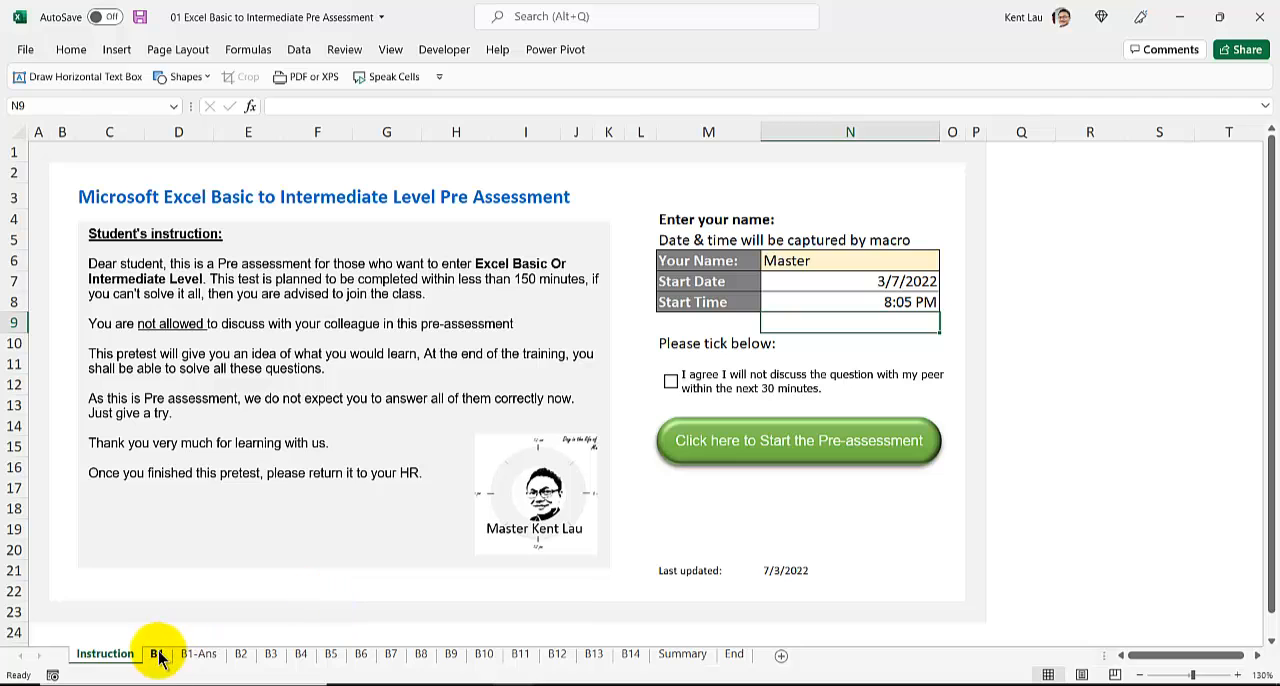
Step: On the B1-Ans sheet, total all stores' sales in D18:O24 with a SUM formula in F13 for All Stores Annual Total Sales
click(157, 655)
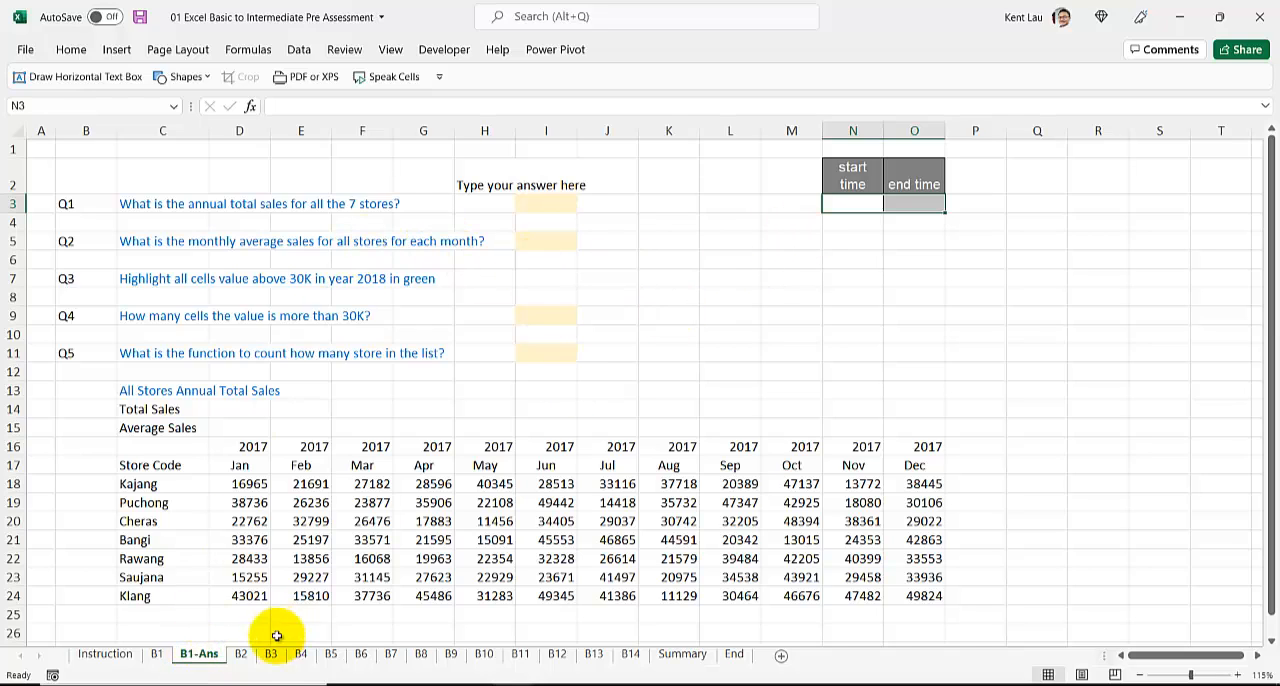
click(158, 656)
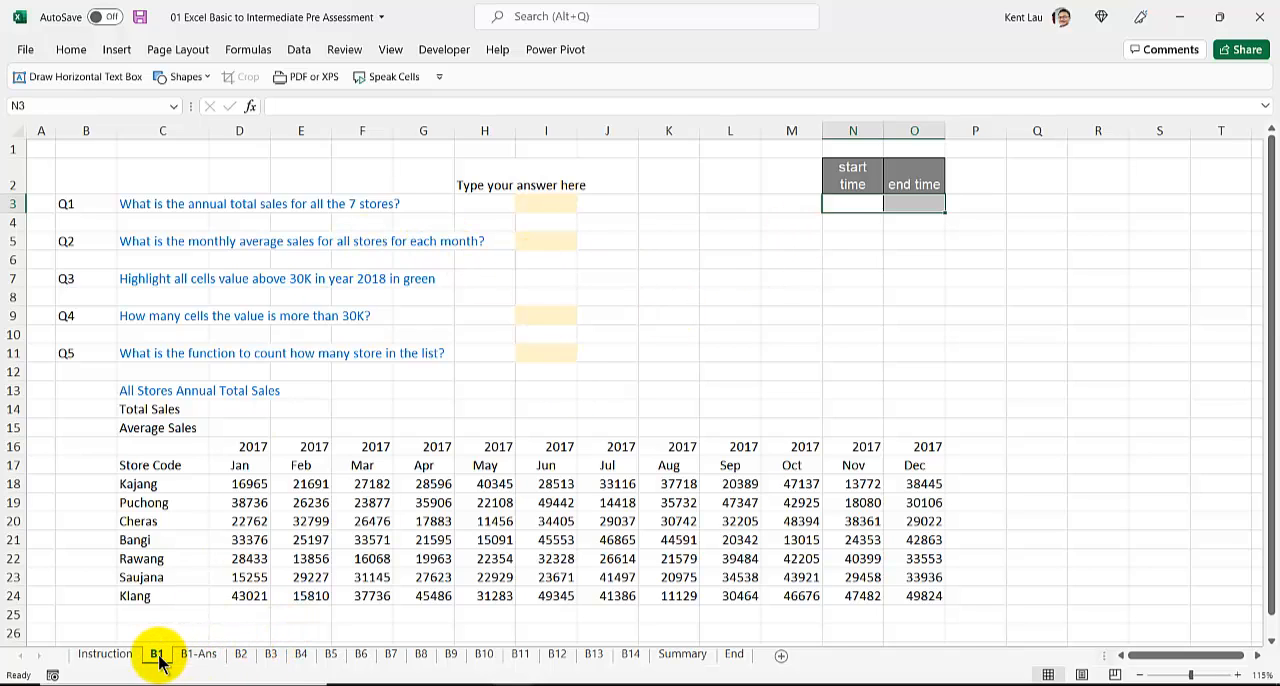
click(197, 658)
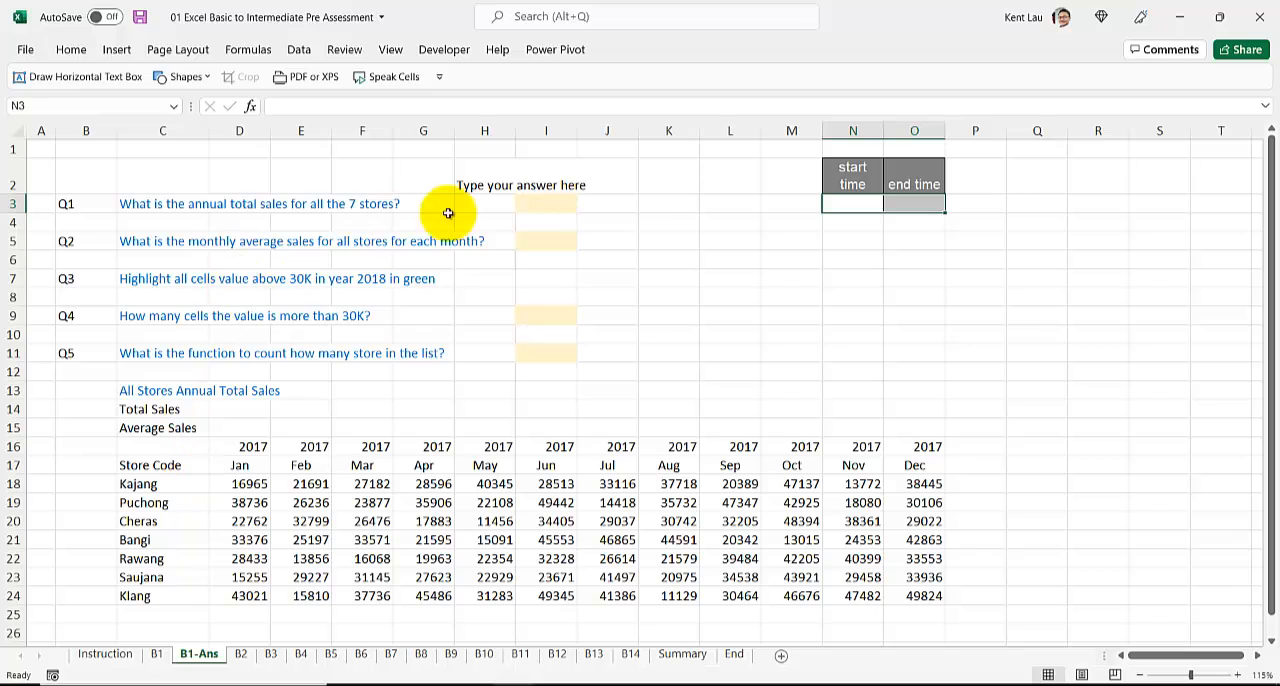
click(547, 205)
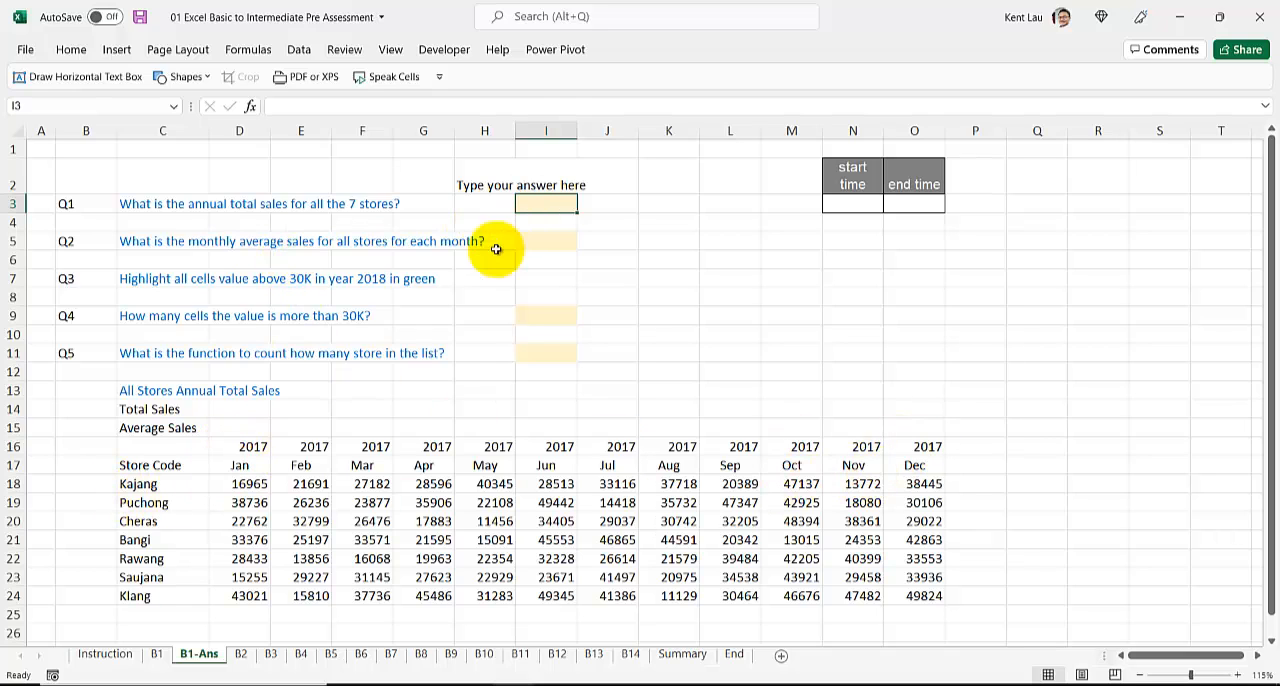
click(342, 390)
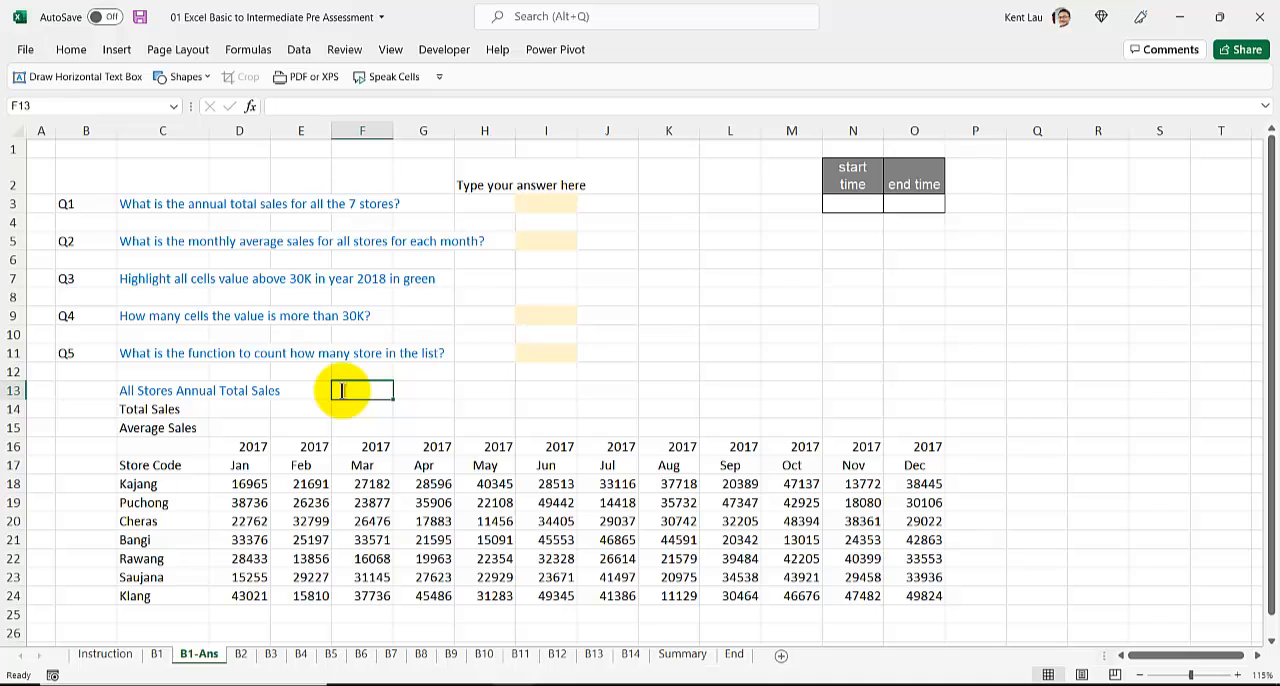
text(=sum()
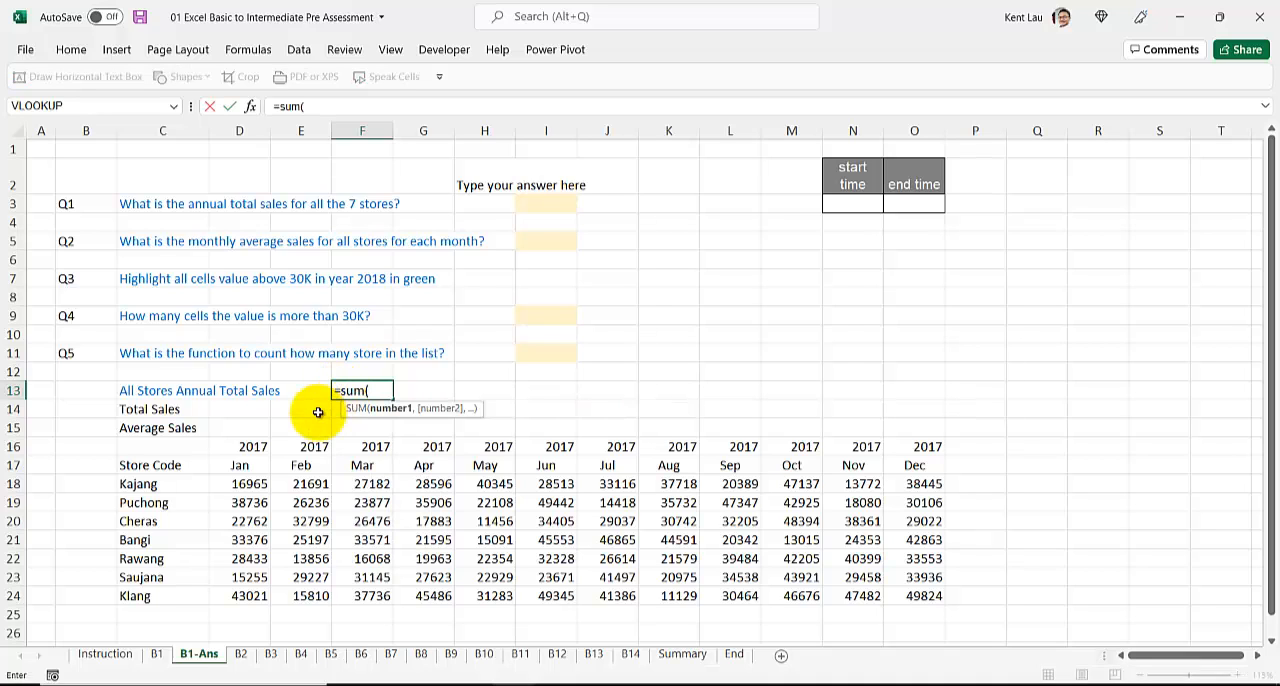
drag(238, 487, 908, 596)
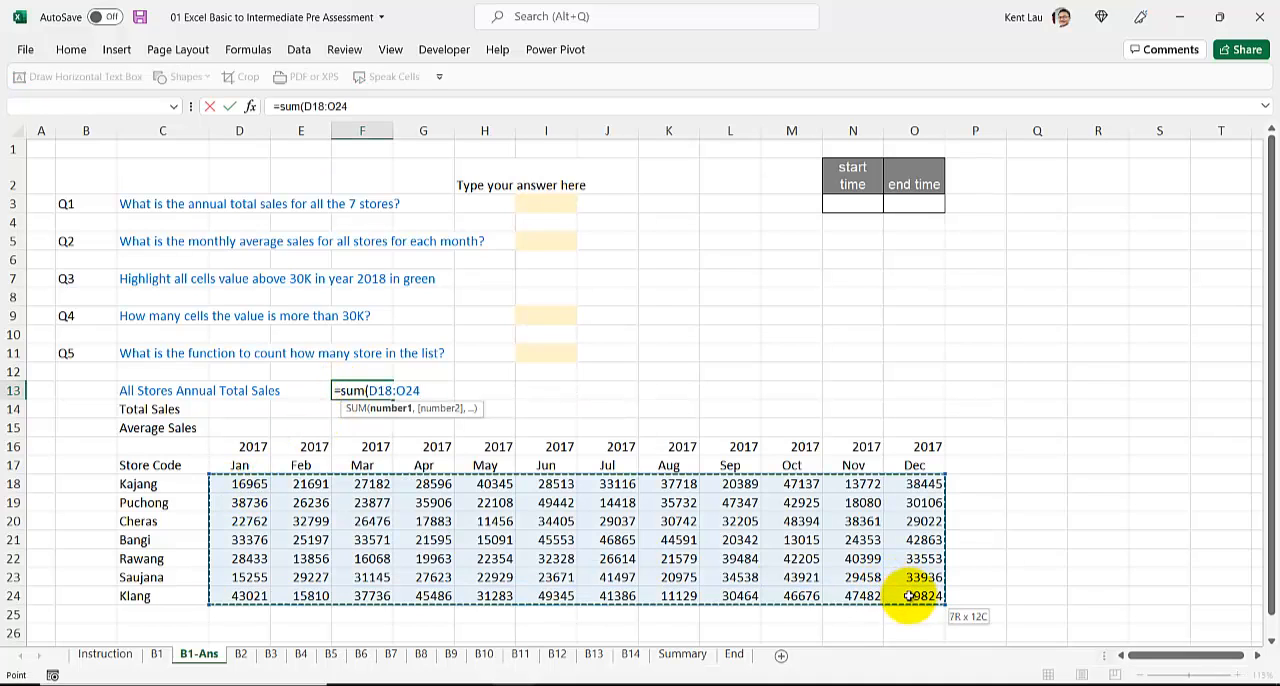
key(Return)
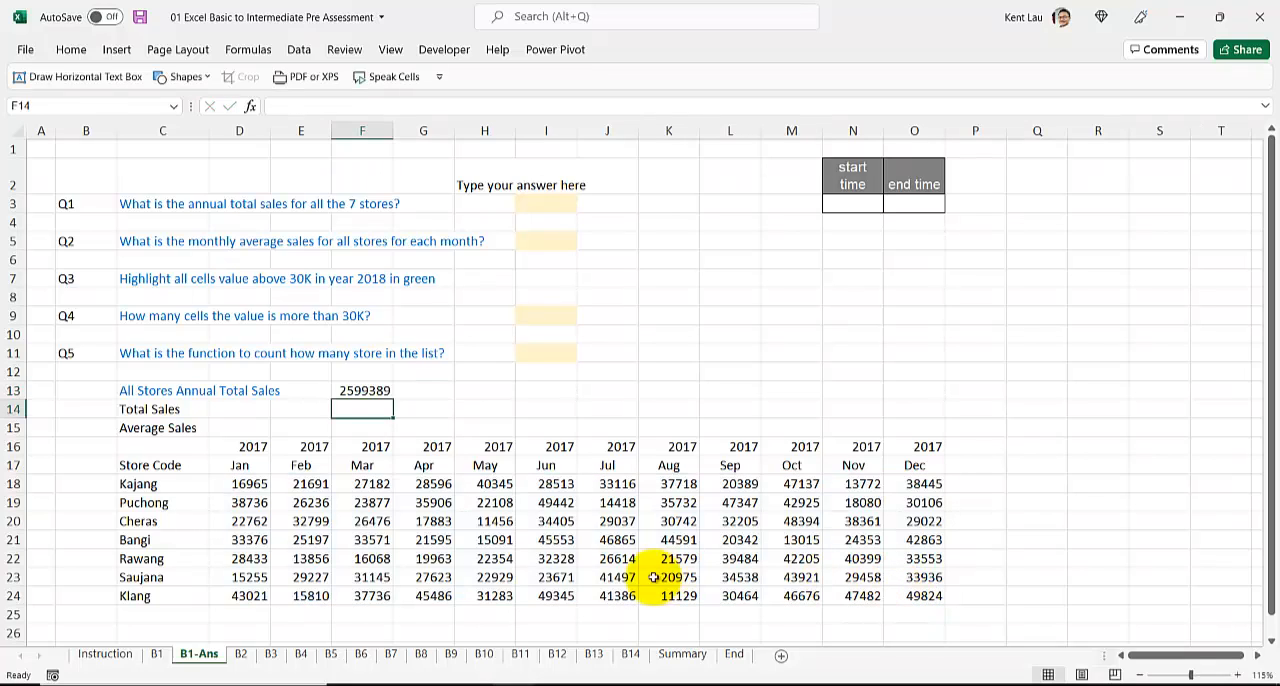
Step: Copy the annual total from F13 and paste it as a value into the Q1 answer cell I3
click(372, 394)
key(ctrl+c)
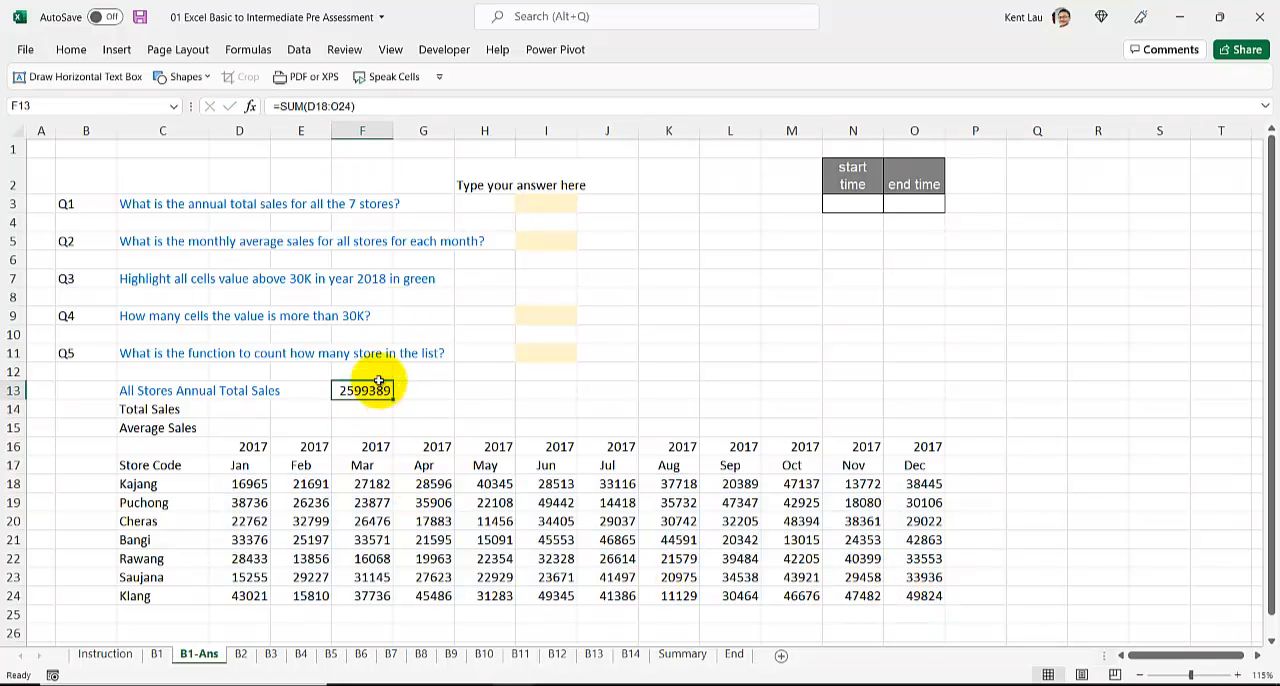
right_click(530, 200)
click(600, 289)
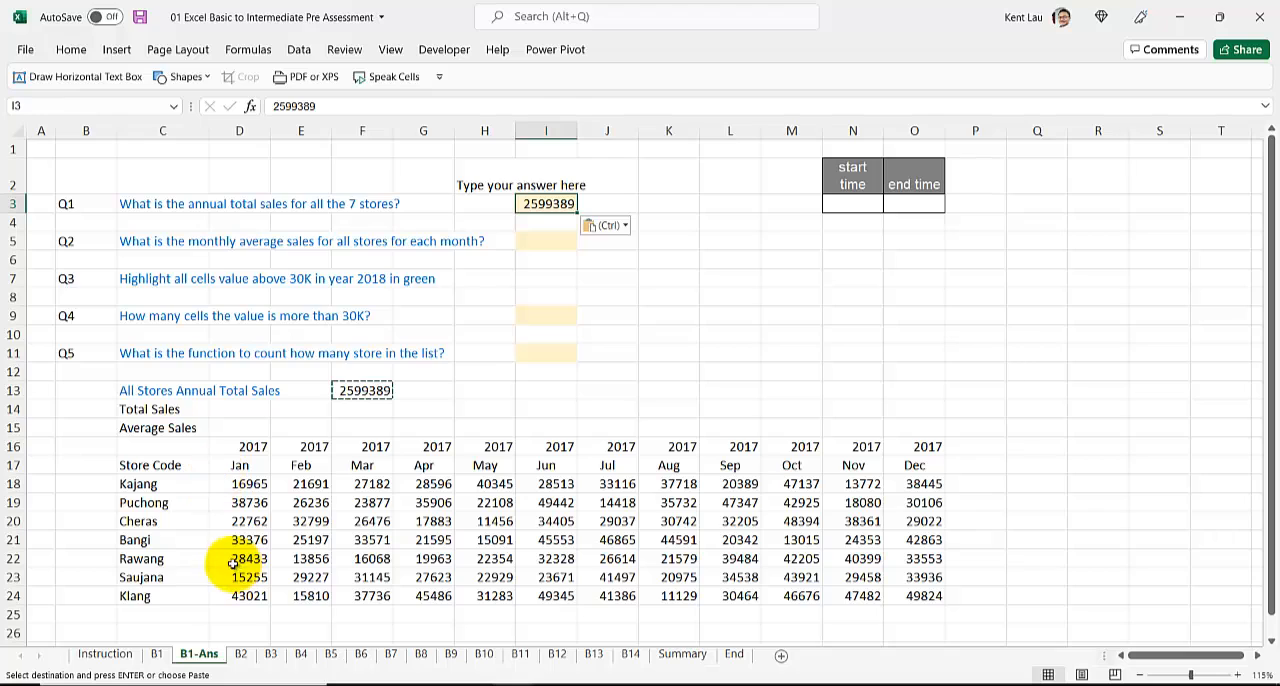
Step: Reword the start of the Q2 question in C5 from "What is the" to "Which month is has the highest"
click(229, 614)
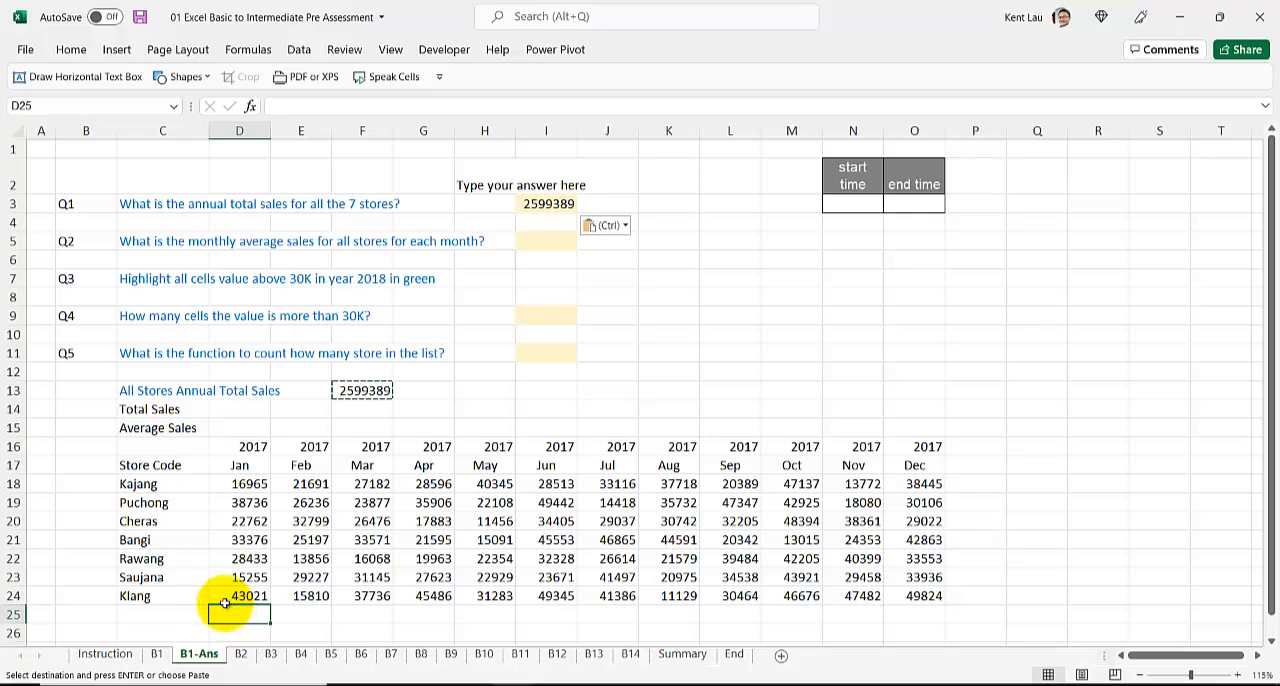
click(162, 241)
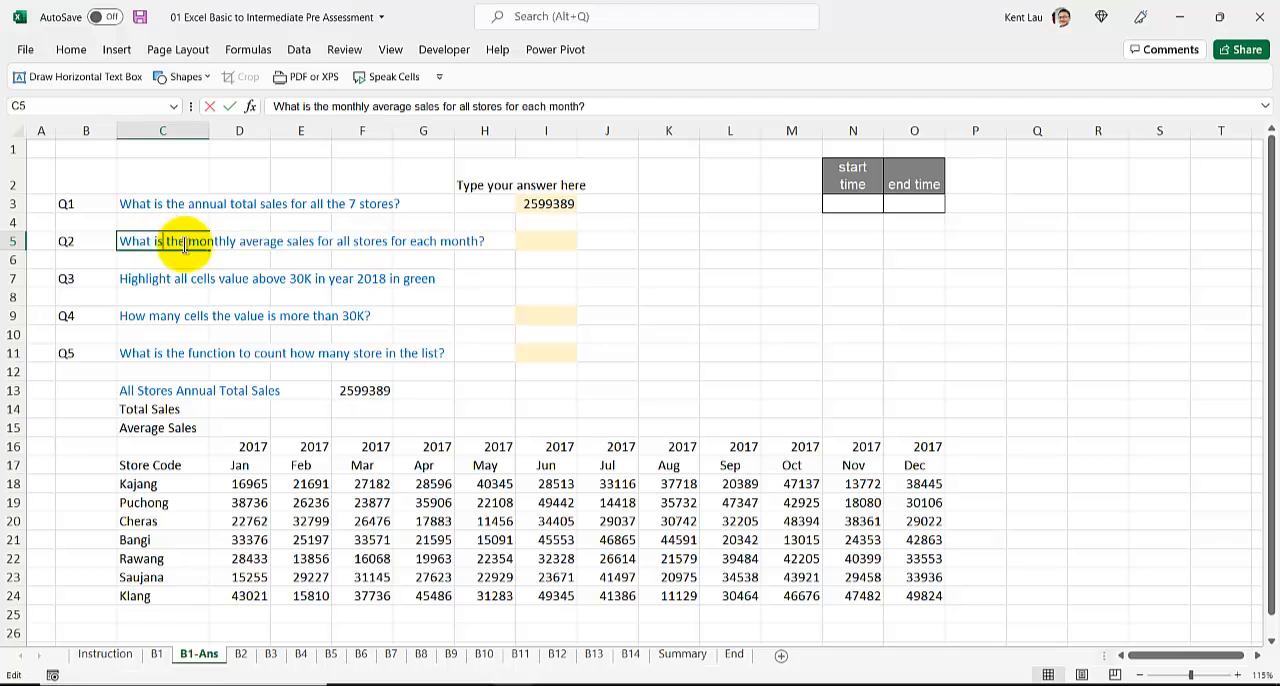
double_click(162, 241)
drag(162, 241, 83, 241)
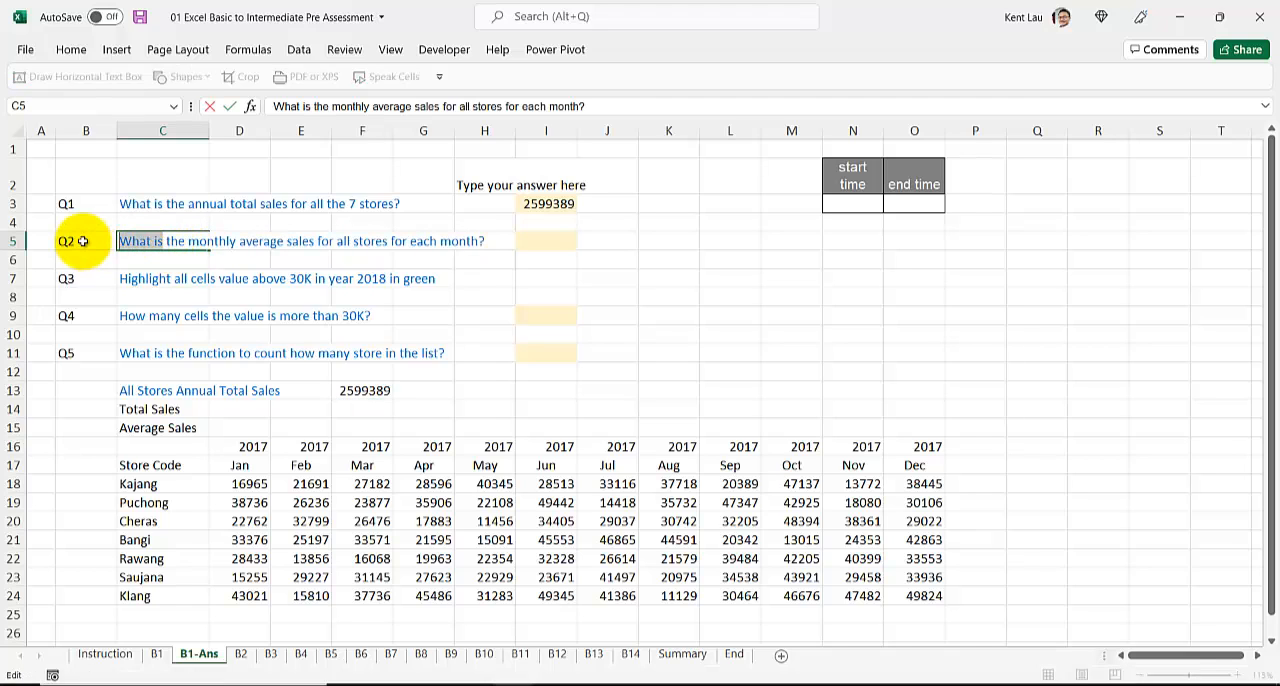
text(Which month is)
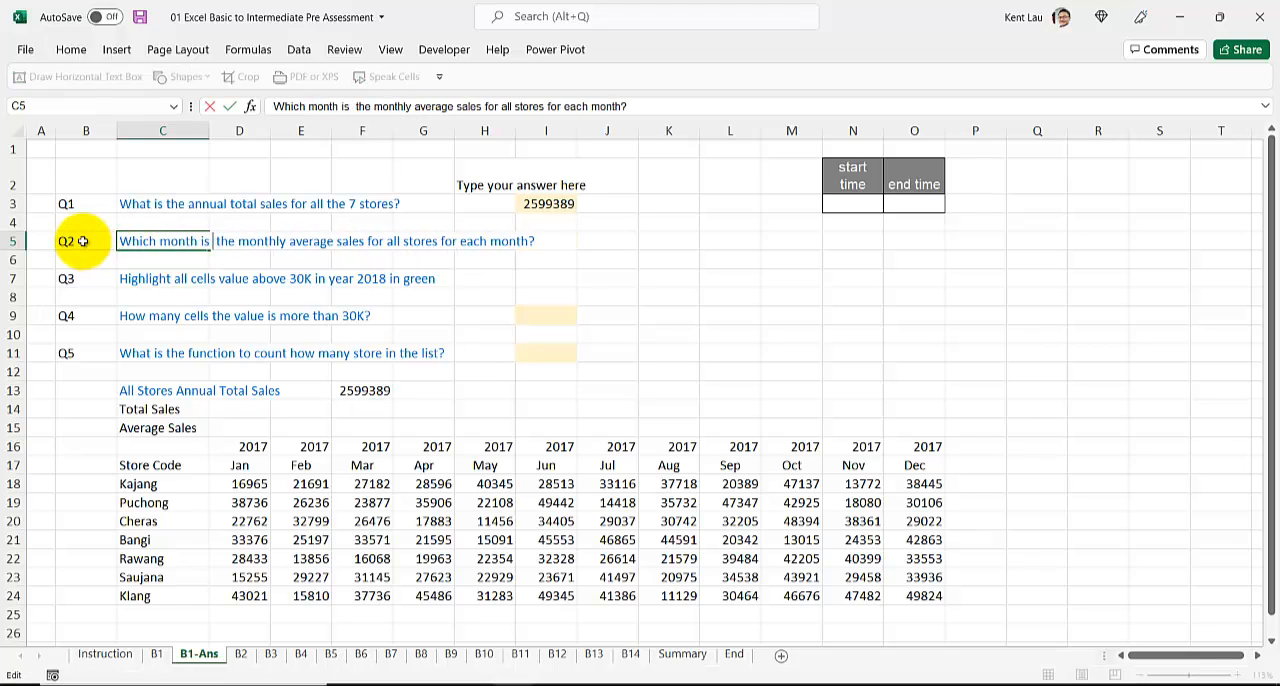
key(Delete)
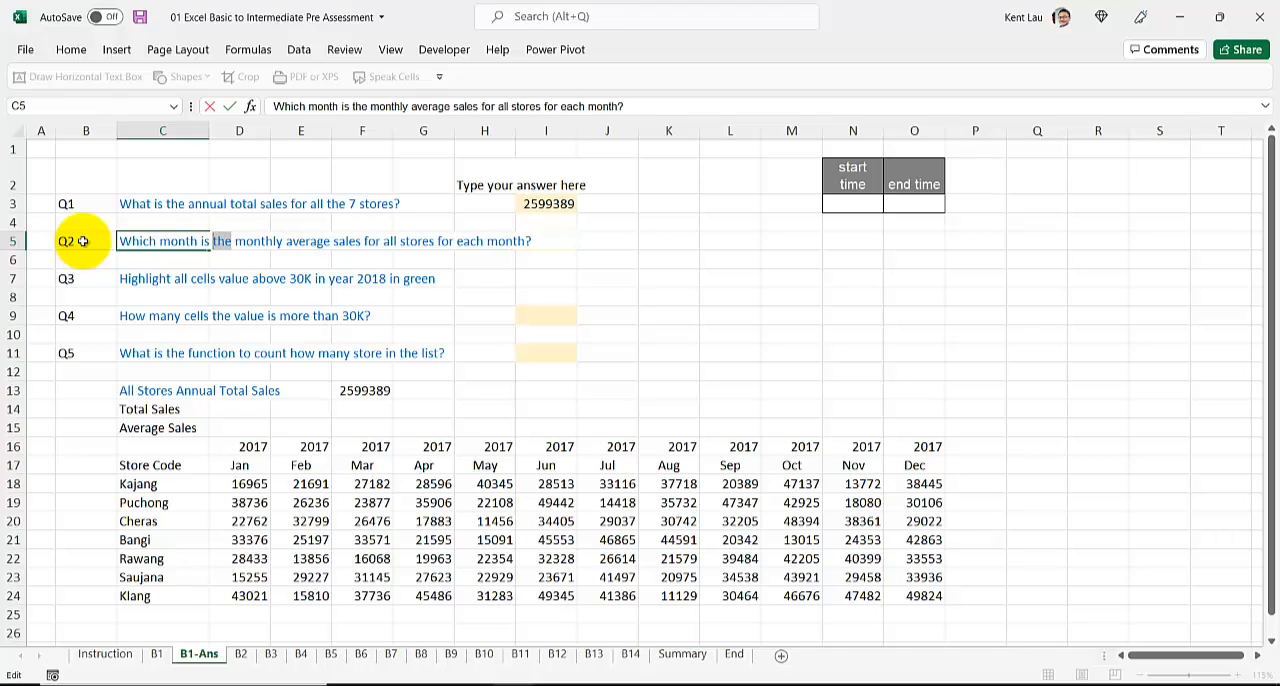
text(has the hi)
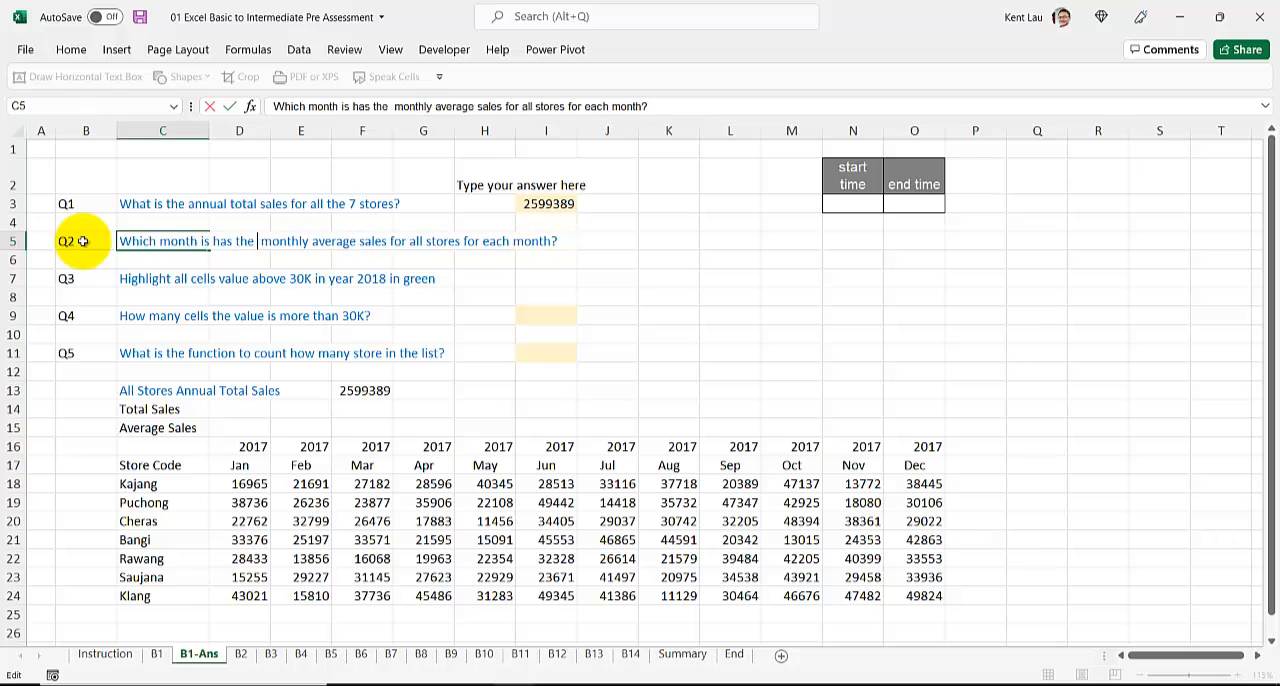
text(gesst)
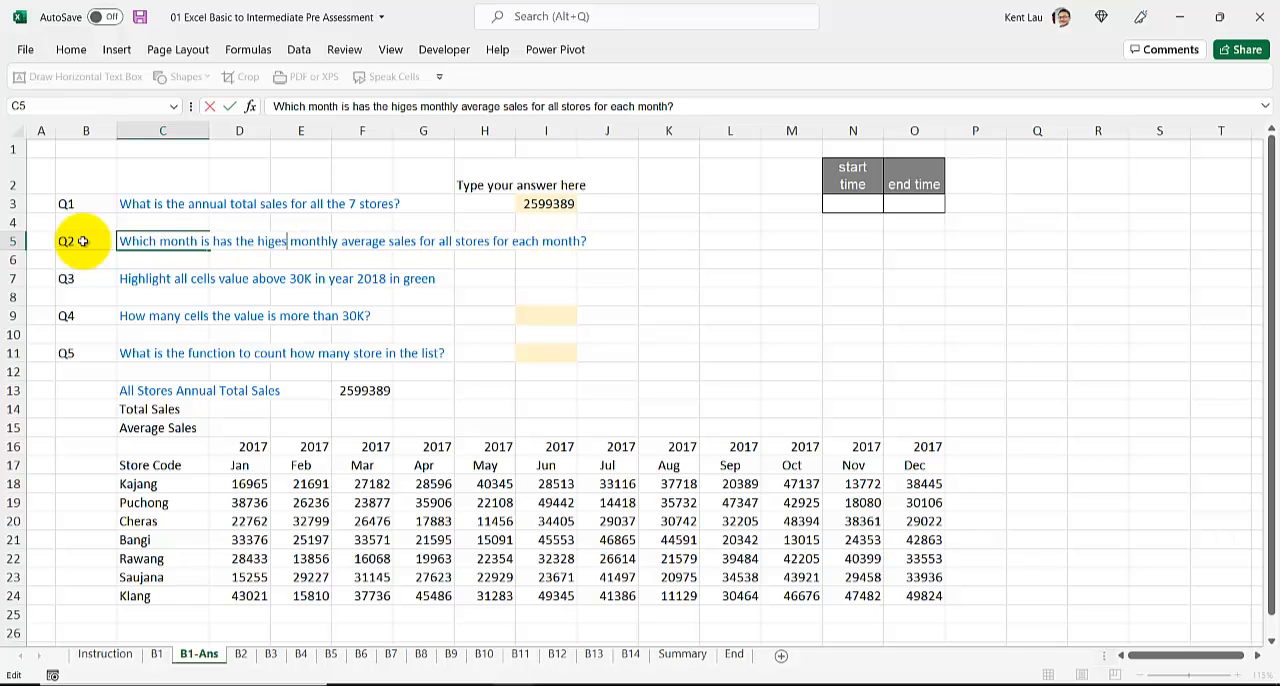
key(BackSpace)
key(BackSpace)
key(BackSpace)
key(BackSpace)
text(h)
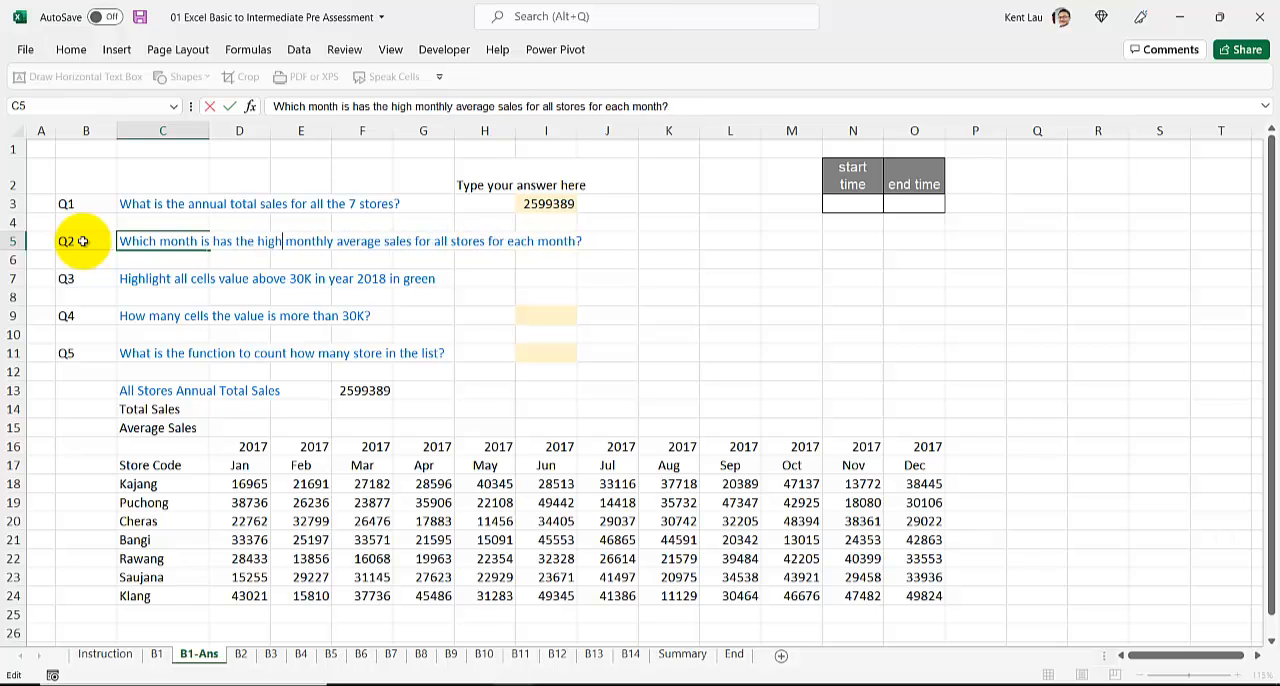
text(est)
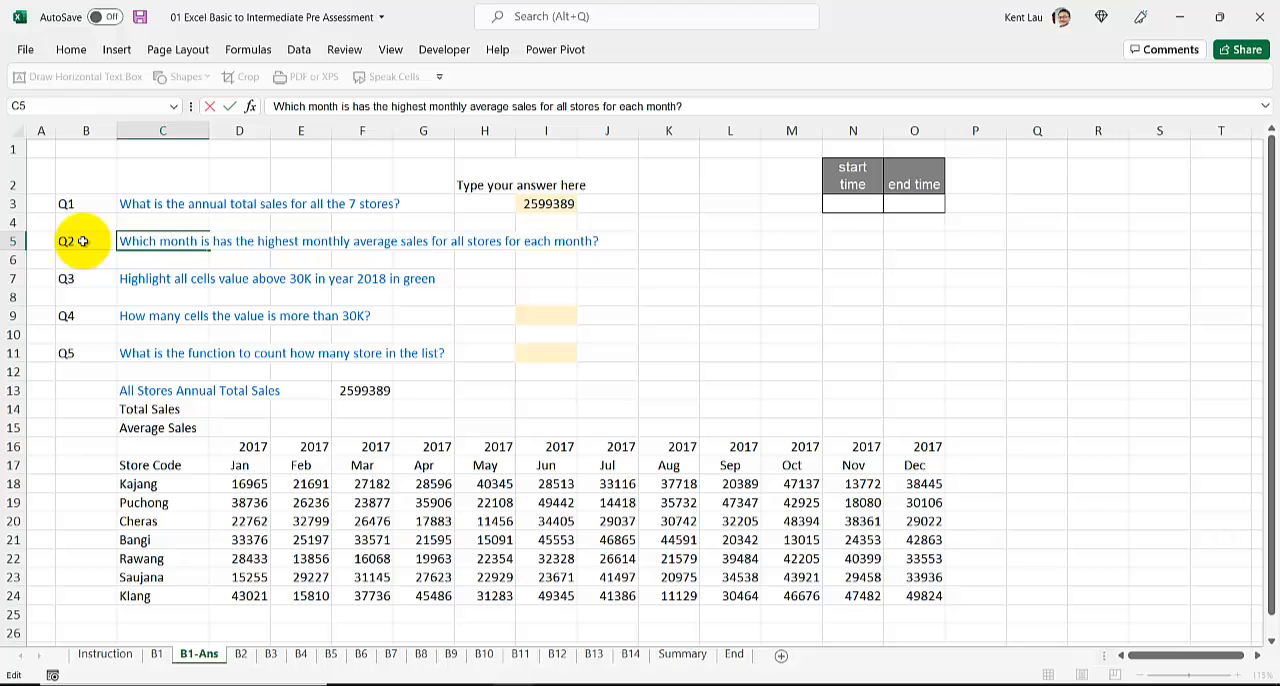
Step: Remove "for each month" from the end of the Q2 question in C5, keeping the question mark
key(shift+End)
key(End)
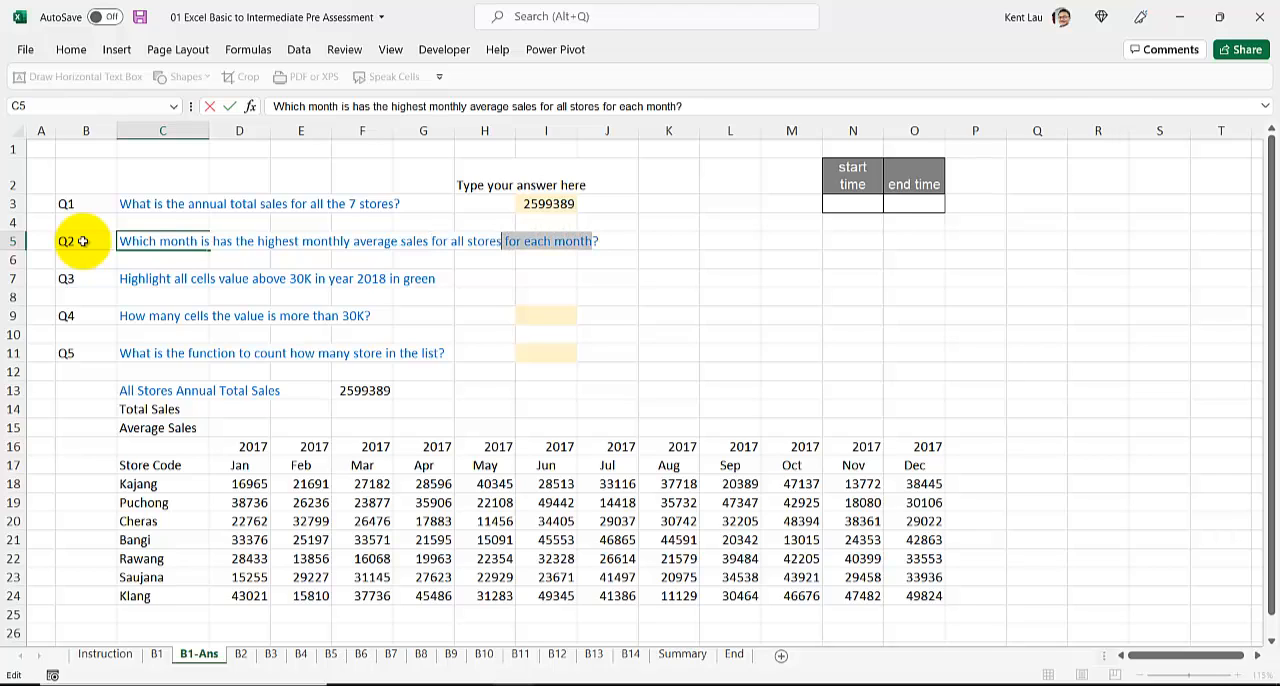
key(BackSpace)
key(Return)
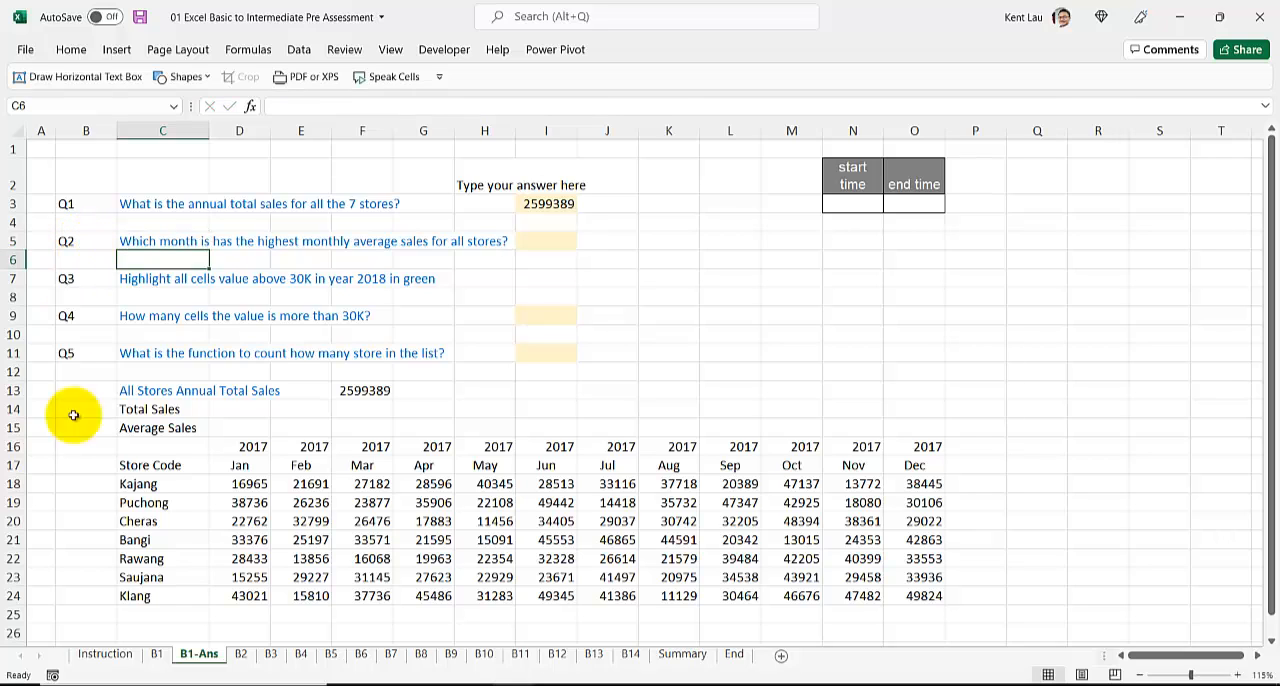
Step: Copy the reworded Q2 question from C5 into cell C5 of the B1 sheet
click(188, 242)
key(ctrl+c)
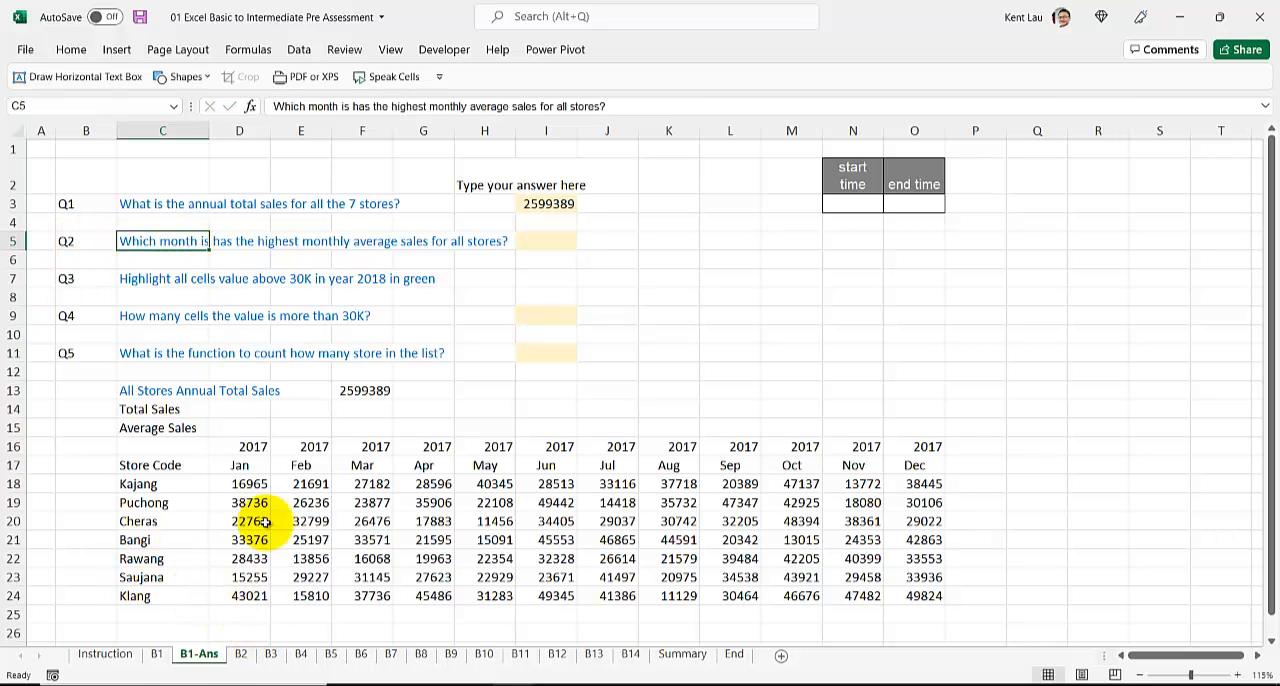
click(157, 653)
click(143, 240)
key(ctrl+v)
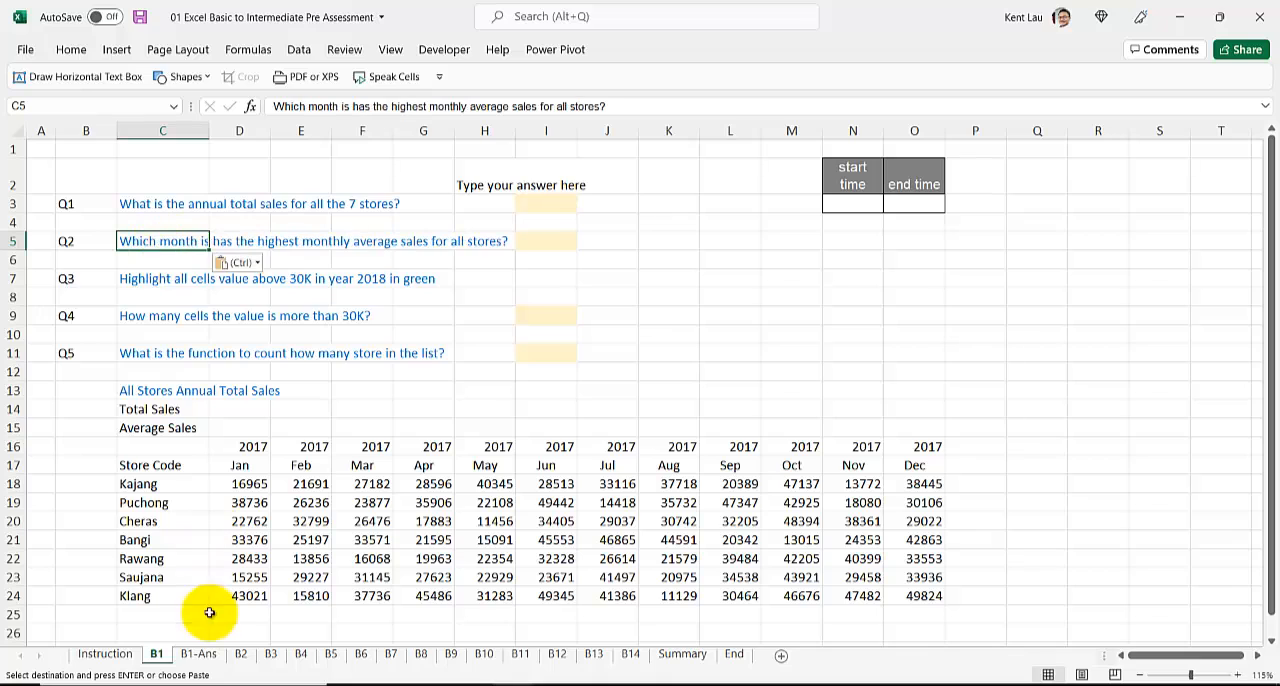
Step: Back on the B1-Ans sheet, calculate January's average sales in D15 with an AVERAGE formula over D18:D24
click(197, 655)
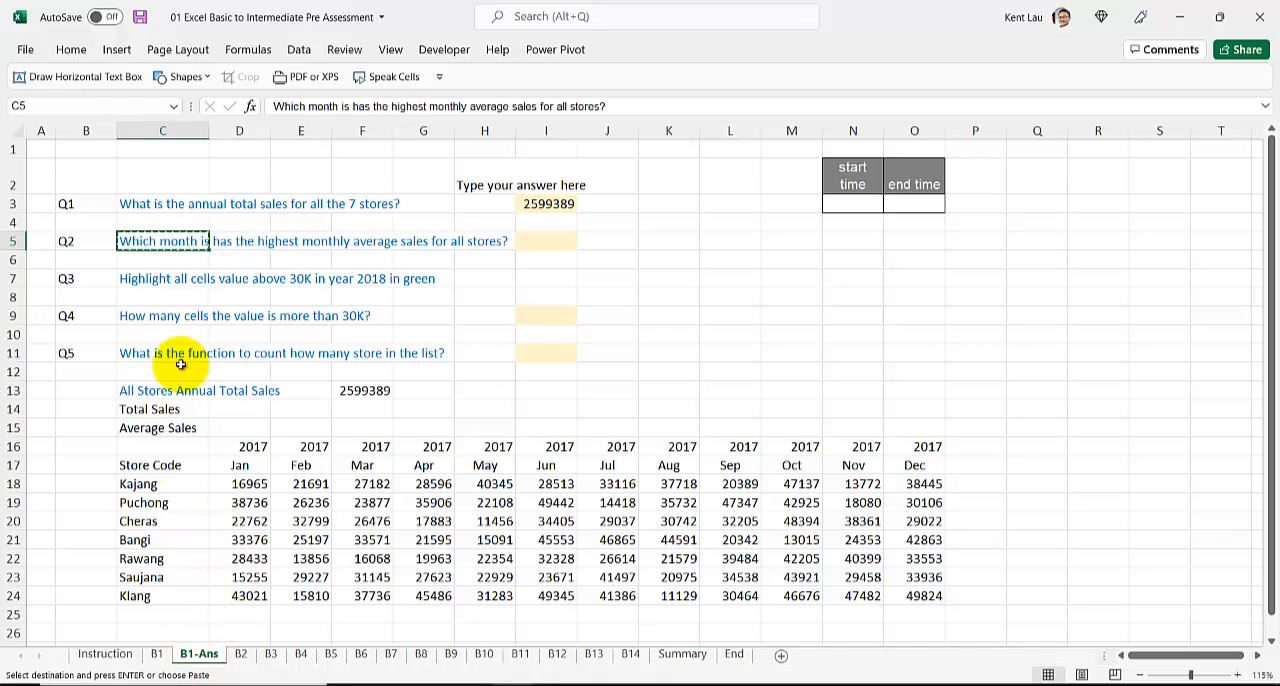
click(231, 614)
drag(234, 427, 914, 427)
click(263, 427)
key(Escape)
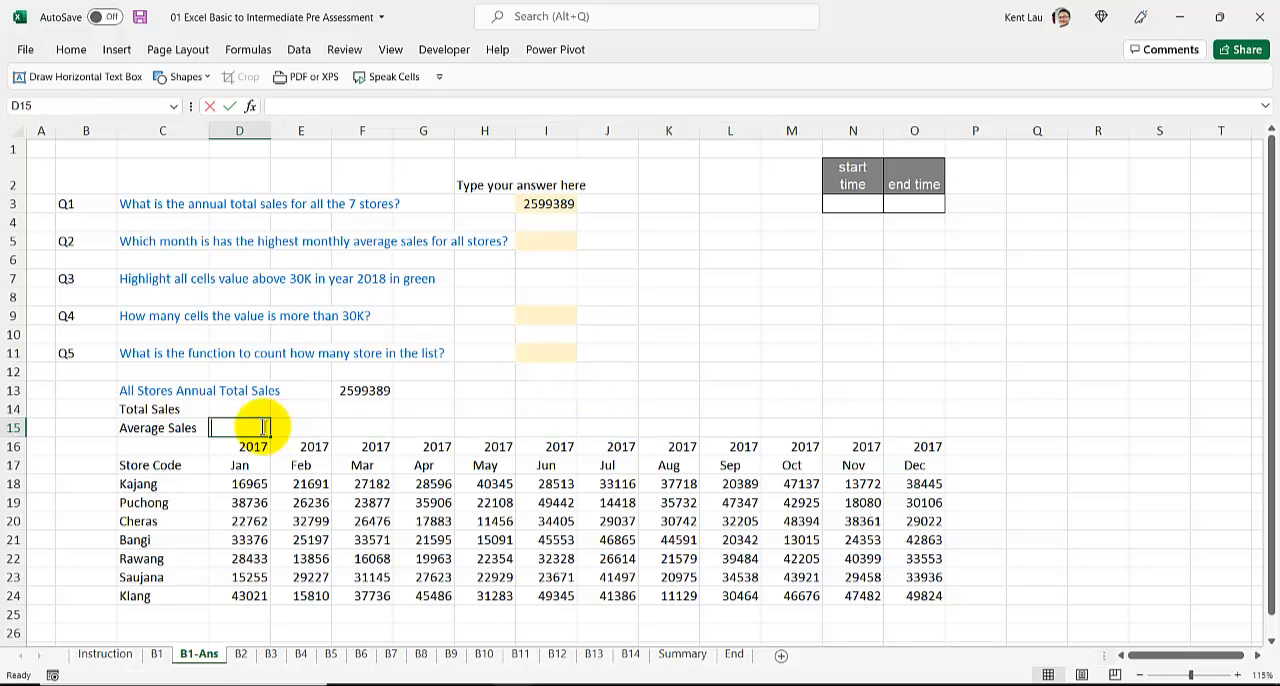
text(=ave)
key(Down)
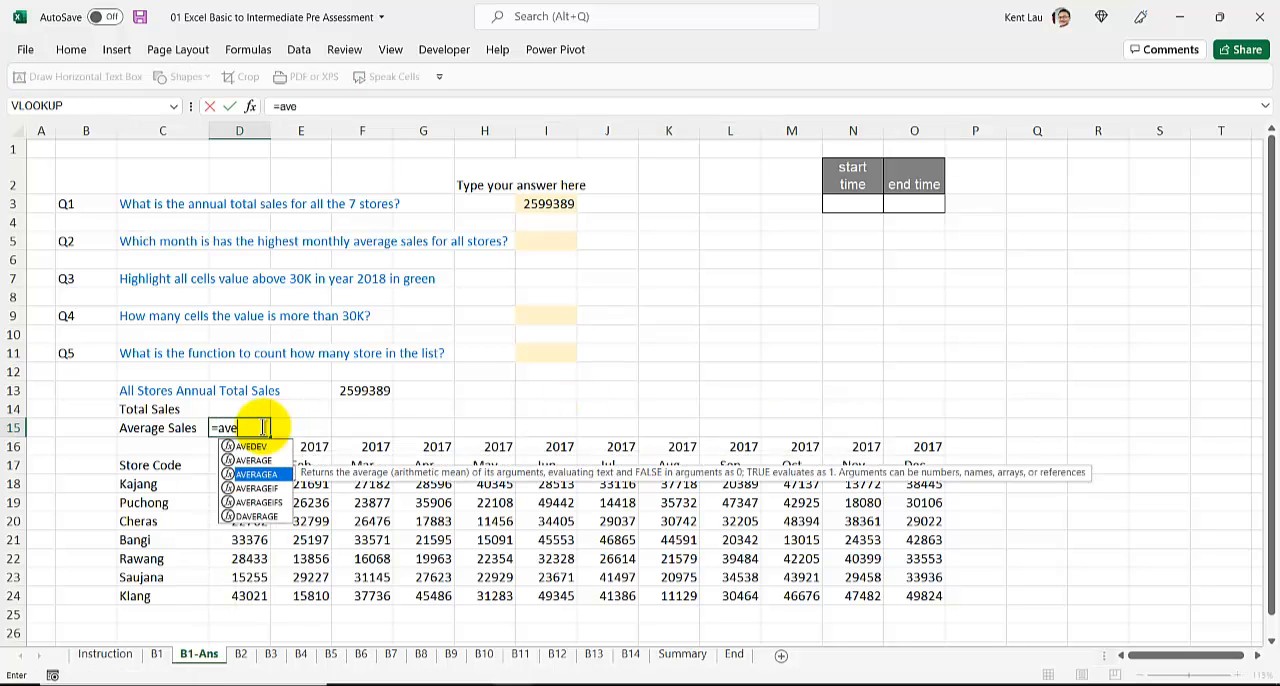
key(Tab)
drag(238, 487, 243, 600)
key(Return)
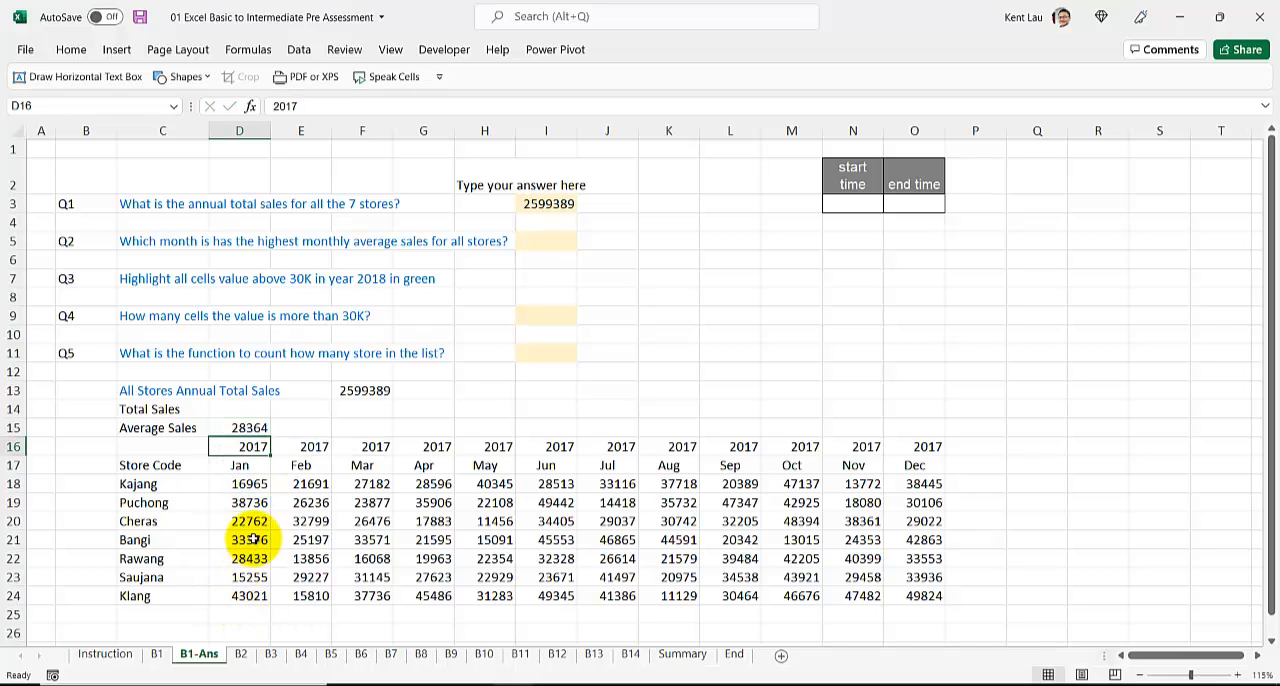
Step: Fill the average formula from D15 across to O15 so the Average Sales row covers every month through December
click(250, 428)
drag(289, 436, 914, 440)
drag(250, 428, 928, 432)
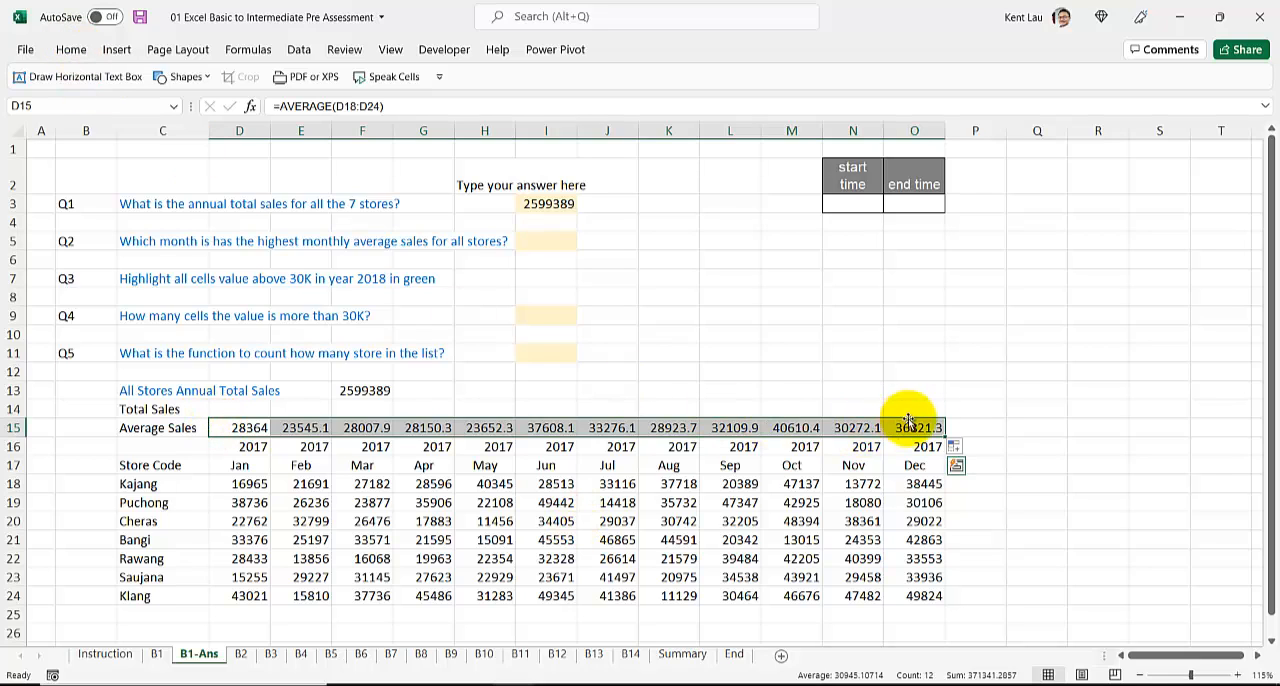
Step: Find the highest monthly average with a MAX formula over D15:O15 in cell P15
click(970, 426)
text(=)
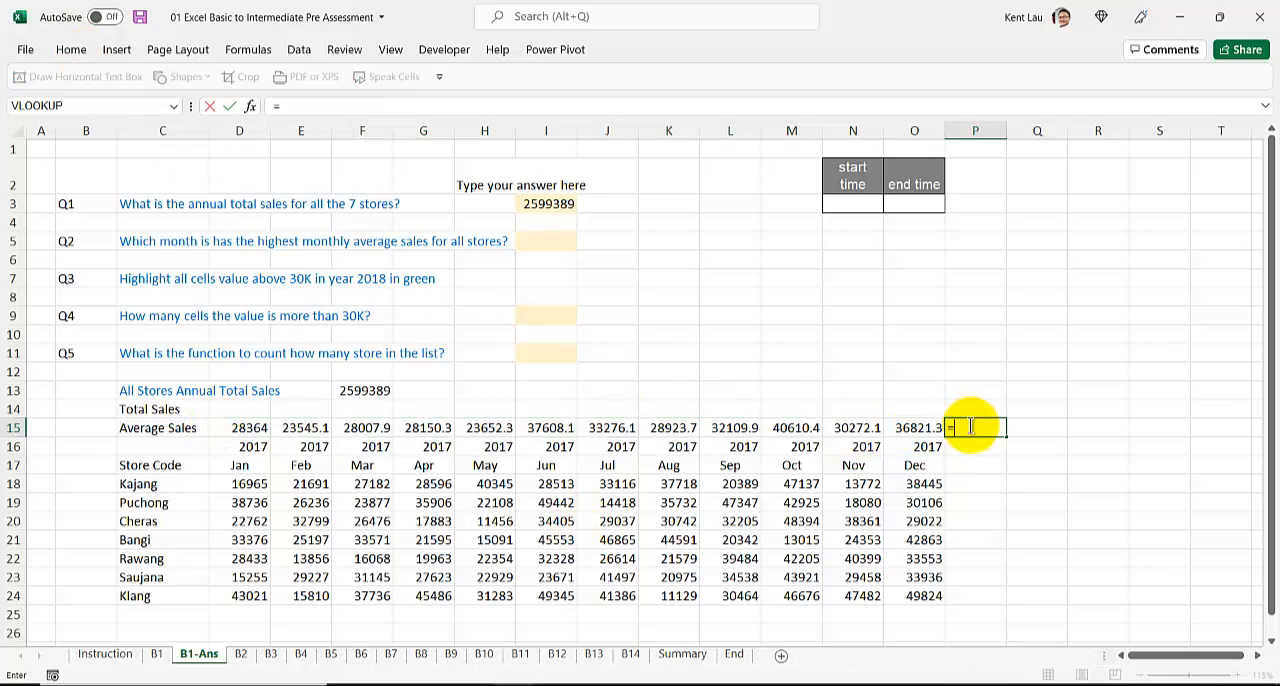
text(max()
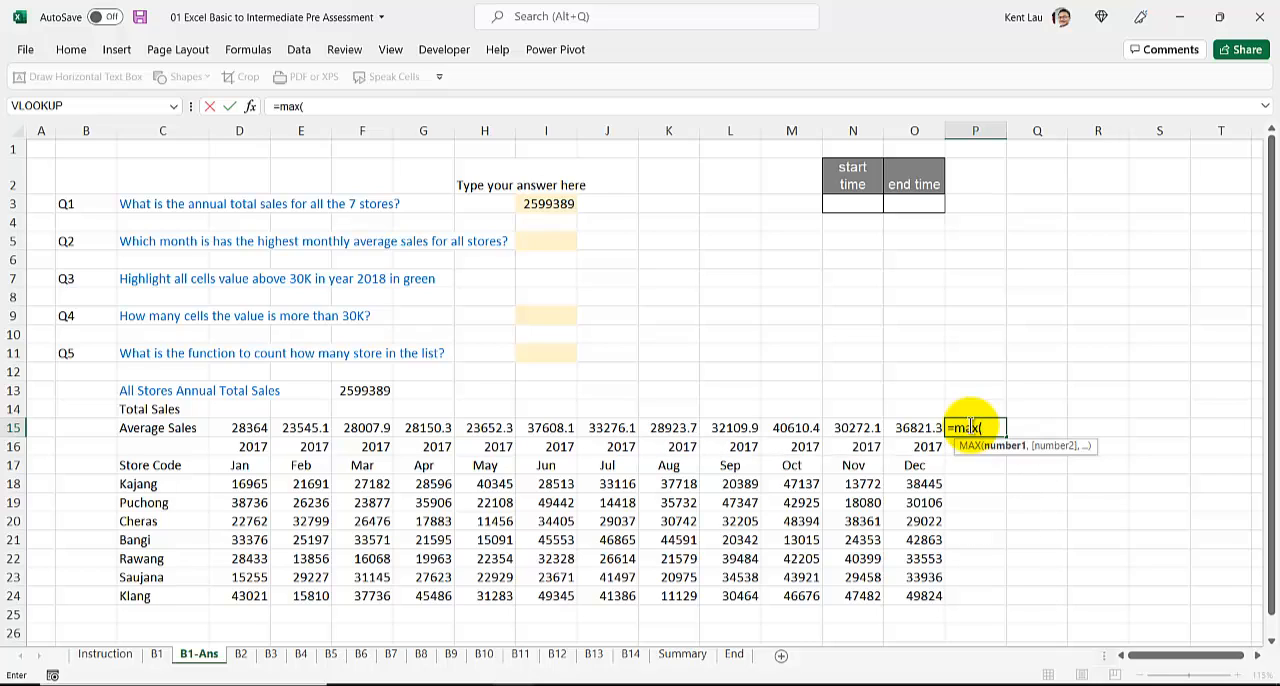
drag(914, 427, 250, 425)
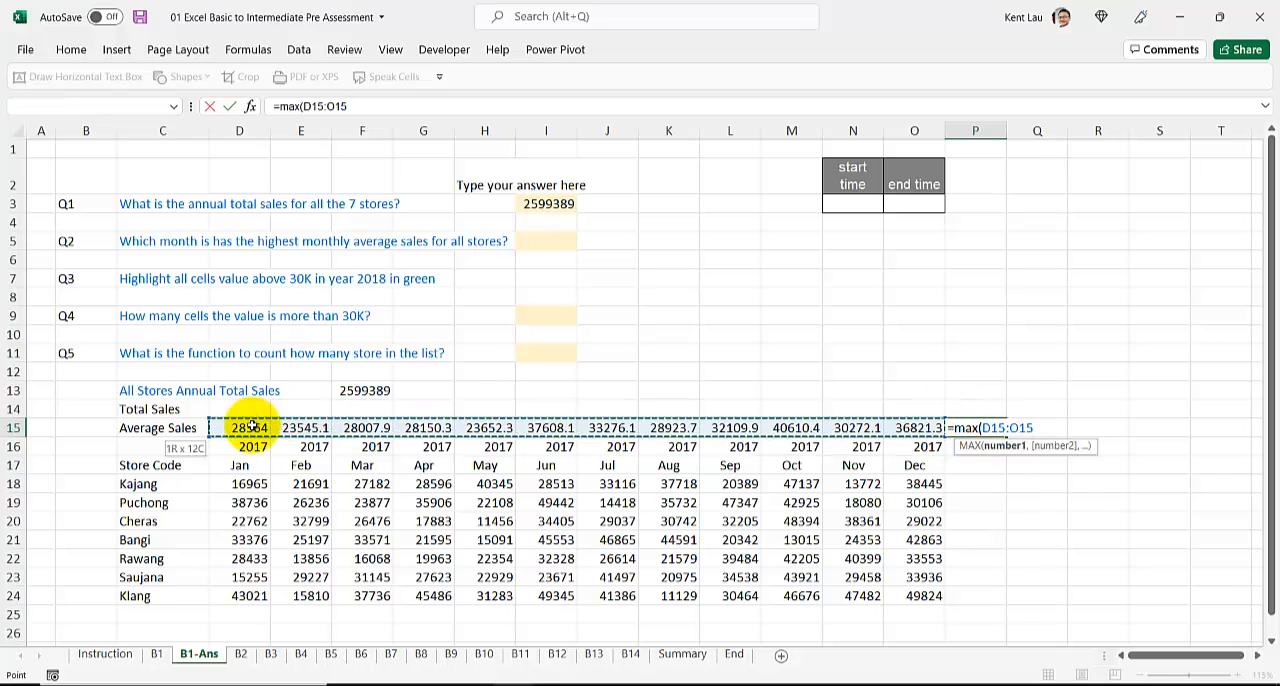
key(Return)
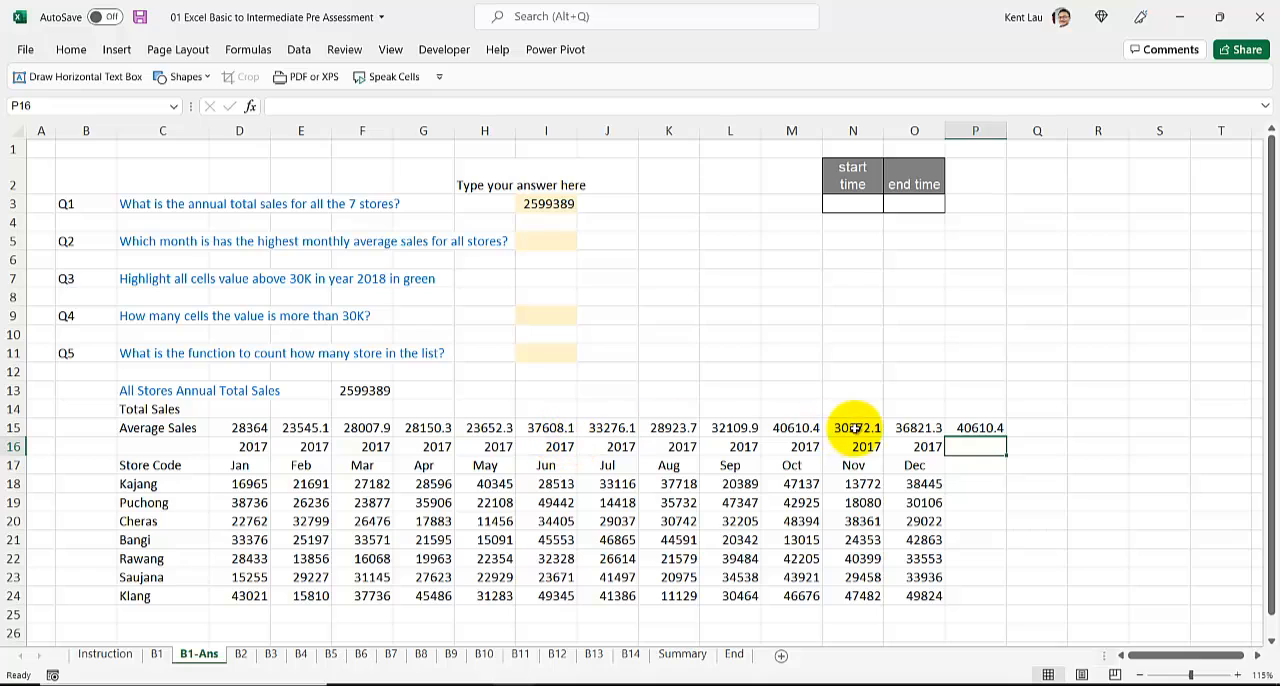
Step: Check which month's average matches the maximum and enter "Oct" as the Q2 answer in I5
click(775, 425)
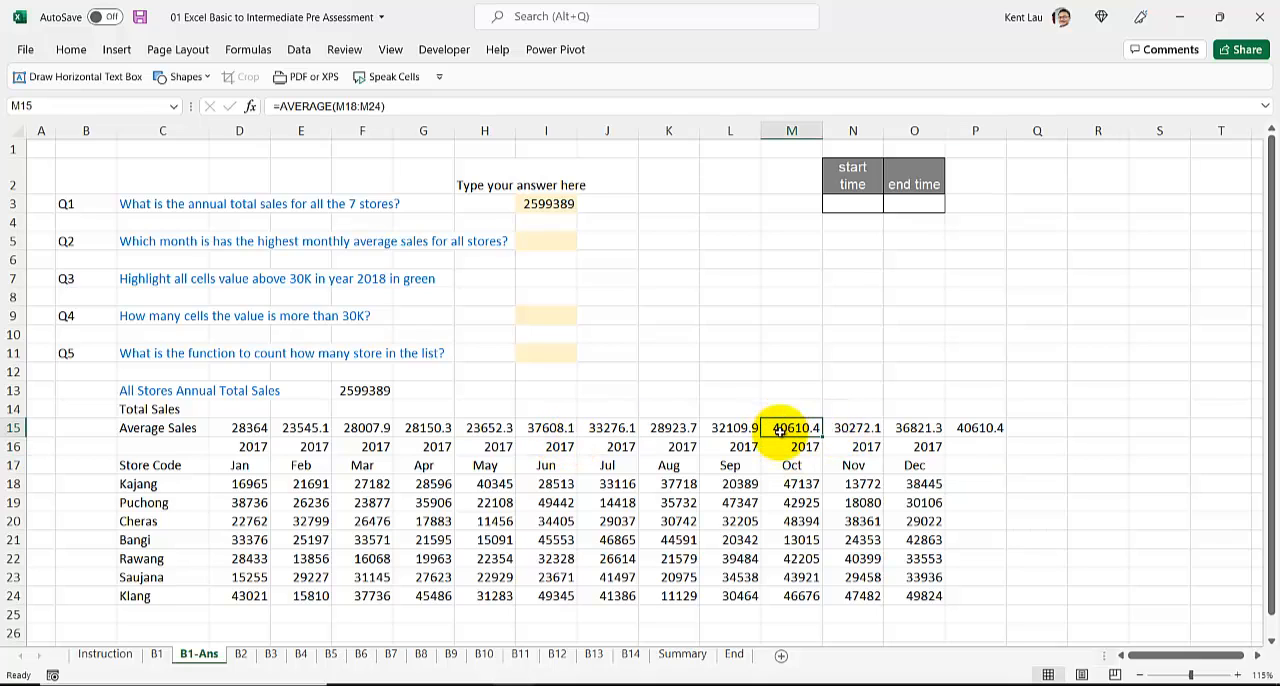
click(534, 244)
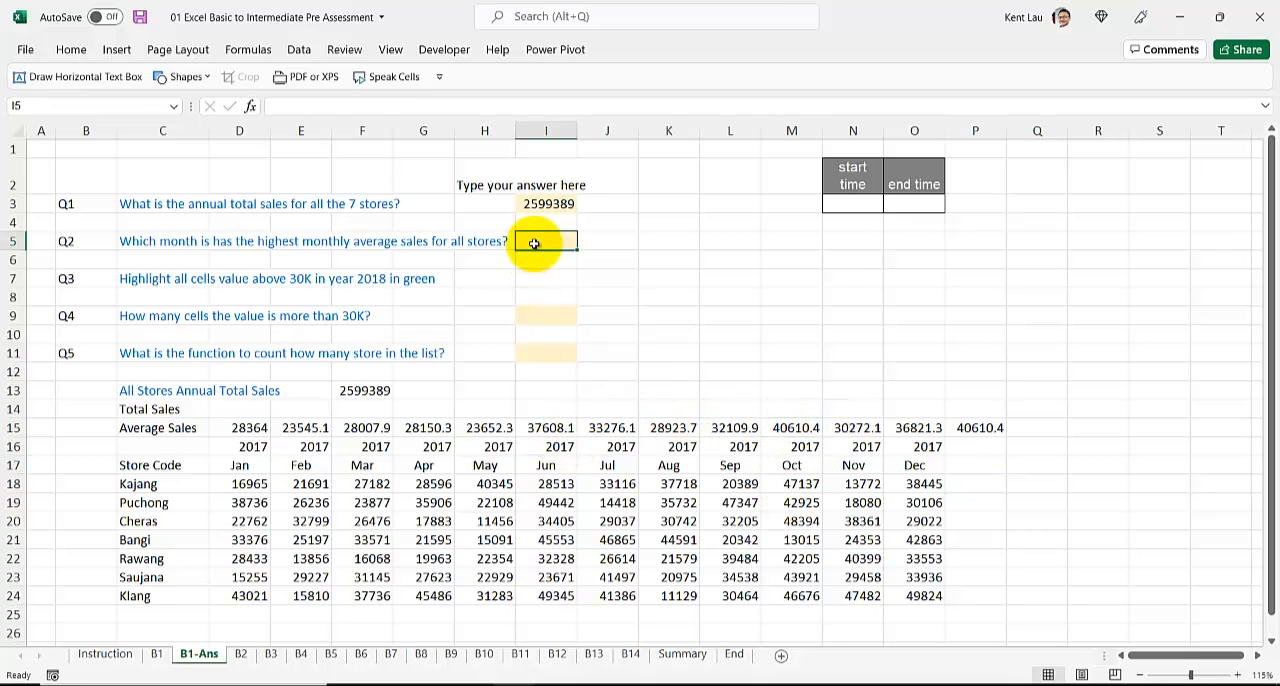
text(Oct)
key(Return)
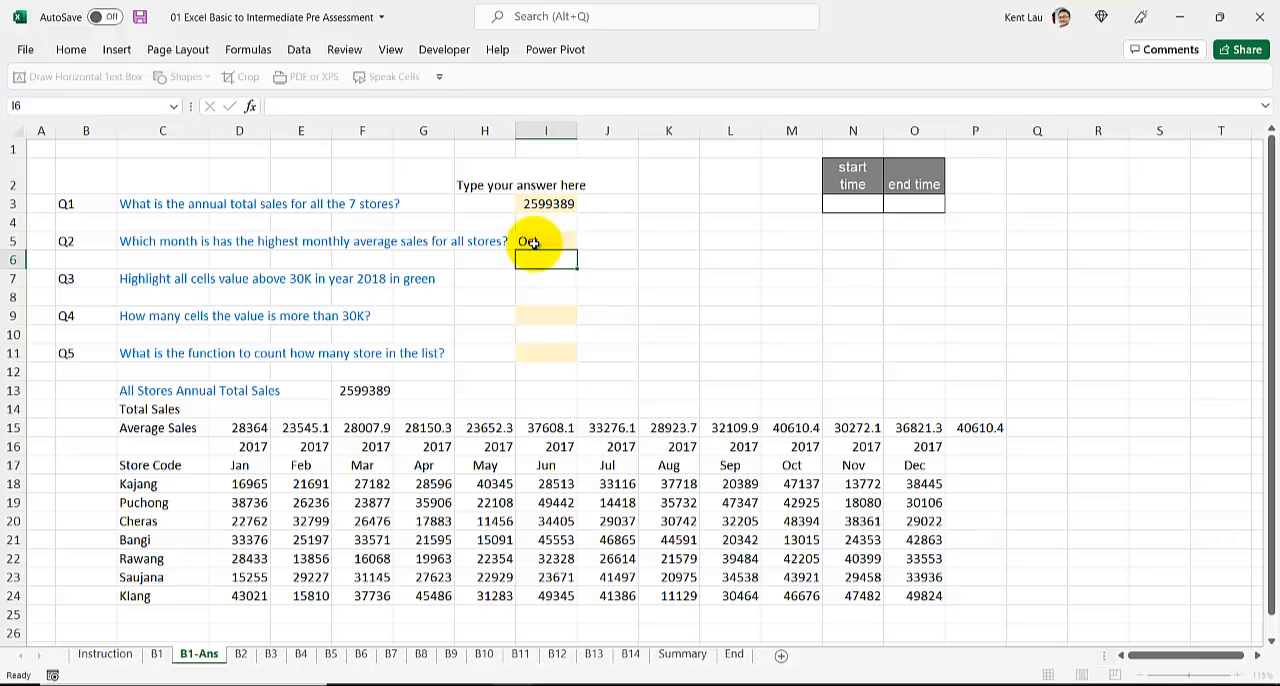
click(240, 280)
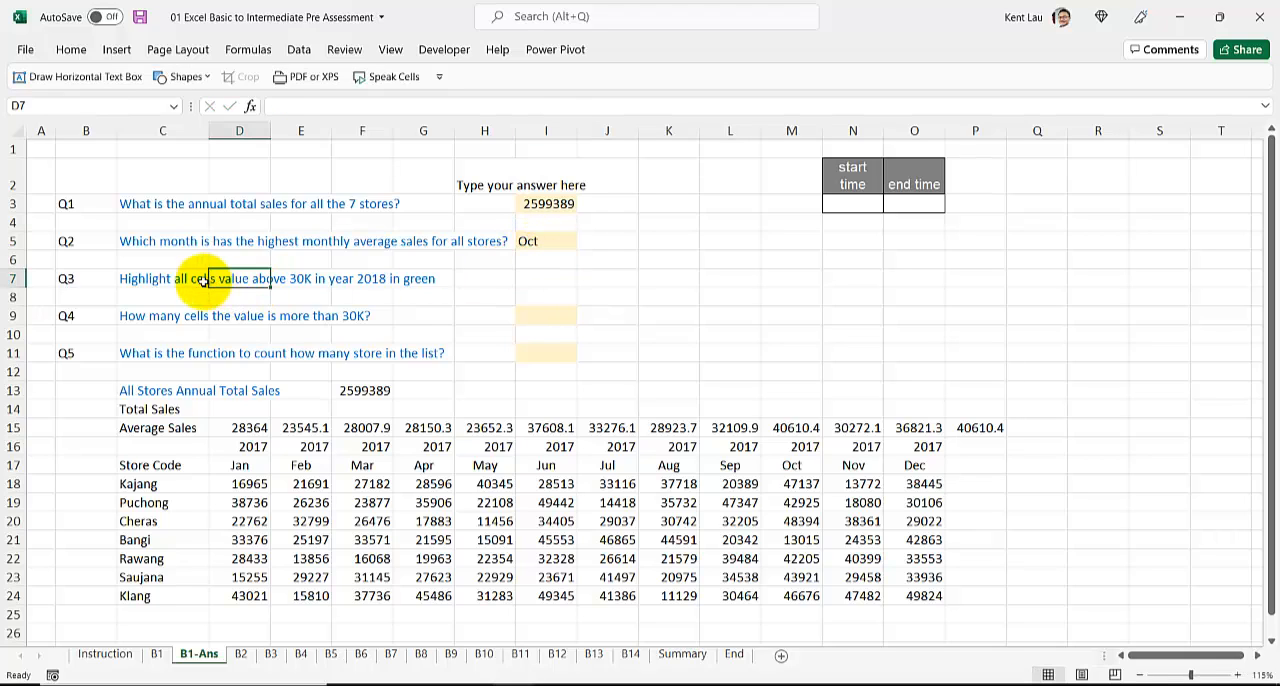
click(178, 280)
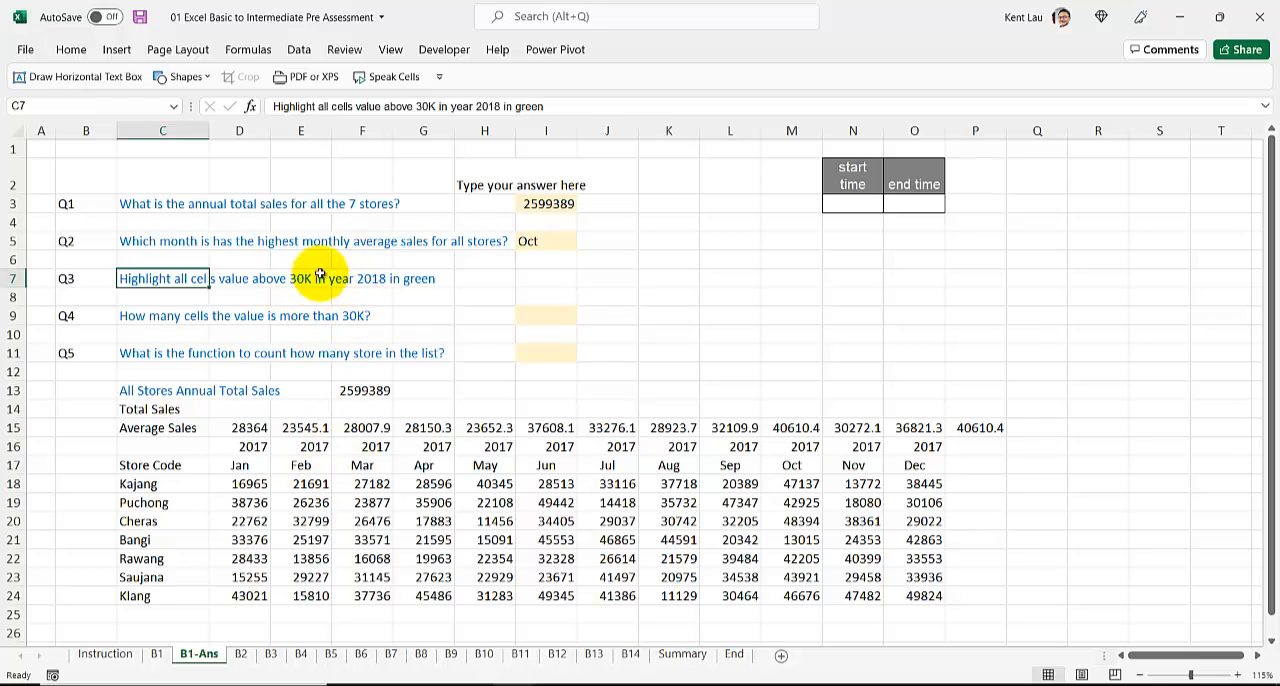
click(495, 106)
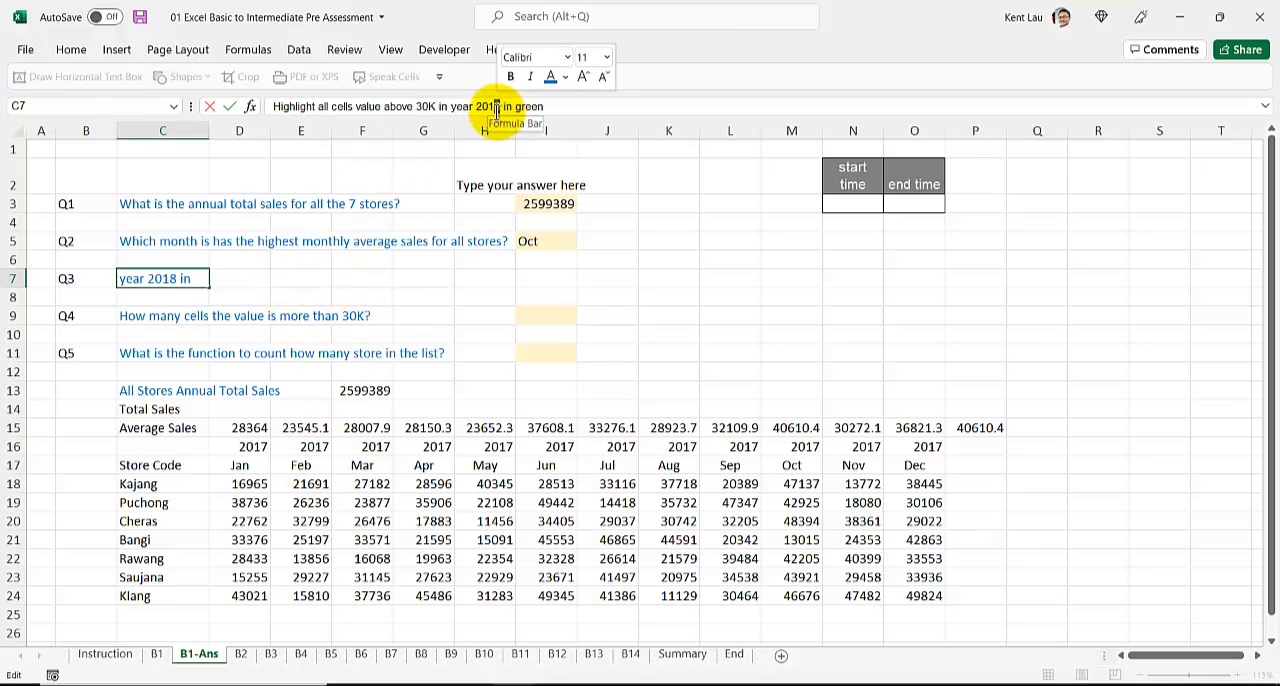
click(318, 318)
Step: On the B1 sheet, change the year in the Q3 question text in C7 to 2017
click(157, 654)
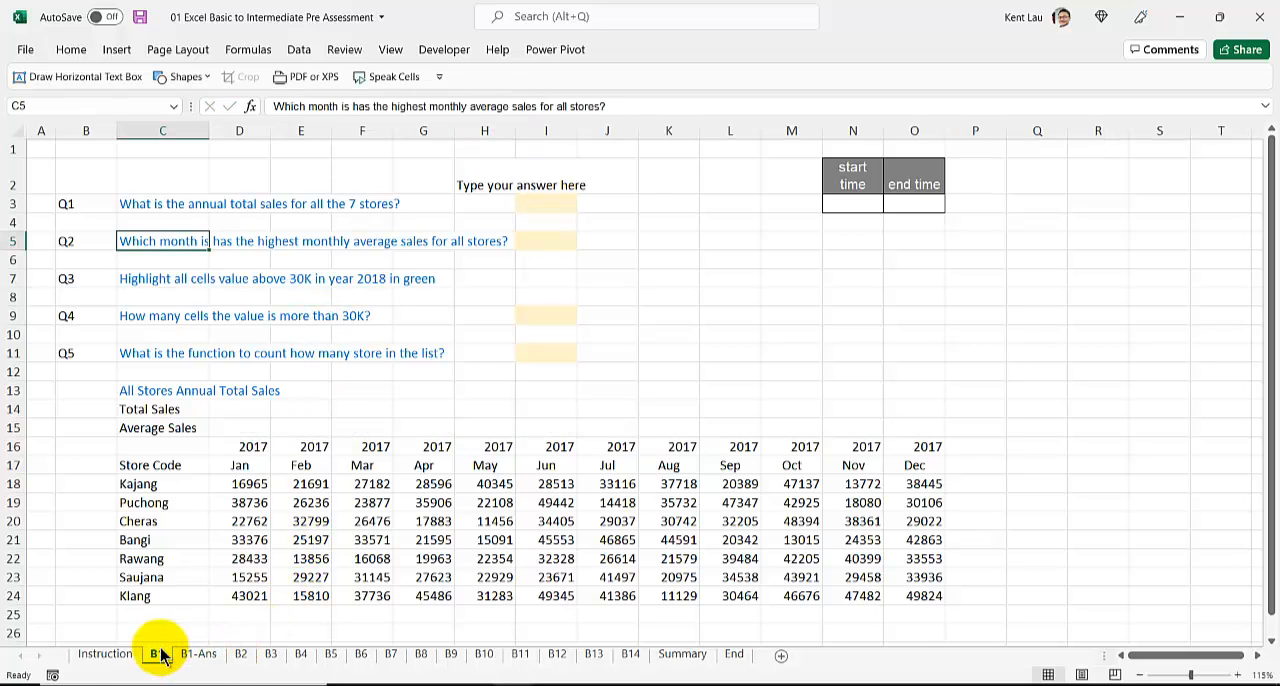
click(190, 278)
click(500, 106)
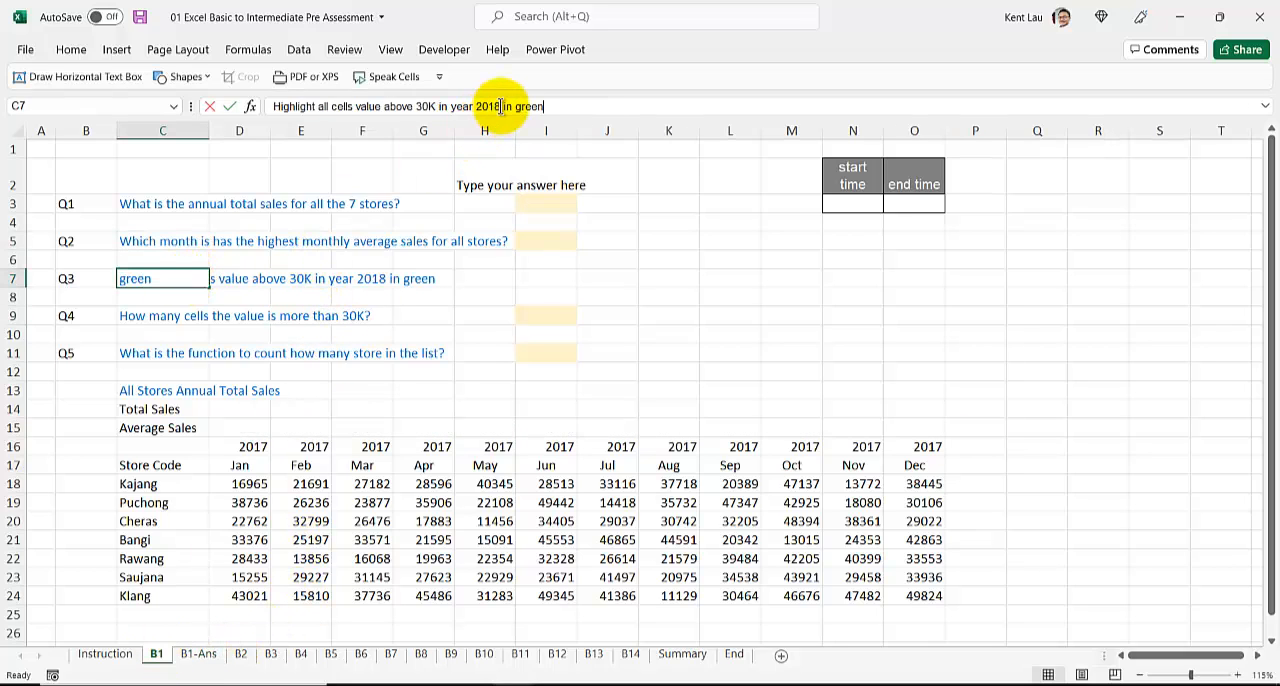
double_click(488, 106)
text(2017)
click(336, 317)
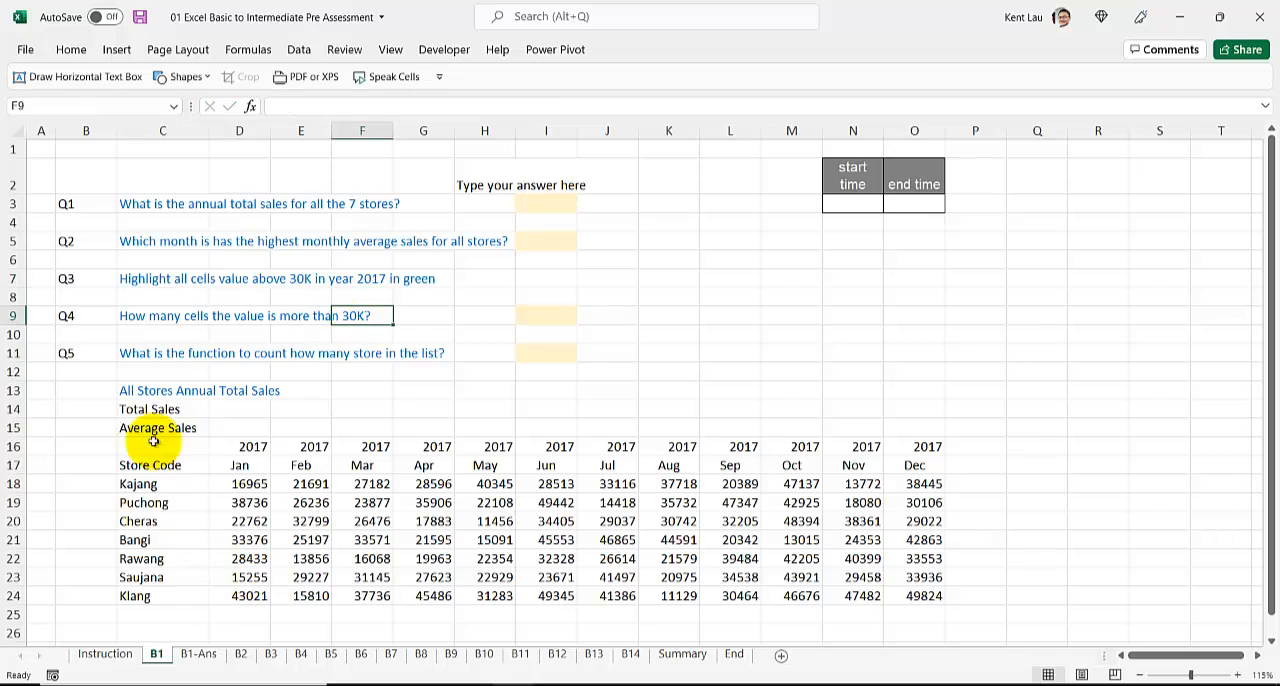
Step: Apply conditional formatting to D18:O24 so that values greater than 30000 get Green Fill with Dark Green Text
click(177, 278)
click(252, 484)
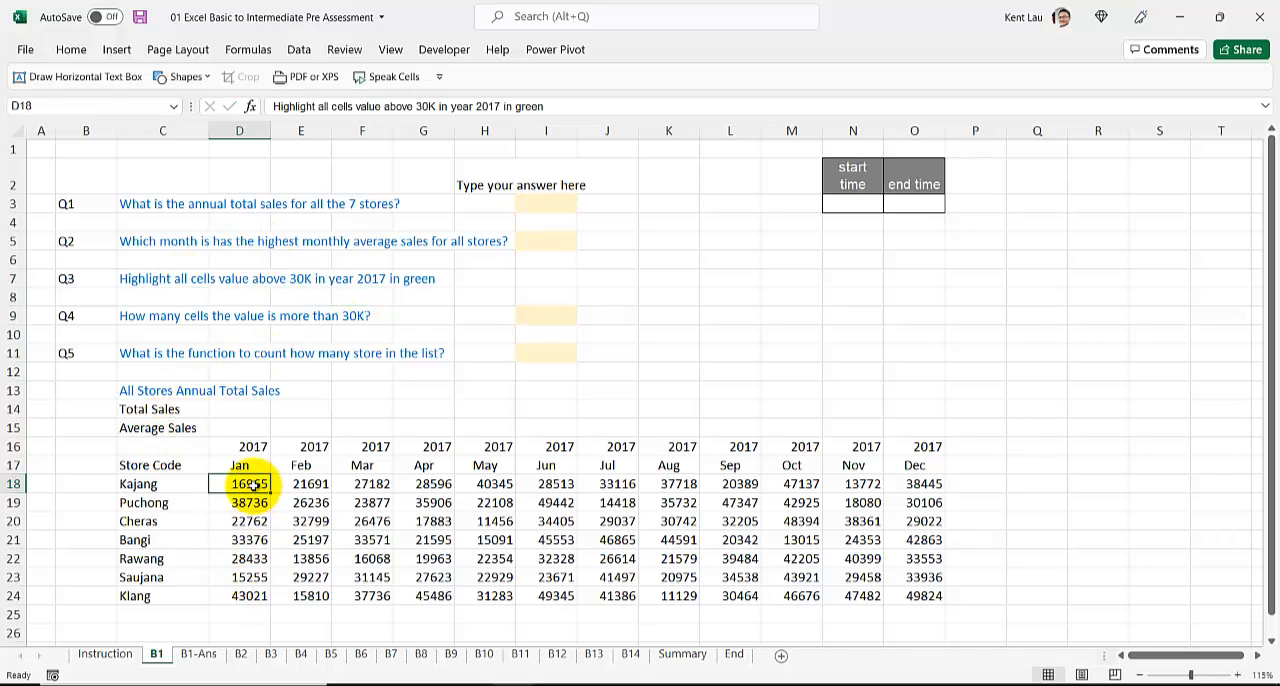
drag(252, 484, 914, 596)
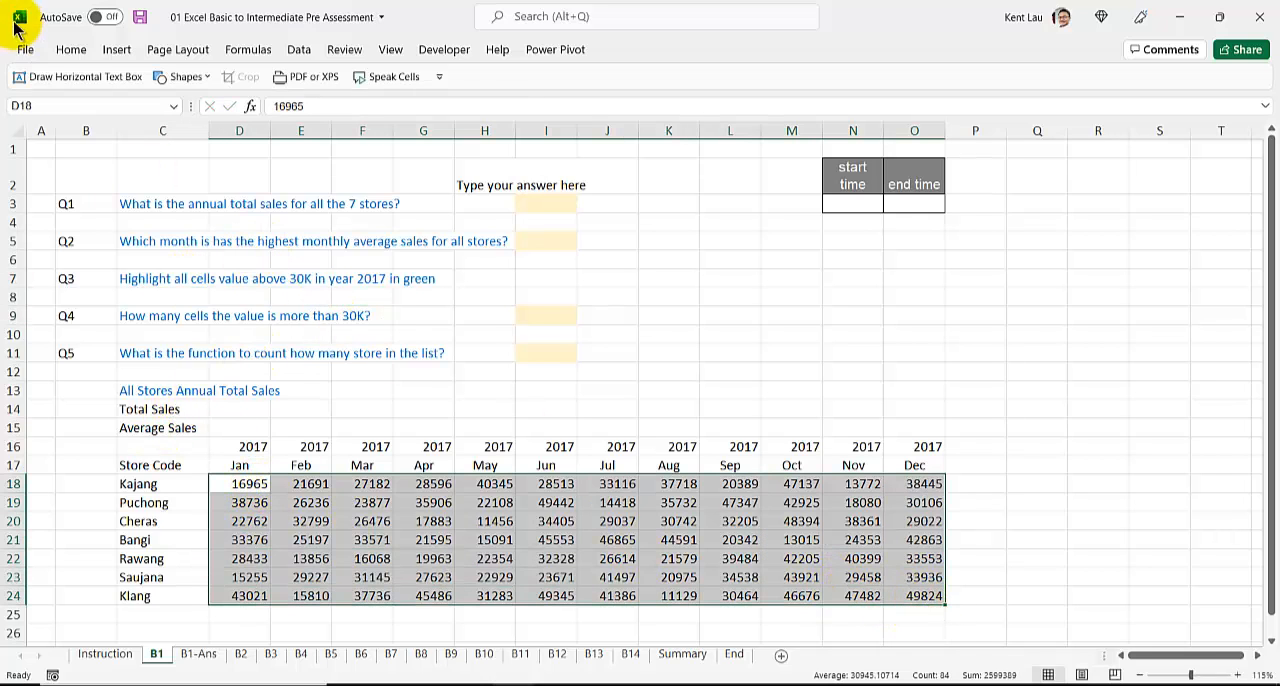
click(71, 49)
click(743, 108)
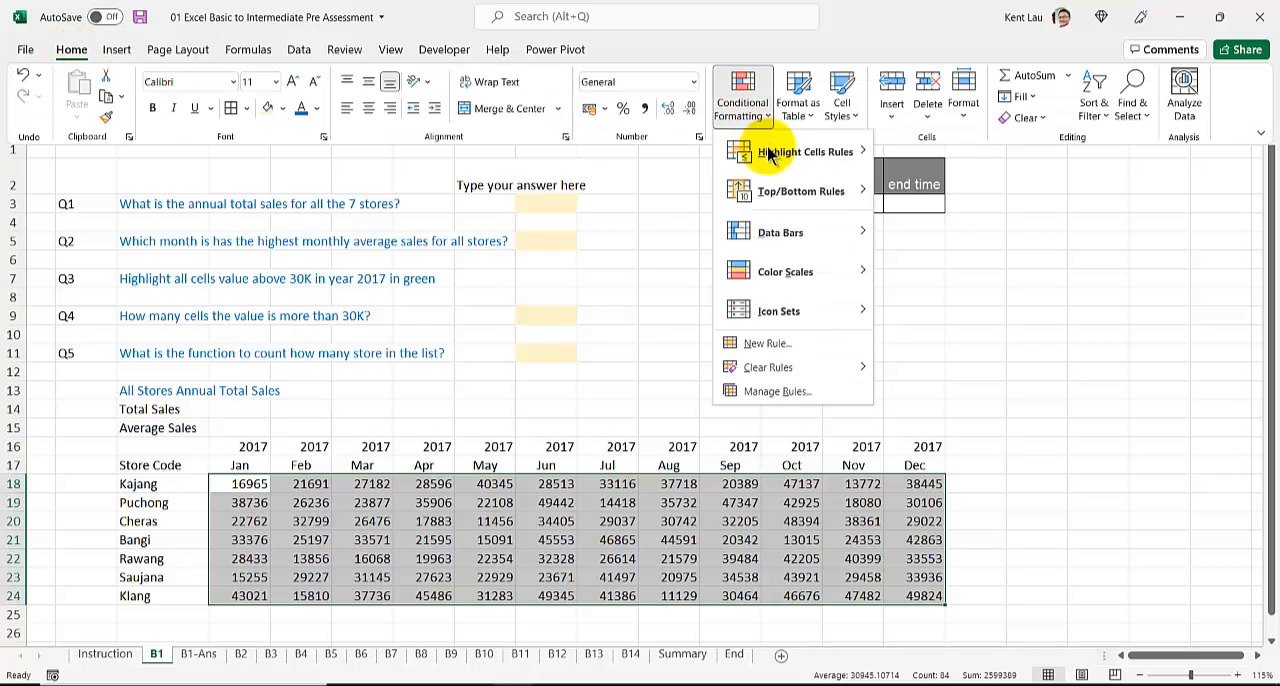
mouse_move(770, 153)
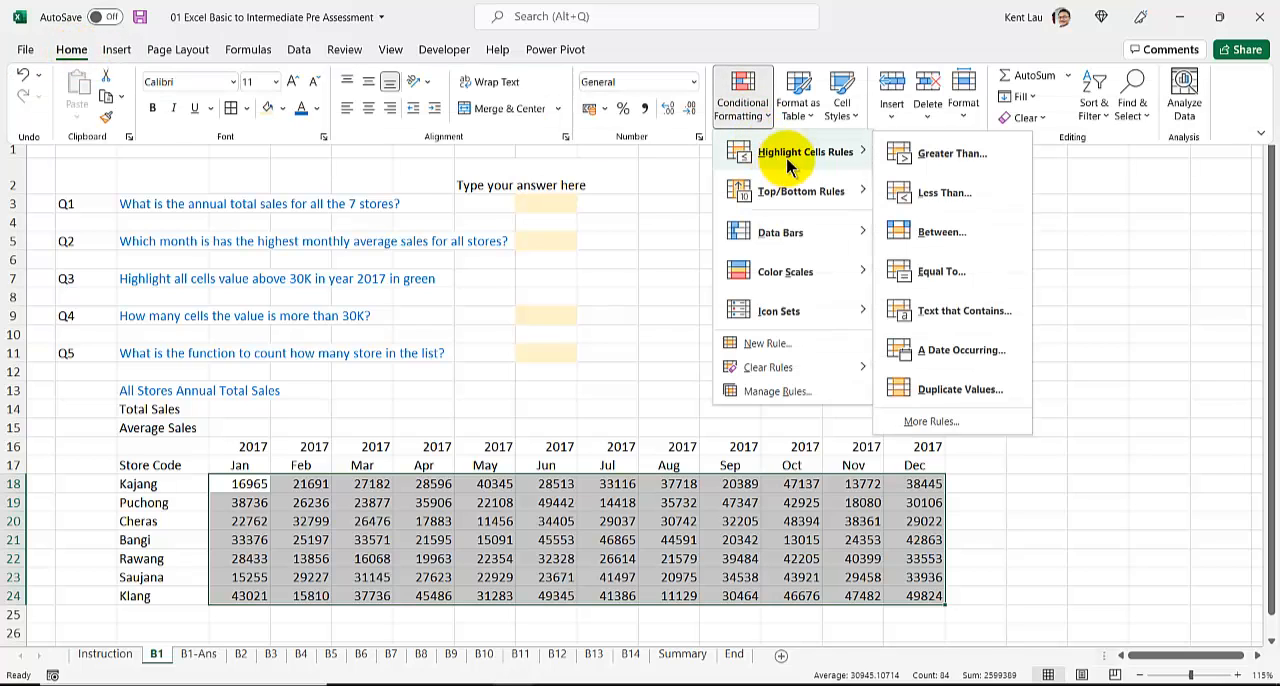
click(968, 158)
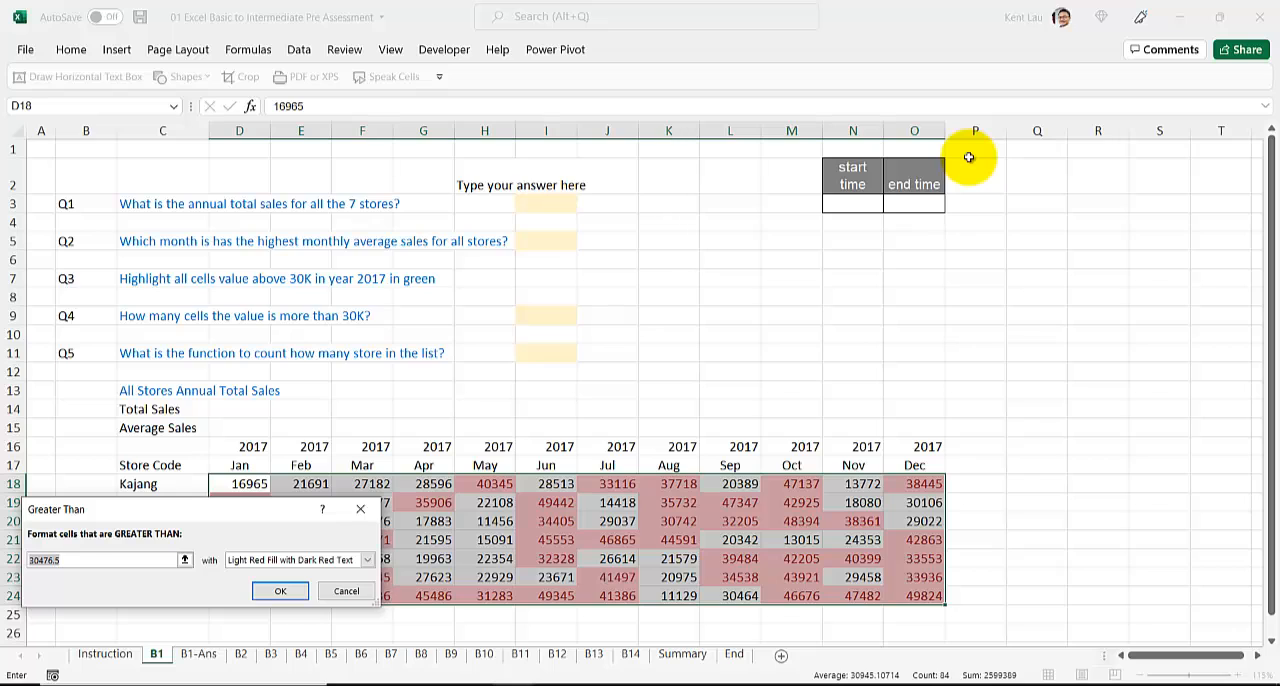
text(30000)
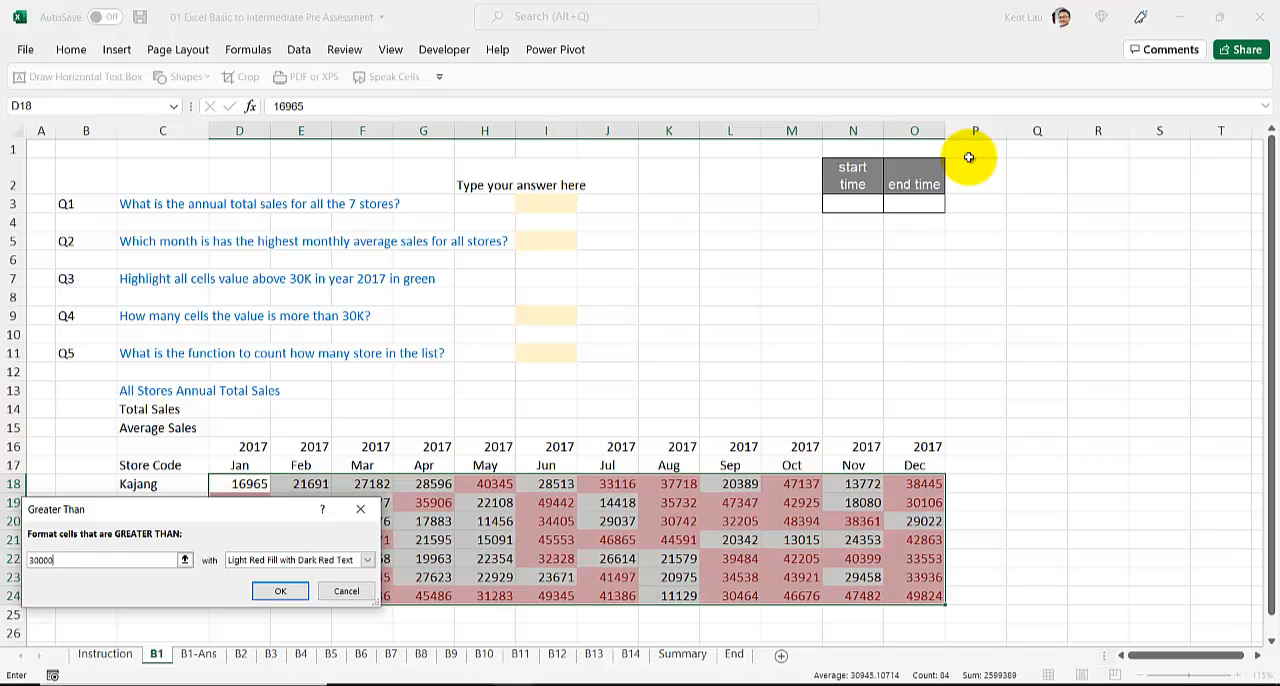
click(335, 560)
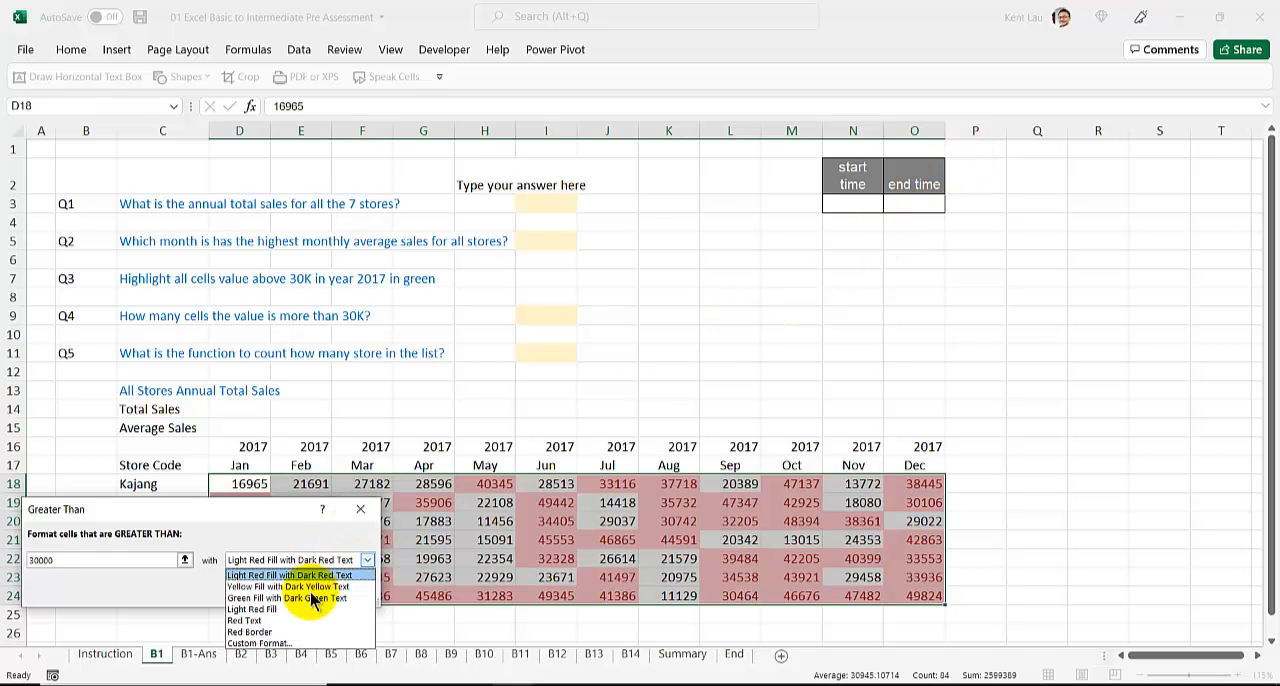
click(310, 598)
click(280, 600)
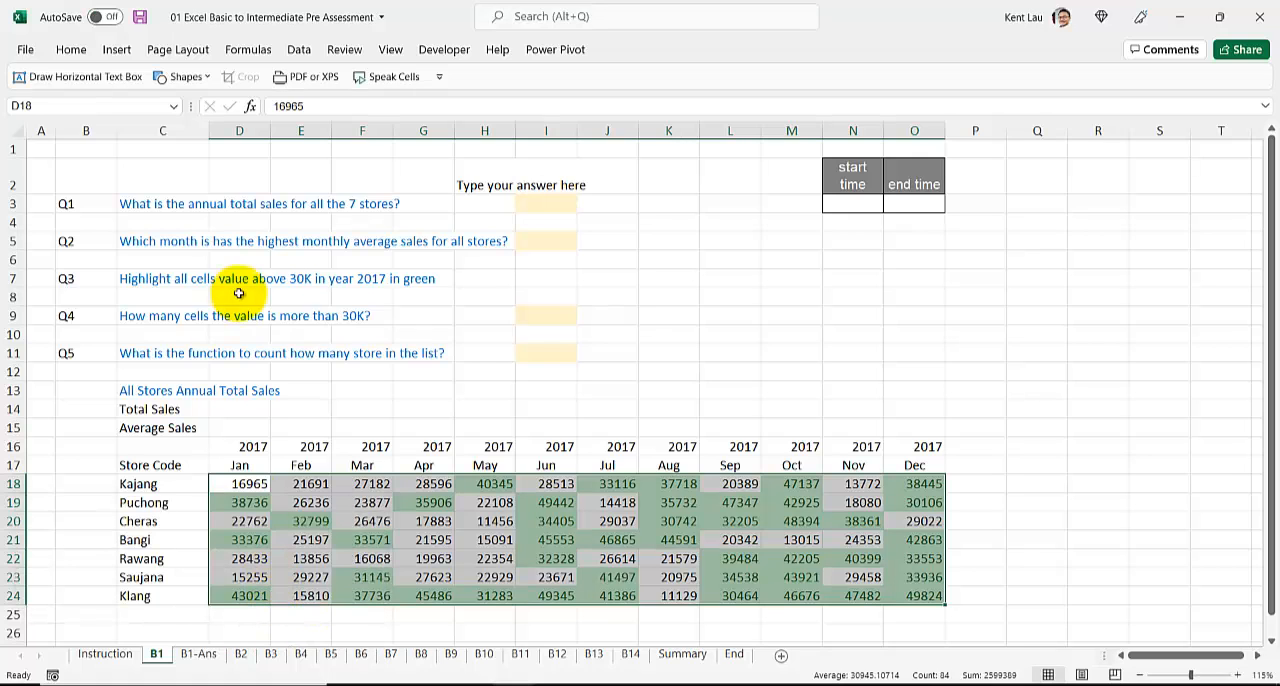
Step: For Q4, count the green cells from January to May by eye and enter 11 in H25
click(155, 316)
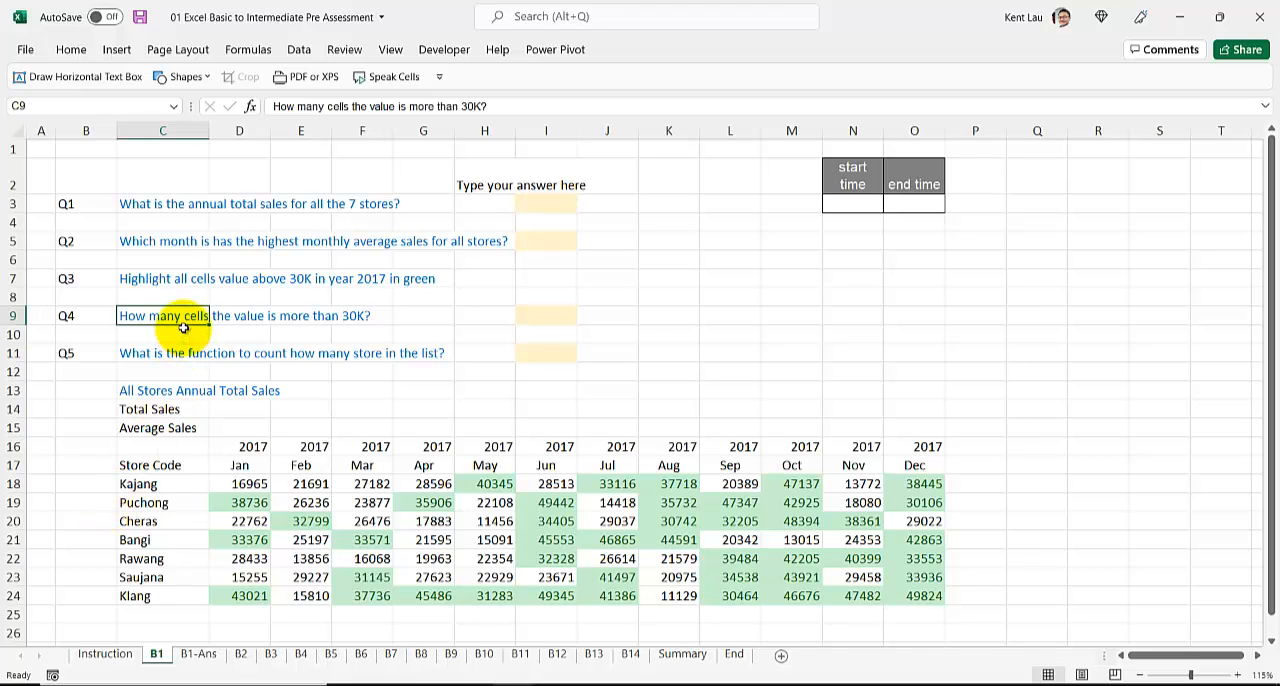
click(533, 316)
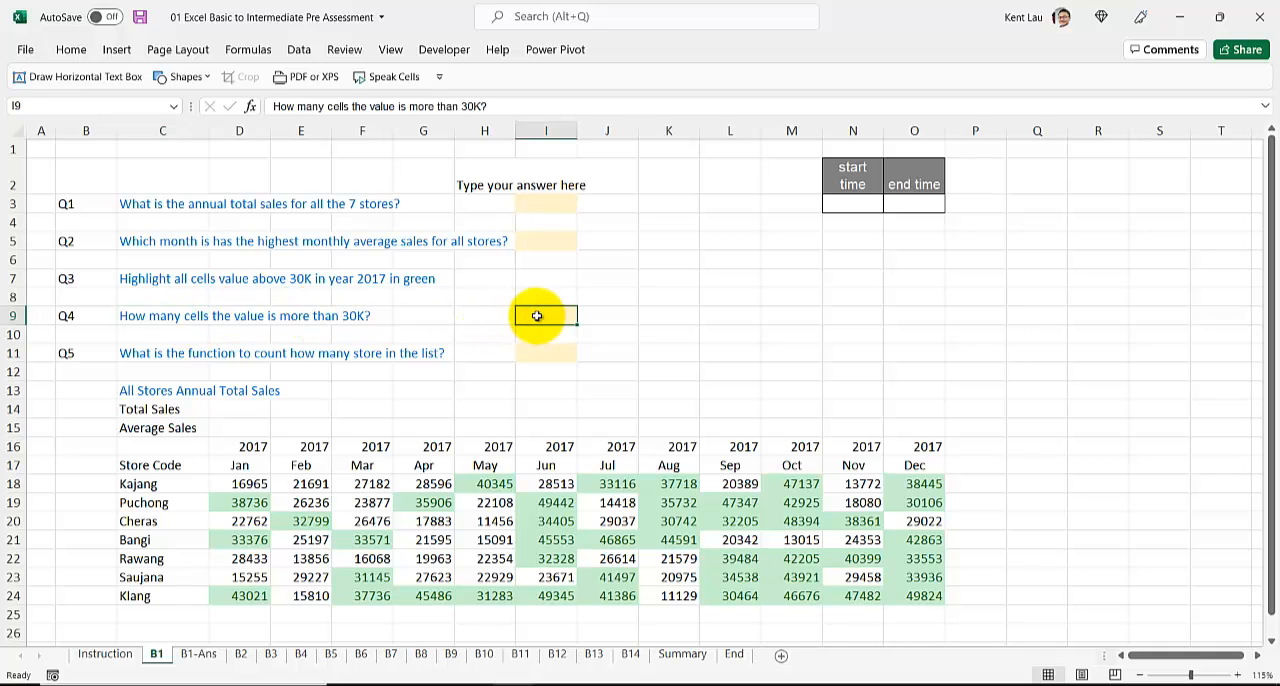
click(248, 540)
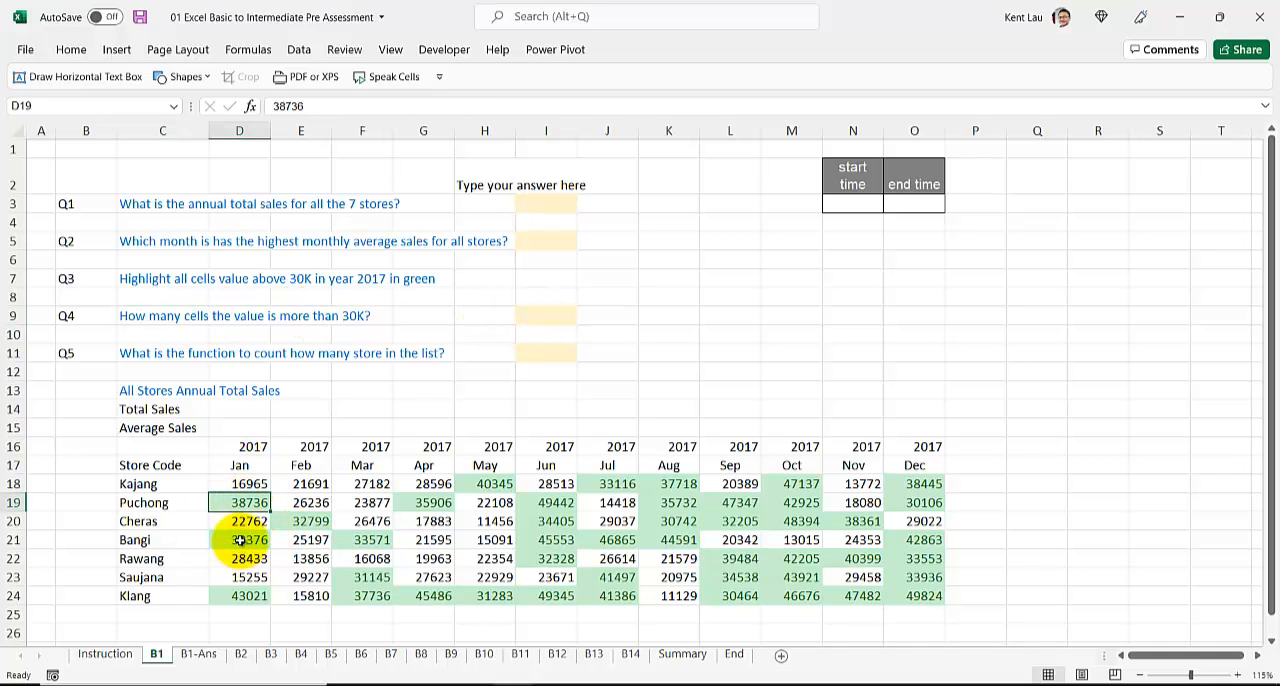
click(248, 502)
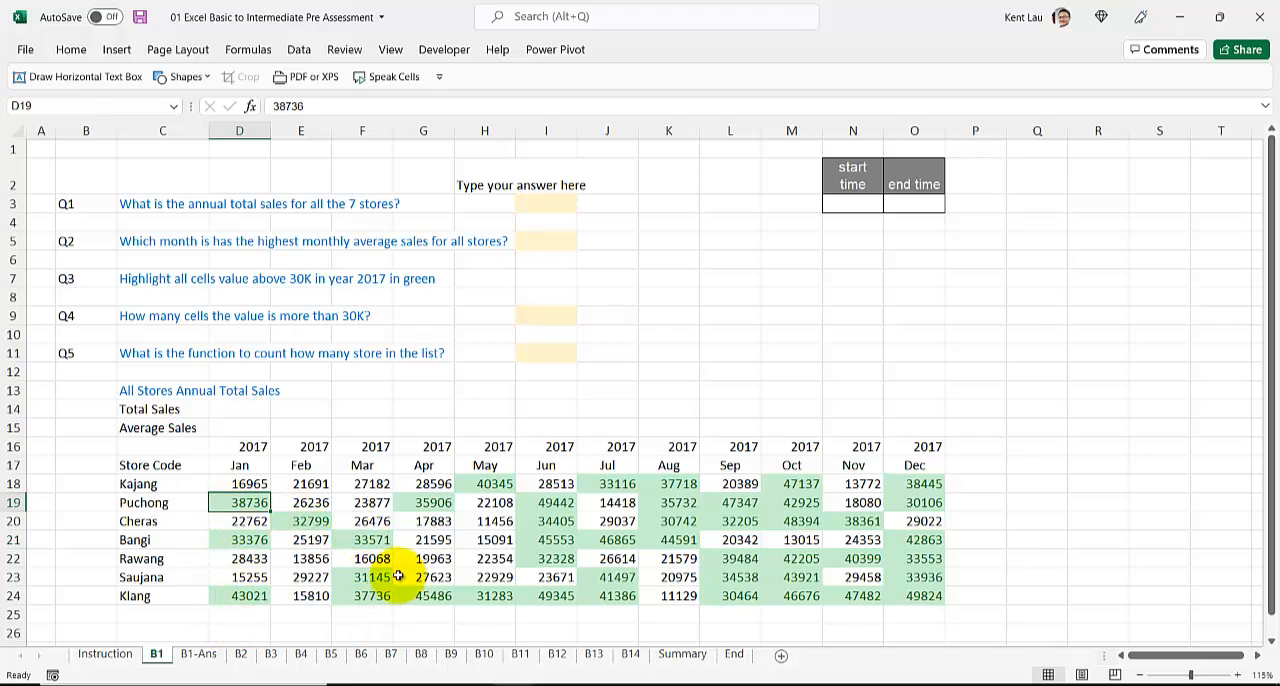
click(486, 616)
text(11)
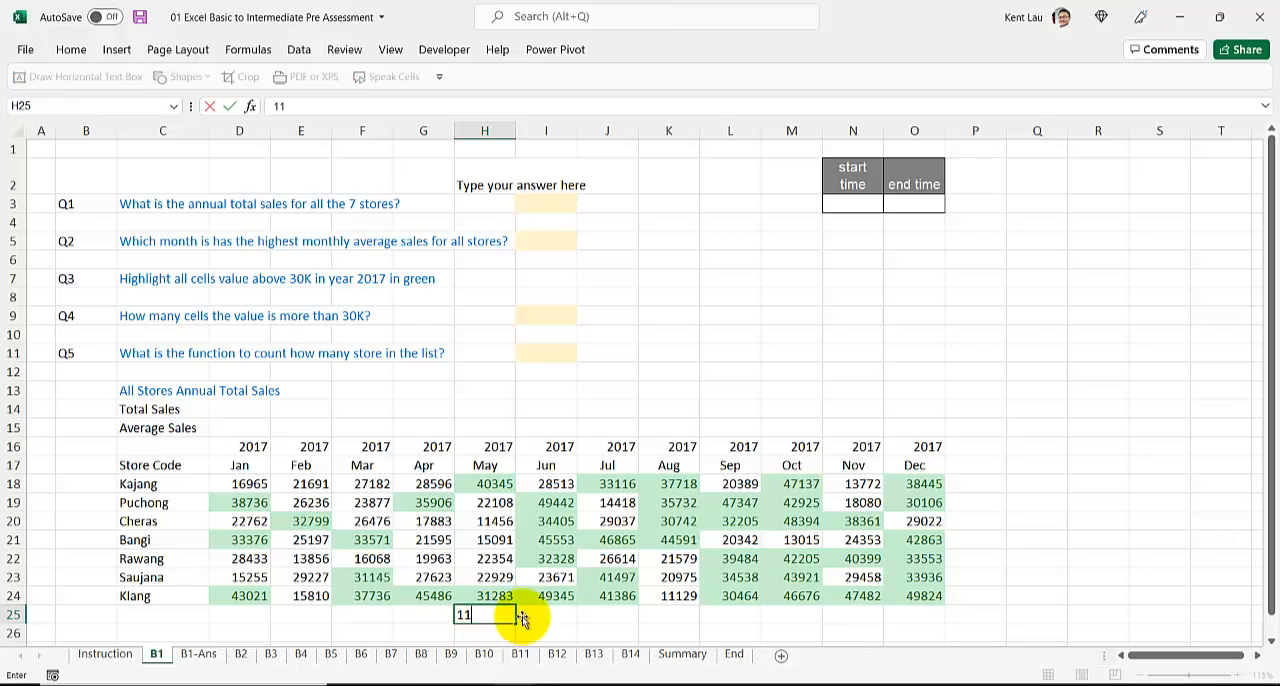
Step: Count the remaining green cells by eye, entering 25 for June to October in M25 and 9 for November to December in O25
click(546, 596)
click(556, 502)
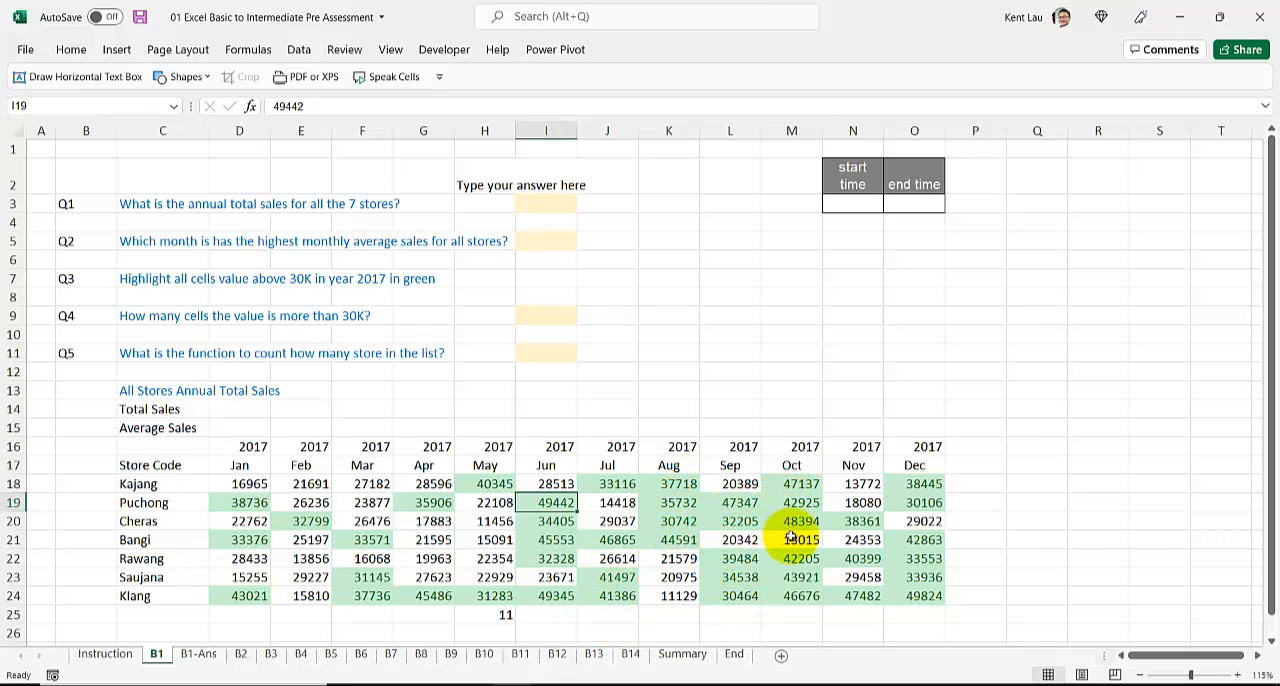
click(791, 614)
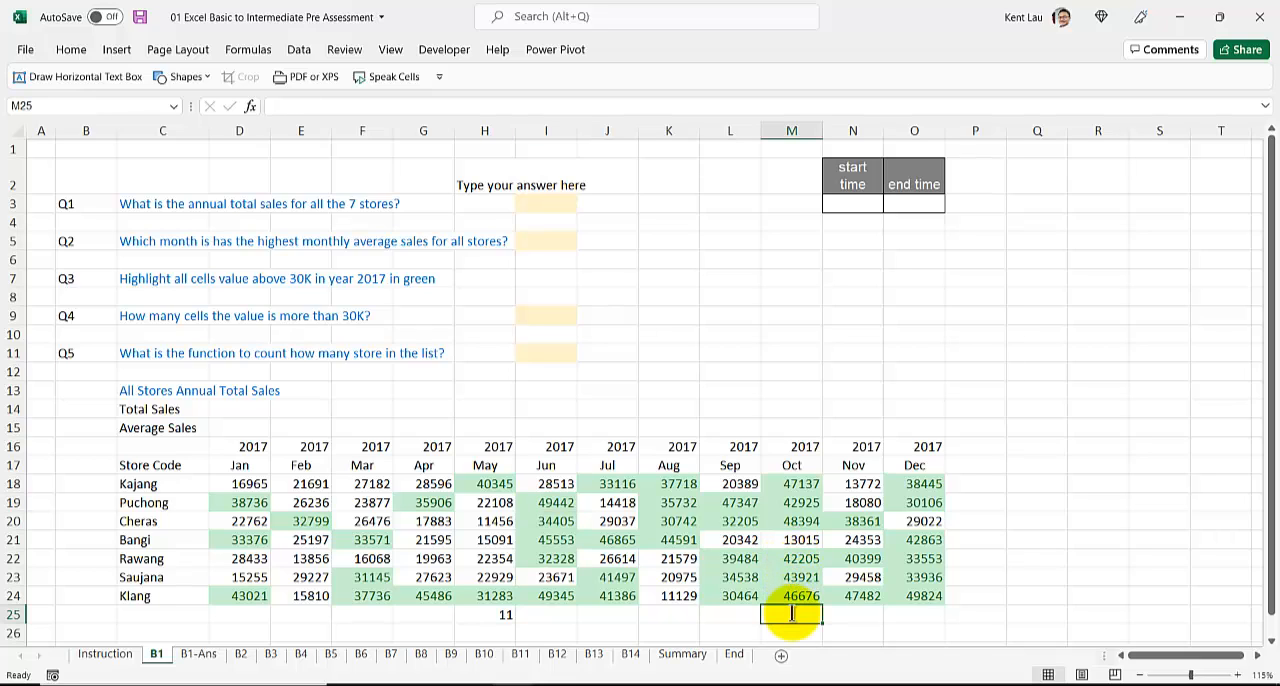
text(25)
click(853, 521)
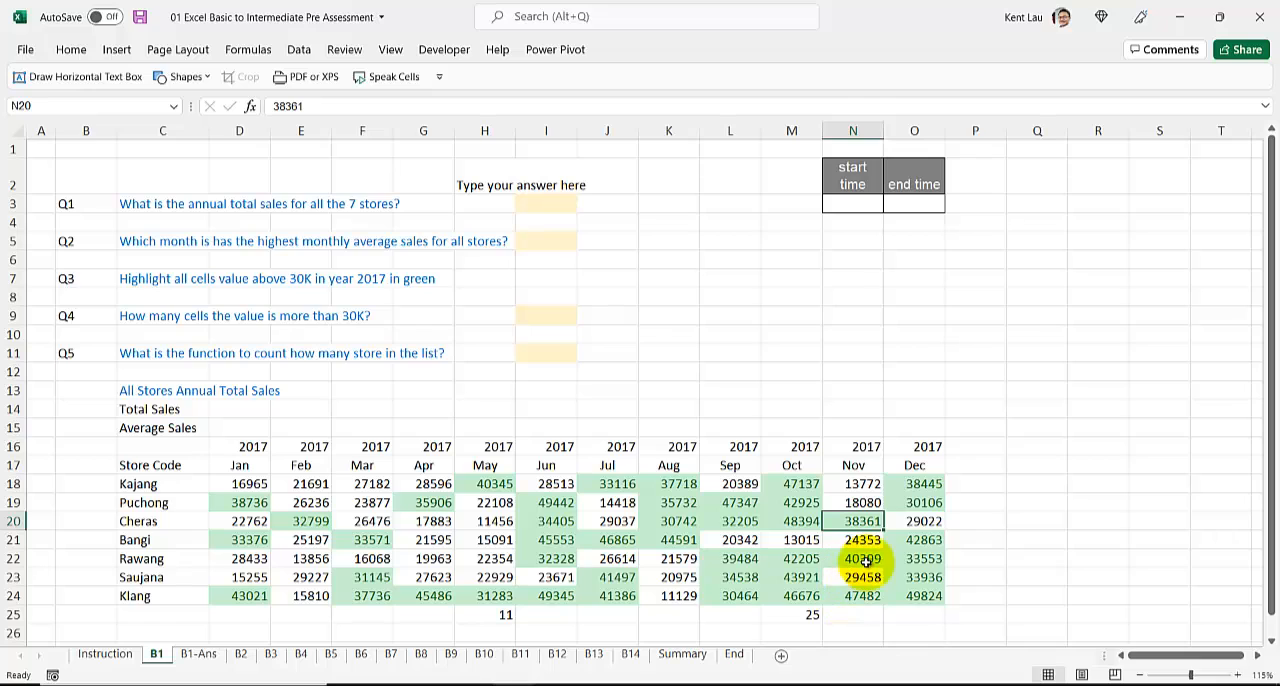
click(914, 611)
text(9)
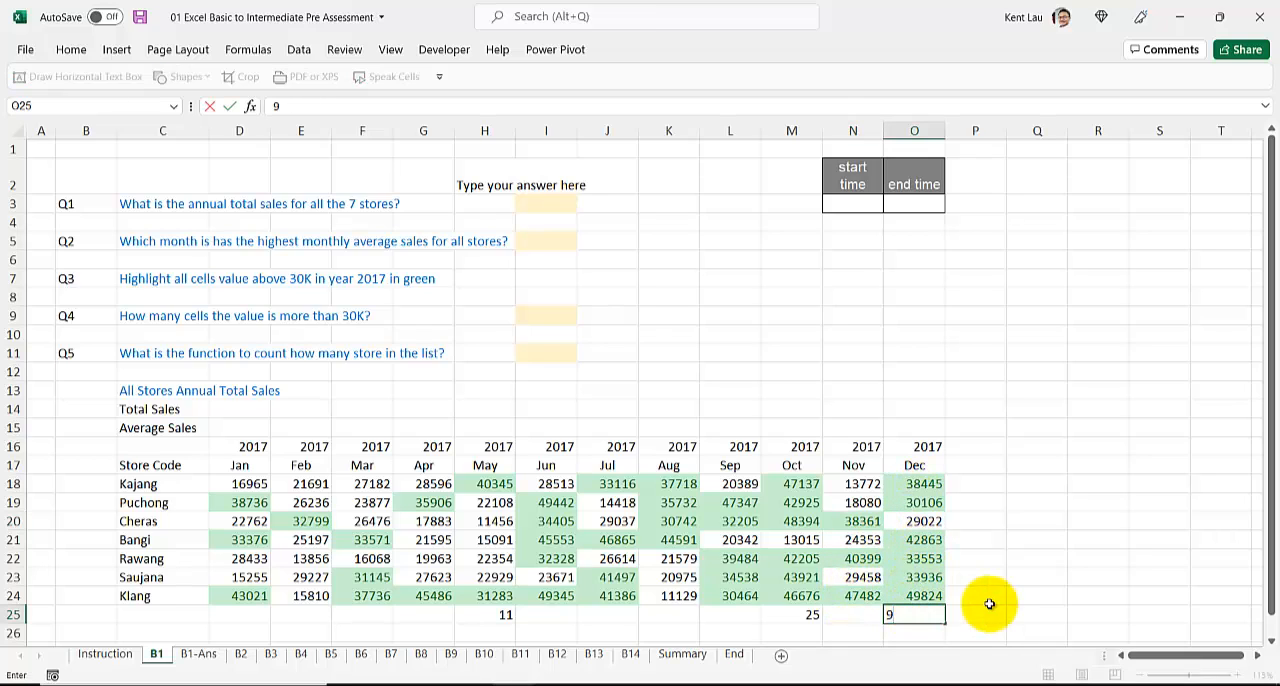
Step: Add up the manual counts in row 25, from H25 to O25, with a SUM formula in P25
click(984, 614)
text(=)
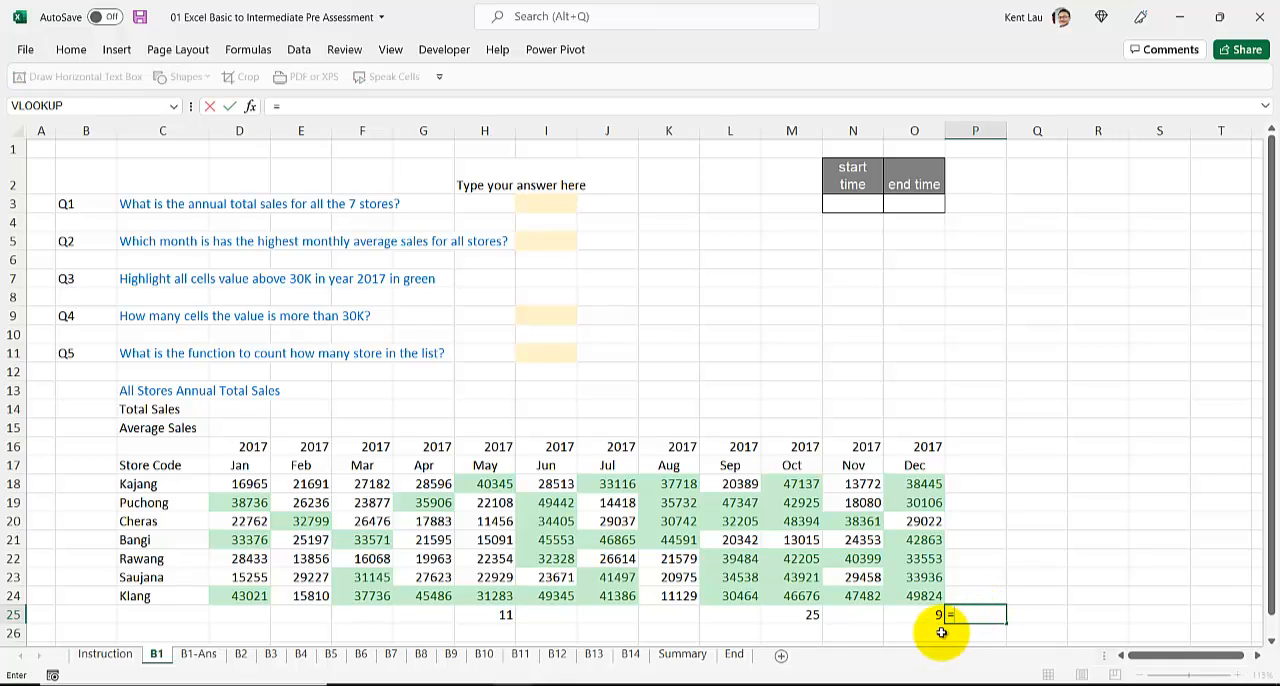
text(sum)
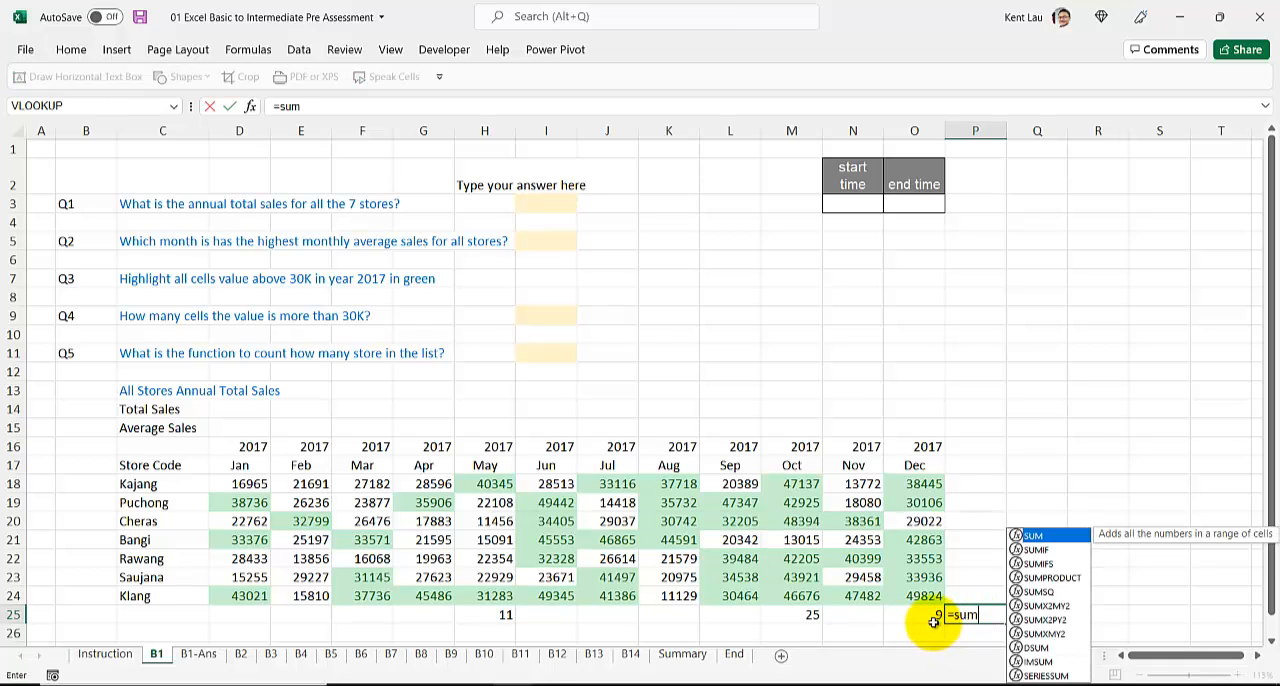
text(()
drag(933, 621, 471, 623)
key(Return)
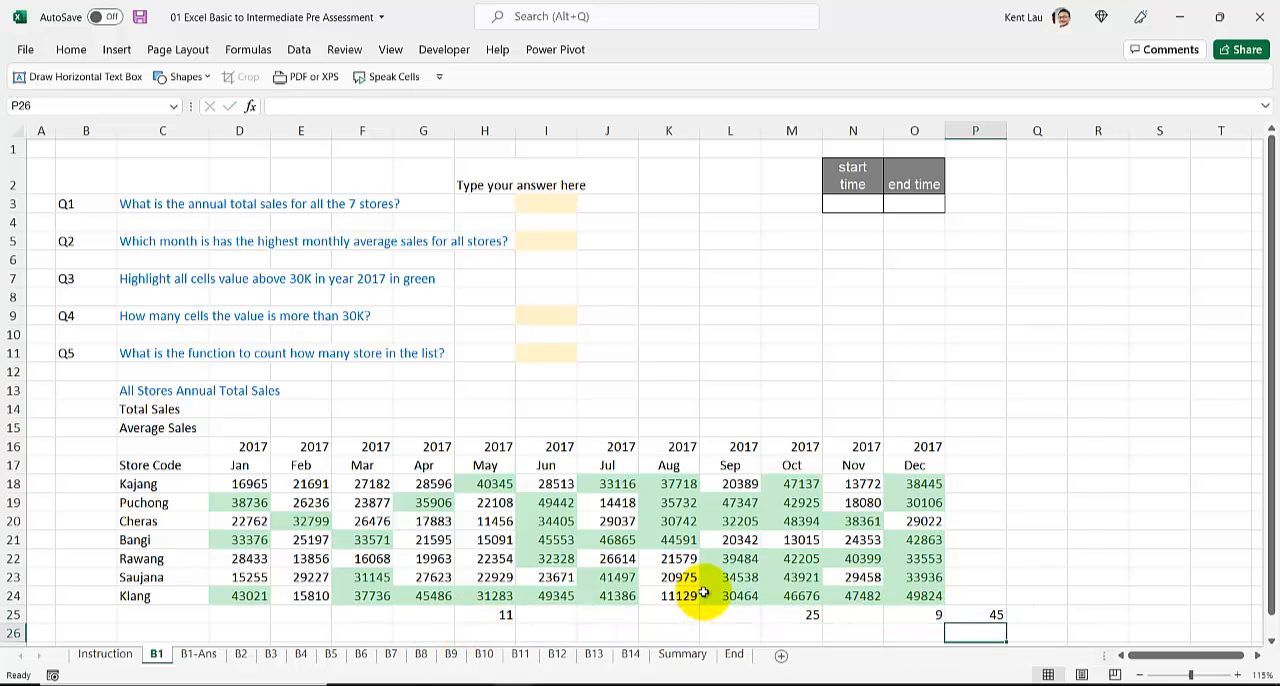
Step: Count the cells in D18:O24 that meet ">30000" with a COUNTIF formula in Q18, and review its range and criteria
click(1018, 487)
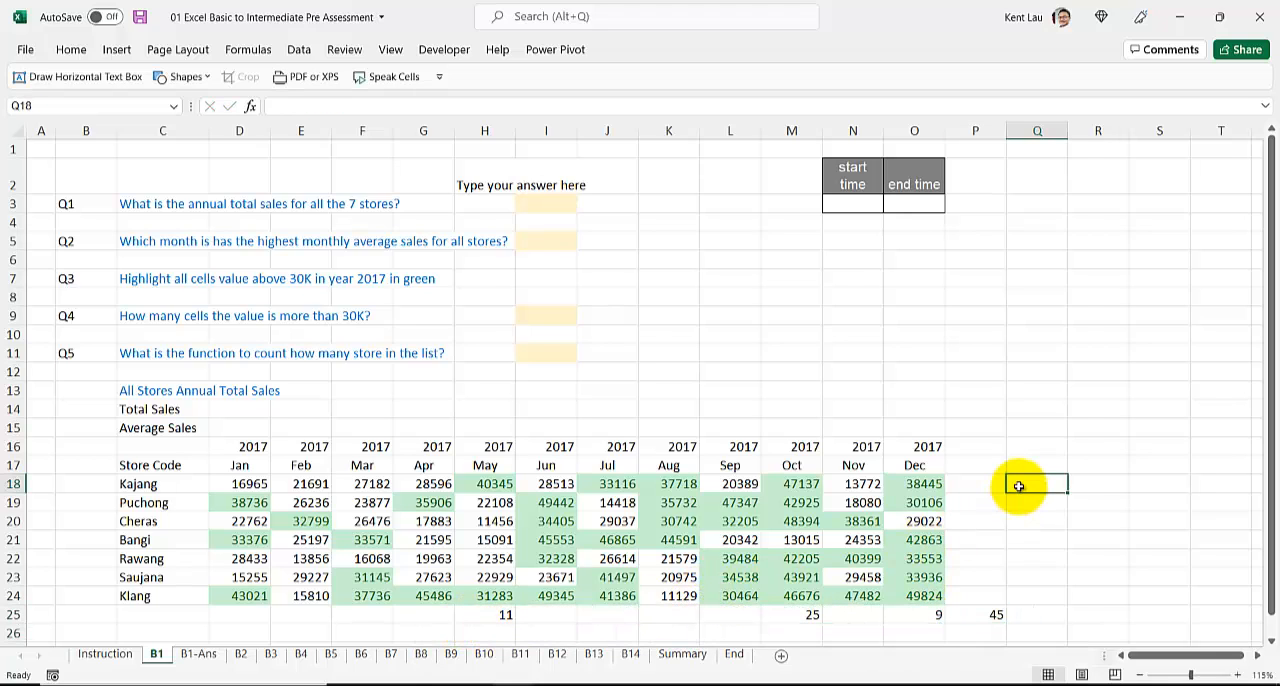
text(=countifs)
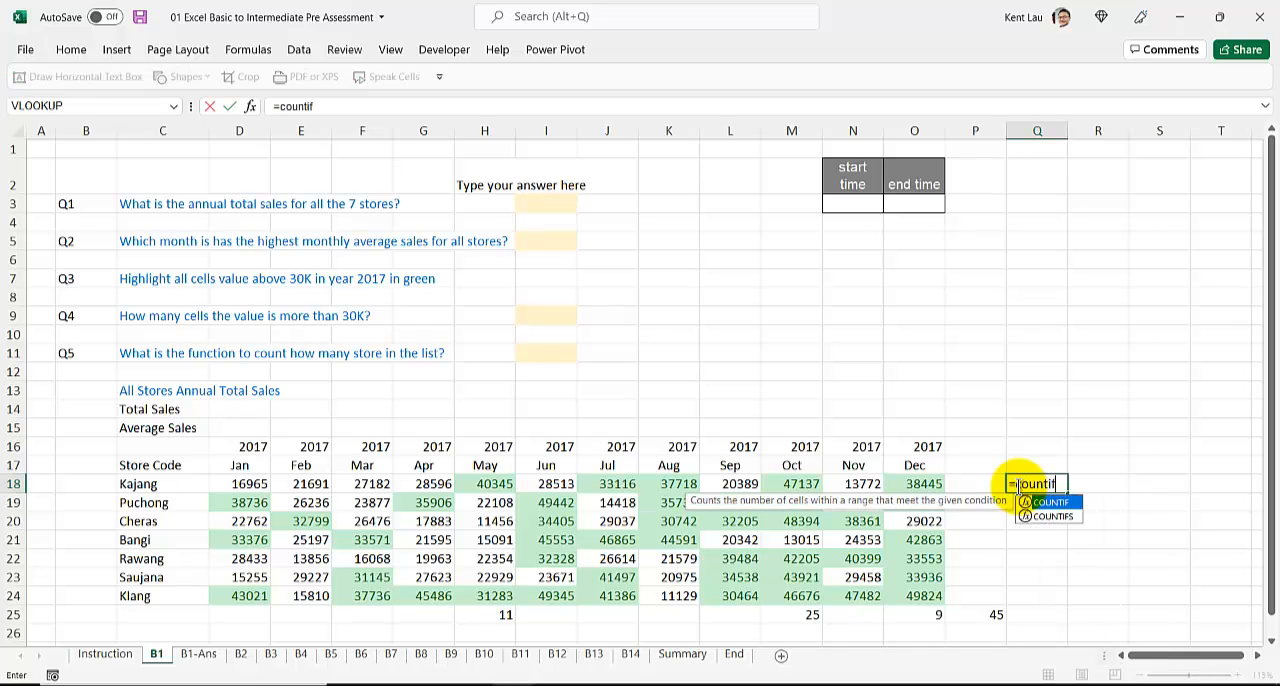
key(BackSpace)
text(()
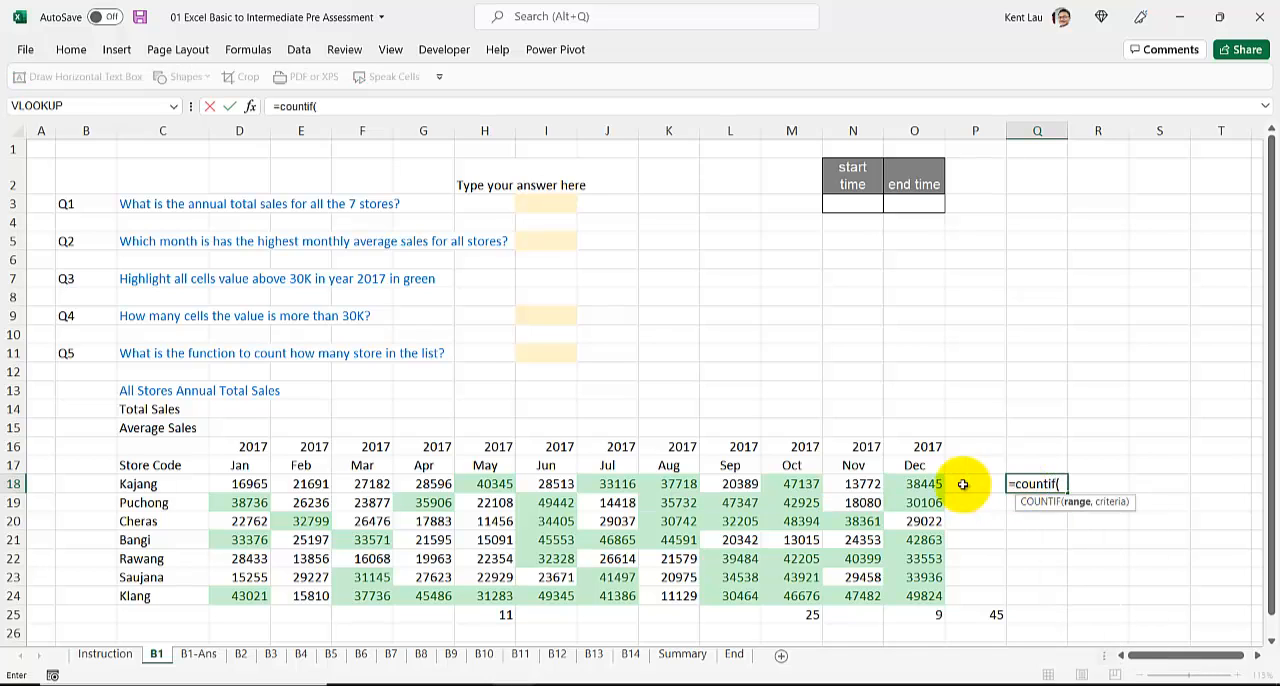
drag(235, 484, 908, 592)
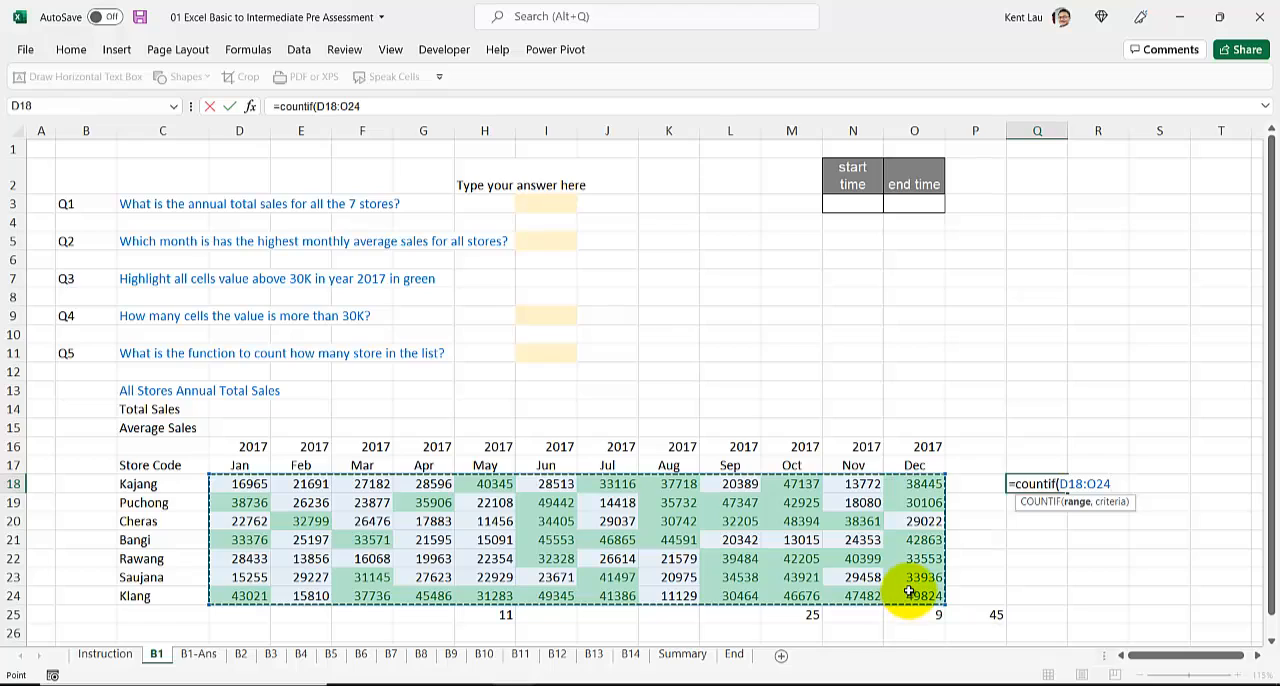
text(,">30000)
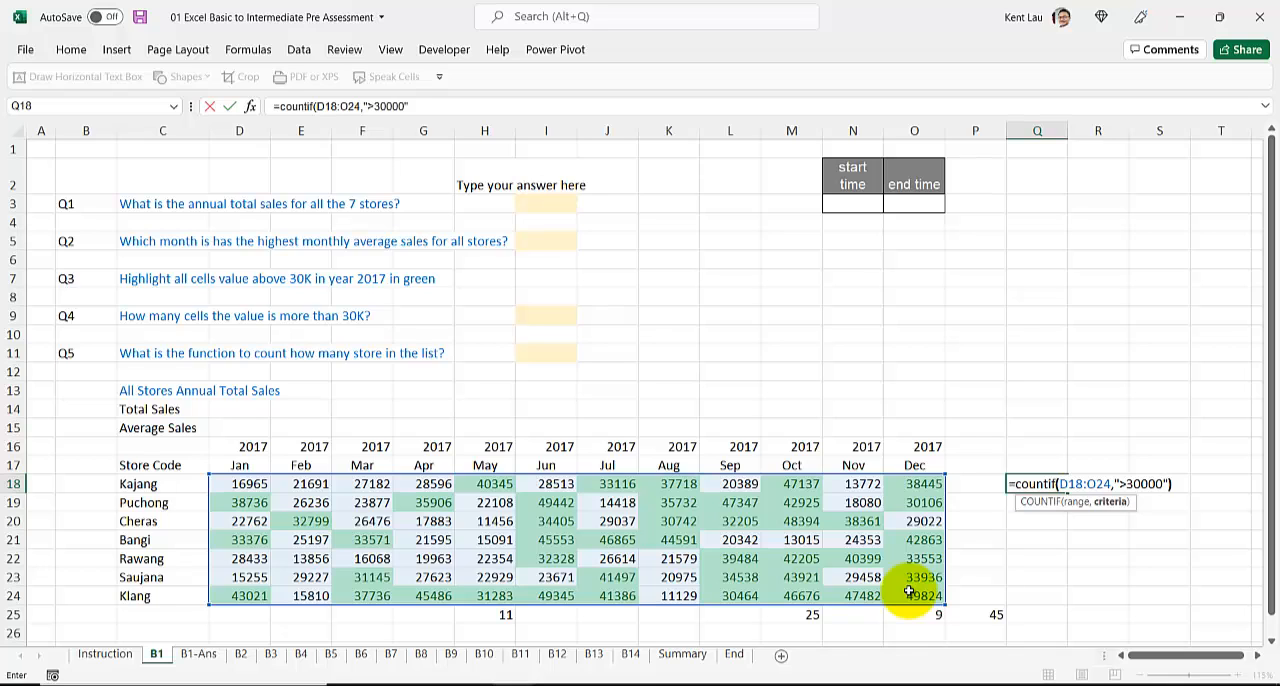
key(Return)
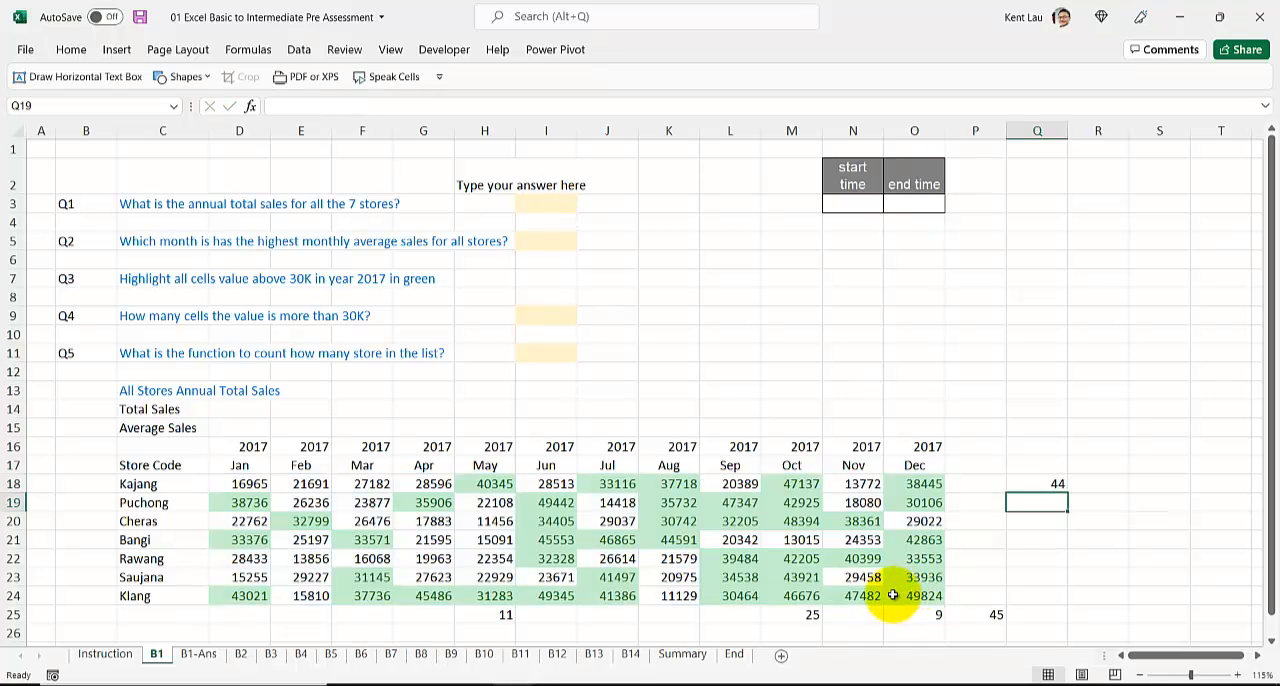
click(1015, 483)
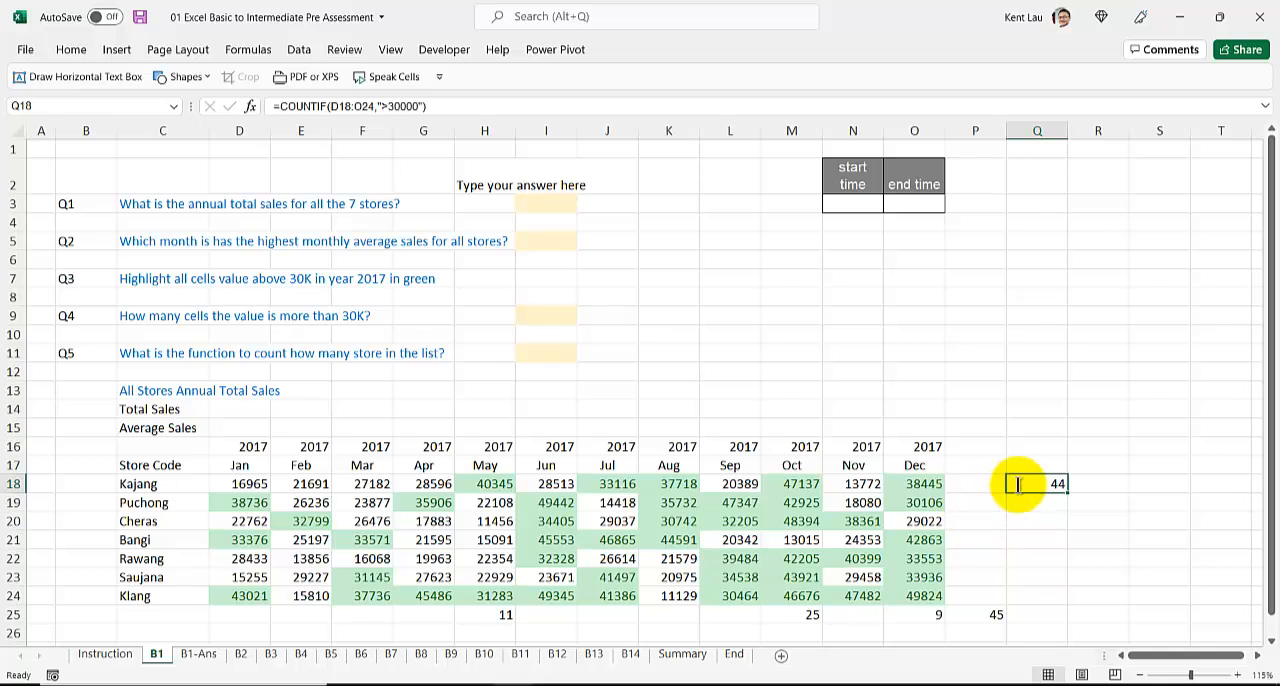
double_click(1015, 483)
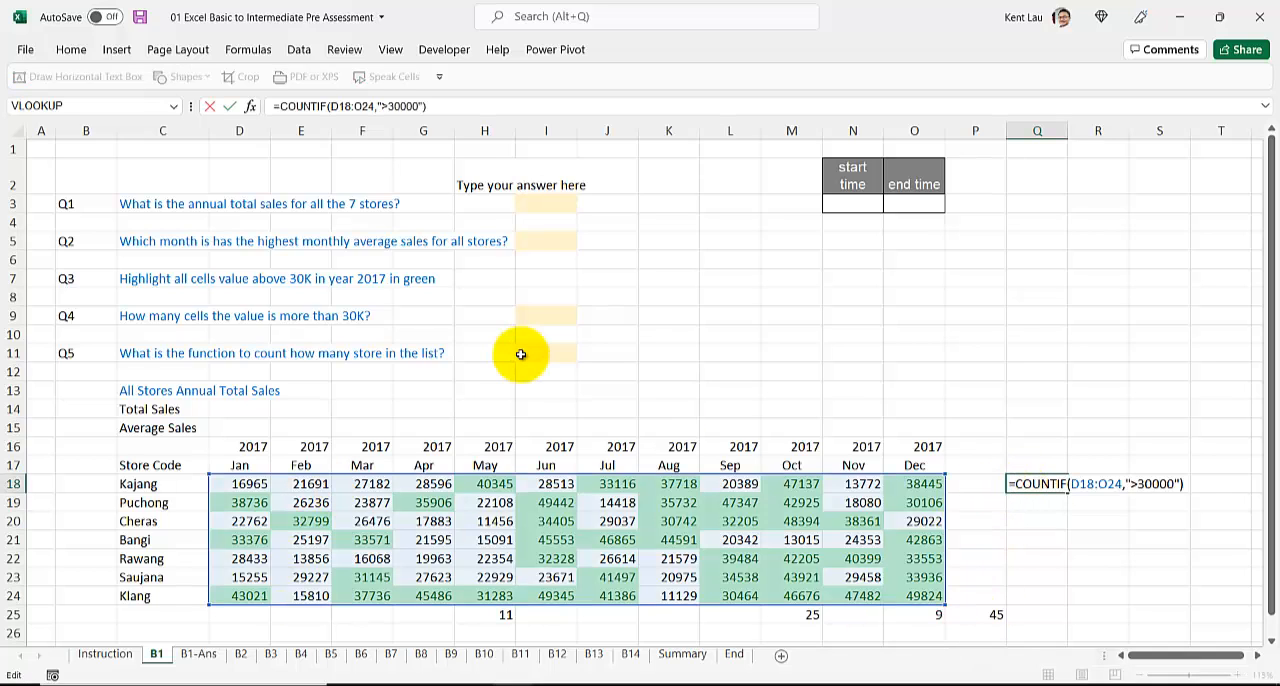
key(Return)
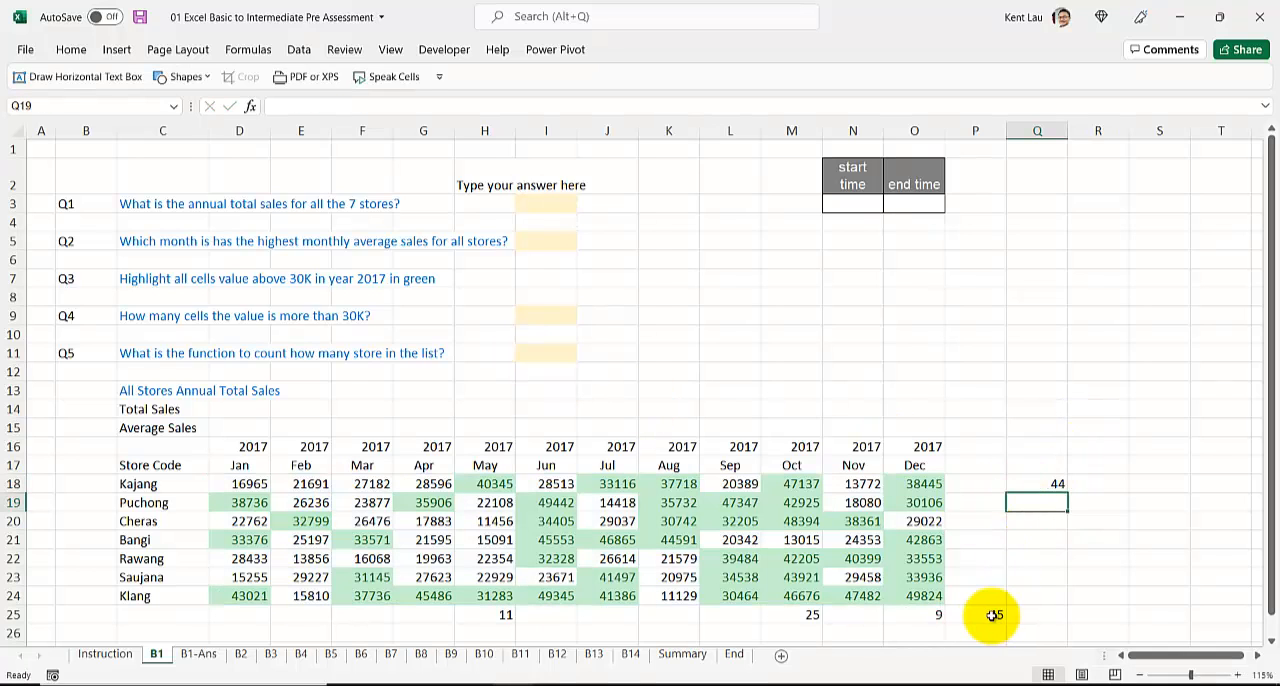
Step: Enter 44 as the Q4 answer in I9 of the B1-Ans sheet
click(526, 318)
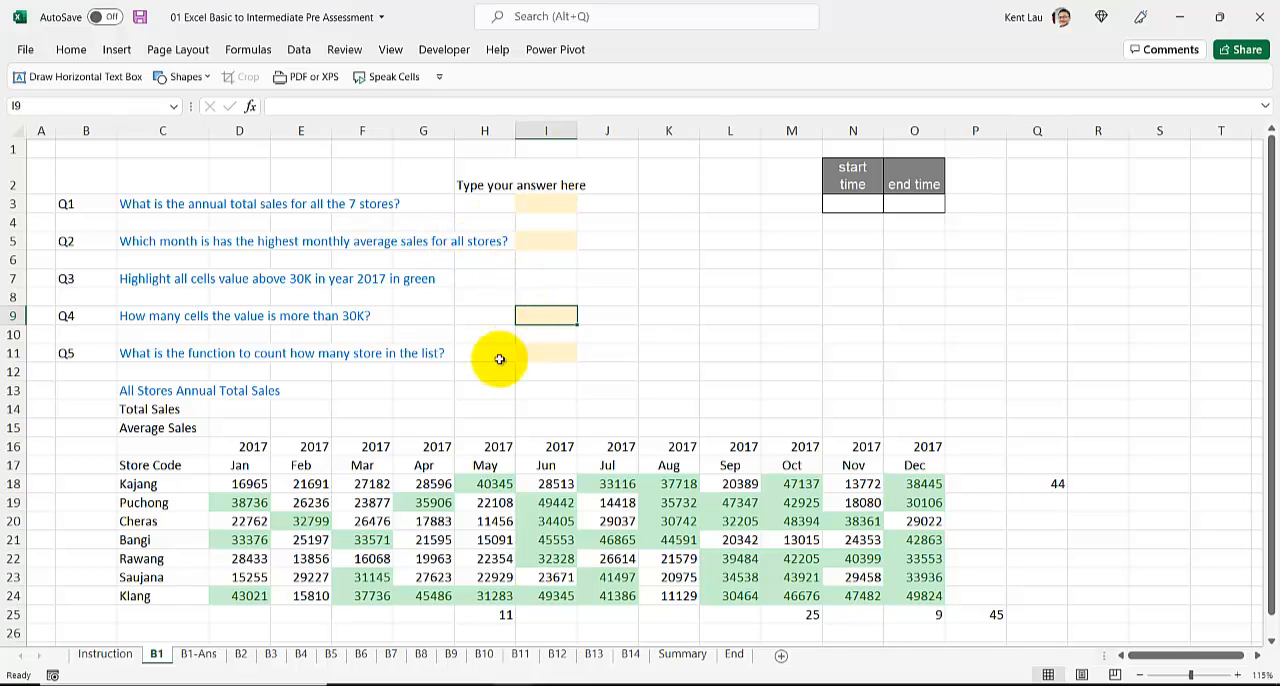
click(199, 656)
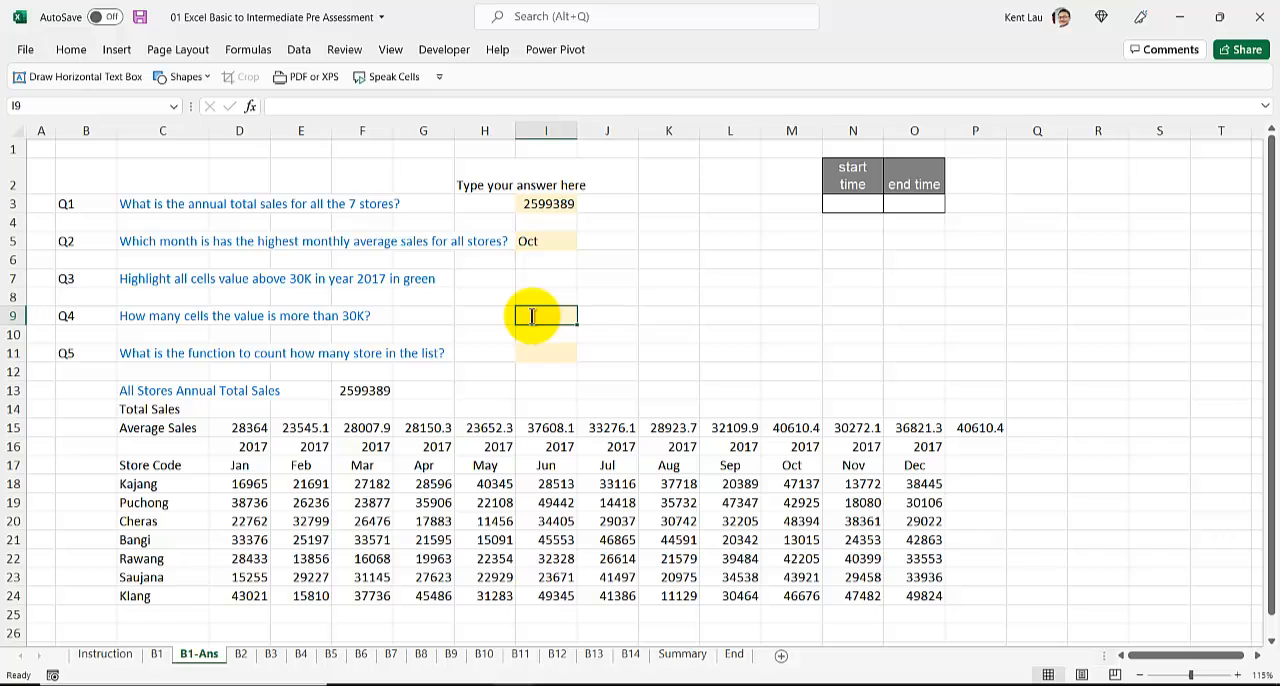
text(44)
Step: Auto-fit column N on B1-Ans so the "start time" header fits on one line
click(846, 205)
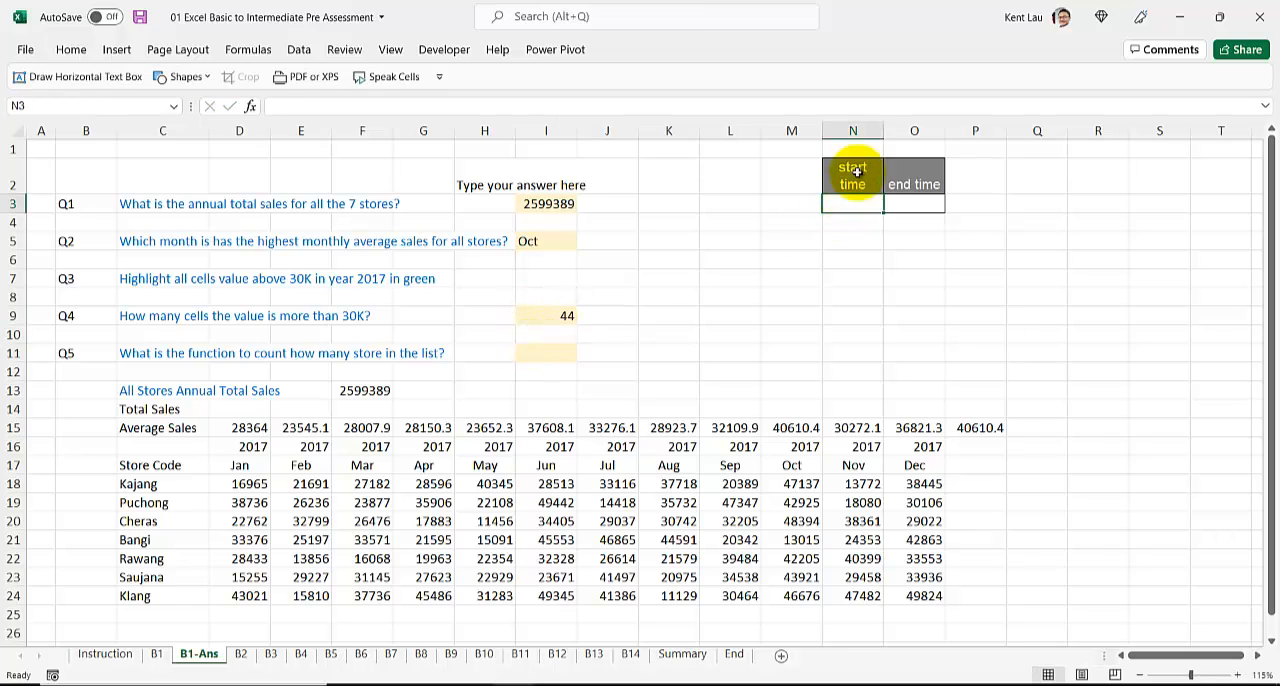
double_click(884, 131)
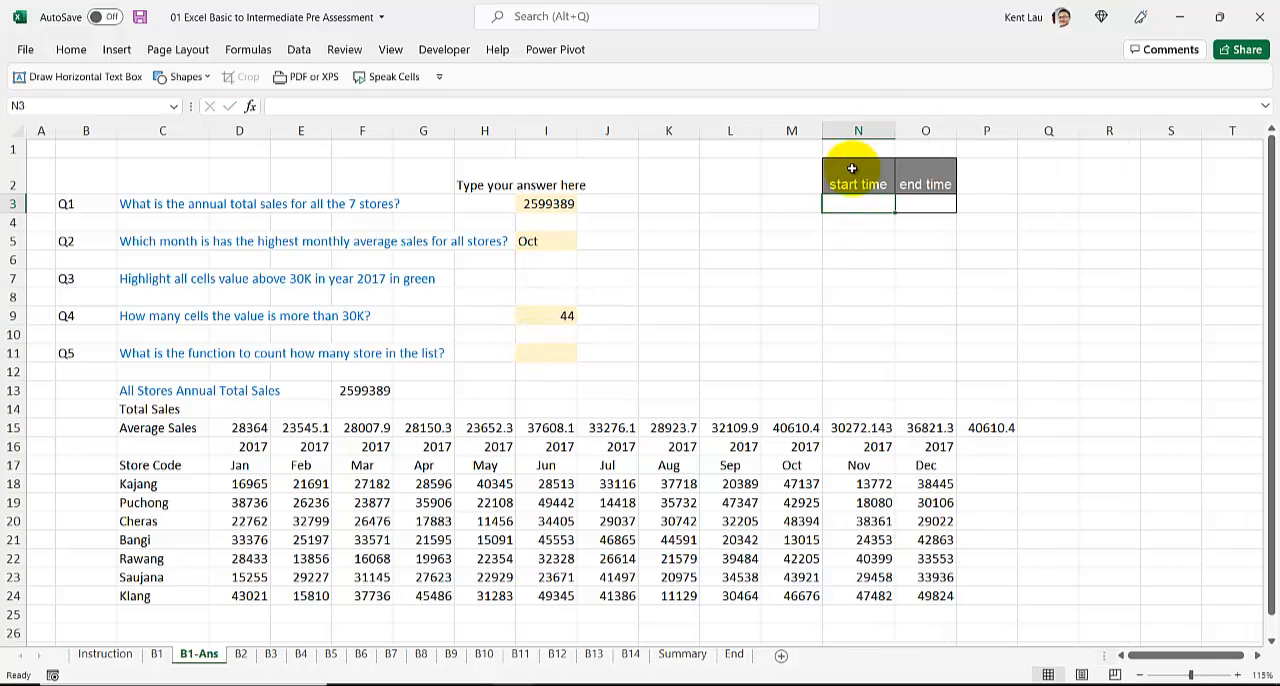
click(846, 182)
click(843, 209)
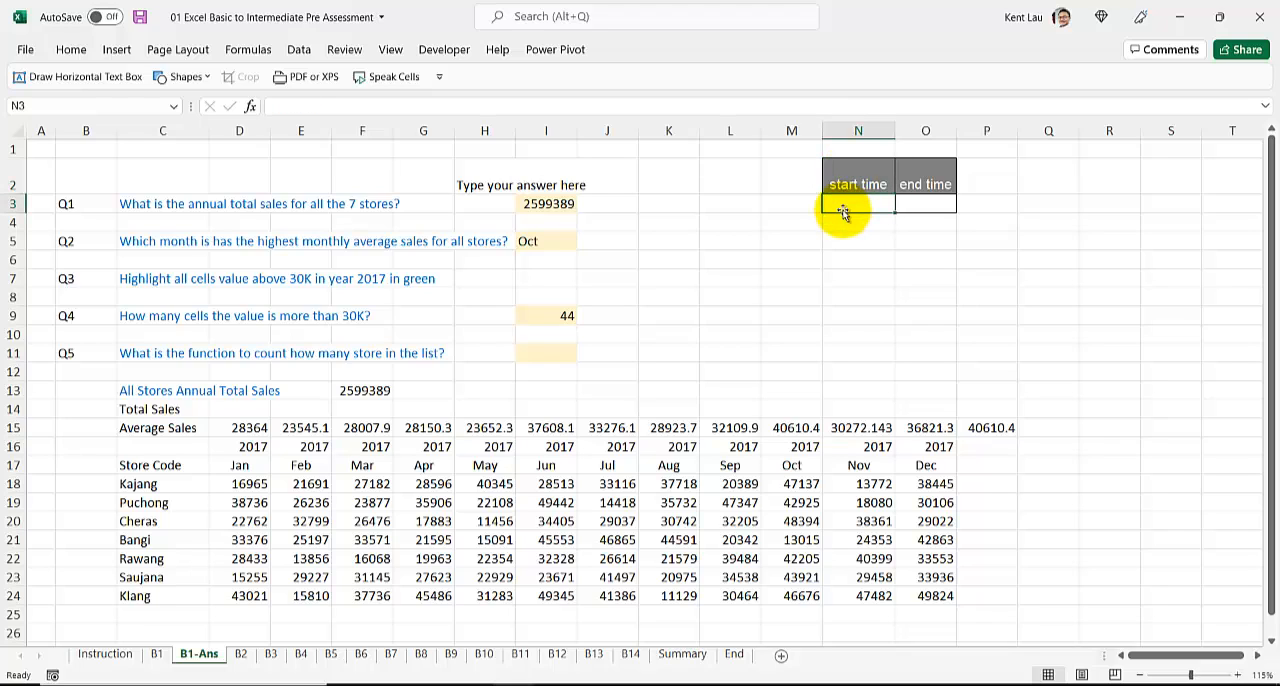
Step: Enter COUNT in I11 as the answer to Q5 on the B1-Ans sheet
click(540, 352)
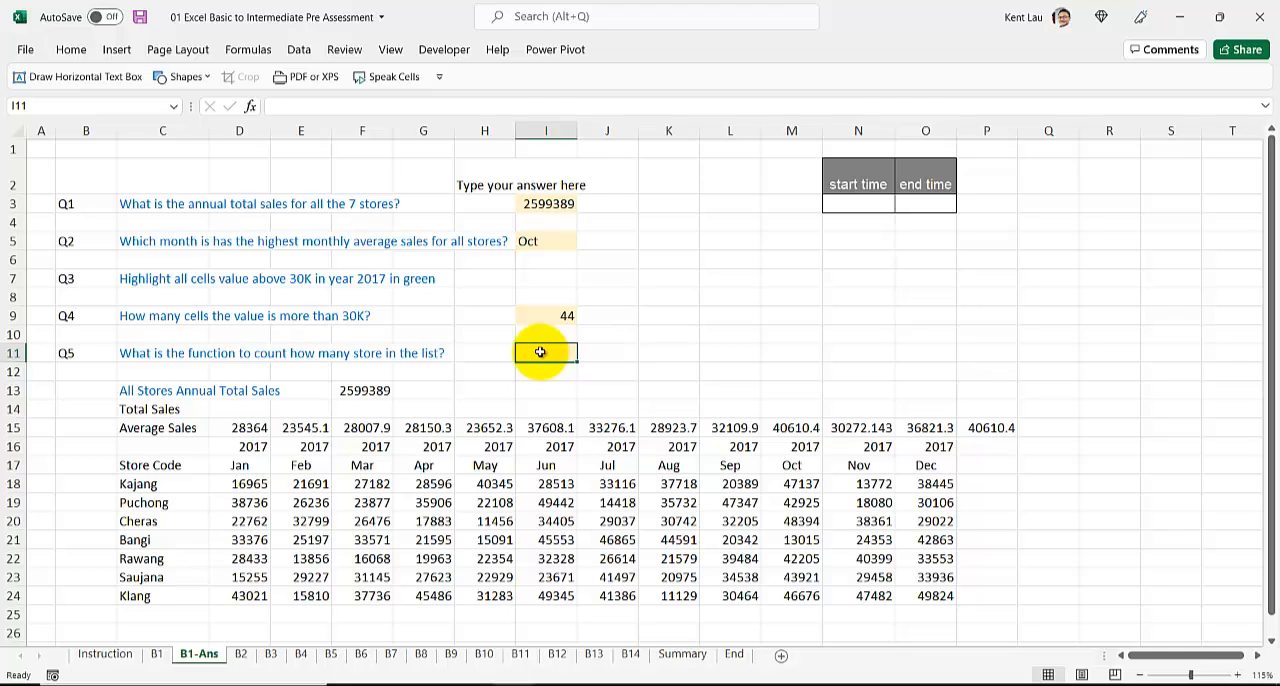
text(COUNT)
key(Return)
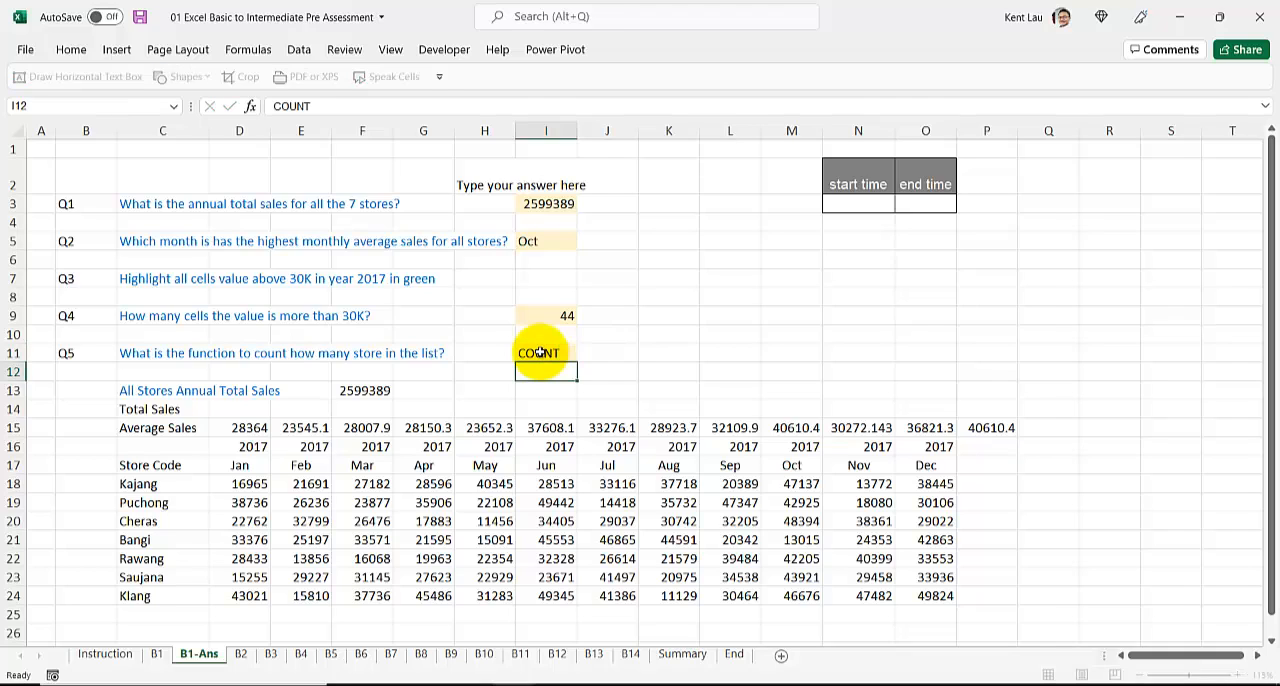
Step: Capture a screen snip of the green-highlighted 2017 store sales table on the B1 sheet
scroll(524, 342, down, 1)
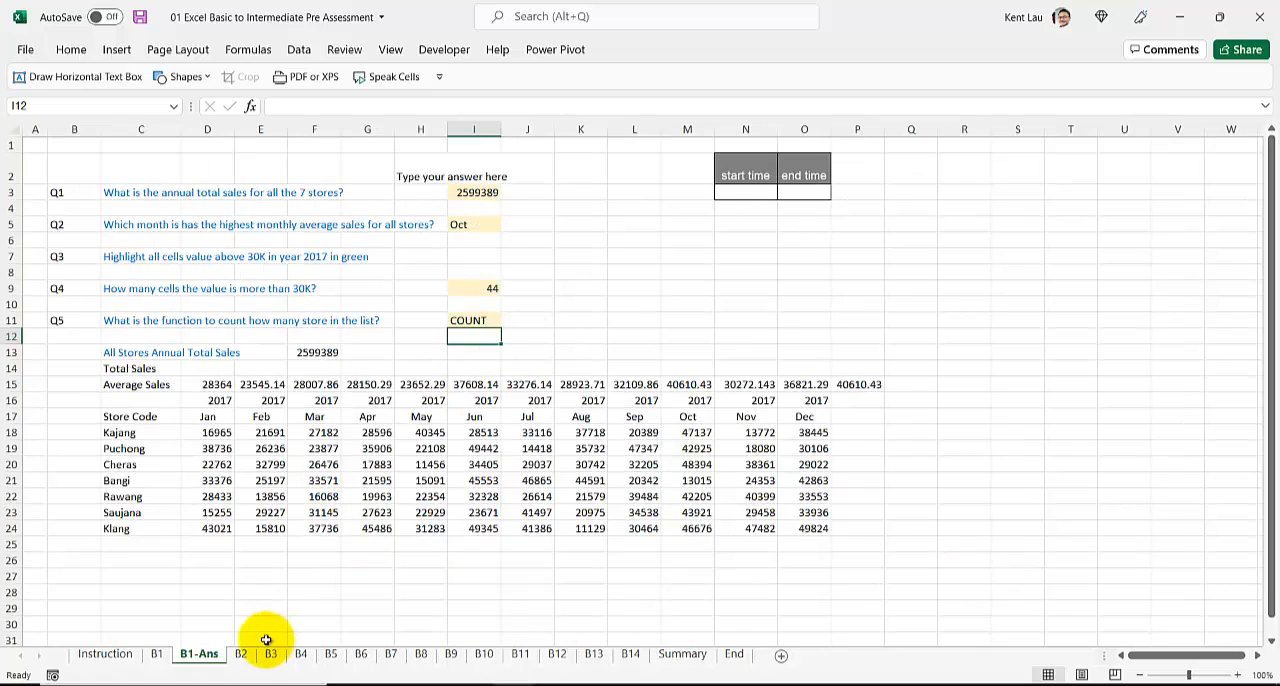
click(157, 653)
scroll(173, 468, down, 1)
scroll(173, 468, up, 1)
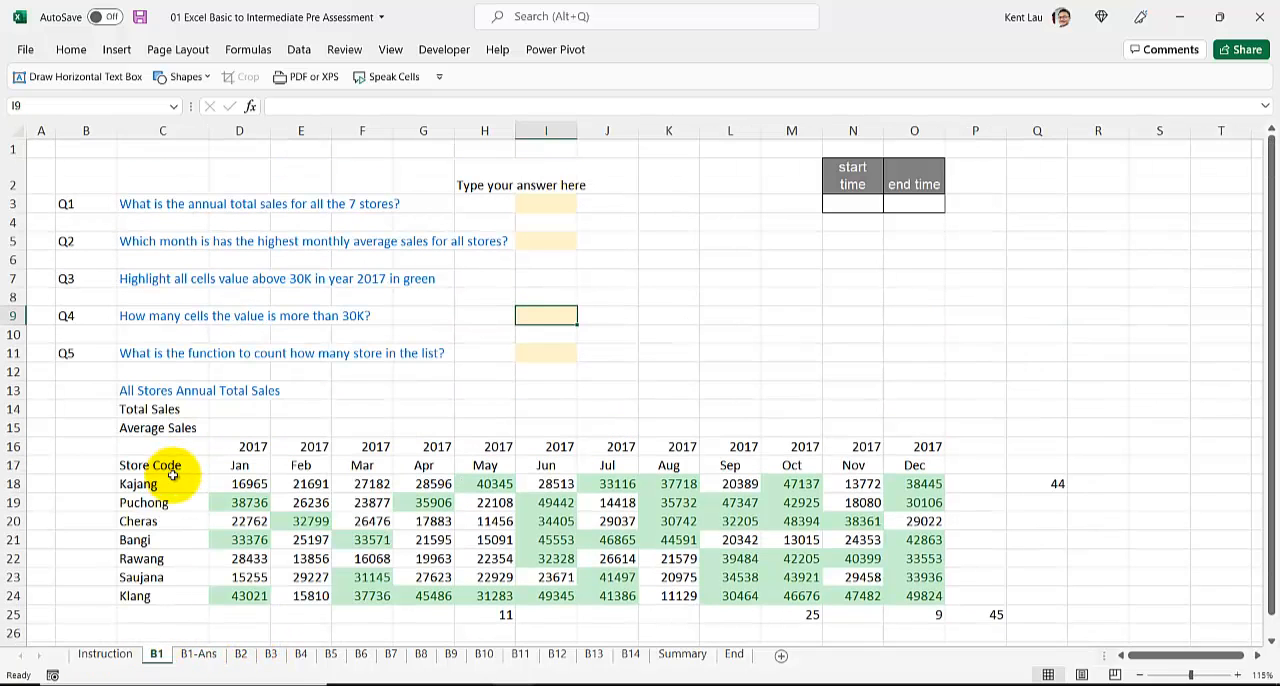
key(super+shift+s)
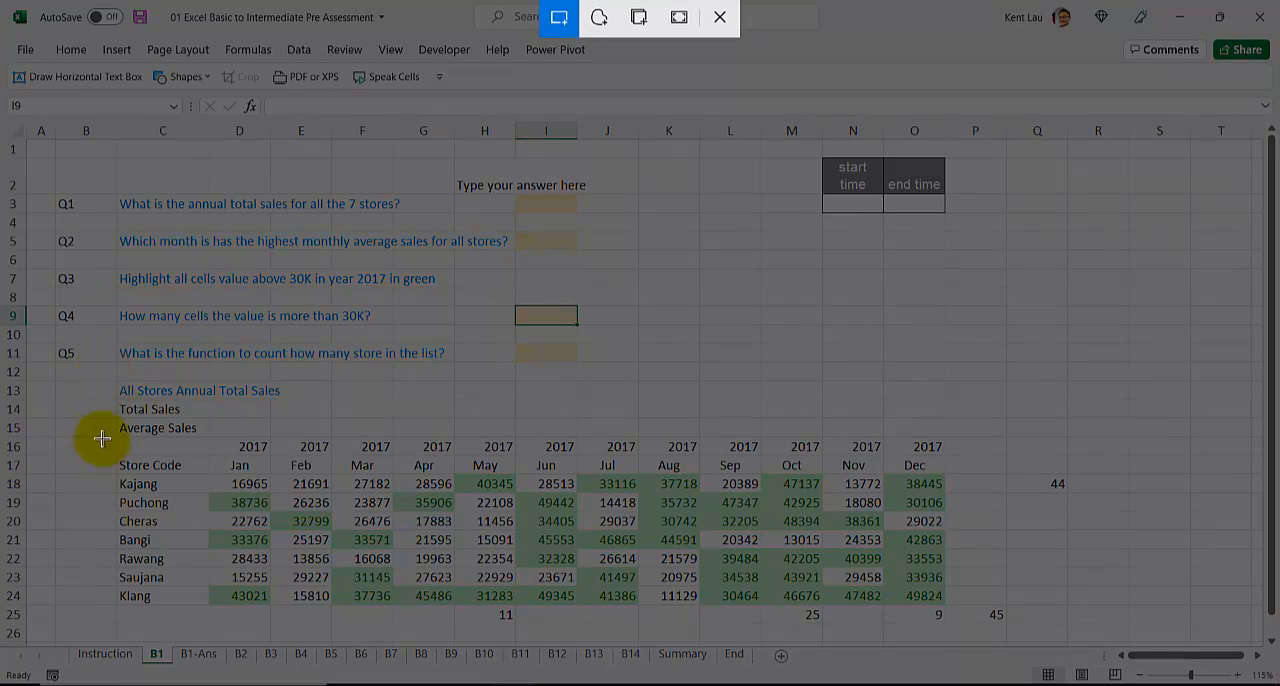
drag(102, 431, 880, 606)
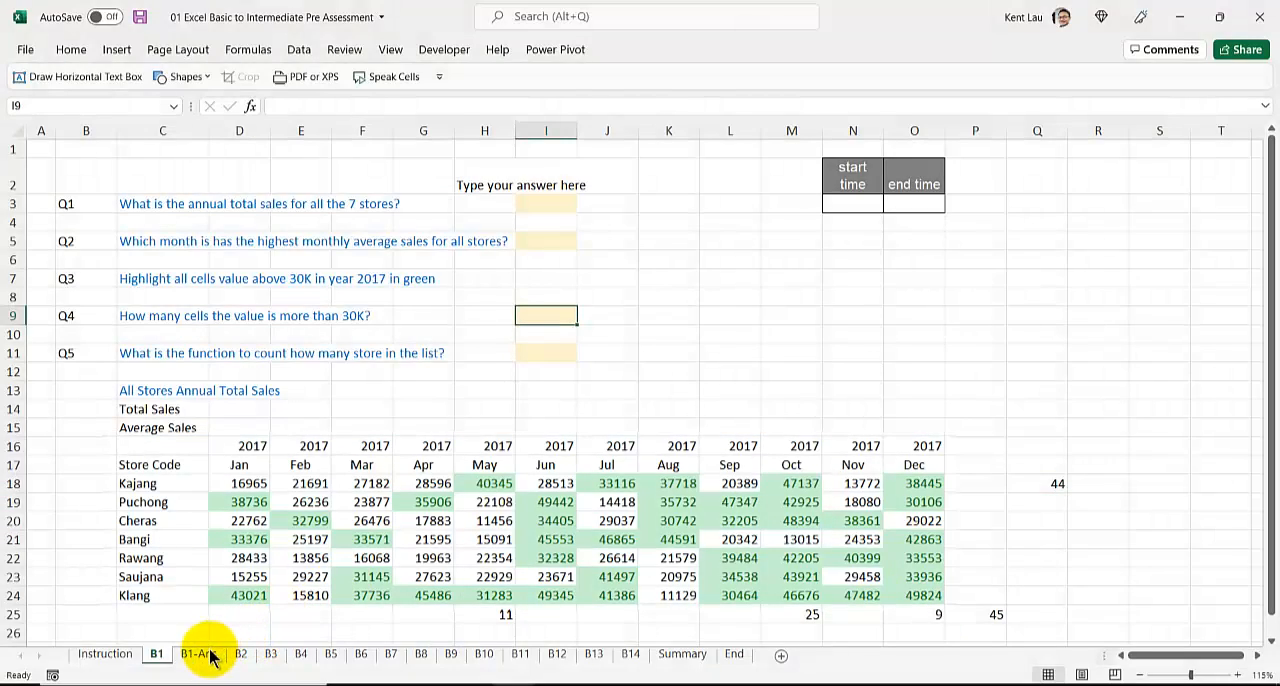
Step: Paste the captured table into B1-Ans, then shrink it and place it beside the questions, below the start and end time cells
click(199, 654)
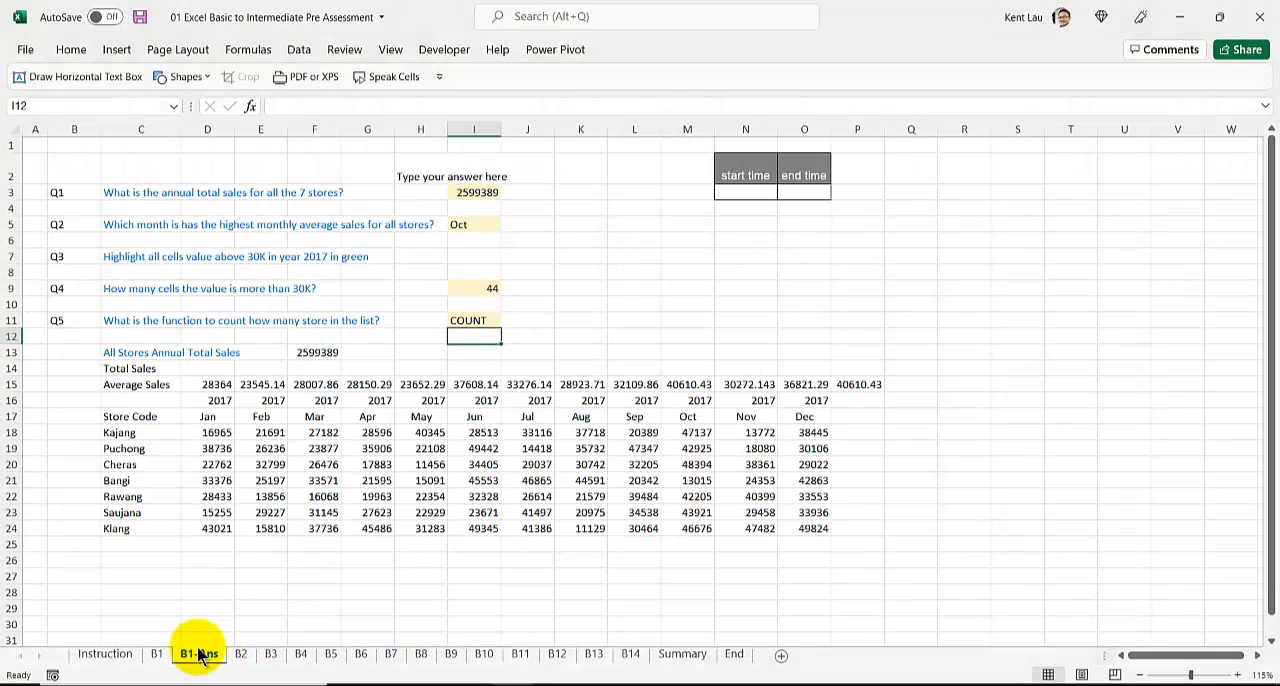
key(ctrl+v)
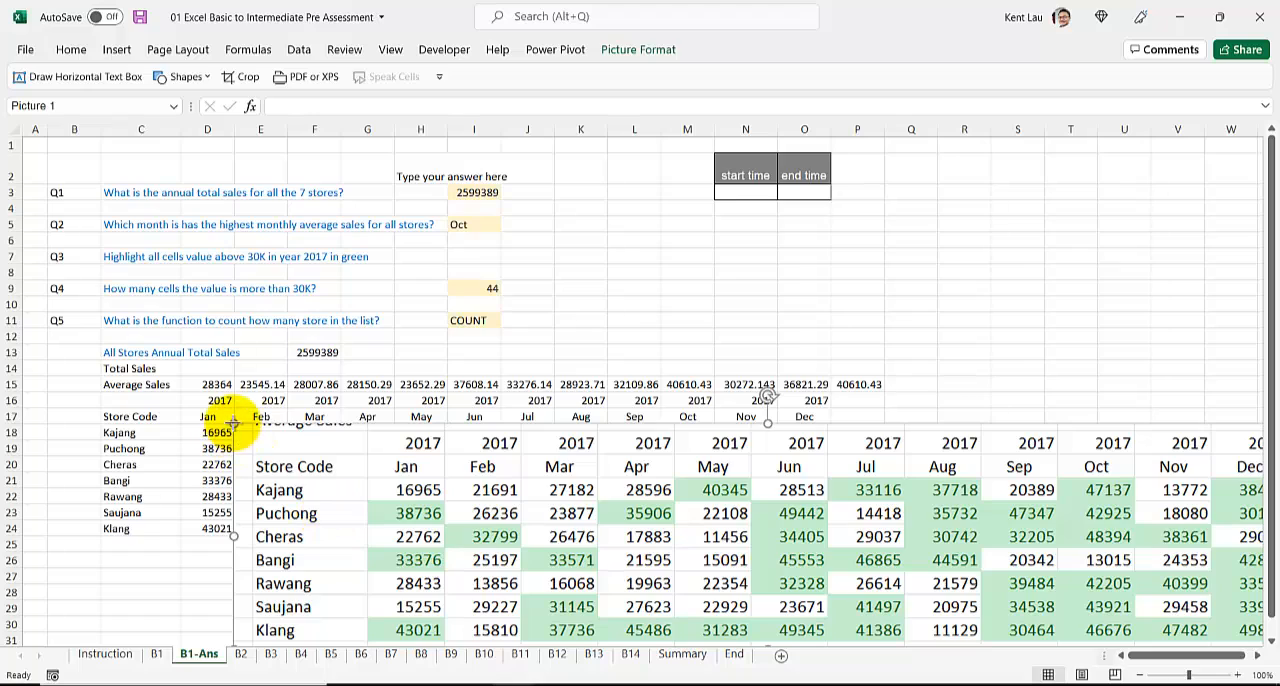
drag(246, 429, 650, 588)
drag(753, 584, 703, 302)
click(742, 192)
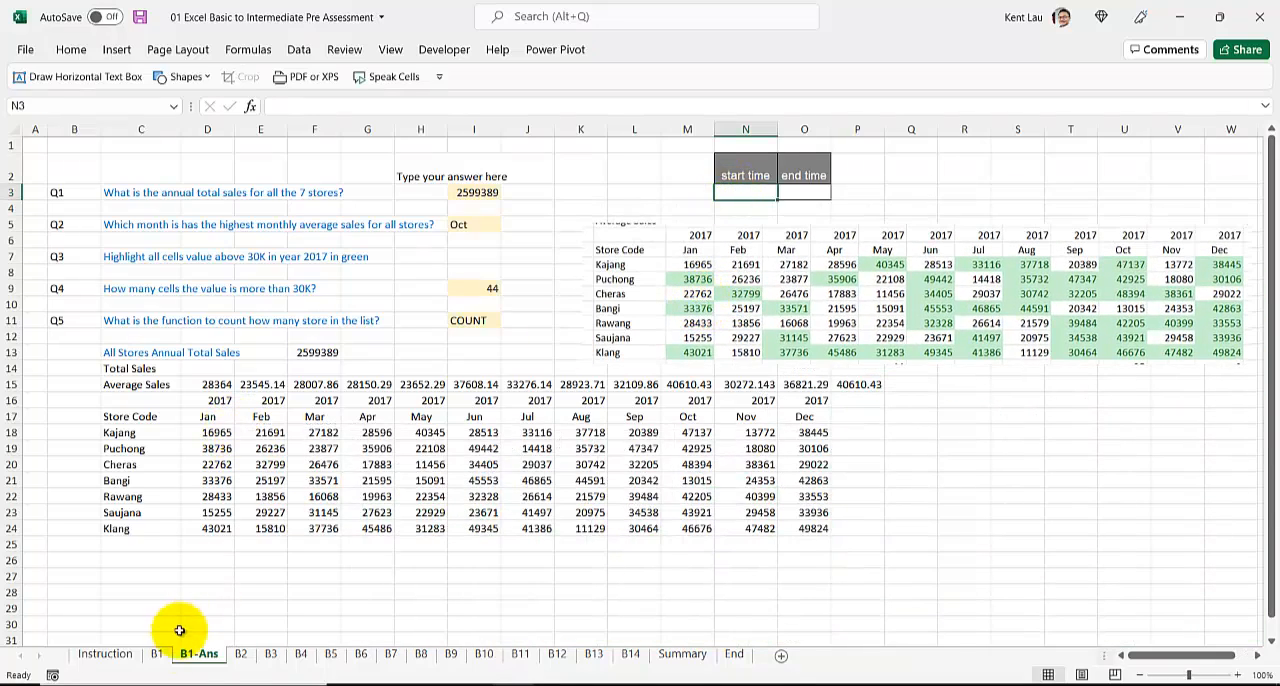
Step: Duplicate the B2 sheet directly after the original and rename the copy B2-Ans
click(241, 655)
drag(241, 658, 270, 658)
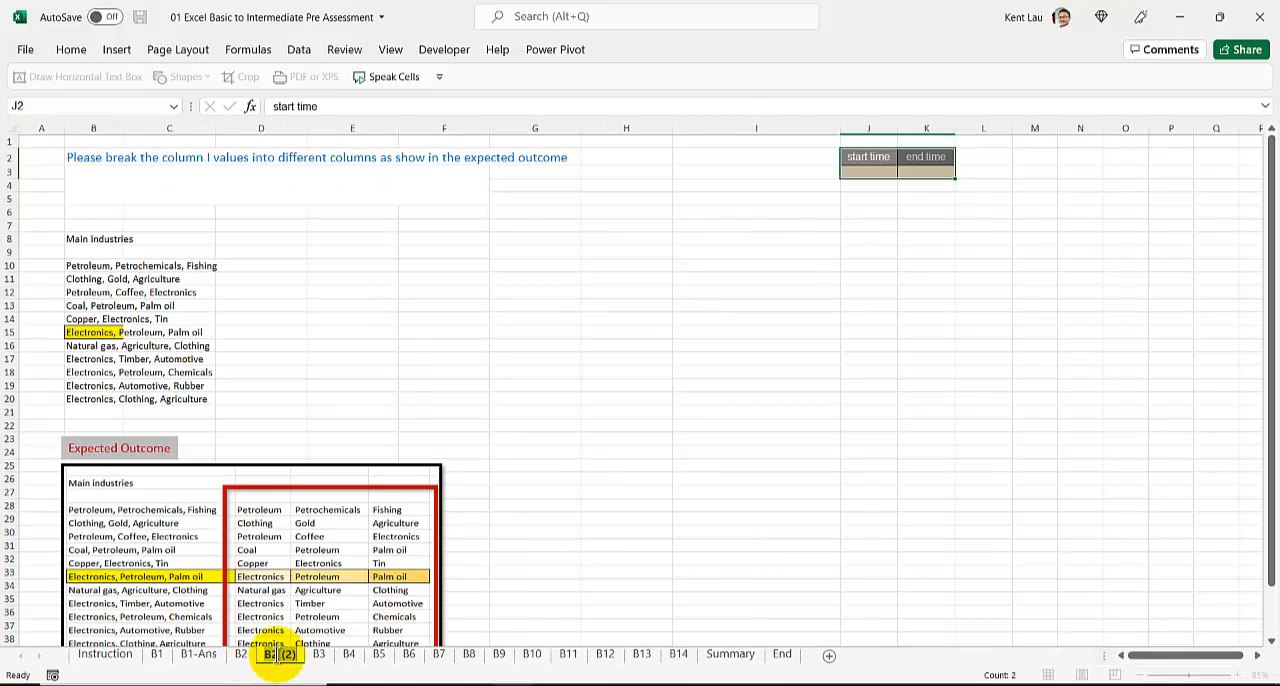
text(B2-Ans)
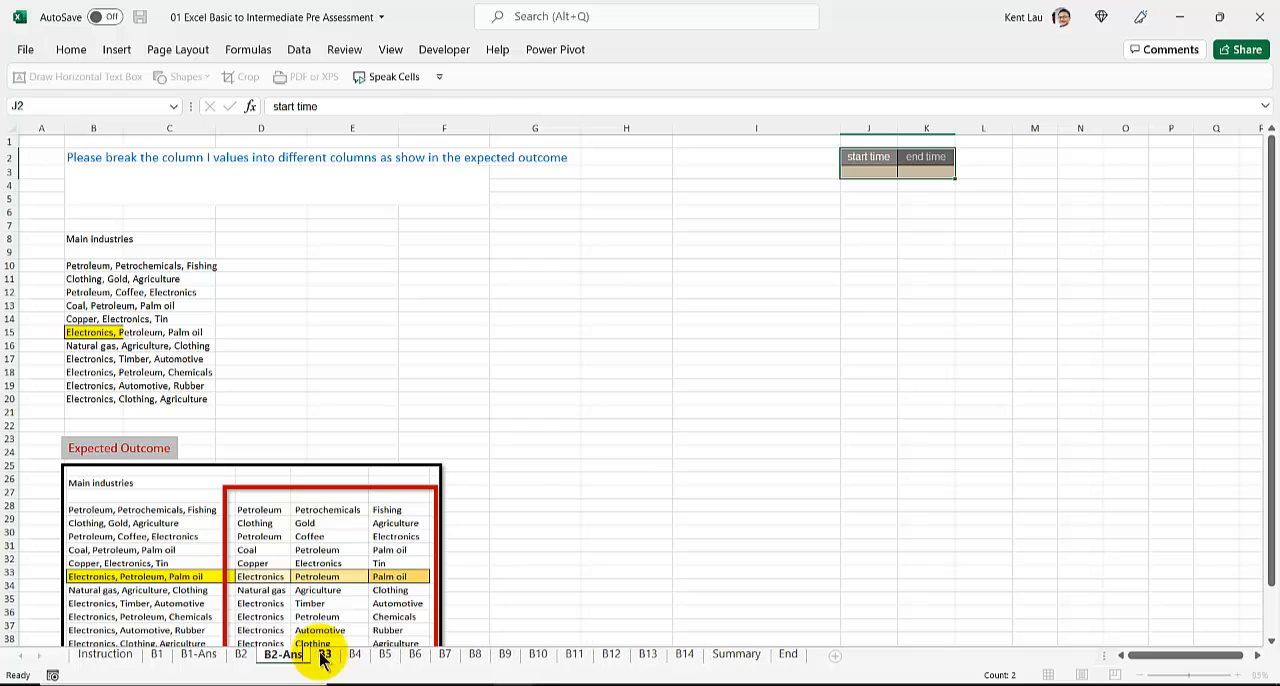
key(Return)
Step: Read the task in B2 and insert the current time as the start time in J3
click(114, 210)
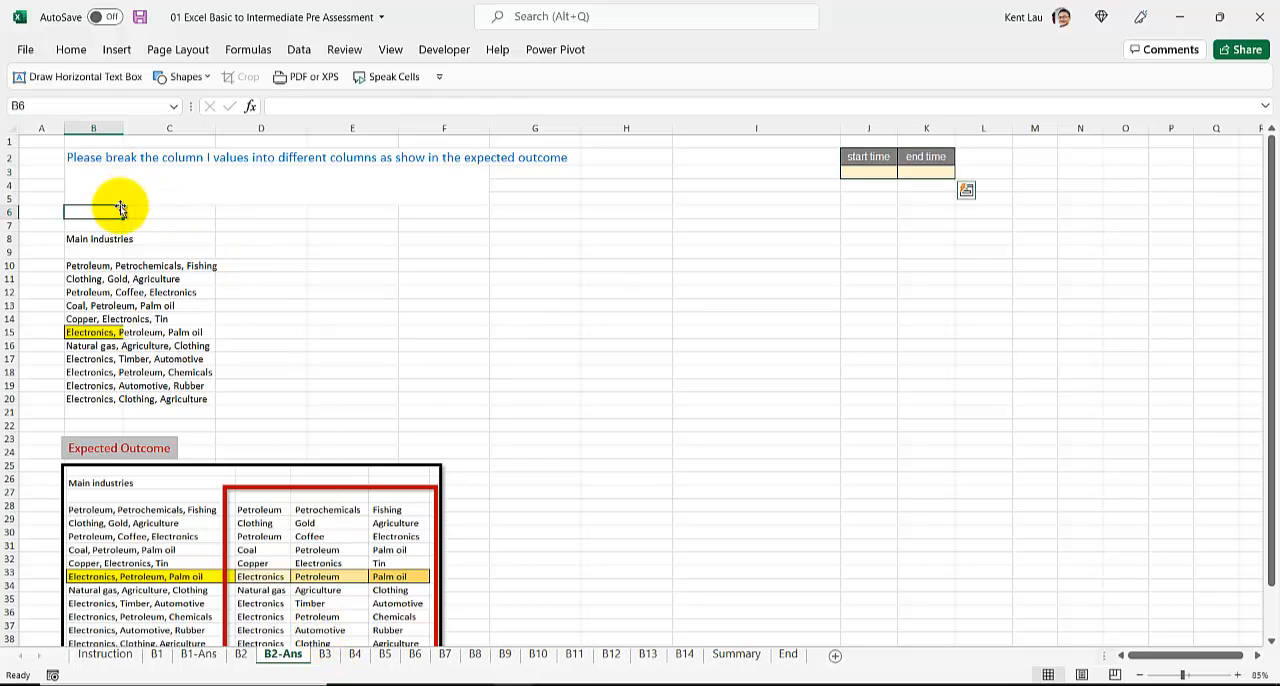
click(111, 176)
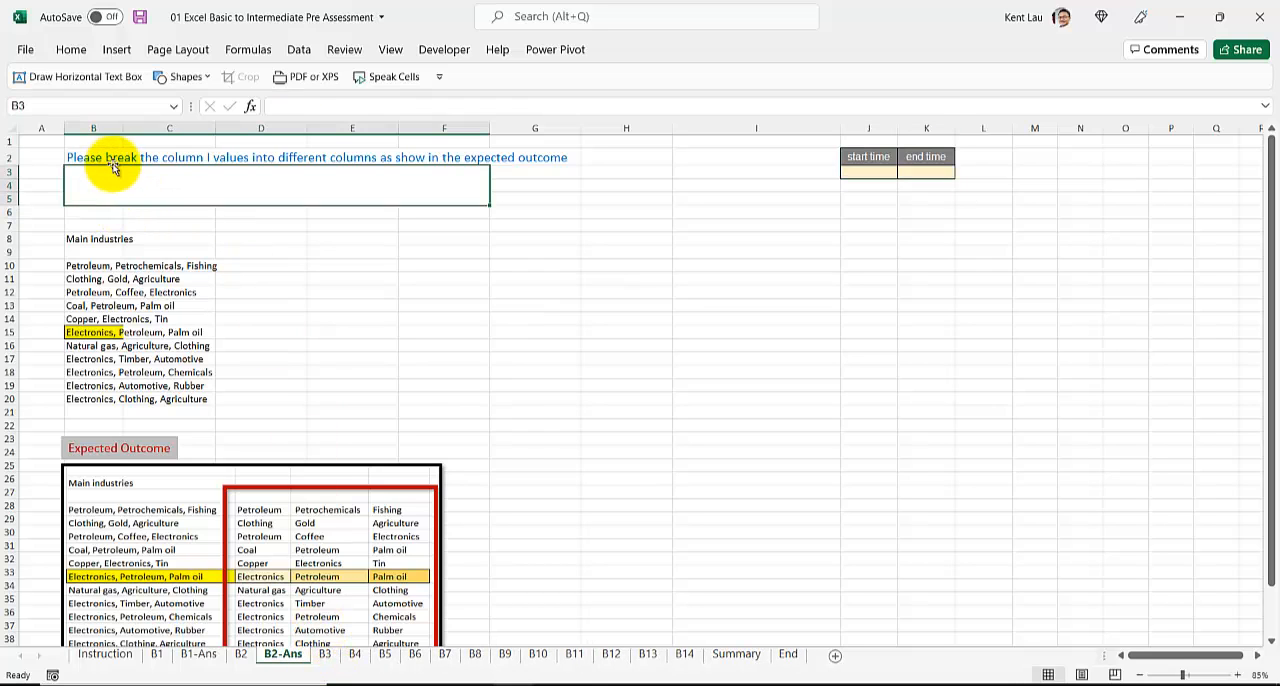
click(108, 157)
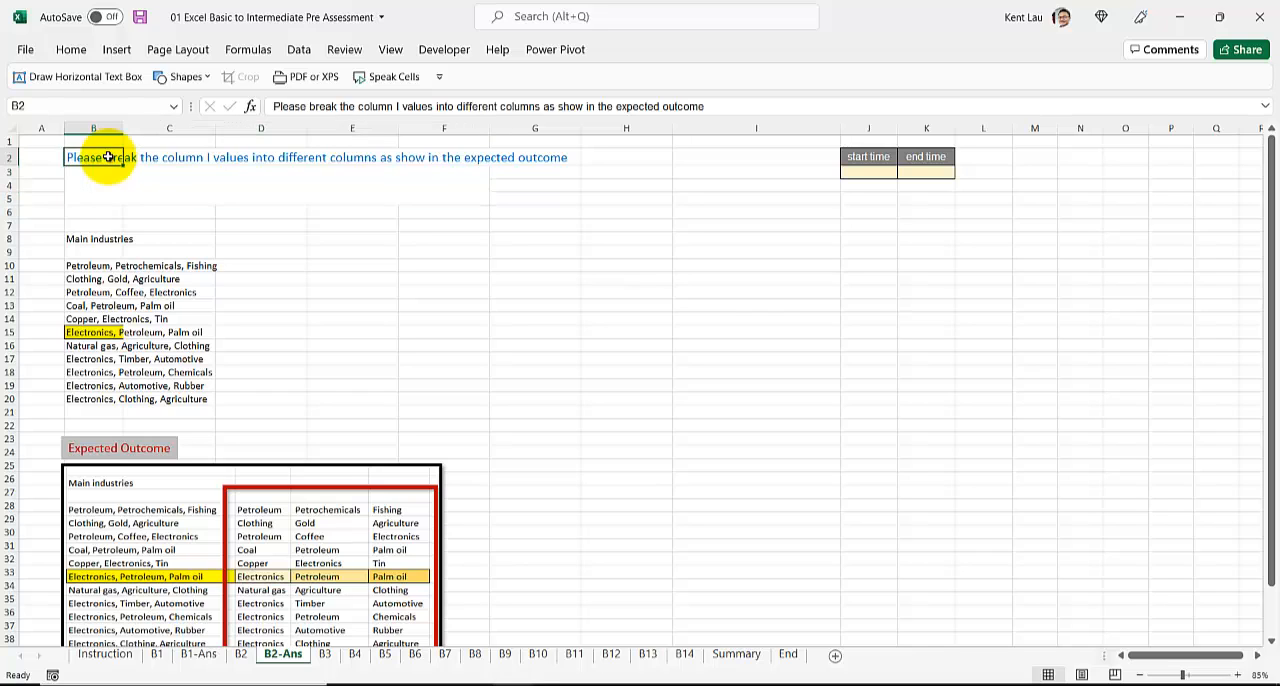
click(886, 171)
key(ctrl+shift+semicolon)
key(Return)
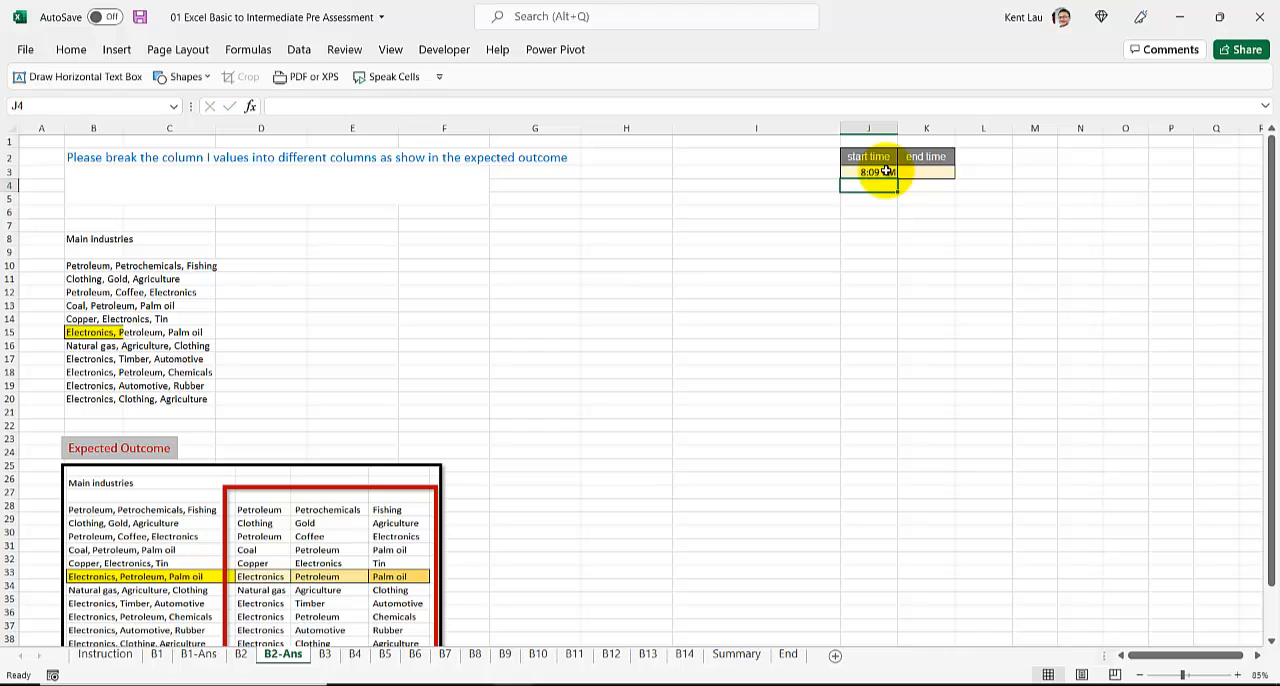
Step: Replace "Please" at the start of the task text in B2 with "What is the method in Excel that"
click(138, 181)
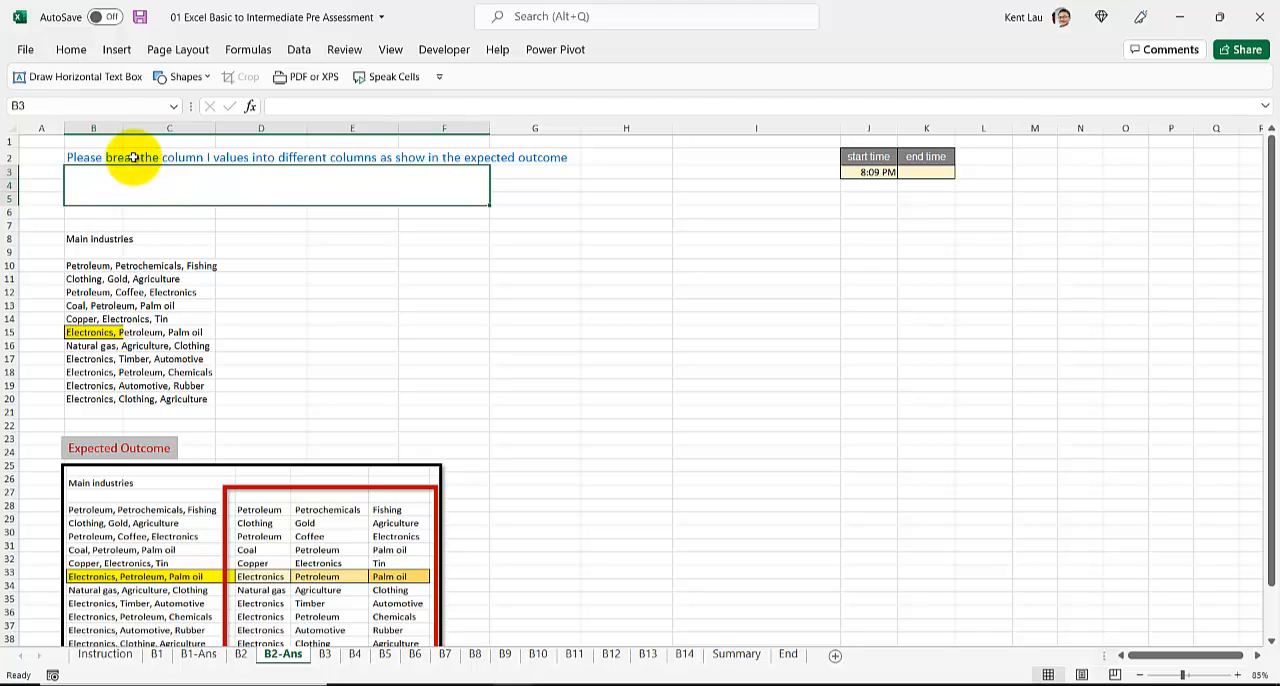
click(140, 158)
click(86, 157)
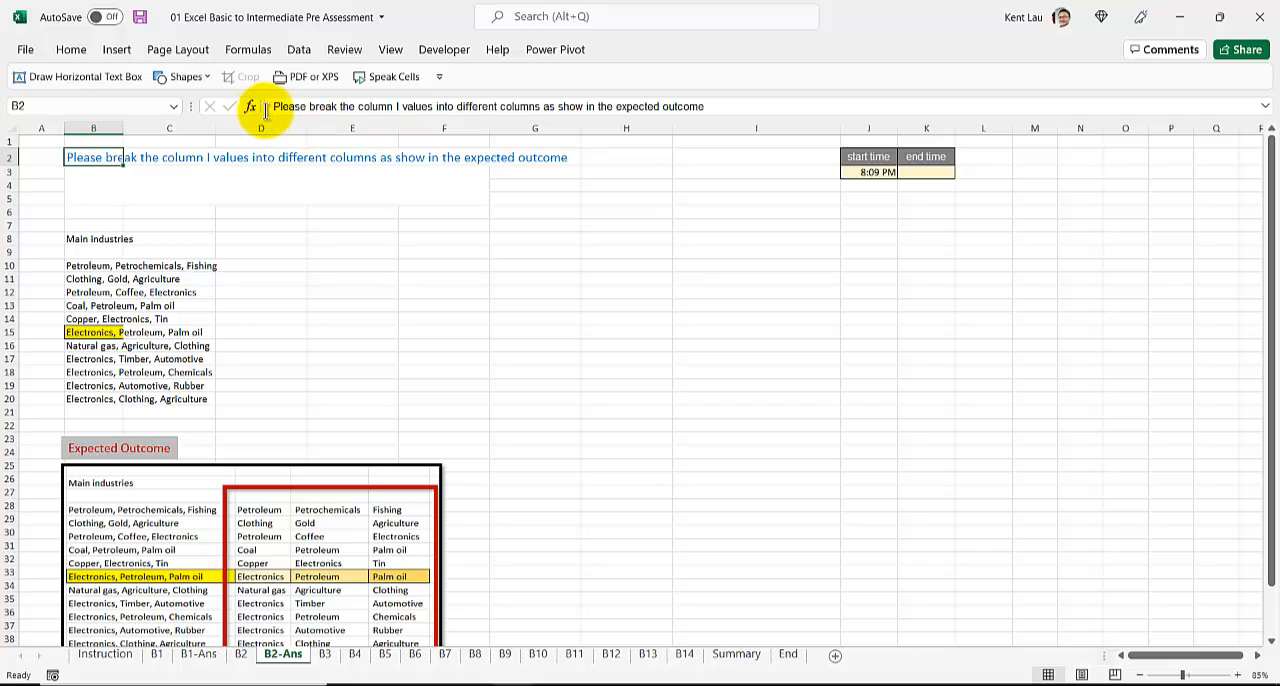
drag(274, 106, 731, 120)
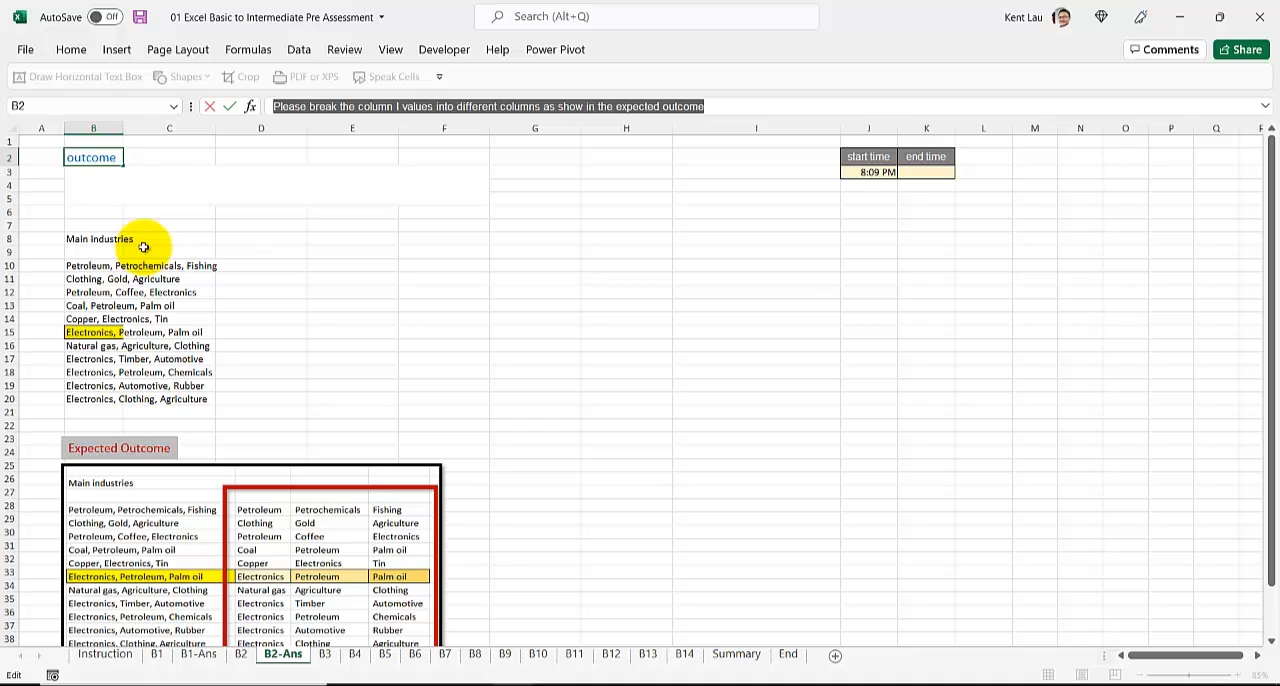
click(285, 108)
double_click(290, 108)
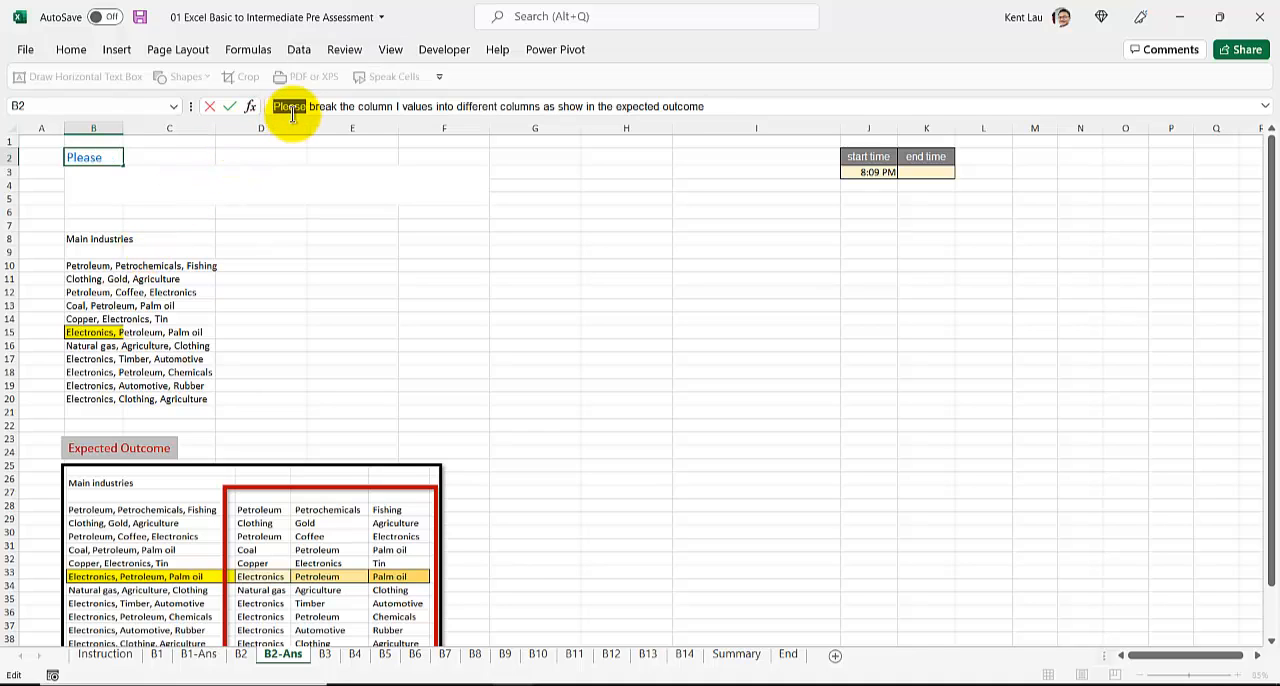
text(What is the metho )
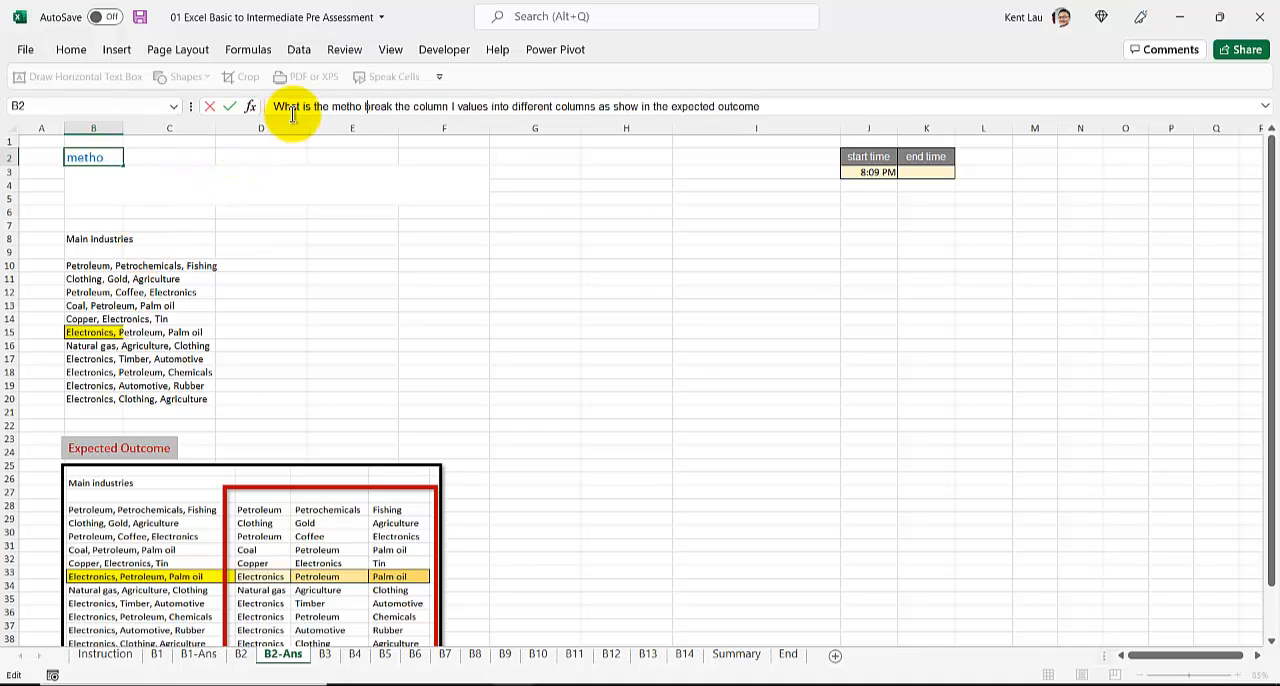
text(d in Excel)
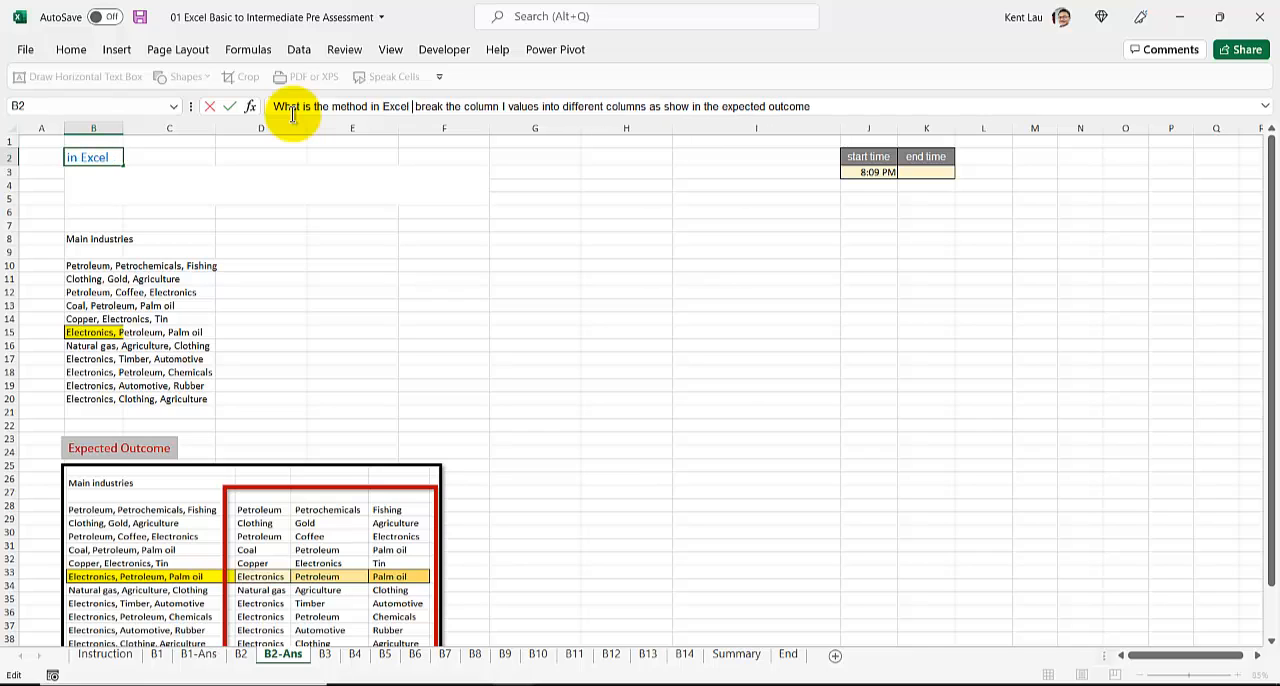
text( that)
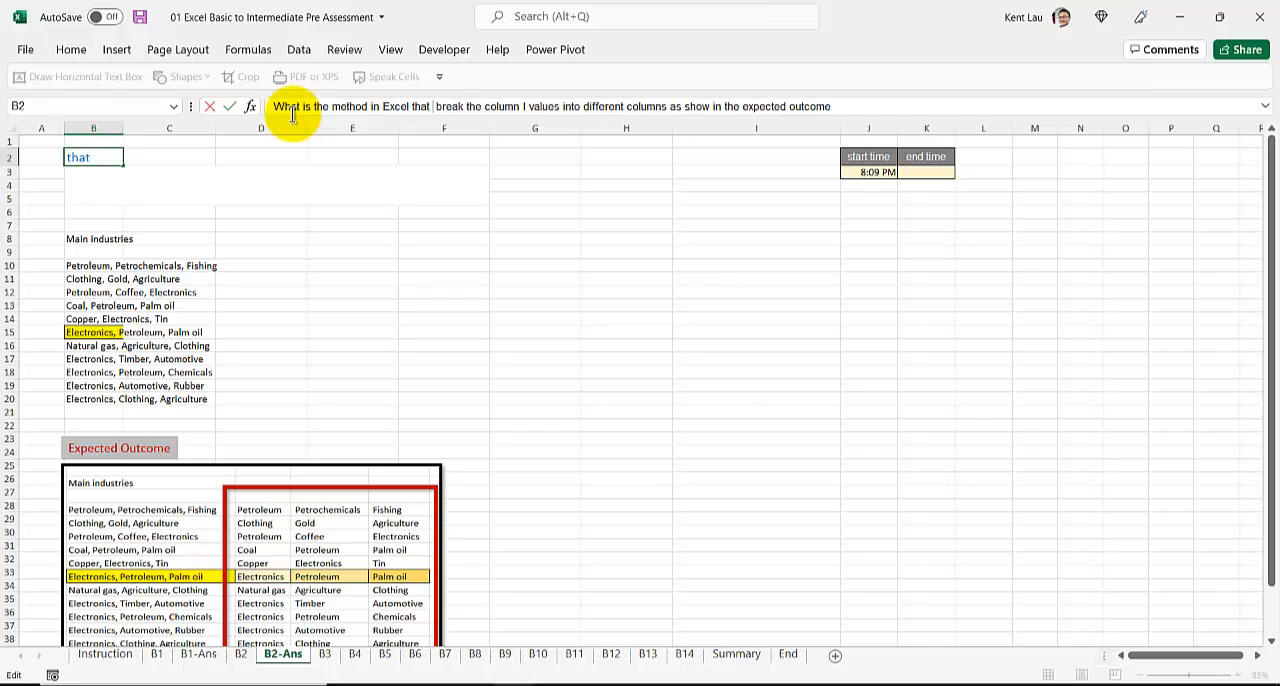
text( is faste)
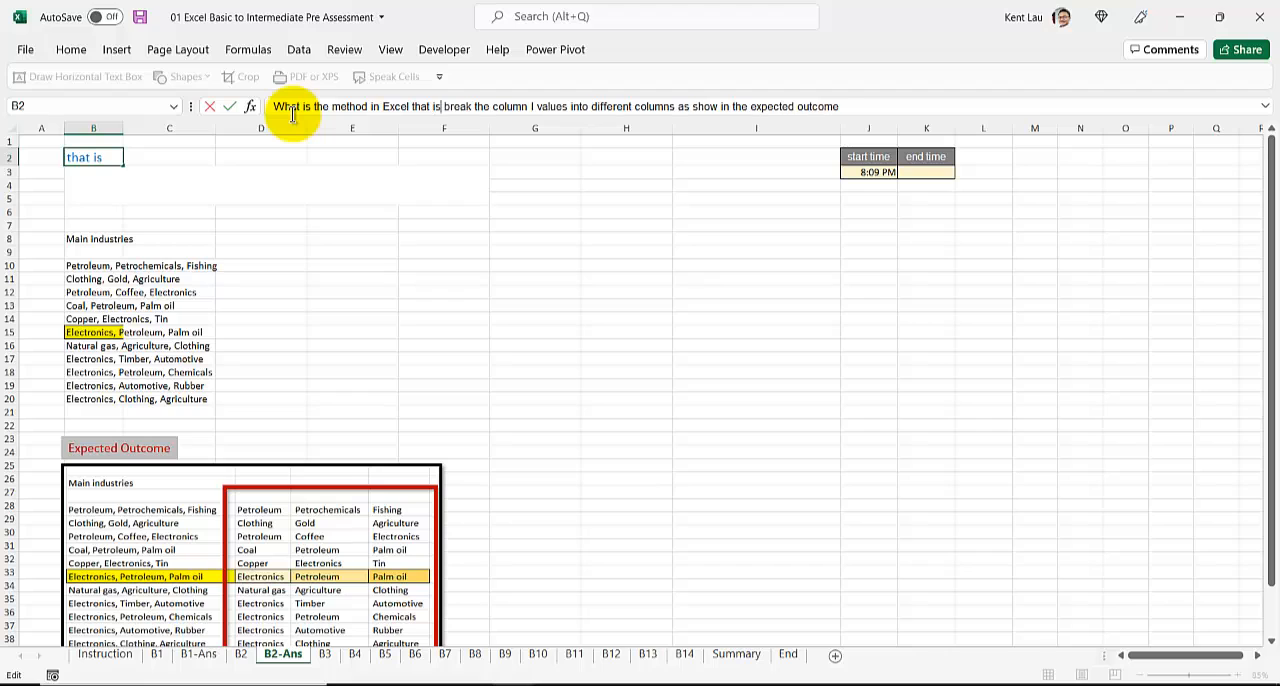
text(r)
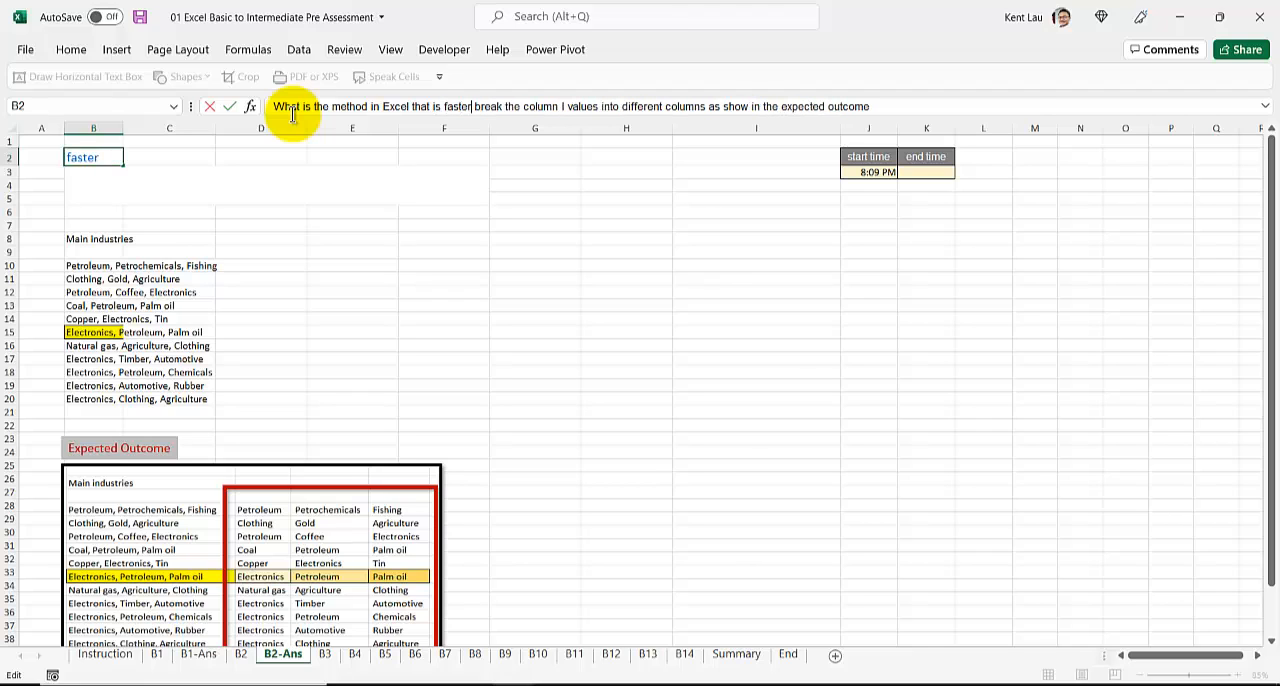
key(BackSpace)
key(BackSpace)
key(BackSpace)
key(BackSpace)
key(BackSpace)
key(BackSpace)
key(BackSpace)
key(BackSpace)
key(BackSpace)
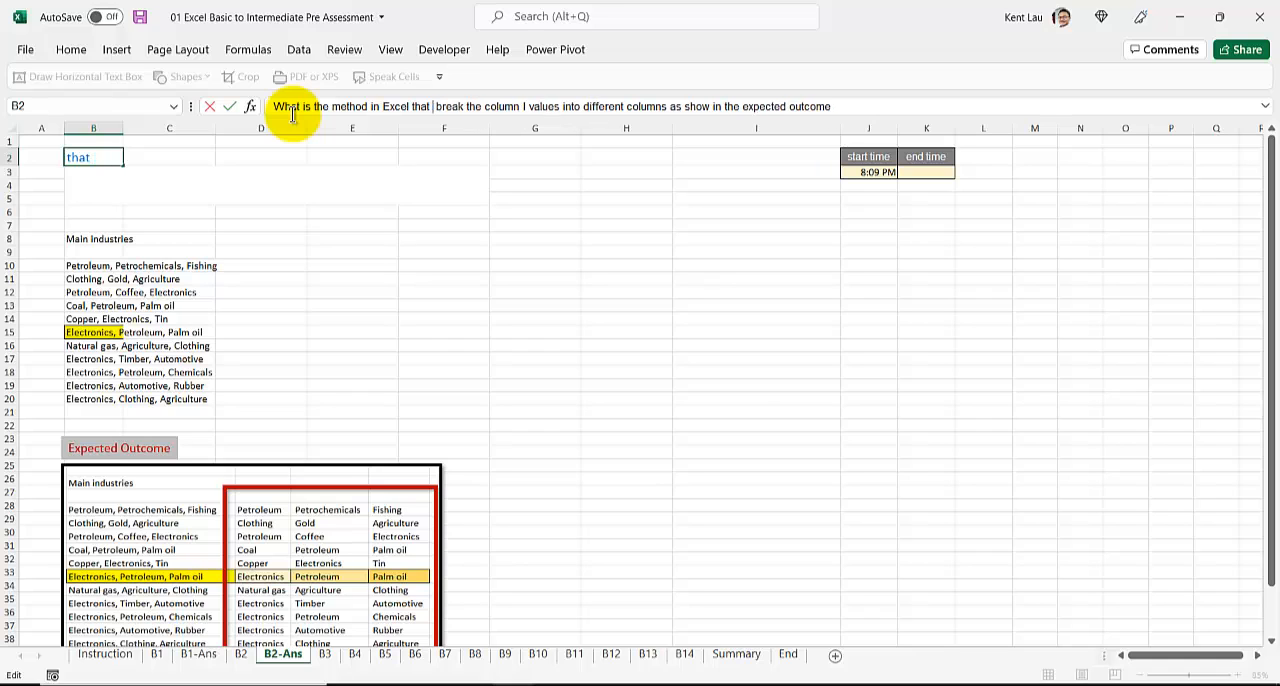
Step: Finish rewording the B2 question to begin "What is the faster method in Excel that can break the column B values"
key(Delete)
text(can)
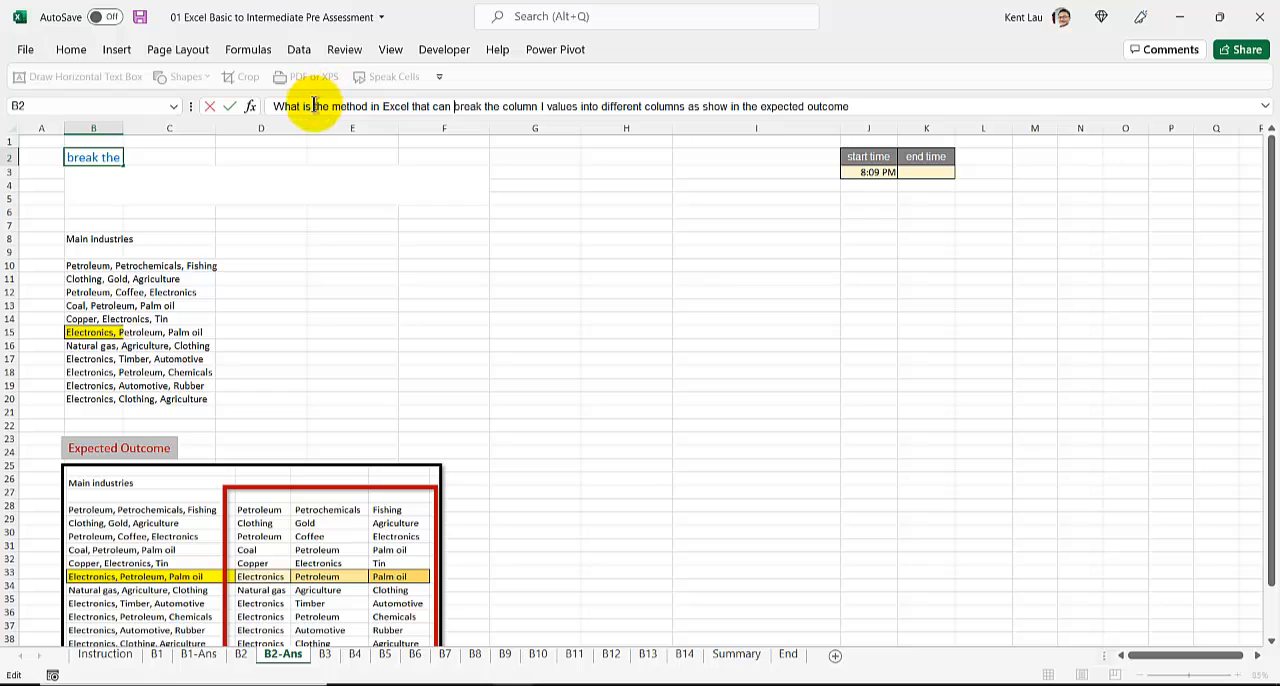
click(333, 107)
text(faster)
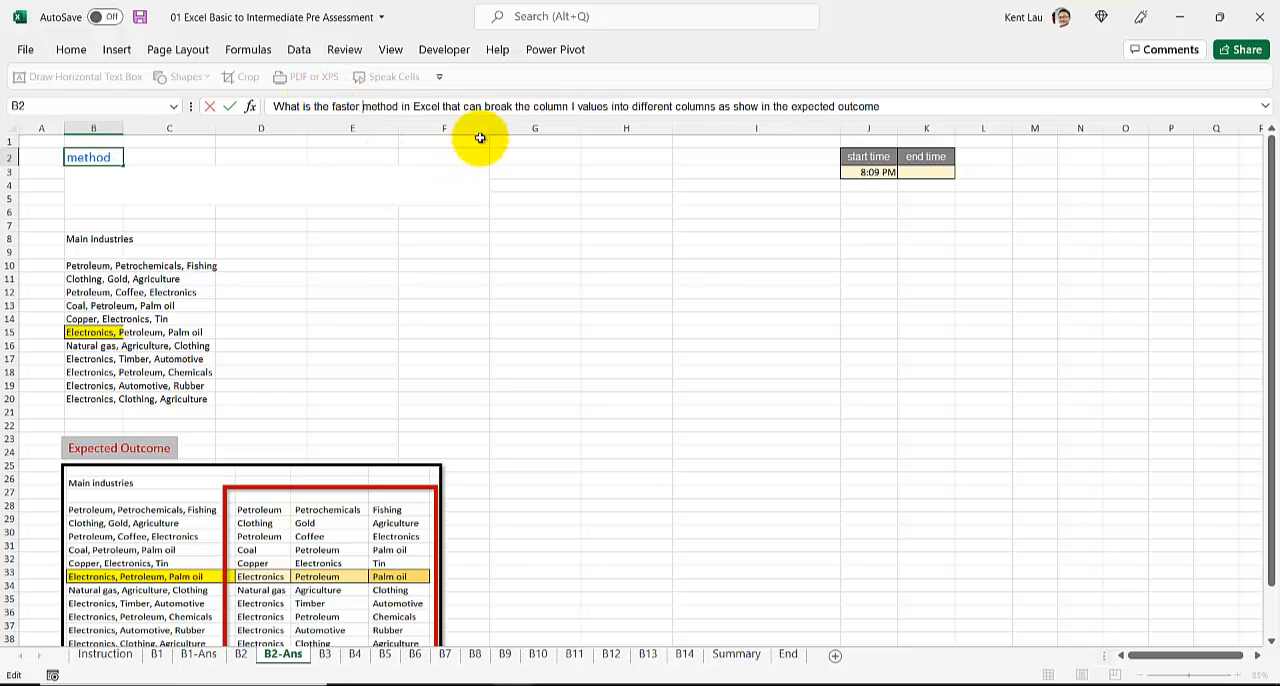
double_click(574, 106)
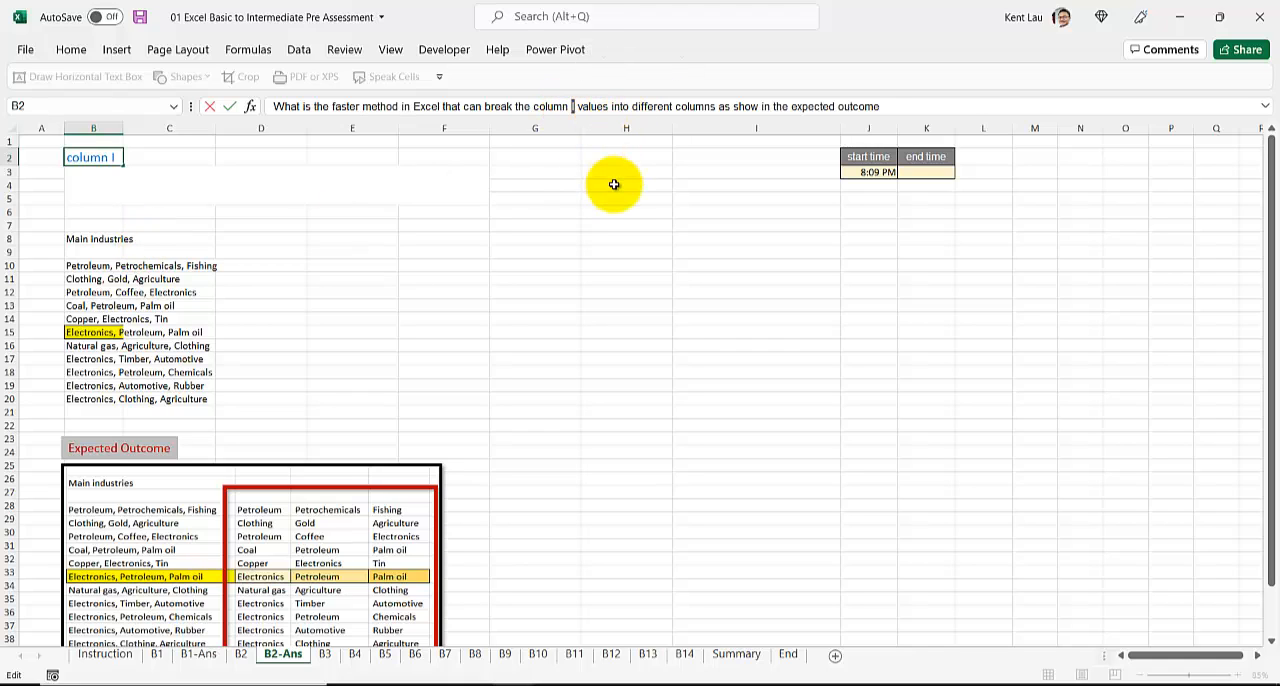
text(B)
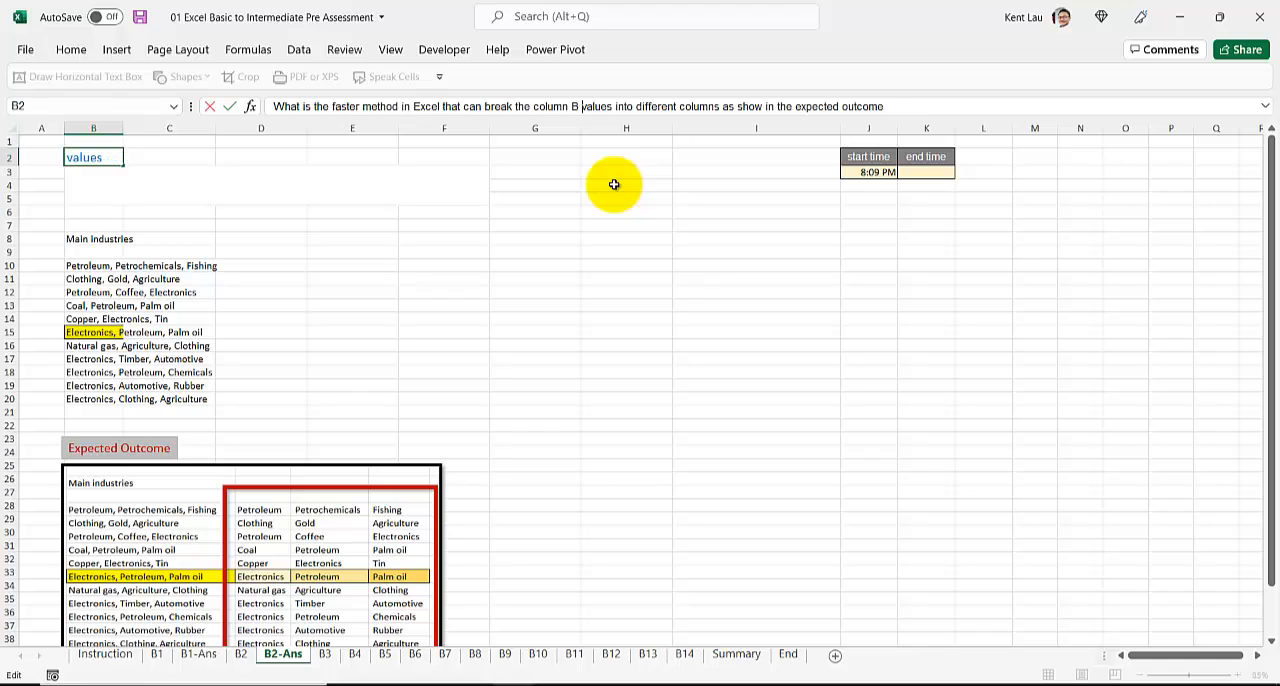
key(ctrl+Return)
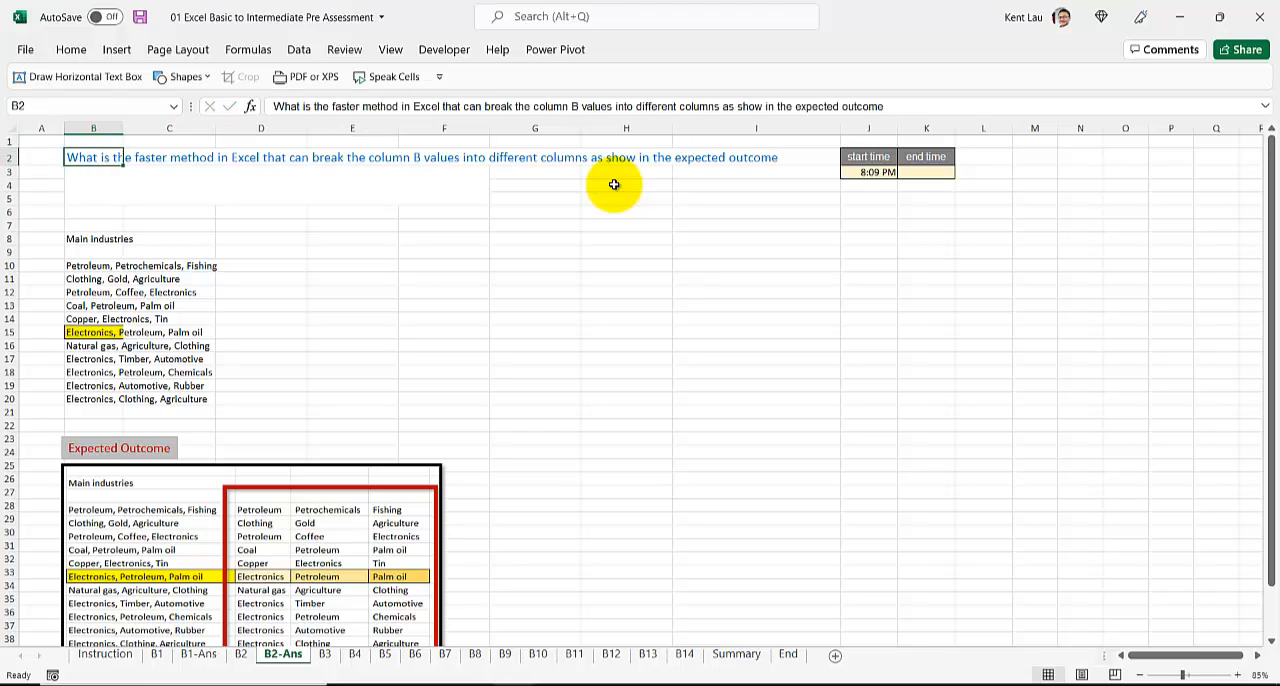
Step: Paste the reworded column-splitting question from B2-Ans into cell B2 of the B2 sheet
click(241, 654)
click(102, 167)
text(What is the faster method in Excel that can break the column B values into different columns as show in the expected outcome)
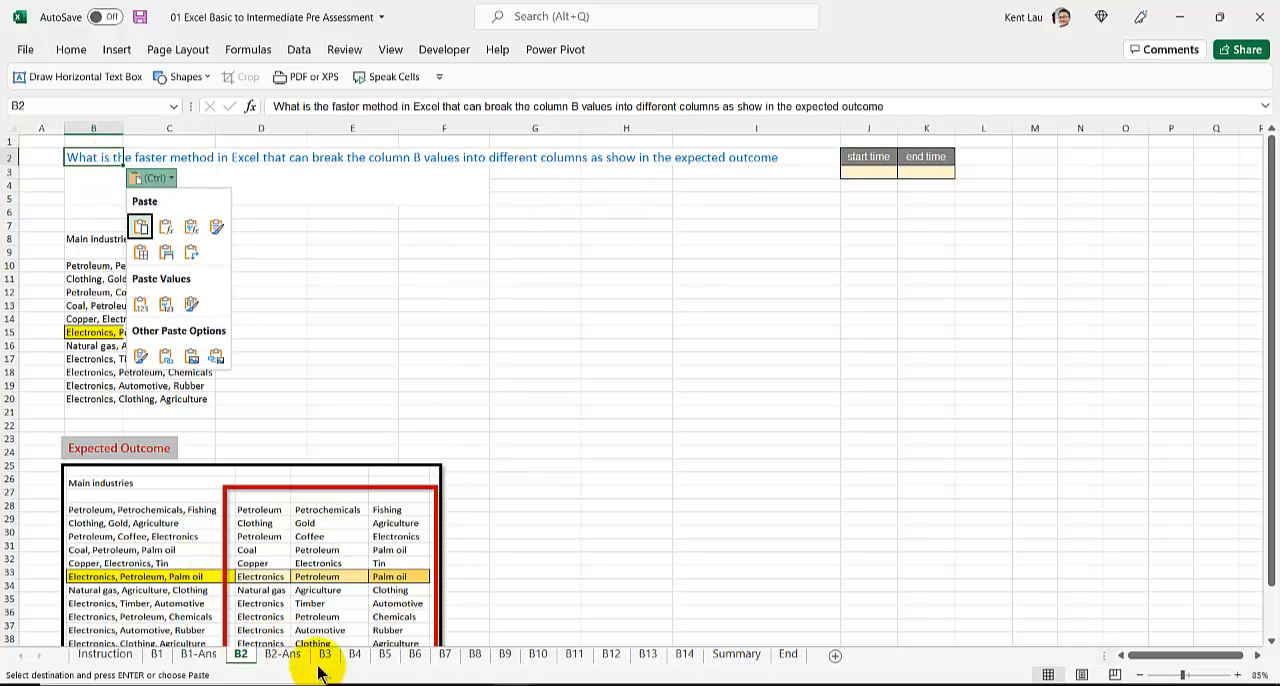
key(Escape)
click(91, 200)
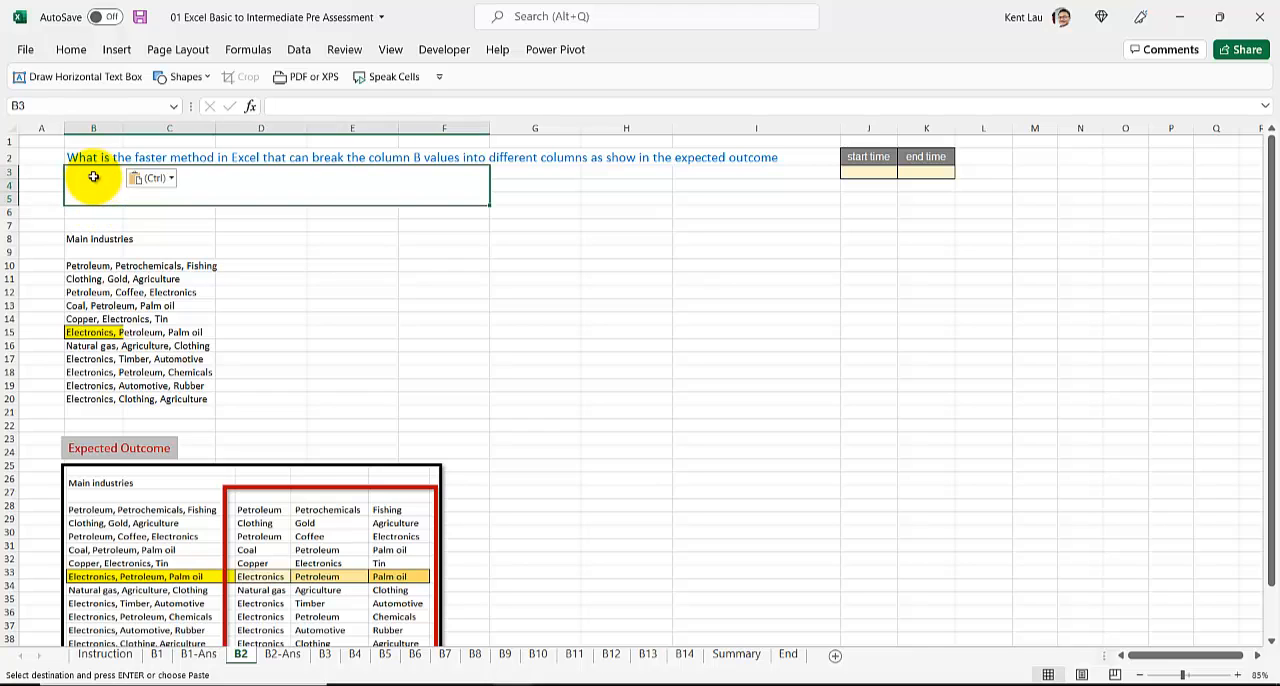
Step: On B2-Ans, enter "Text To Column" as the answer in B3 and insert the current time as the end time in K3
click(282, 654)
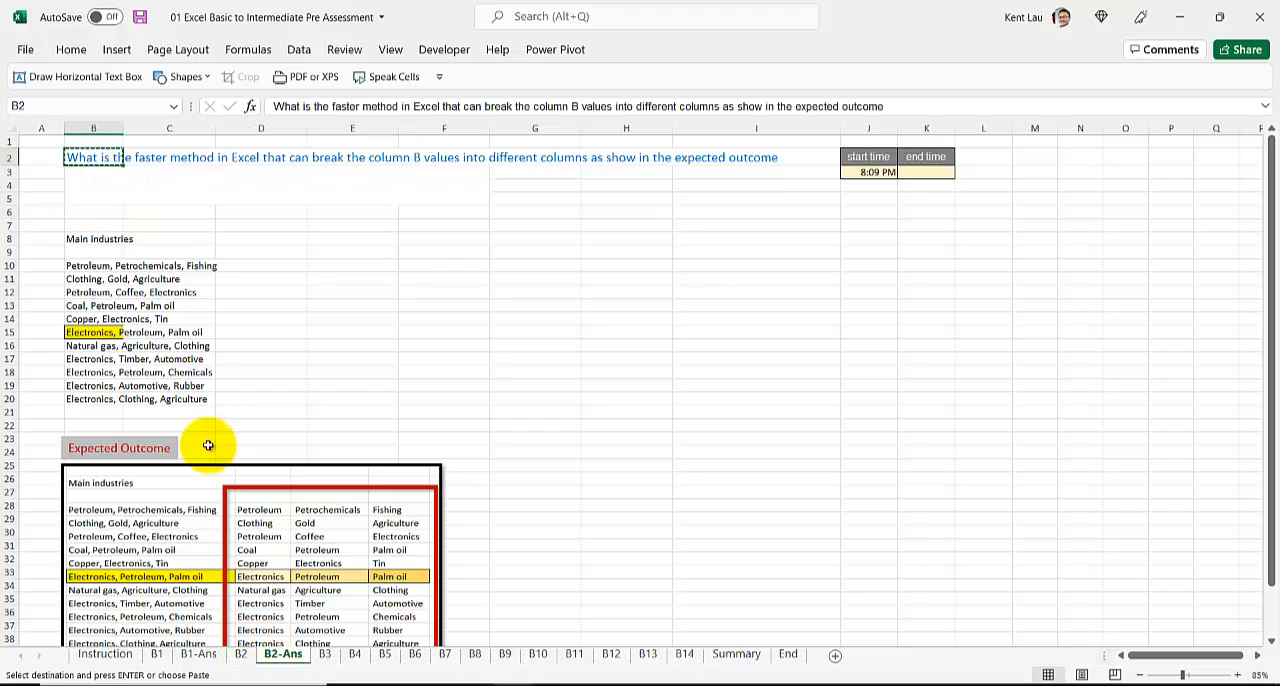
text(Text To Column)
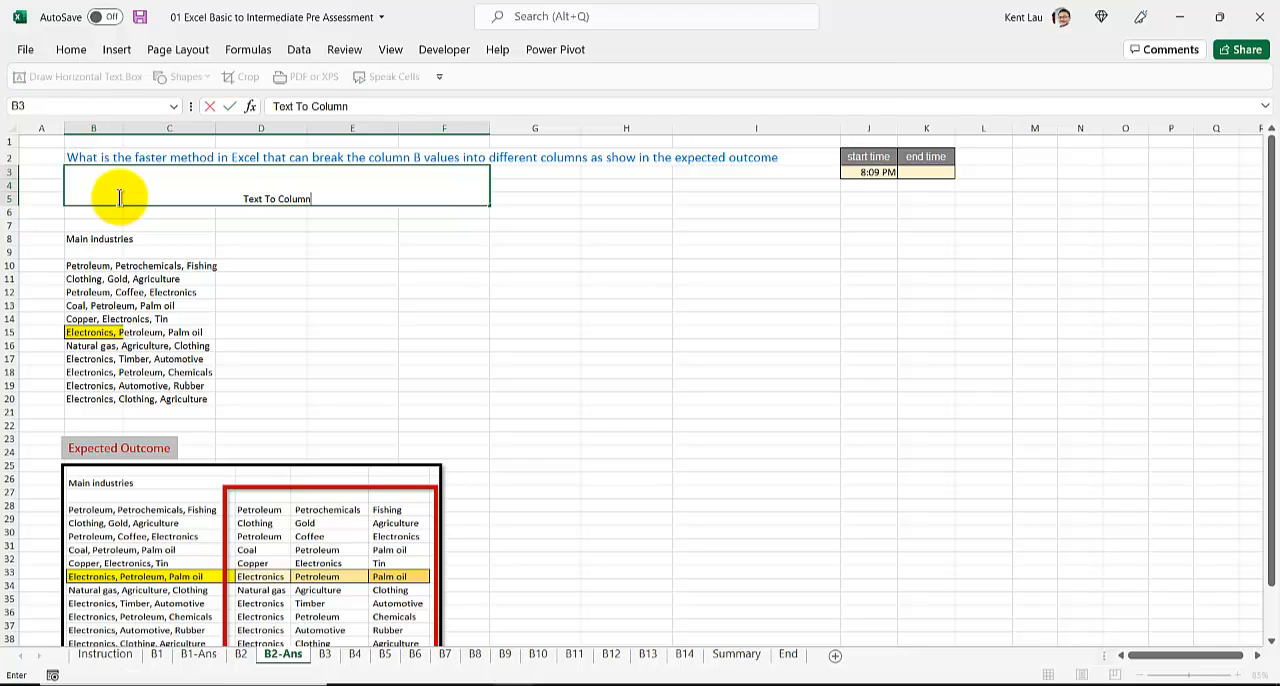
key(Return)
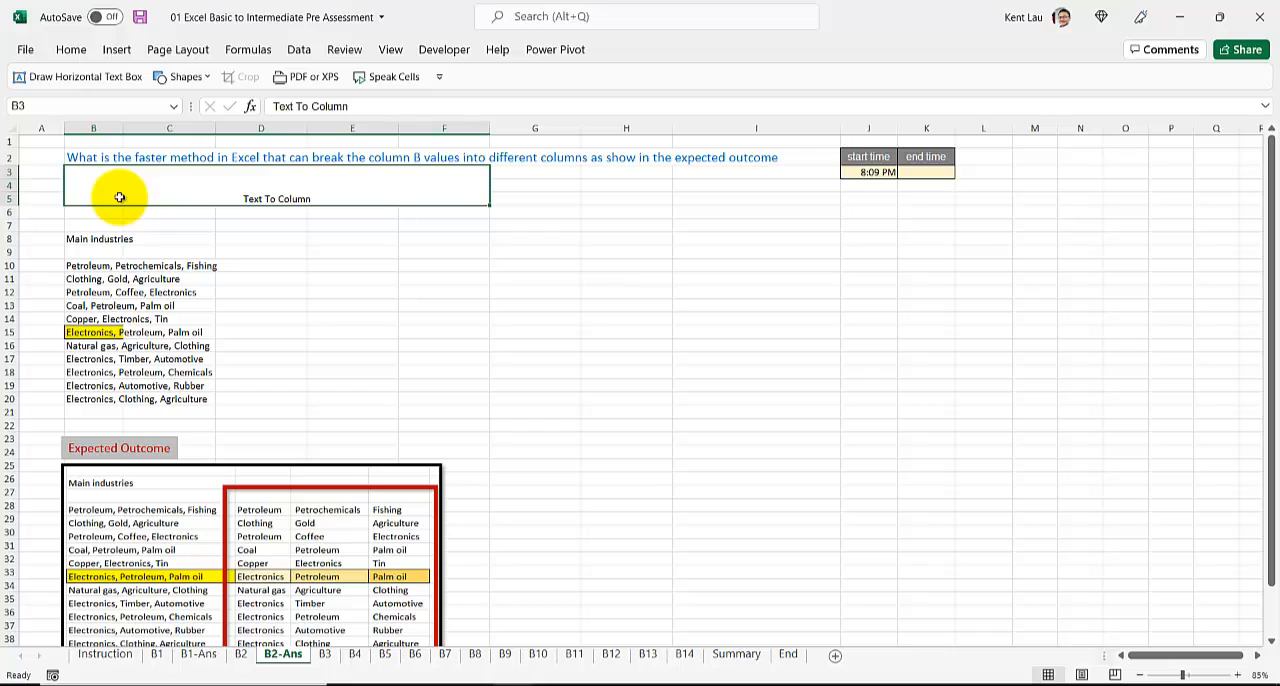
click(933, 173)
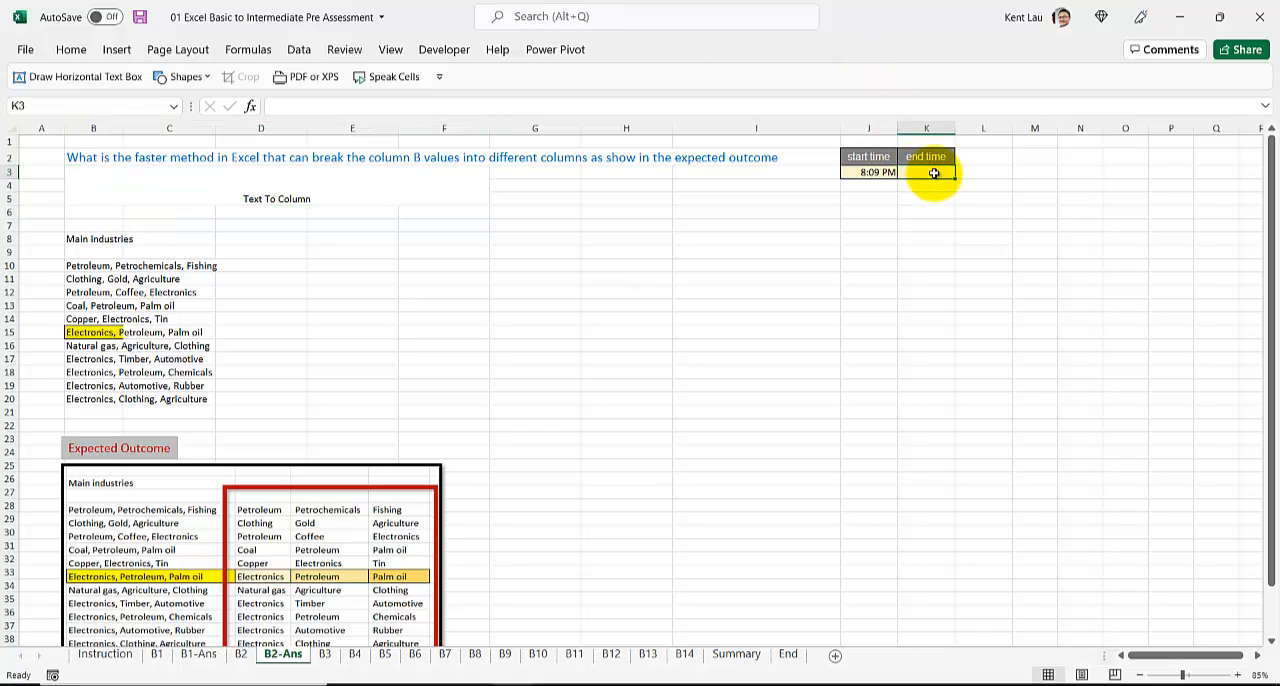
key(ctrl+shift+semicolon)
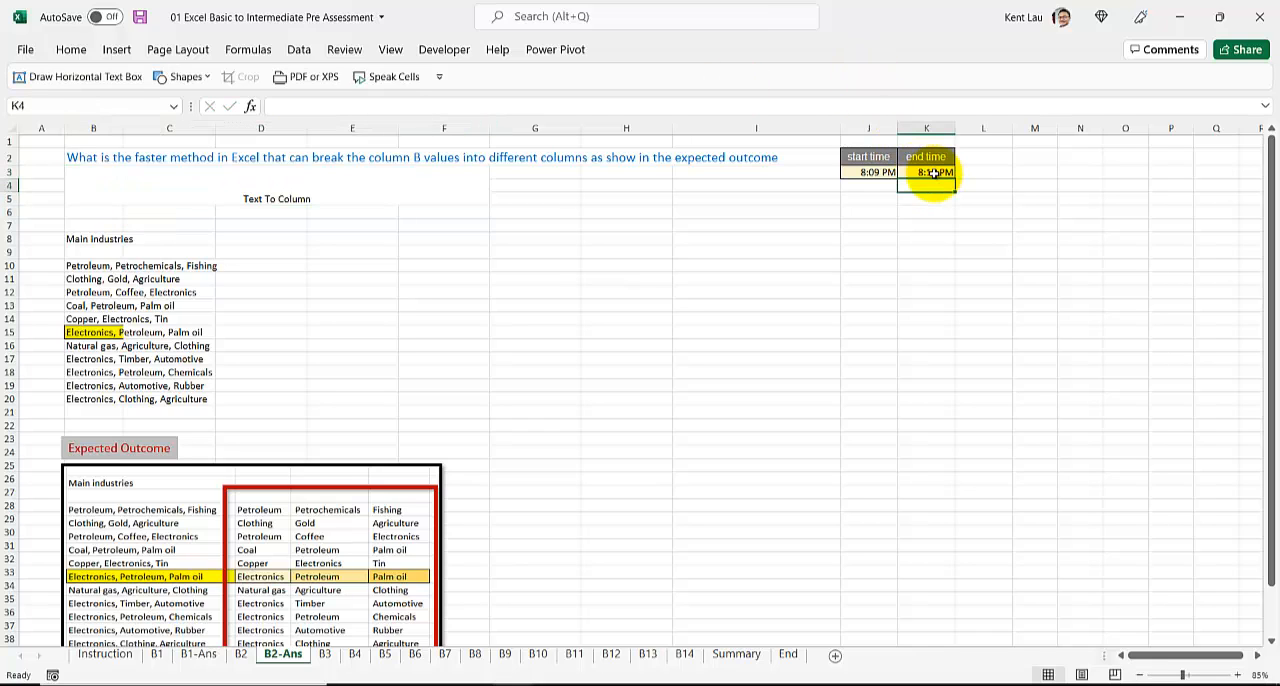
key(Return)
Step: Duplicate the B3 sheet directly after the original and rename the copy B3-Ans
click(326, 656)
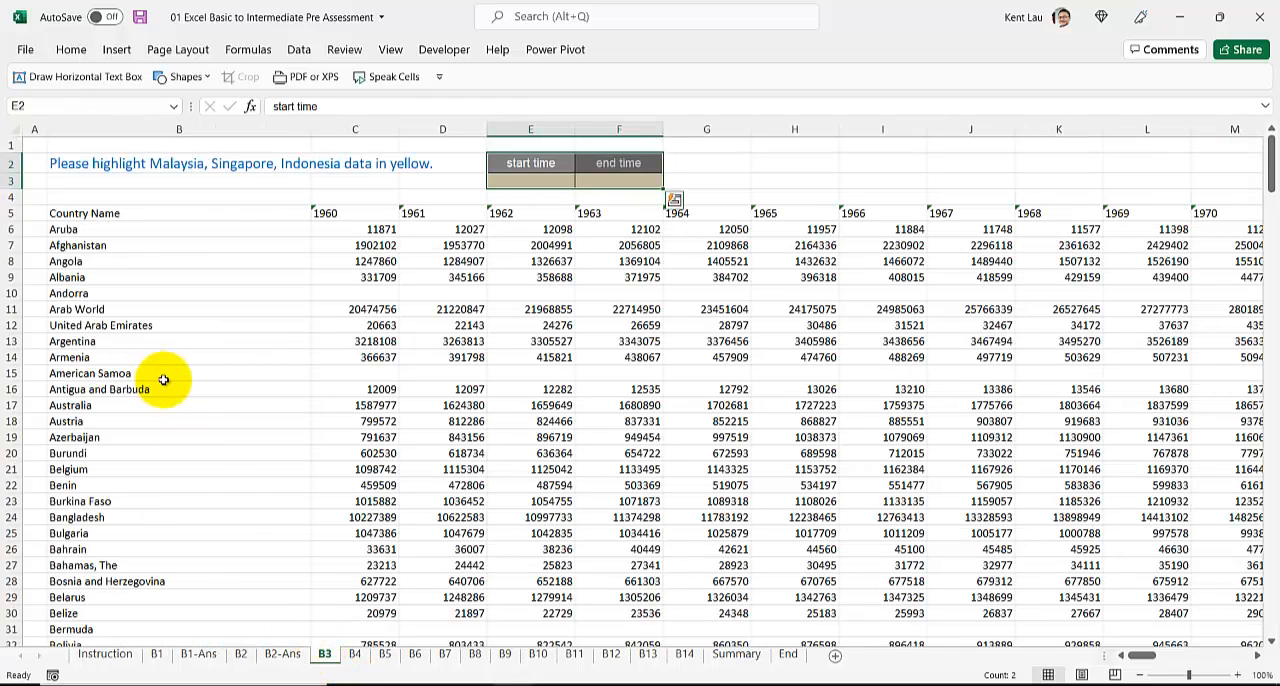
drag(326, 656, 358, 655)
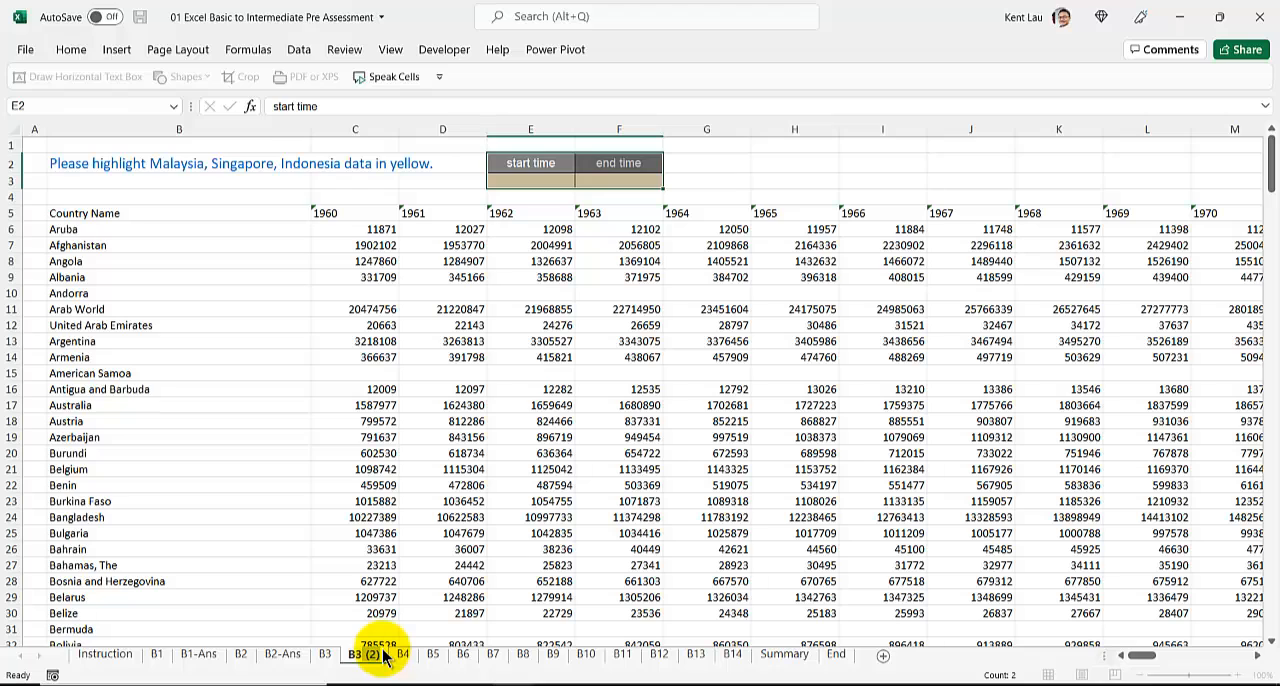
double_click(370, 655)
text(B3-Ans)
key(Return)
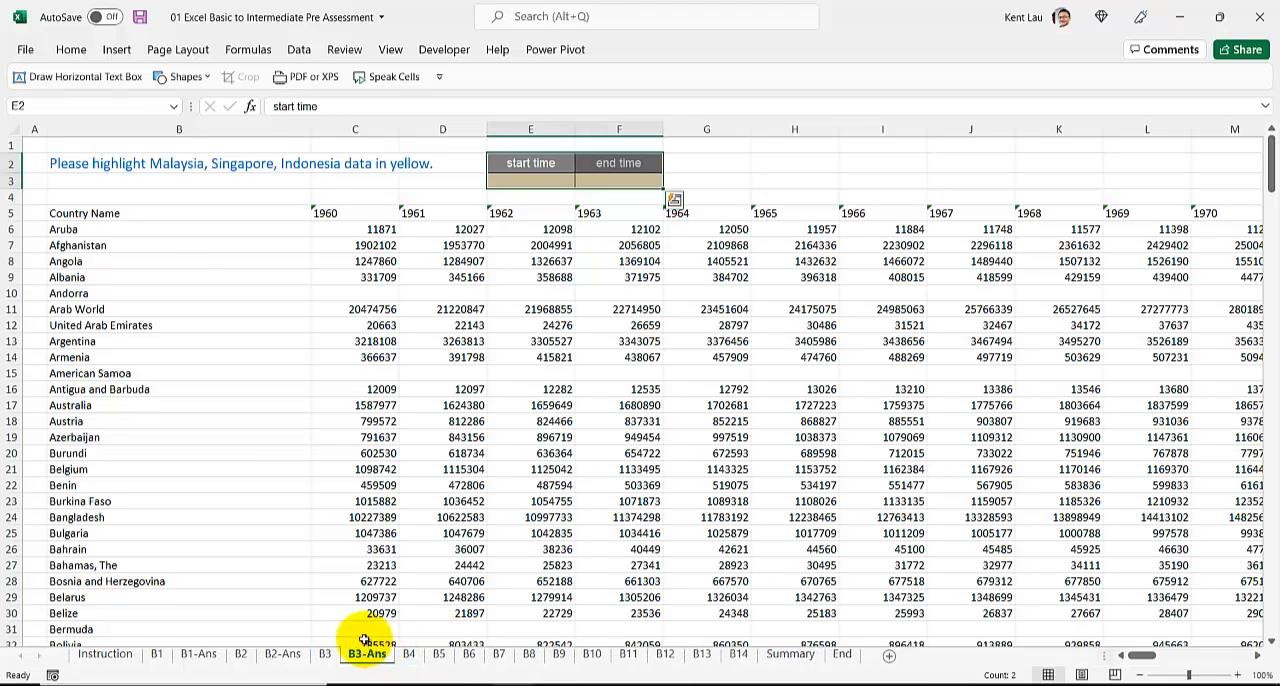
Step: Insert the current time as the start time in E3 of B3-Ans
click(136, 229)
click(146, 214)
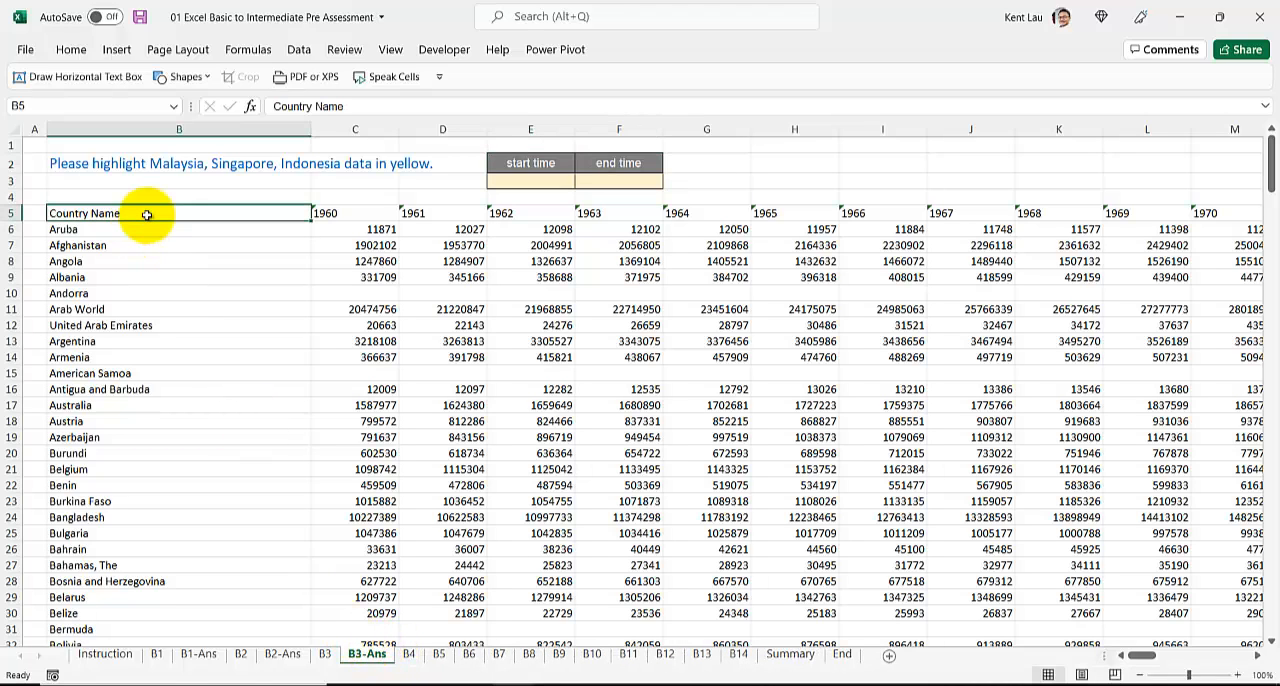
click(528, 180)
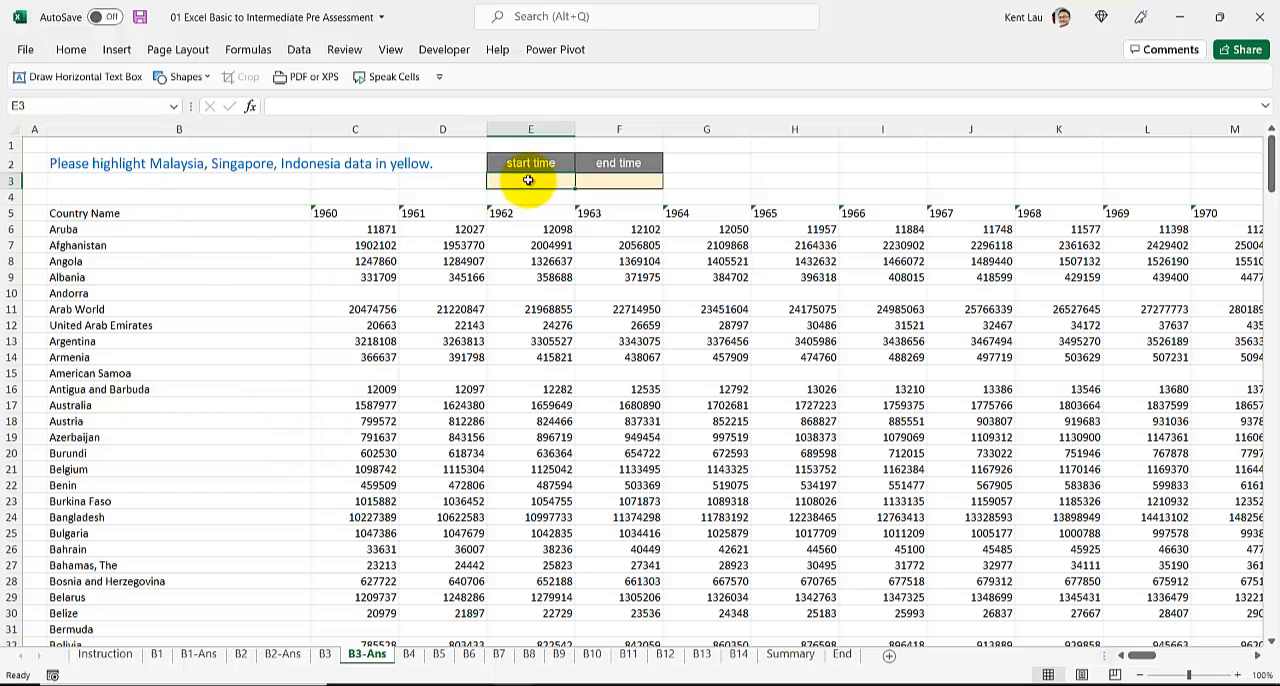
key(ctrl+shift+semicolon)
key(Return)
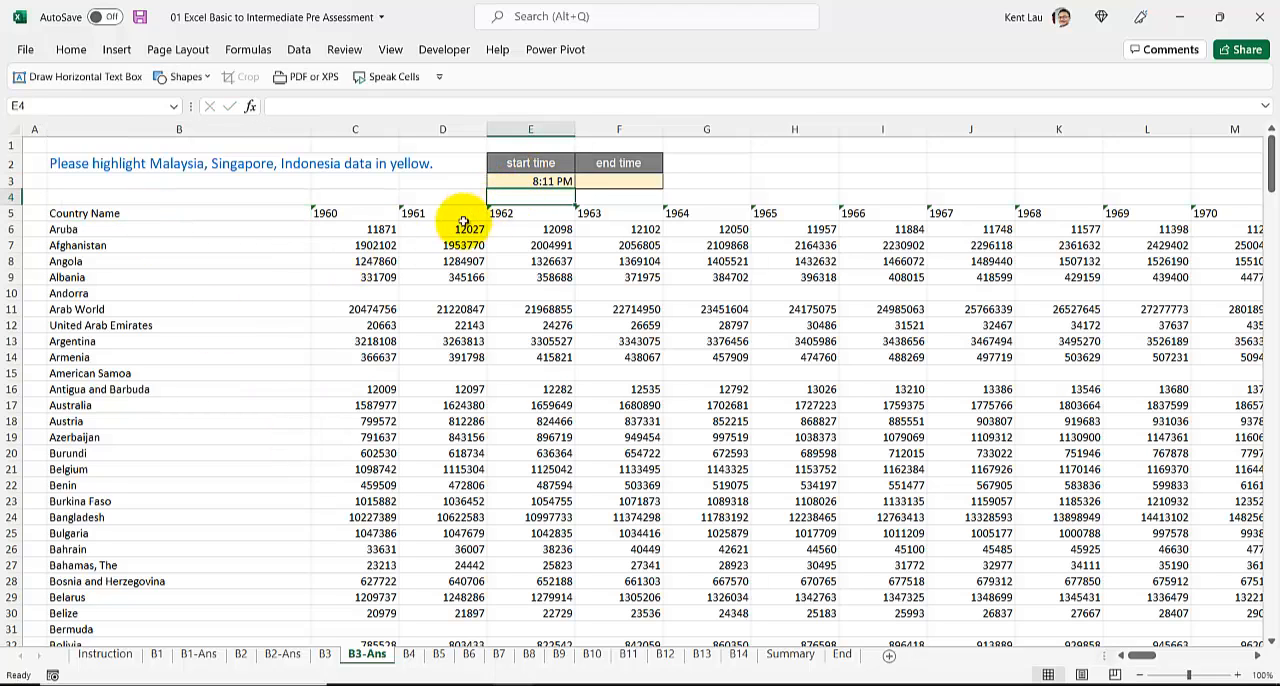
Step: Turn on filtering for the header row and filter Country Name to show only Malaysia
click(268, 205)
click(258, 213)
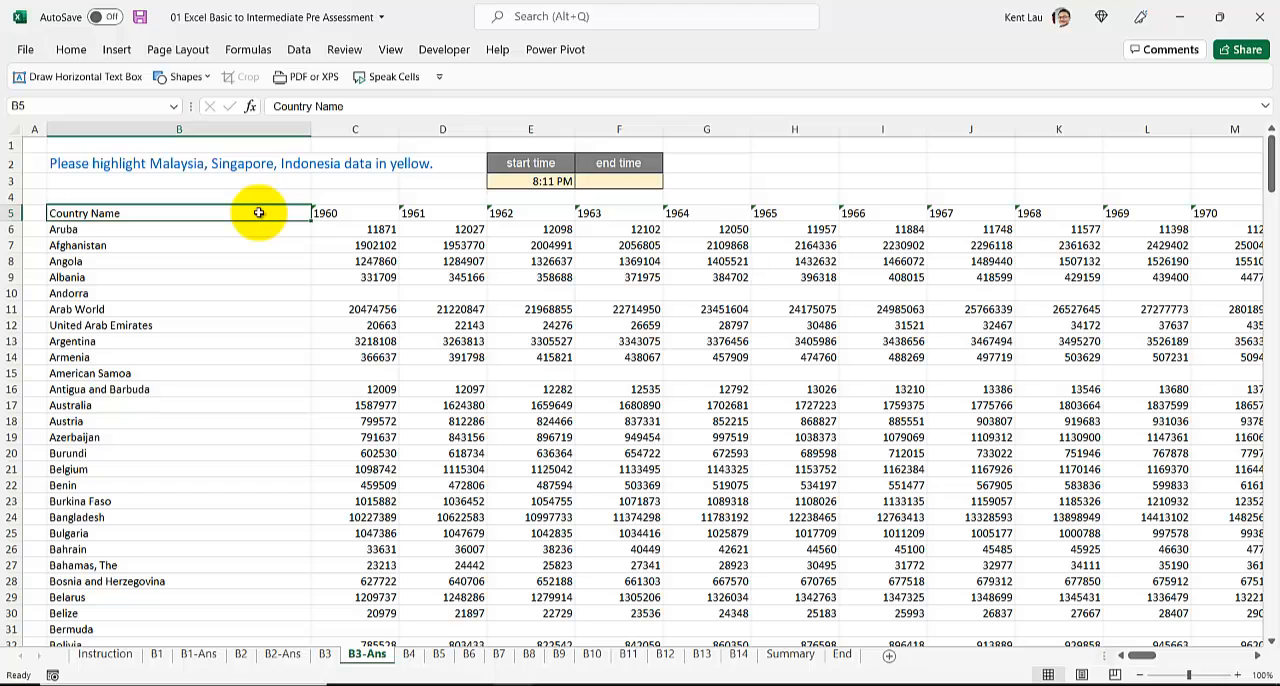
key(ctrl+shift+l)
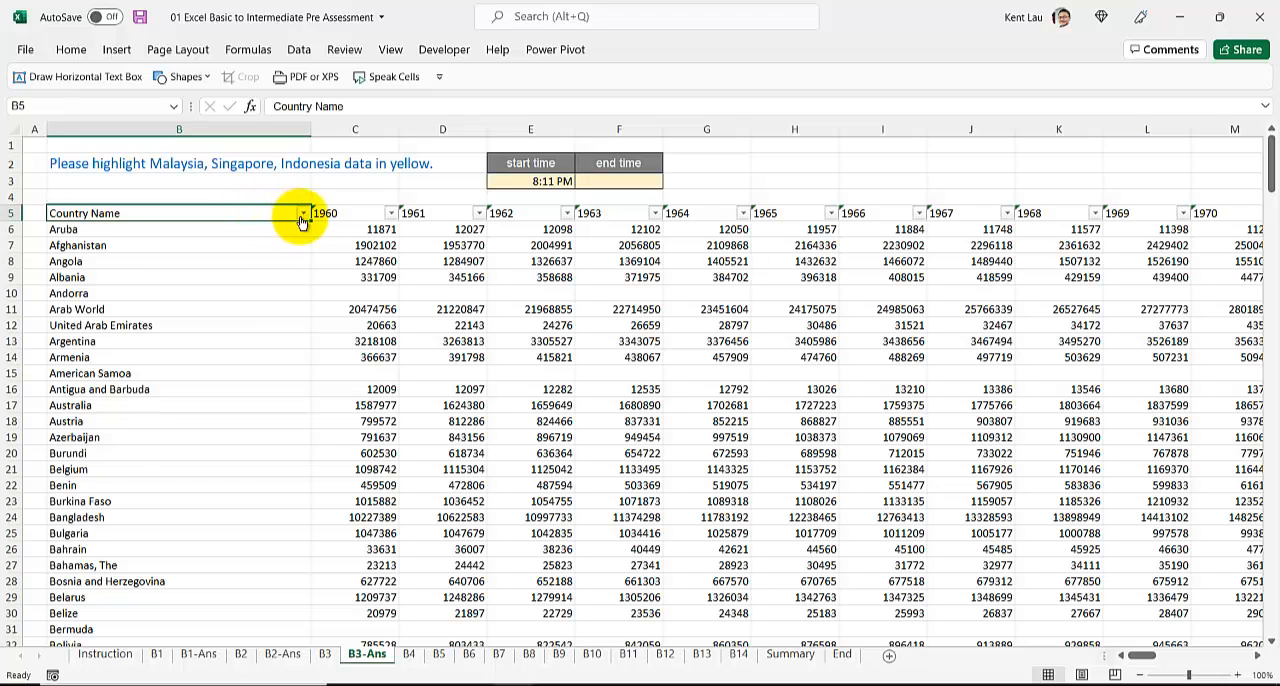
click(302, 216)
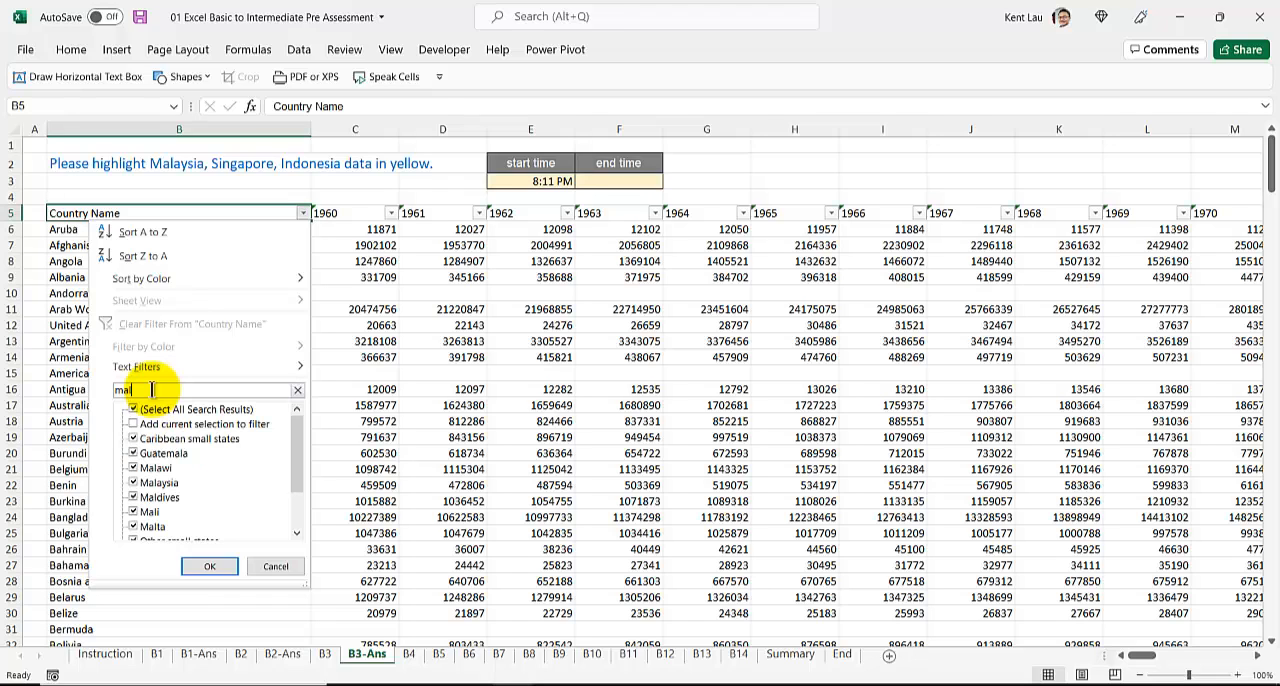
click(135, 409)
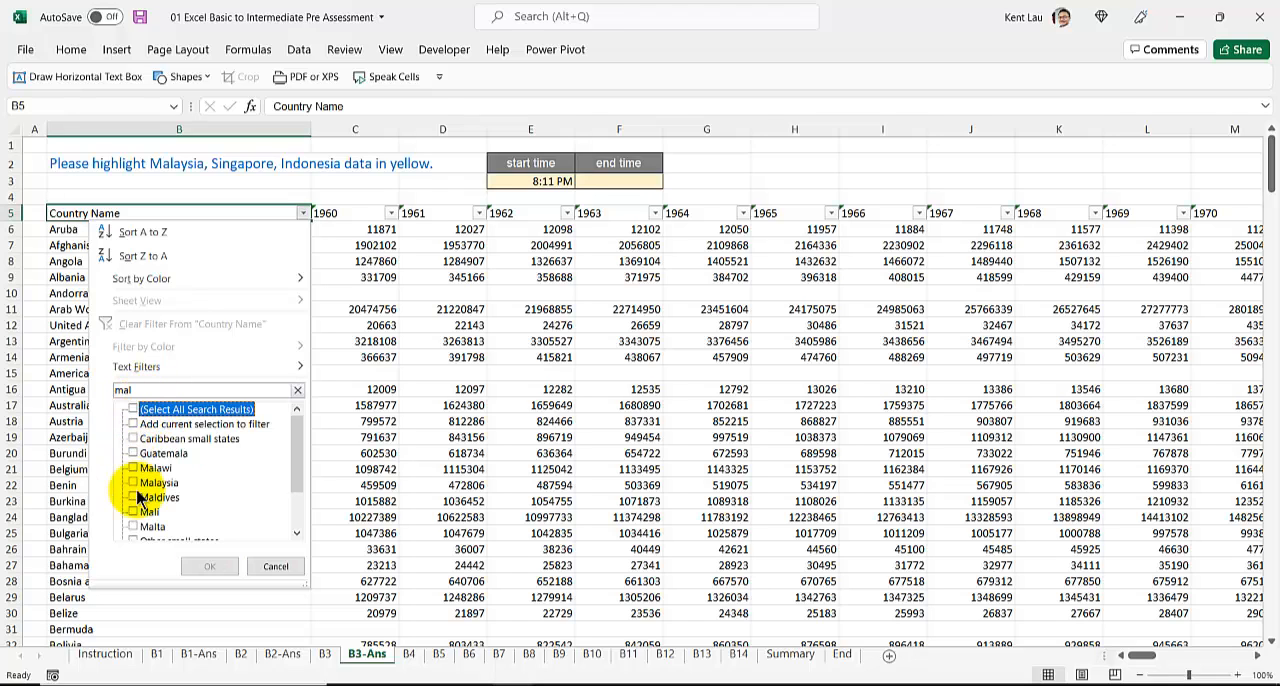
click(140, 483)
click(220, 567)
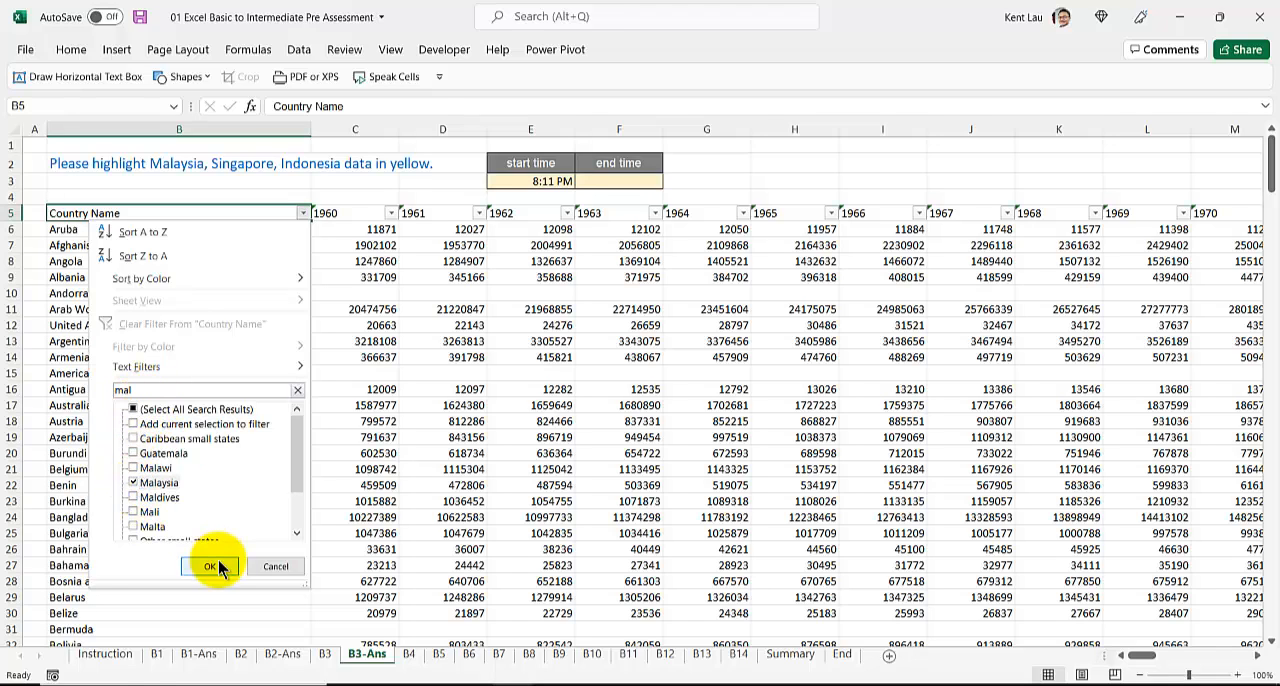
Step: Add Singapore and Indonesia to the current Country Name filter selection
click(302, 213)
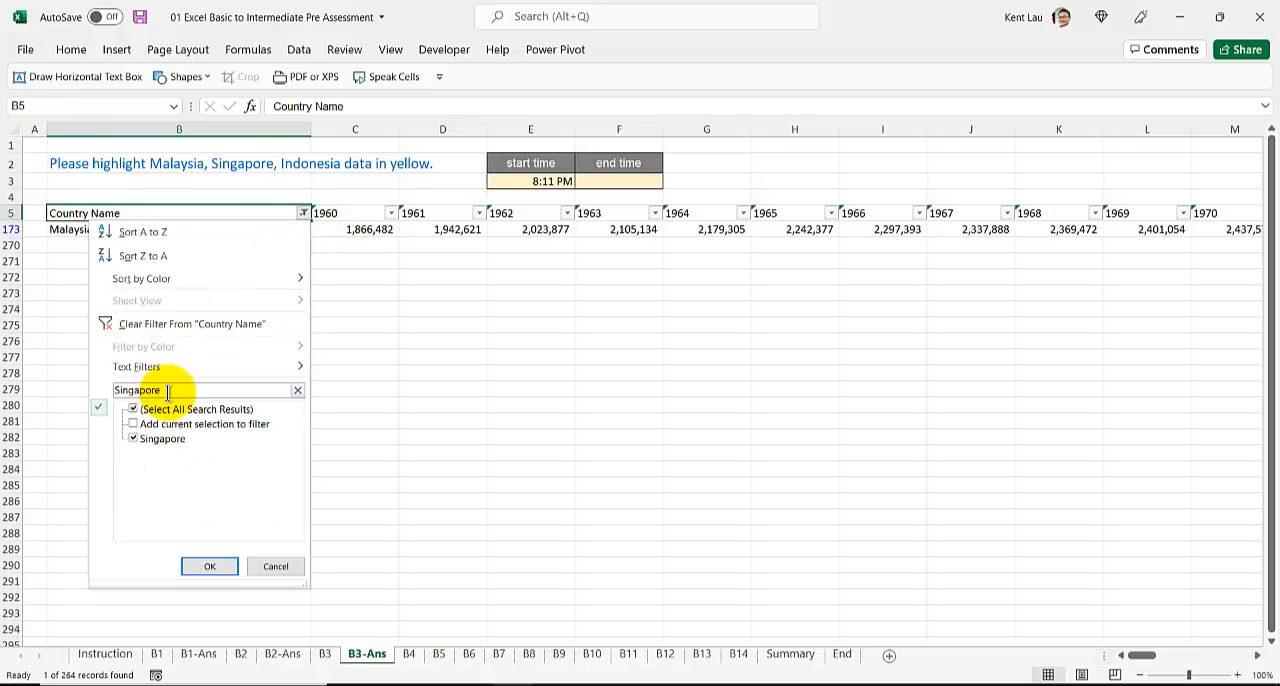
click(140, 425)
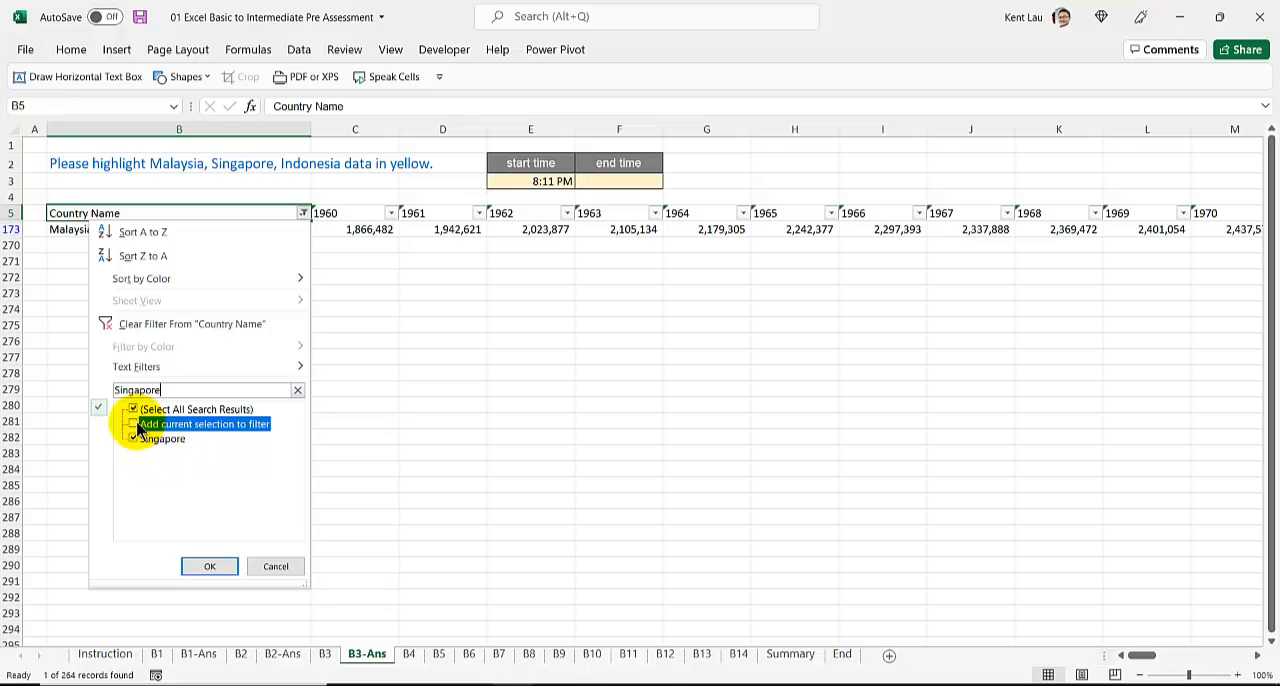
click(209, 566)
click(303, 213)
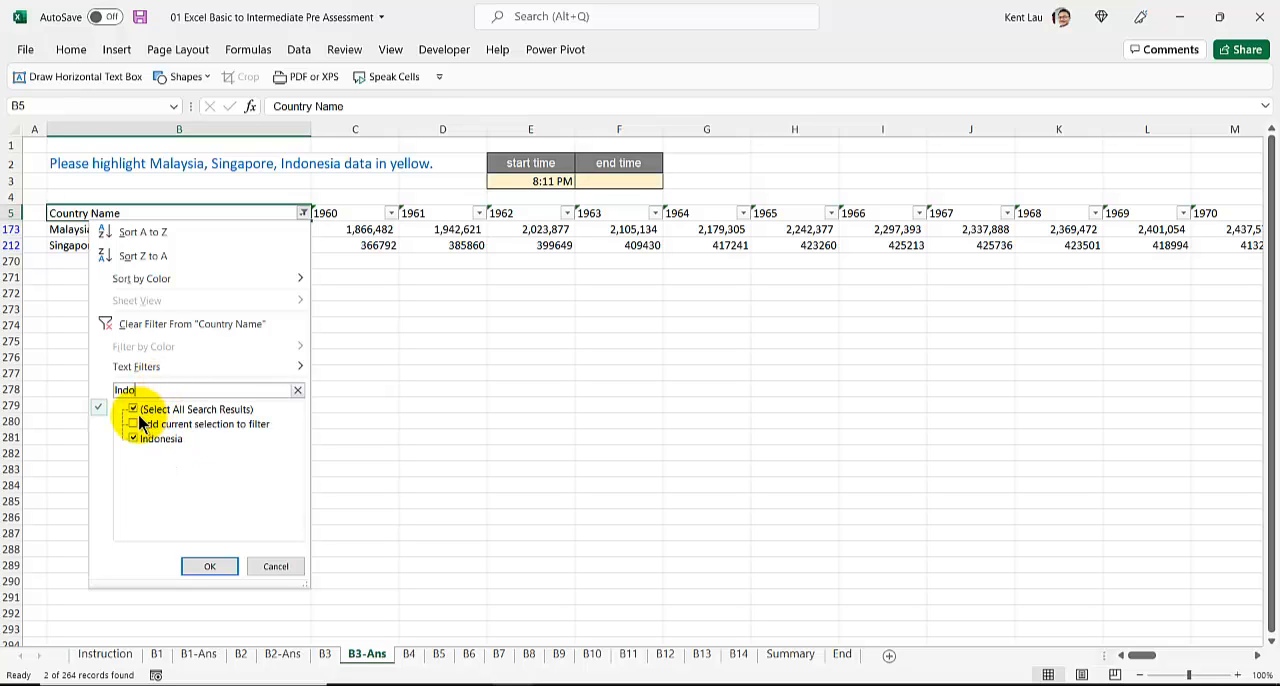
click(209, 566)
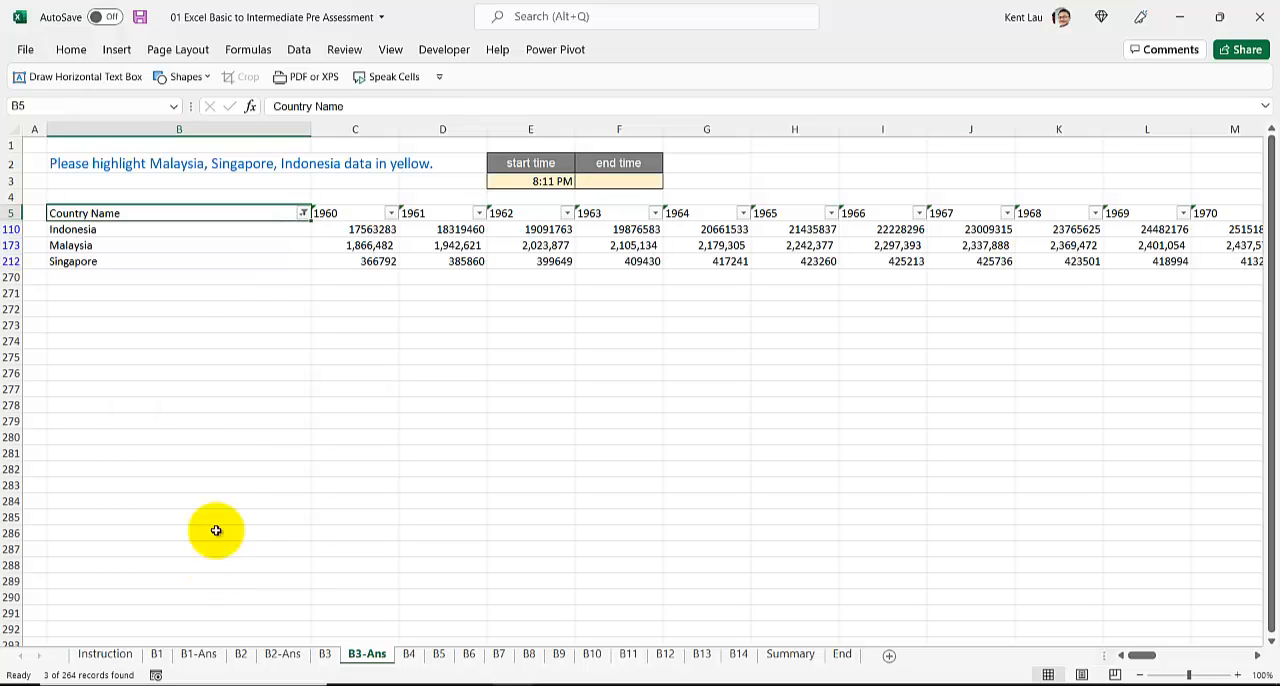
Step: Fill the Indonesia, Malaysia and Singapore rows with yellow from the country name through the last year column
click(104, 231)
click(12, 229)
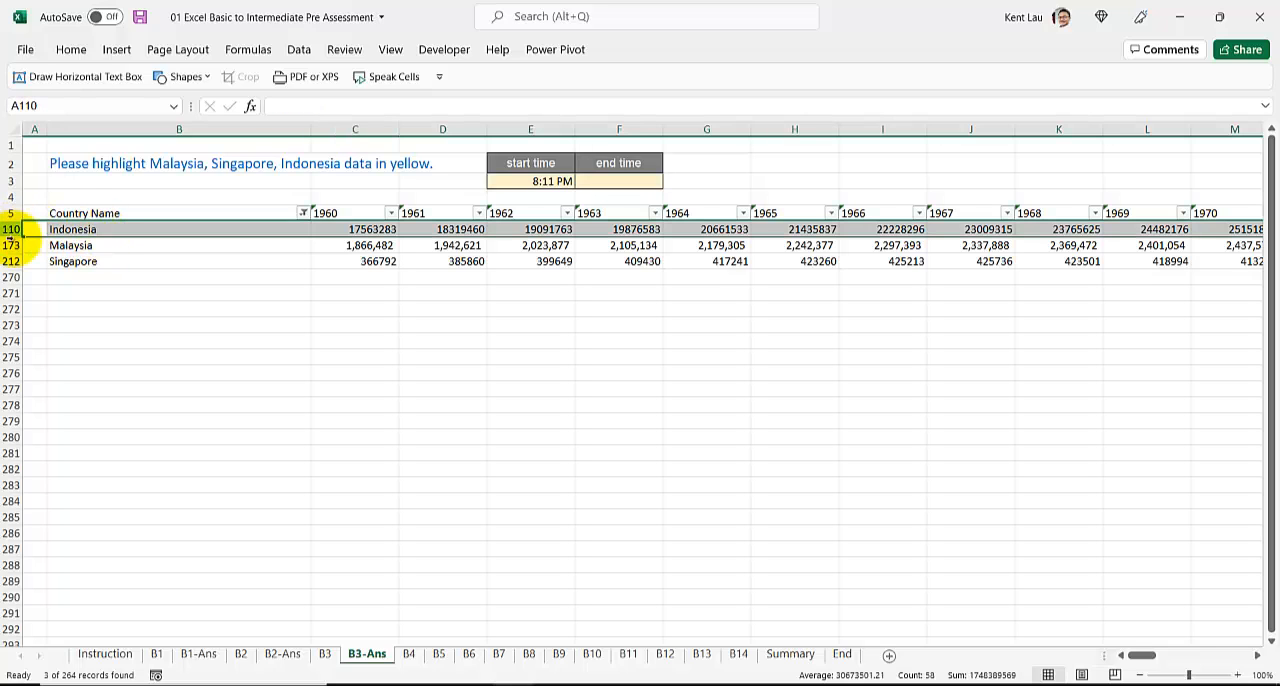
click(90, 229)
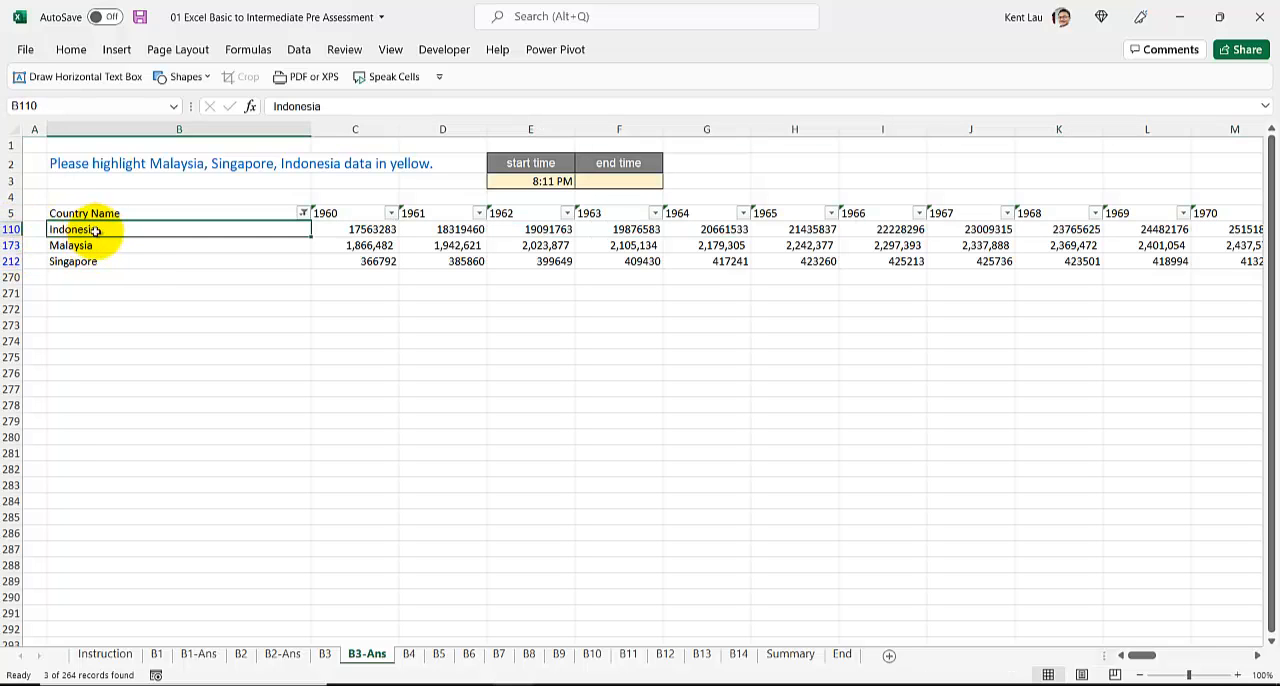
drag(93, 229, 133, 268)
key(ctrl+shift+Right)
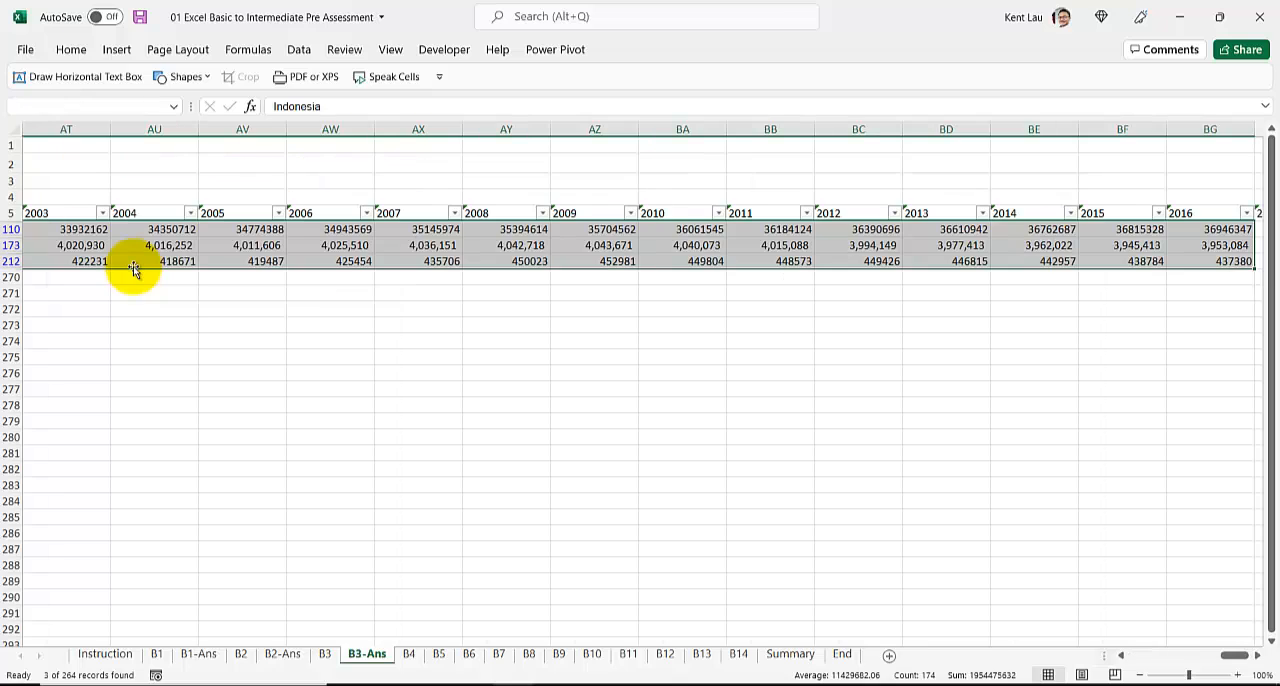
click(68, 49)
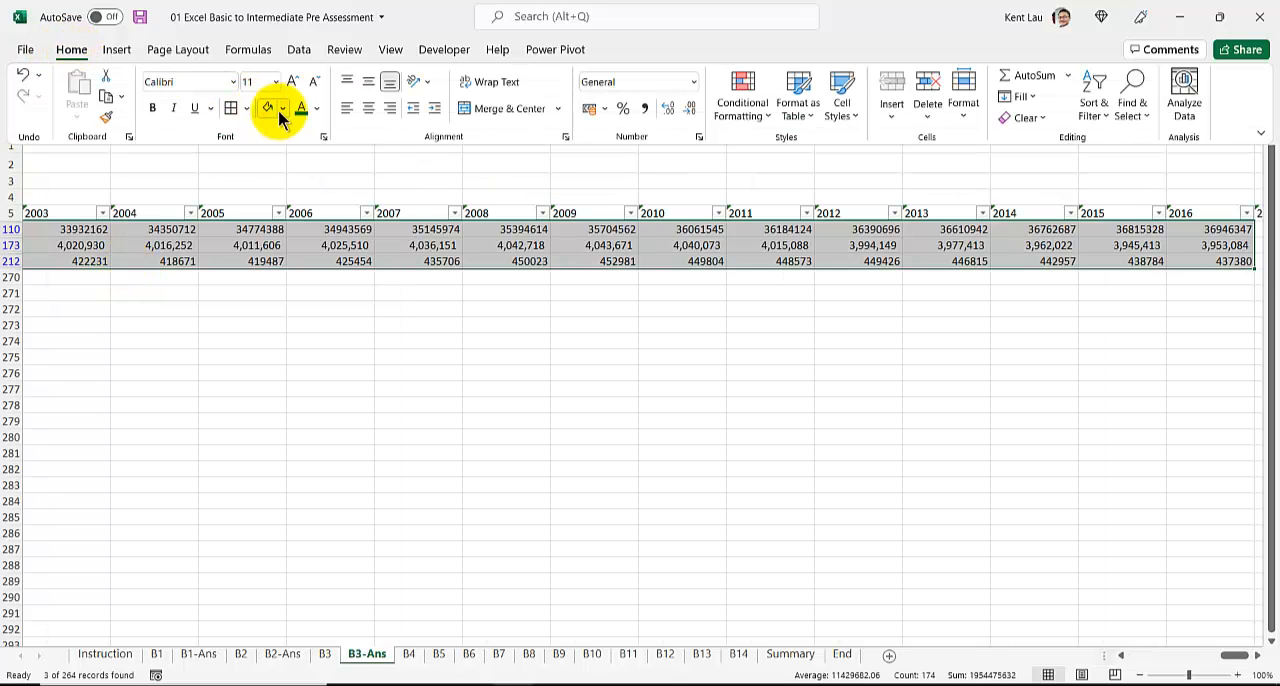
click(283, 108)
click(305, 264)
key(ctrl+BackSpace)
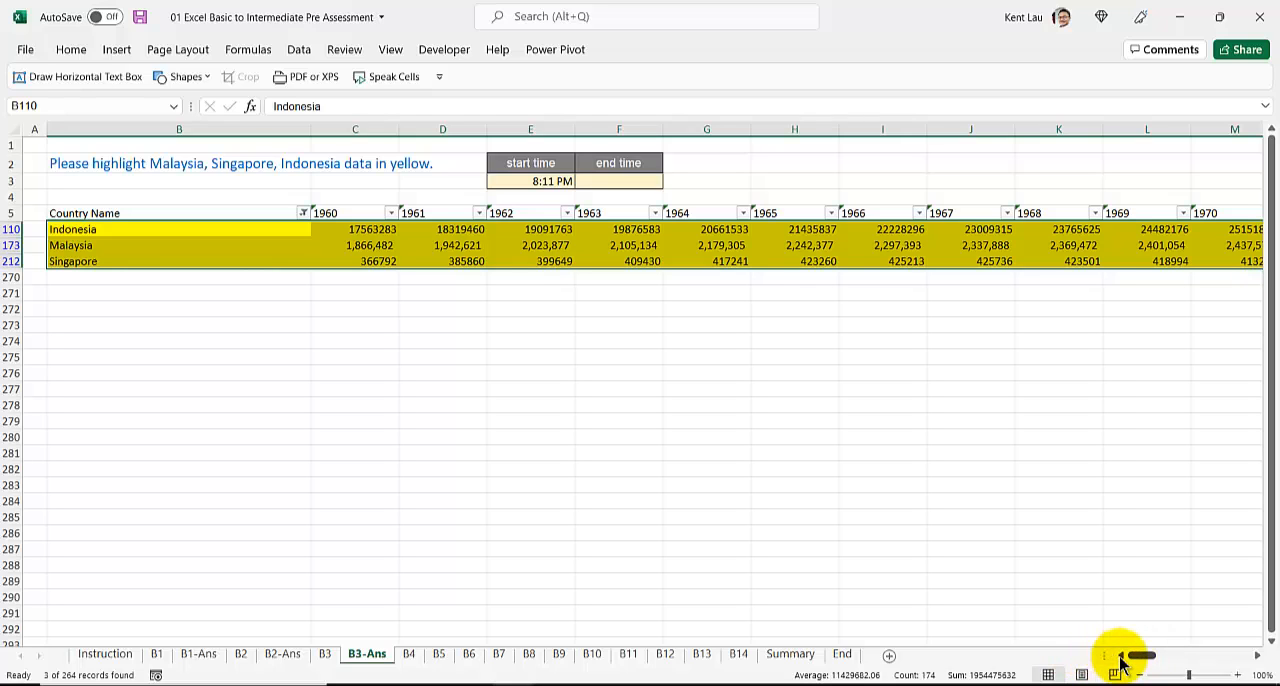
Step: Remove the filter from the country data and insert the current time as the end time in F3
click(250, 183)
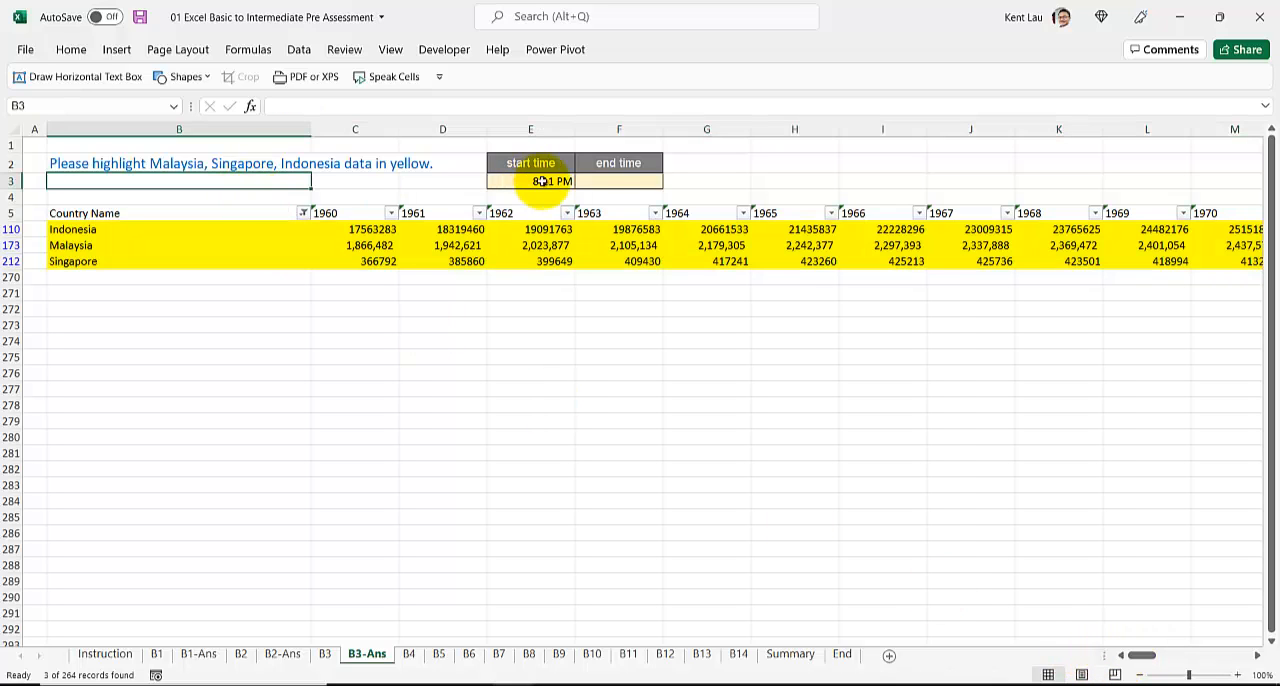
click(596, 181)
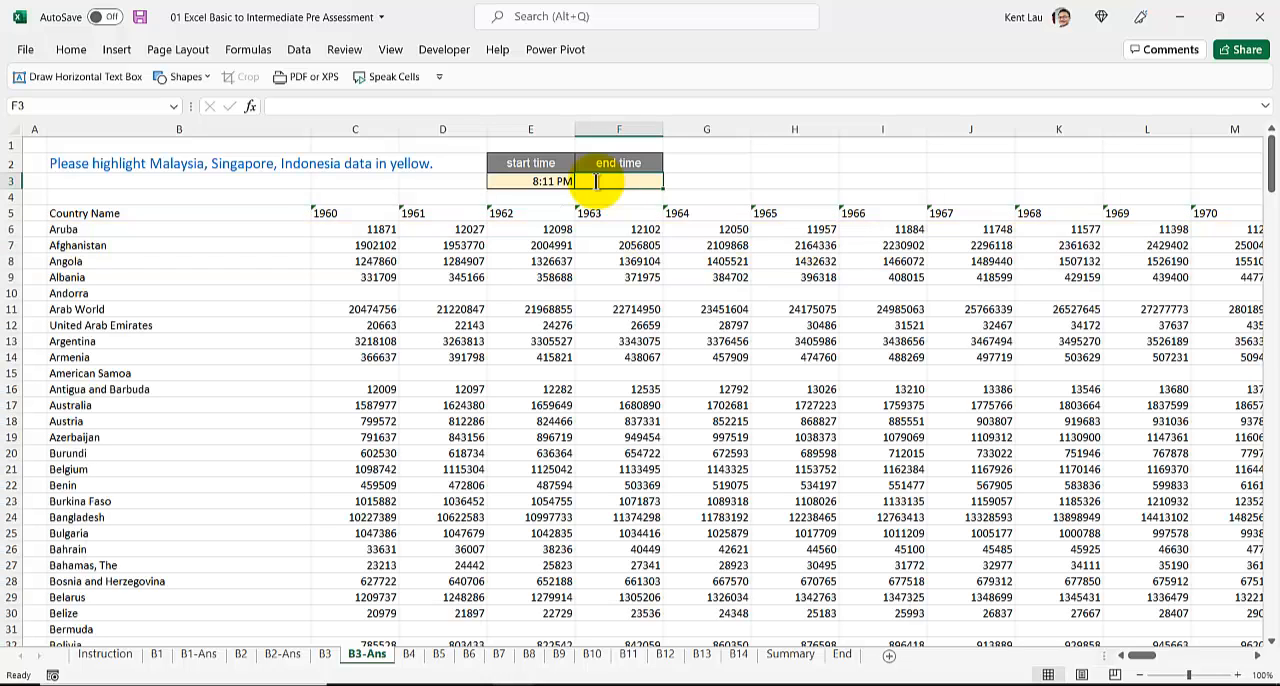
key(ctrl+shift+semicolon)
click(585, 326)
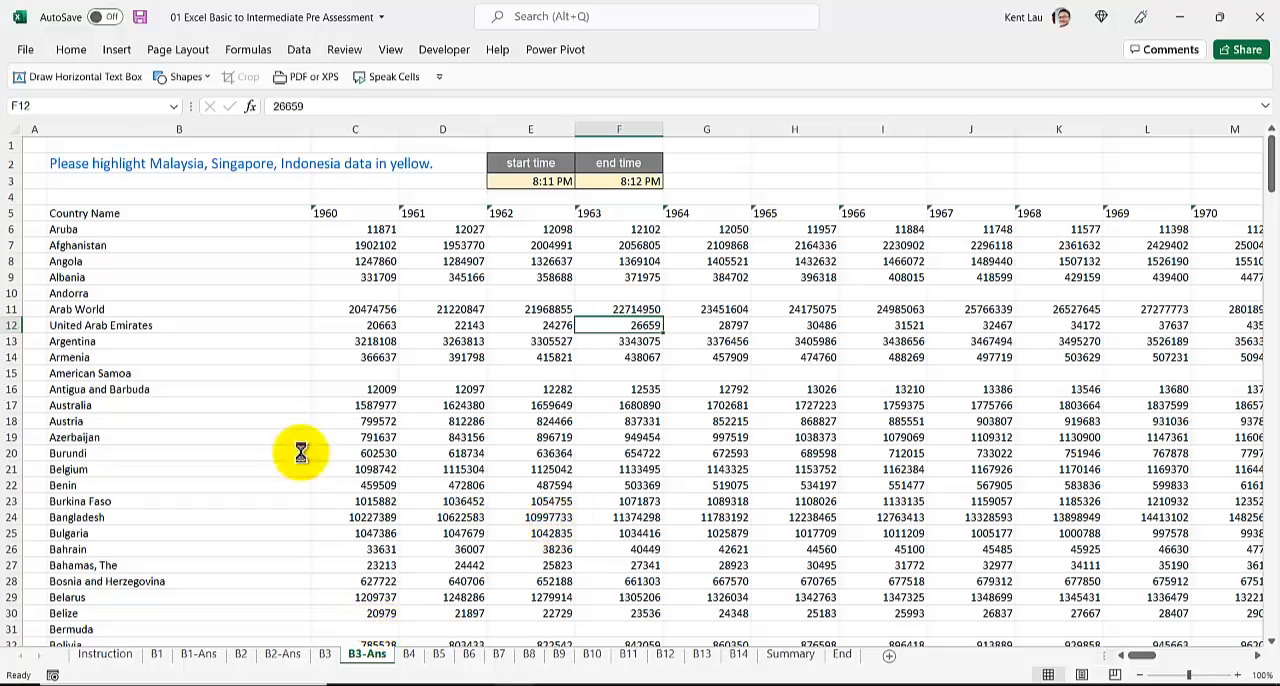
Step: Look through the full country list to check the yellow highlighting, and return to the start of the sheet
ctrl+scroll(303, 451, down, 2)
scroll(300, 451, down, 20)
scroll(250, 450, up, 20)
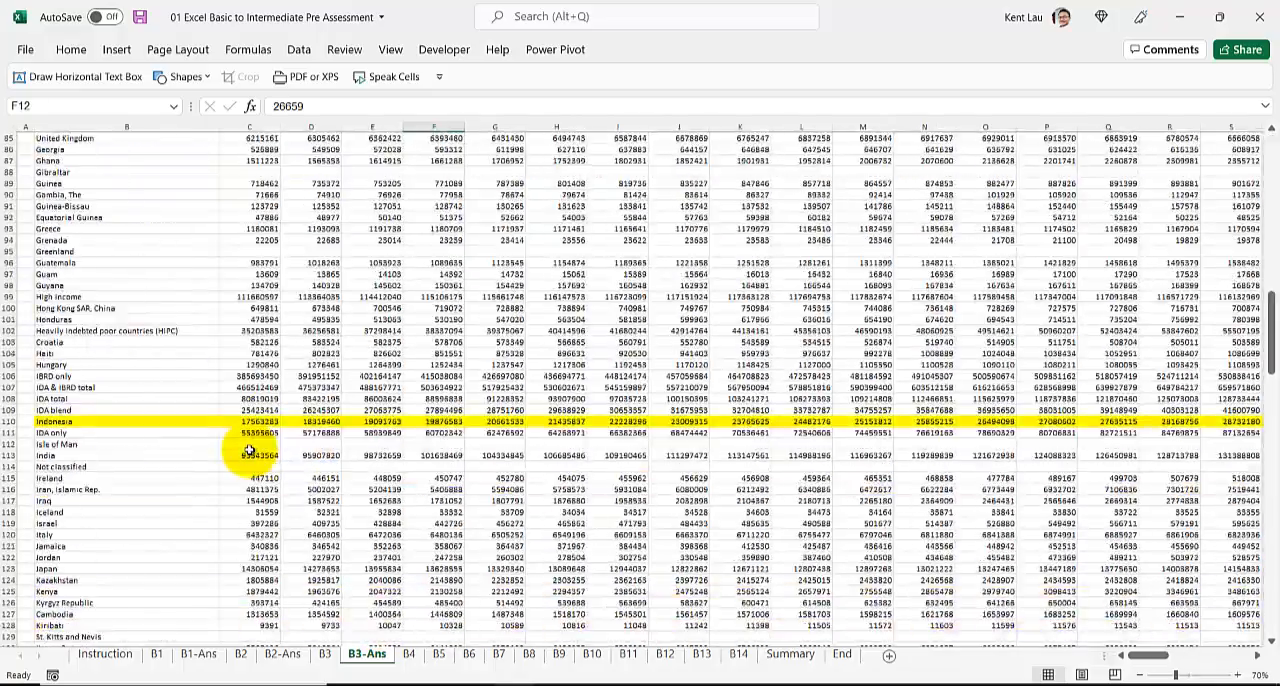
scroll(262, 400, up, 1)
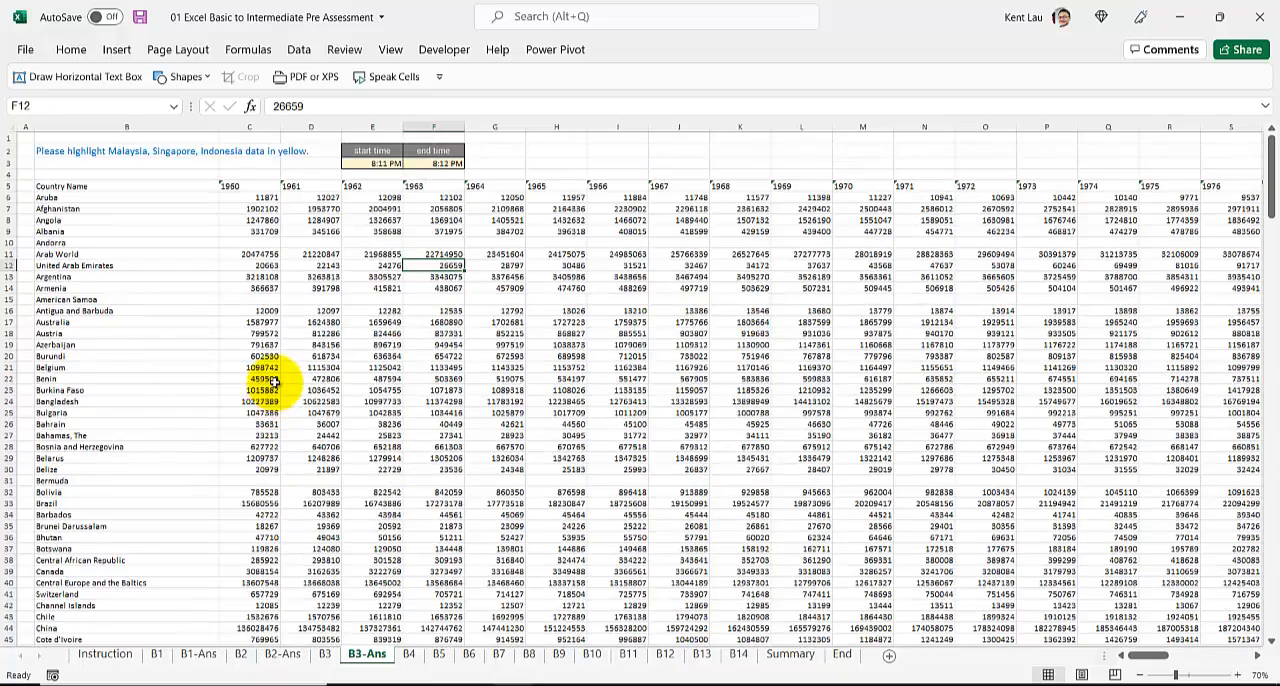
ctrl+scroll(258, 370, up, 3)
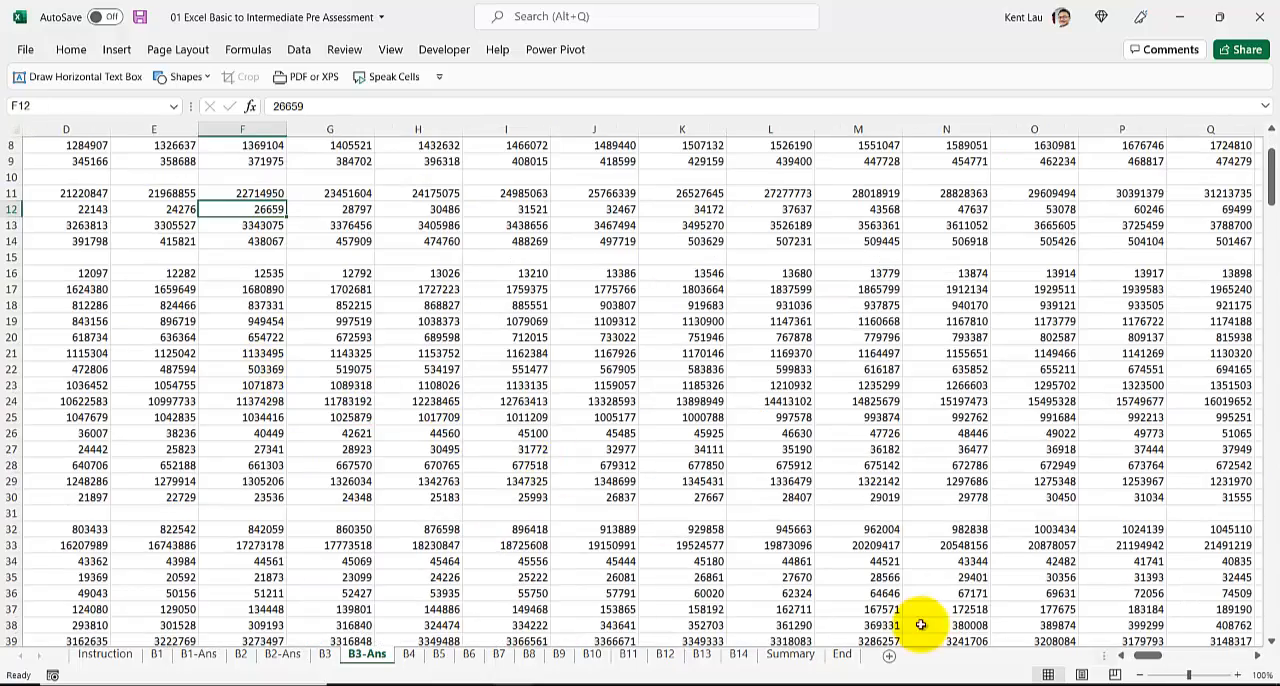
drag(1148, 655, 1012, 648)
ctrl+scroll(380, 400, down, 3)
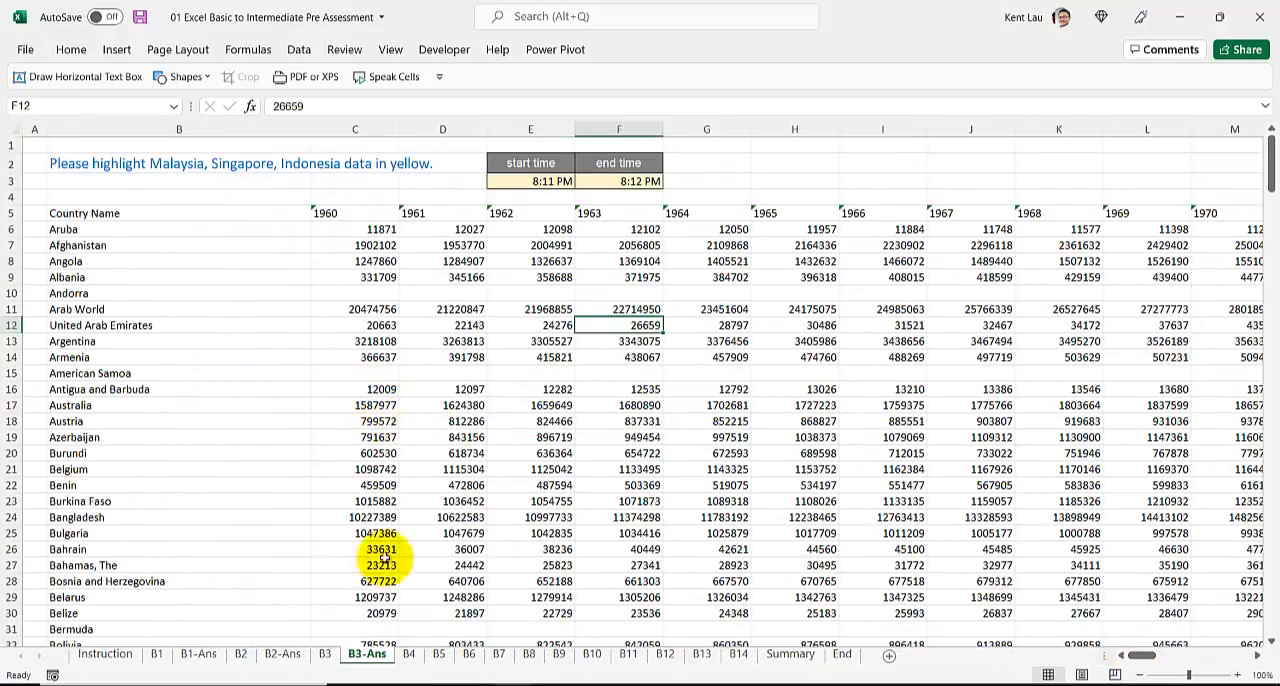
Step: Duplicate the B4 sheet directly after the original and rename the copy B4-Ans
click(409, 656)
ctrl+drag(415, 656, 437, 656)
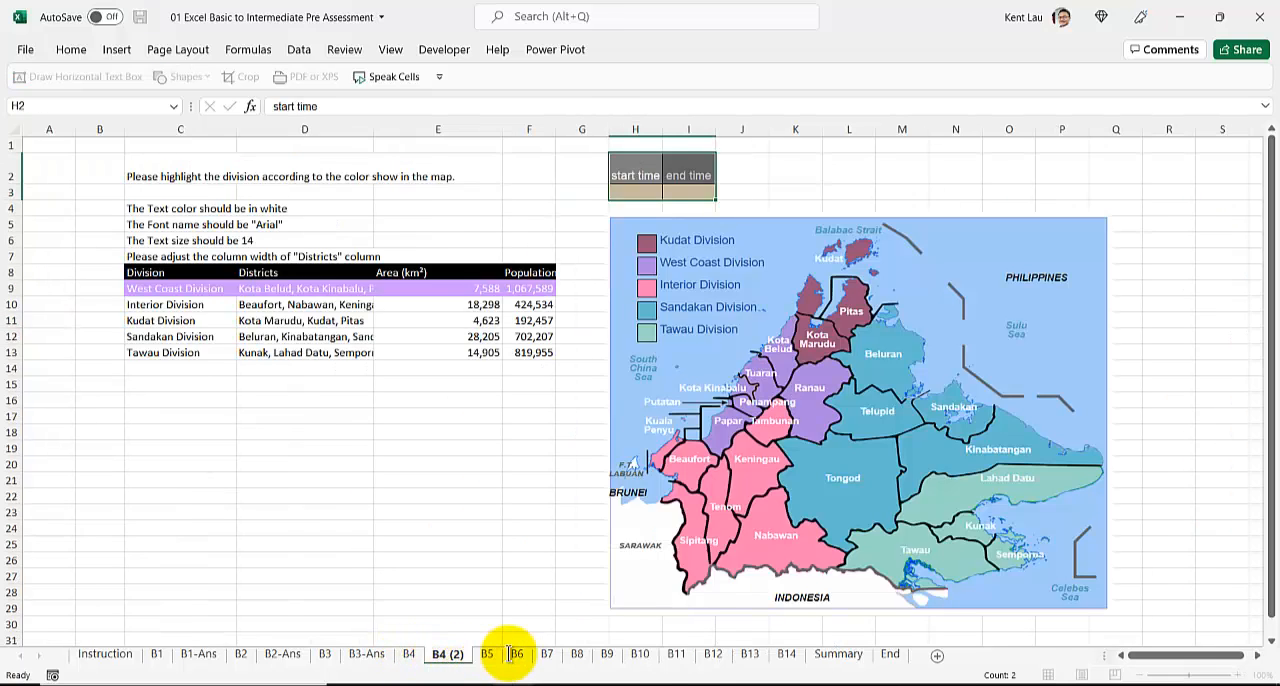
key(BackSpace)
key(BackSpace)
text(-)
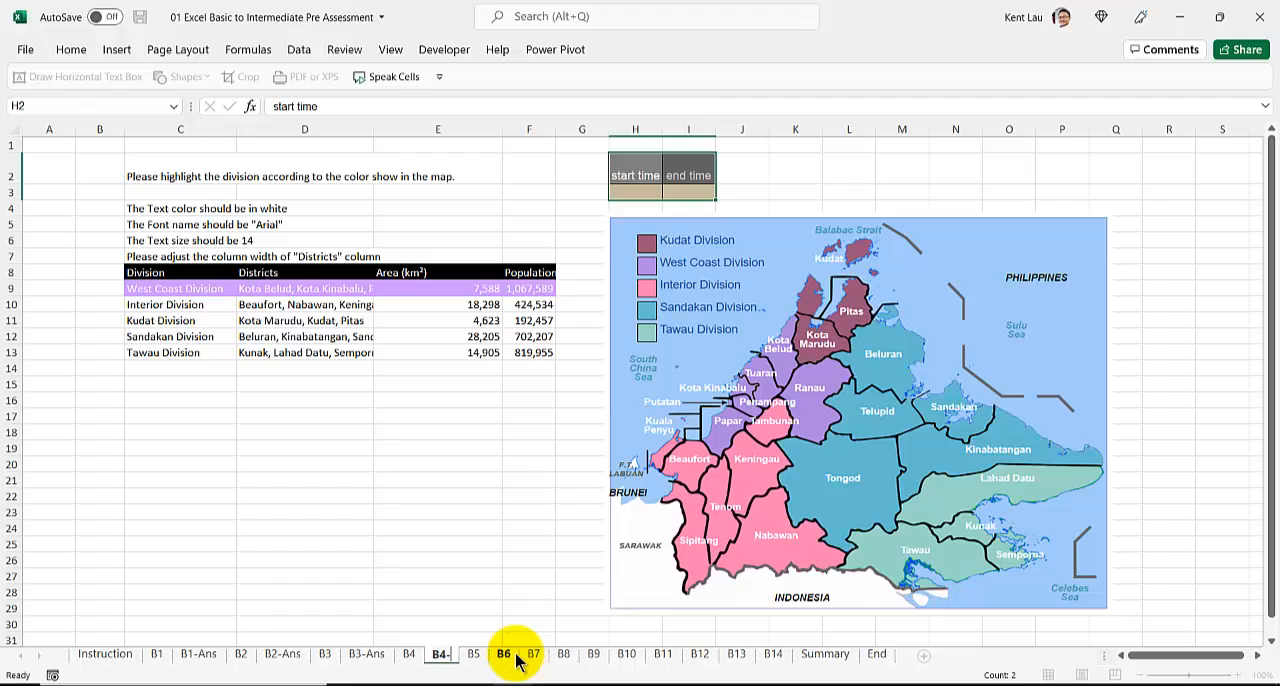
text(Ans)
key(Return)
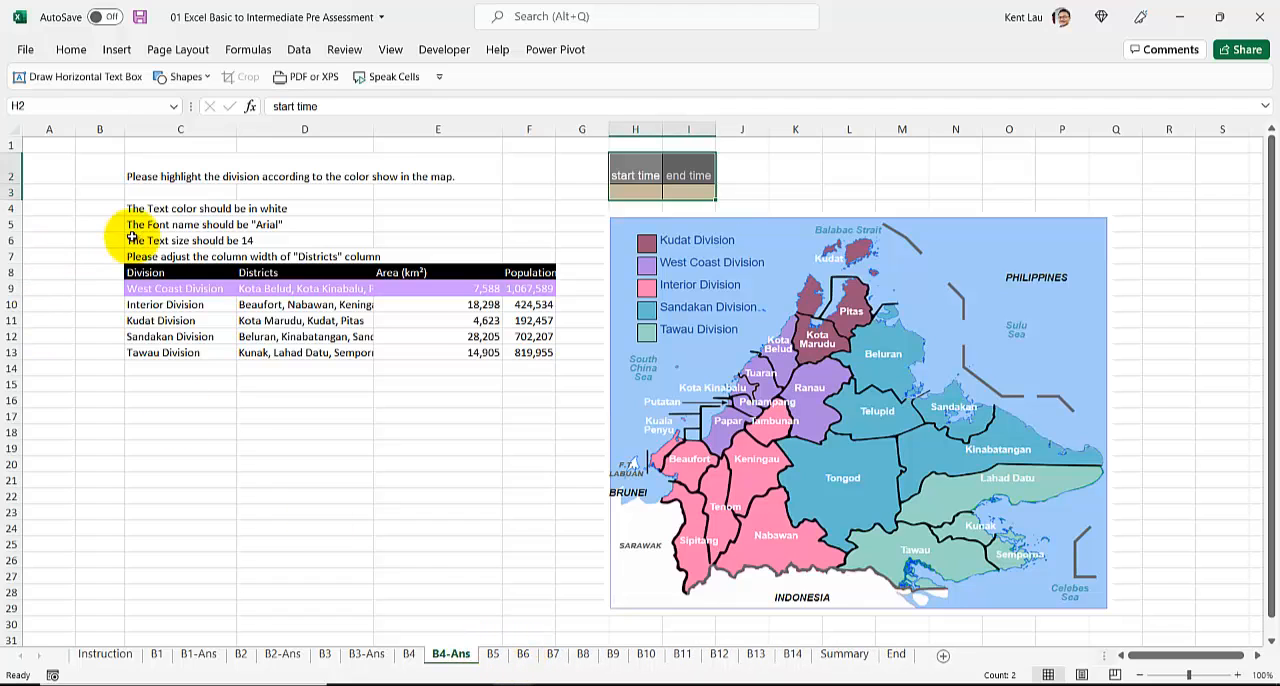
Step: Insert the current time as the start time in H3 of the B4-Ans sheet
click(143, 209)
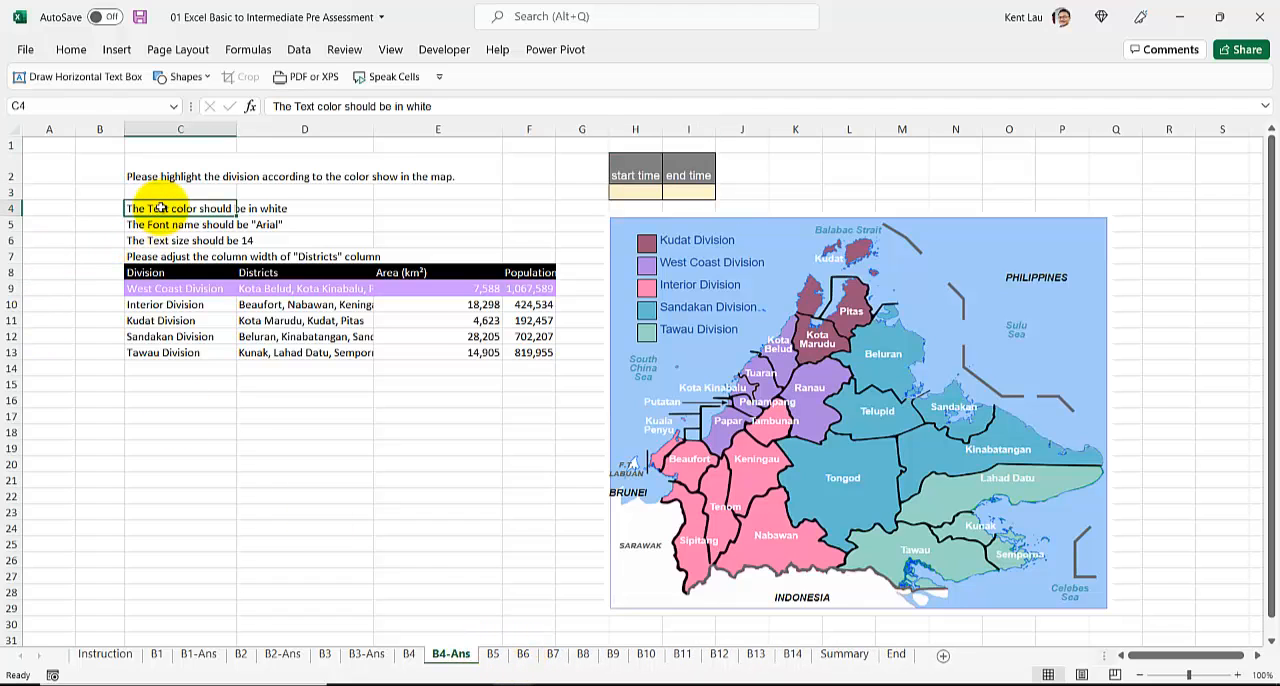
click(621, 193)
key(ctrl+shift+semicolon)
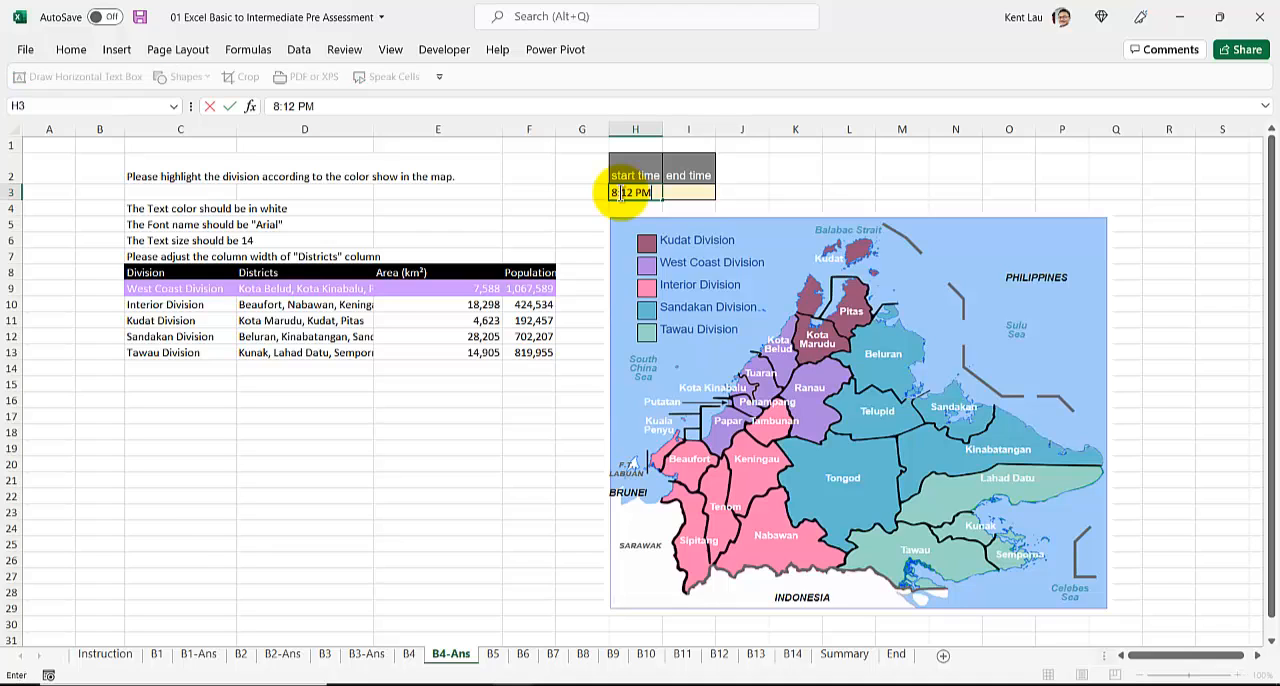
key(Return)
Step: Read the formatting requirements in C4 to C7 and keep the Home formatting commands permanently displayed
click(153, 207)
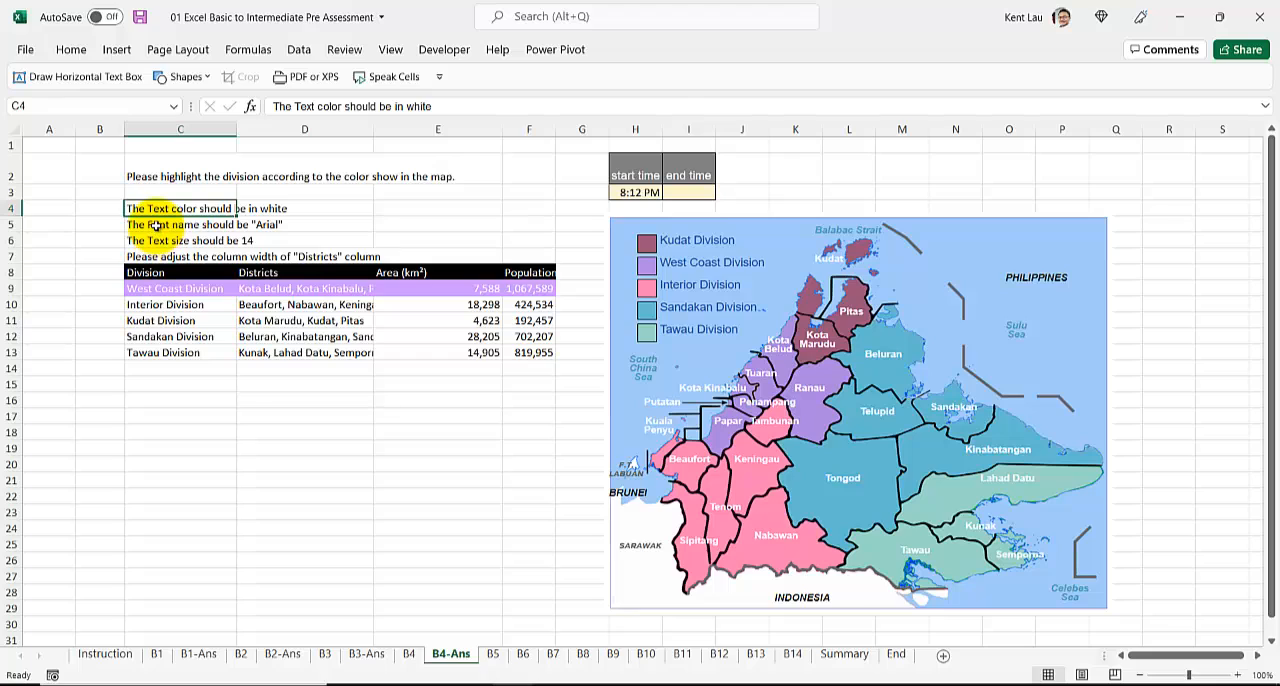
click(155, 225)
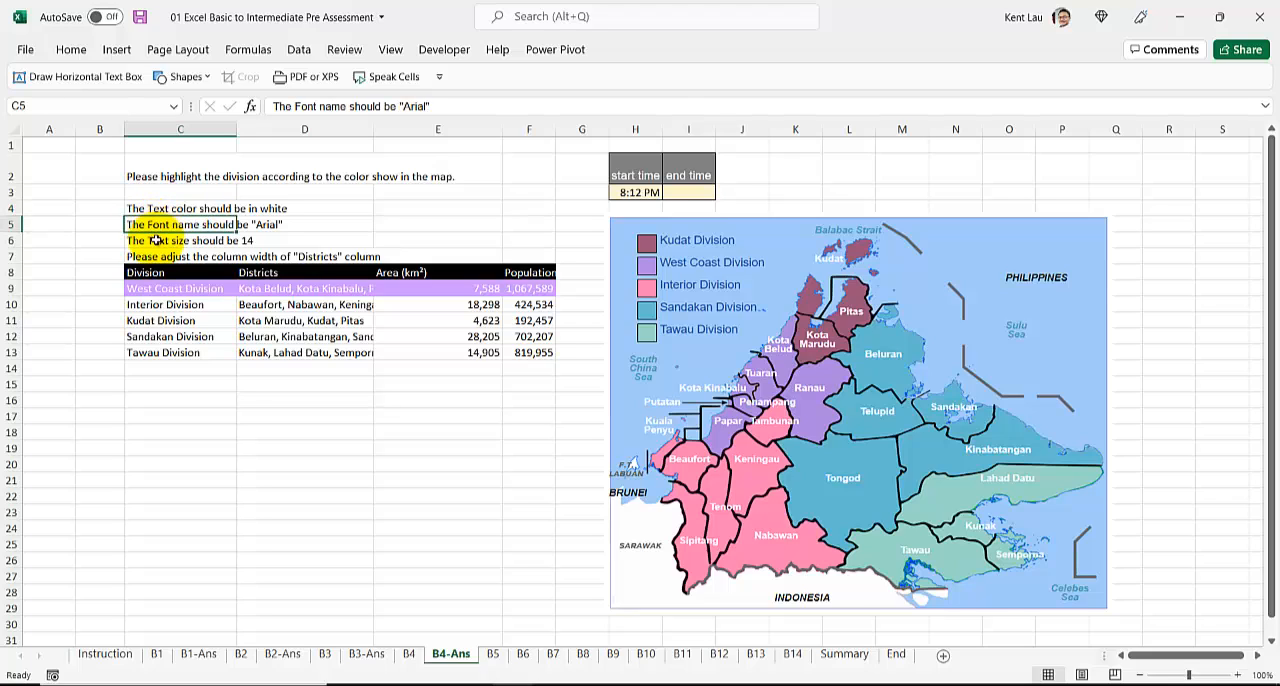
click(140, 304)
click(72, 50)
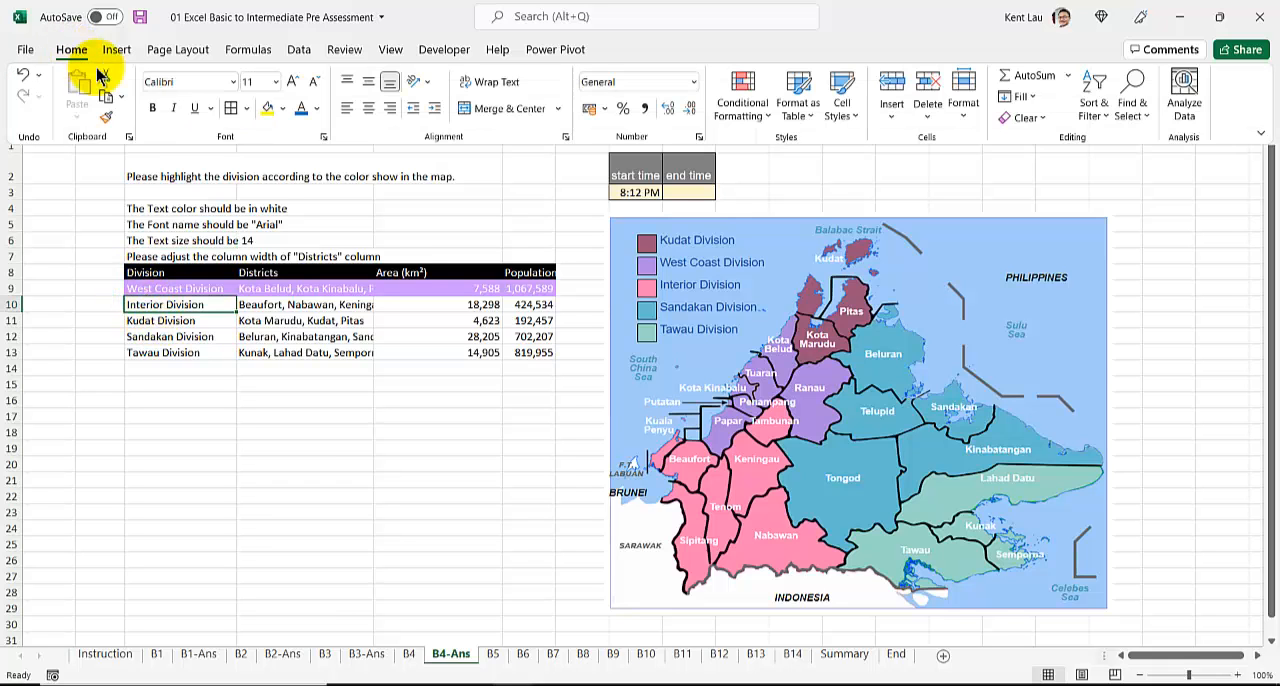
click(160, 287)
click(160, 287)
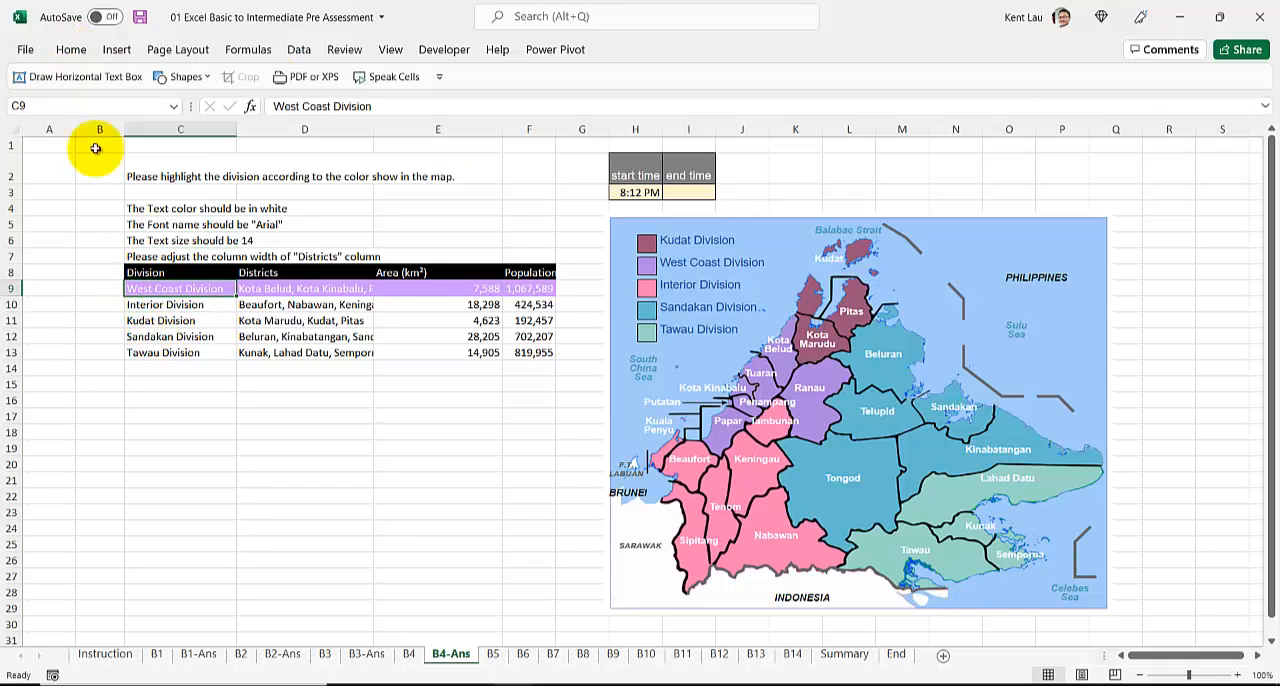
double_click(71, 49)
click(199, 403)
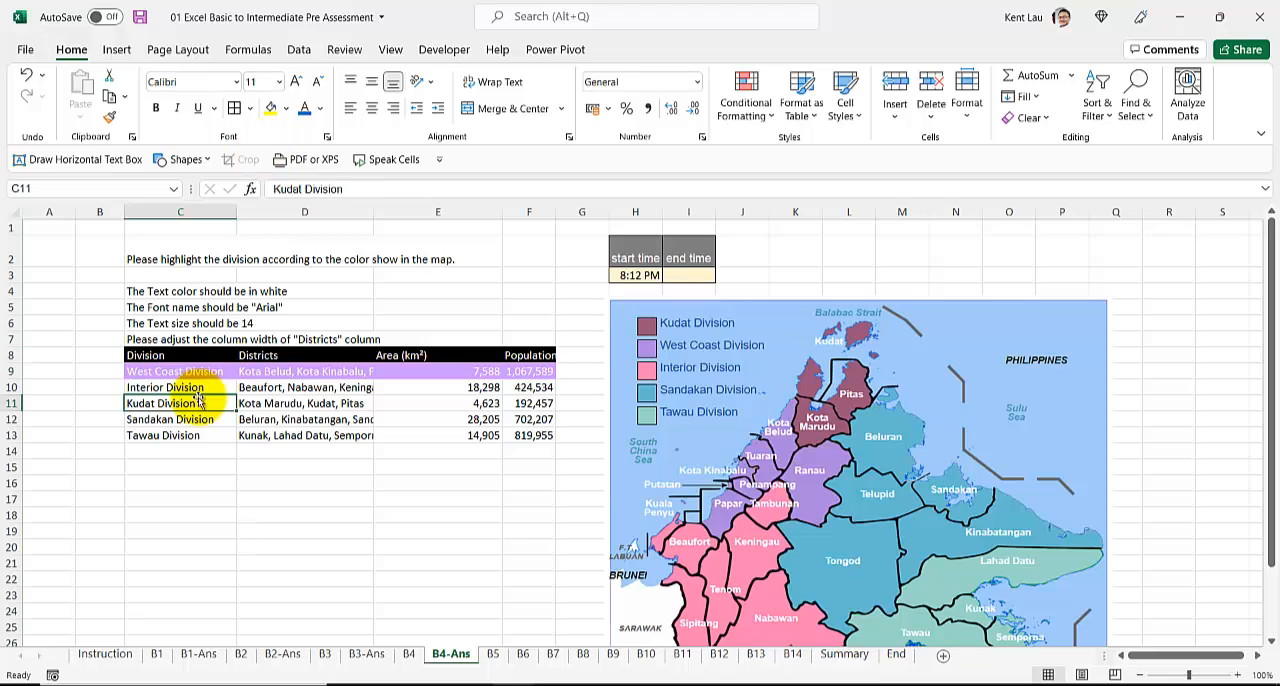
drag(199, 396, 155, 340)
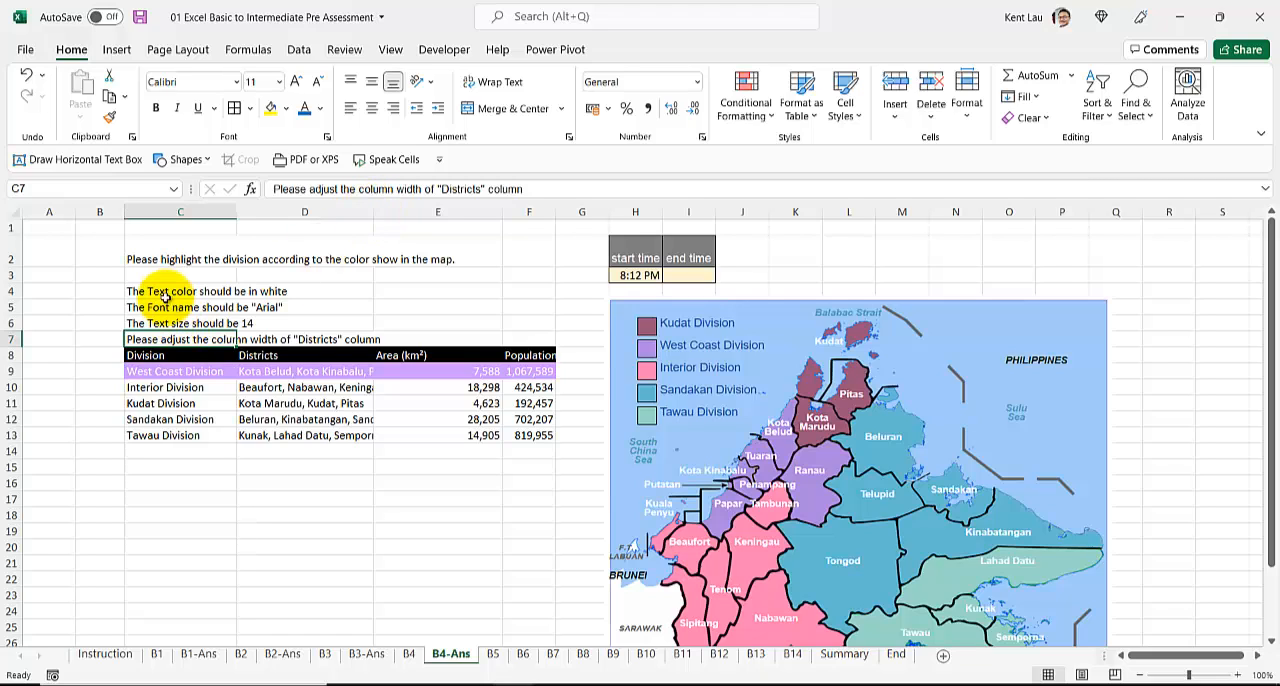
Step: Format the text of all five division rows, C9 to F13, as white Arial at size 14
drag(163, 373, 523, 440)
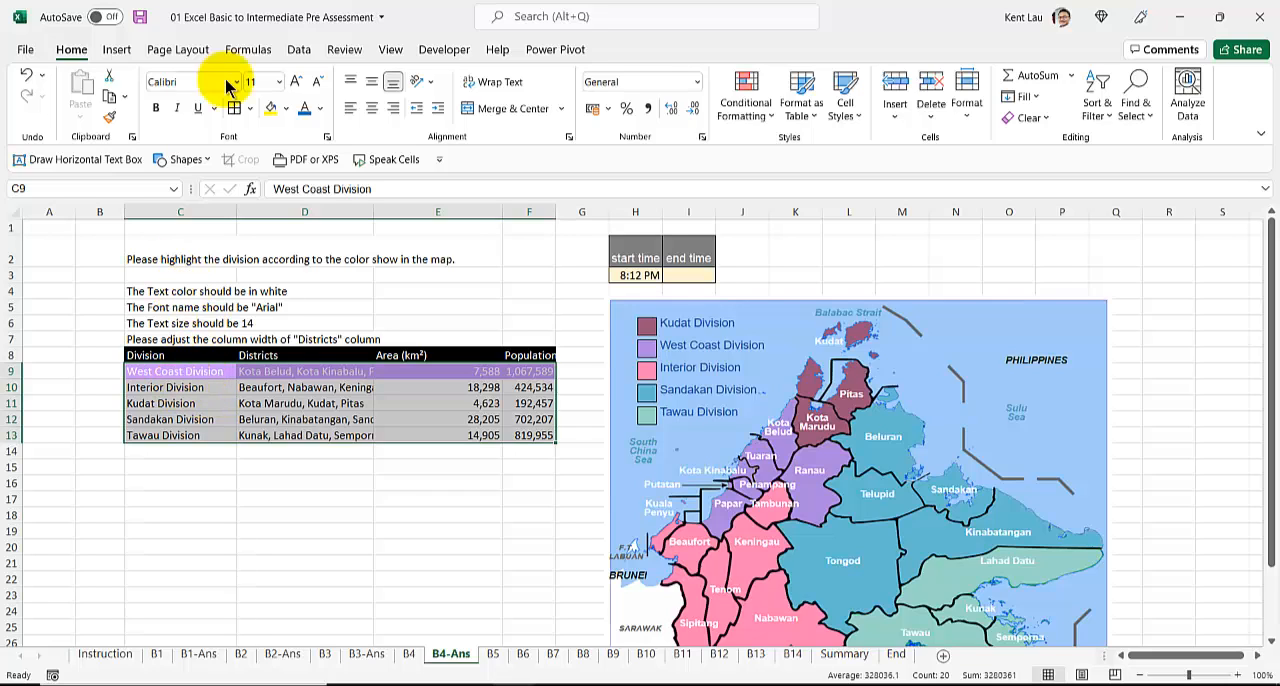
click(280, 82)
click(260, 200)
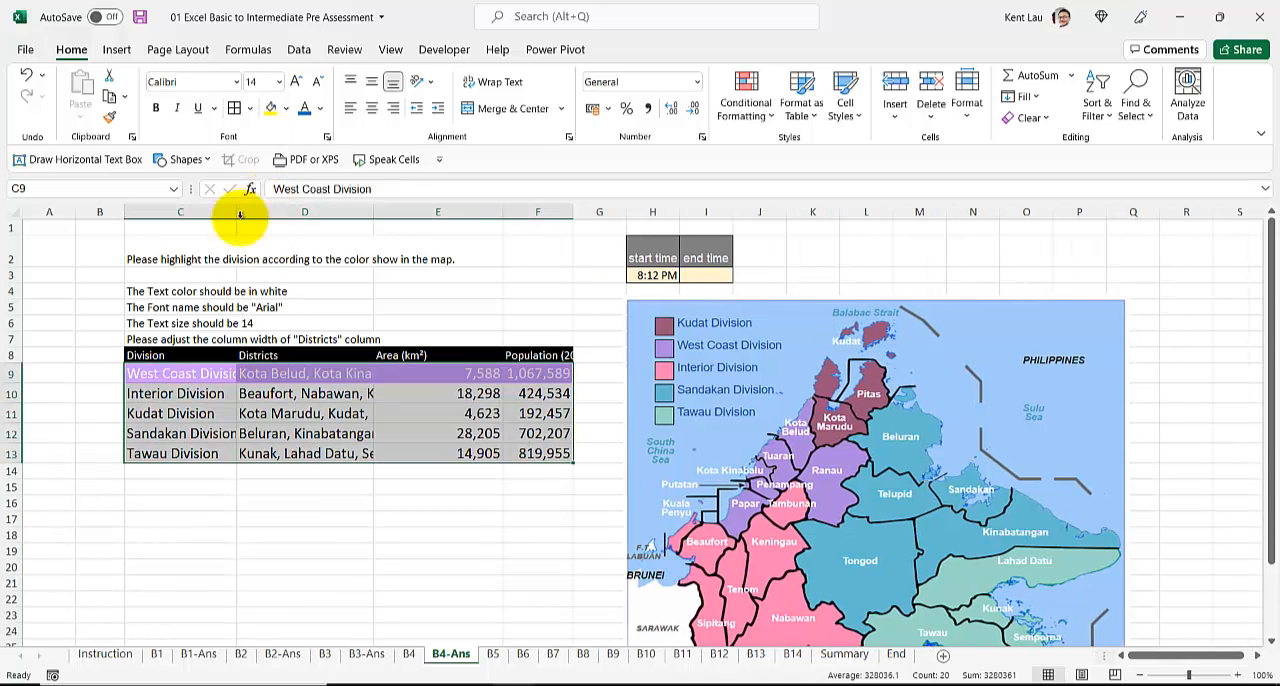
click(236, 82)
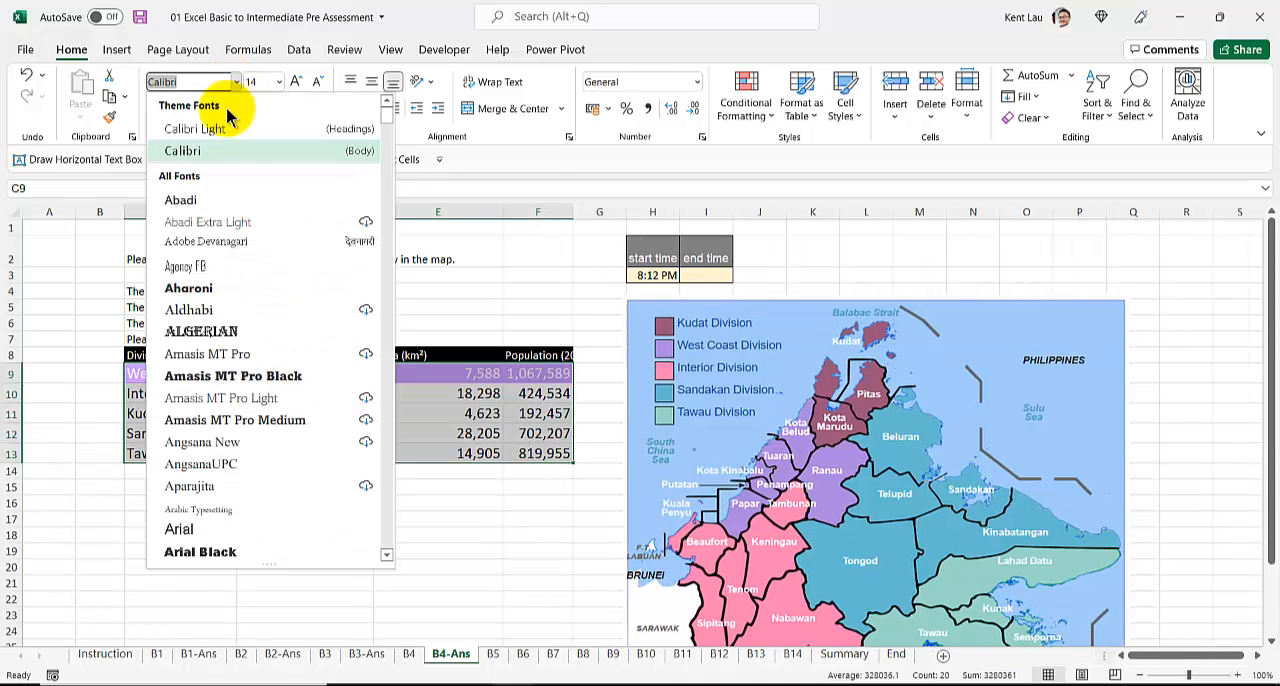
click(180, 529)
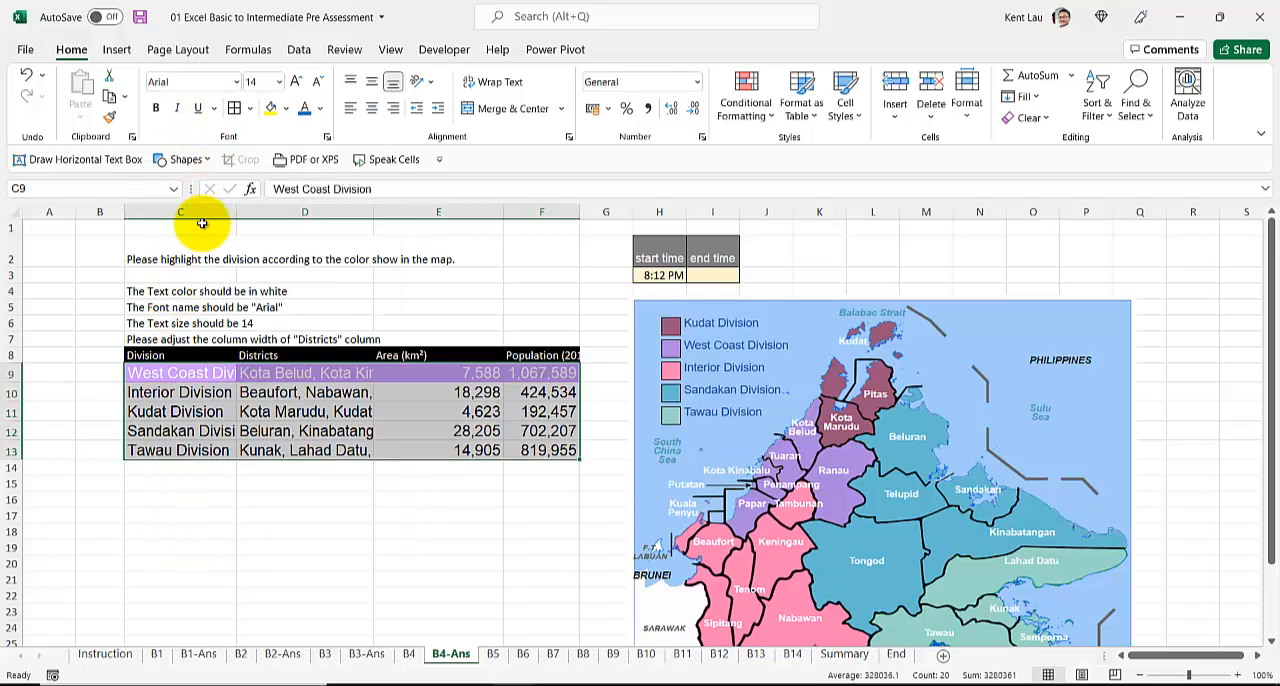
click(320, 108)
click(302, 177)
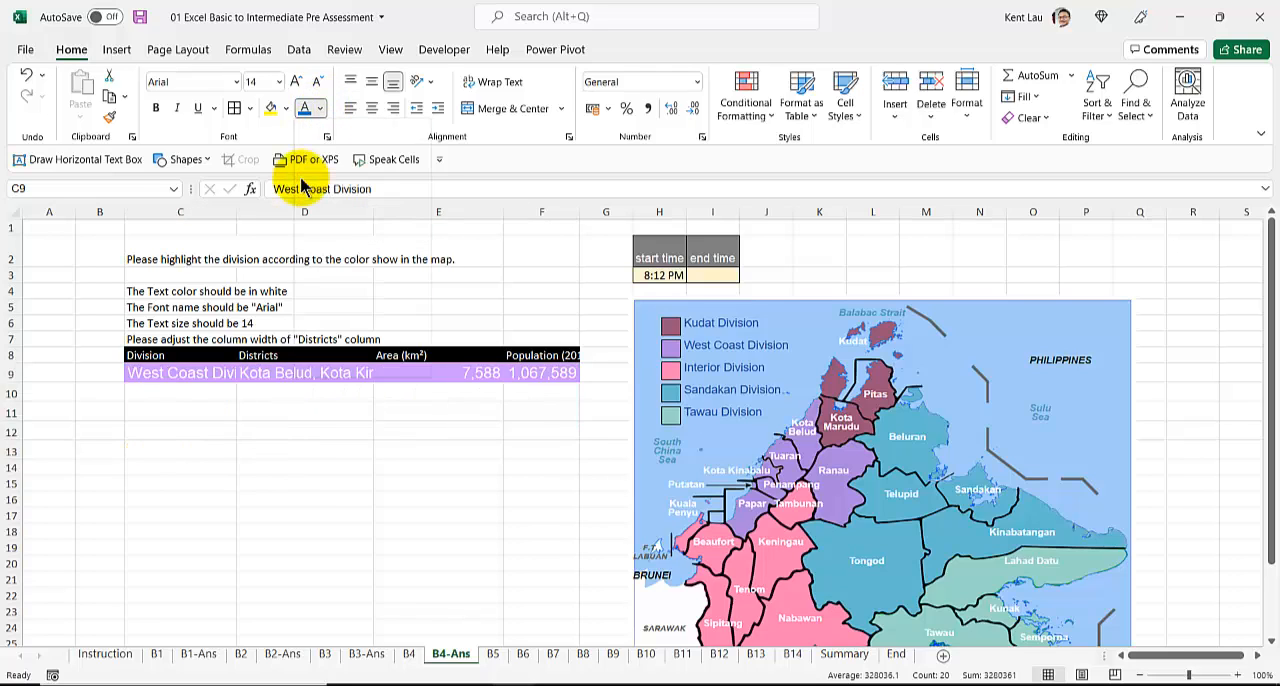
Step: Widen the Districts column to fit its longest entry
double_click(376, 211)
drag(745, 211, 730, 211)
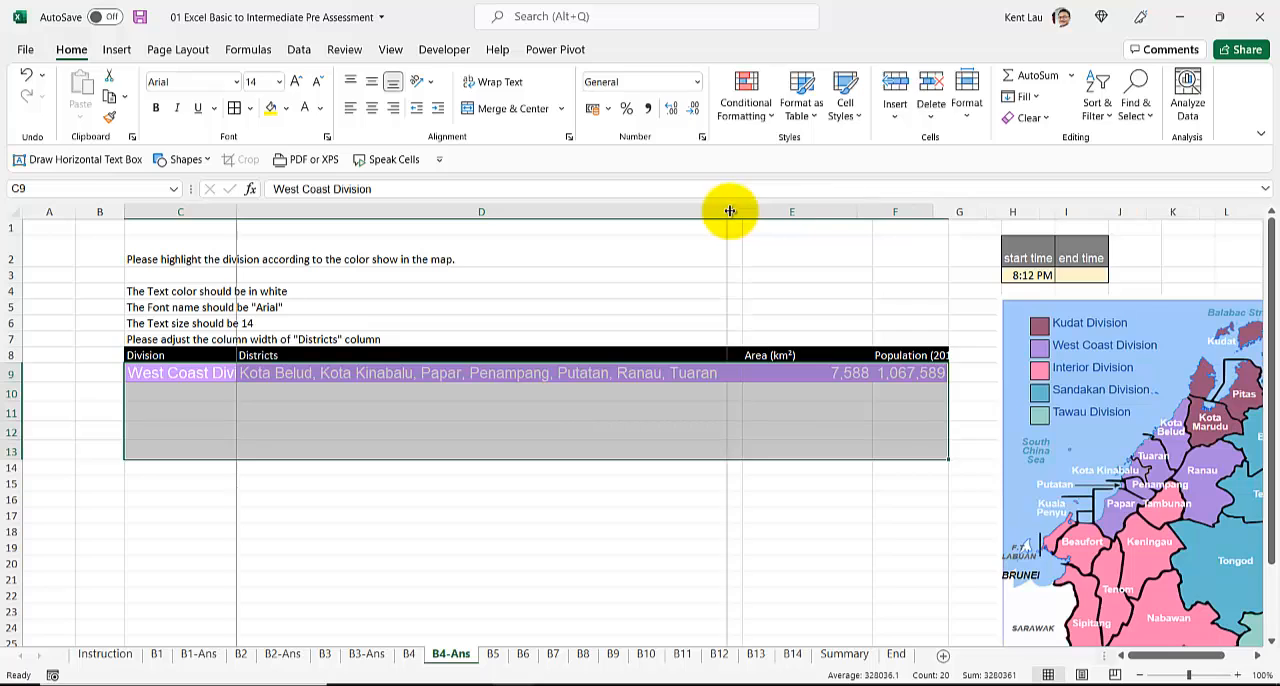
click(657, 210)
double_click(728, 212)
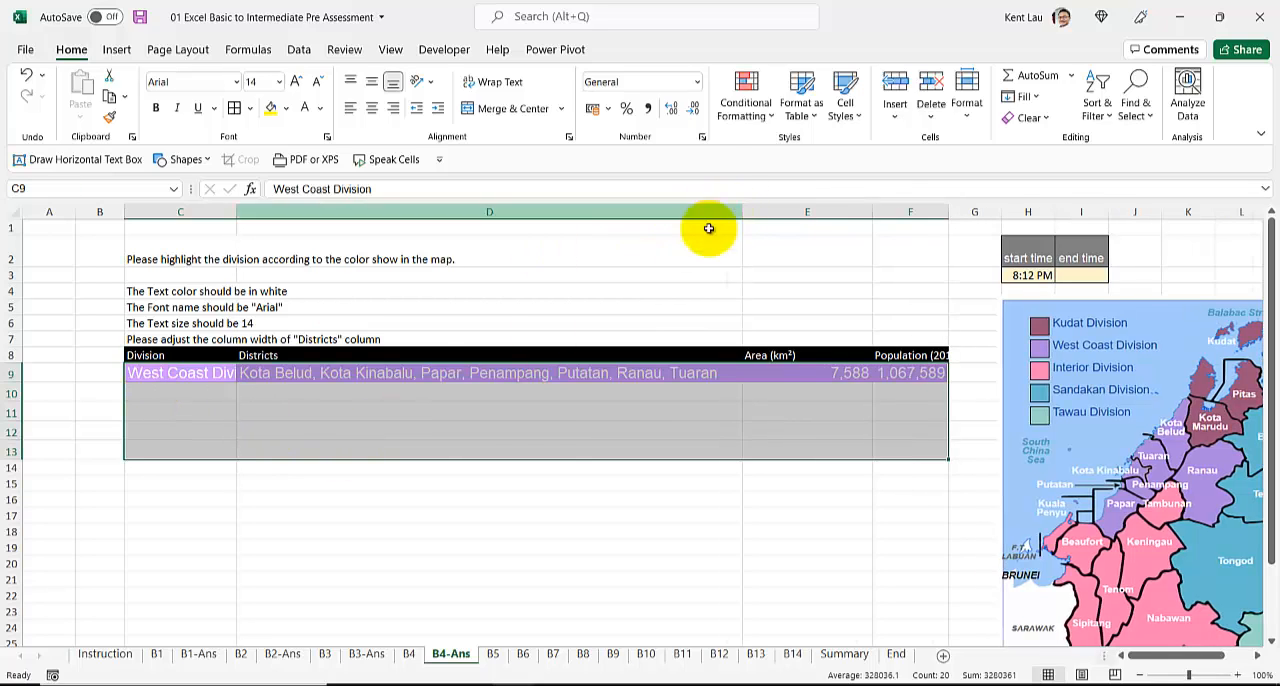
Step: Set the text of the Interior to Tawau rows, C10 to F13, to the automatic black color
click(168, 395)
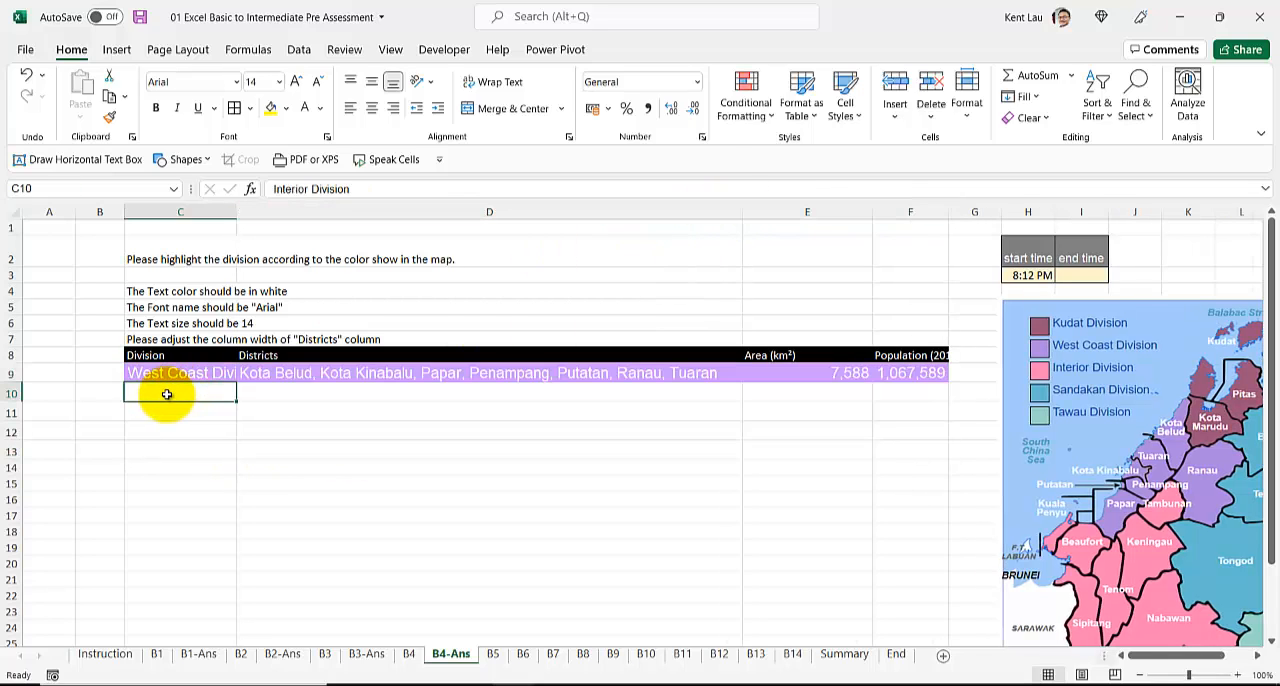
drag(167, 394, 866, 449)
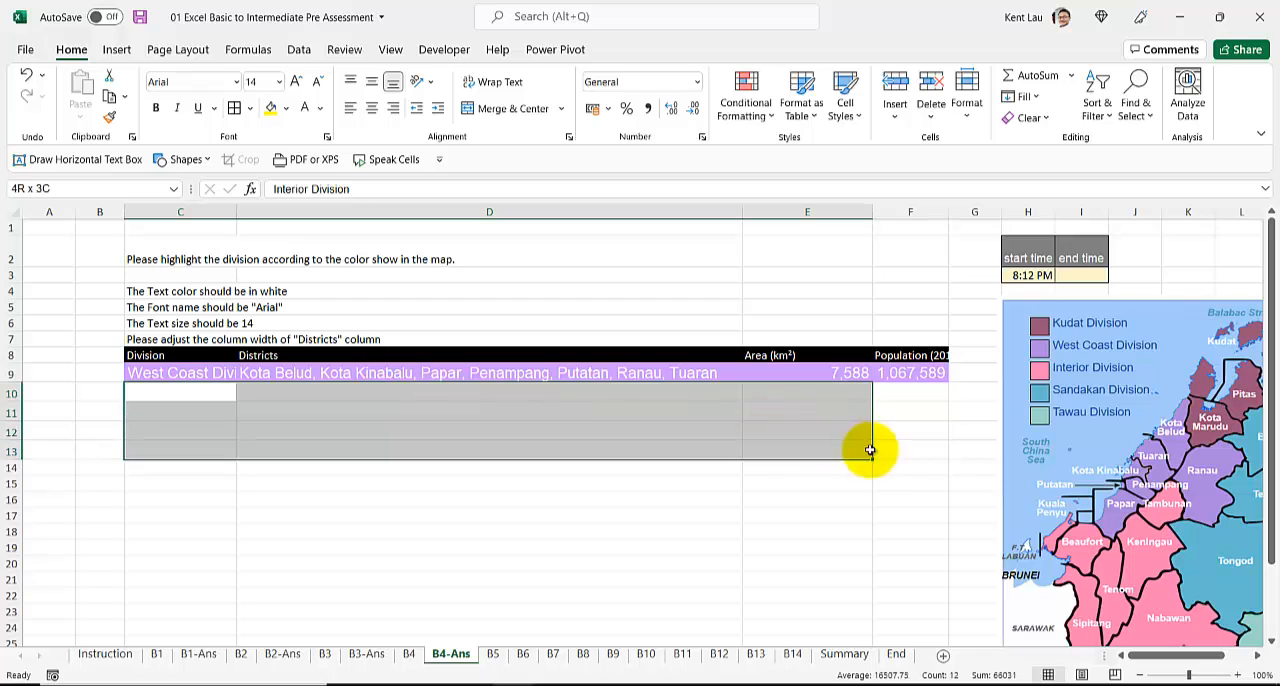
click(320, 115)
click(321, 128)
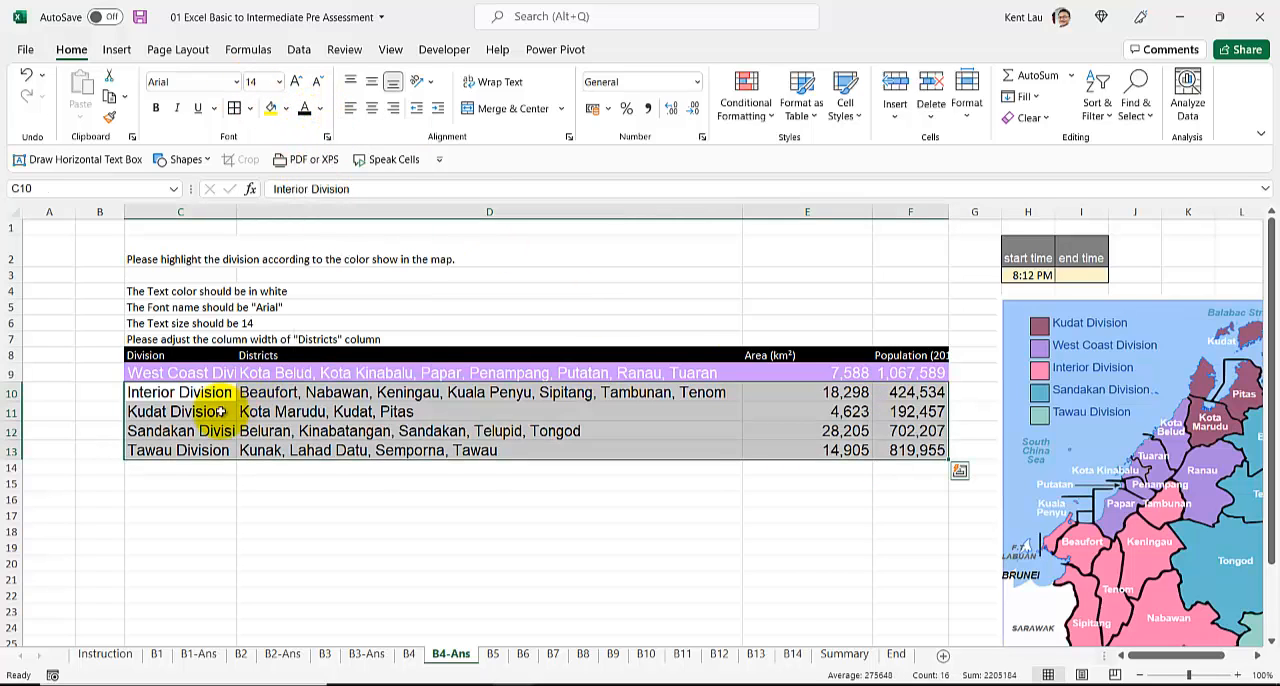
Step: Fill the Interior Division row, C10 to F10, with the recently used pink to match its color on the map
click(192, 405)
click(194, 393)
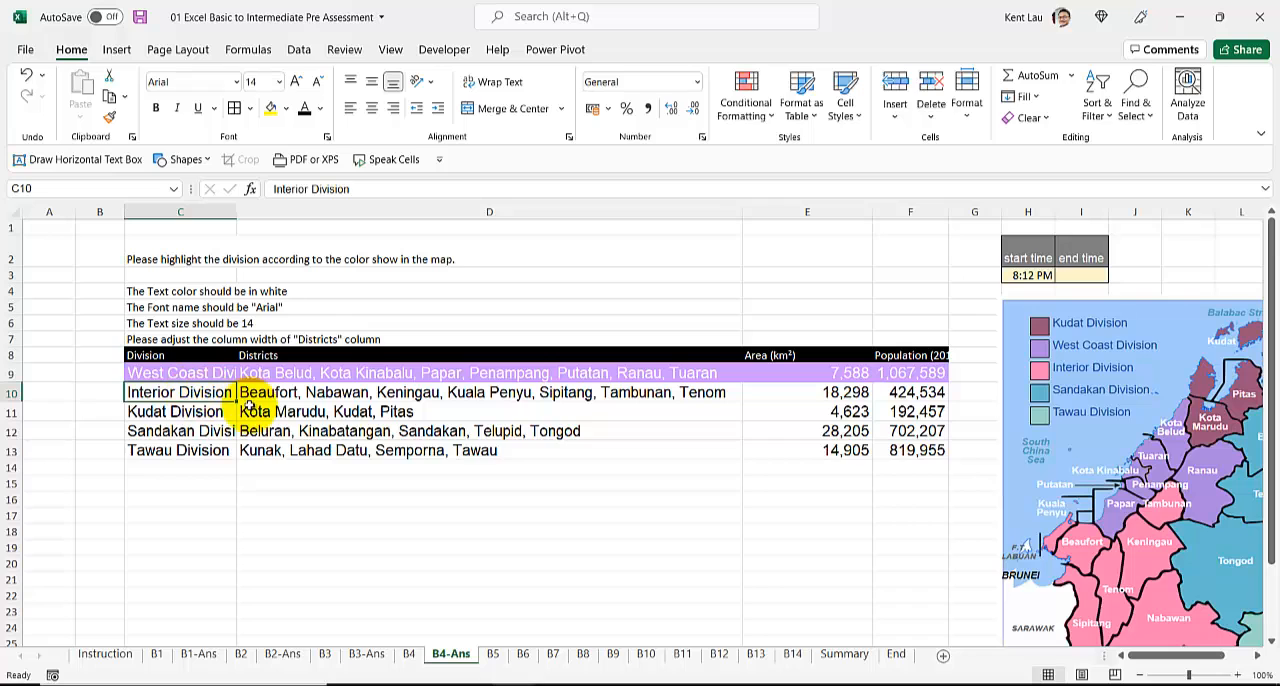
click(1087, 546)
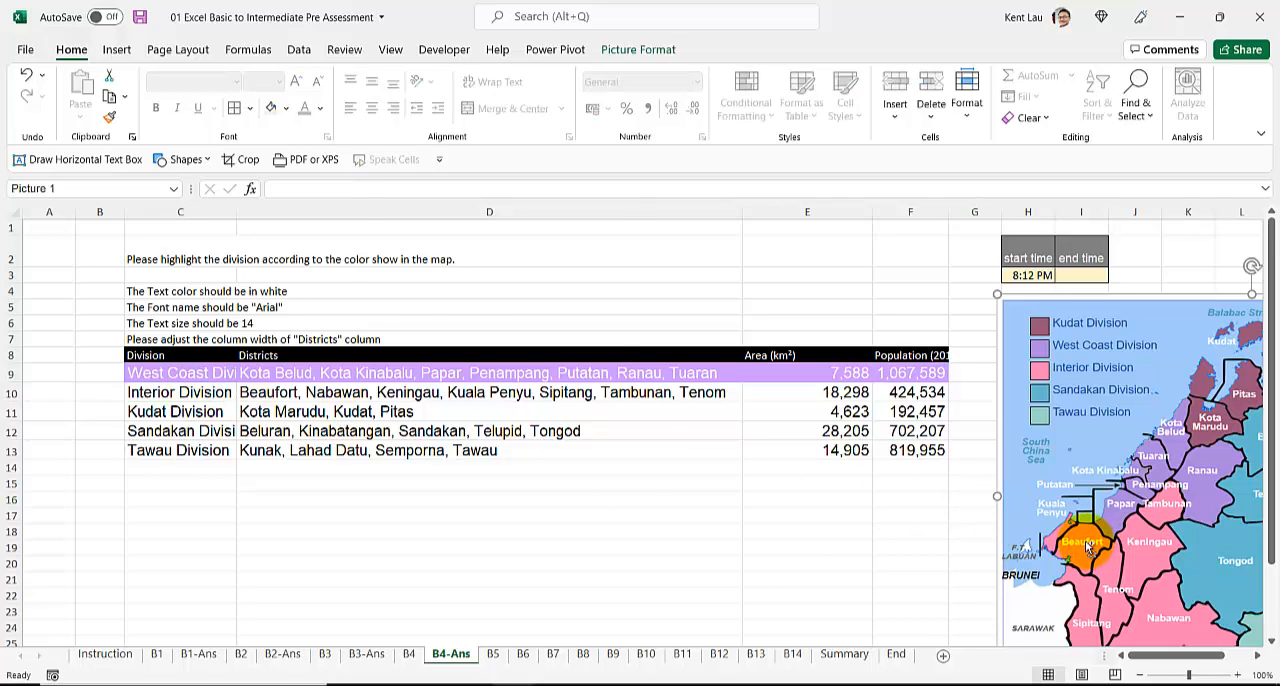
scroll(1087, 546, down, 1)
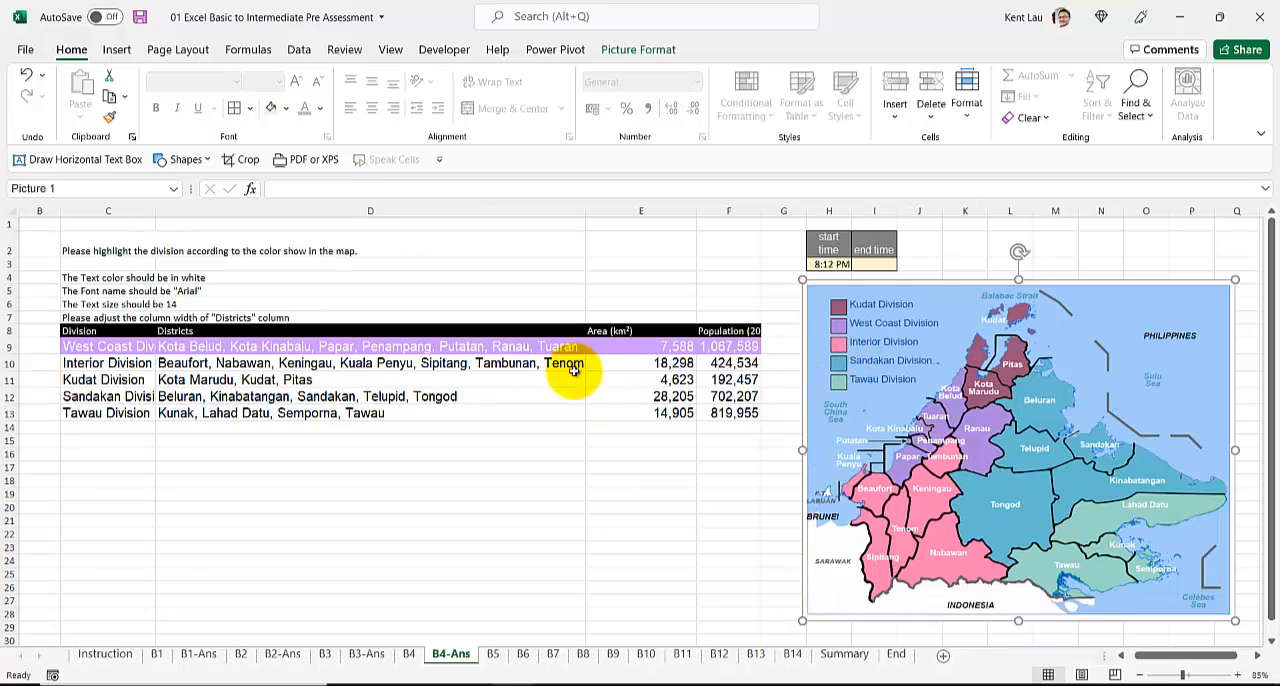
drag(100, 364, 742, 363)
click(287, 109)
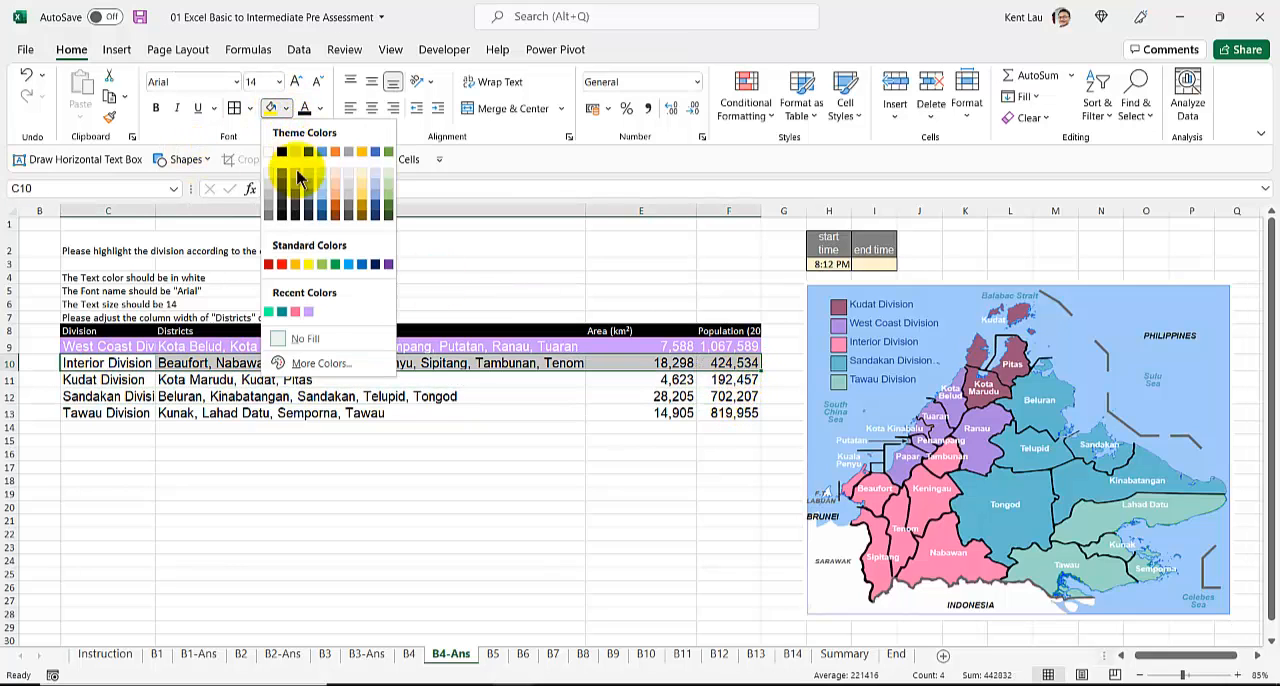
click(296, 316)
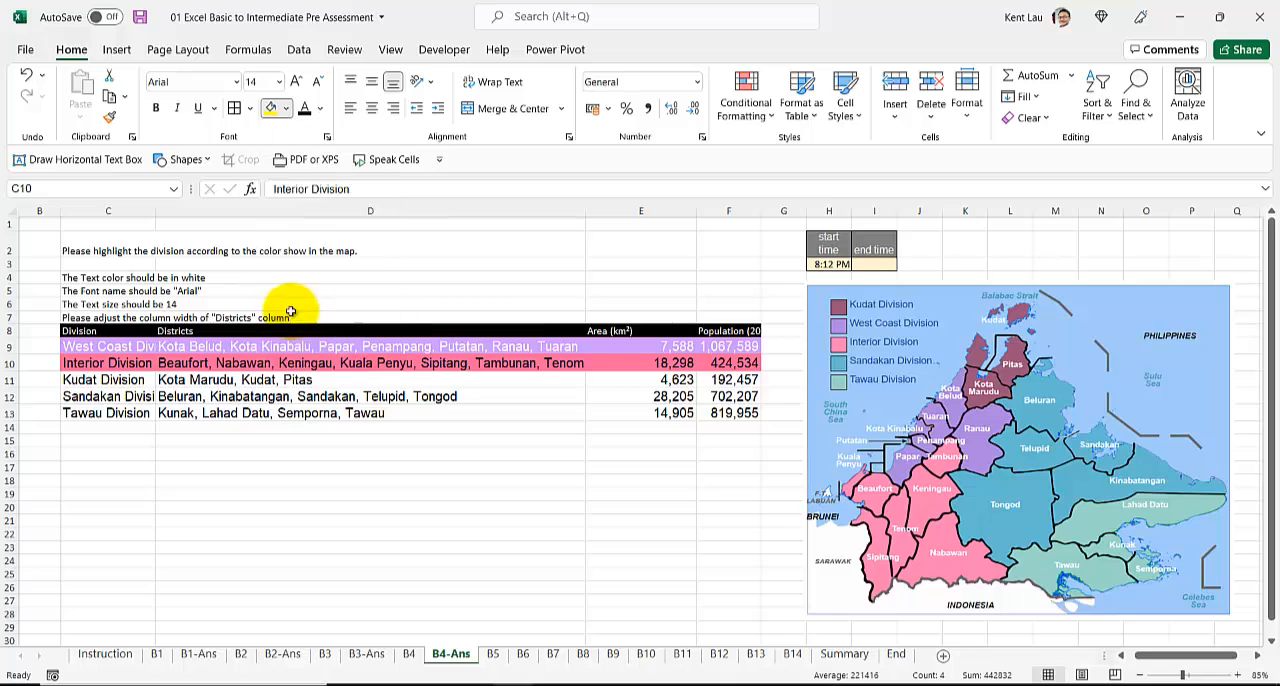
Step: Fill the Kudat Division row, C11 to F11, with dark brown from the theme colors
drag(85, 380, 728, 381)
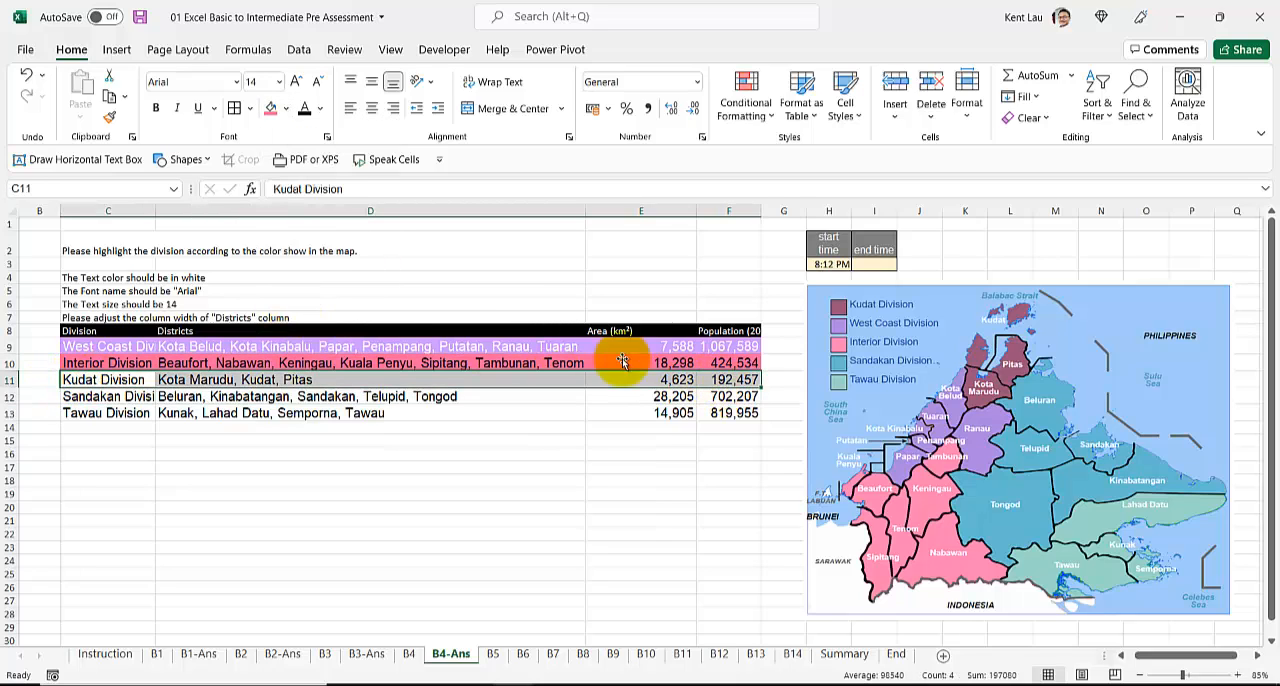
click(287, 109)
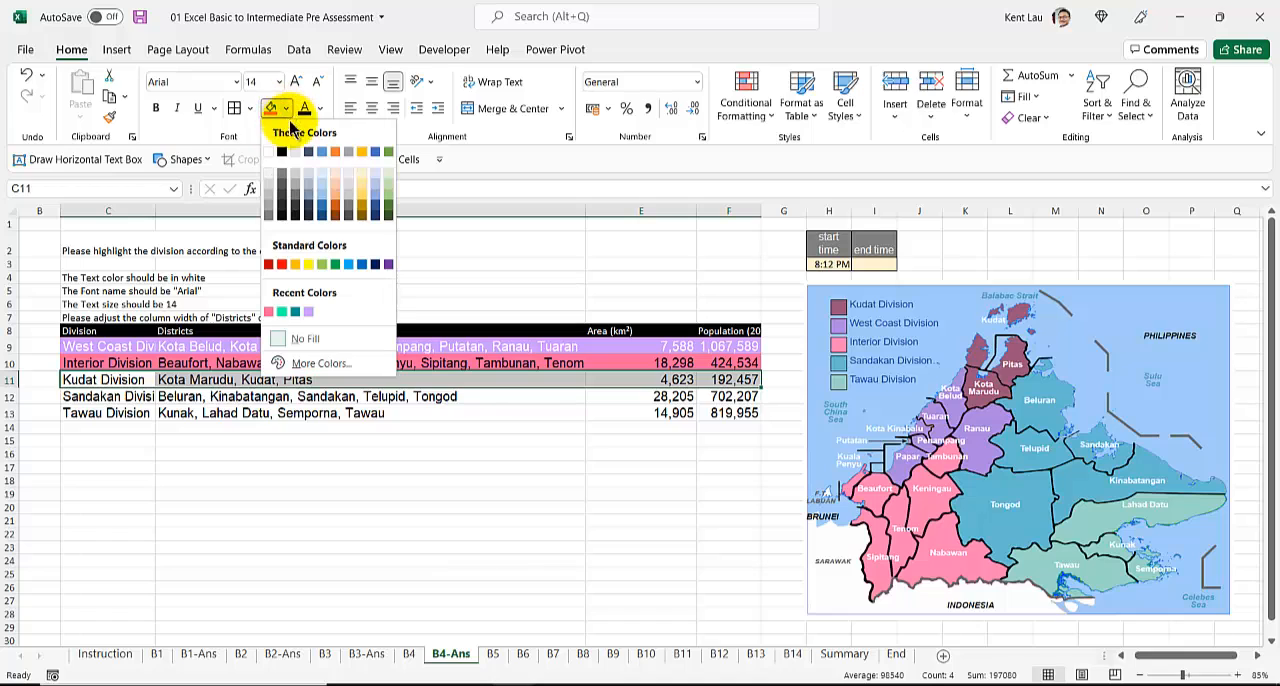
click(335, 214)
Step: Fill the Sandakan Division row, C12 to F12, with a custom green
click(166, 397)
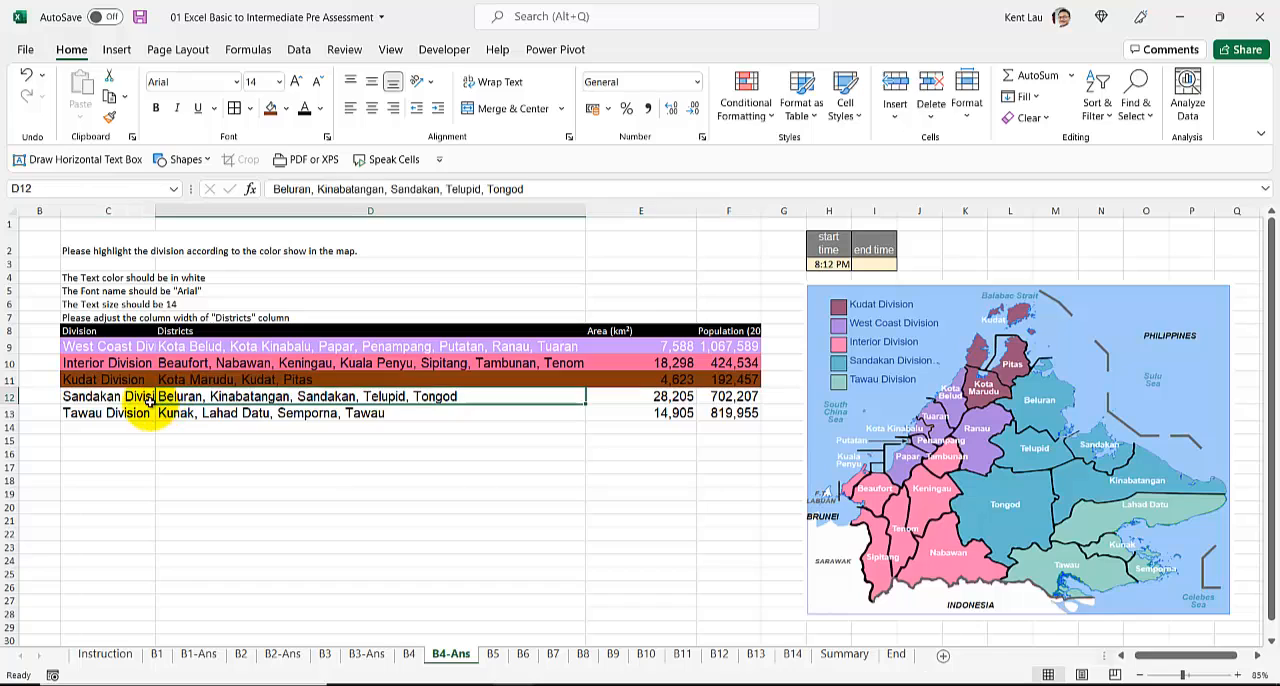
click(130, 398)
drag(135, 398, 730, 398)
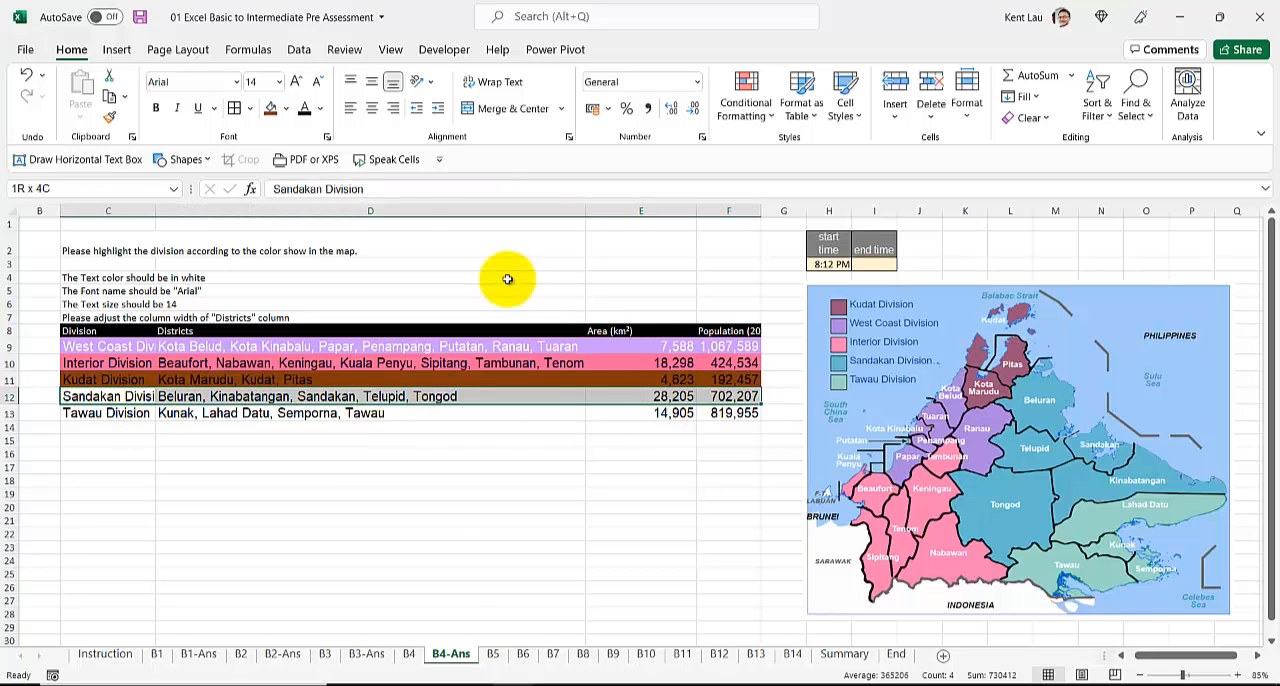
click(287, 110)
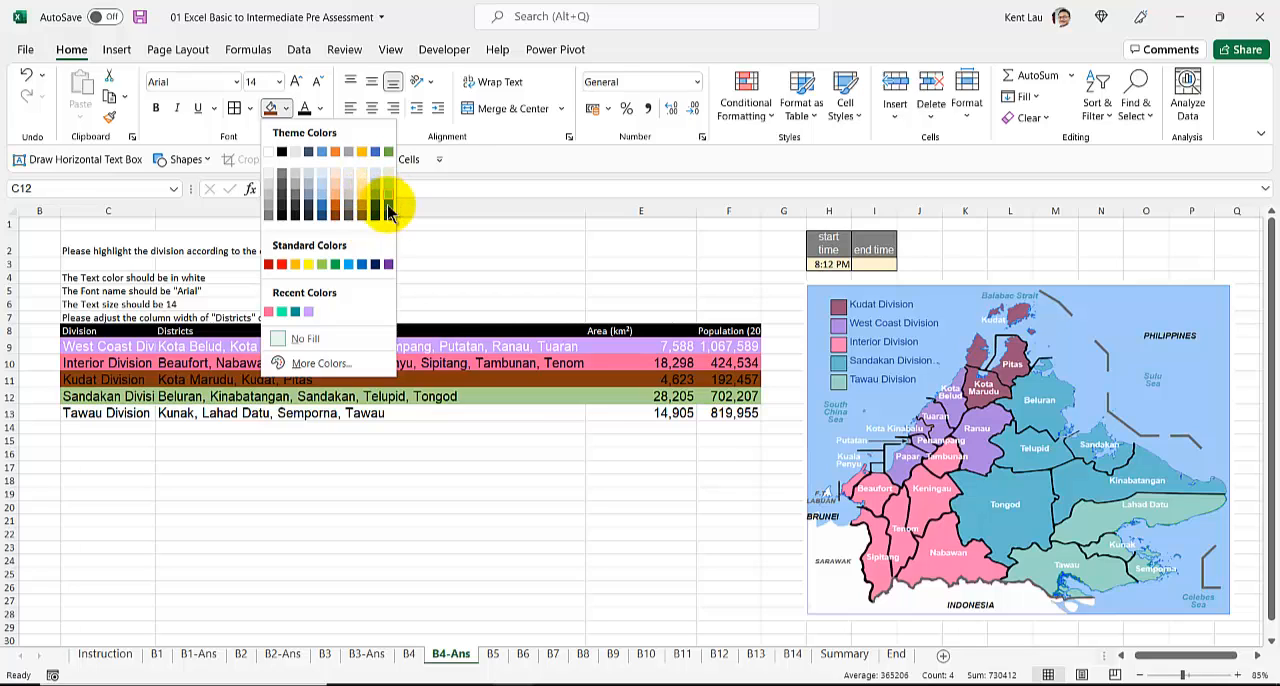
click(312, 363)
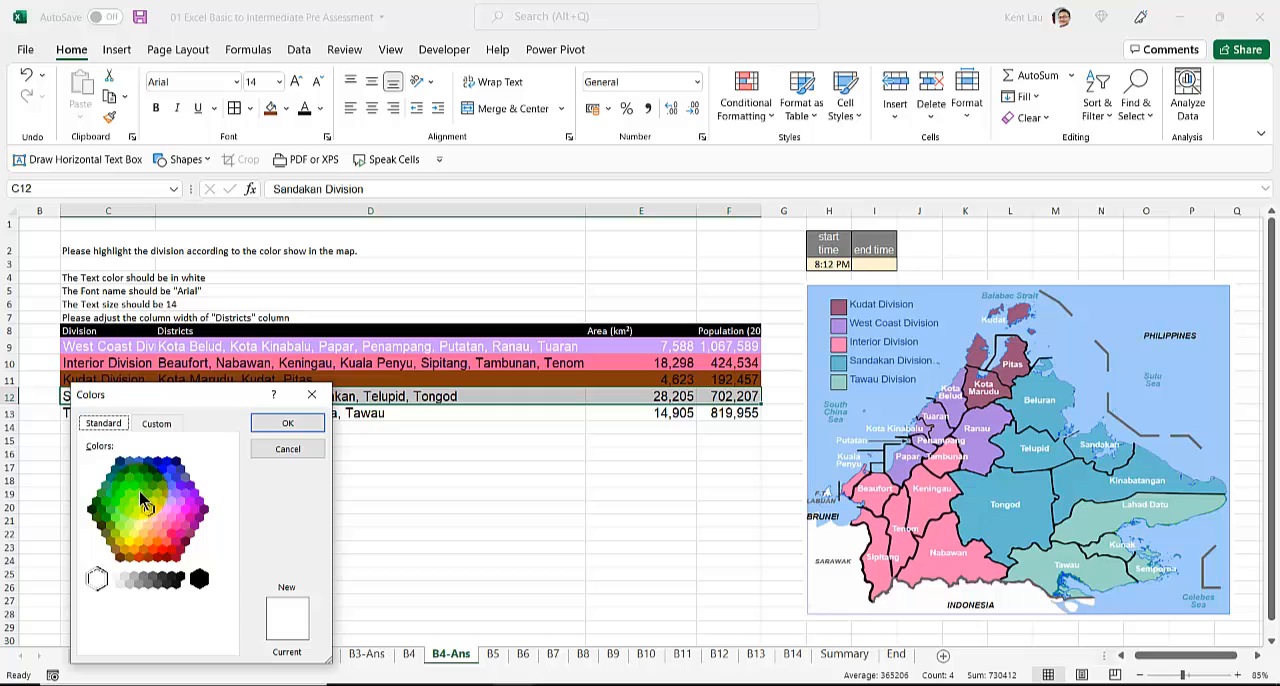
click(158, 425)
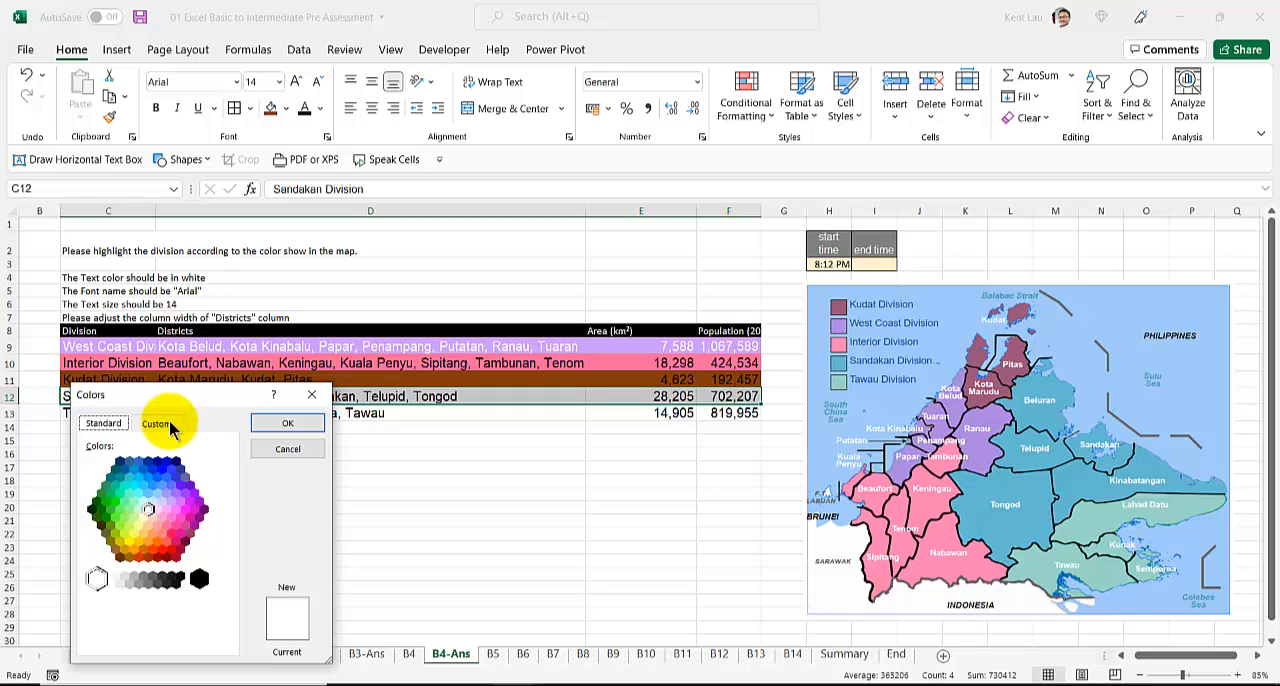
click(140, 468)
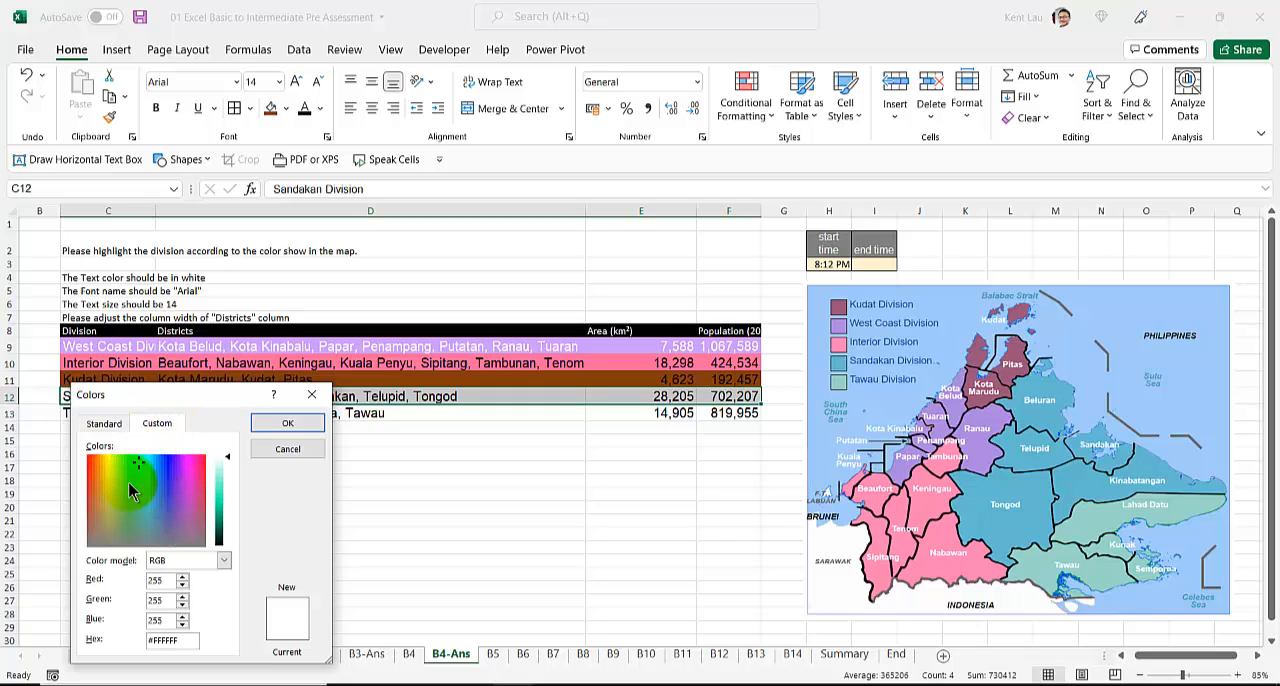
click(137, 499)
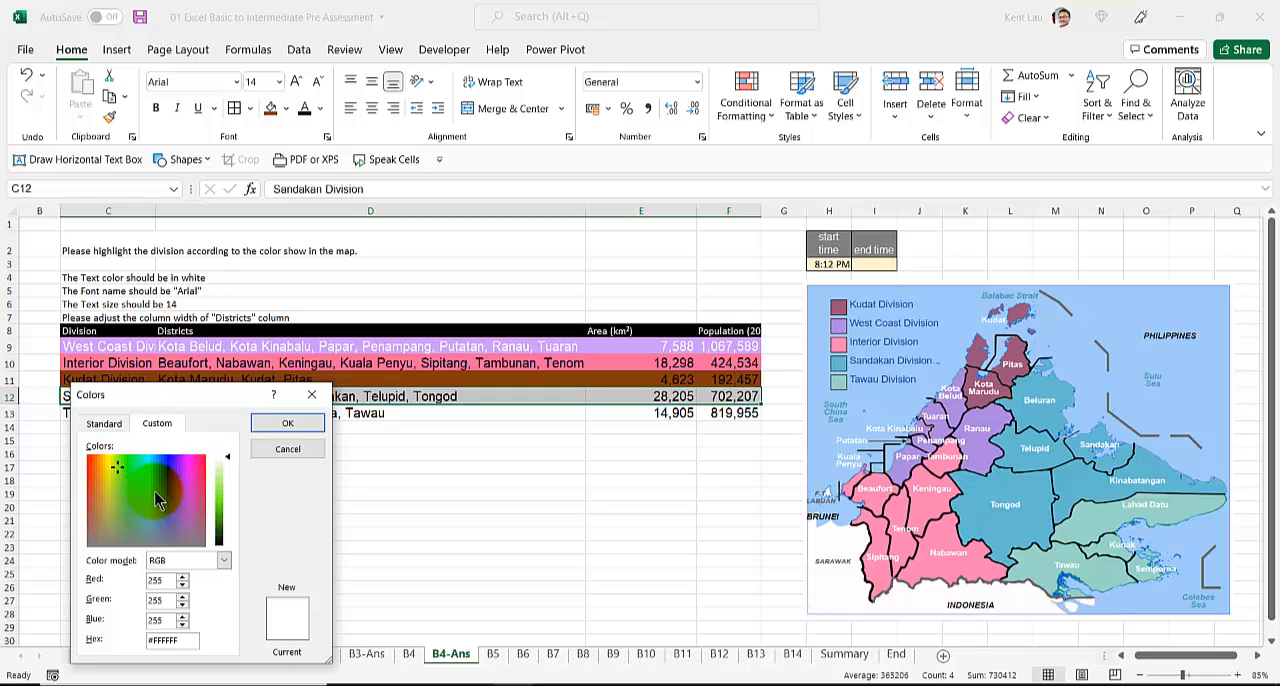
click(231, 503)
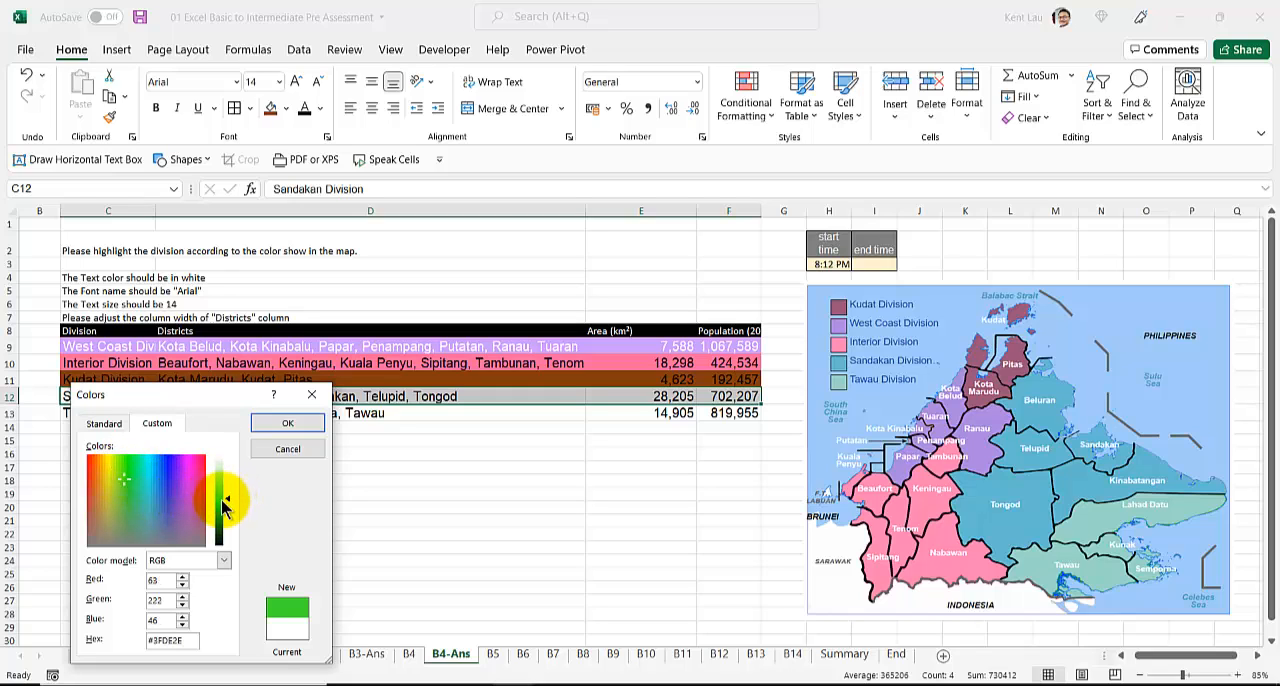
click(146, 463)
click(132, 499)
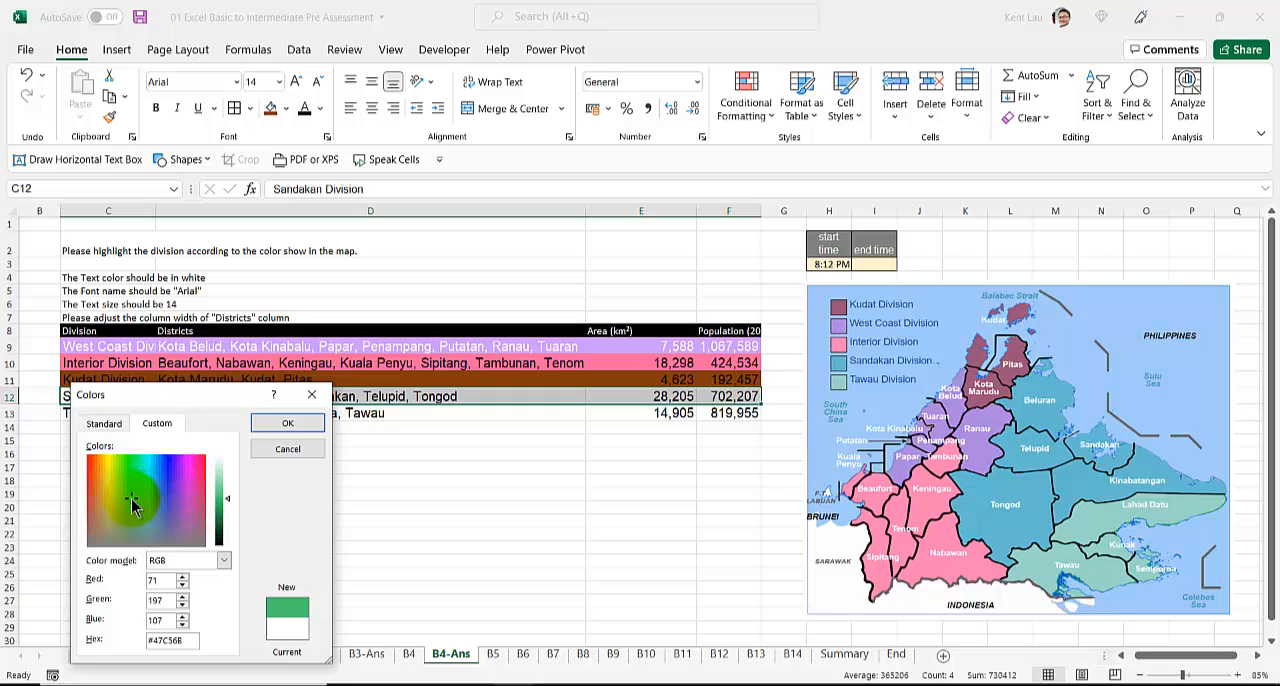
click(423, 466)
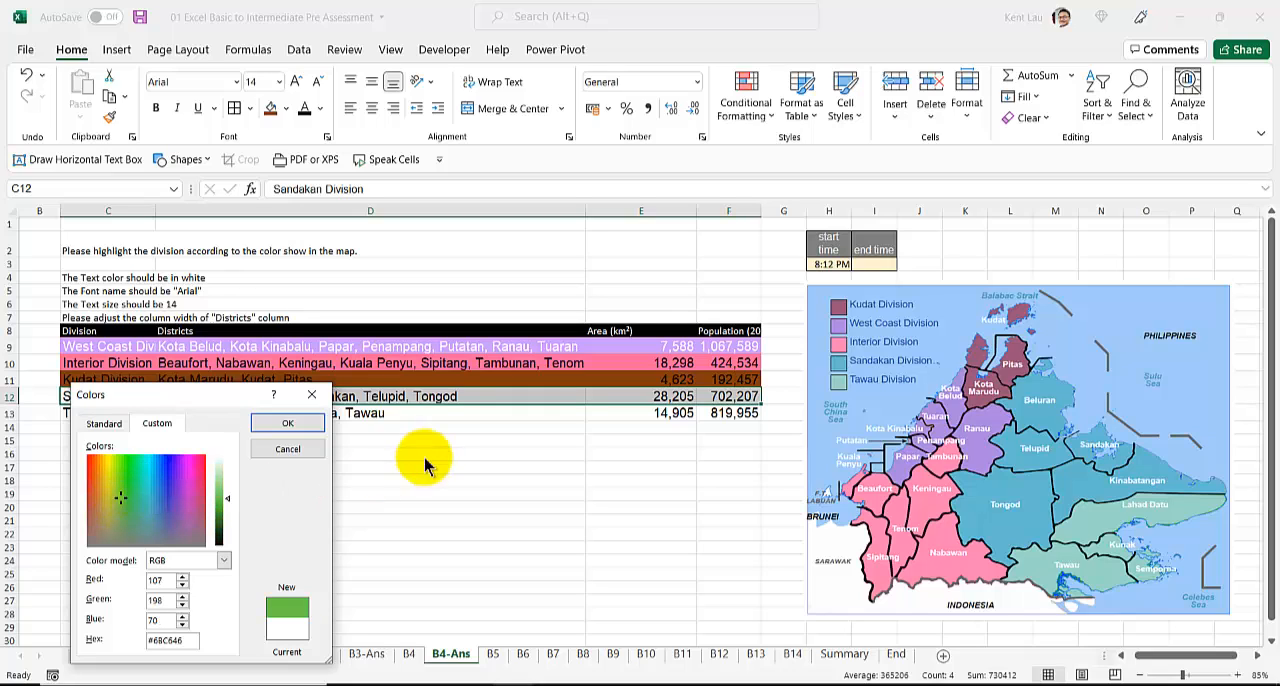
click(147, 478)
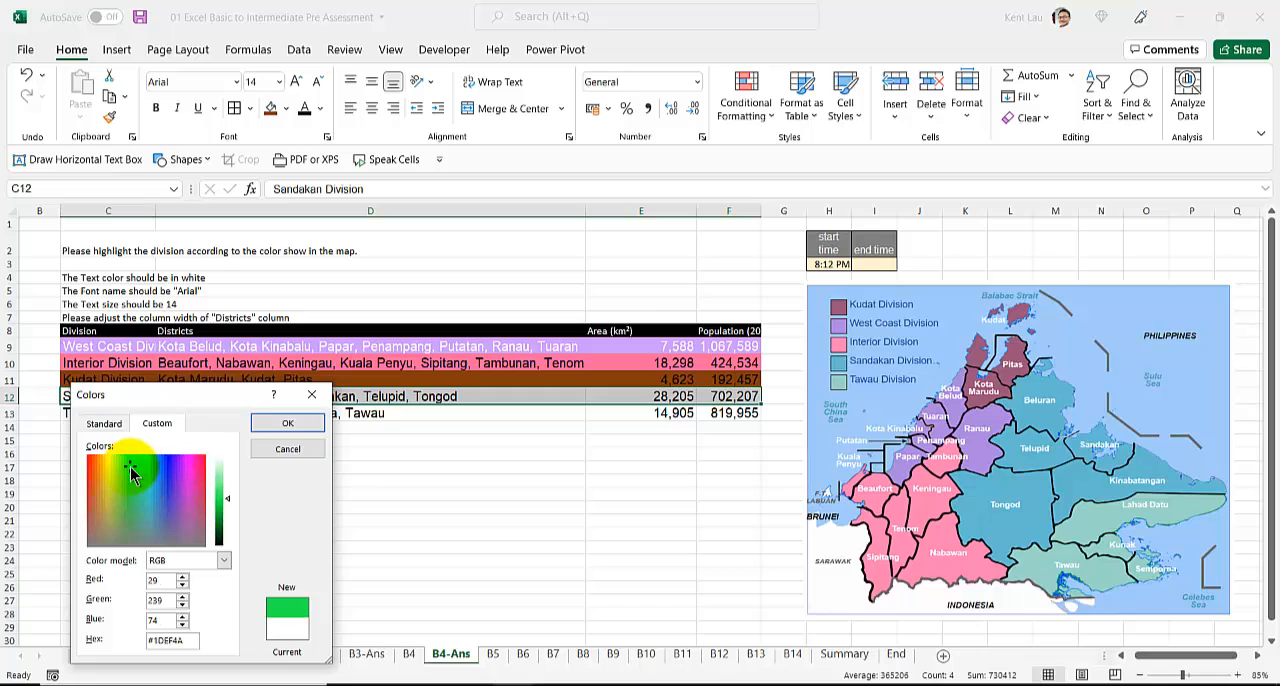
click(285, 424)
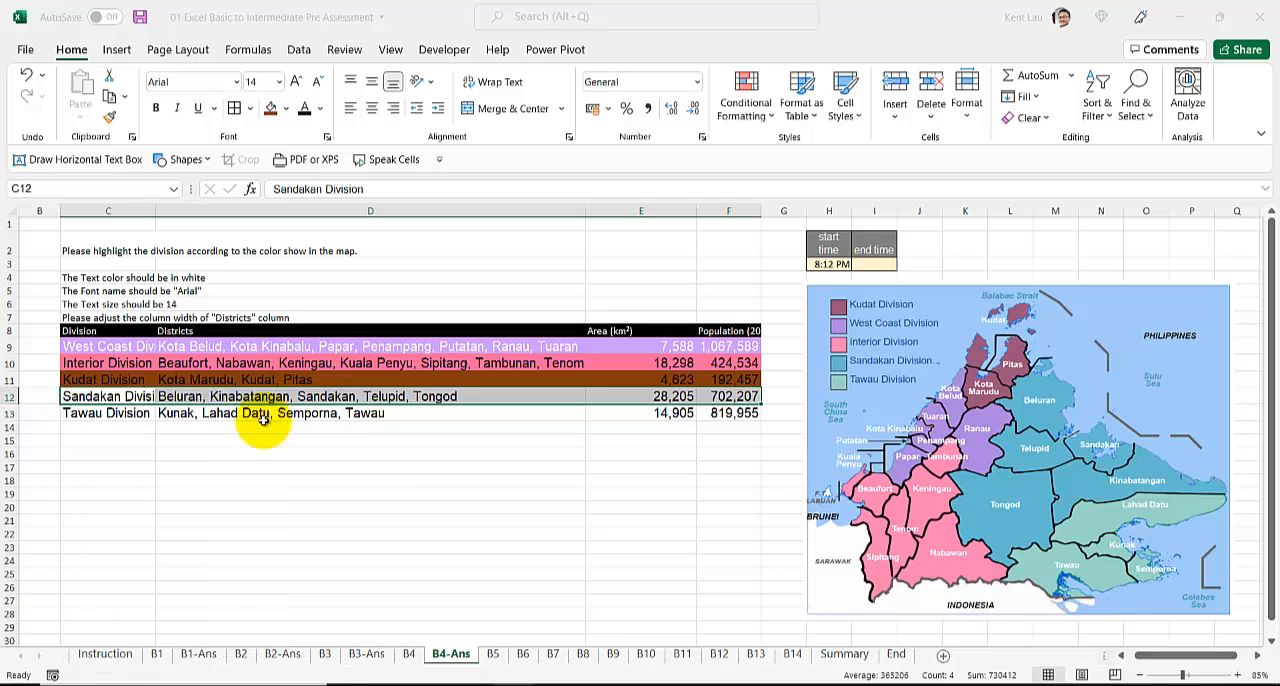
Step: Fill the Tawau Division row, C13 to F13, with a light green from the theme colors
click(140, 413)
drag(140, 413, 690, 408)
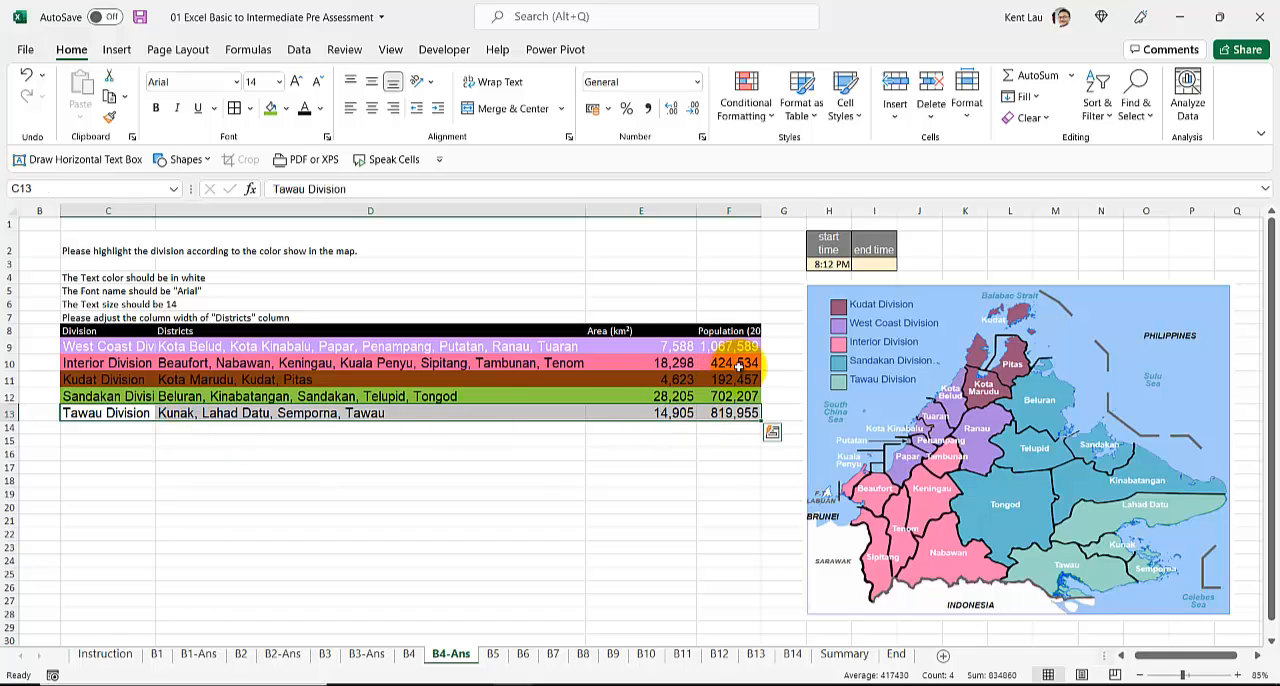
click(286, 108)
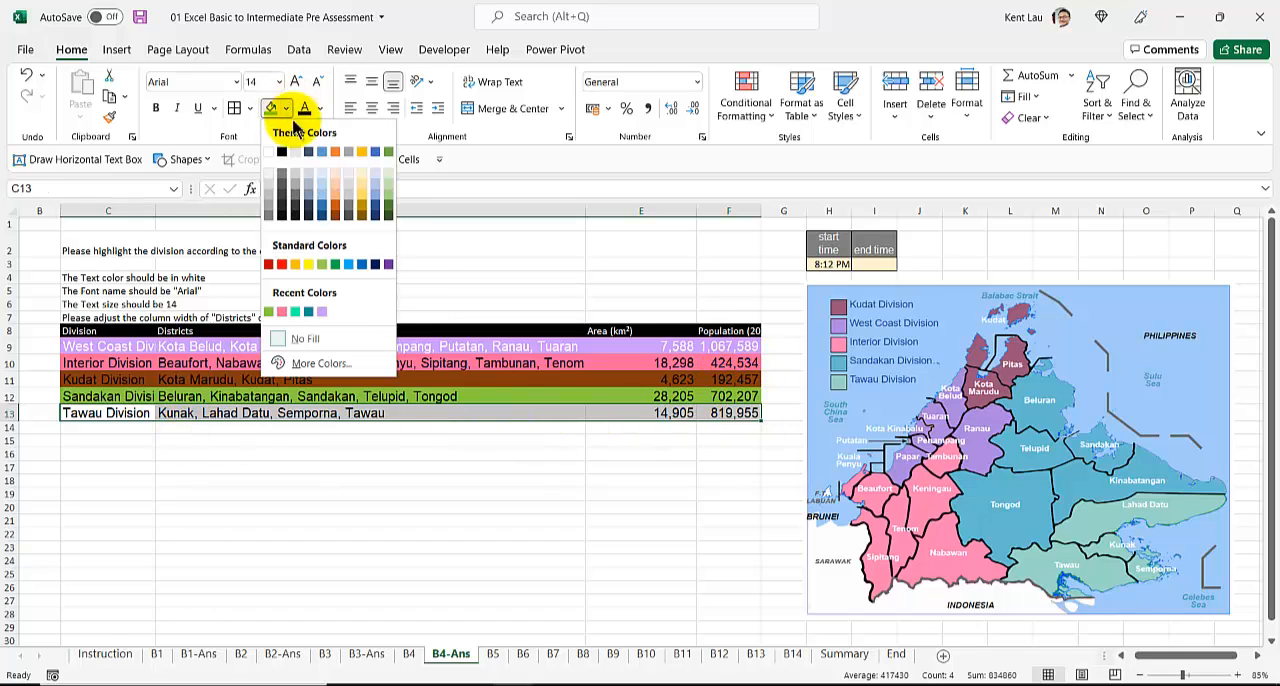
click(388, 173)
click(270, 394)
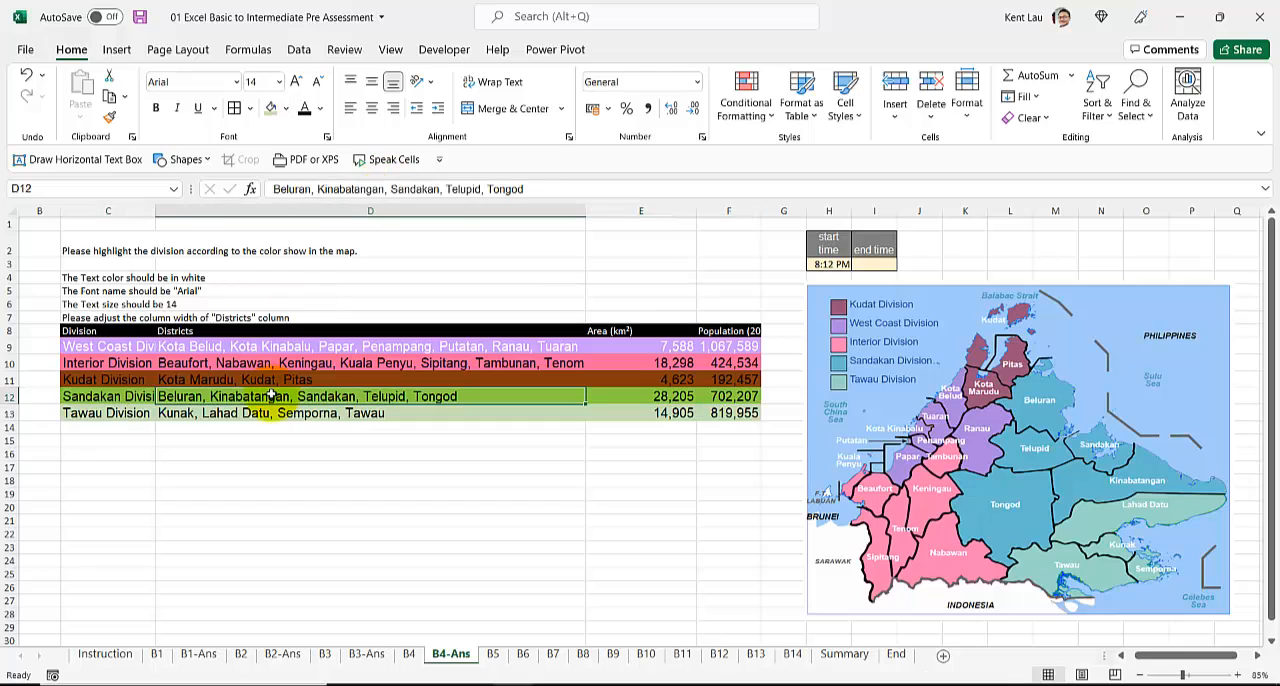
click(286, 108)
click(225, 423)
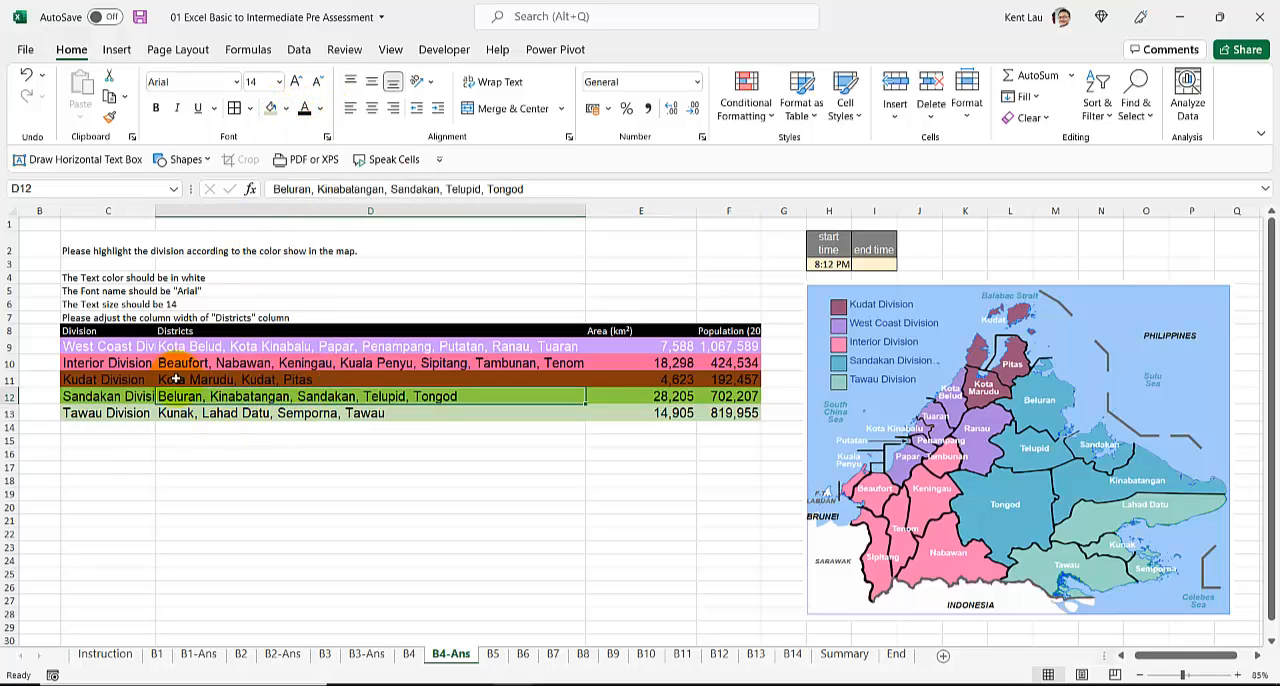
Step: Set the text of all five division rows, C9 to F13, to white
click(166, 367)
click(124, 352)
drag(124, 352, 708, 413)
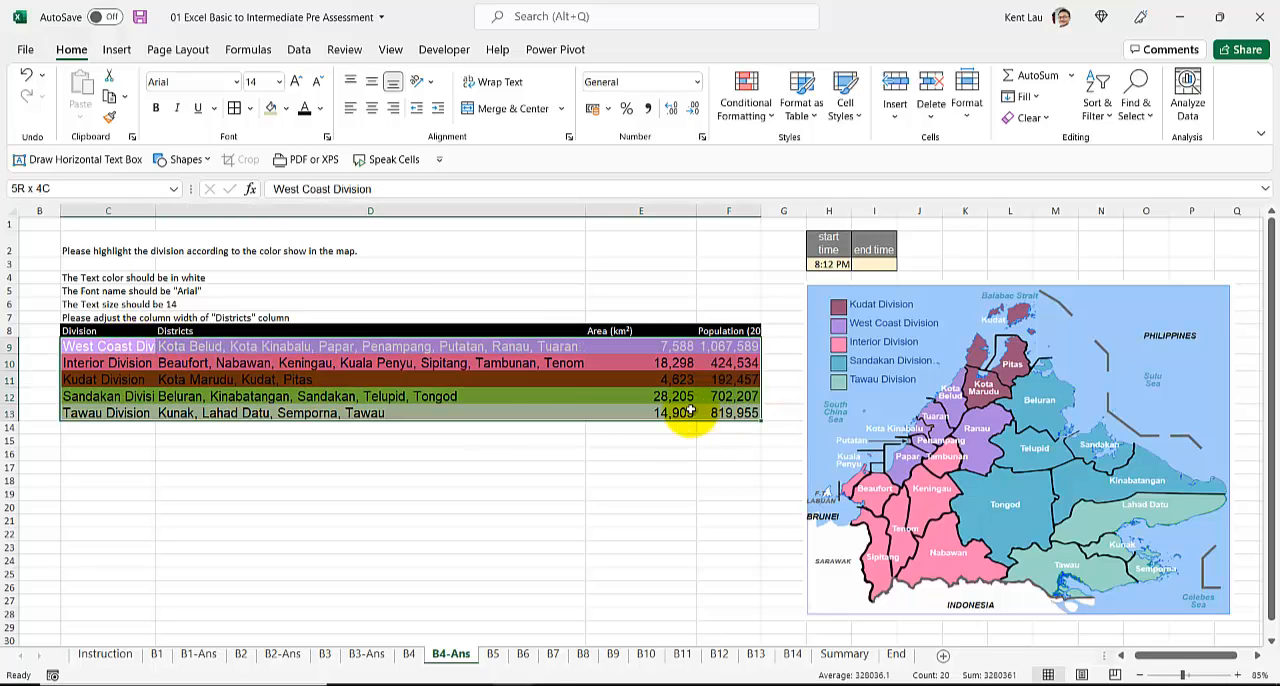
click(320, 108)
click(304, 175)
click(334, 457)
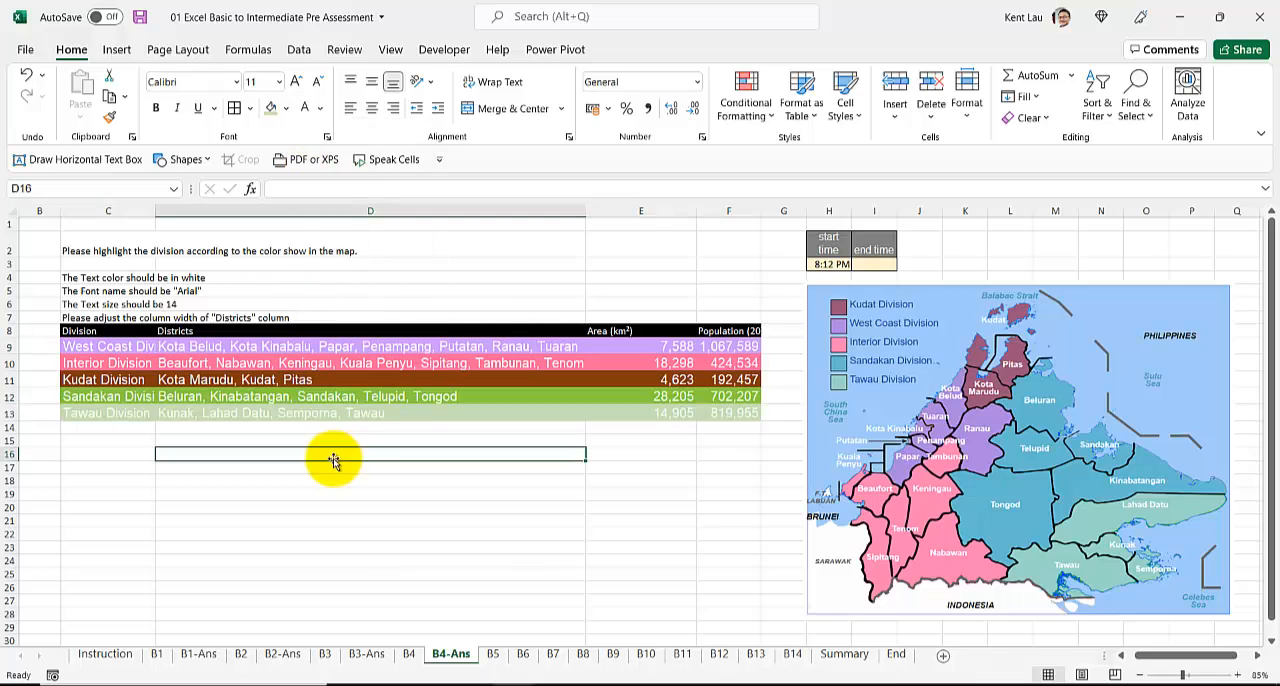
Step: Shift the division map slightly and record the current time, 8:14 PM, as the end time in I3
click(866, 352)
click(868, 266)
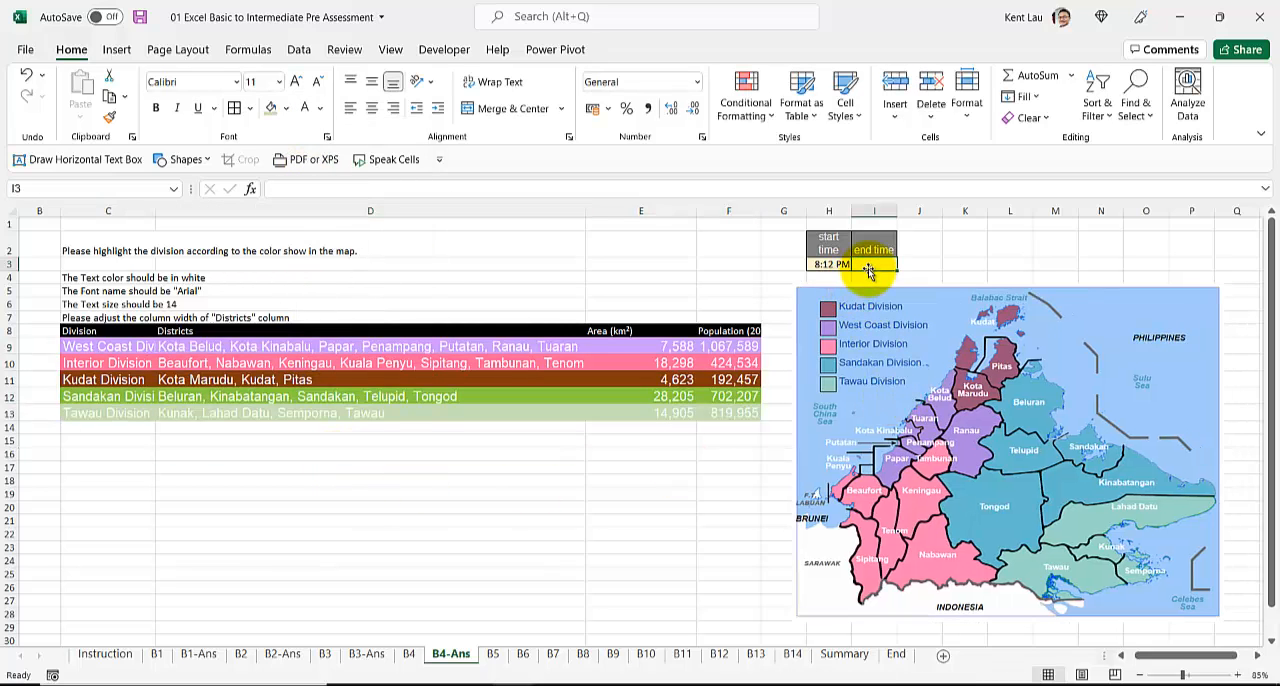
key(ctrl+shift+semicolon)
key(Return)
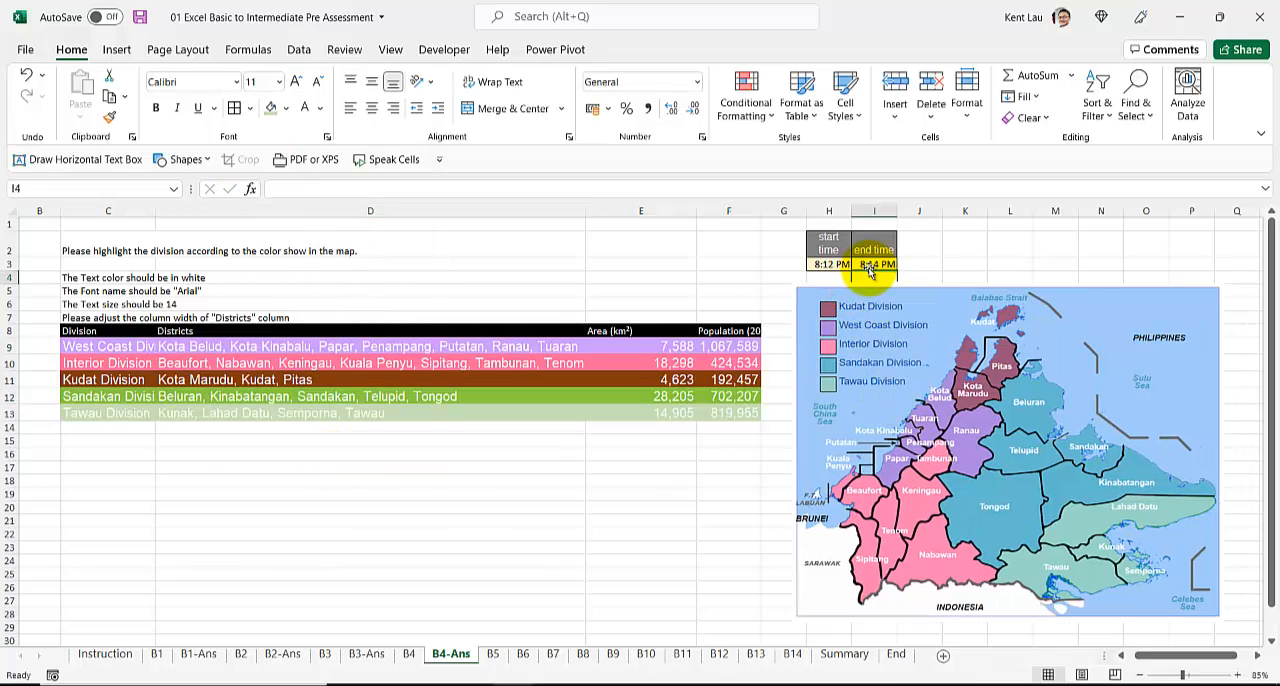
Step: Duplicate the B5 sheet directly after itself and name the copy B5-Ans
click(492, 654)
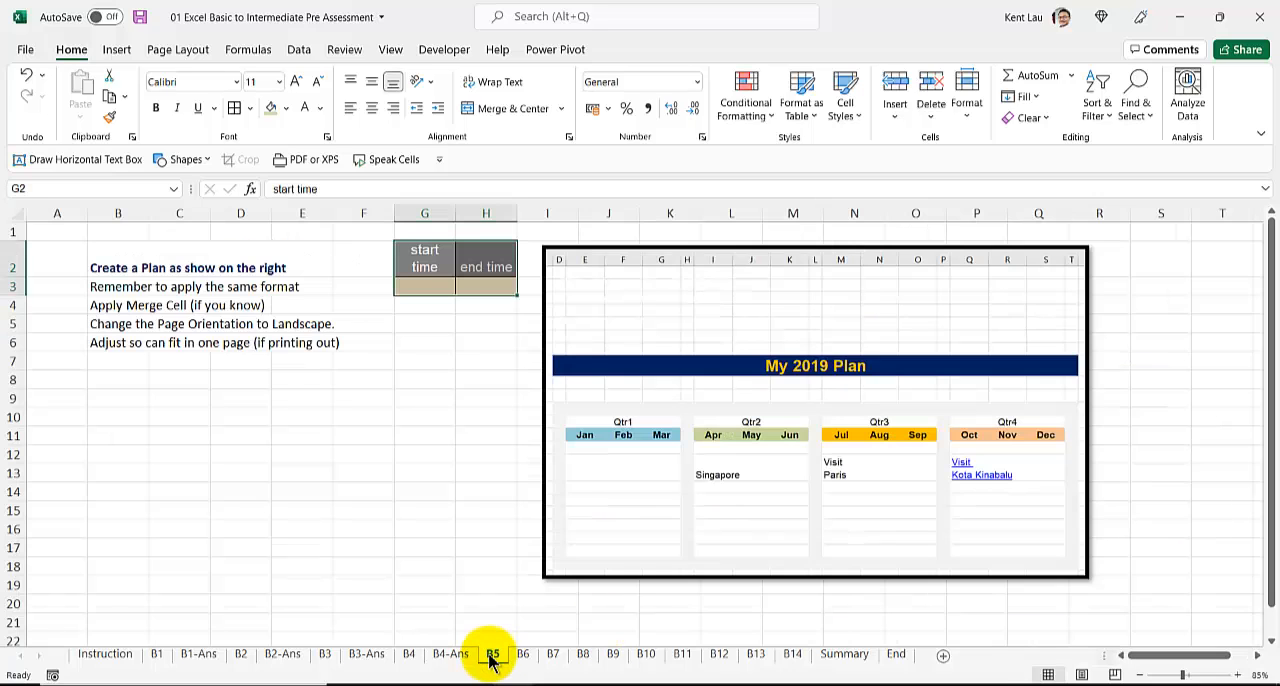
ctrl+drag(514, 662, 517, 659)
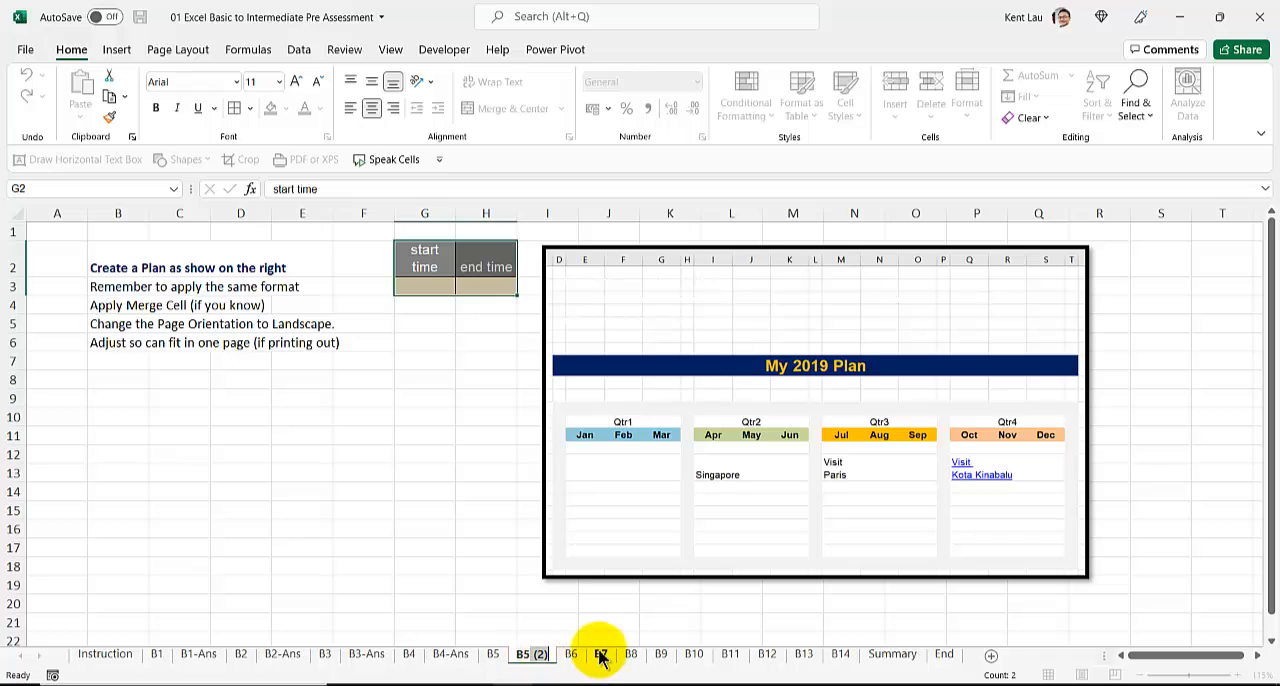
text(B5-Ans)
key(Return)
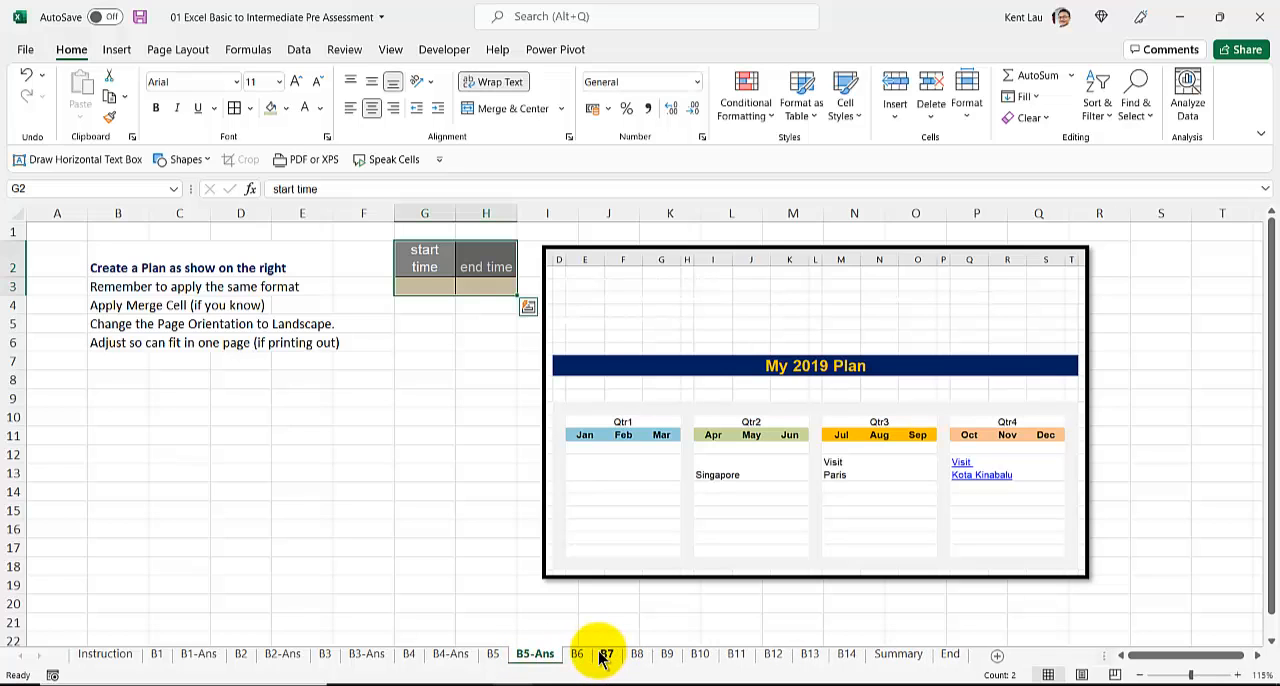
Step: Enter 8:15 PM as the start time in G3 of B5-Ans
click(435, 287)
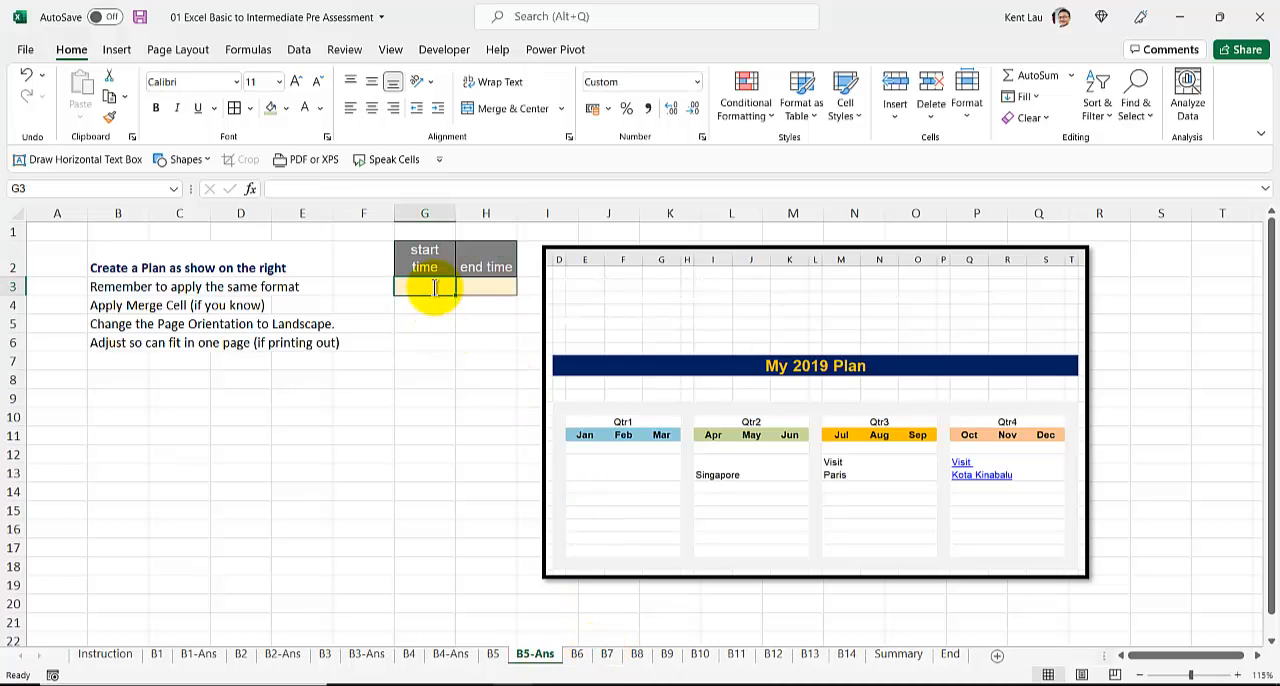
text(8:15 PM)
key(Return)
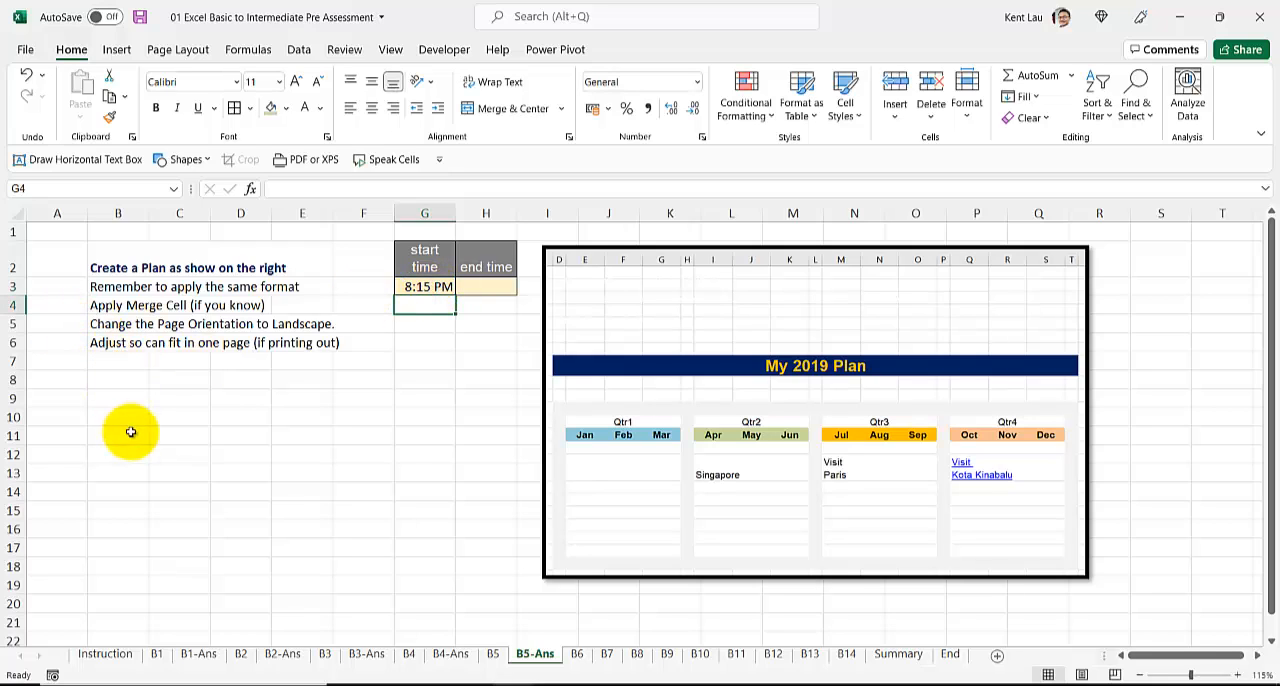
Step: Shrink the My 2019 Plan picture and move it farther right, to about columns L to S, freeing the space beside the instructions
click(745, 414)
drag(546, 247, 644, 324)
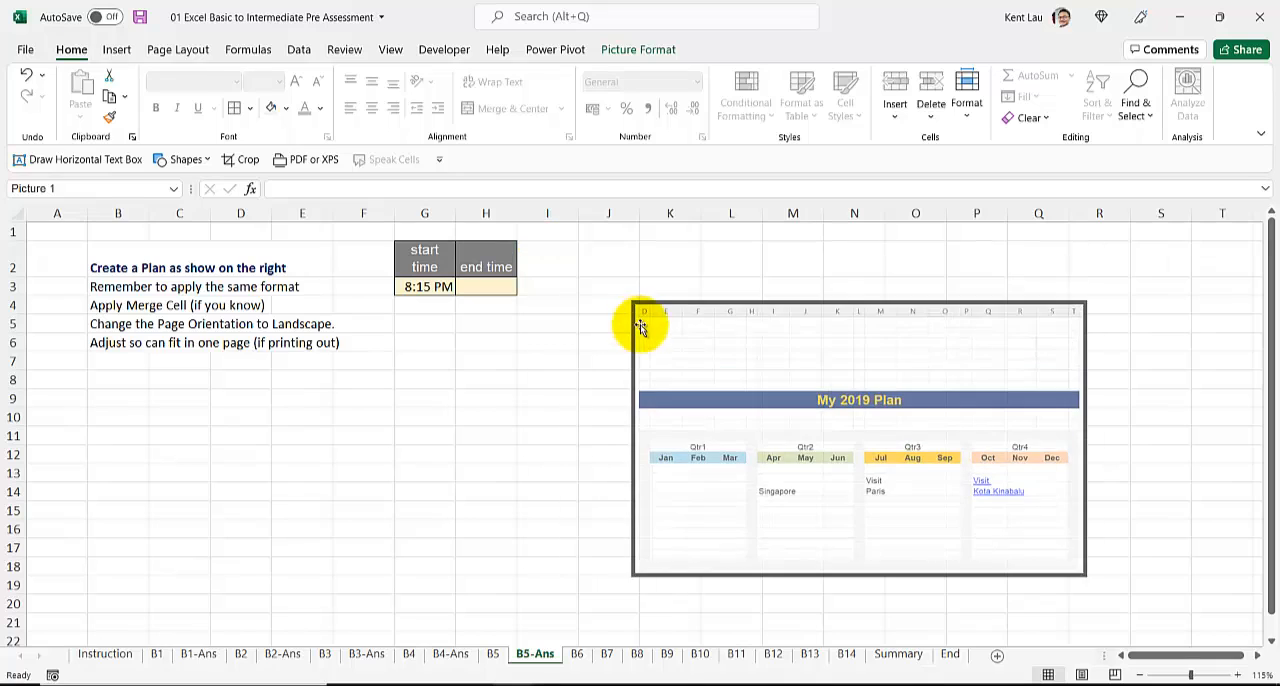
drag(966, 411, 1140, 330)
drag(911, 438, 852, 469)
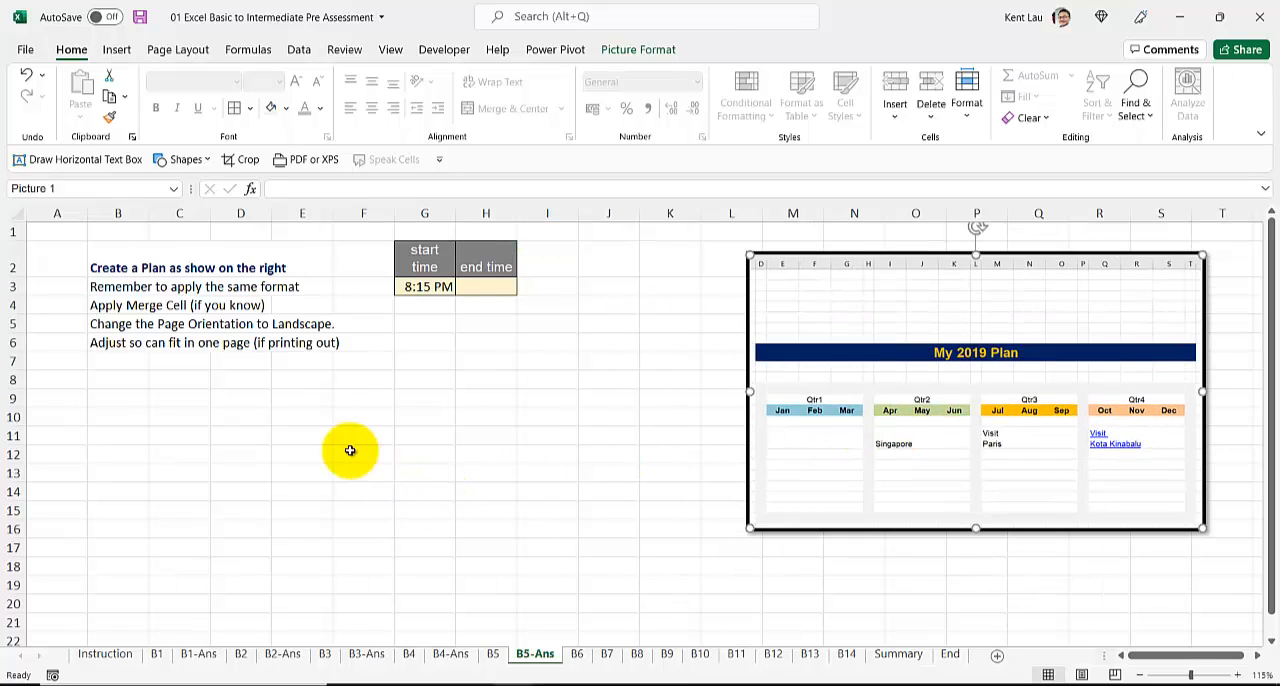
scroll(350, 455, down, 1)
scroll(350, 462, up, 1)
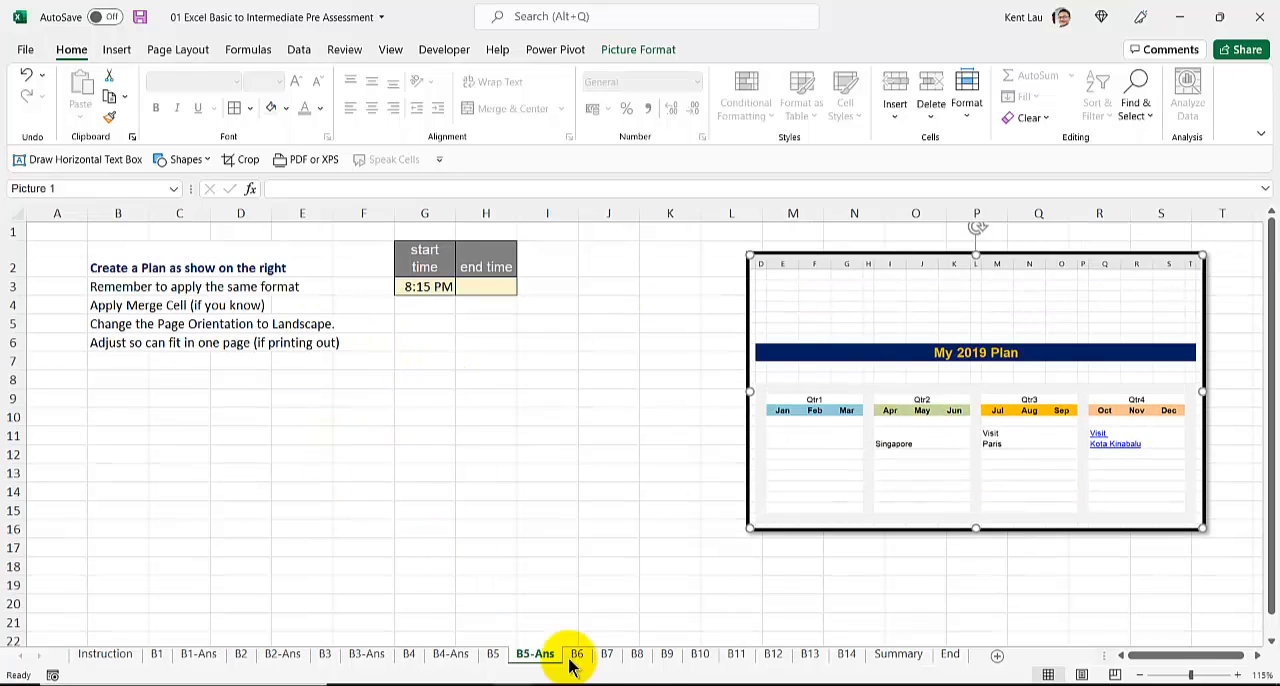
Step: Add a blank worksheet directly after B5-Ans and name it 2019Plan
click(997, 654)
key(ctrl+Page_Up)
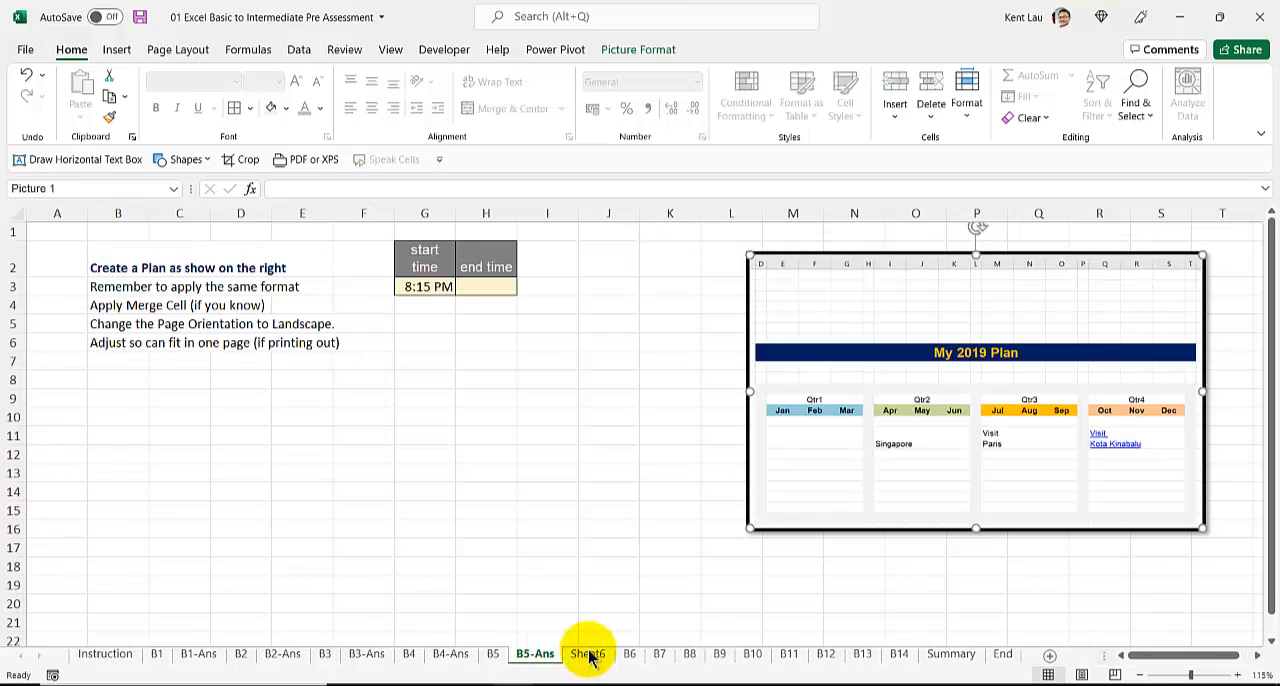
click(594, 653)
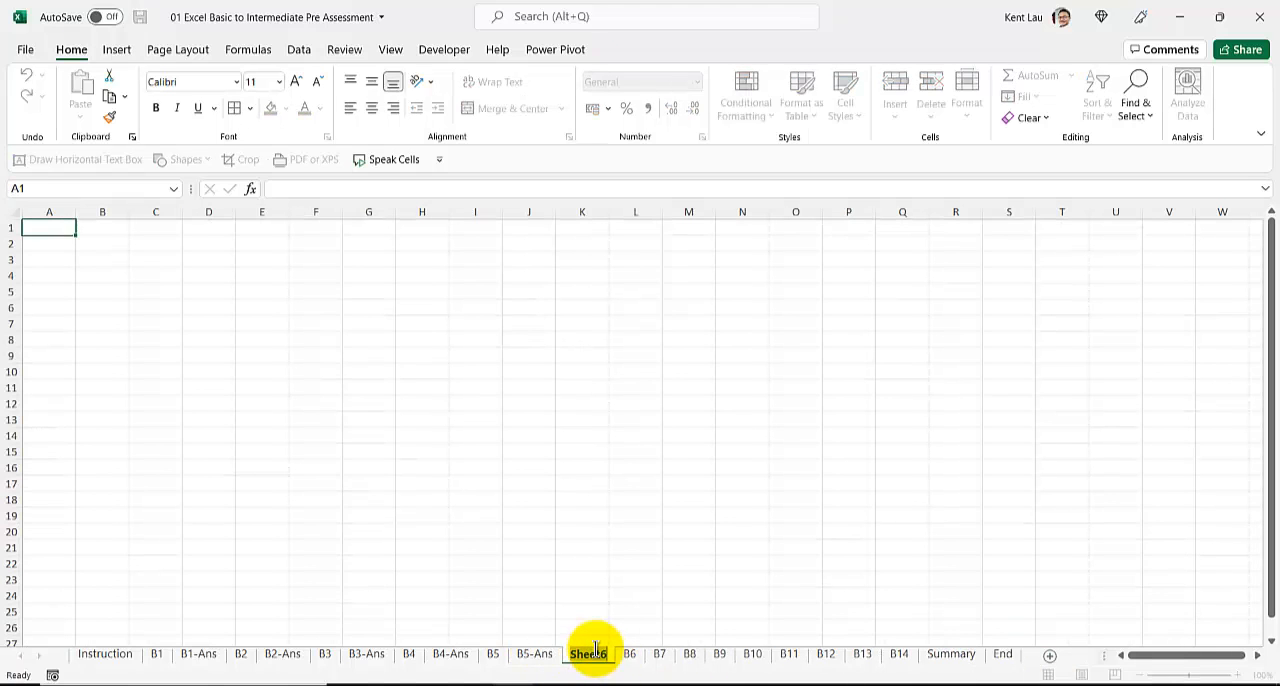
text(2019)
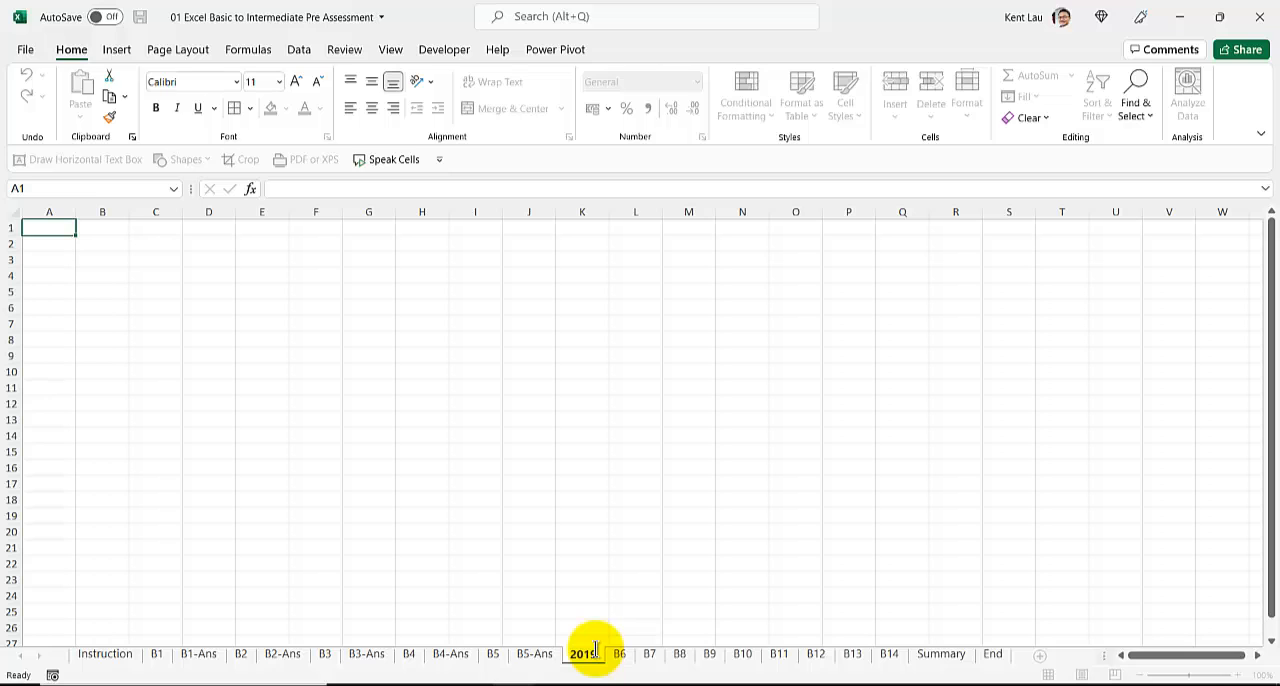
text(Plan)
key(Return)
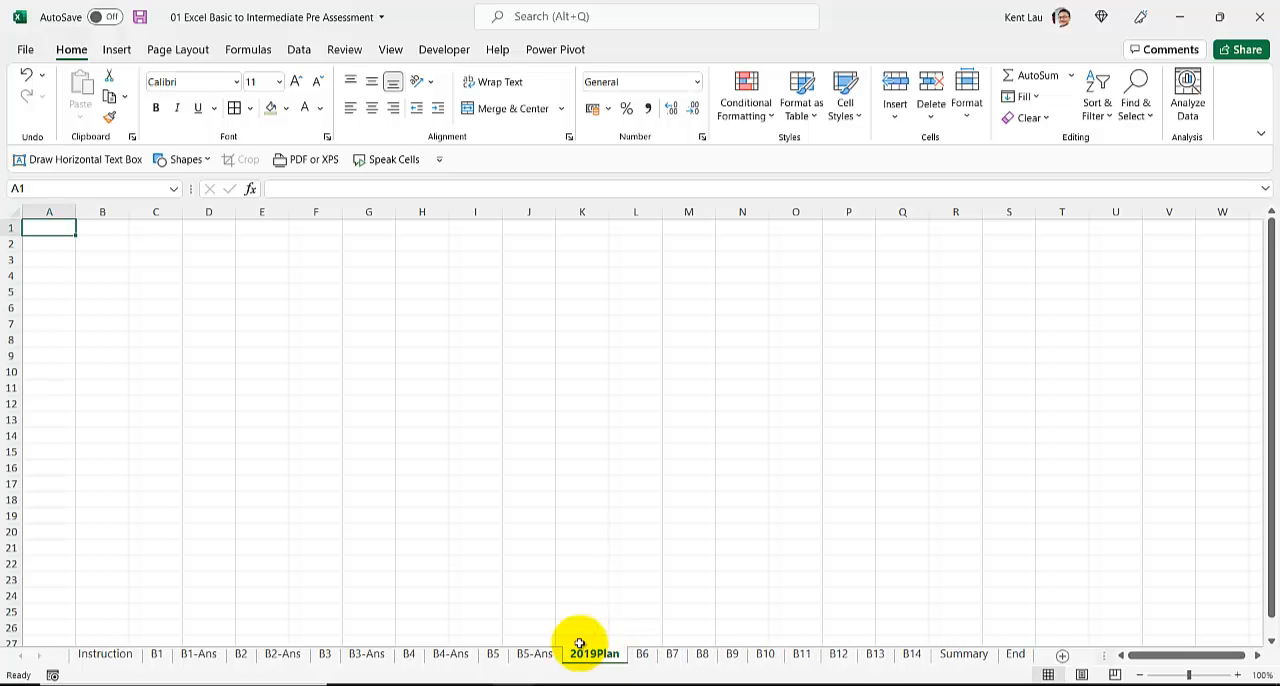
Step: Enter the month names Jan to Dec as a filled series across C5 to N5
click(117, 272)
text(Jan)
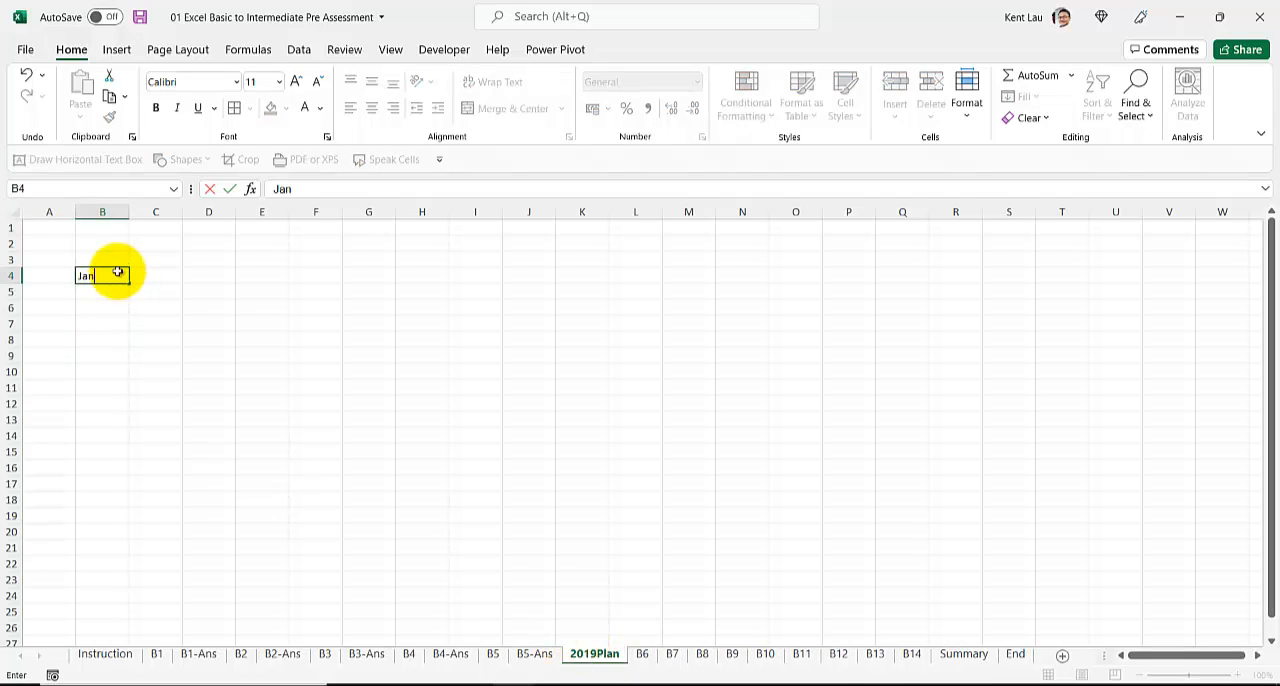
click(117, 272)
drag(116, 280, 770, 328)
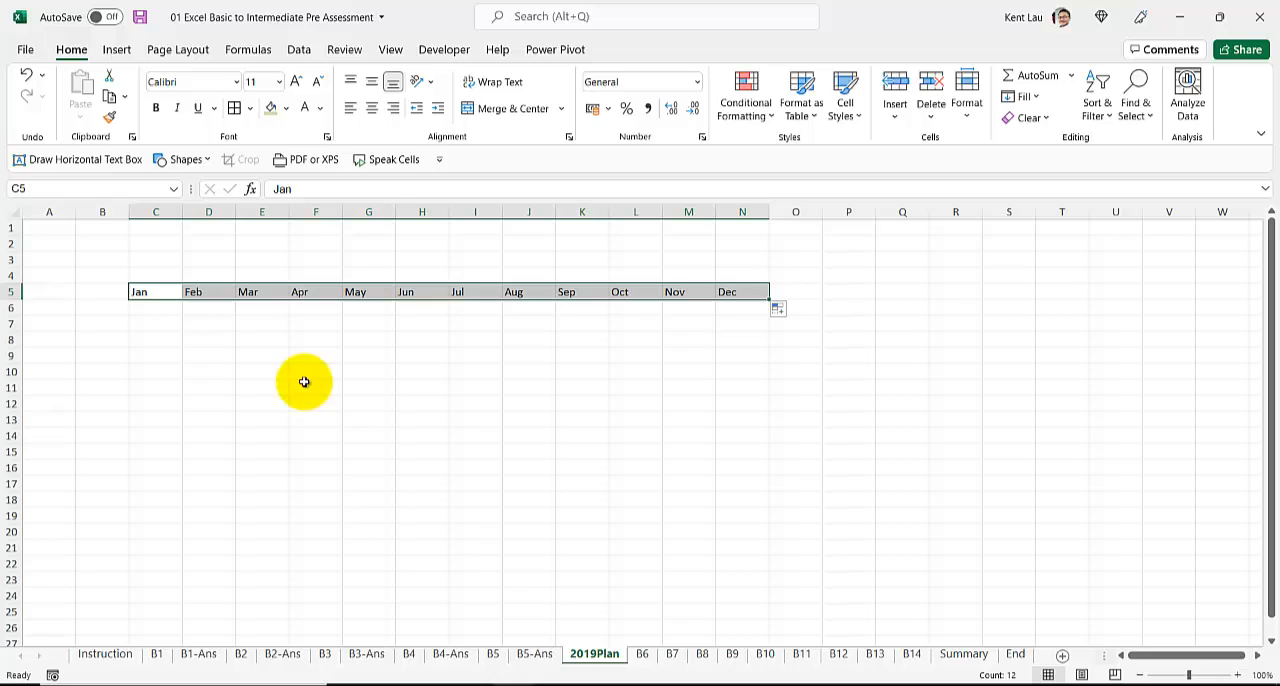
Step: Copy the My 2019 Plan picture from B5-Ans into the 2019Plan sheet and place it beside the months, at about columns O to U
click(534, 653)
key(ctrl+c)
click(594, 653)
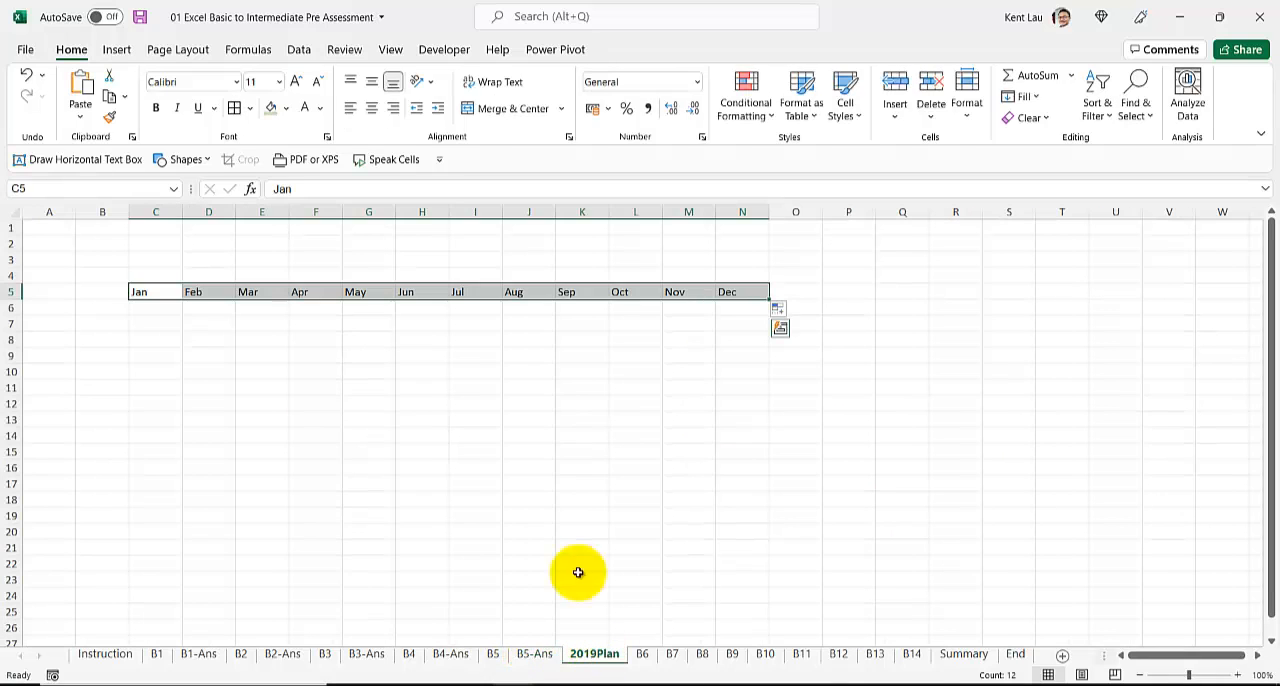
key(ctrl+v)
drag(323, 357, 909, 303)
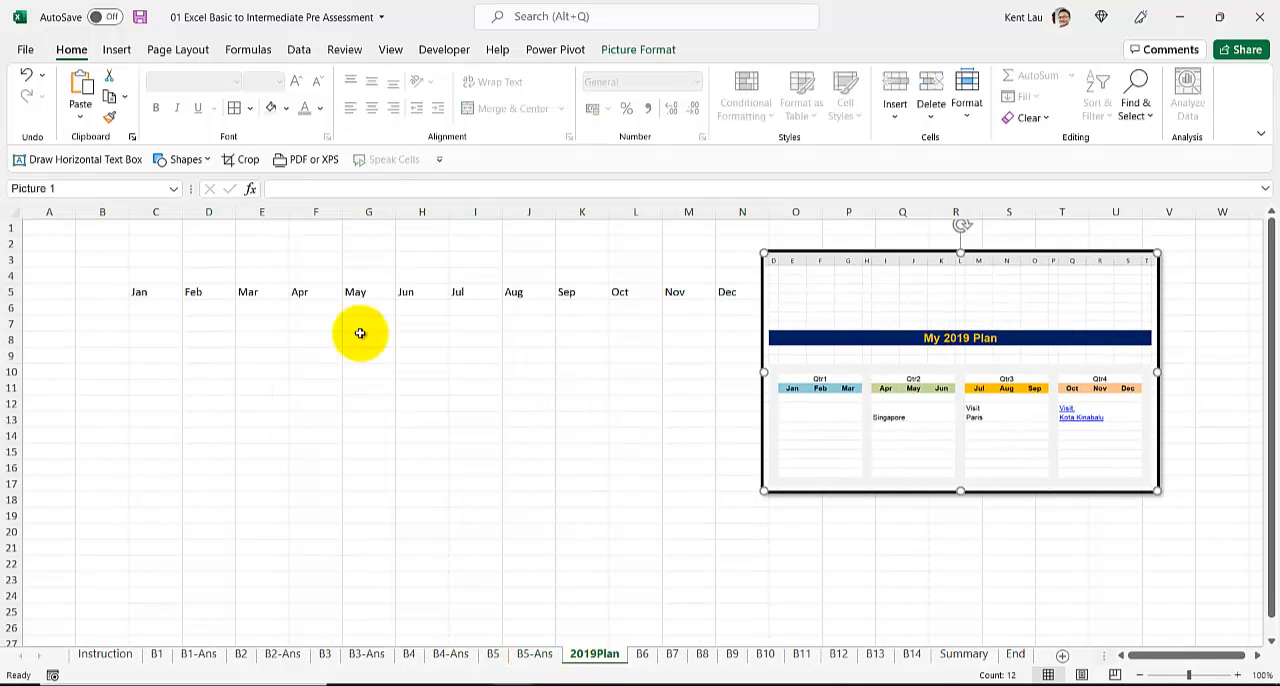
Step: Enter the quarter label Qtr1 in C4, directly above Jan
click(262, 324)
click(140, 257)
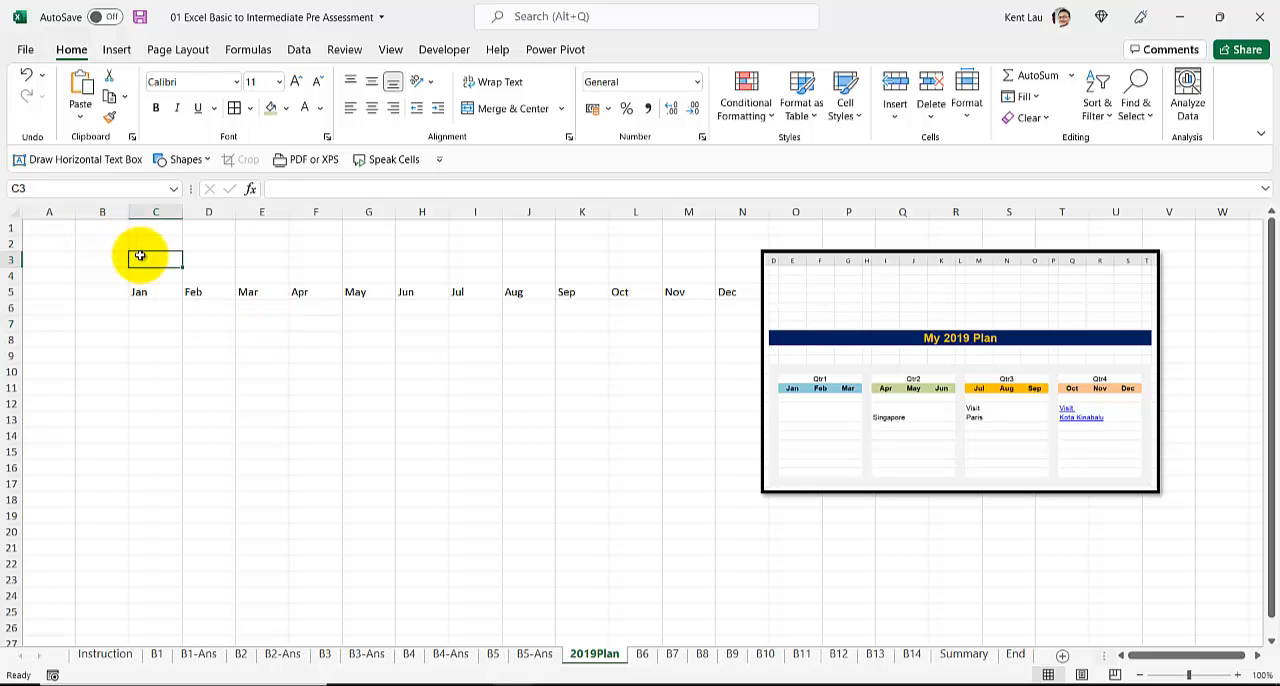
click(143, 290)
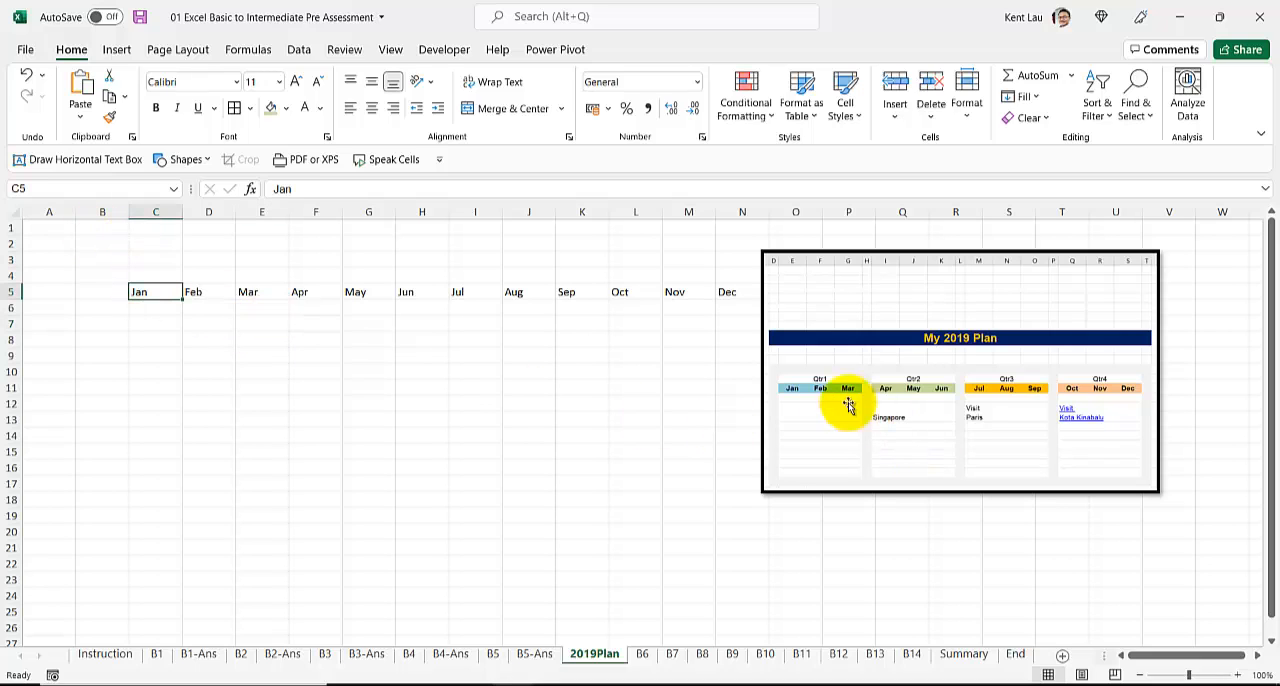
click(152, 277)
mouse_move(152, 277)
mouse_down()
mouse_move(257, 274)
mouse_move(137, 281)
mouse_move(309, 277)
mouse_move(151, 274)
mouse_up()
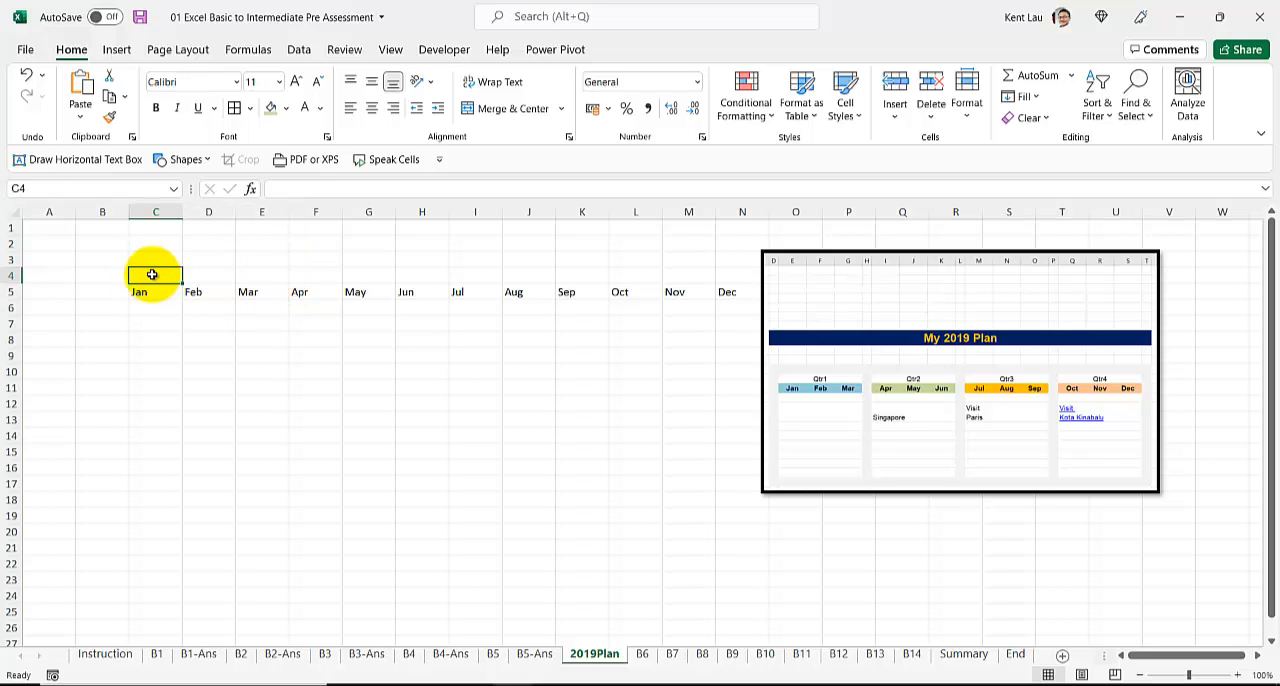
text(Qtr)
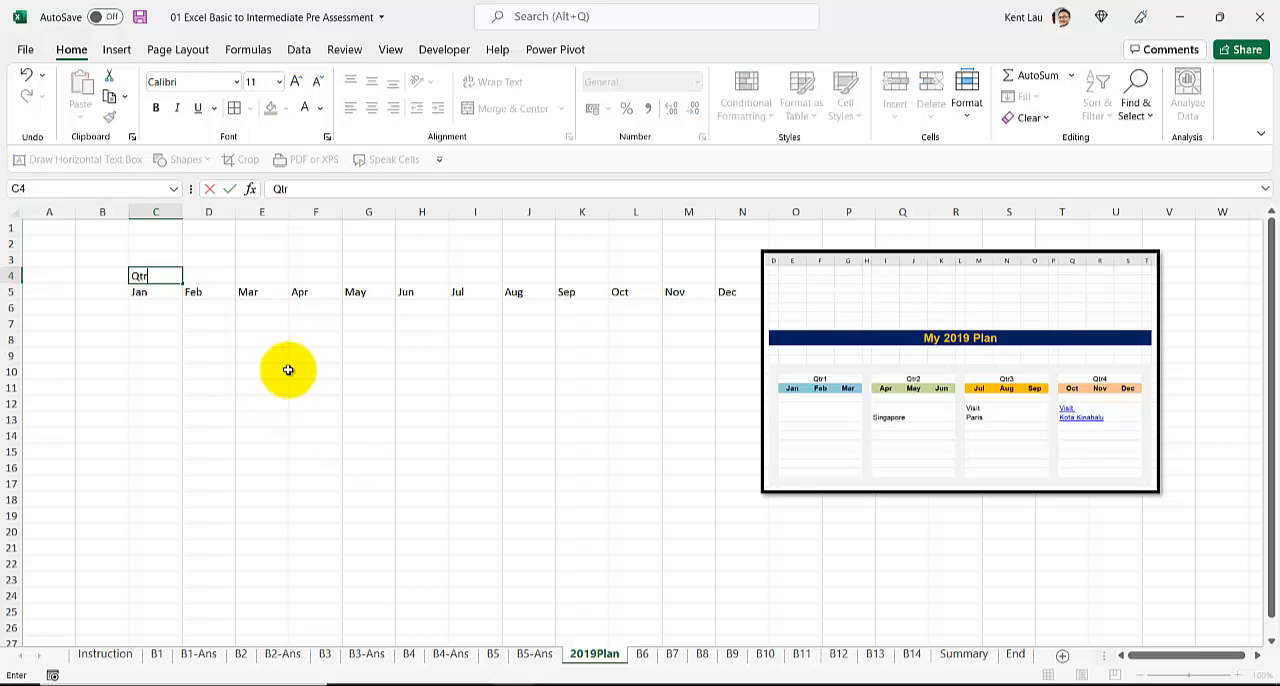
text(1)
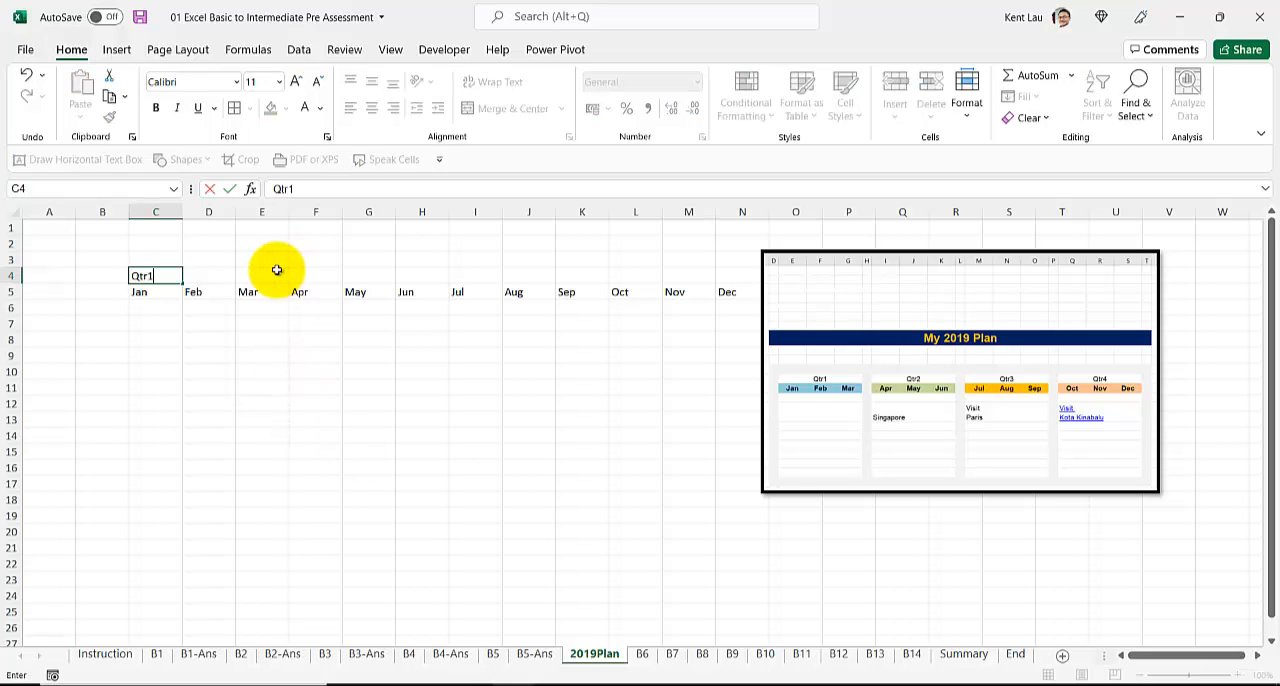
key(Return)
Step: Copy the Qtr1 label to F4, I4 and L4, above Apr, Jul and Oct
click(155, 279)
key(ctrl+c)
click(312, 272)
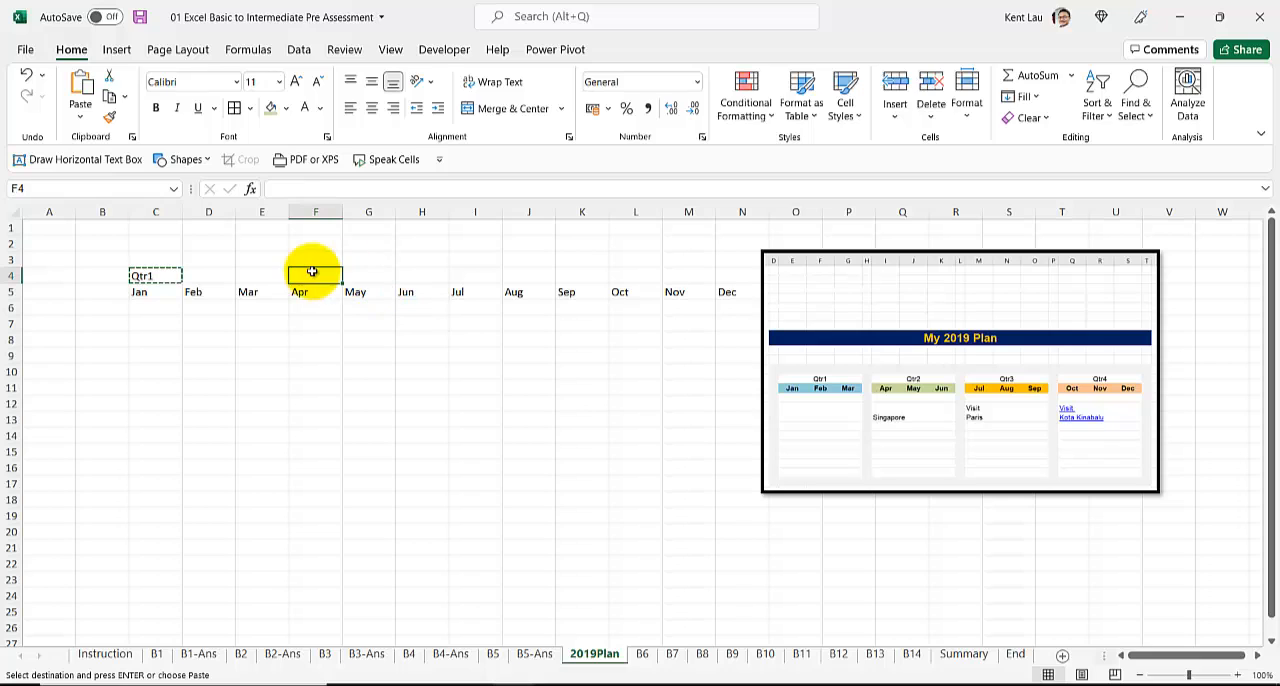
key(ctrl+v)
click(474, 272)
key(ctrl+v)
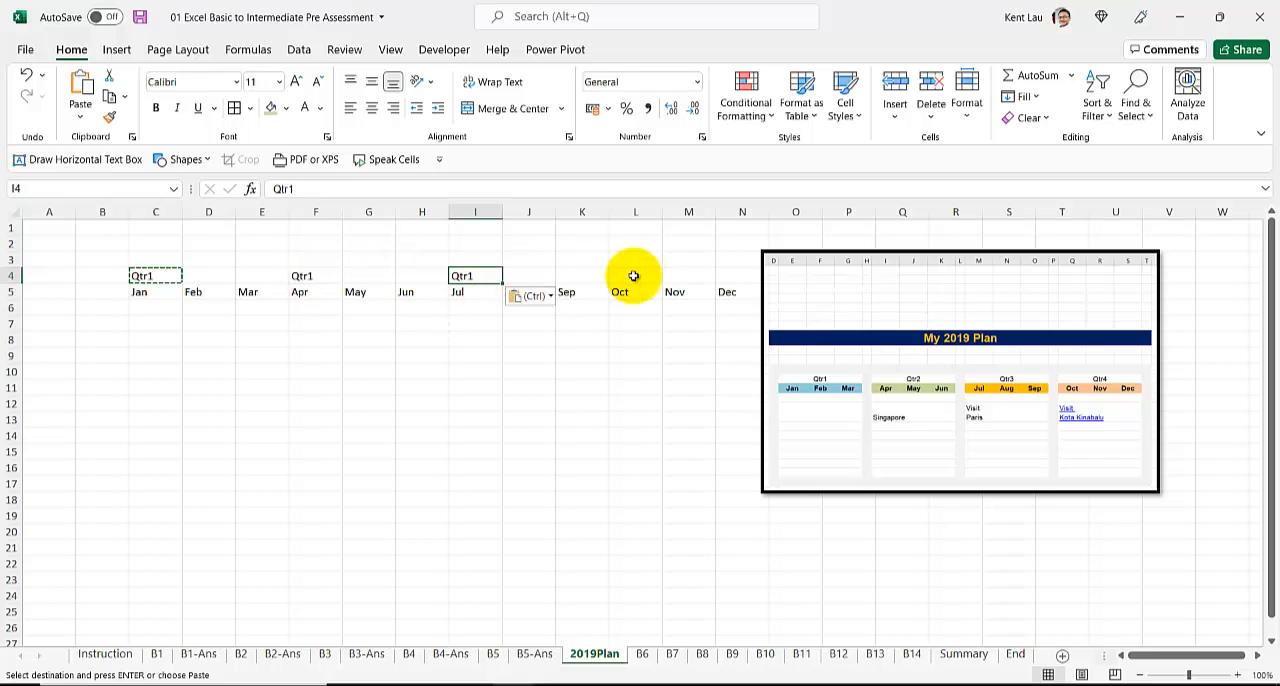
key(ctrl+v)
Step: Change the copied quarter labels to Qtr4 in L4, Qtr3 in I4 and Qtr2 in F4
double_click(628, 277)
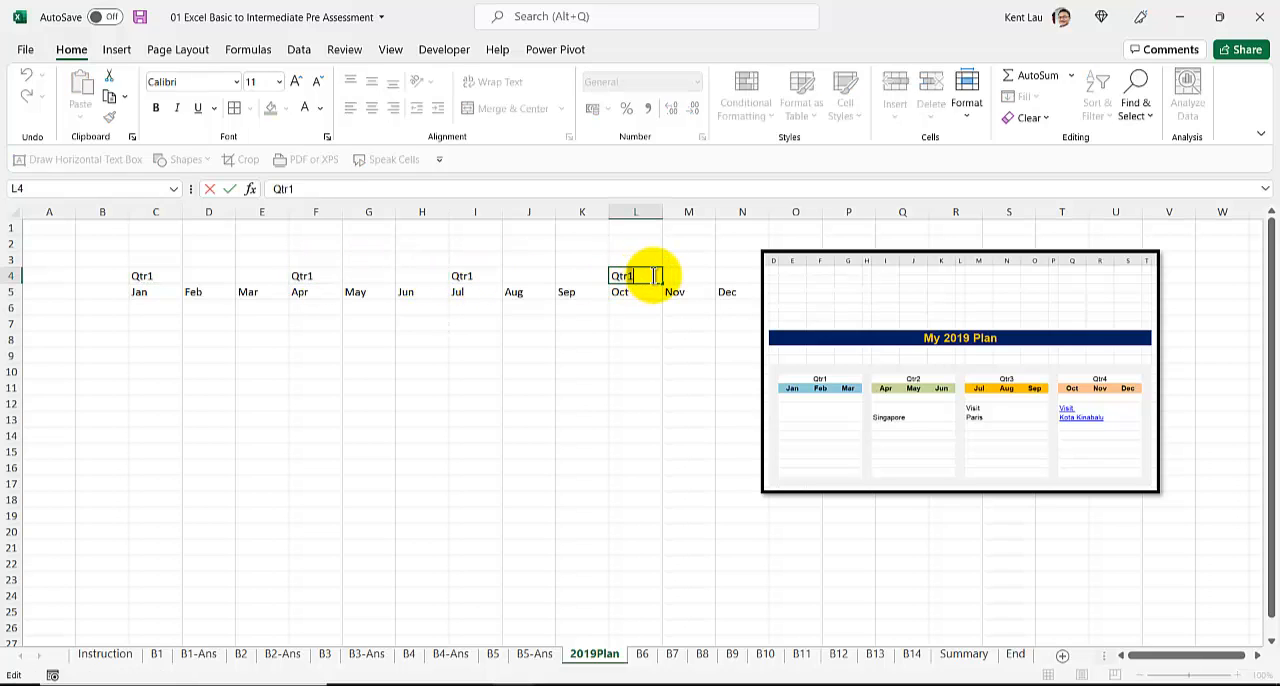
key(BackSpace)
text(4)
click(479, 277)
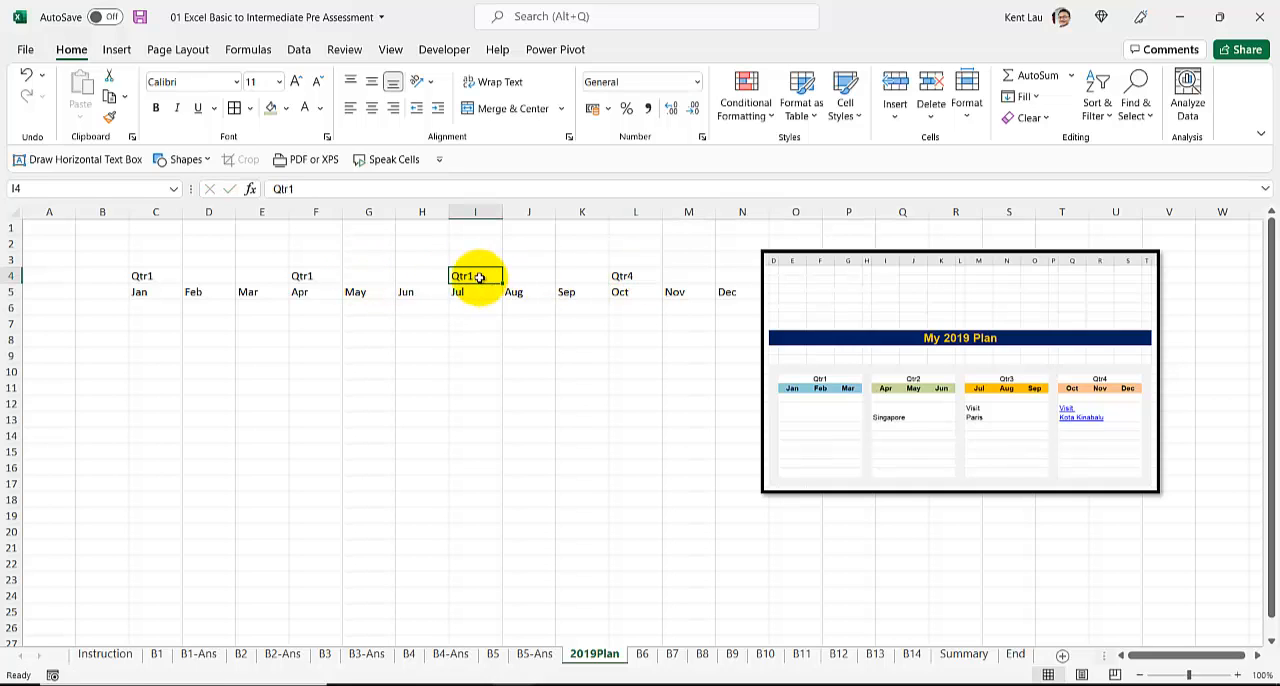
double_click(479, 273)
key(BackSpace)
text(3)
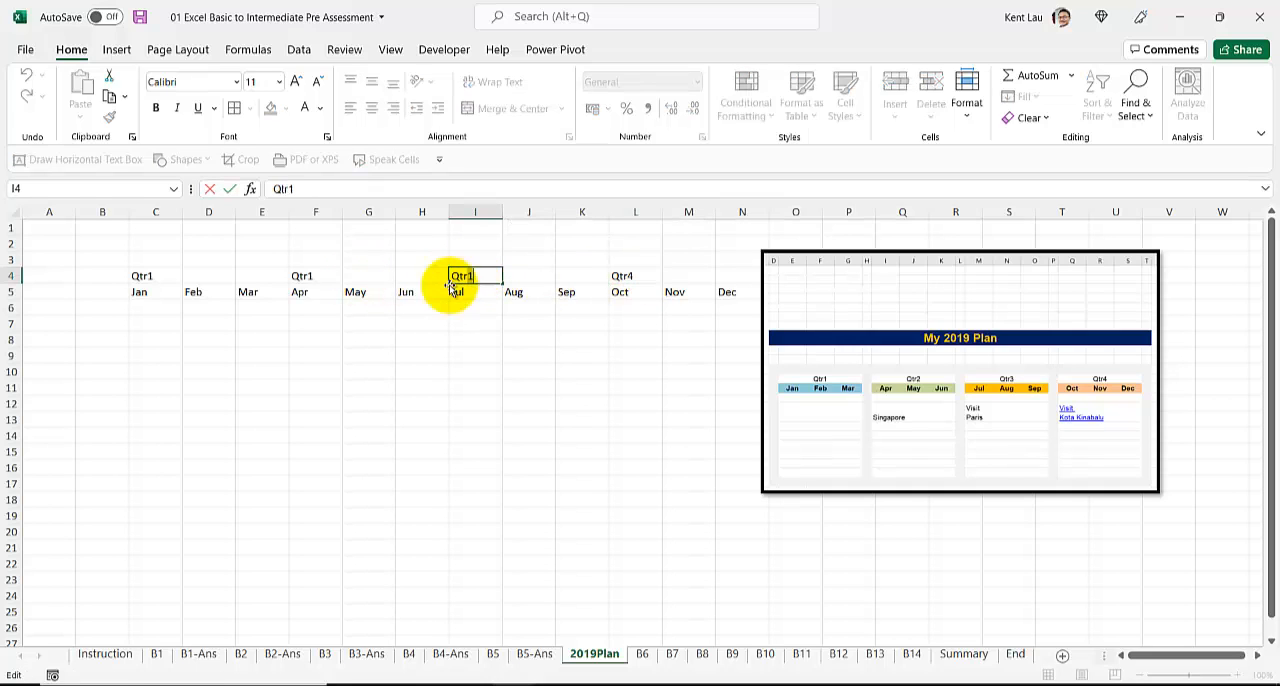
click(314, 277)
double_click(316, 276)
key(BackSpace)
text(2)
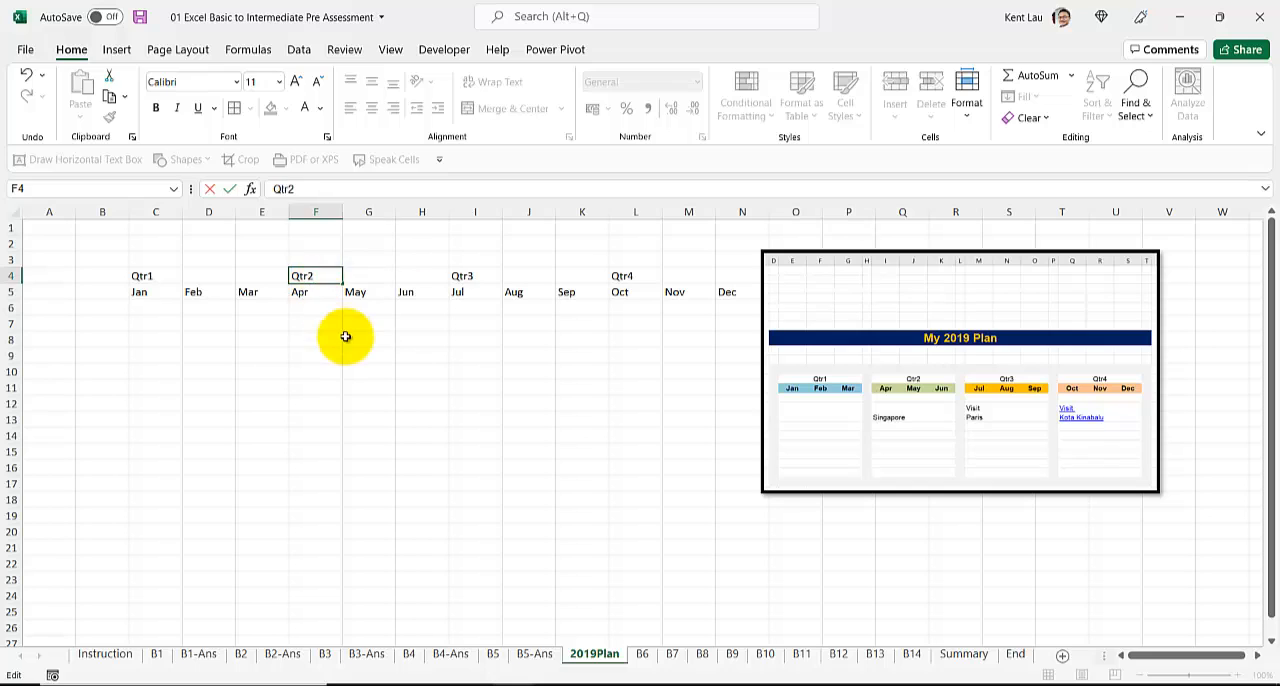
click(345, 338)
Step: Insert a blank column before each of Apr, Jul and Oct to separate the four quarters
right_click(320, 213)
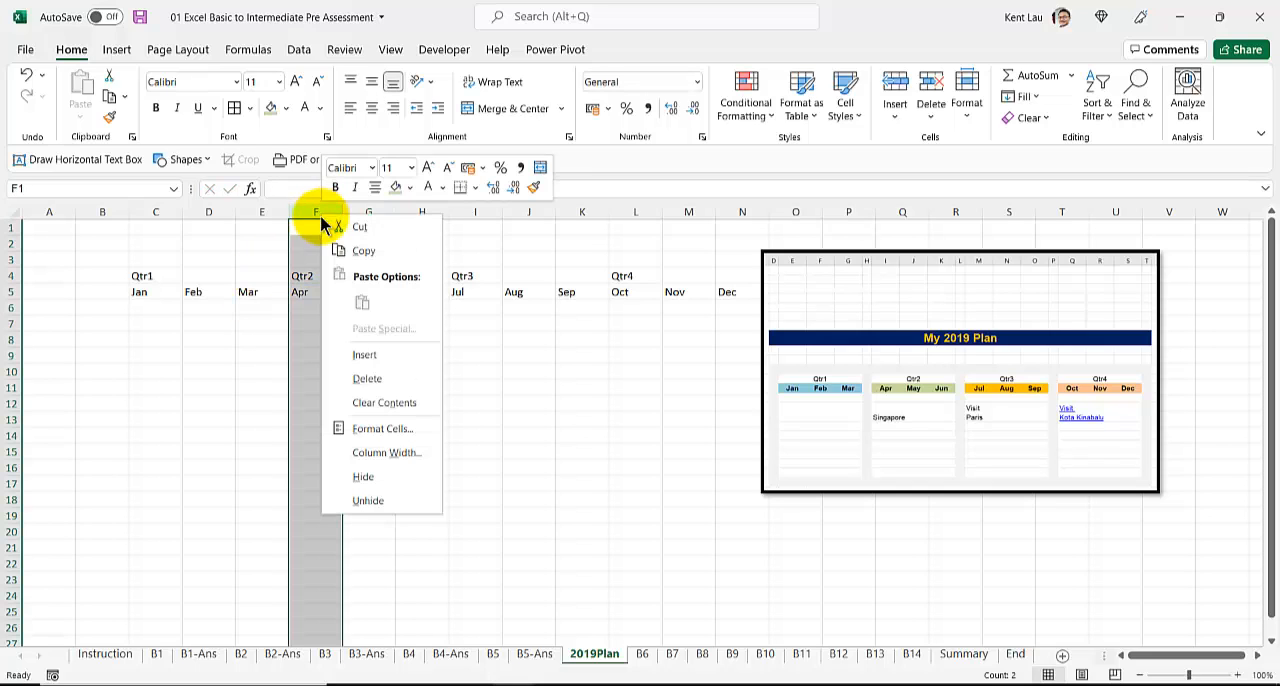
click(347, 355)
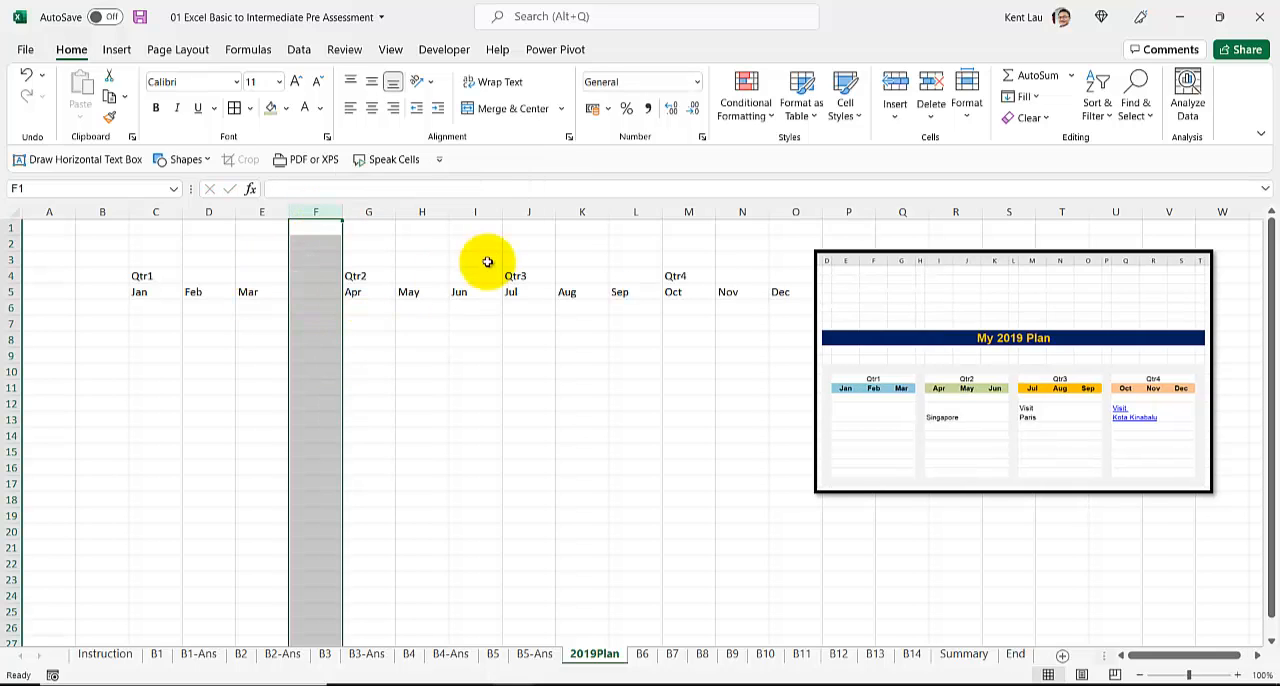
right_click(515, 213)
click(546, 360)
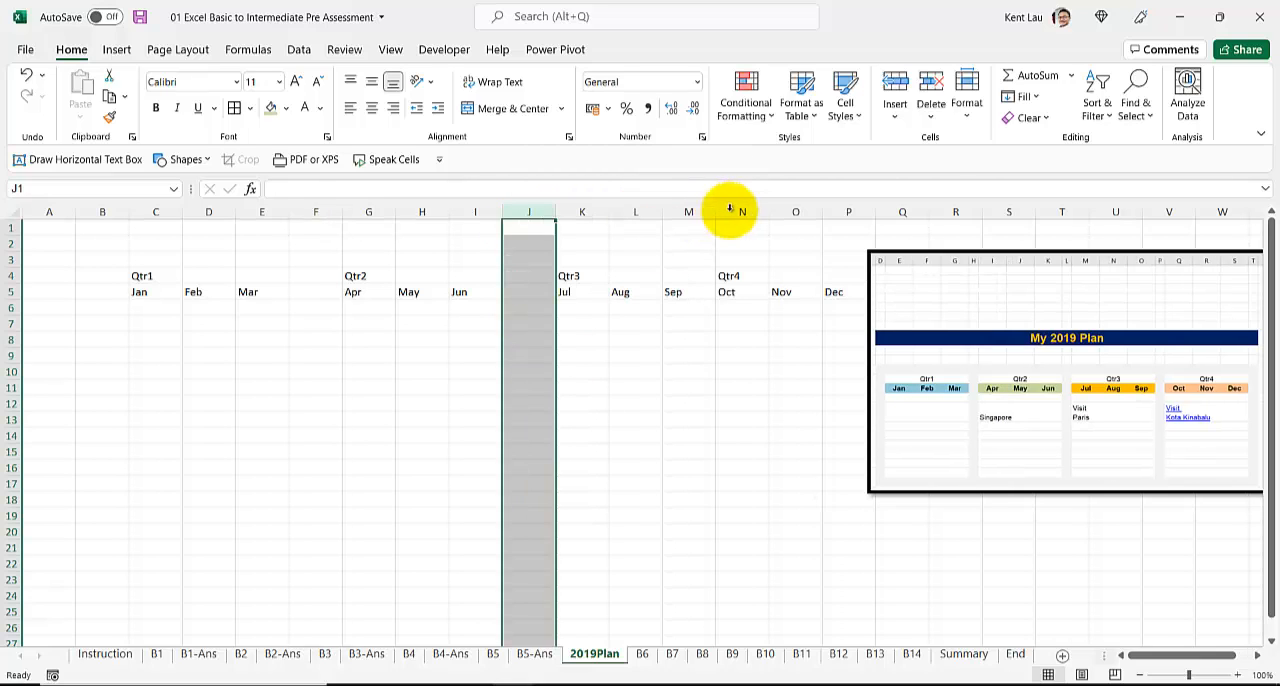
right_click(740, 210)
click(796, 362)
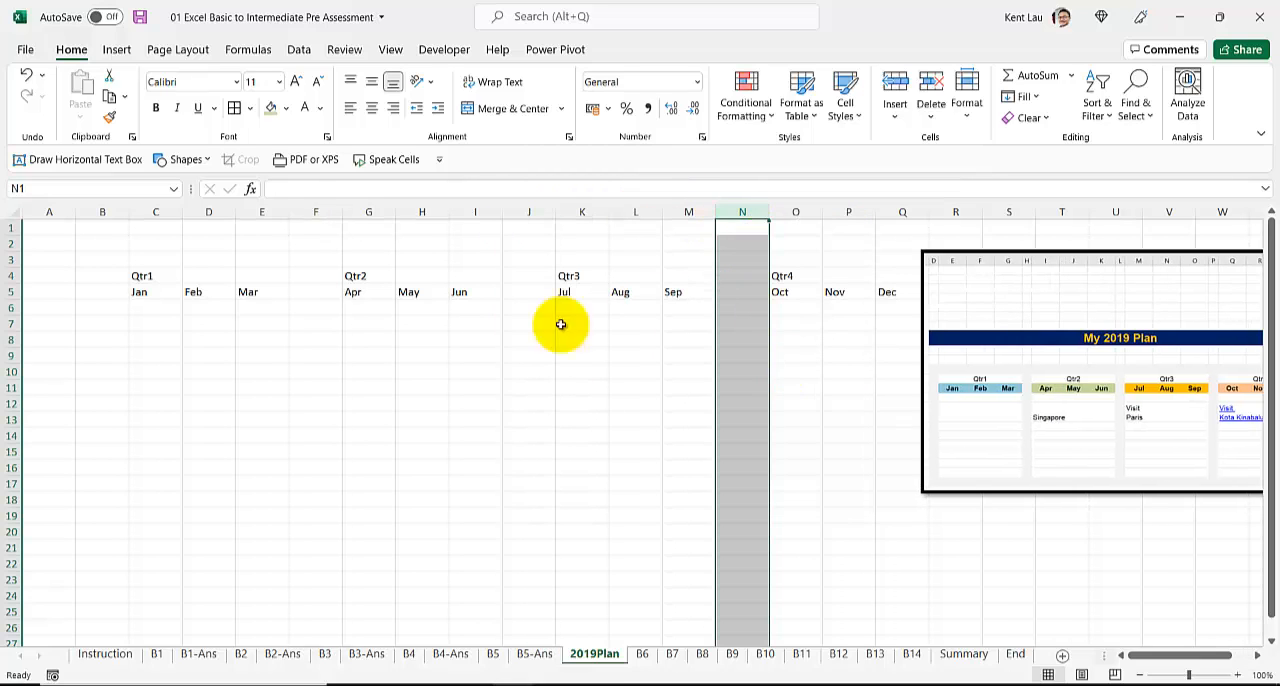
Step: Merge and center each of the four quarter labels in row 4 across its three months
drag(143, 268, 275, 274)
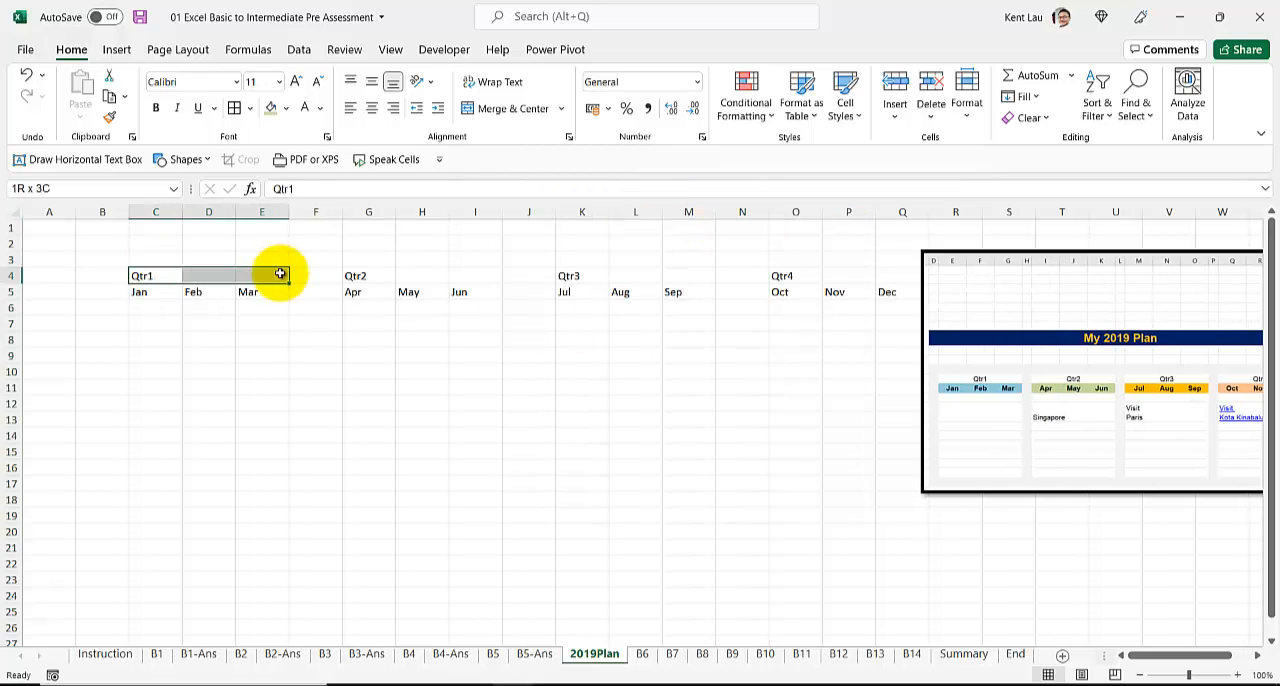
click(527, 110)
drag(362, 276, 480, 277)
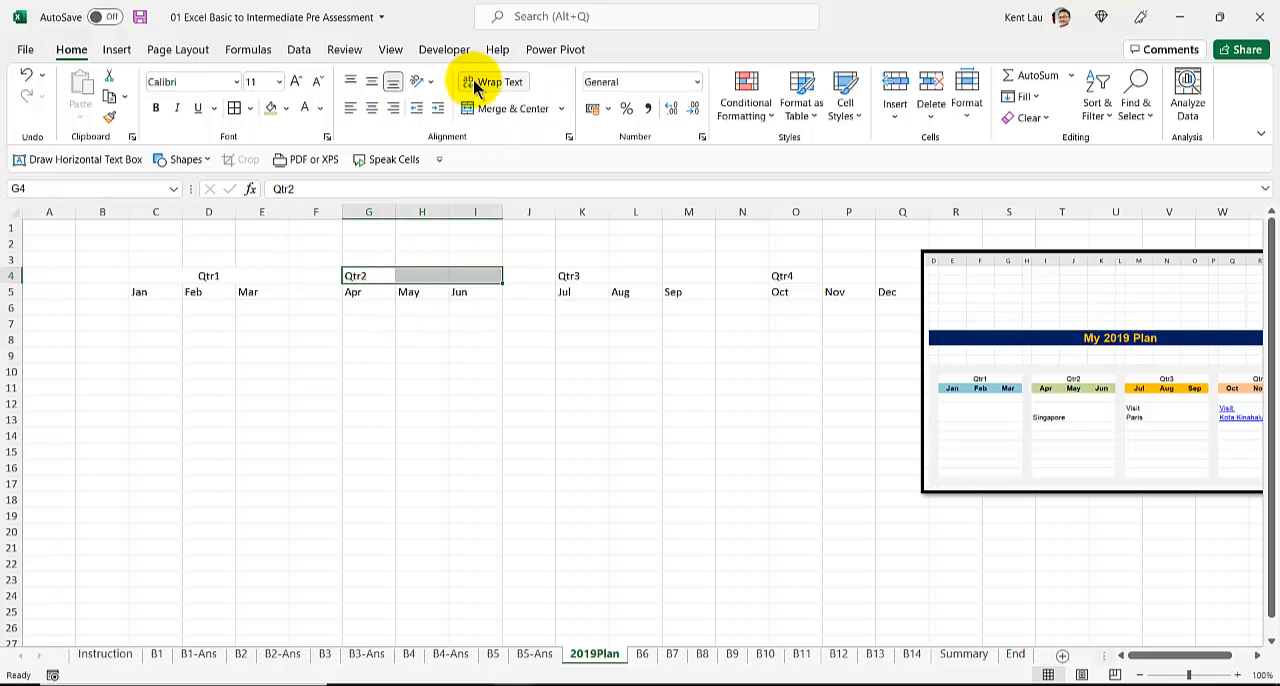
click(493, 108)
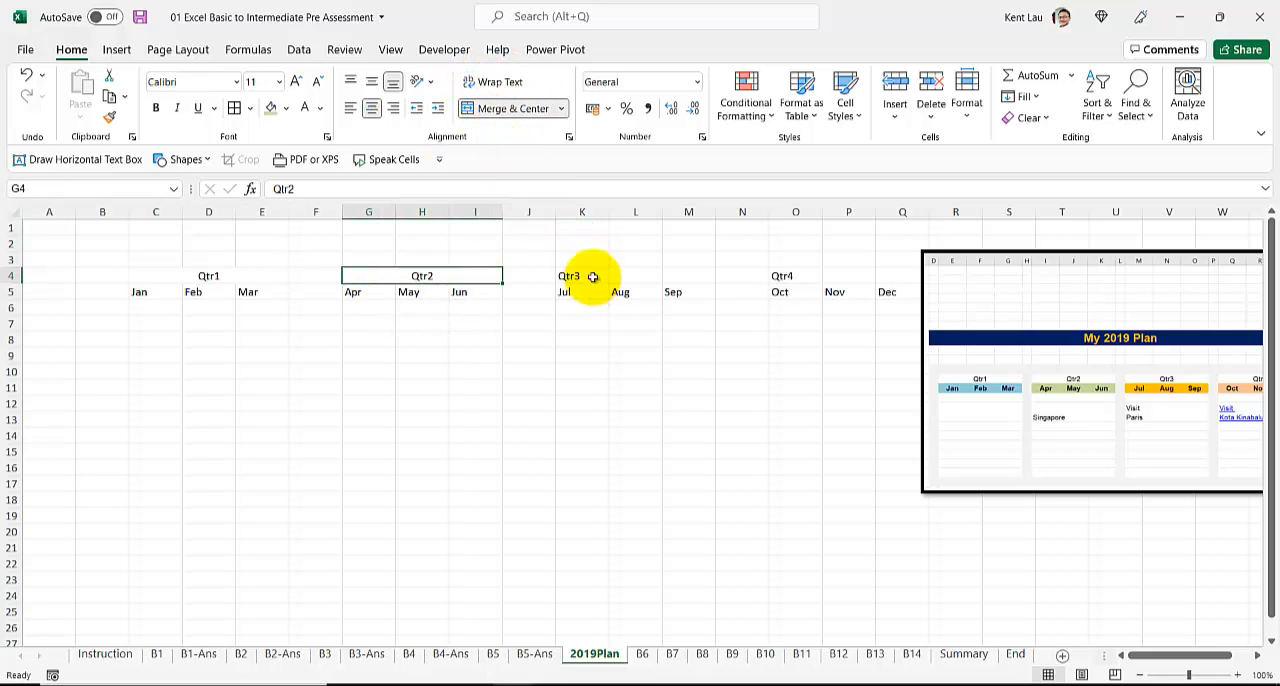
drag(588, 276, 694, 279)
key(F4)
drag(796, 277, 880, 275)
key(F4)
Step: Enter the title My 2019 Plan in C2
click(316, 212)
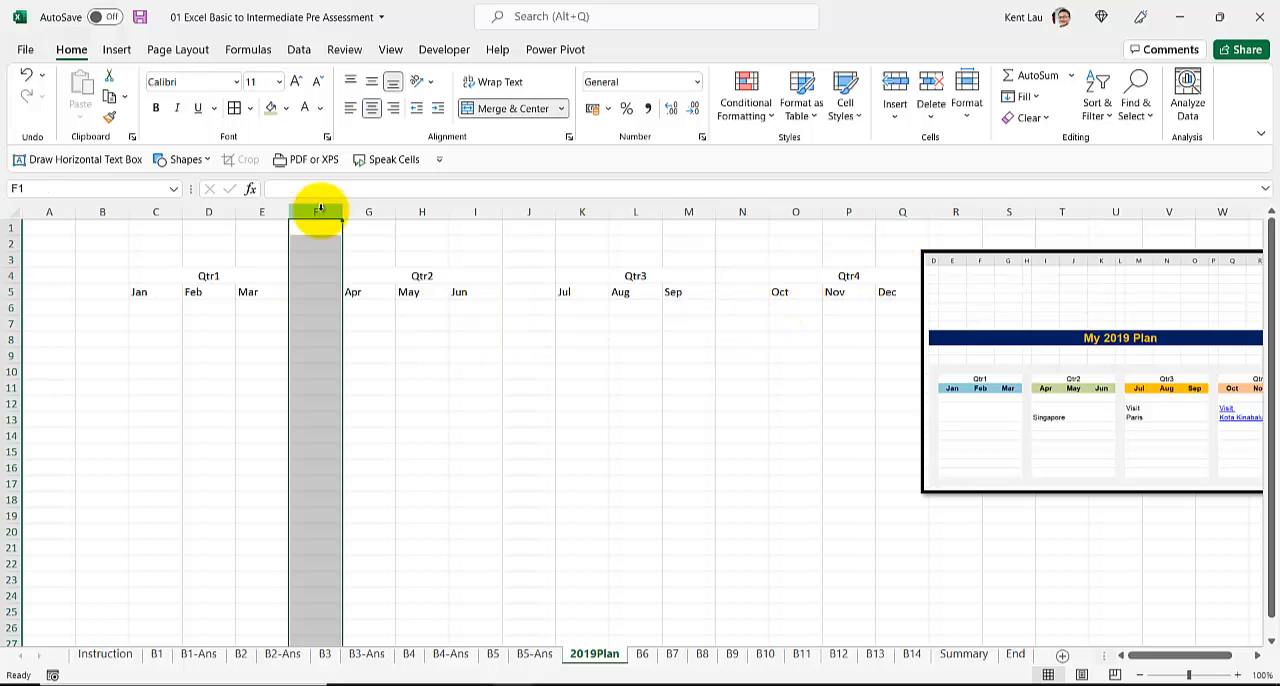
click(103, 208)
click(151, 256)
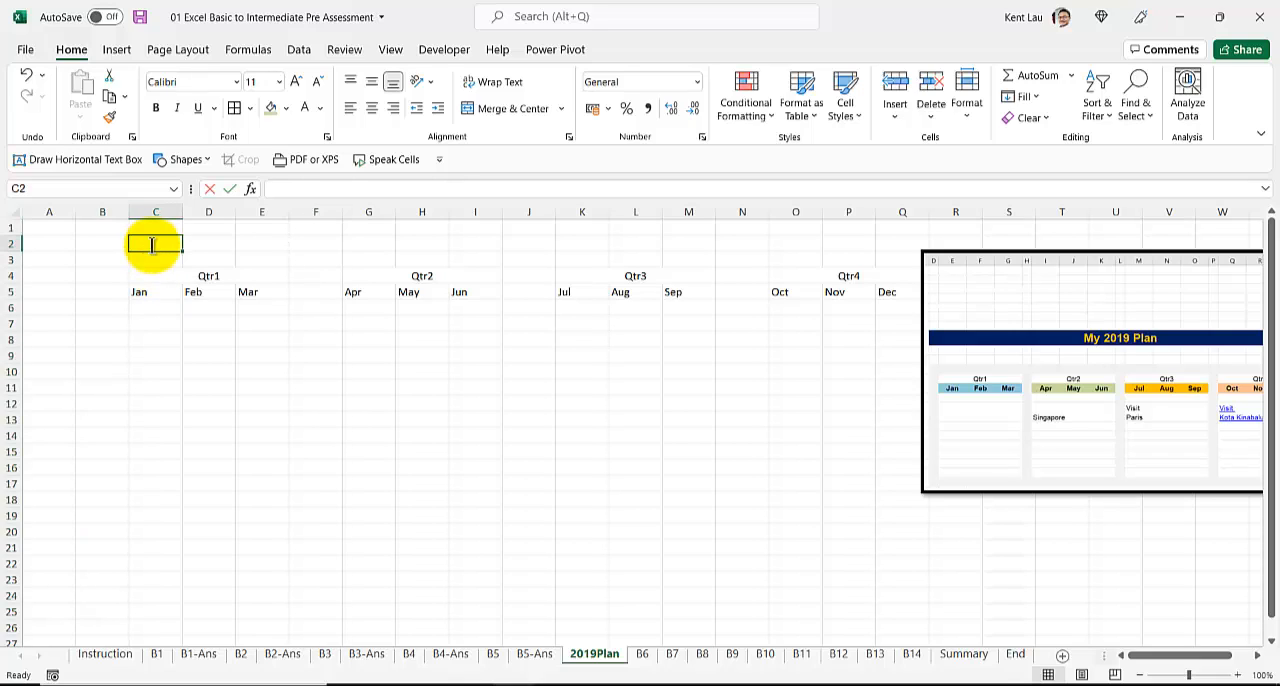
text(My 2019 Plan)
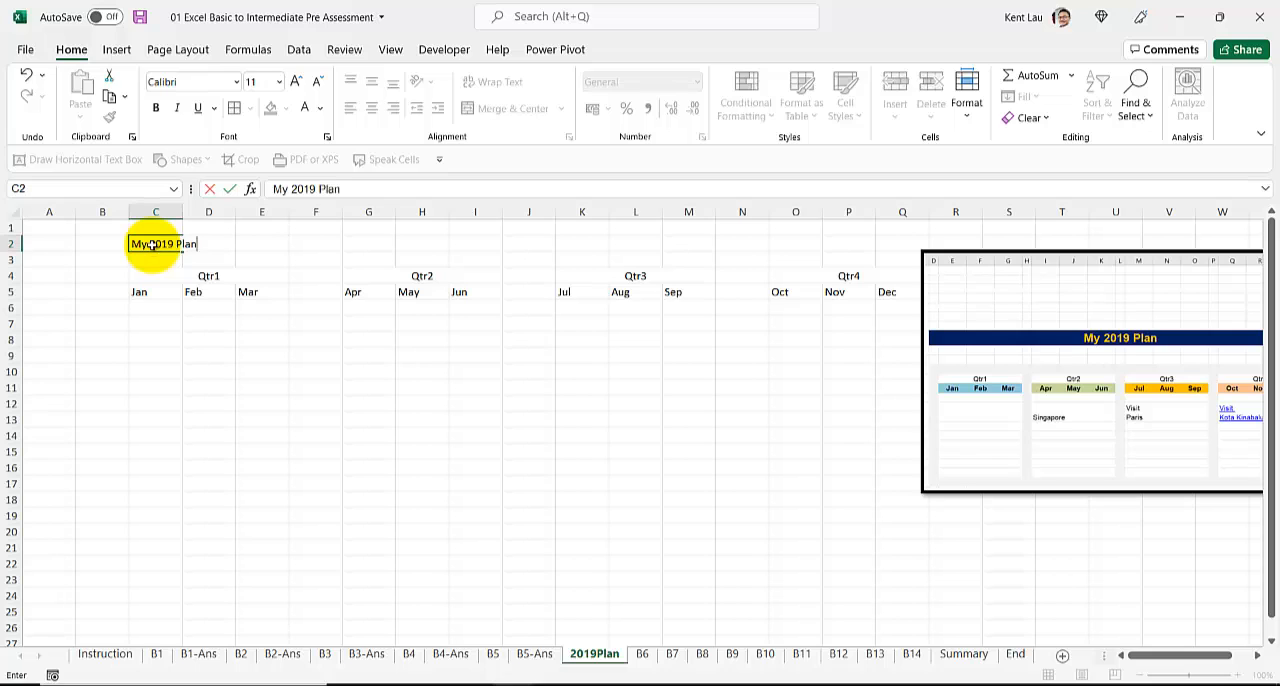
key(Return)
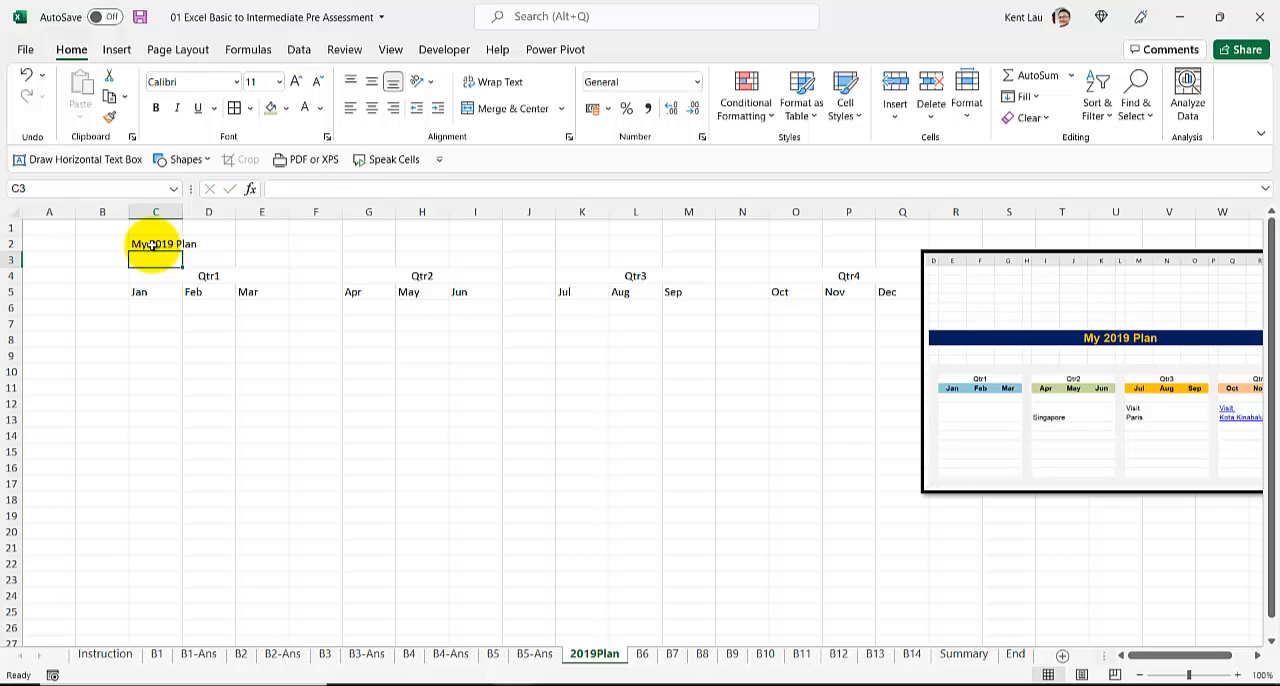
Step: Merge and center the My 2019 Plan title across C2 to Q2 and enlarge its font to size 22
ctrl+scroll(153, 258, down, 1)
drag(143, 238, 766, 240)
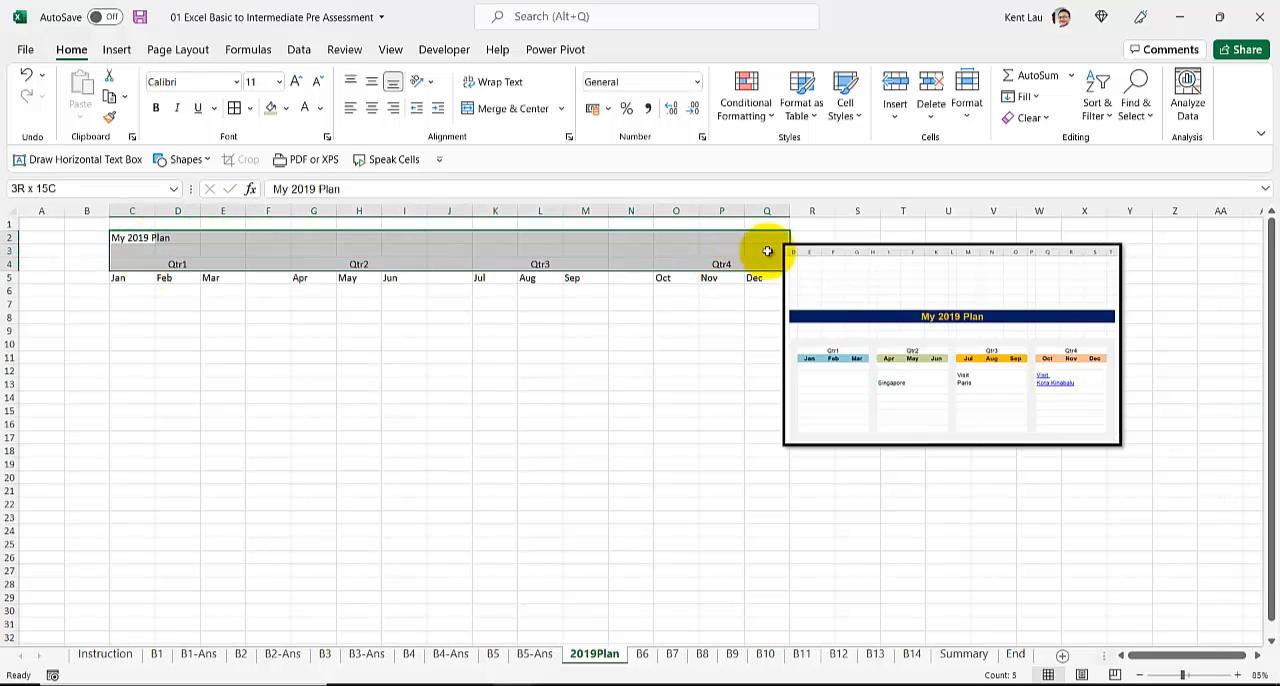
click(500, 110)
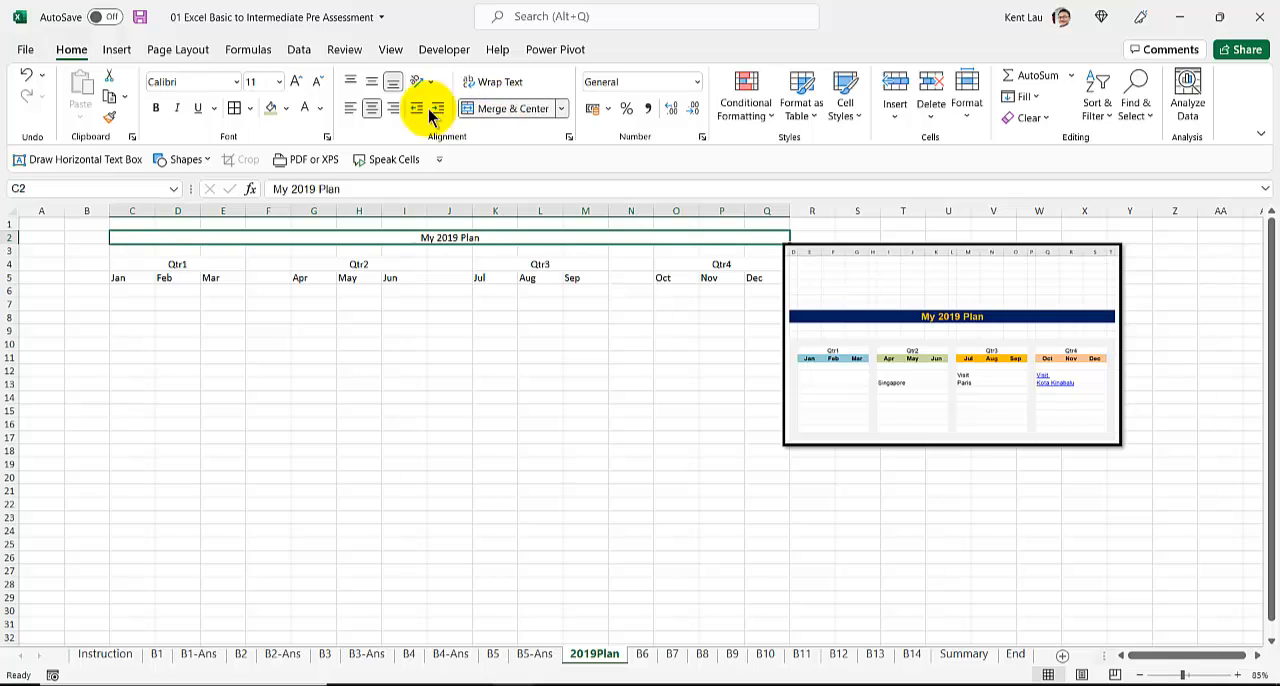
click(295, 81)
click(295, 81)
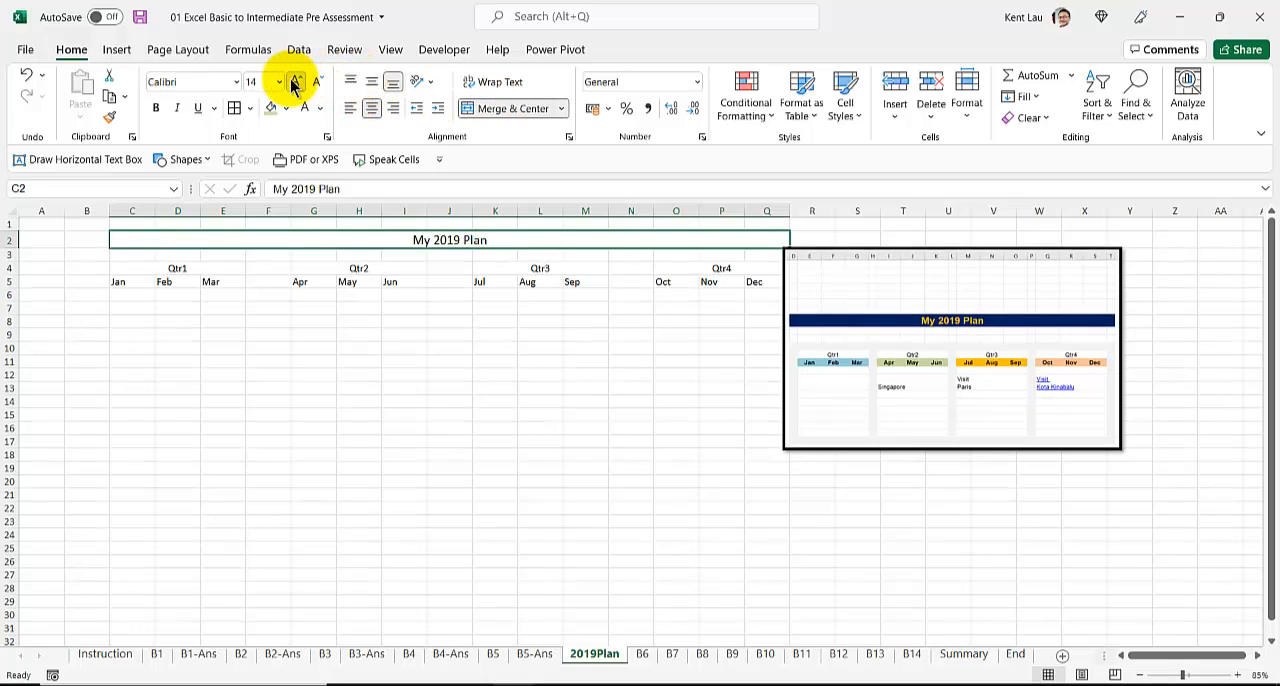
click(295, 81)
click(295, 81)
click(295, 81)
click(295, 81)
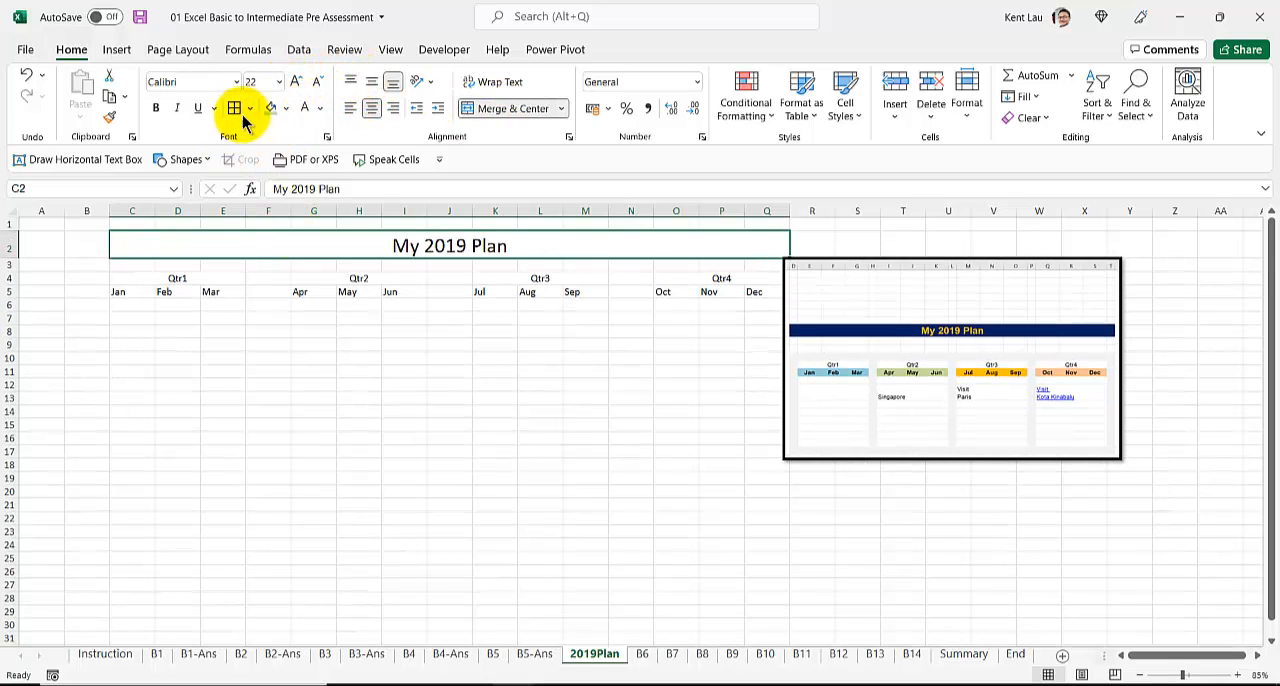
Step: Color the My 2019 Plan title text orange and fill its merged cell with a darker blue
click(320, 108)
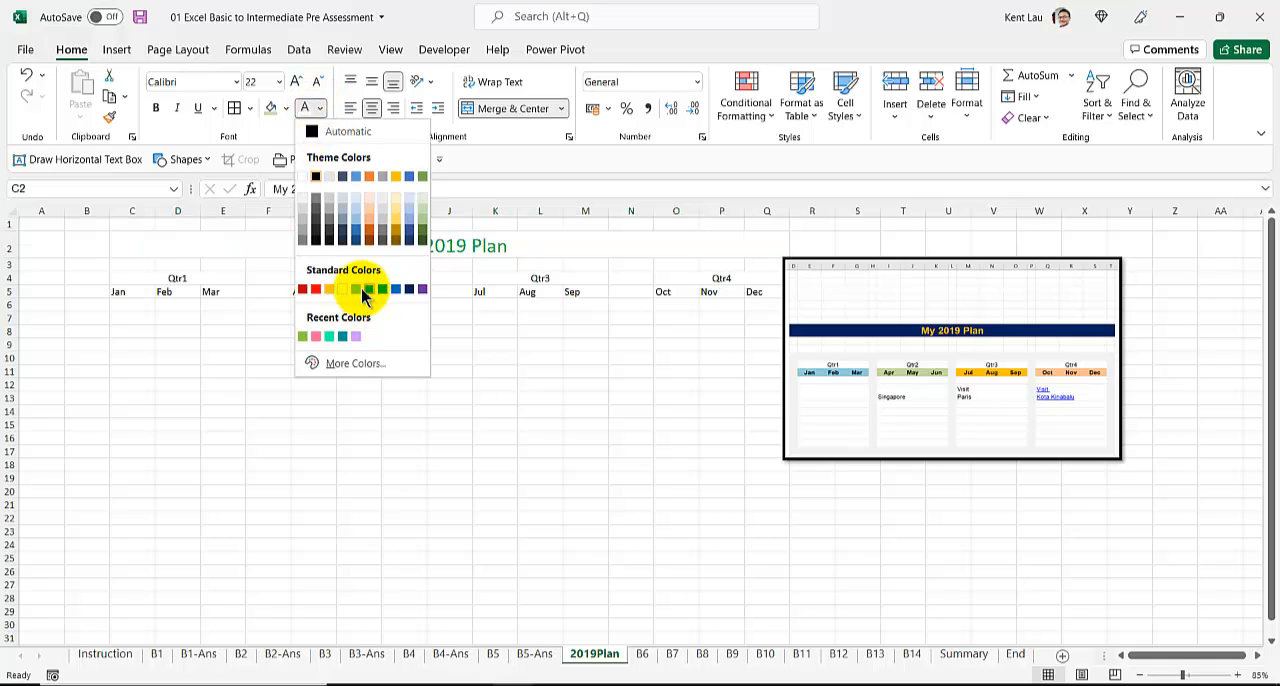
click(329, 289)
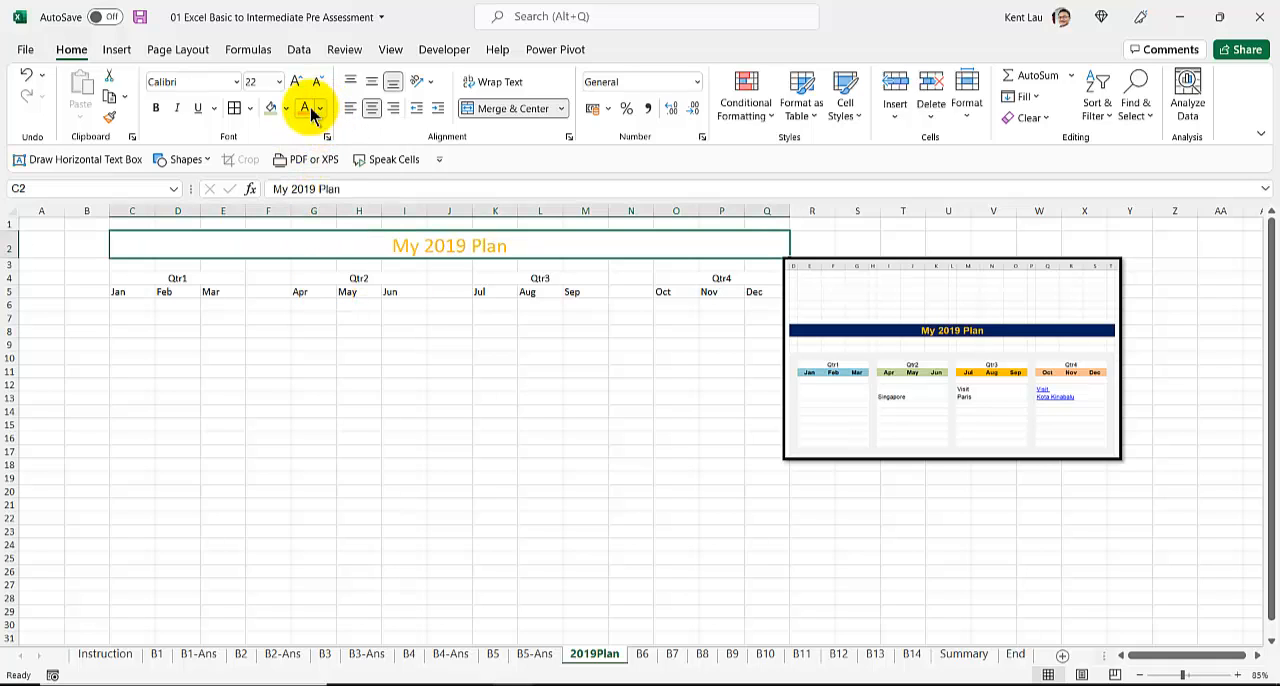
click(287, 109)
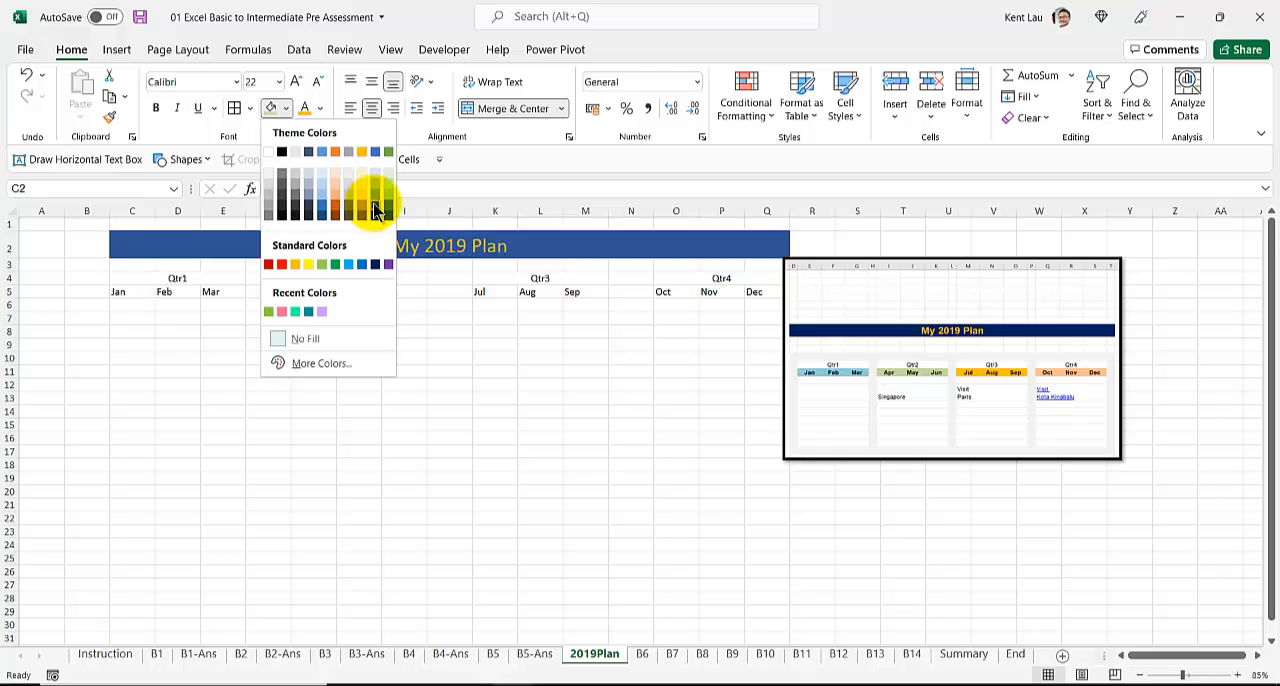
click(374, 202)
Step: Merge each row of C6:E16 across under the Qtr1 months, keeping the rows separate
click(183, 303)
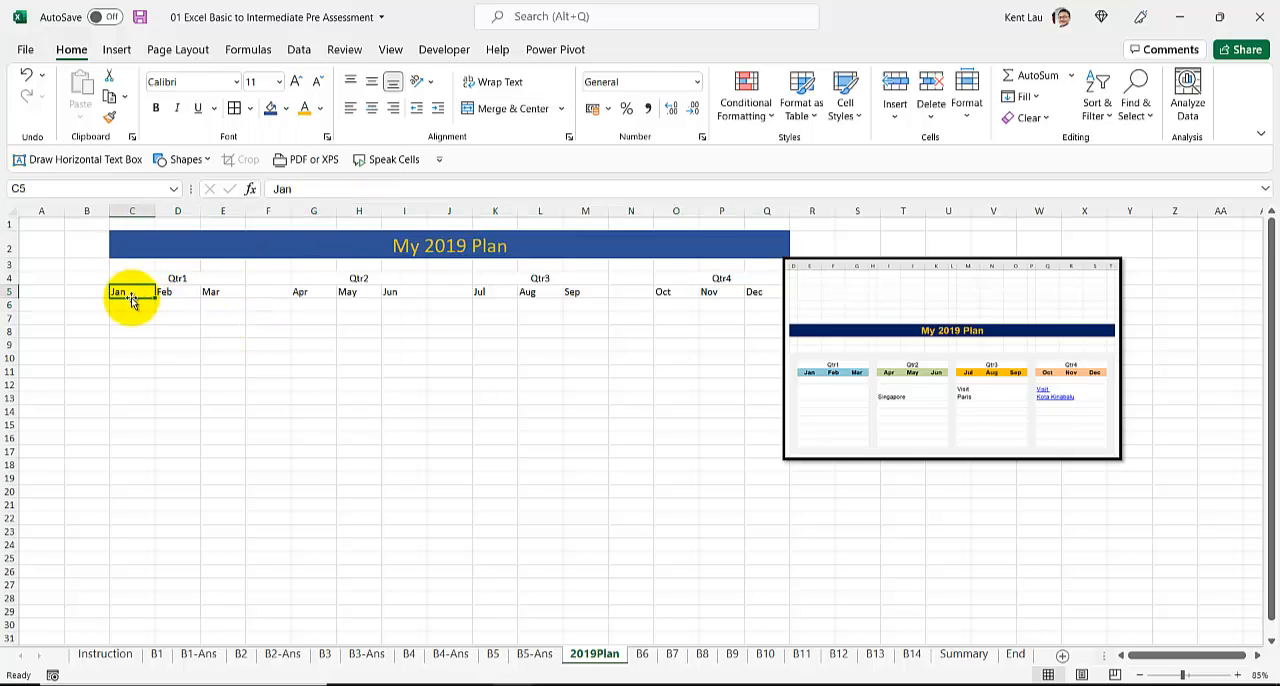
drag(130, 299, 212, 292)
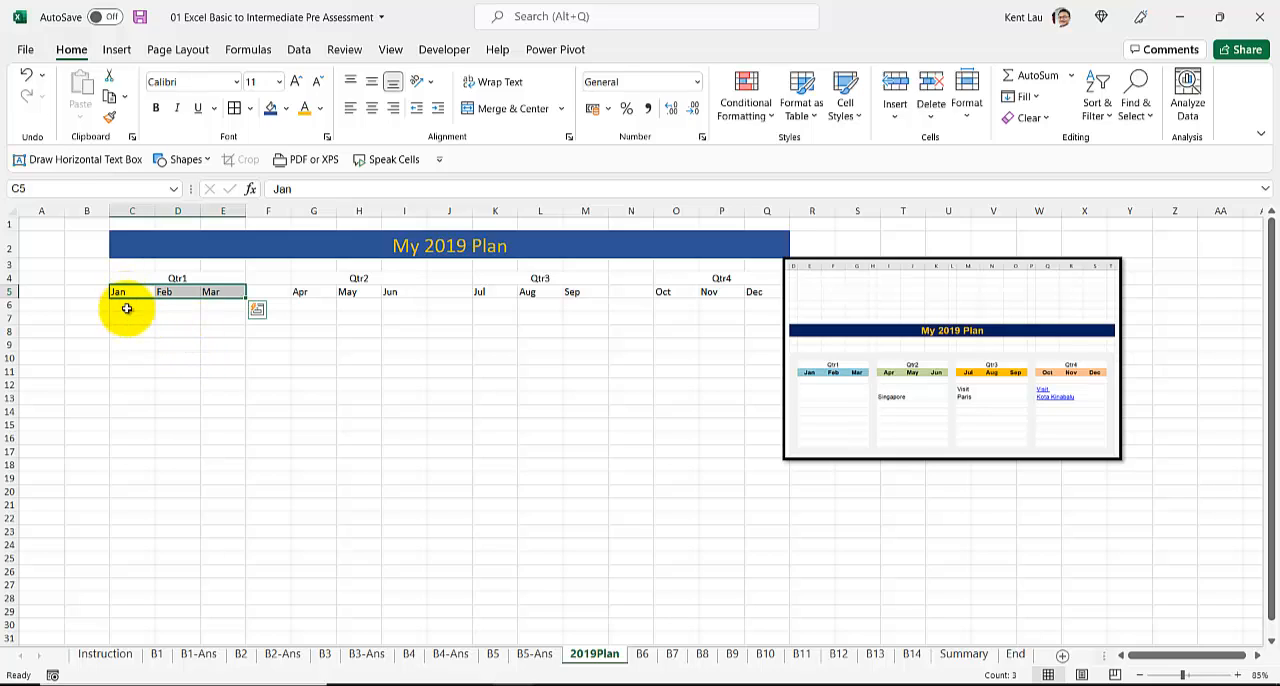
drag(128, 308, 223, 434)
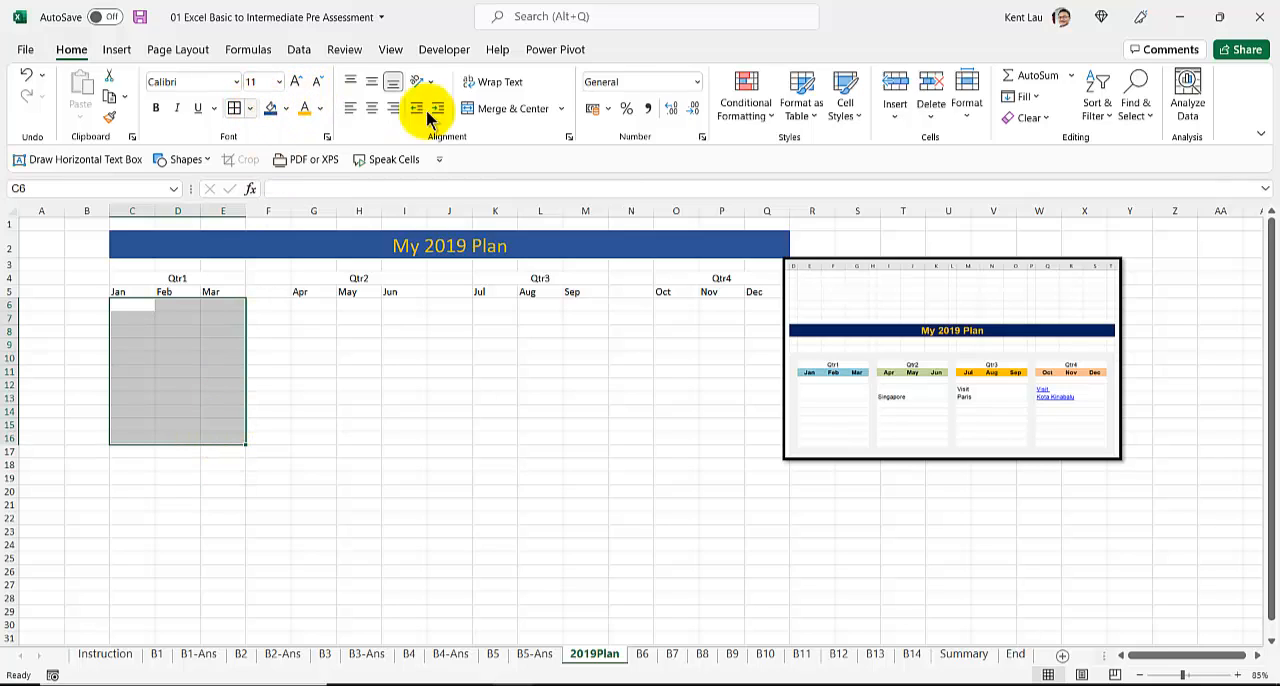
click(561, 109)
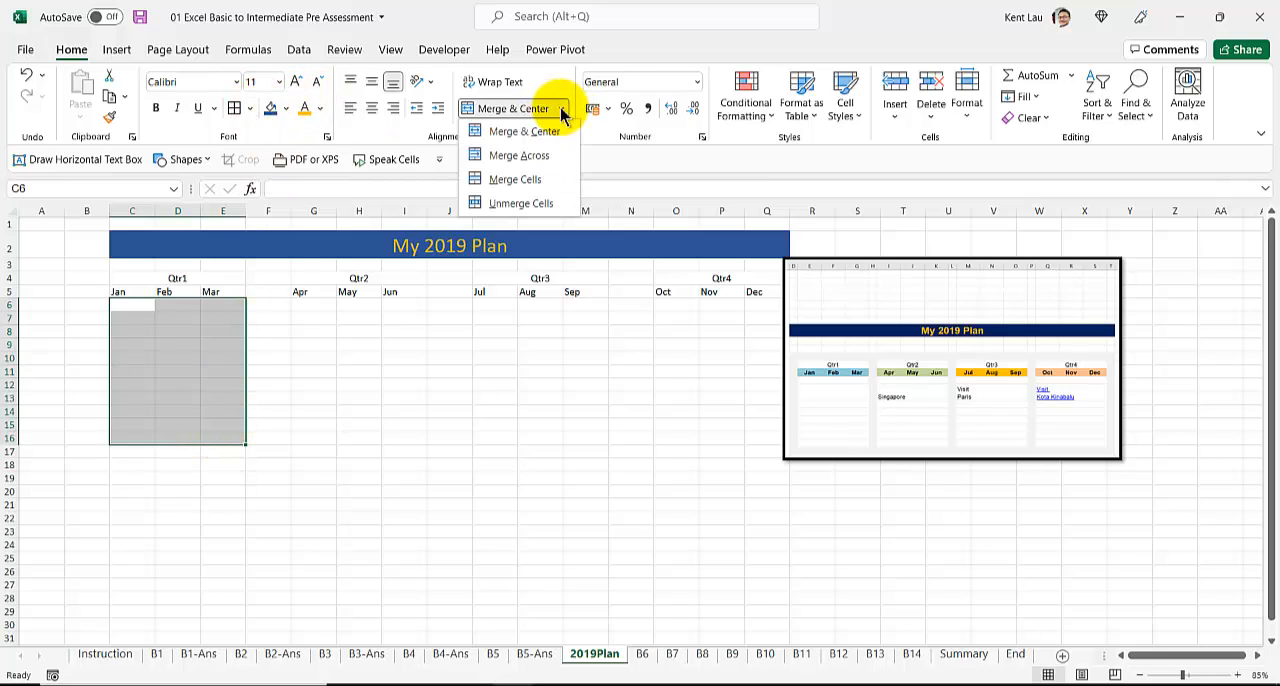
click(548, 157)
Step: Merge each row across in the blocks G6:I16, K6:M16 and O6:Q16 under the Qtr2, Qtr3 and Qtr4 months
drag(306, 306, 410, 442)
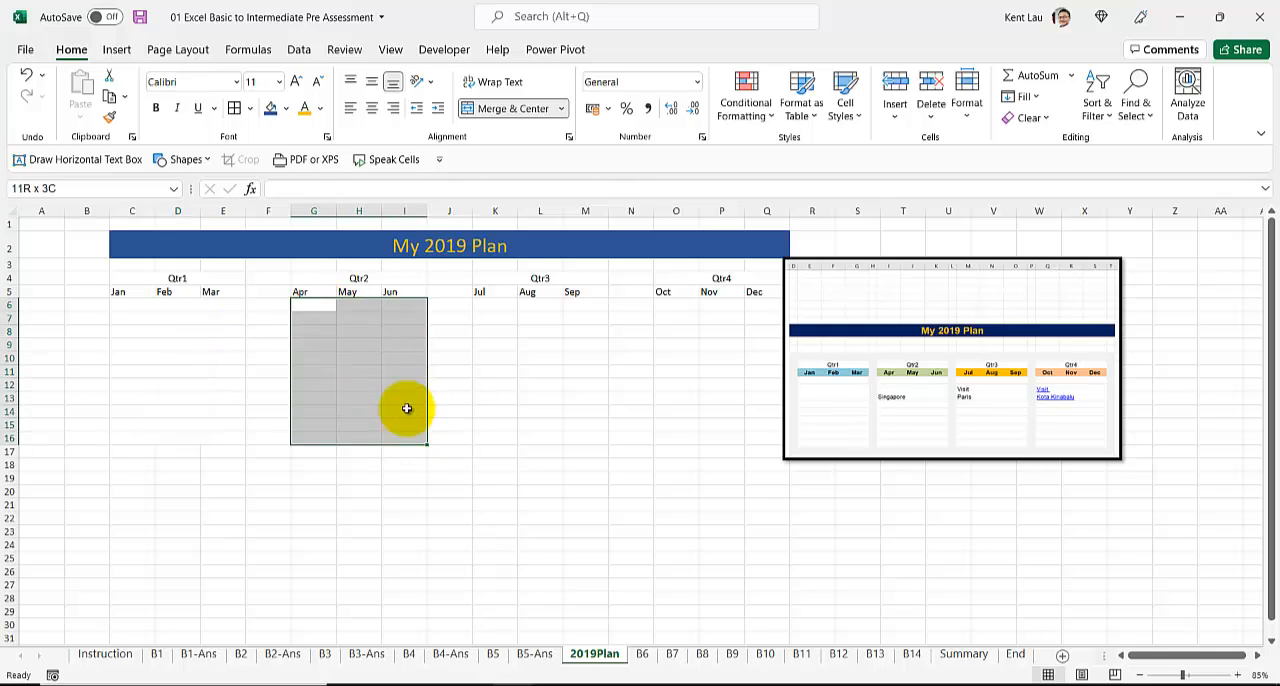
click(488, 107)
key(ctrl+z)
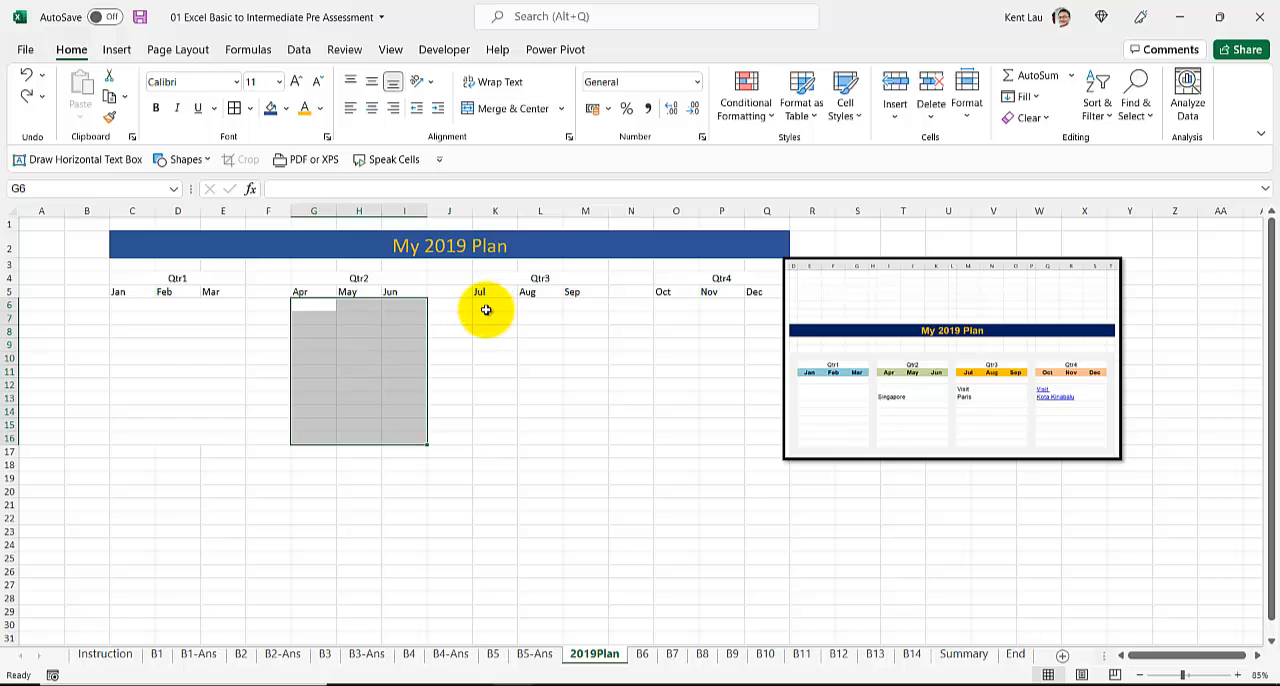
click(561, 108)
click(540, 158)
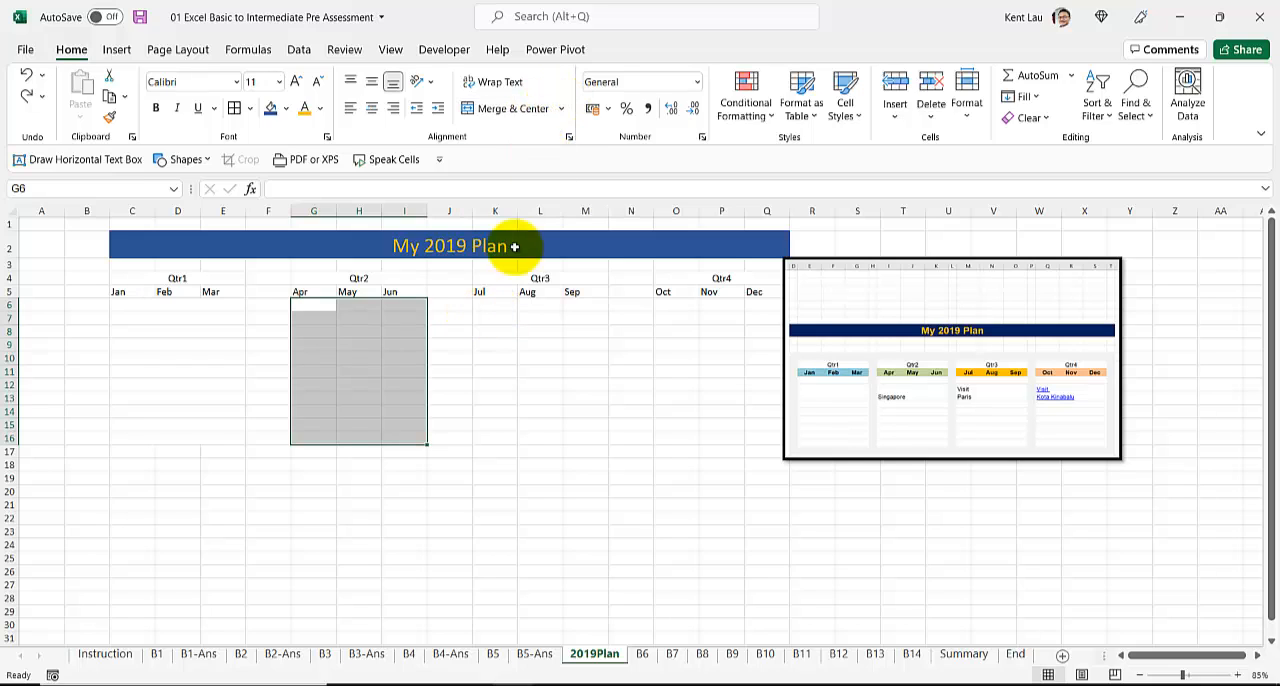
drag(496, 304, 580, 433)
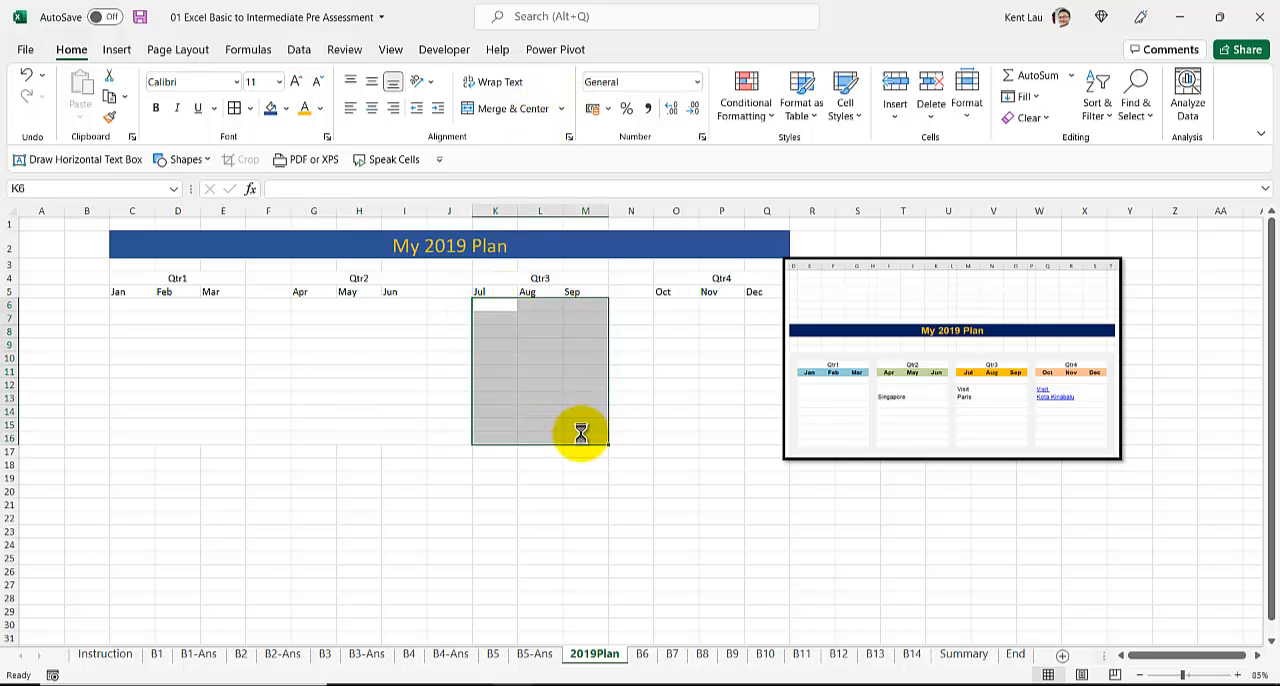
drag(668, 305, 760, 437)
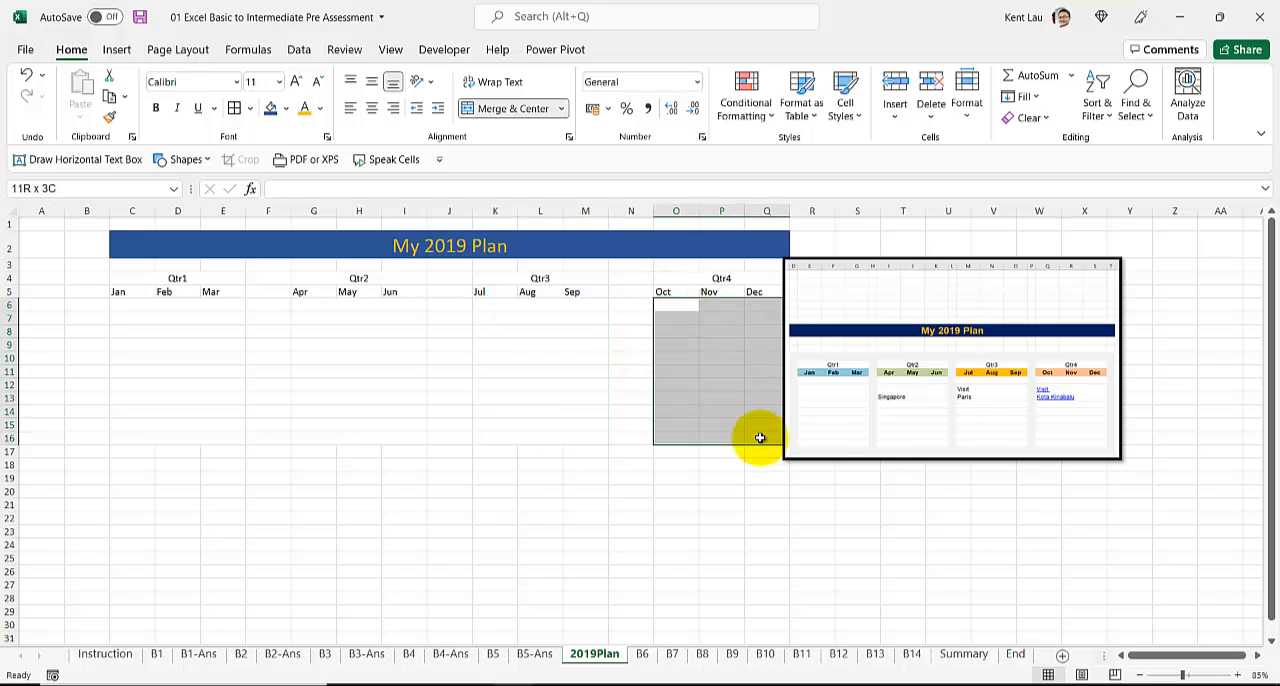
click(393, 382)
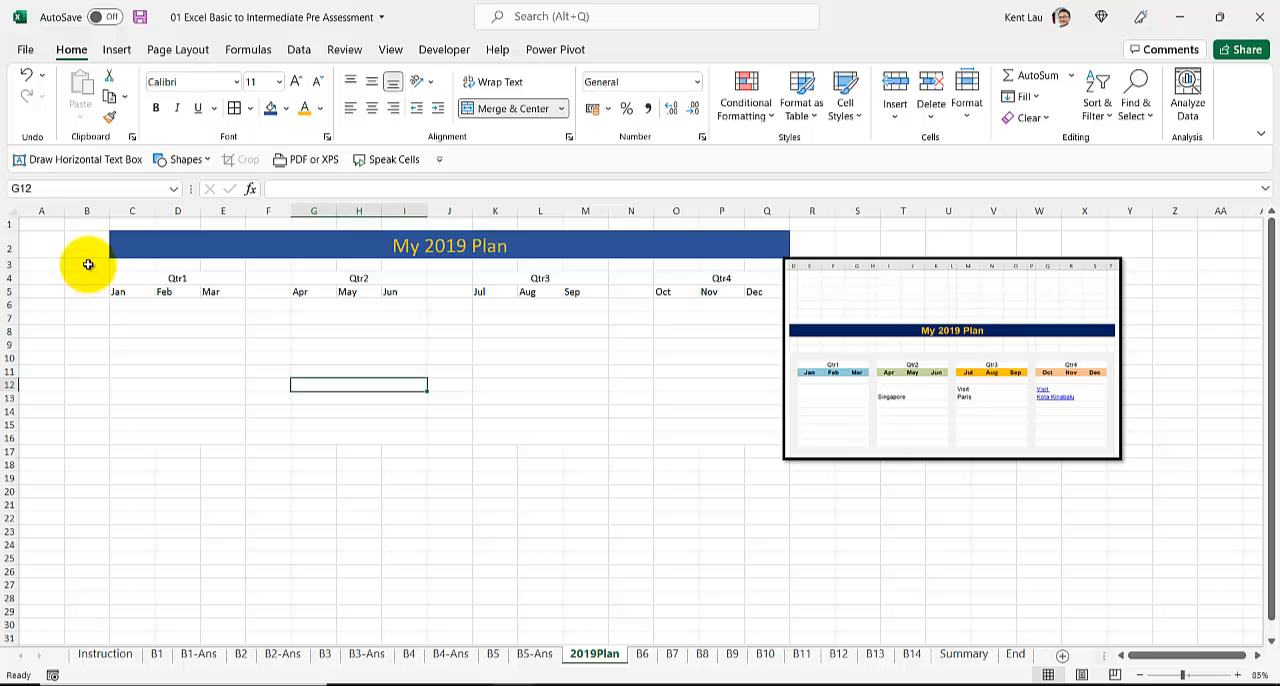
Step: Fill cells B3:B17 beside the Qtr1 block with light gray
mouse_move(88, 263)
mouse_down()
mouse_move(93, 455)
mouse_move(107, 427)
mouse_move(97, 243)
mouse_up()
click(143, 428)
click(143, 441)
click(97, 452)
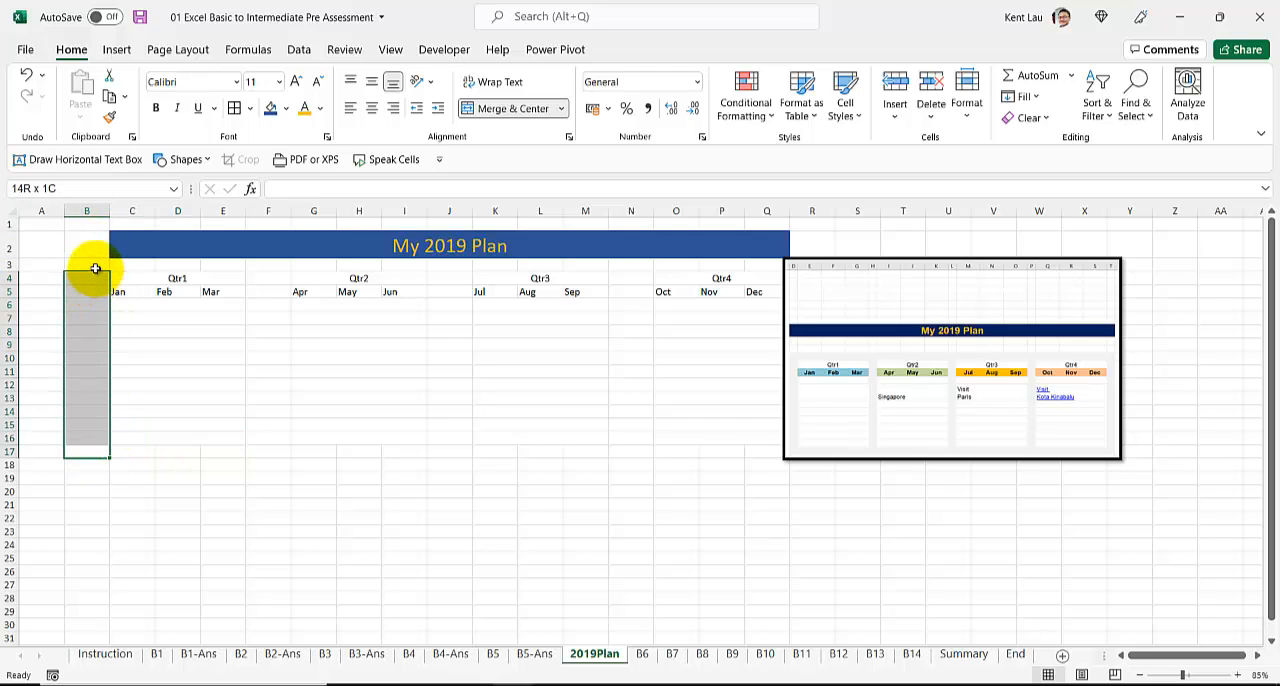
drag(96, 267, 96, 267)
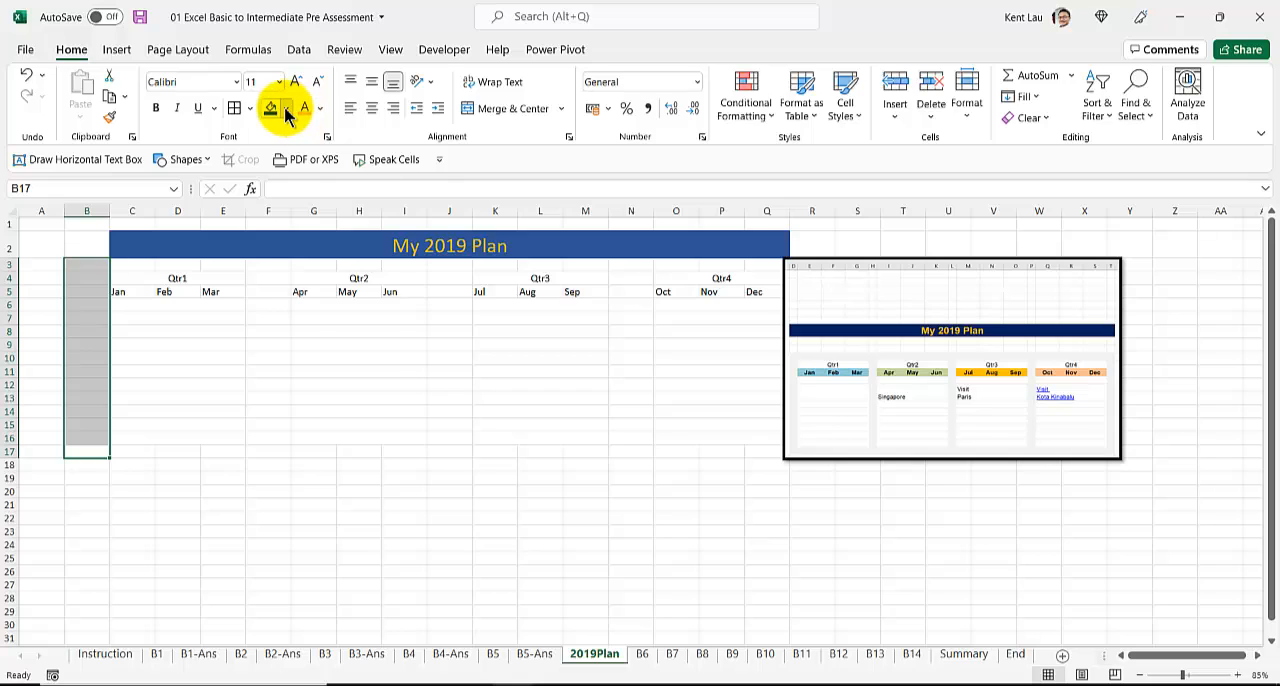
click(286, 109)
click(270, 174)
Step: Fill B3:R3 below the title with the same light gray and move the reference picture clear of column R
drag(91, 263, 780, 262)
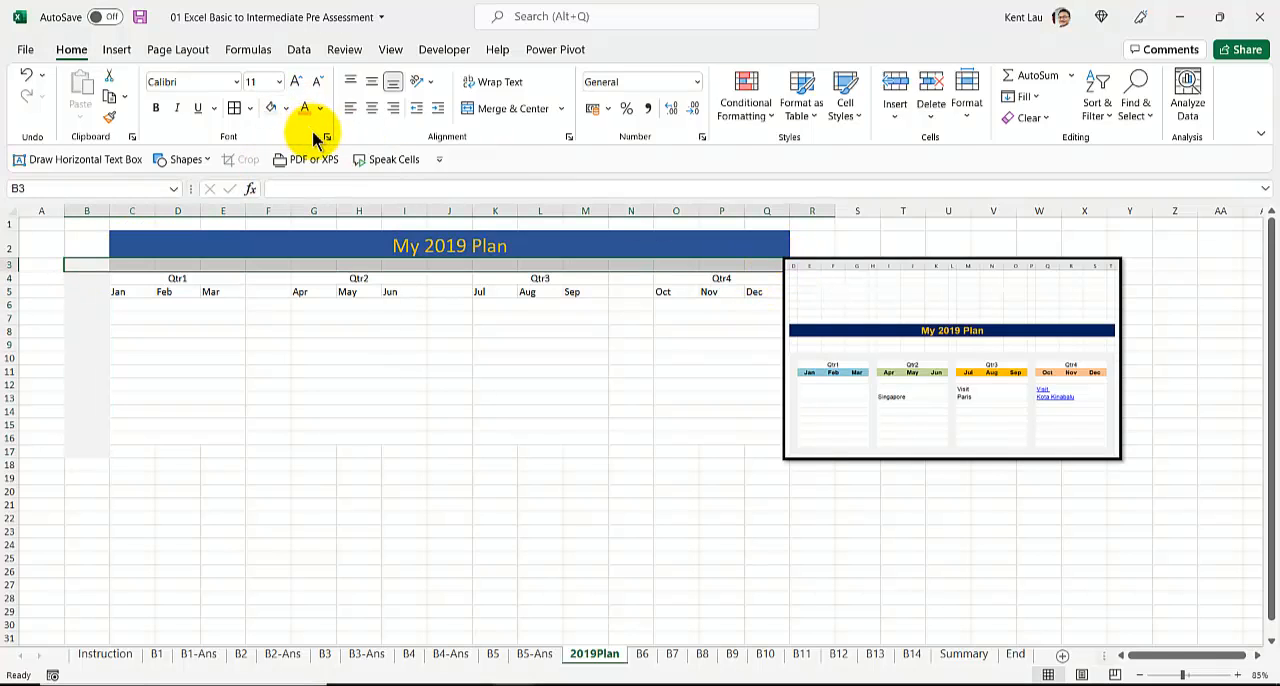
click(900, 314)
drag(900, 314, 1009, 297)
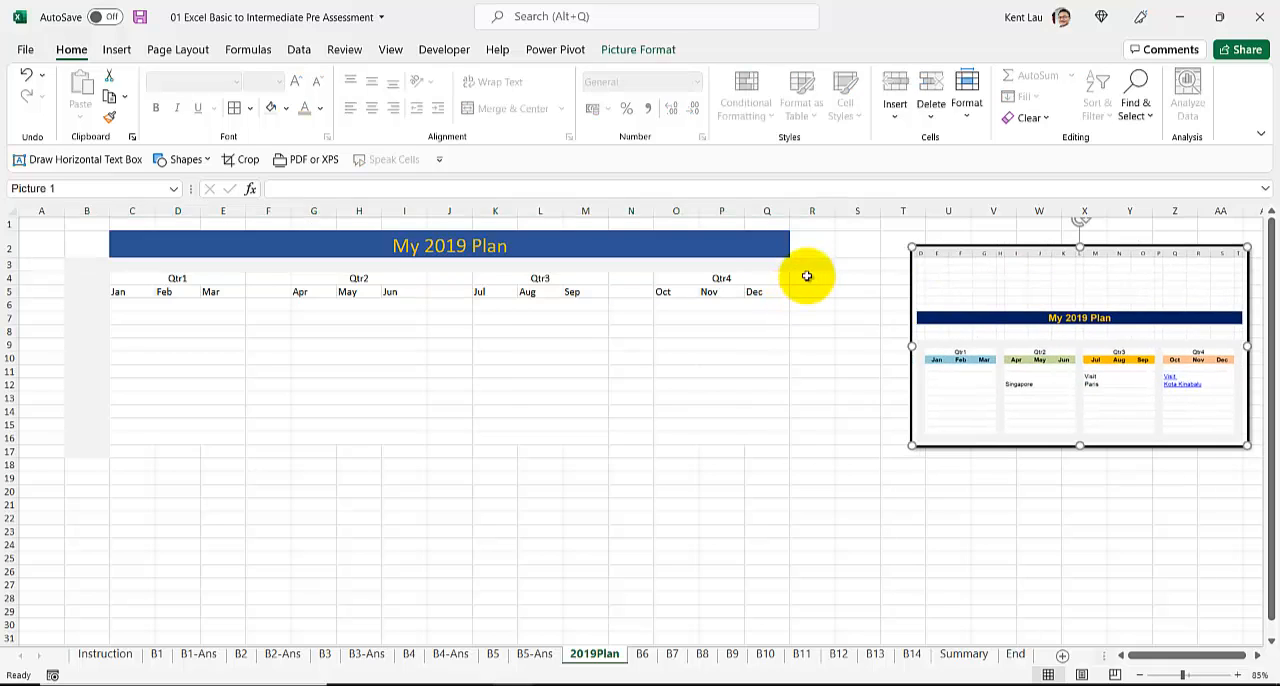
Step: Fill the plan's remaining outer border, cells B17:R17 and R3:R17, with the same light gray
drag(807, 276, 811, 426)
drag(817, 266, 804, 441)
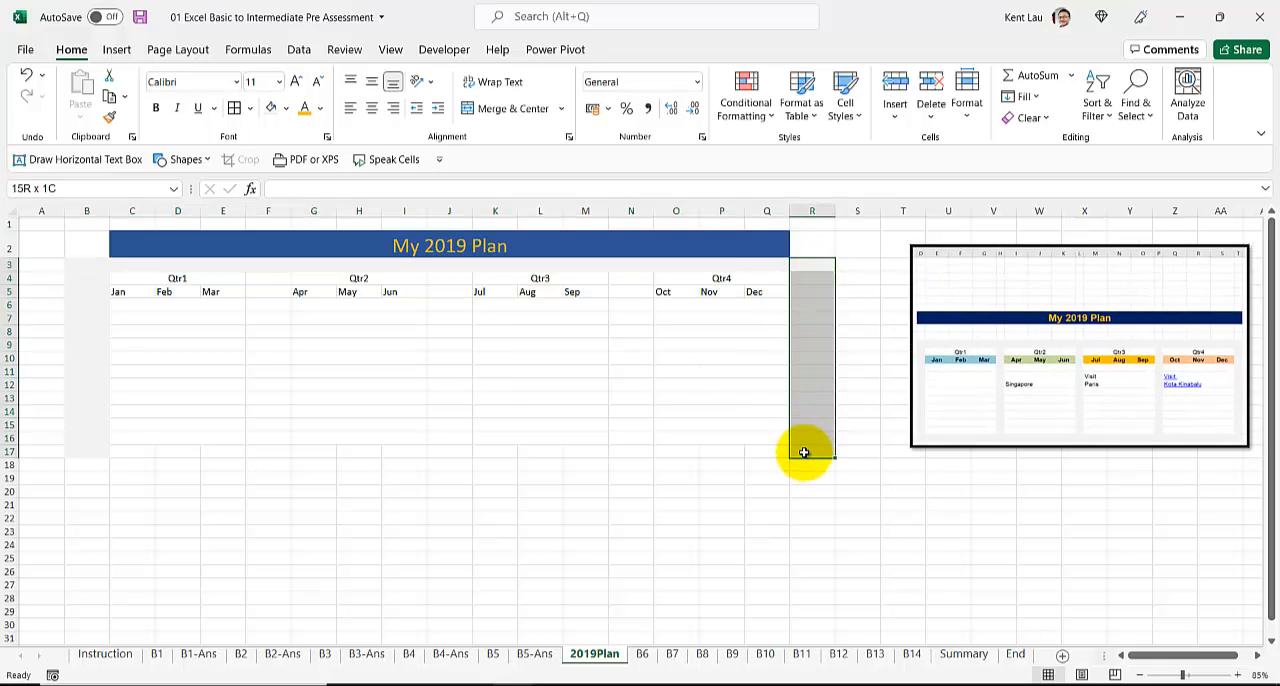
click(806, 439)
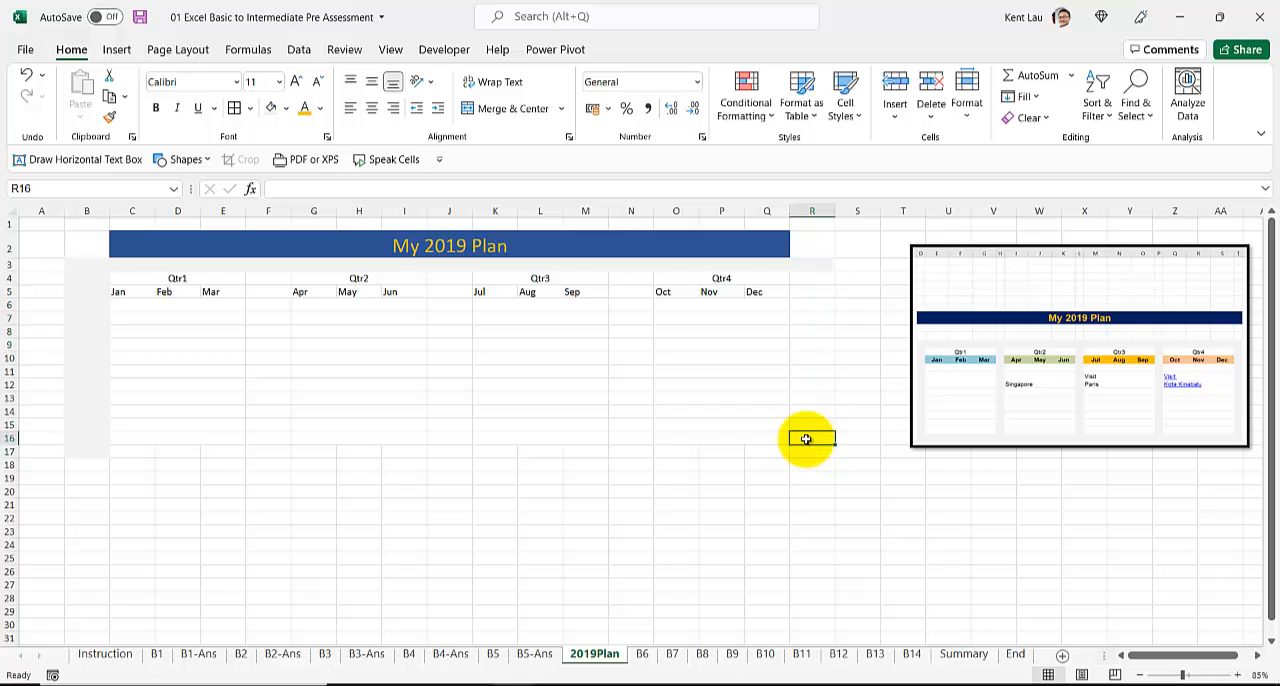
drag(807, 452, 817, 260)
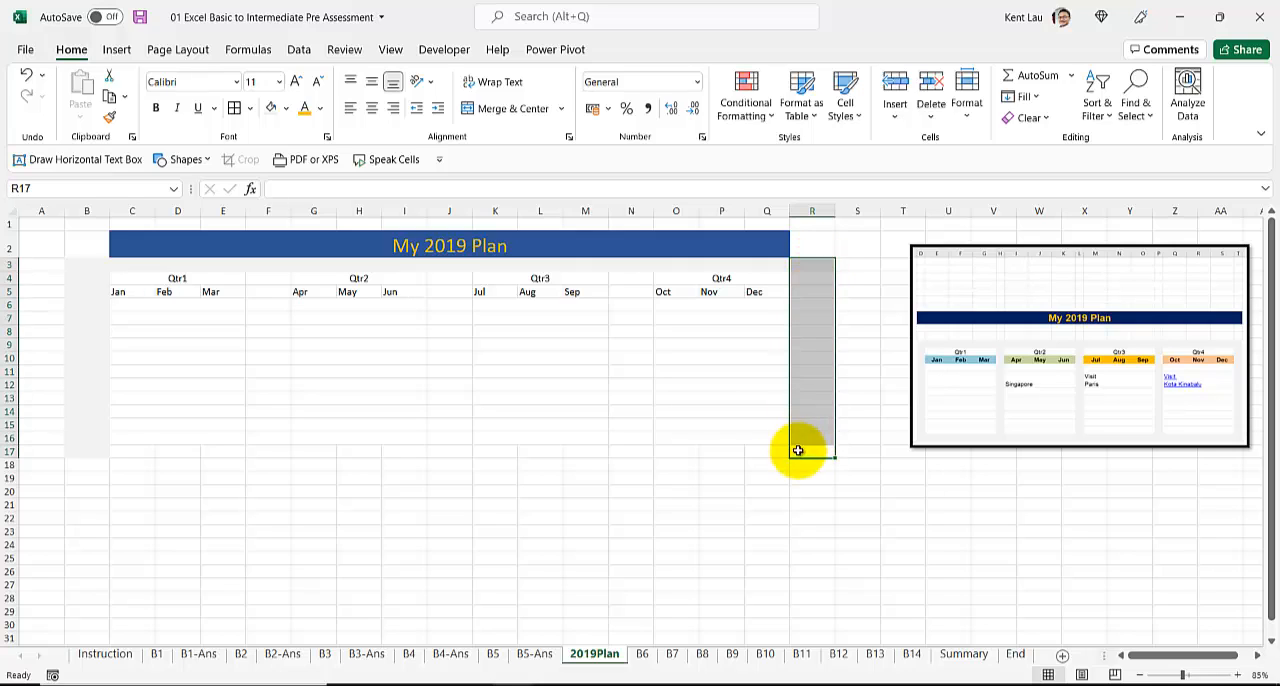
drag(803, 449, 92, 456)
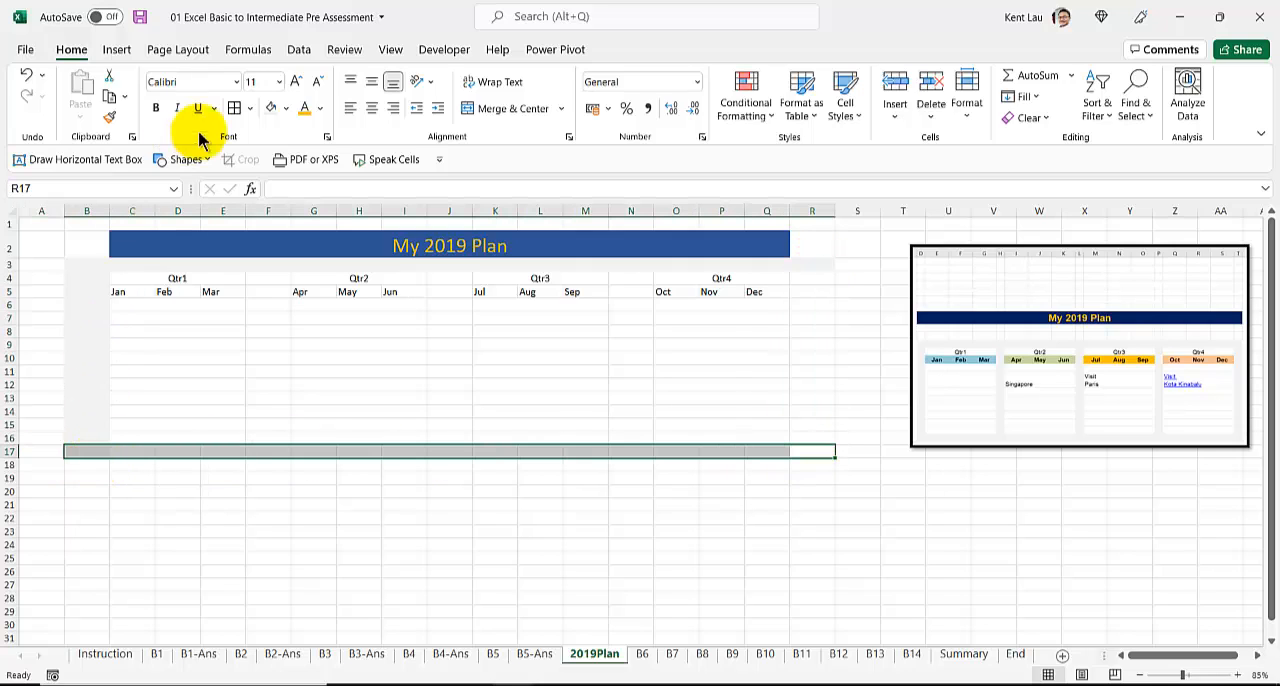
click(822, 266)
drag(823, 346, 819, 453)
key(F4)
Step: Fill the spacer columns F, J and N from row 3 to 17, plus cells B2 and R2, with light gray
click(456, 268)
drag(453, 293, 449, 434)
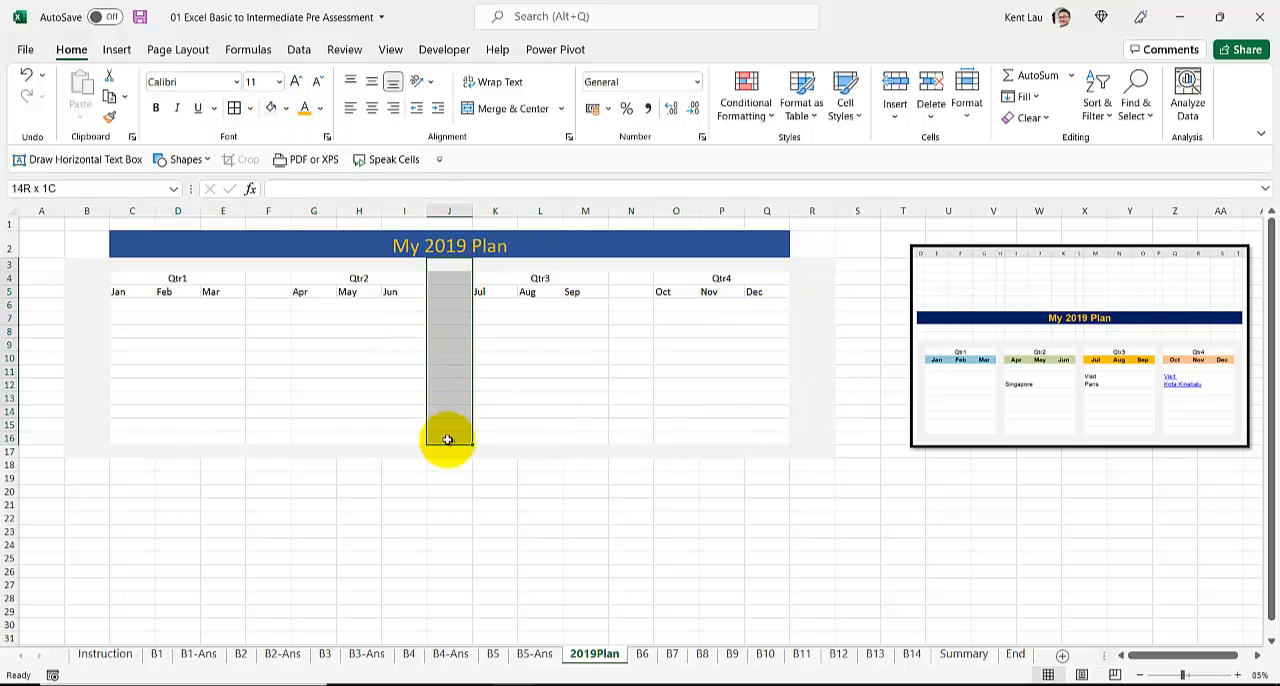
key(F4)
drag(634, 271, 629, 456)
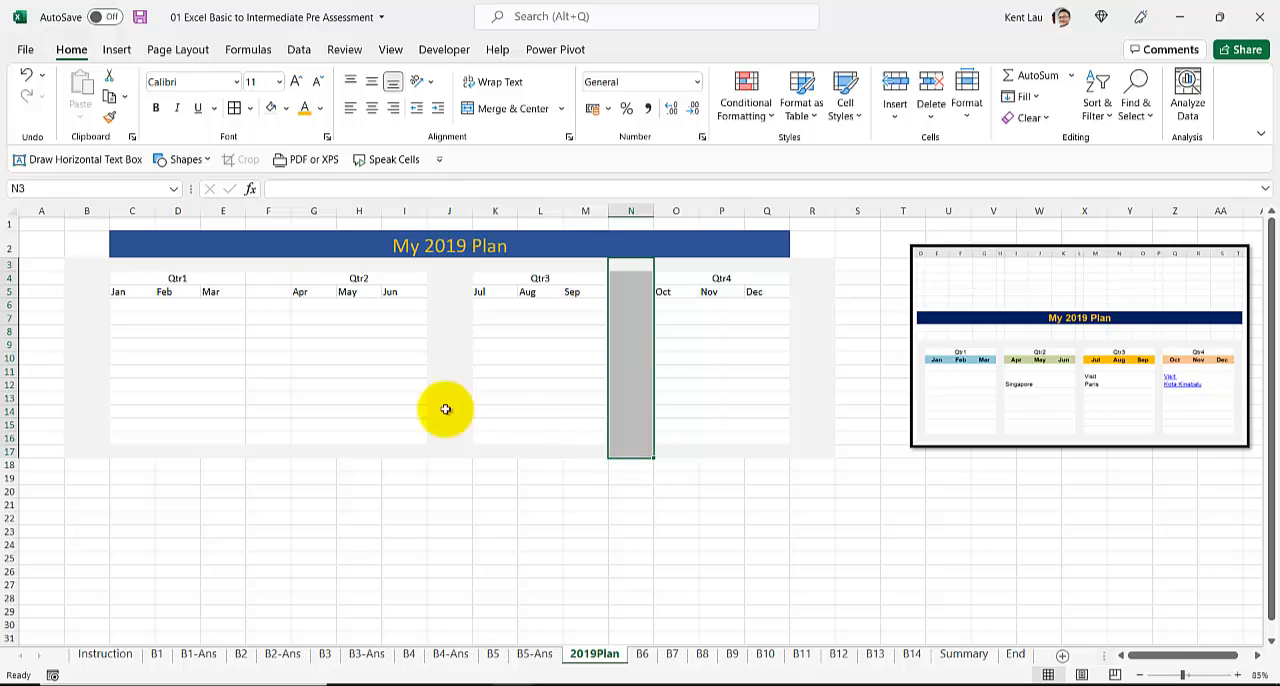
drag(266, 271, 266, 440)
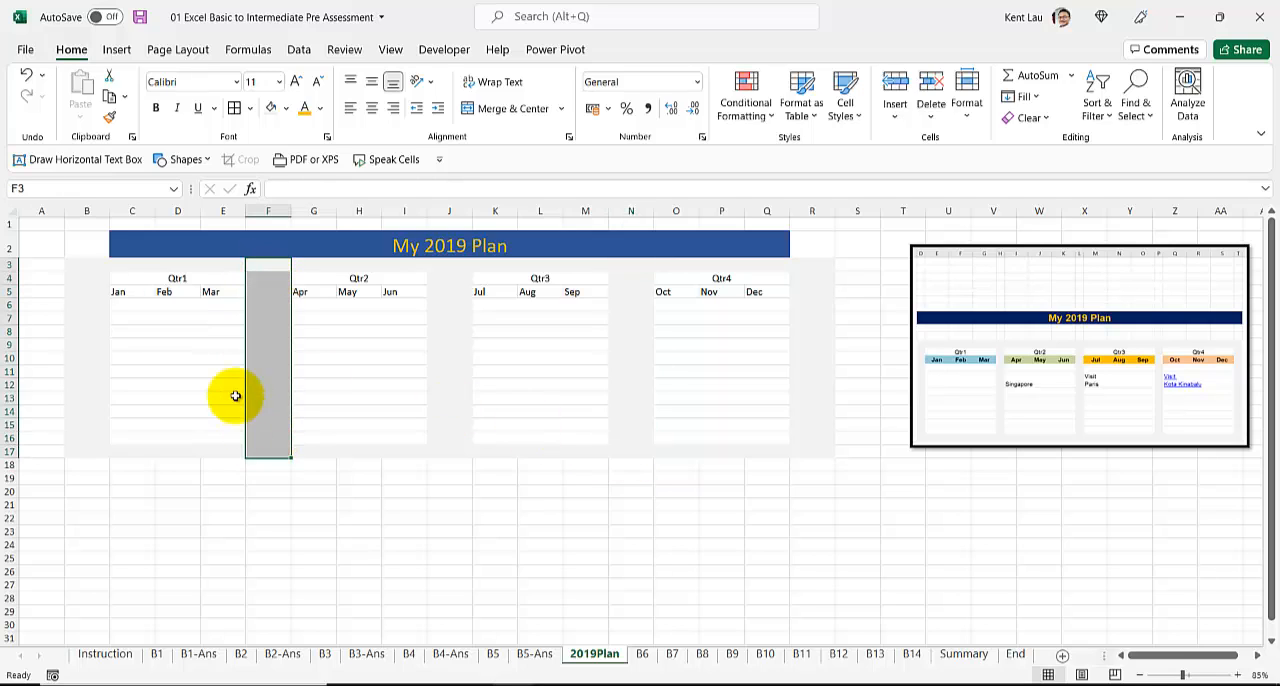
click(89, 245)
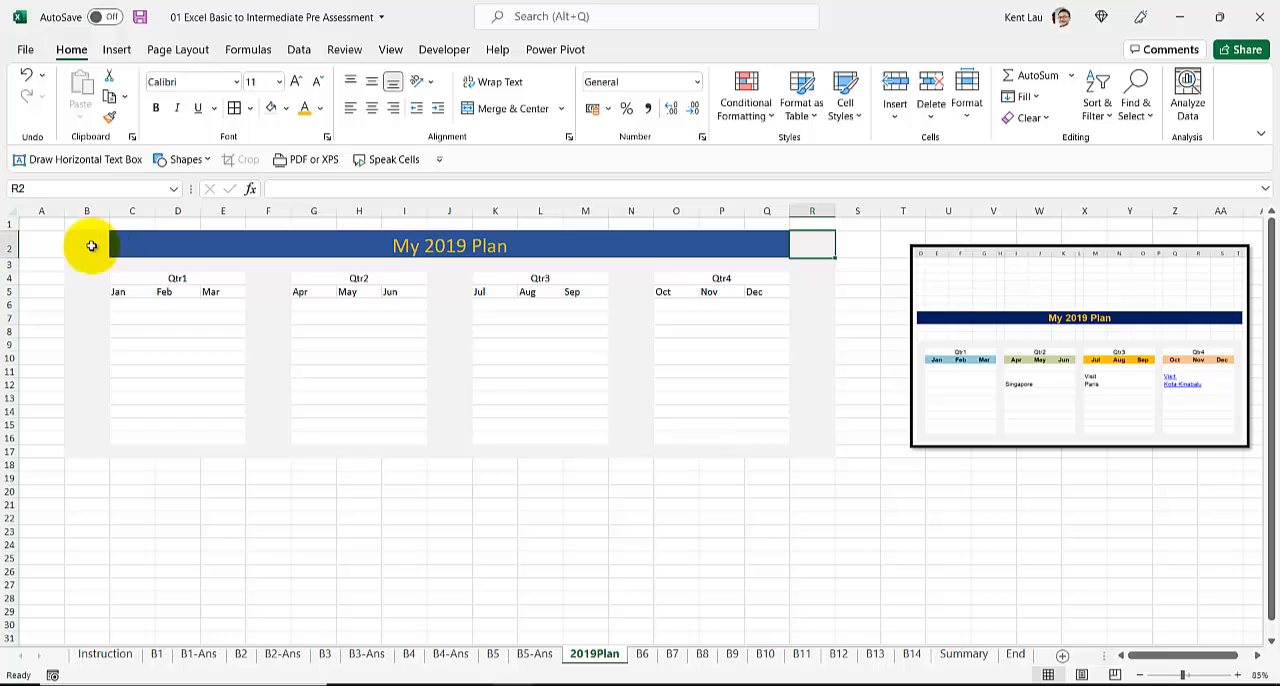
Step: Narrow the gray border and spacer columns B, F, J, N and R together to the same smaller width
click(86, 210)
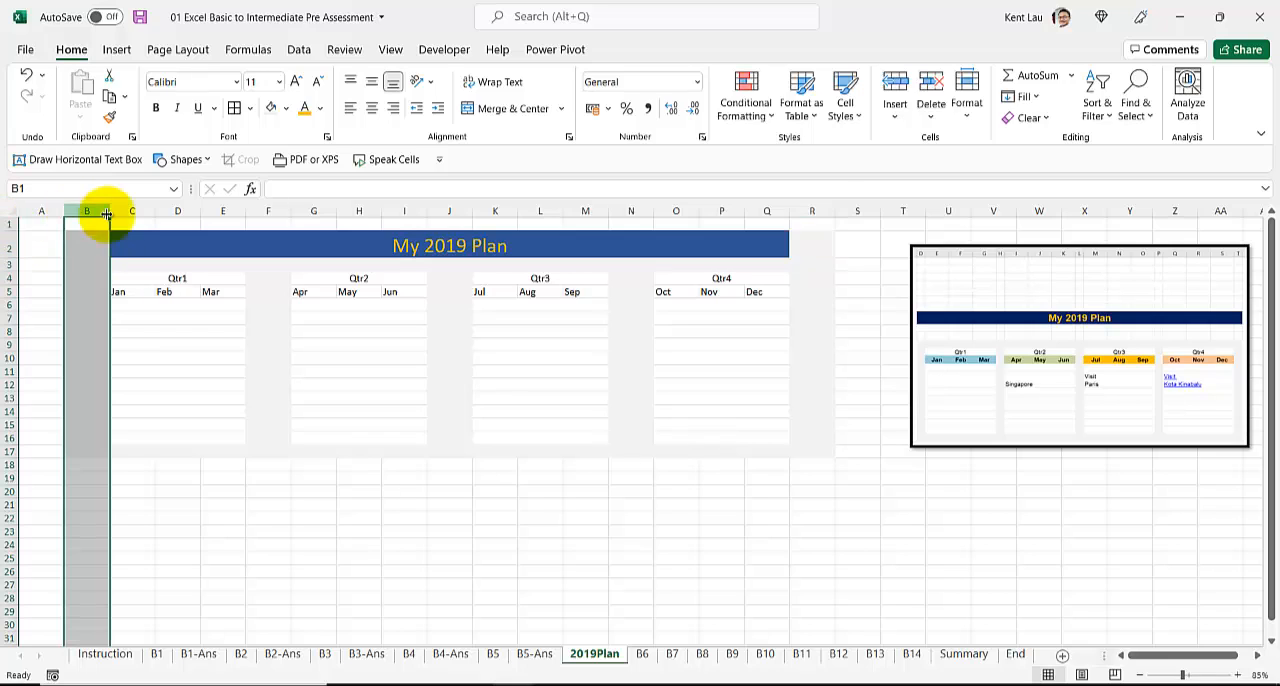
ctrl+click(810, 210)
ctrl+click(628, 210)
ctrl+click(452, 210)
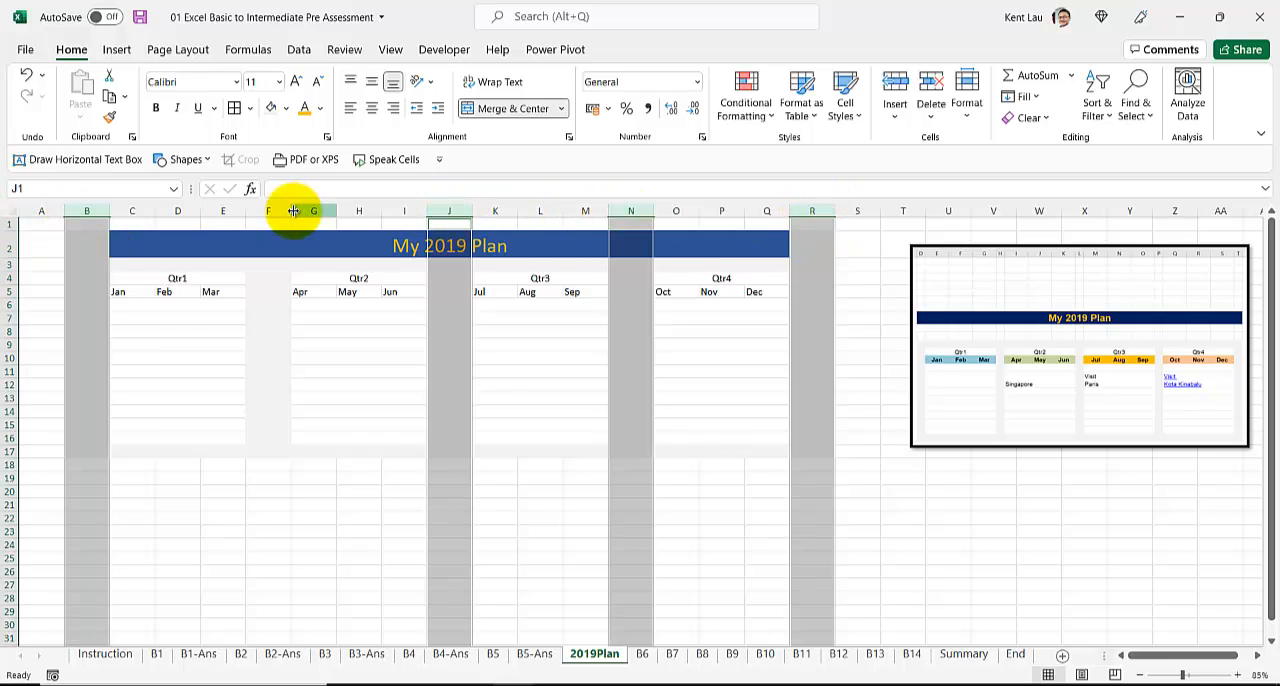
ctrl+click(270, 210)
drag(290, 212, 261, 211)
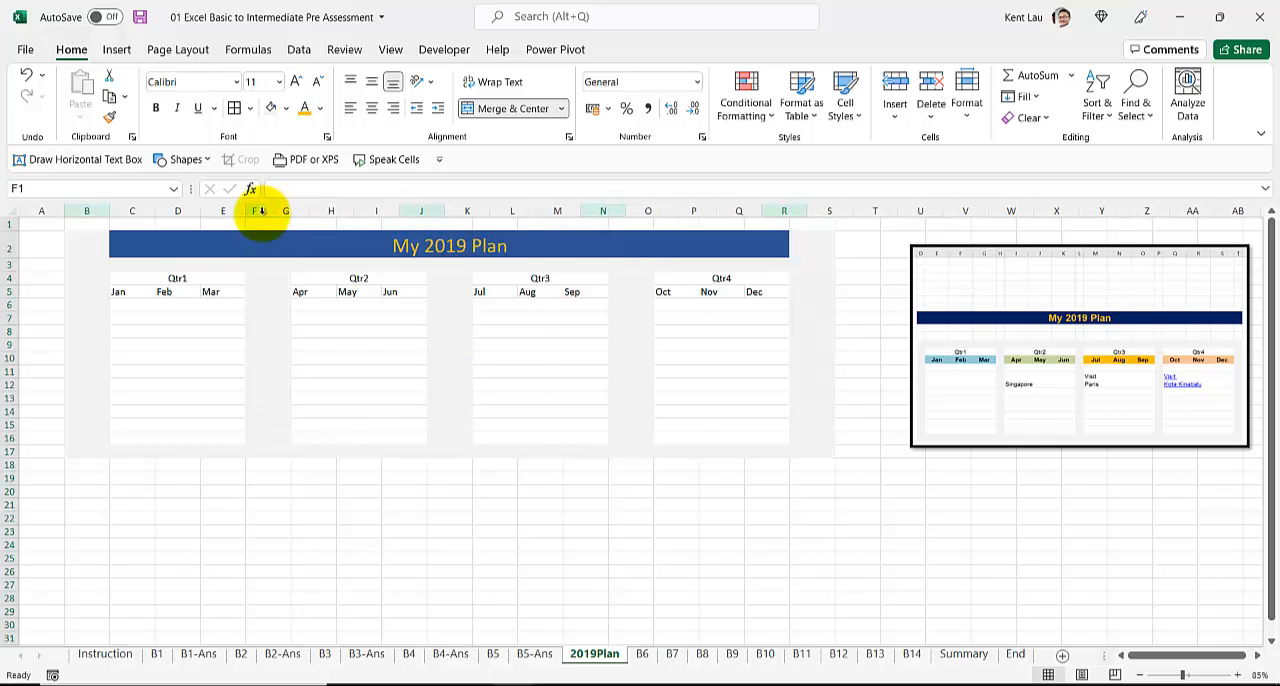
click(150, 331)
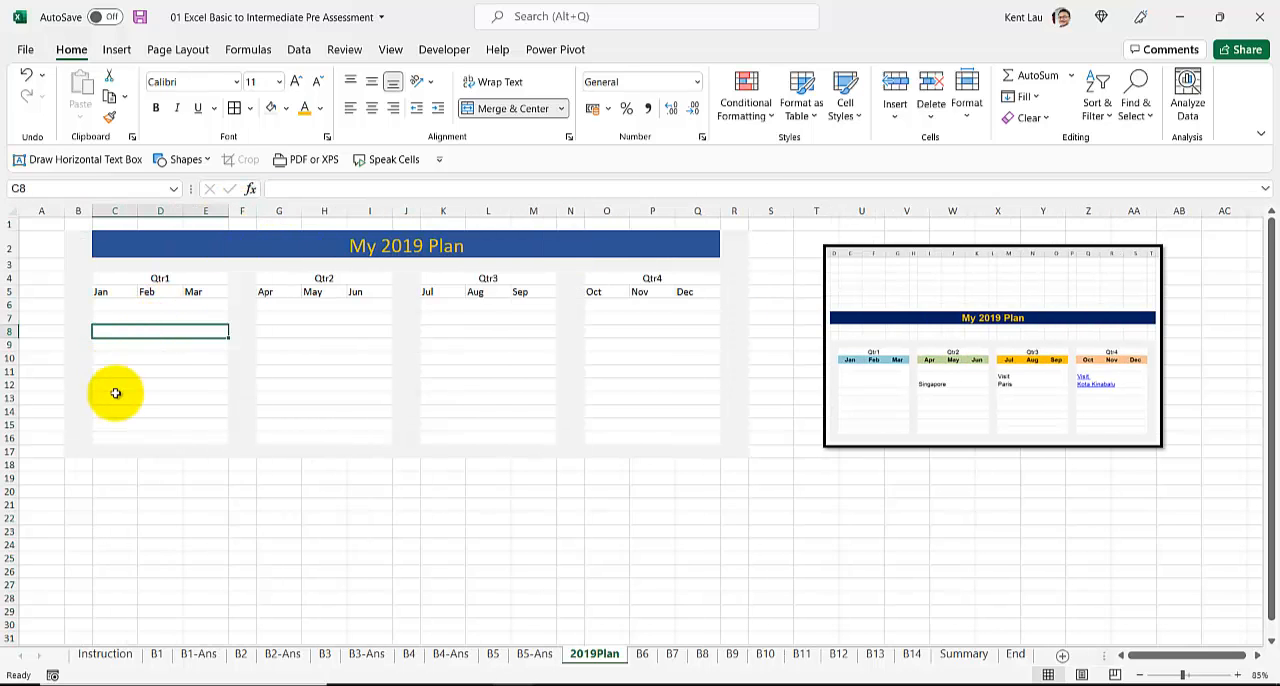
Step: Show the sheet in Page Layout view and set its orientation to landscape
scroll(114, 391, up, 3)
click(1081, 675)
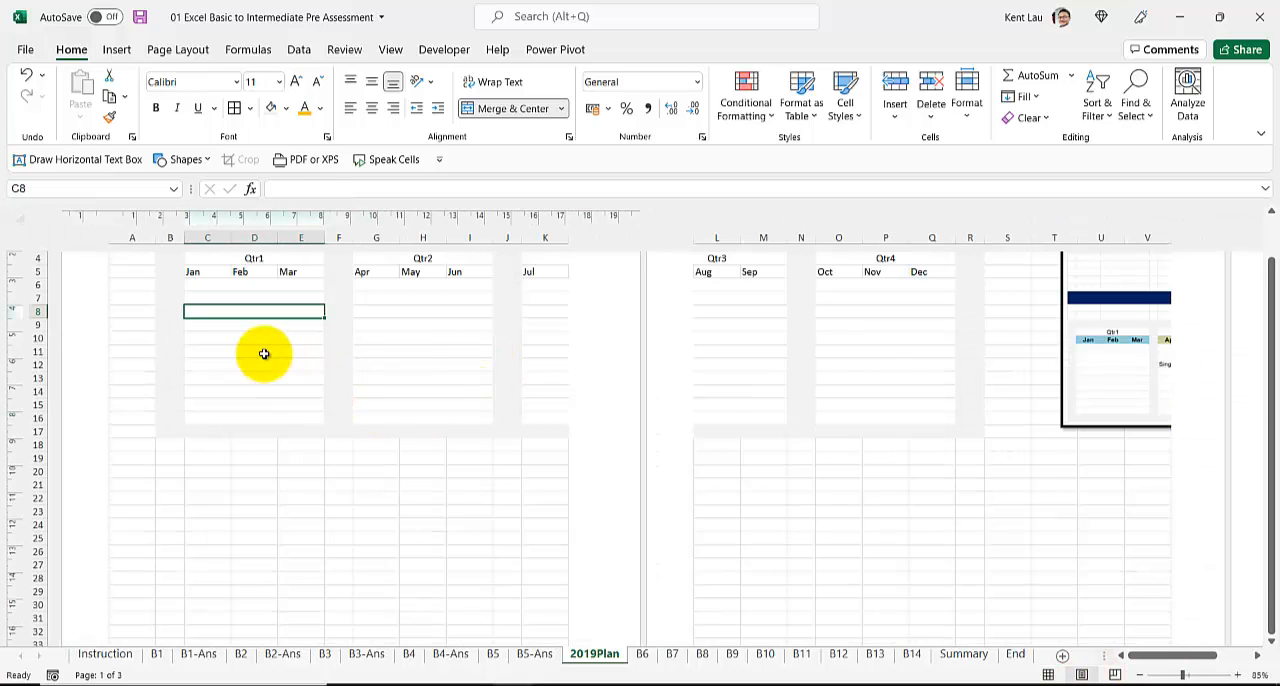
click(180, 49)
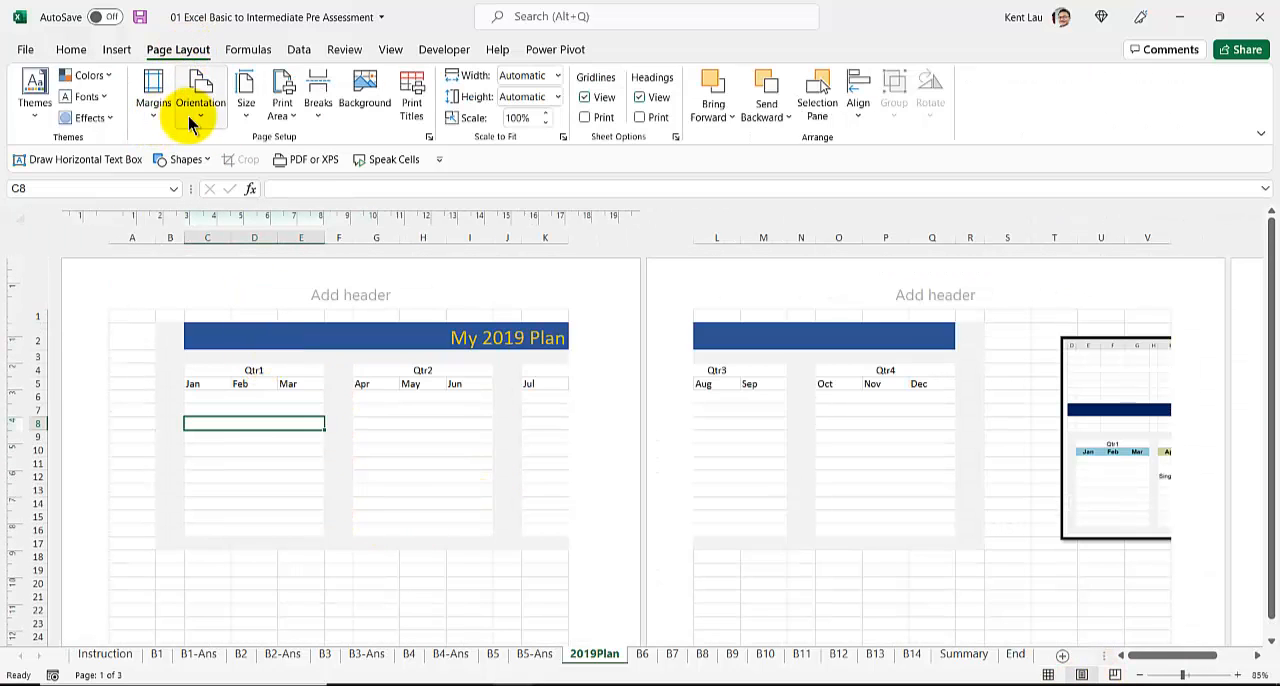
click(190, 118)
click(238, 183)
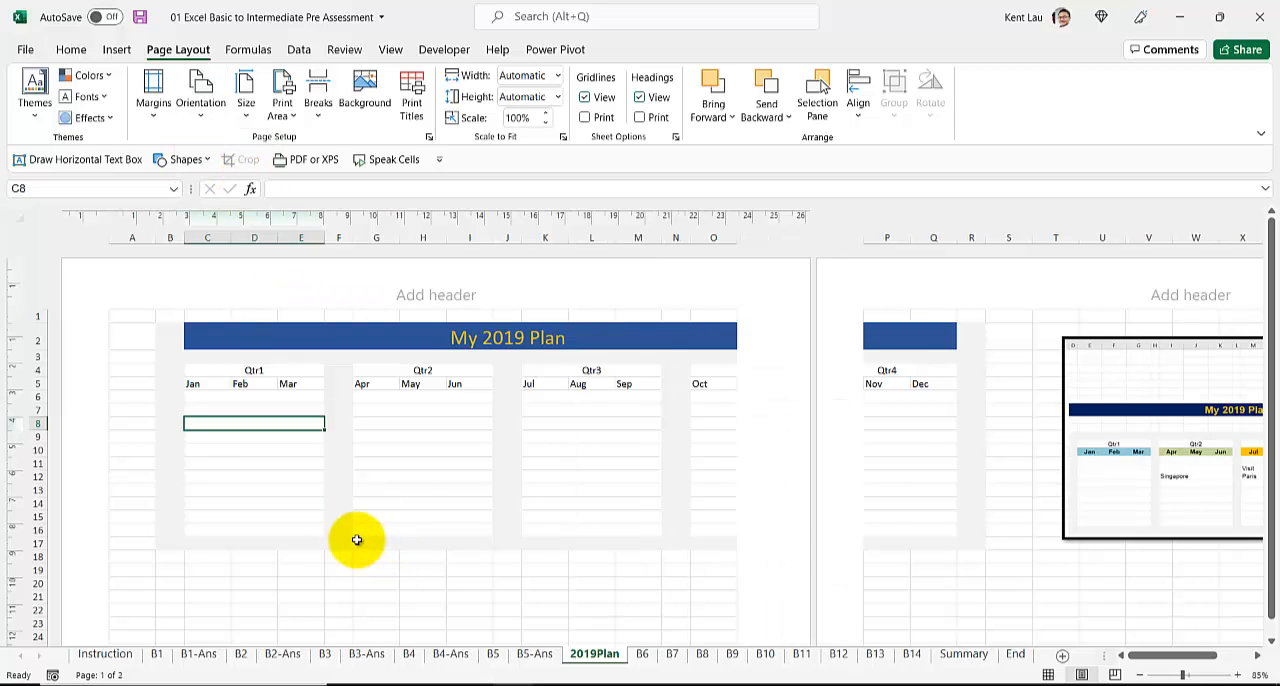
Step: Narrow column A so that more of the plan fits on the first page
ctrl+scroll(357, 540, down, 1)
click(200, 450)
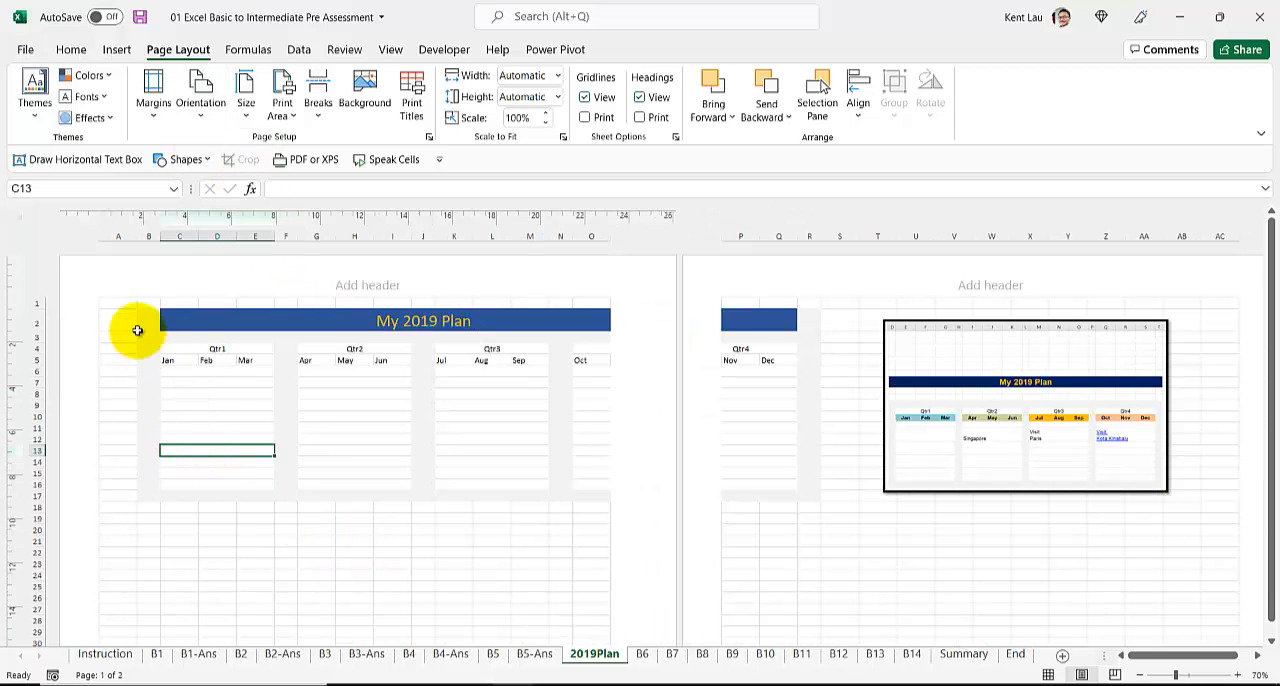
click(118, 235)
drag(138, 236, 116, 236)
click(801, 236)
click(229, 397)
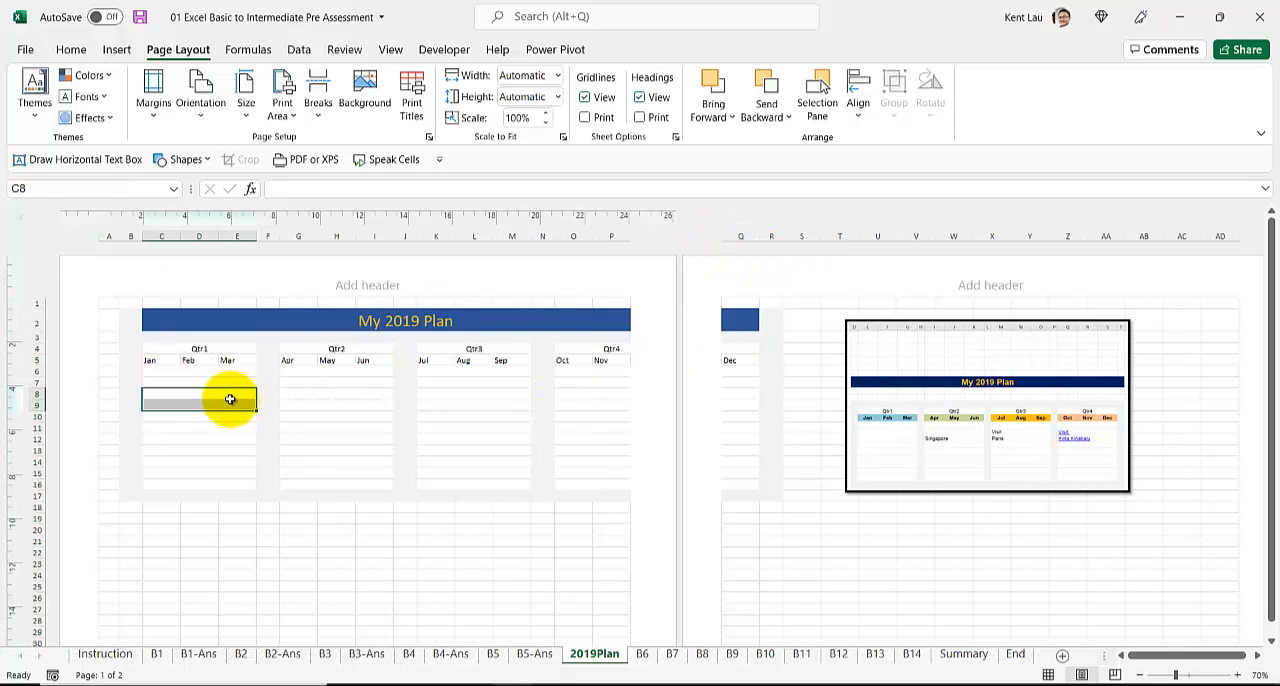
Step: Set the print scaling to fit 1 page wide by 1 tall and delete the reference picture from the sheet
click(429, 137)
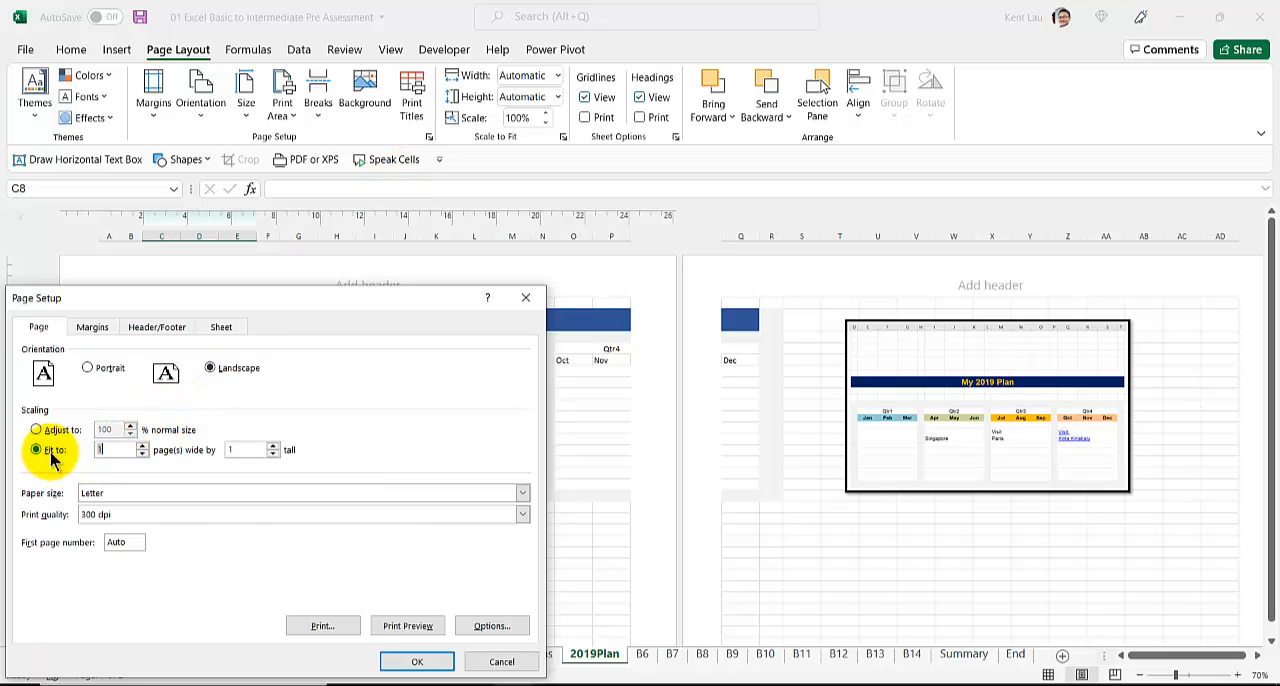
click(417, 661)
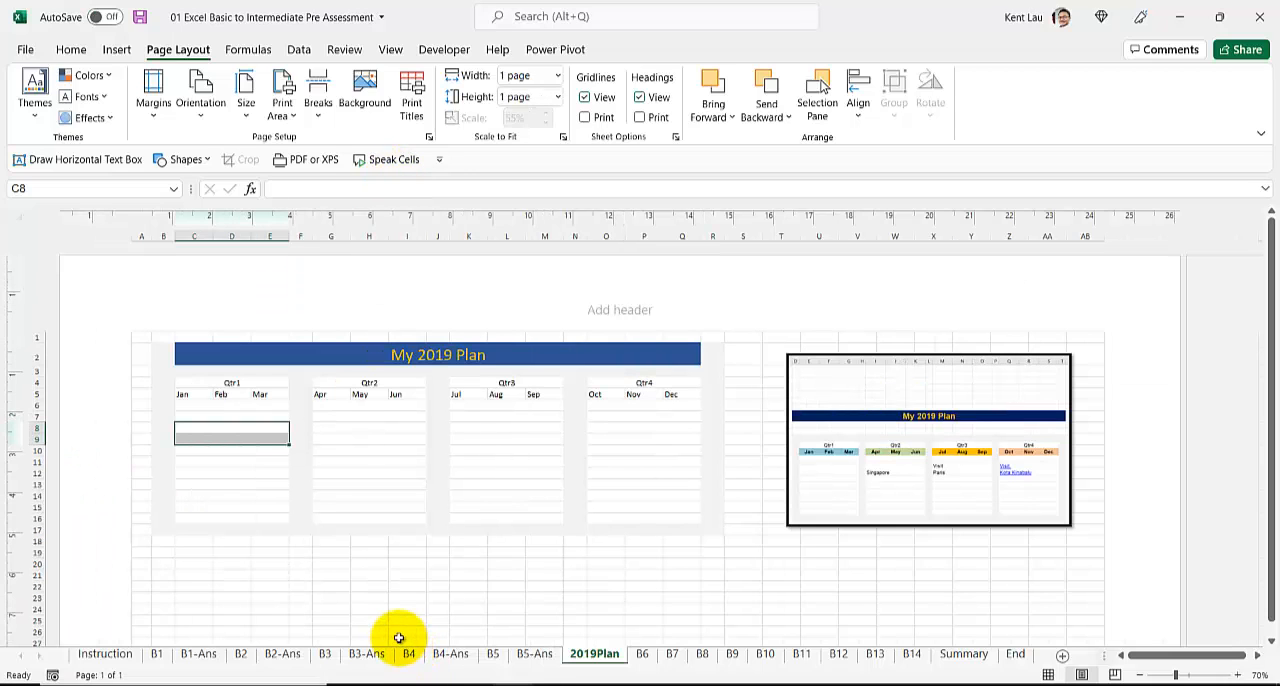
click(880, 486)
key(Delete)
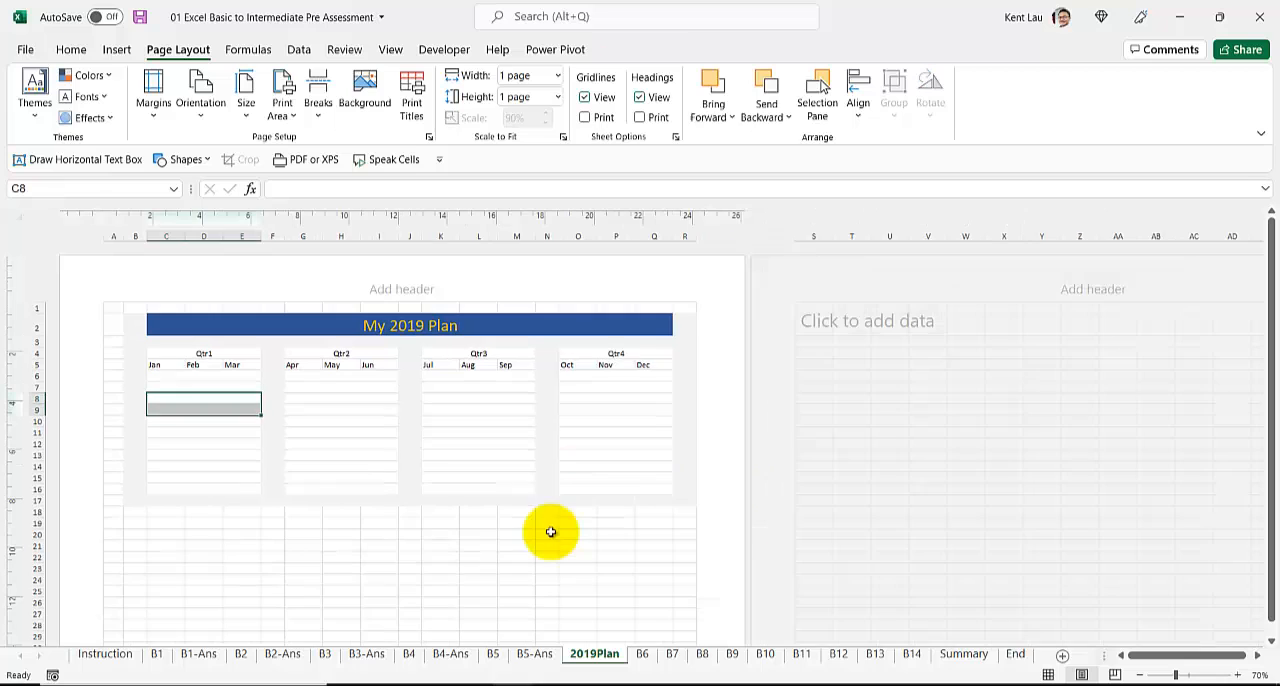
click(548, 534)
ctrl+scroll(412, 569, down, 1)
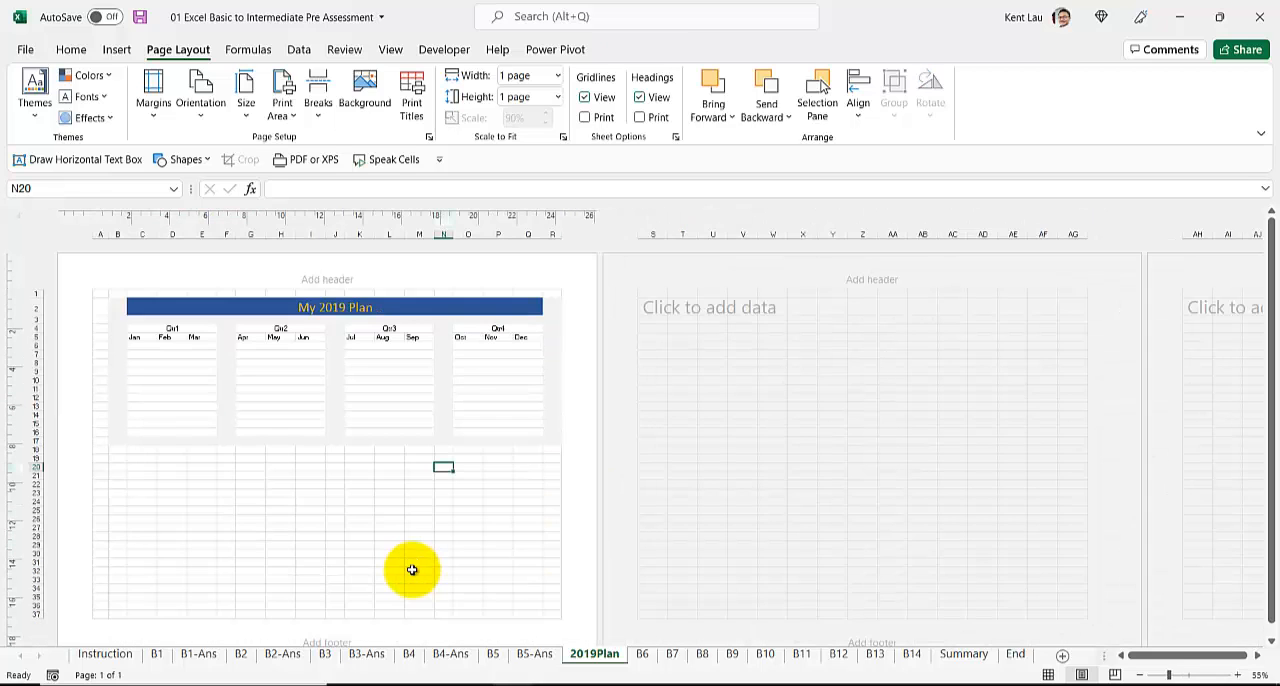
Step: Add the centre page header "private & confidential" to the 2019Plan sheet
scroll(412, 569, up, 2)
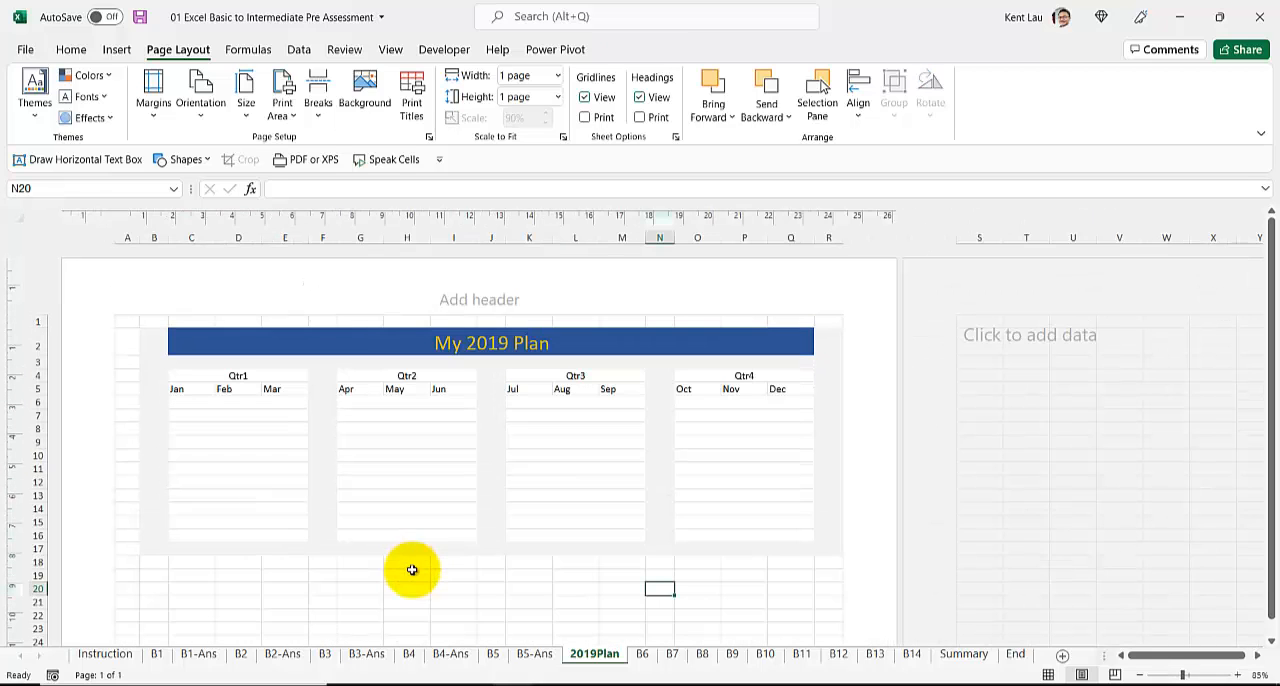
click(475, 300)
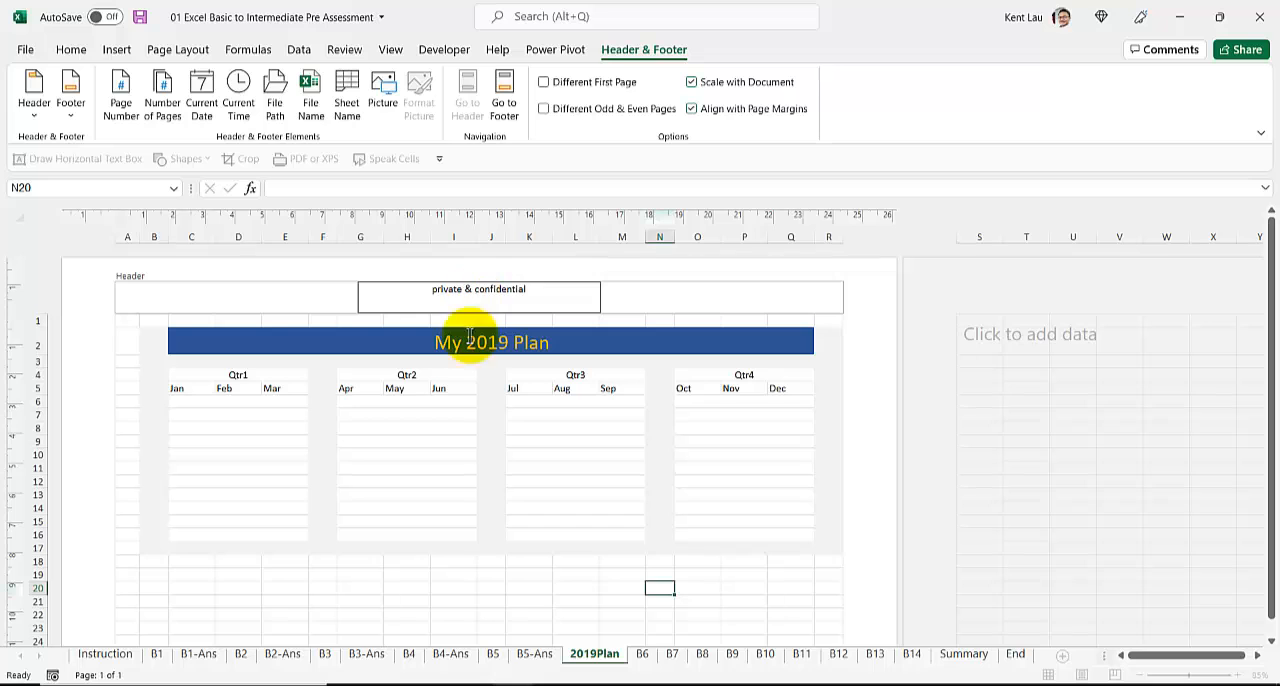
click(480, 443)
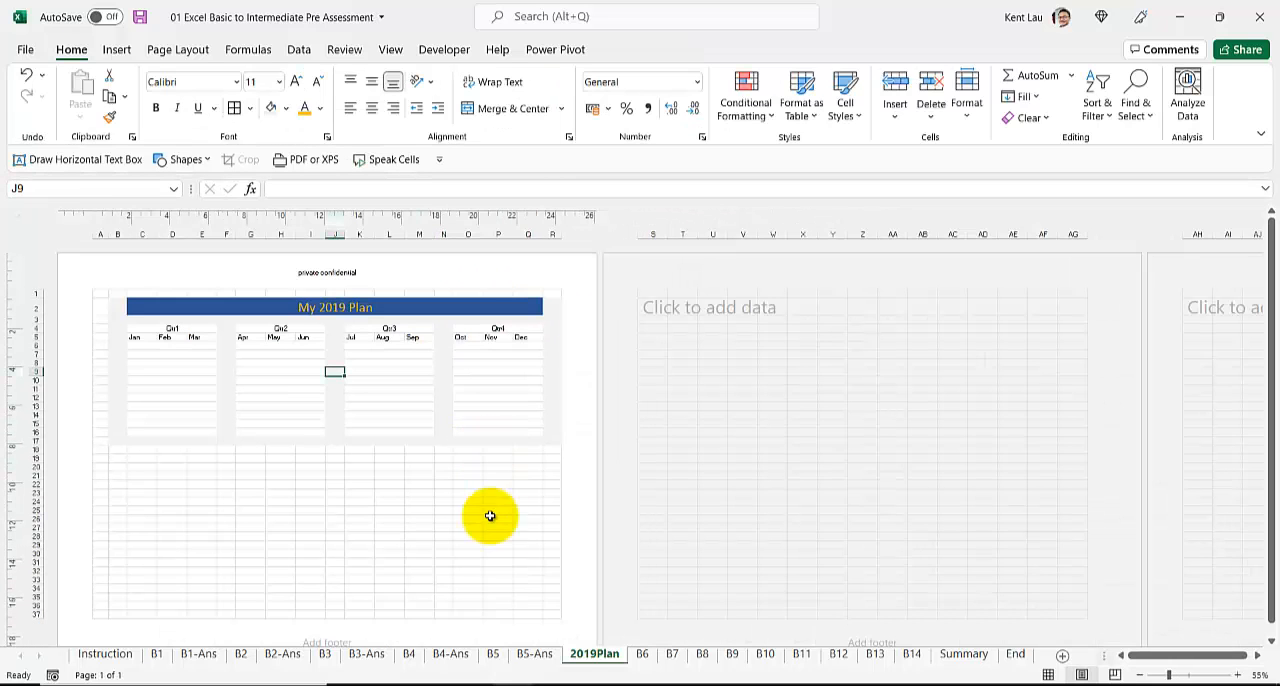
Step: Record 8:18 PM as the end time in H3 of the B5-Ans sheet
click(535, 654)
click(493, 285)
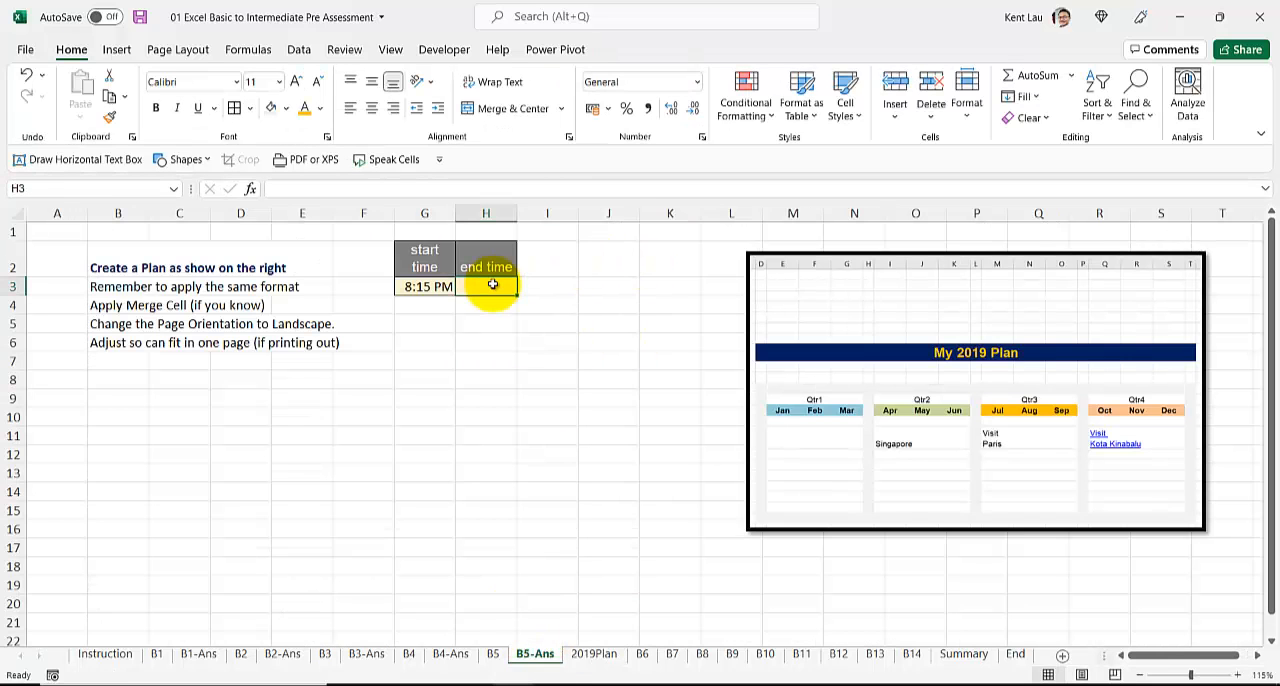
text(8:18 PM)
key(Return)
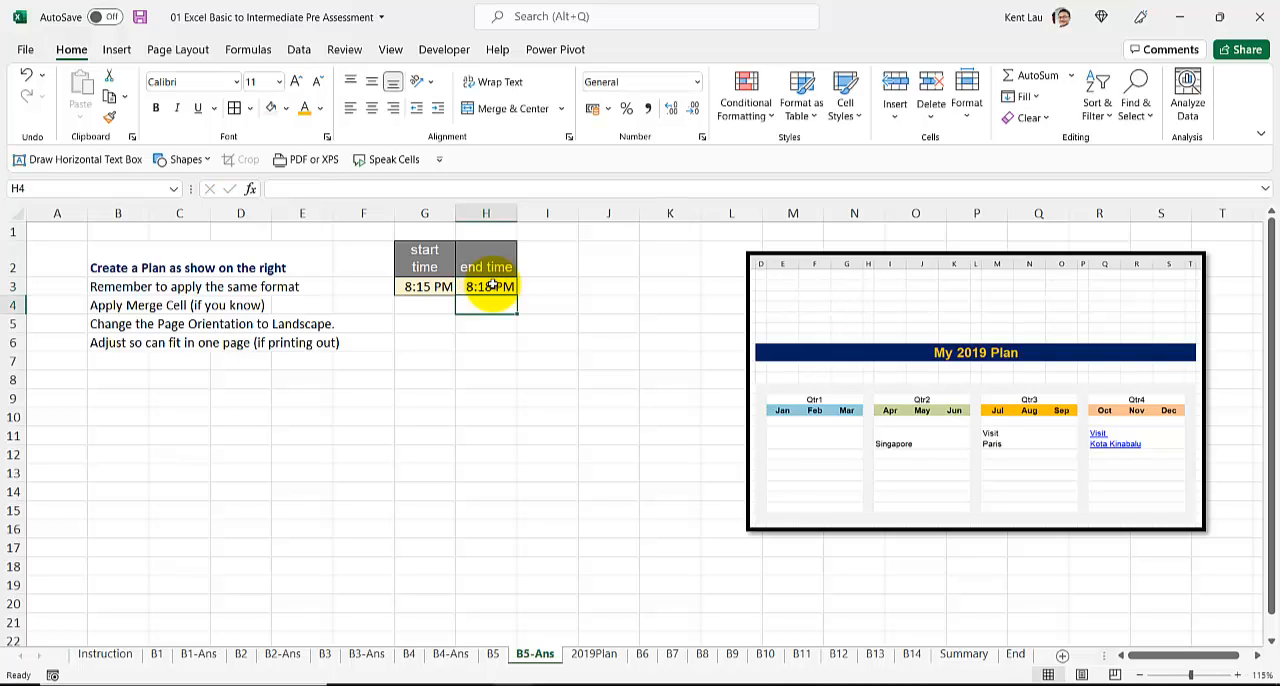
Step: Duplicate the B6 sheet directly after itself and name the copy B6-Ans
click(642, 654)
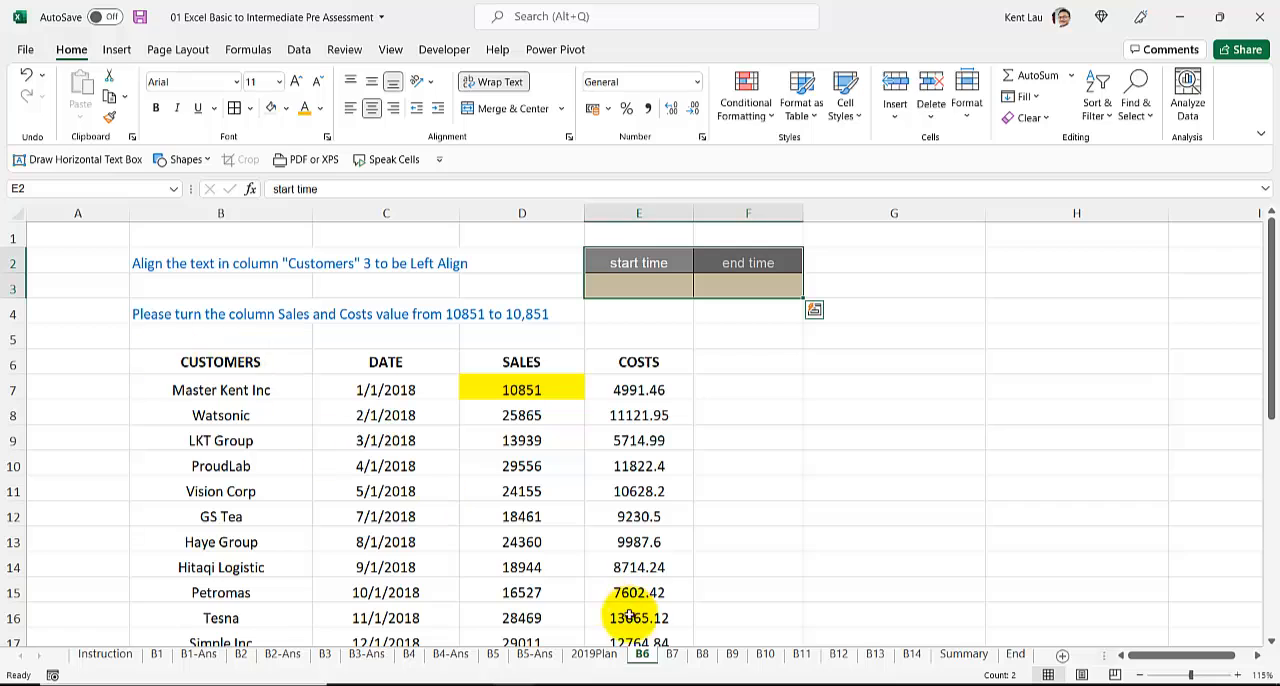
drag(660, 660, 705, 650)
text(B6-Ans)
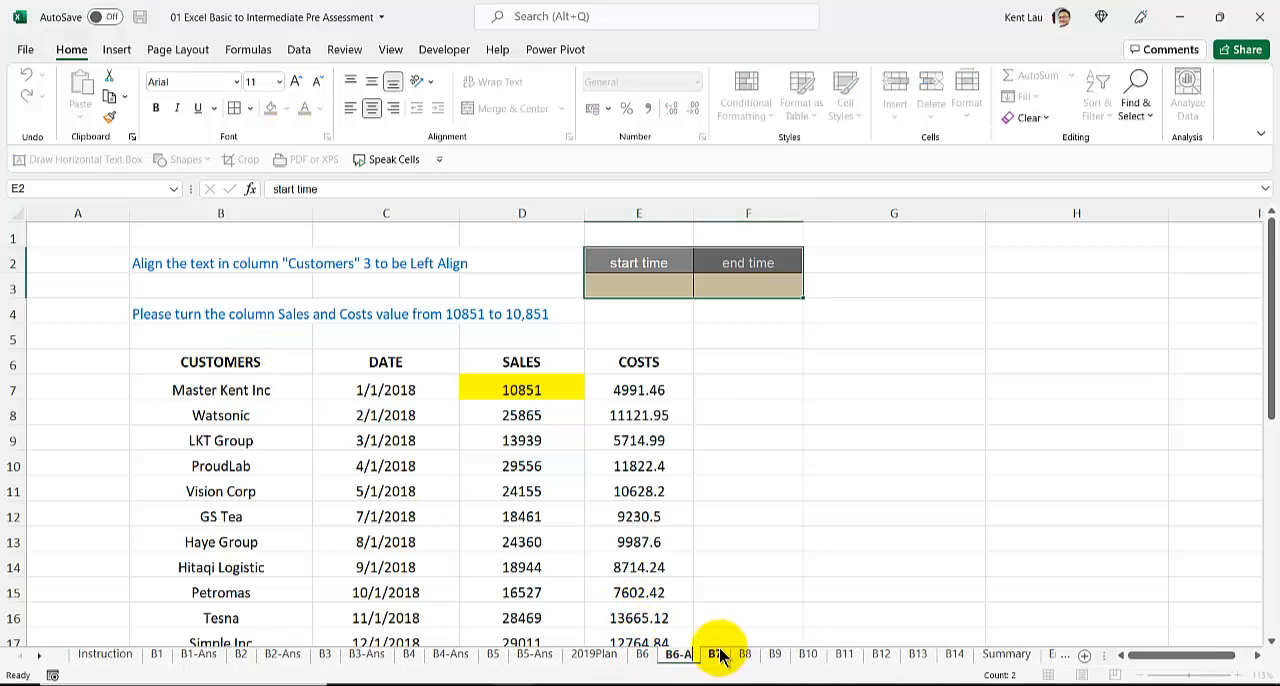
key(Return)
Step: Enter the current time, 8:18 PM, as the start time in E3 of B6-Ans
click(640, 287)
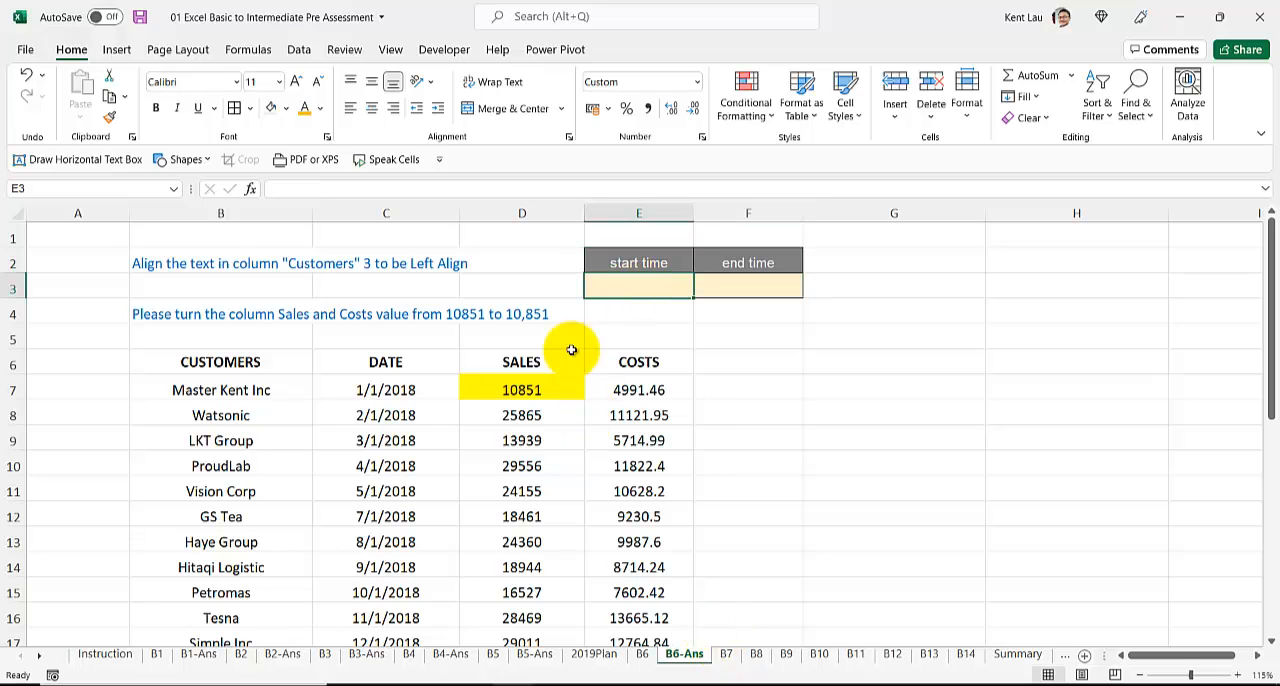
scroll(552, 418, down, 1)
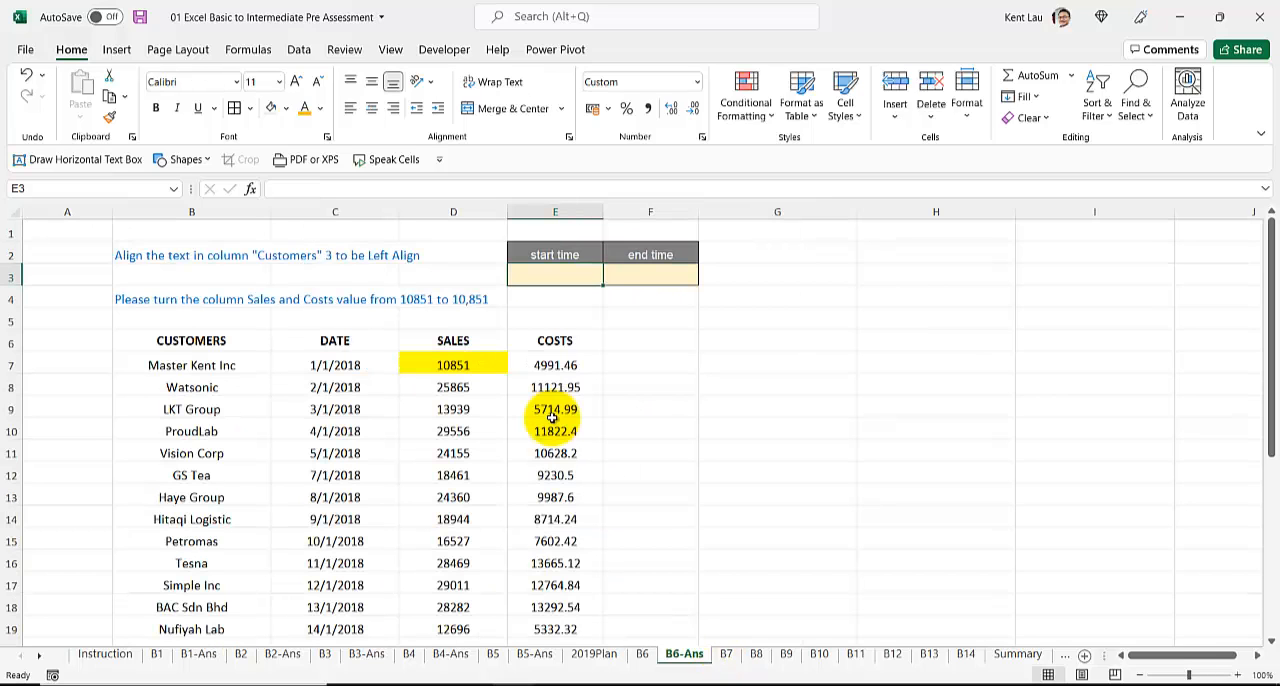
key(ctrl+shift+semicolon)
key(Return)
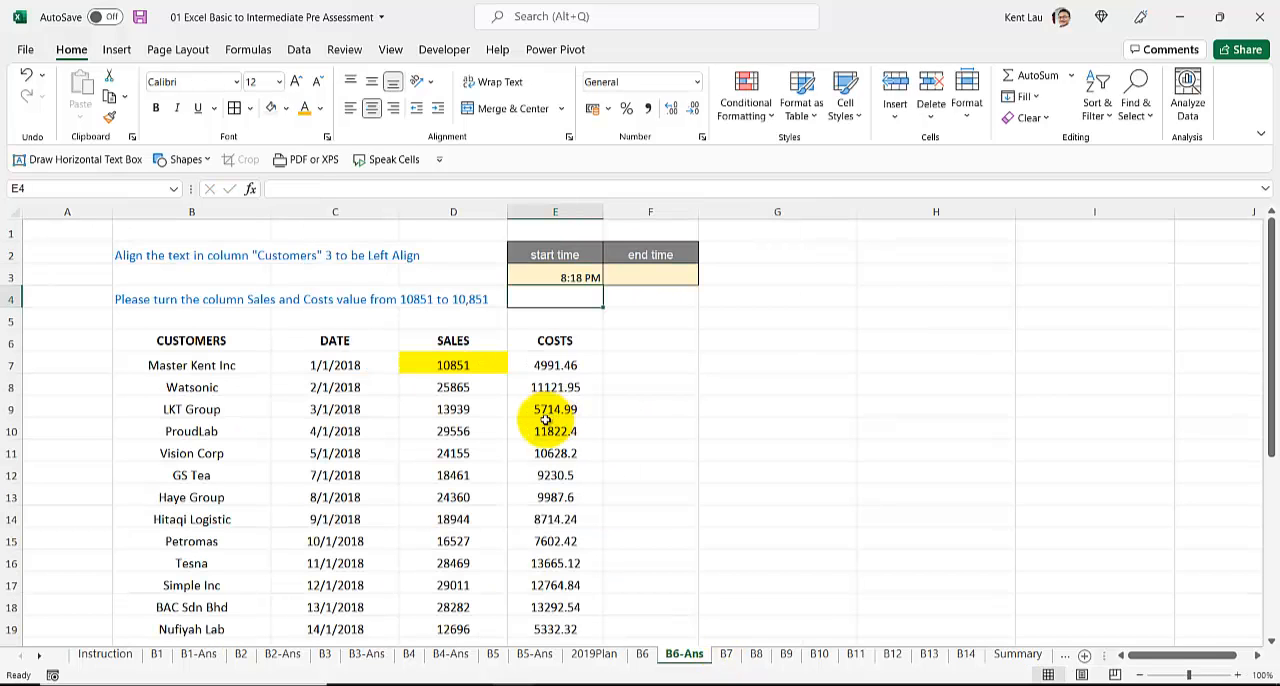
Step: Left-align all customer names in the Customers column from B7 down to B33
click(201, 365)
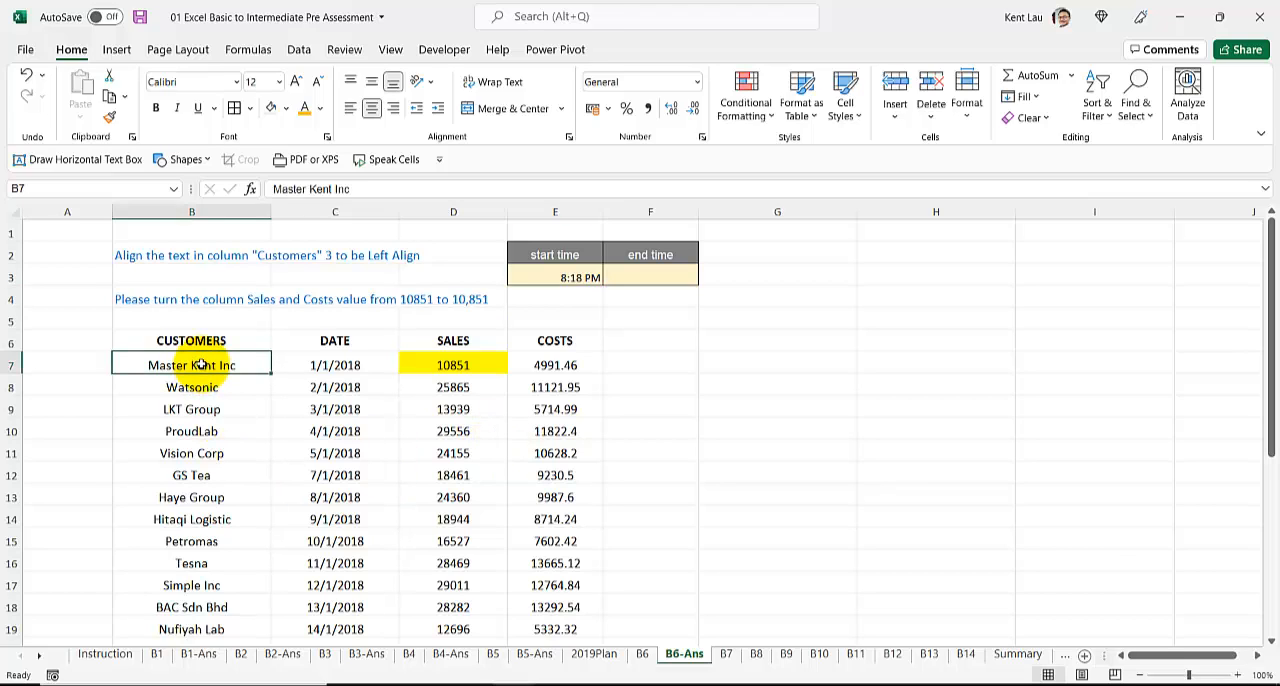
key(ctrl+shift+Down)
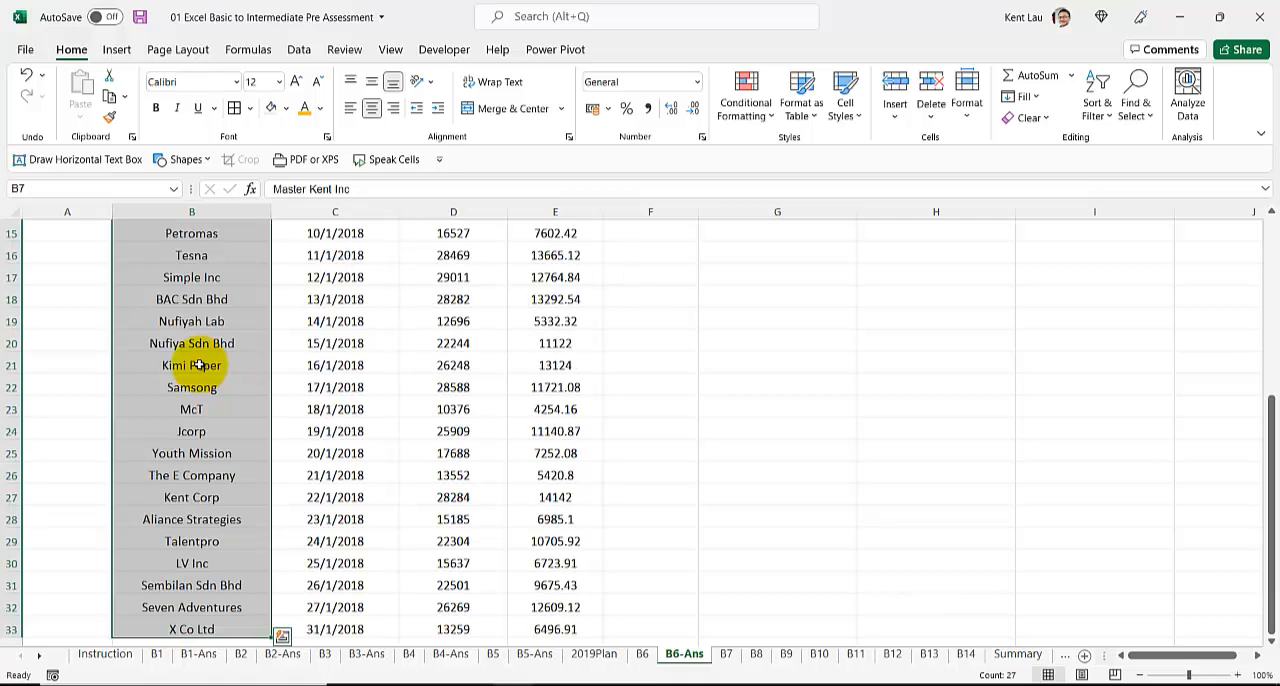
click(350, 108)
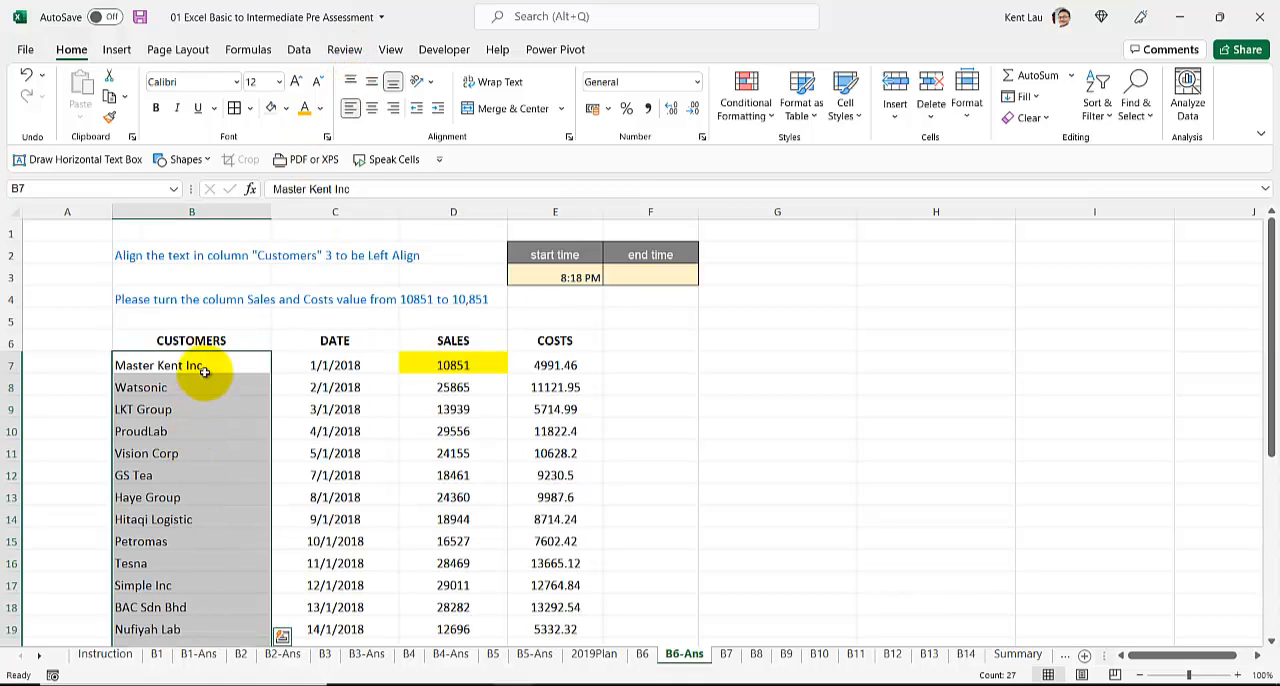
Step: Remove the stray 3 after "Customers" from the instruction text in B2 of B6-Ans
click(191, 279)
click(206, 260)
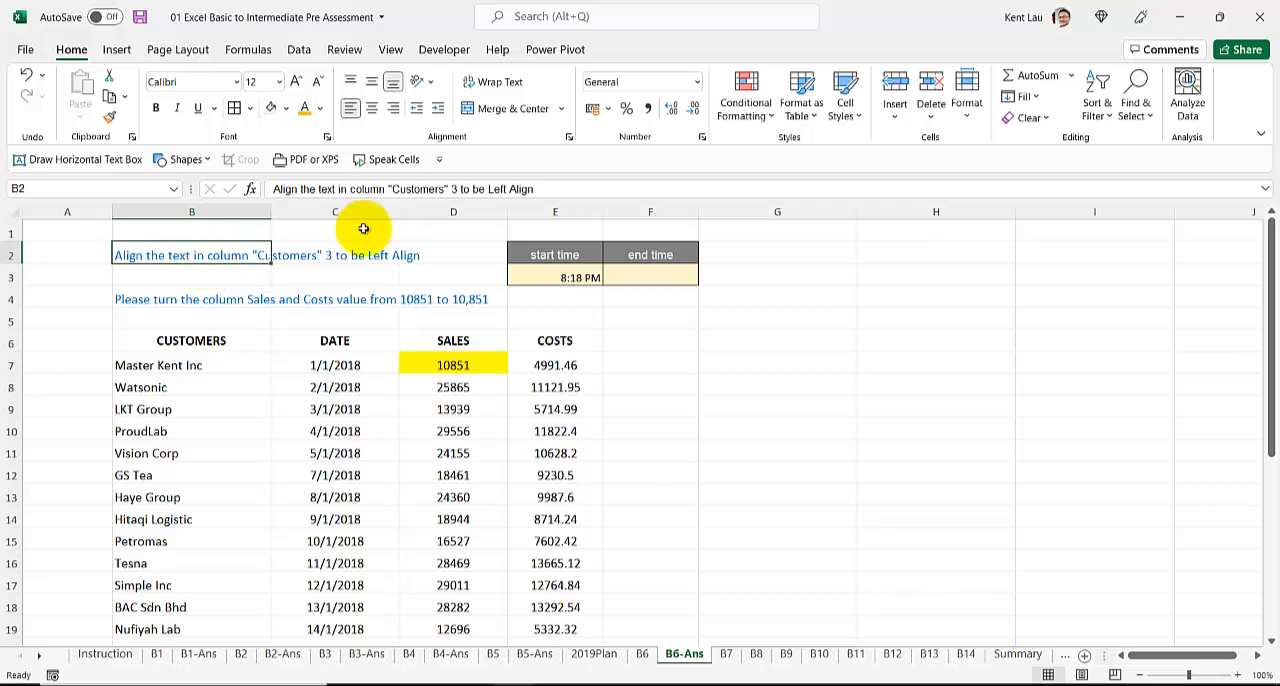
click(452, 188)
key(BackSpace)
click(188, 420)
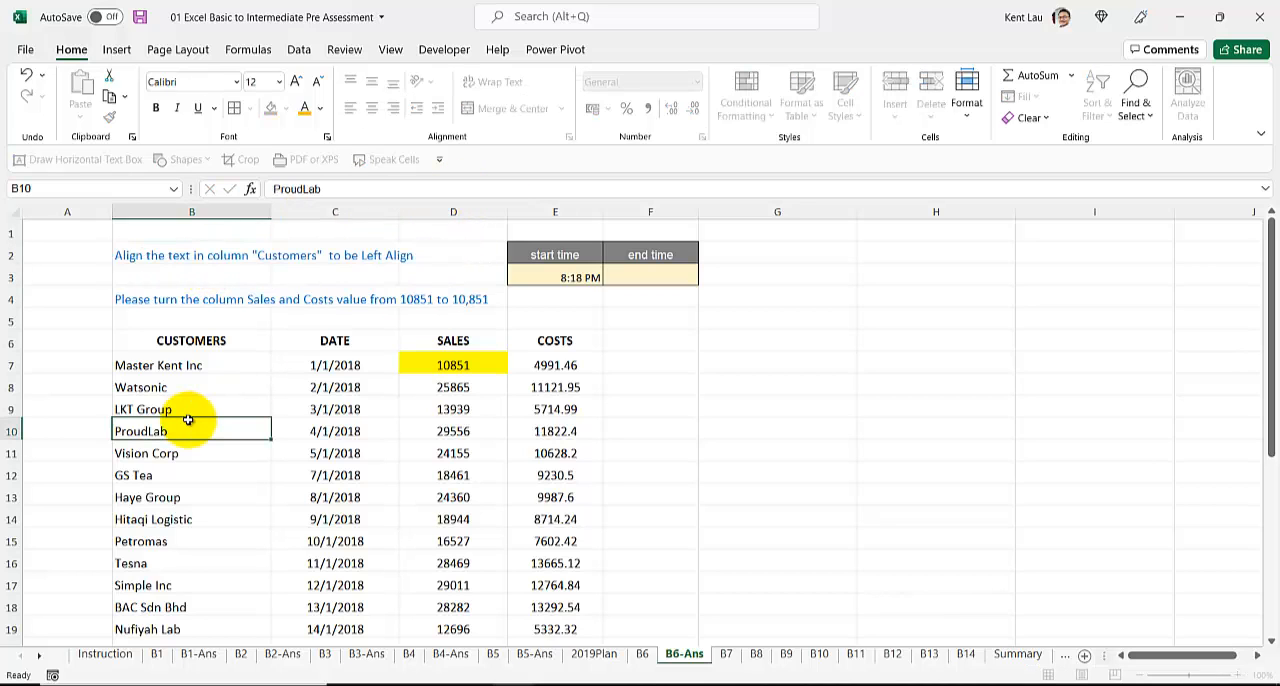
Step: Make the same correction on the original B6 sheet, deleting the stray 3 from the instruction in B2
click(642, 653)
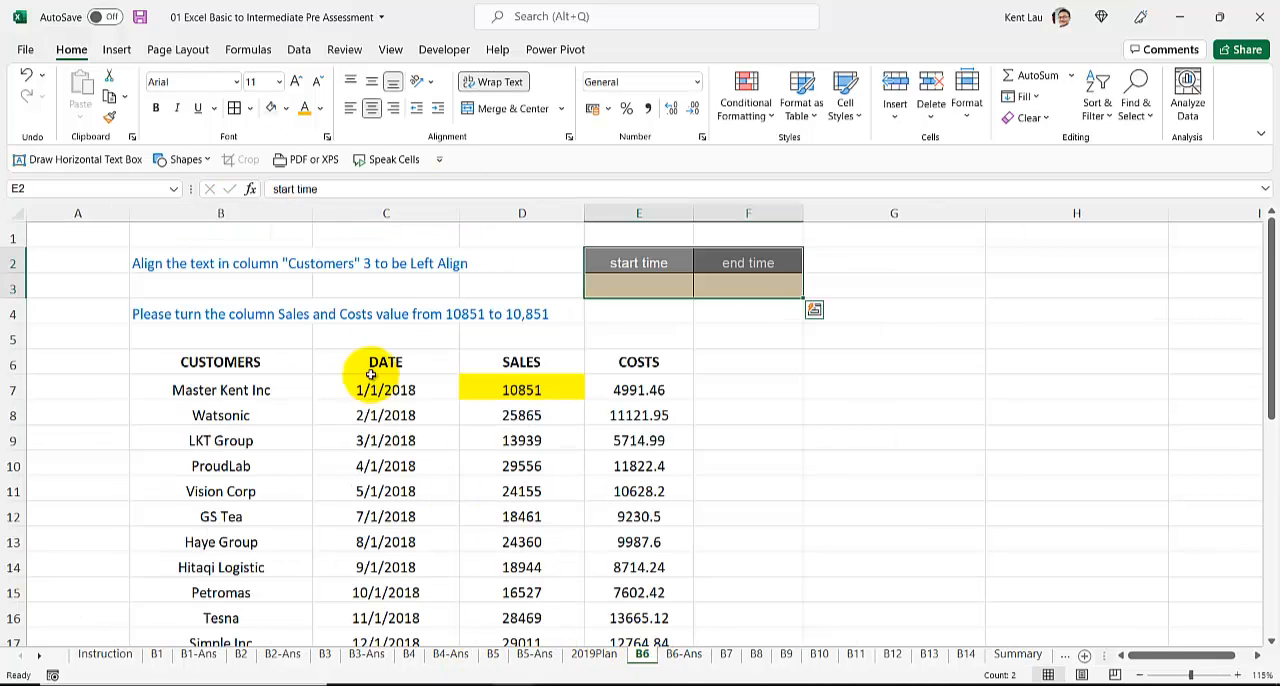
click(158, 262)
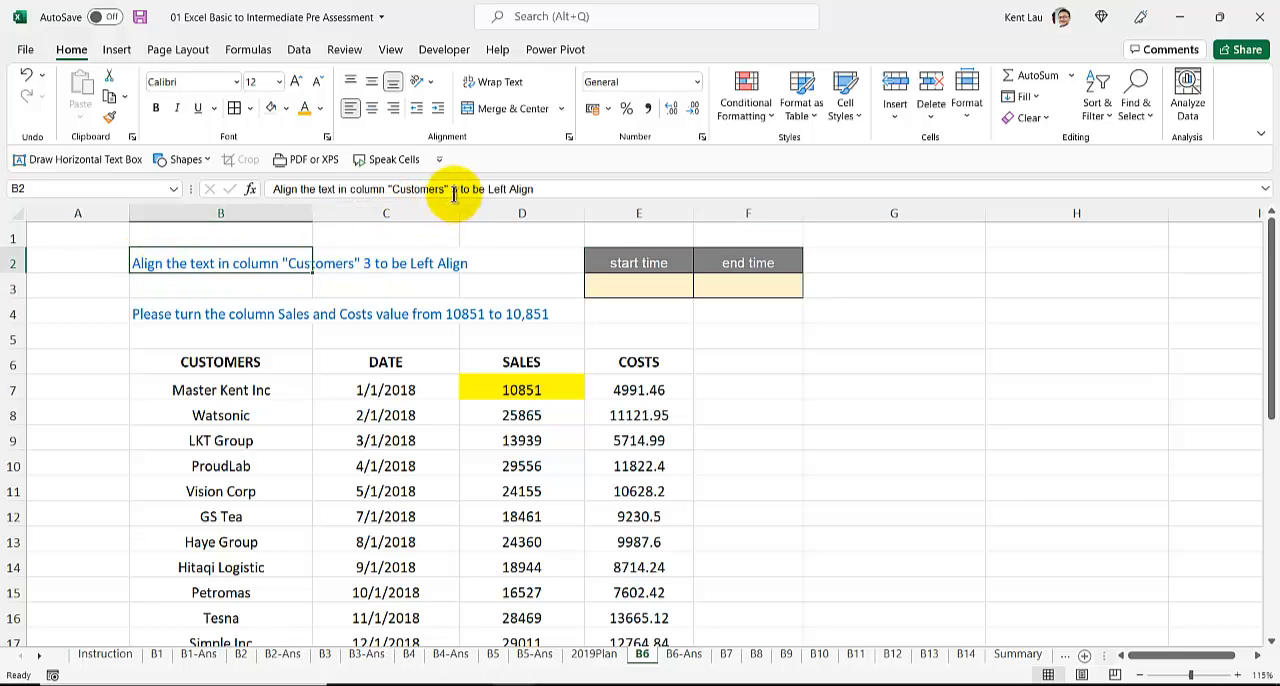
click(454, 190)
key(BackSpace)
key(Return)
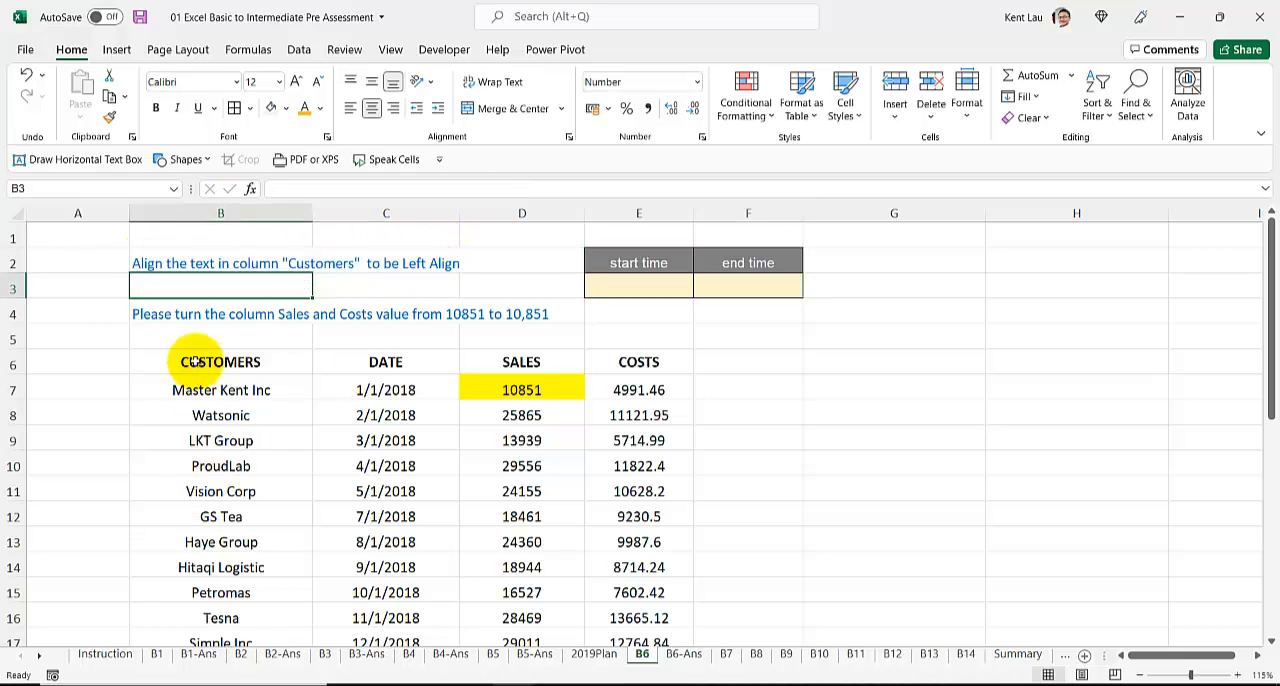
Step: Check the Sales and Costs number format instruction on B6, then select the first Sales value, D7, on B6-Ans
click(192, 314)
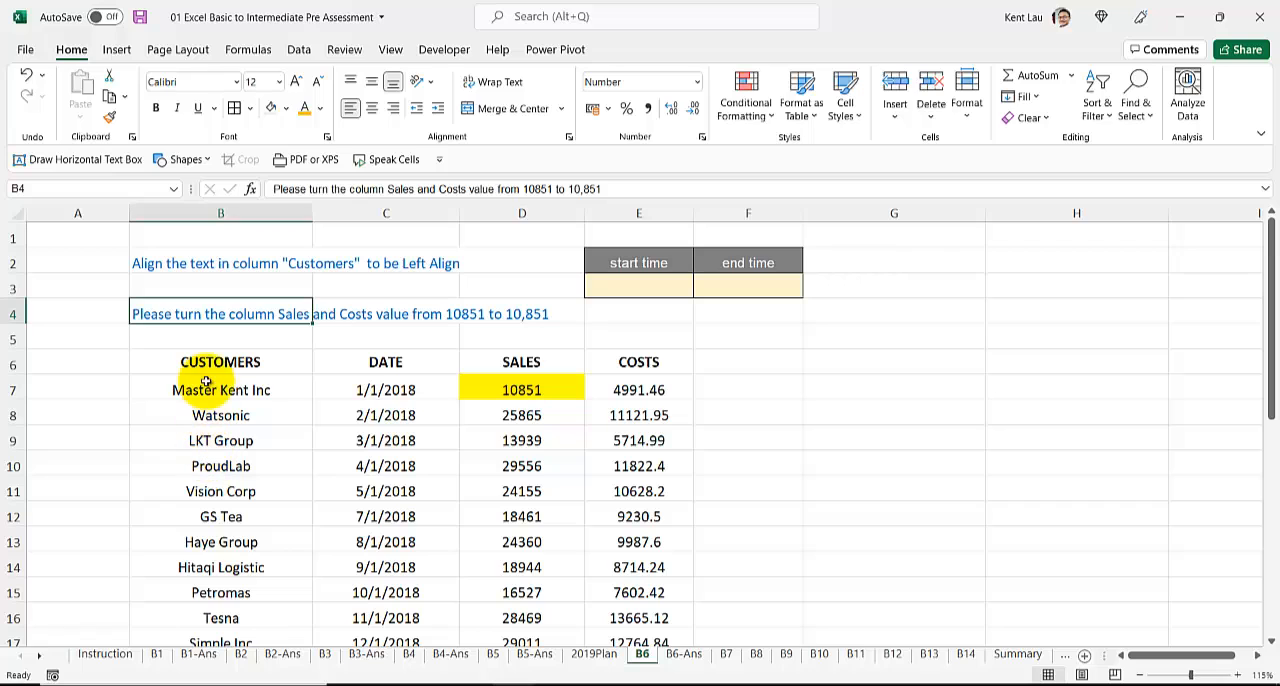
click(684, 654)
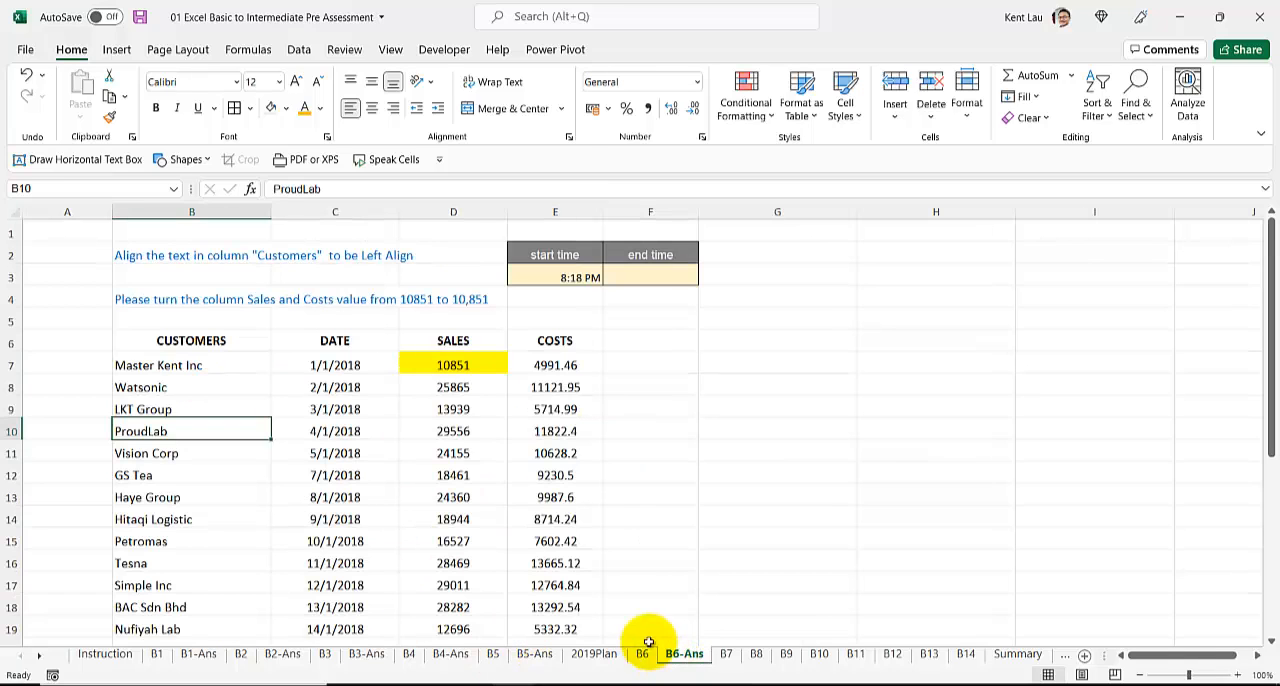
click(453, 365)
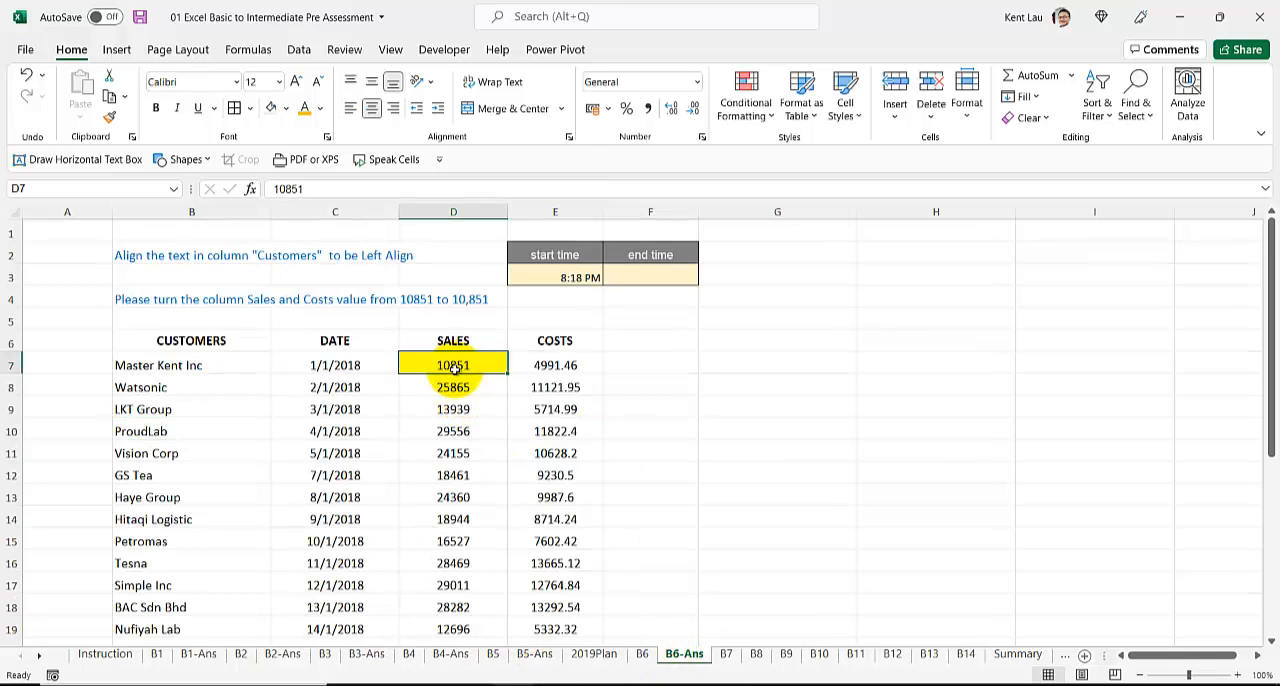
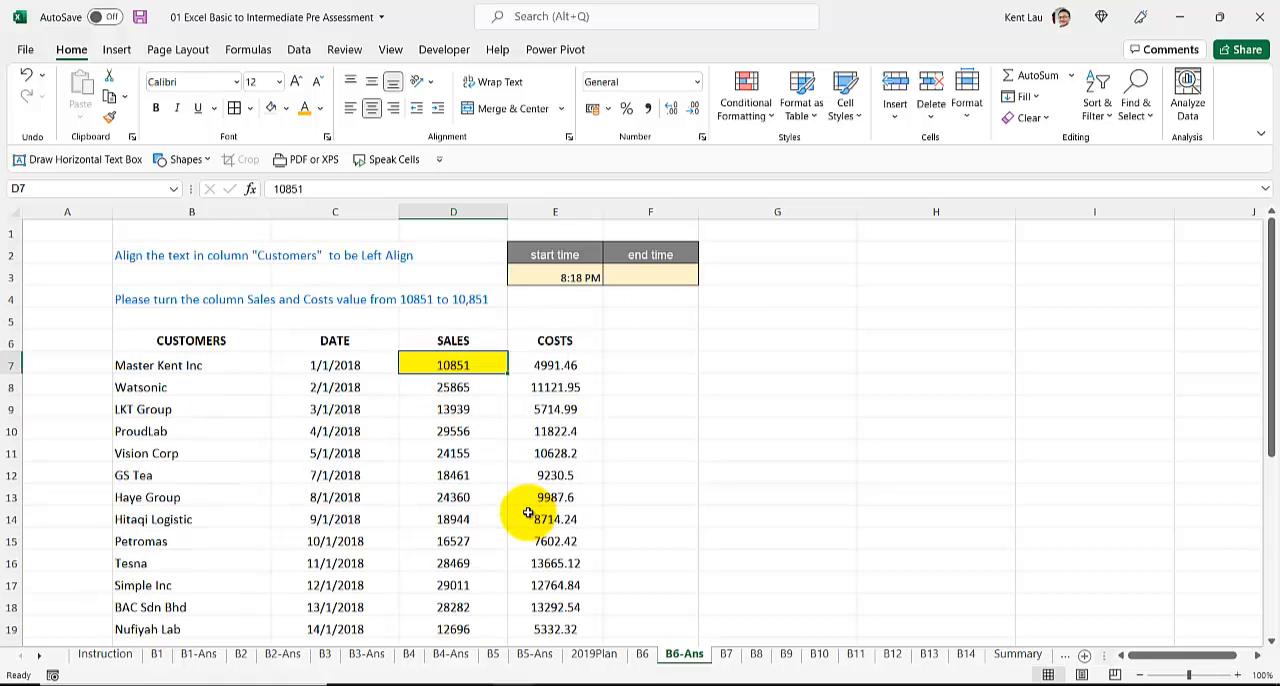
Step: Apply the comma number format to all Sales and Costs values in D7:E33
key(ctrl+shift+Down)
key(shift+Right)
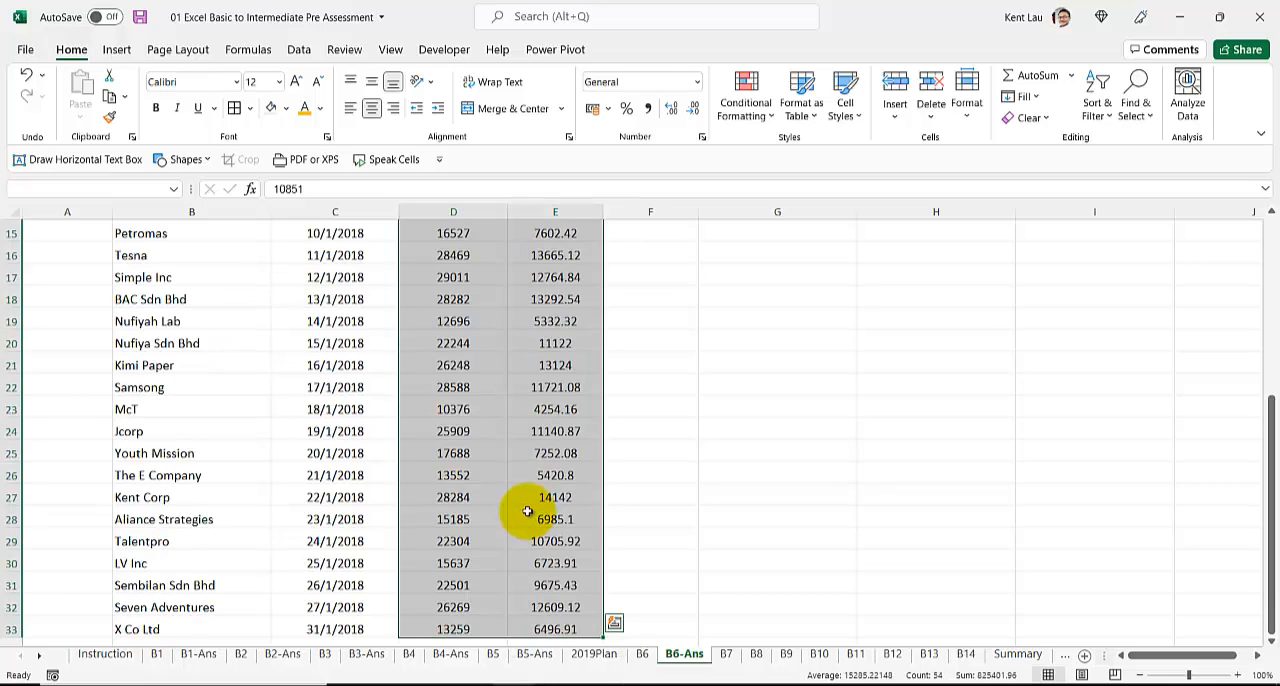
click(647, 108)
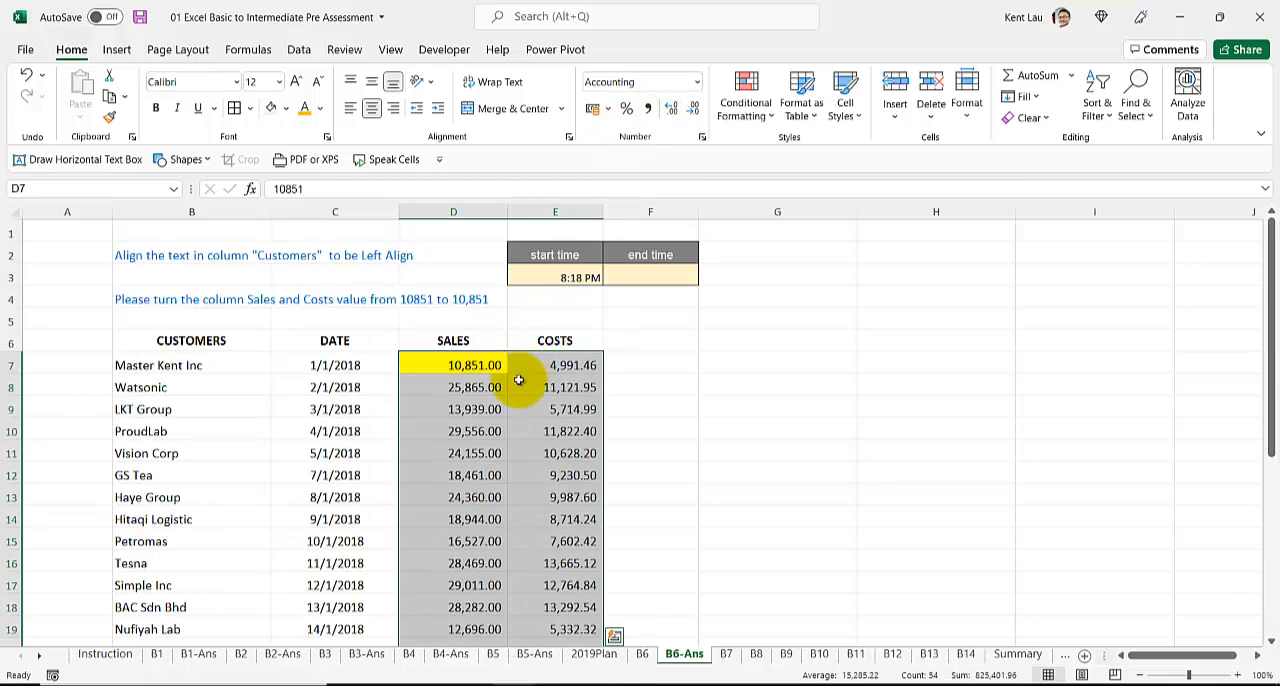
scroll(516, 395, down, 2)
scroll(514, 392, up, 2)
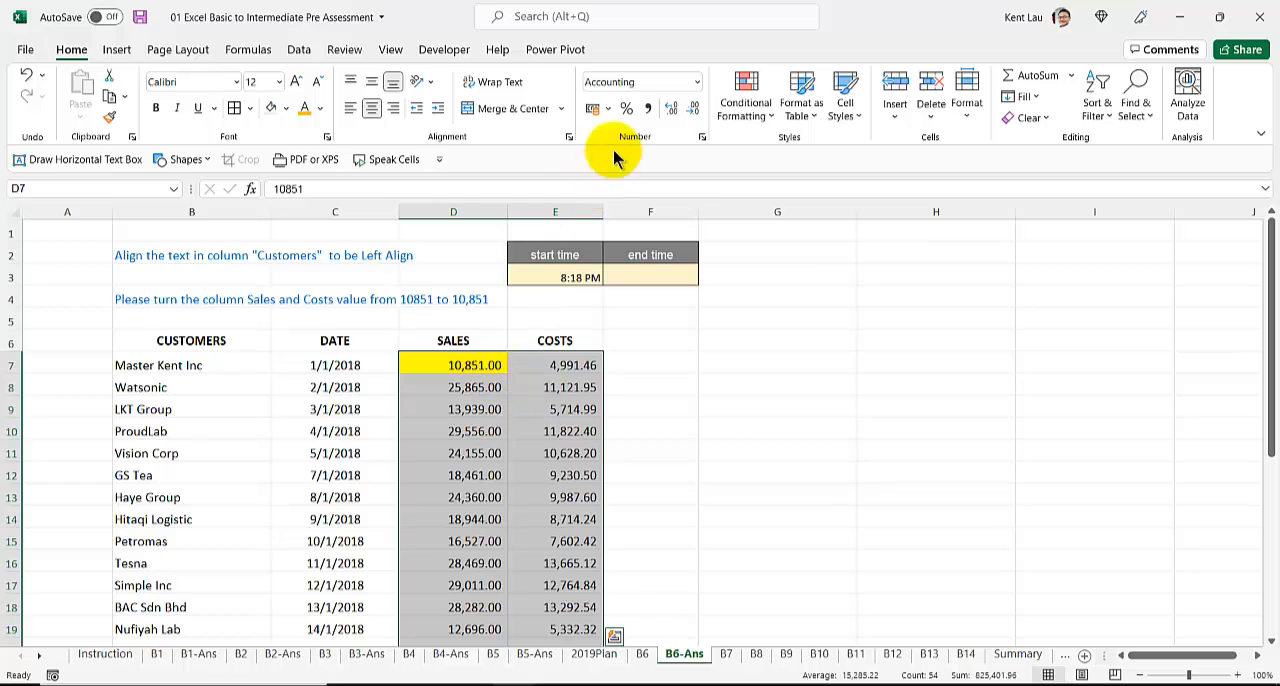
Step: Record the current time, 8:19 PM, as the end time in F3 of B6-Ans
click(636, 278)
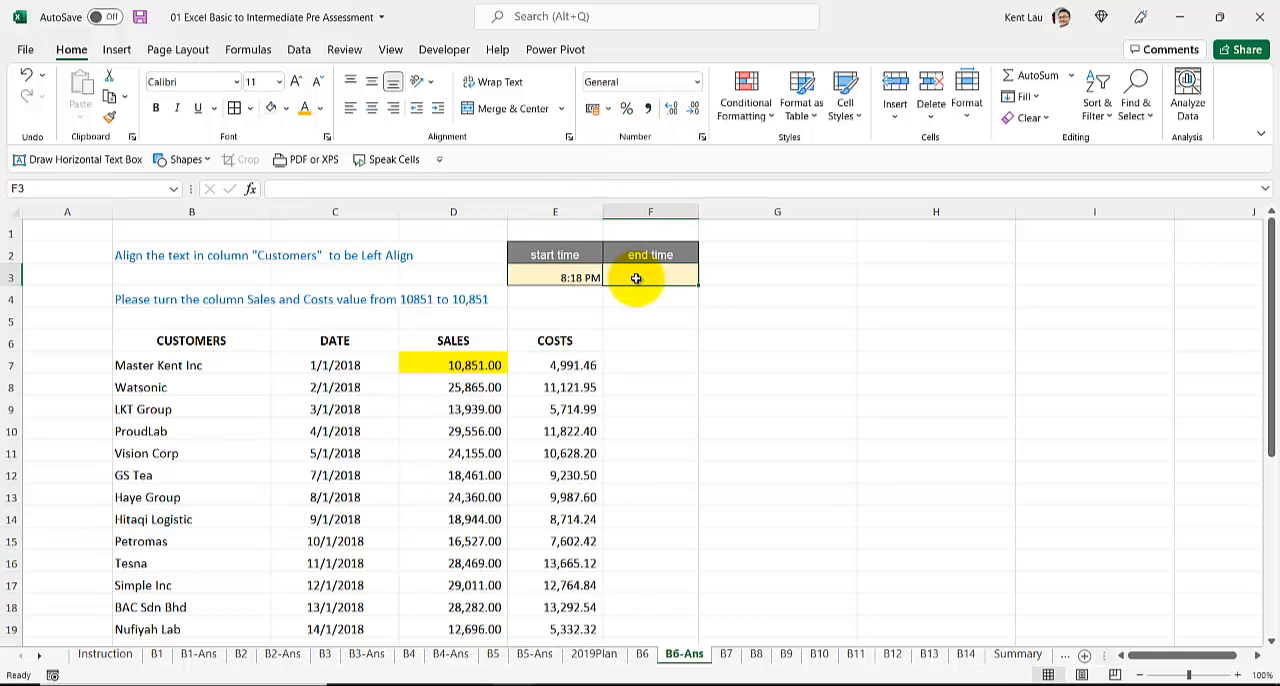
key(ctrl+shift+semicolon)
key(Return)
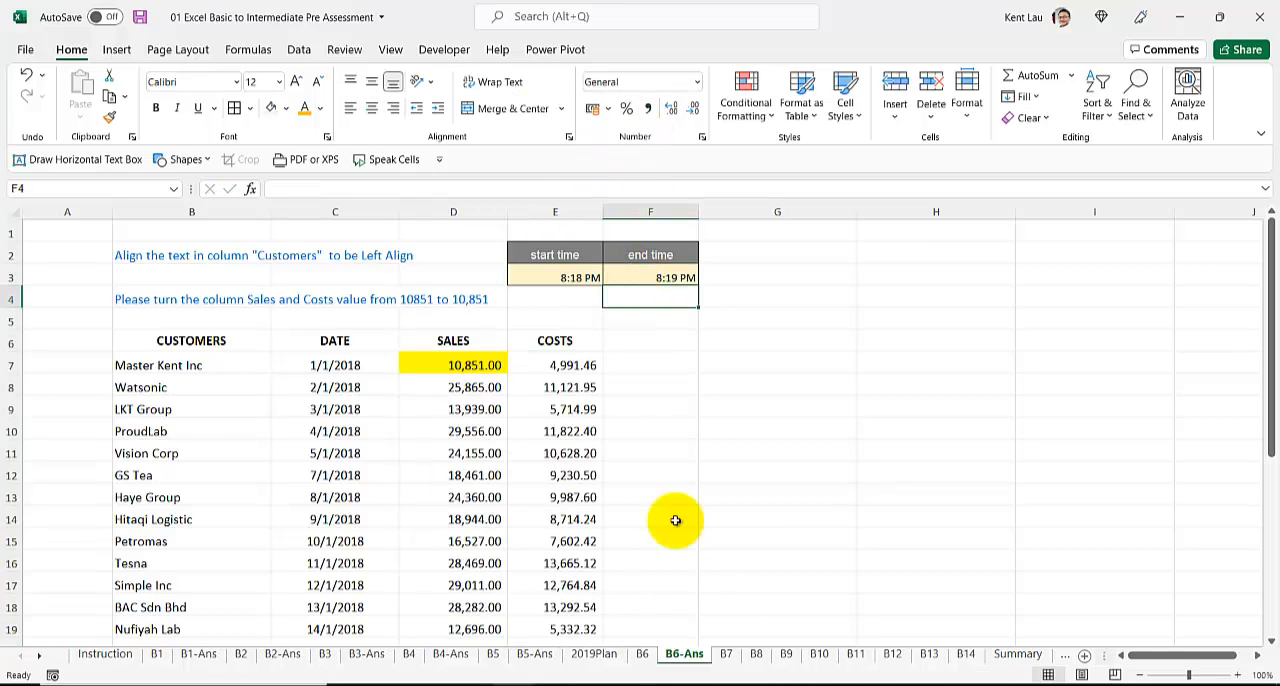
Step: Duplicate sheet B7 right after the original and name the copy B7-Ans
click(727, 656)
drag(745, 665, 748, 662)
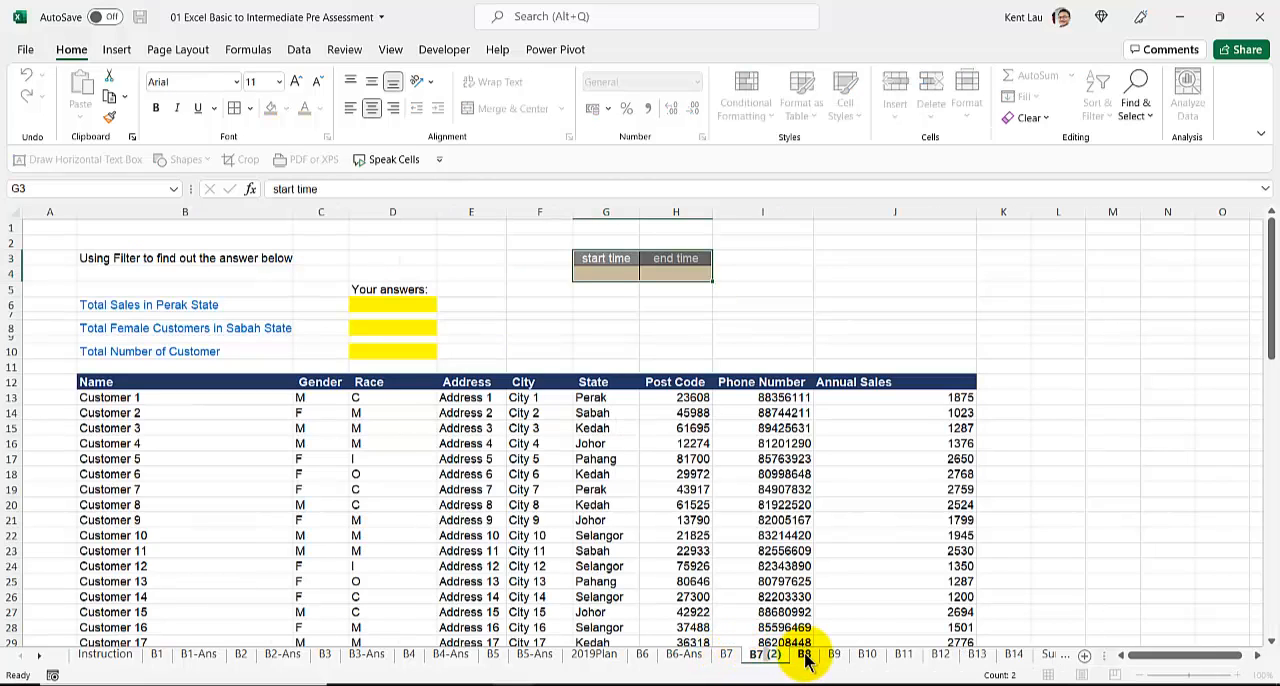
text(B7-Ans)
key(Return)
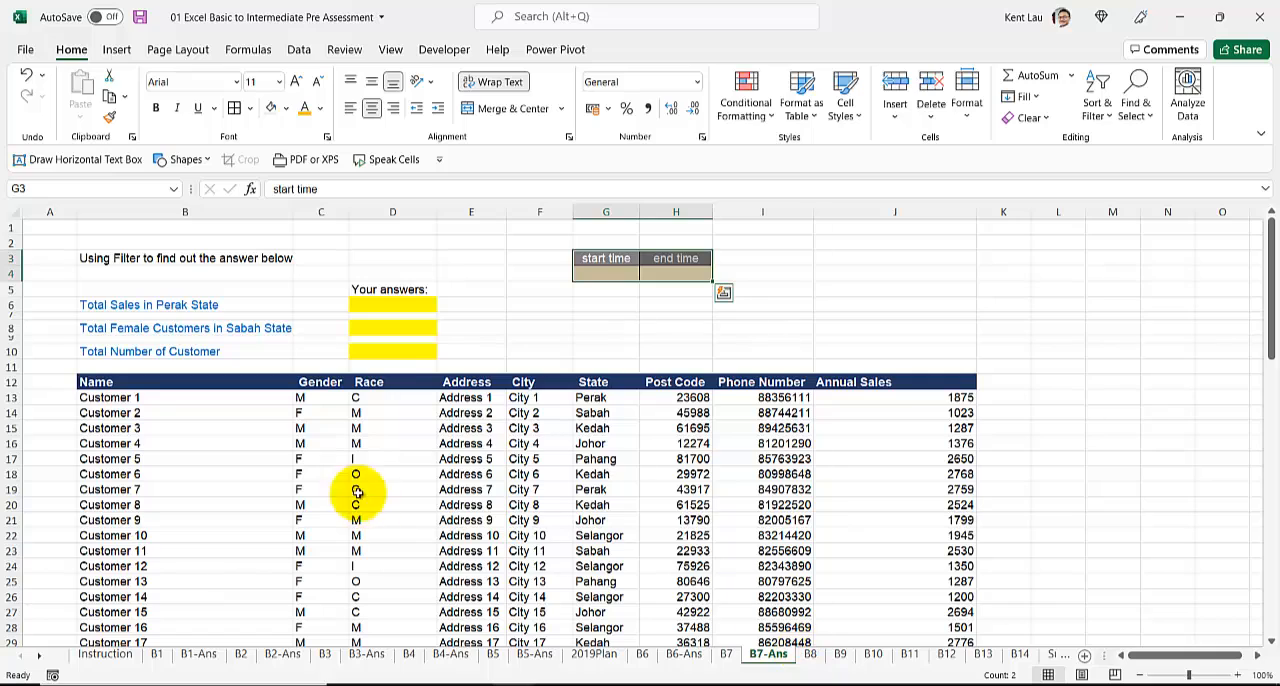
Step: Read the B7 questions, add filters to the customer table's header row and filter State to show only Perak
click(388, 316)
click(128, 258)
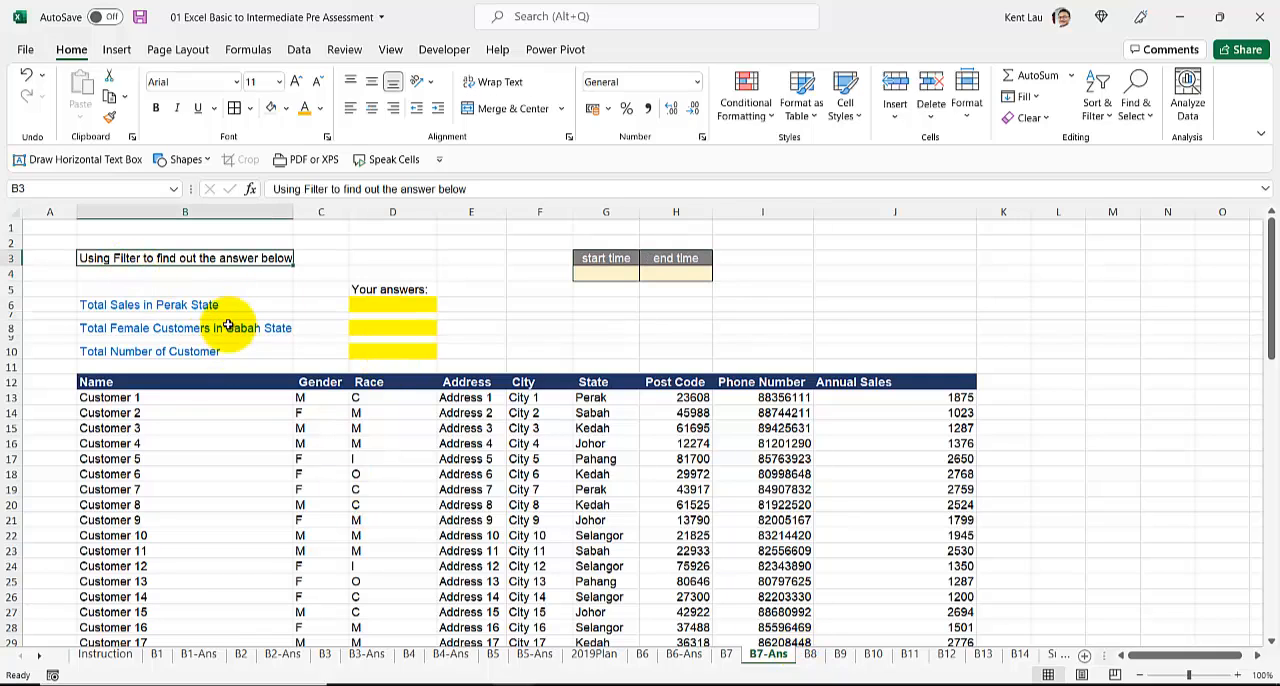
click(94, 306)
click(387, 315)
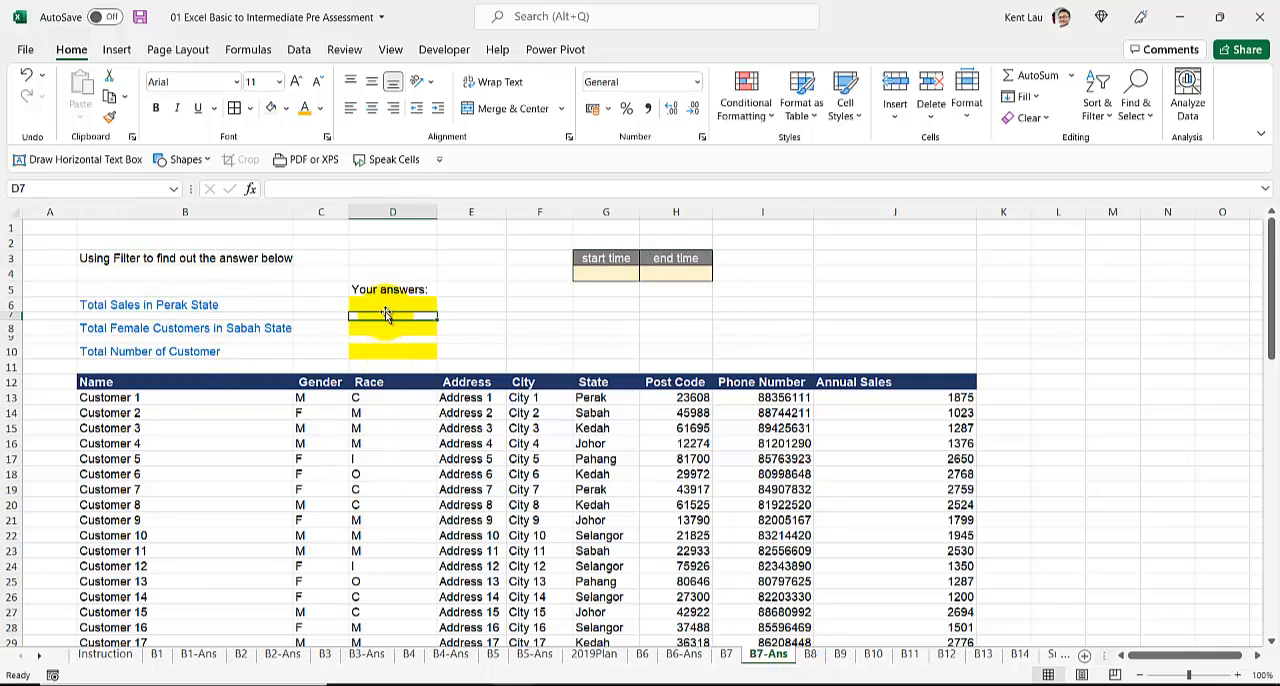
click(288, 382)
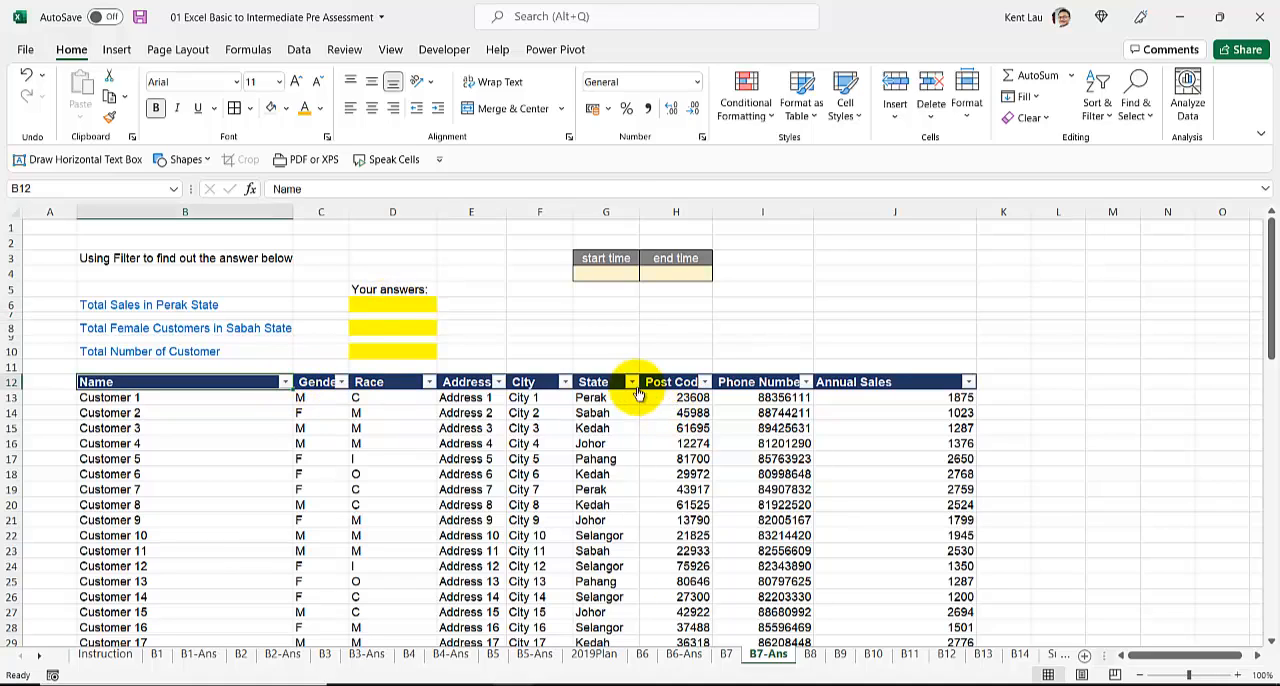
click(632, 381)
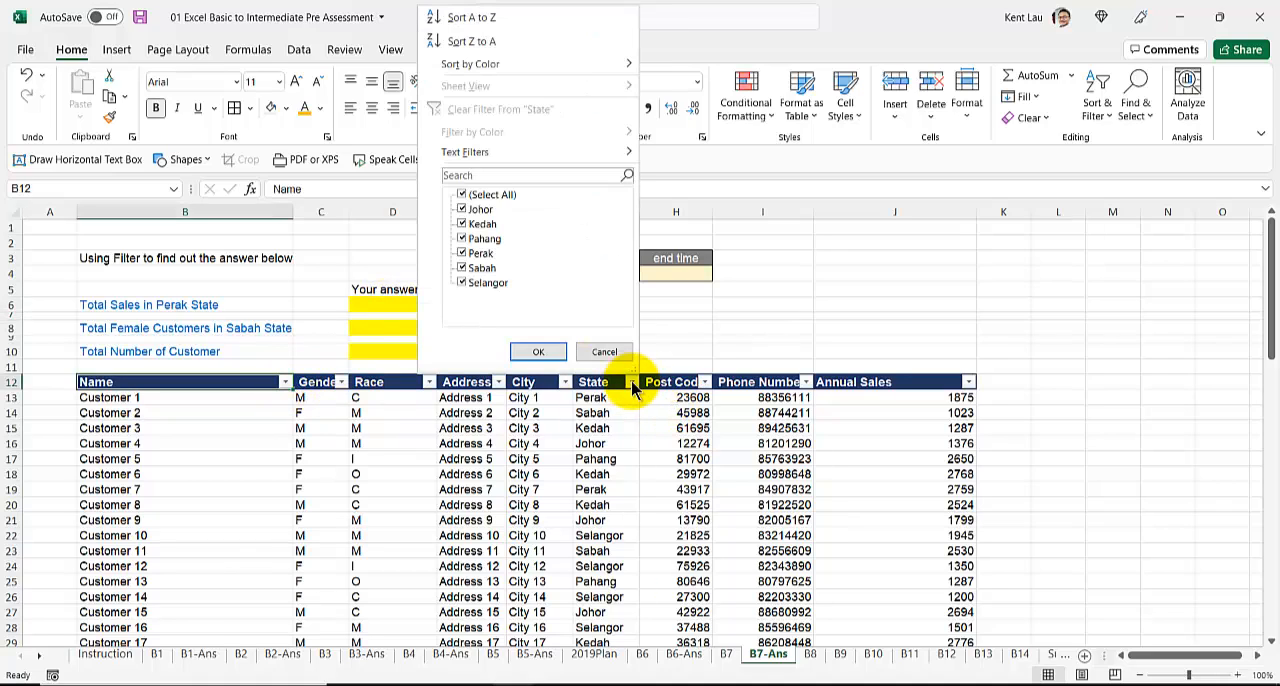
click(462, 195)
click(462, 254)
click(538, 351)
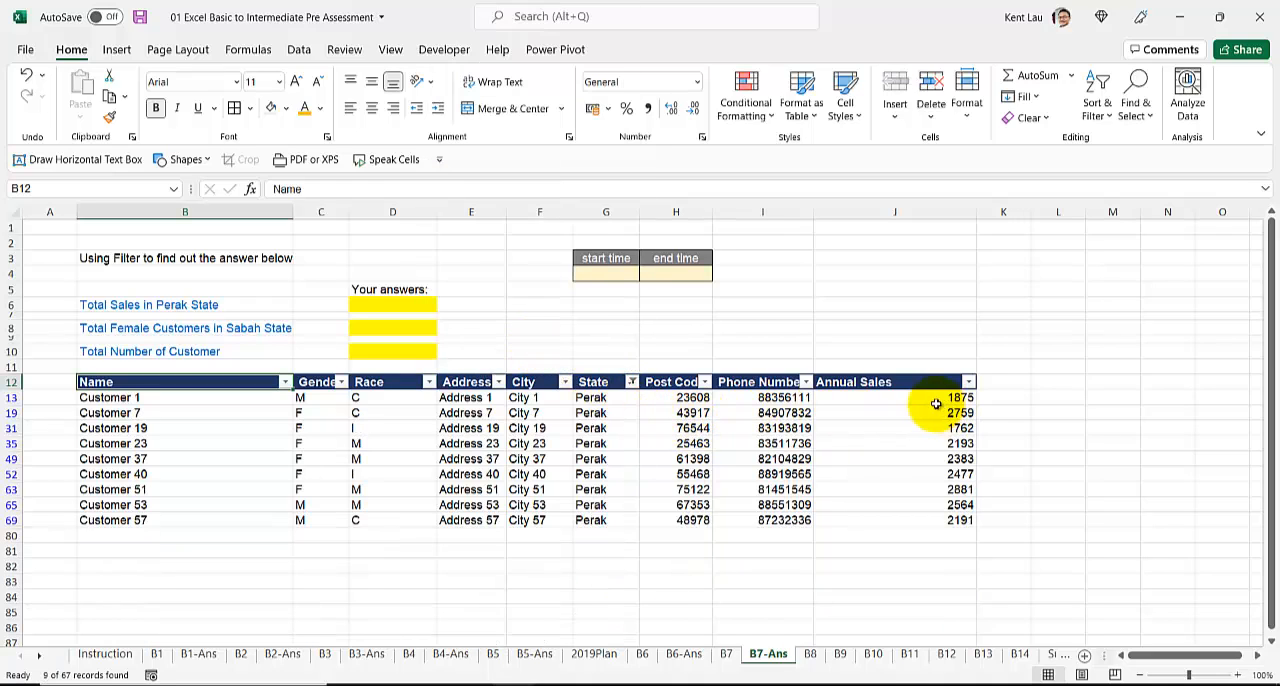
Step: Sum the filtered Annual Sales values and enter 21085 in D6 as Total Sales in Perak State
drag(934, 400, 930, 518)
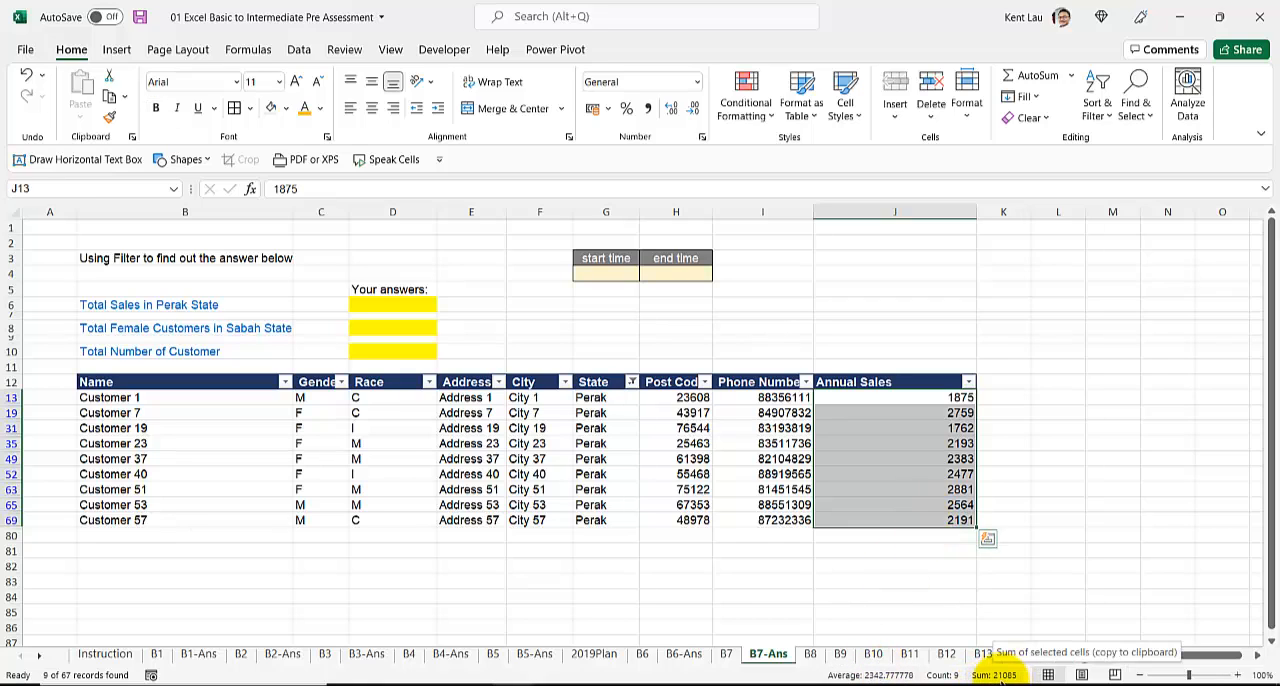
click(430, 306)
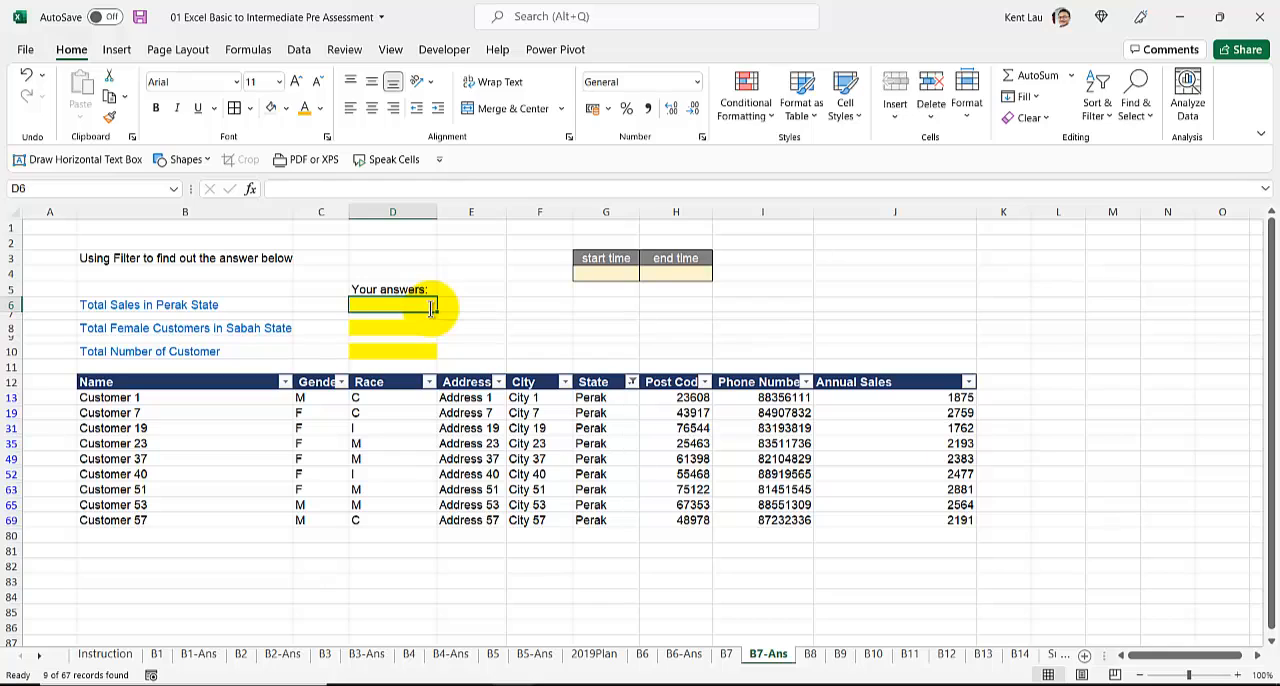
text(21085)
key(Return)
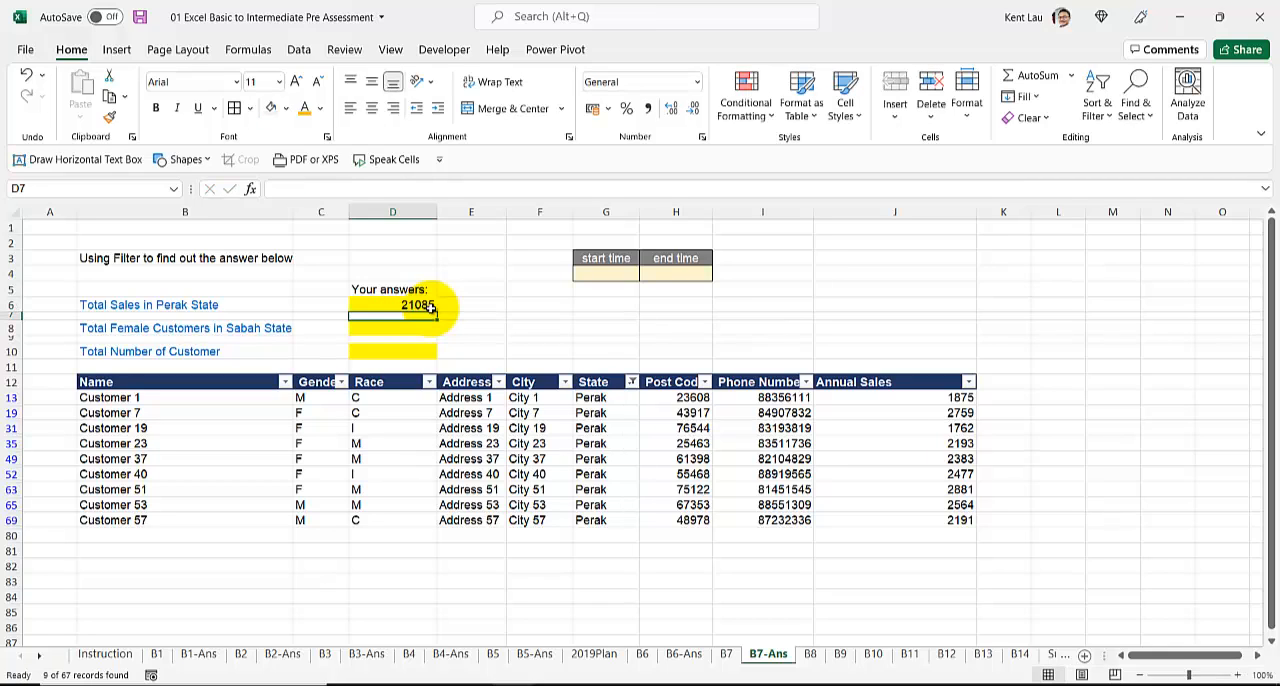
Step: Reset the table's filters and filter State to show only Sabah
click(600, 384)
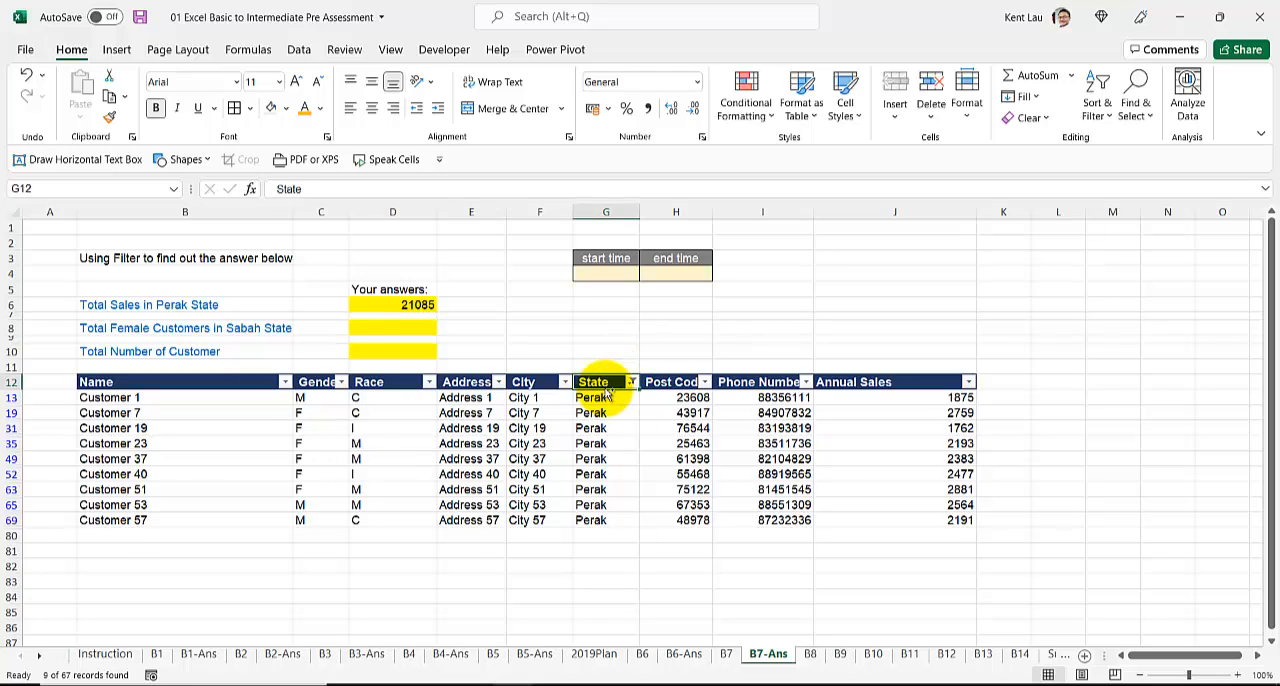
key(ctrl+shift+l)
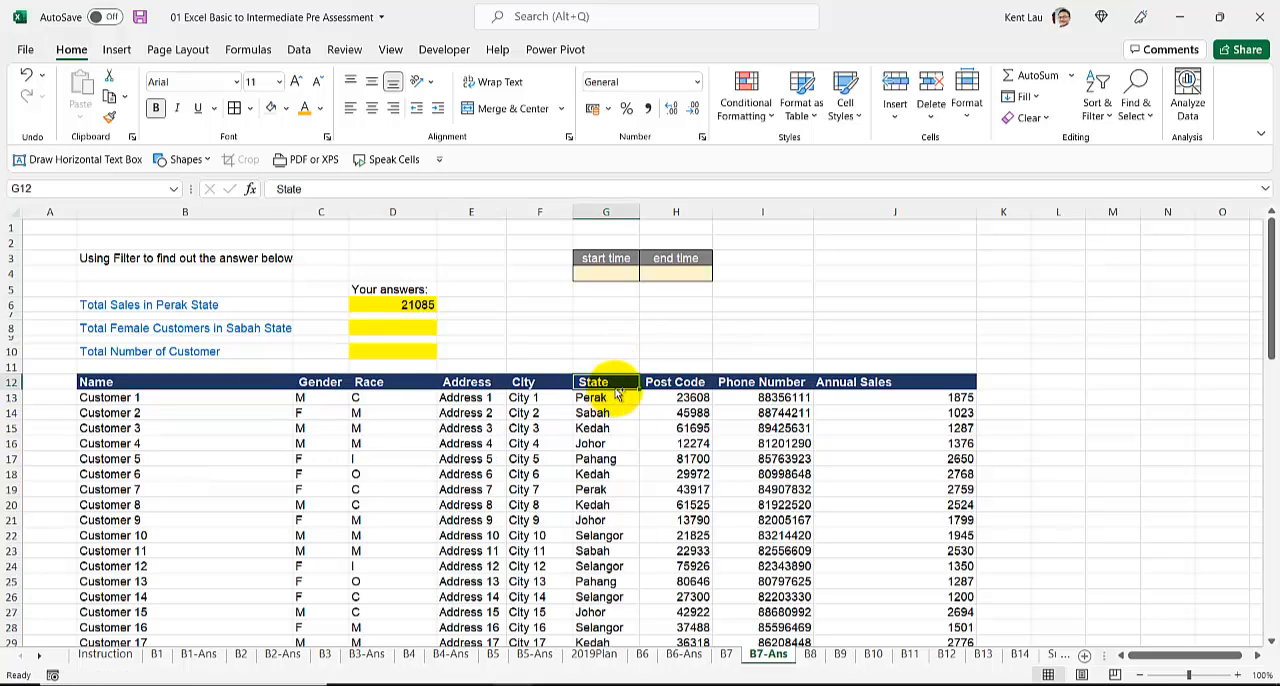
key(ctrl+shift+l)
click(631, 382)
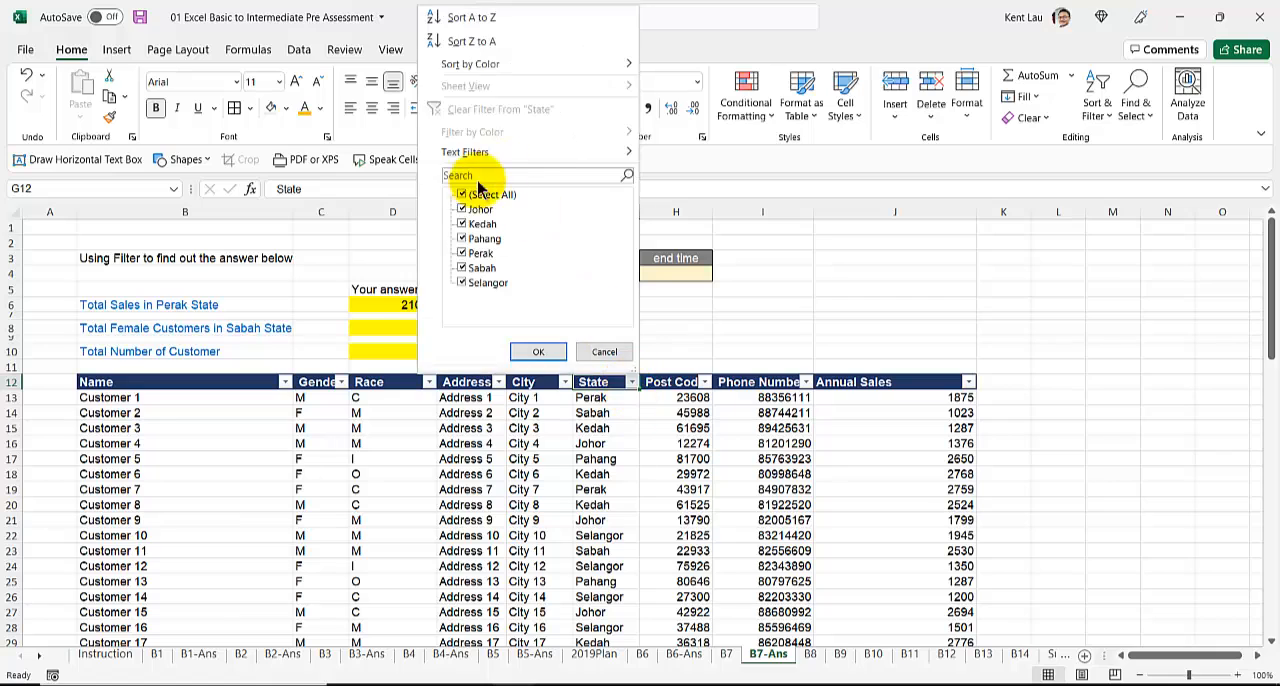
click(461, 194)
click(461, 268)
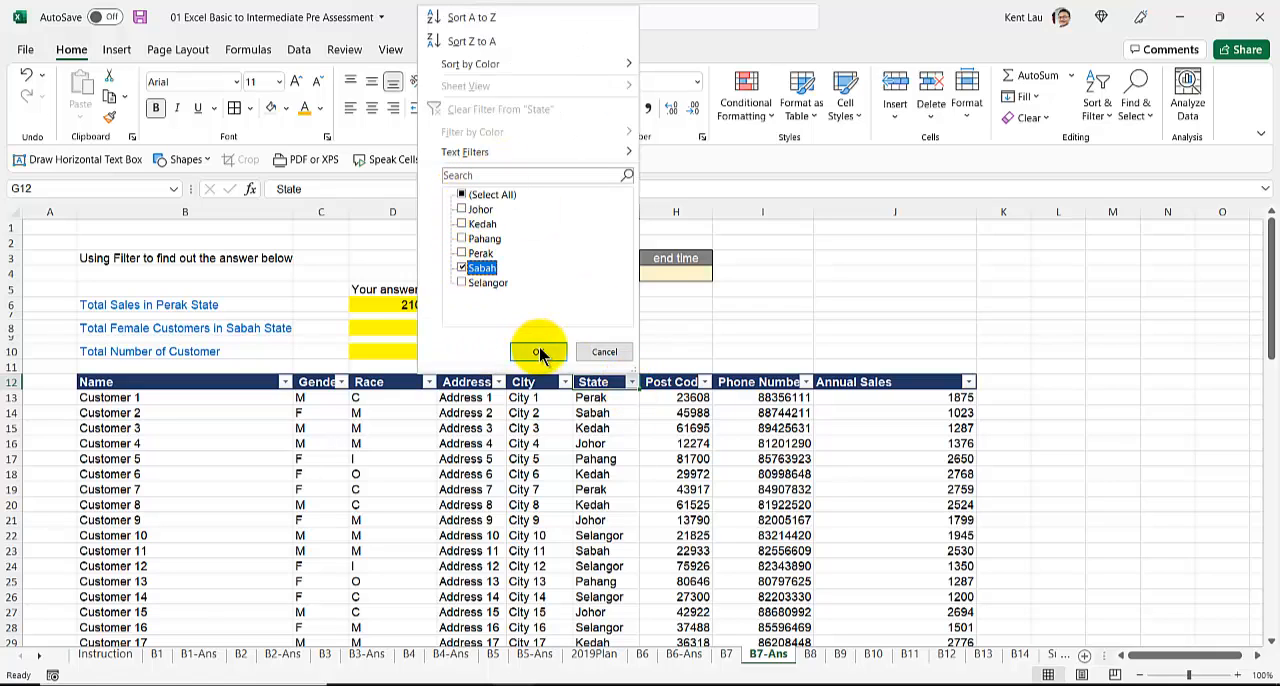
click(538, 351)
Step: Filter the Gender column to show only F within the Sabah customers
click(341, 382)
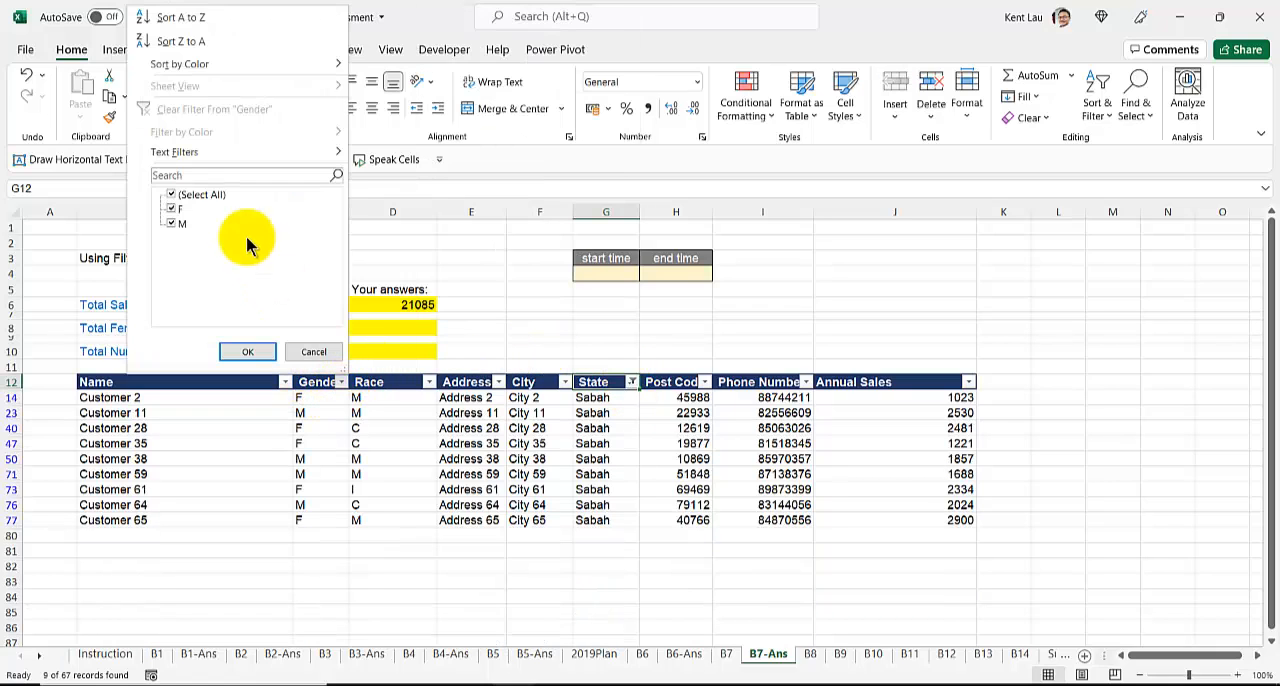
click(172, 195)
click(172, 209)
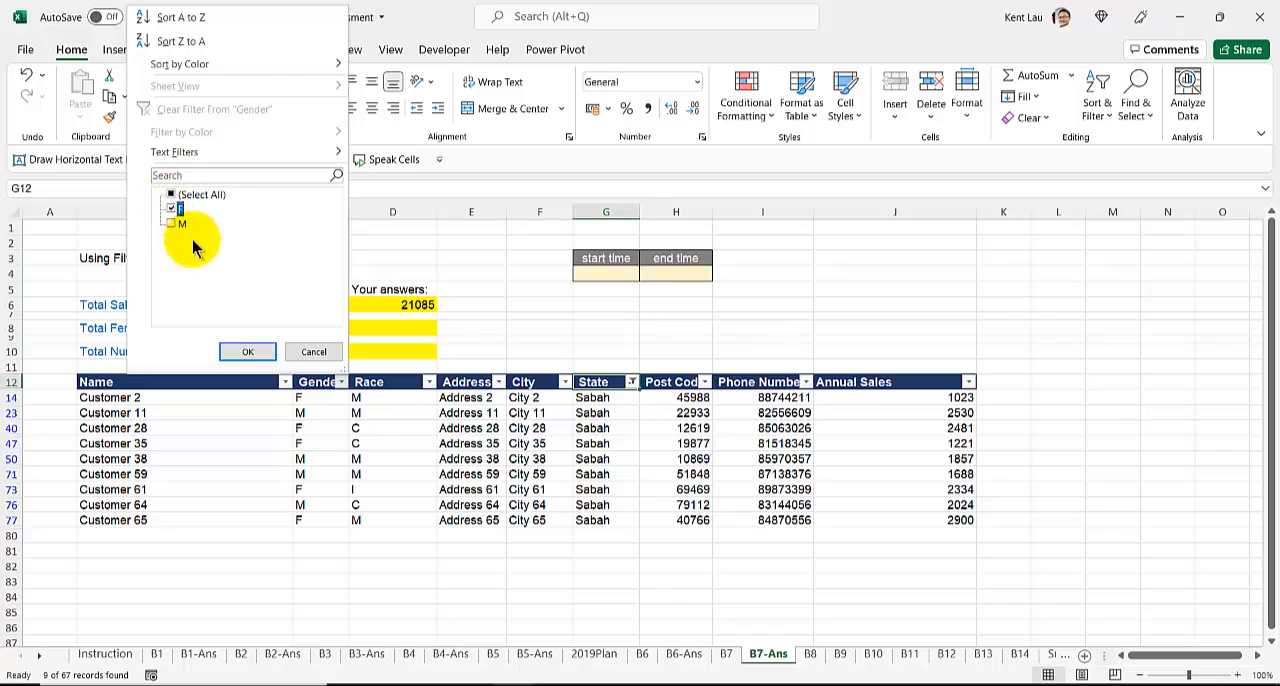
click(247, 351)
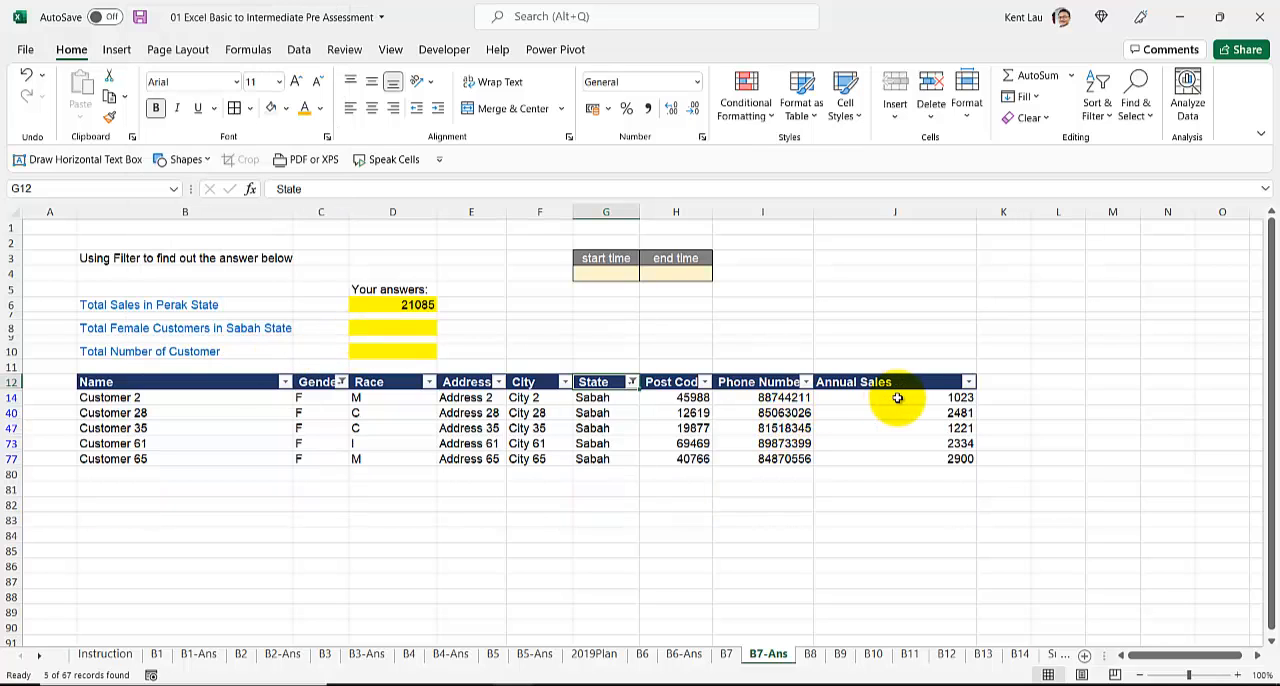
Step: Enter 5 in D8 as Total Female Customers in Sabah State, and remove the filters from the table
drag(171, 399, 175, 456)
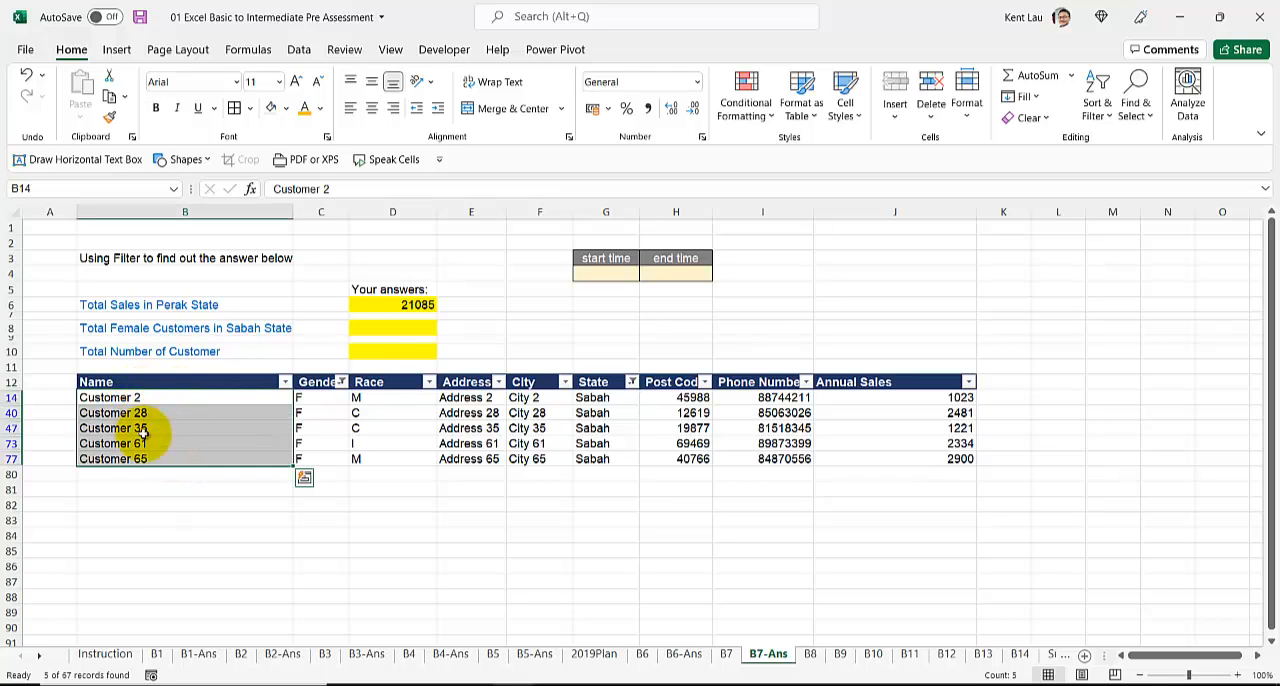
click(379, 329)
text(5)
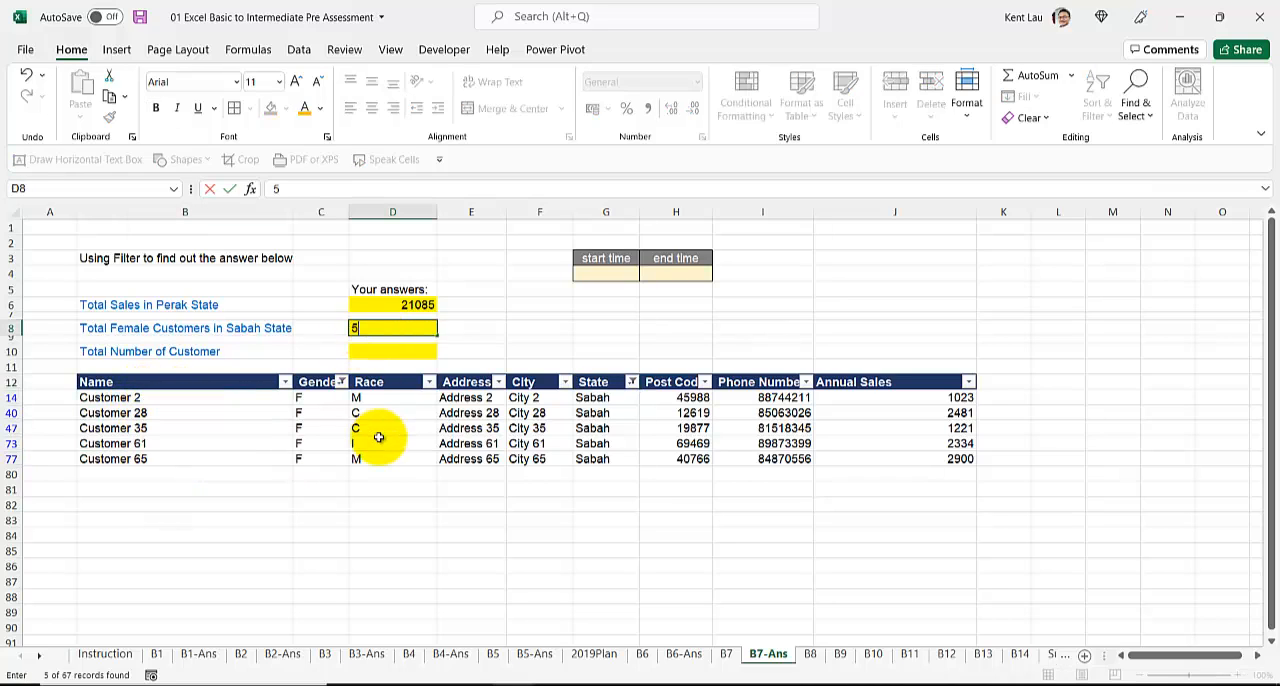
click(378, 443)
click(476, 383)
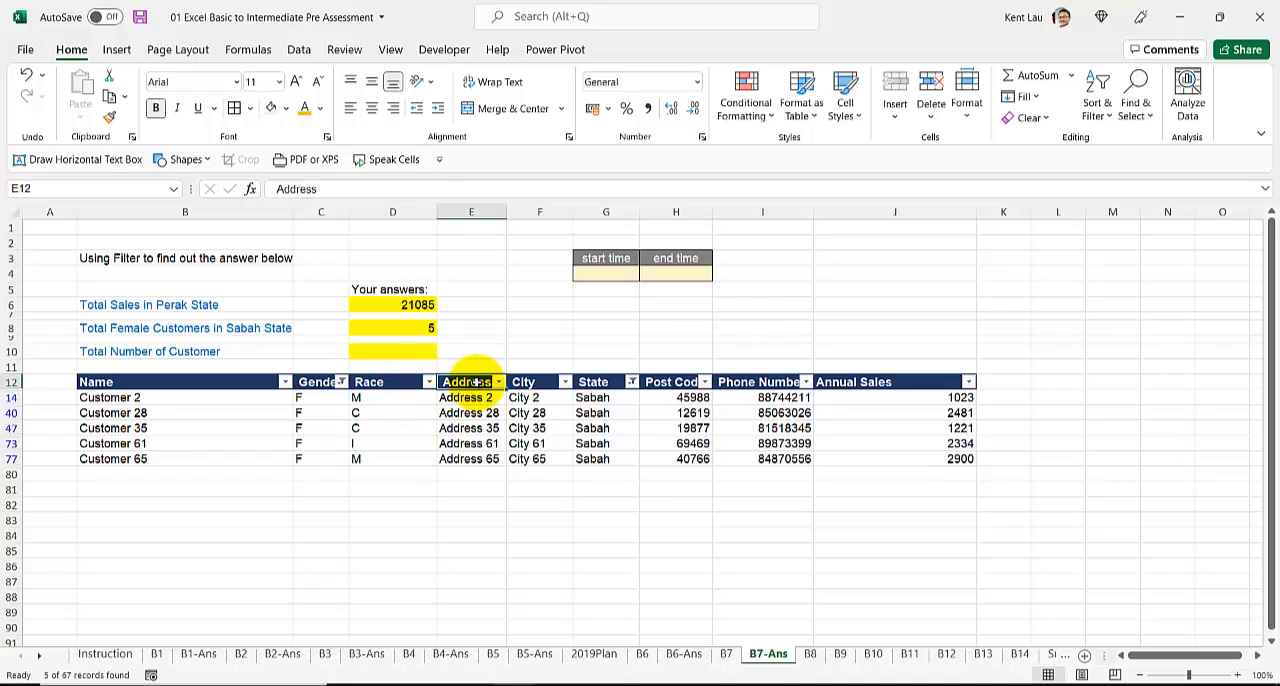
key(ctrl+shift+l)
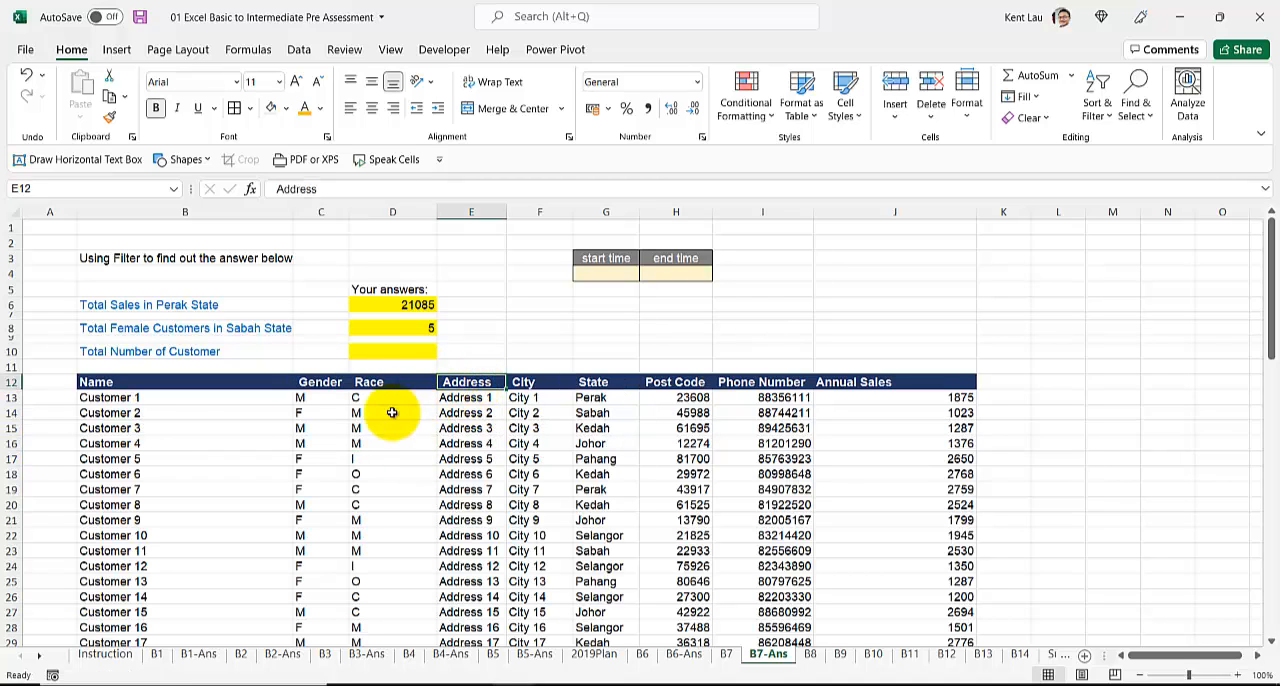
Step: Count all customer names in the Name column and enter 67 in D10 as Total Number of Customer
click(249, 405)
key(ctrl+shift+Down)
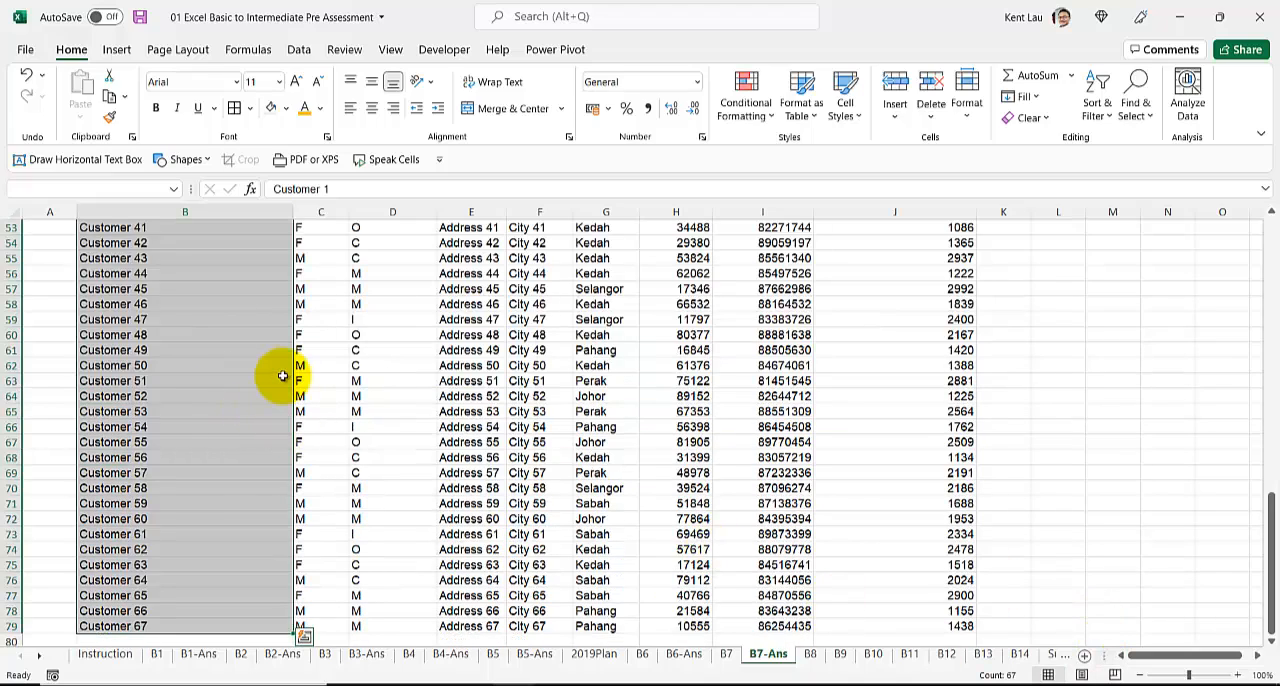
scroll(280, 376, up, 5)
scroll(283, 376, up, 9)
scroll(283, 376, up, 4)
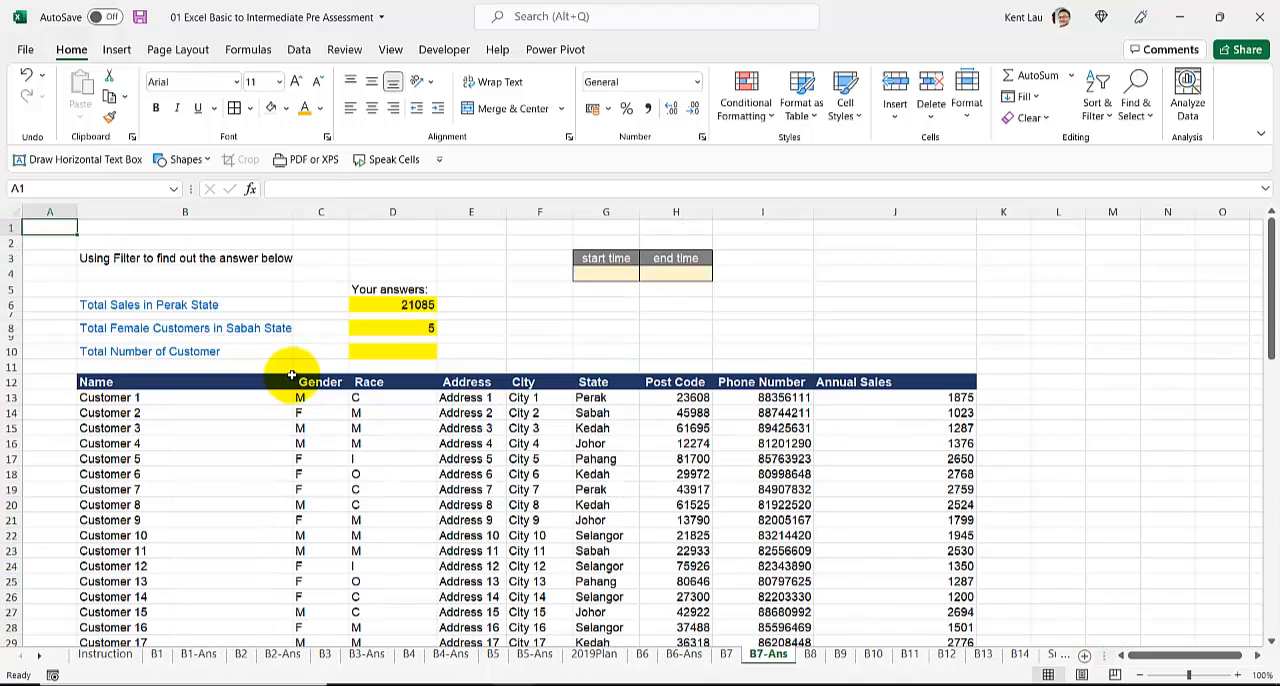
click(390, 352)
text(67)
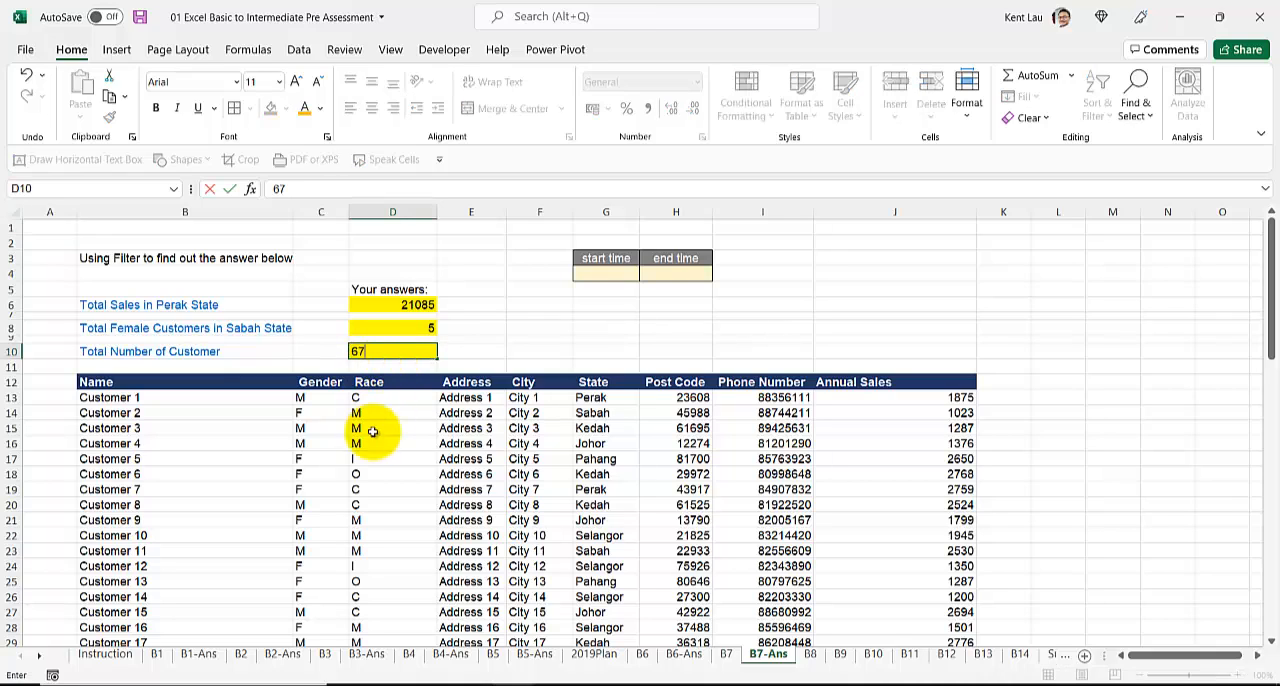
click(373, 413)
click(622, 274)
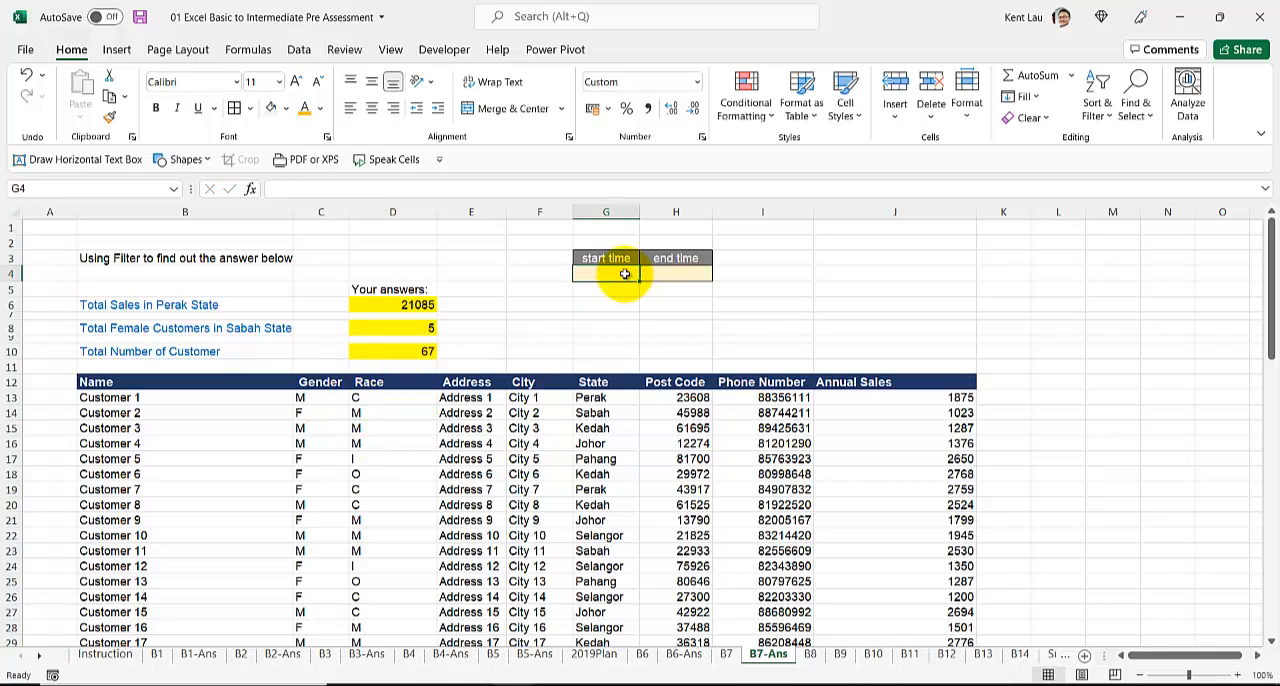
Step: Duplicate sheet B8 right after the original and name the copy B8-Ans
click(809, 654)
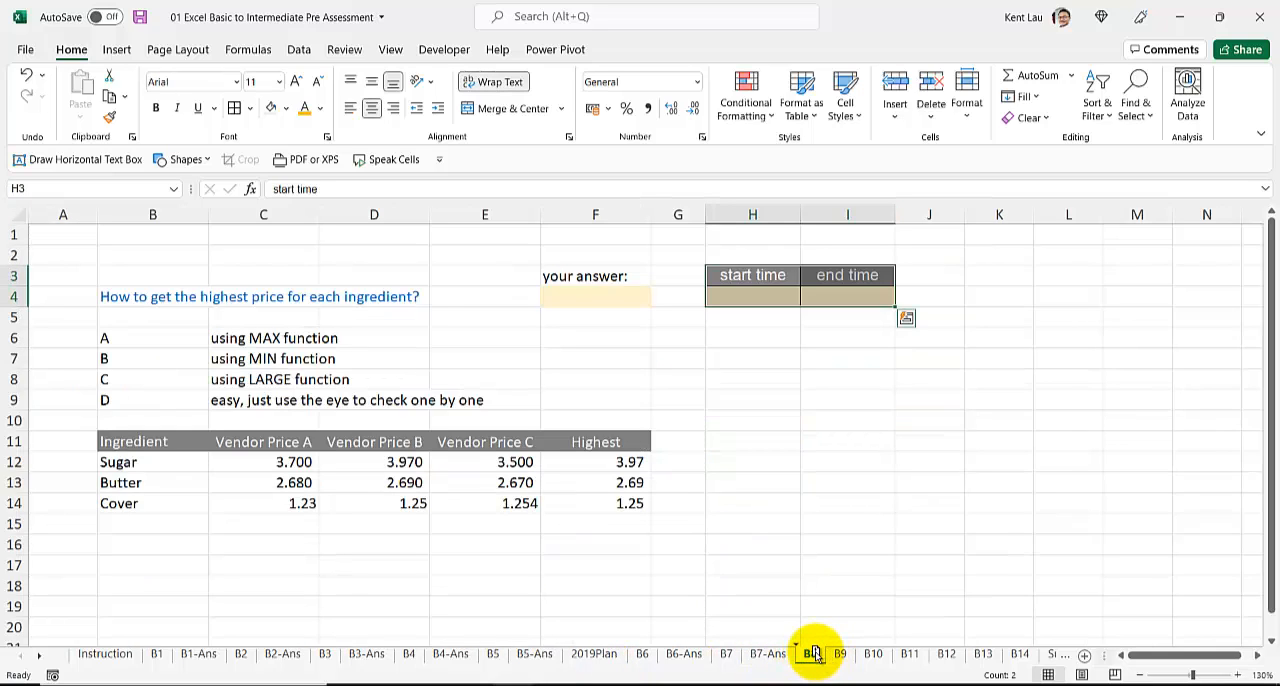
drag(831, 652, 847, 652)
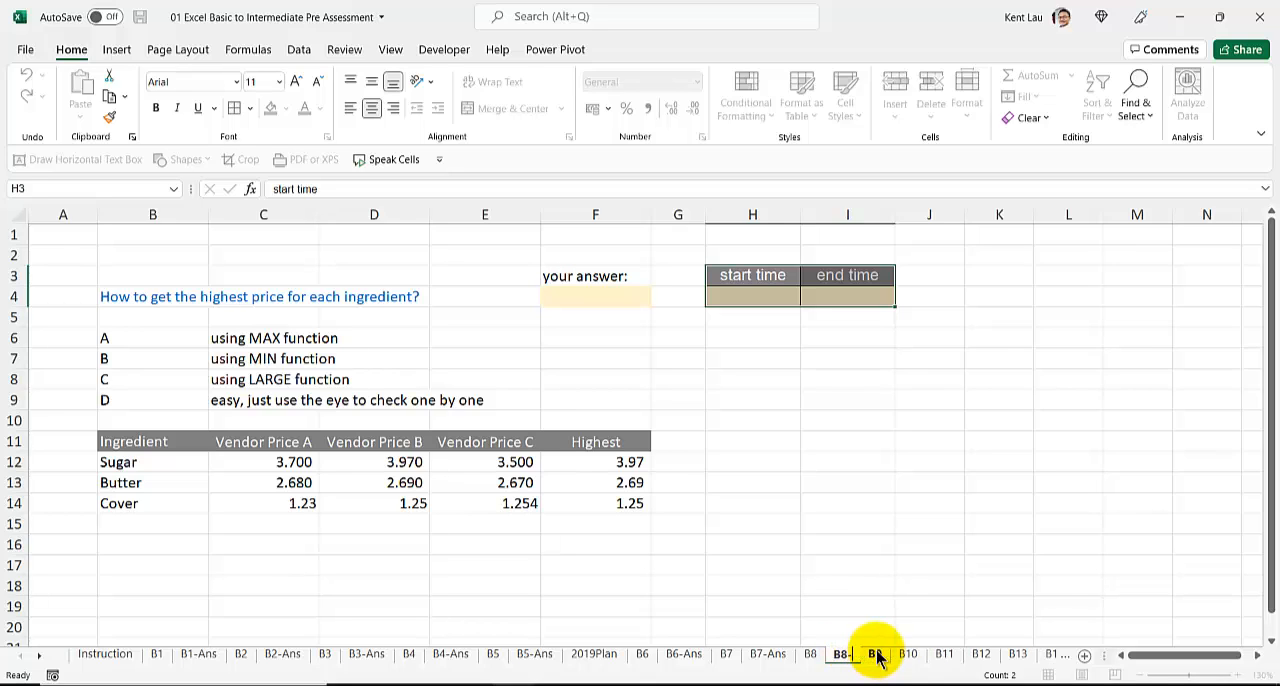
key(Return)
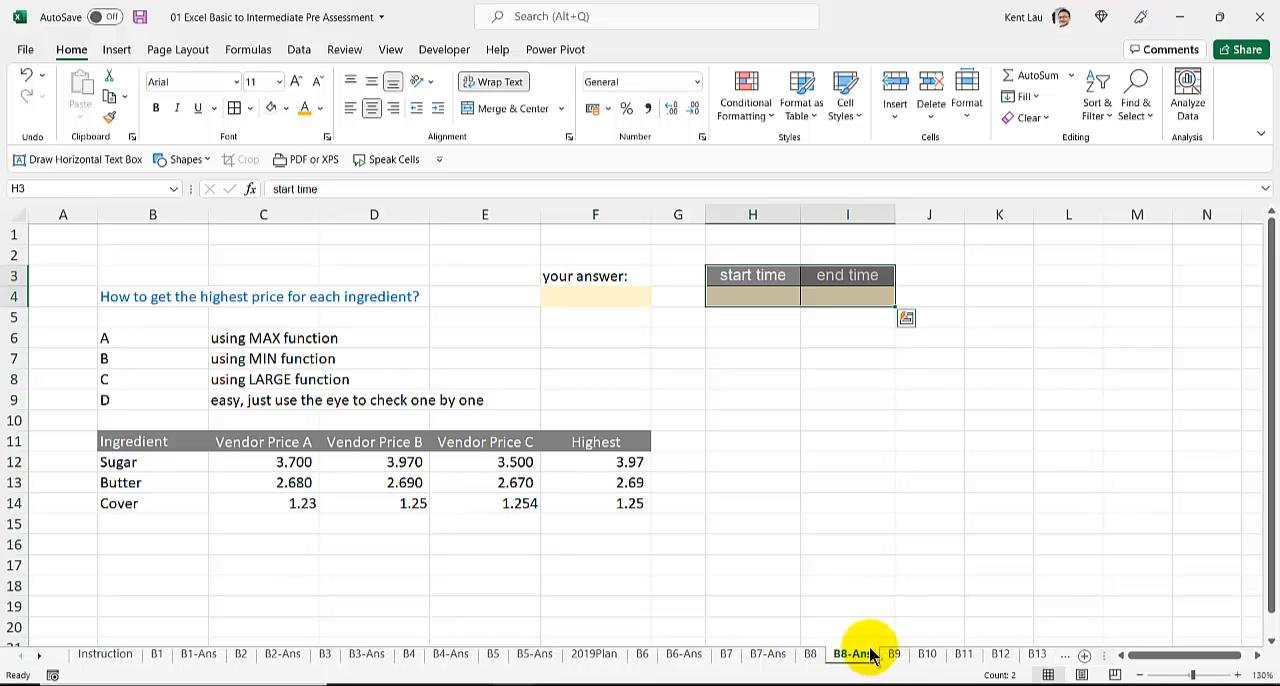
Step: Record the current time, 8:20 PM, as the start time in H4 of B8-Ans
click(751, 292)
key(ctrl+shift+semicolon)
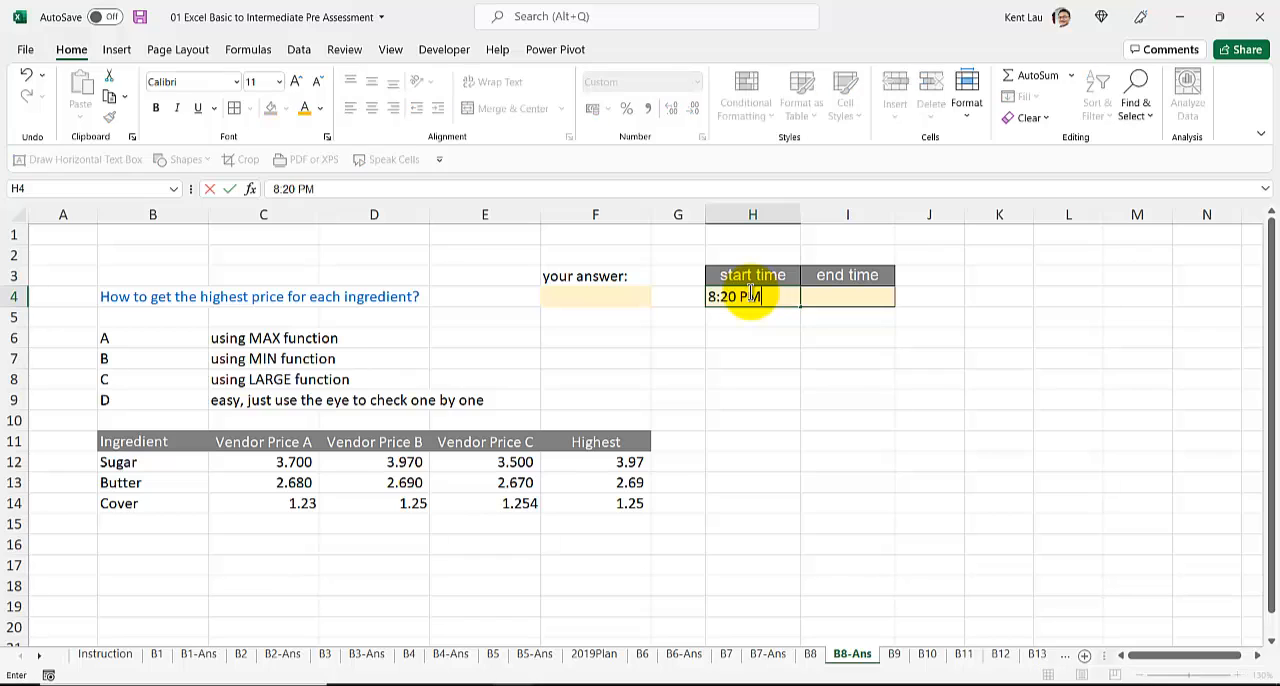
click(566, 335)
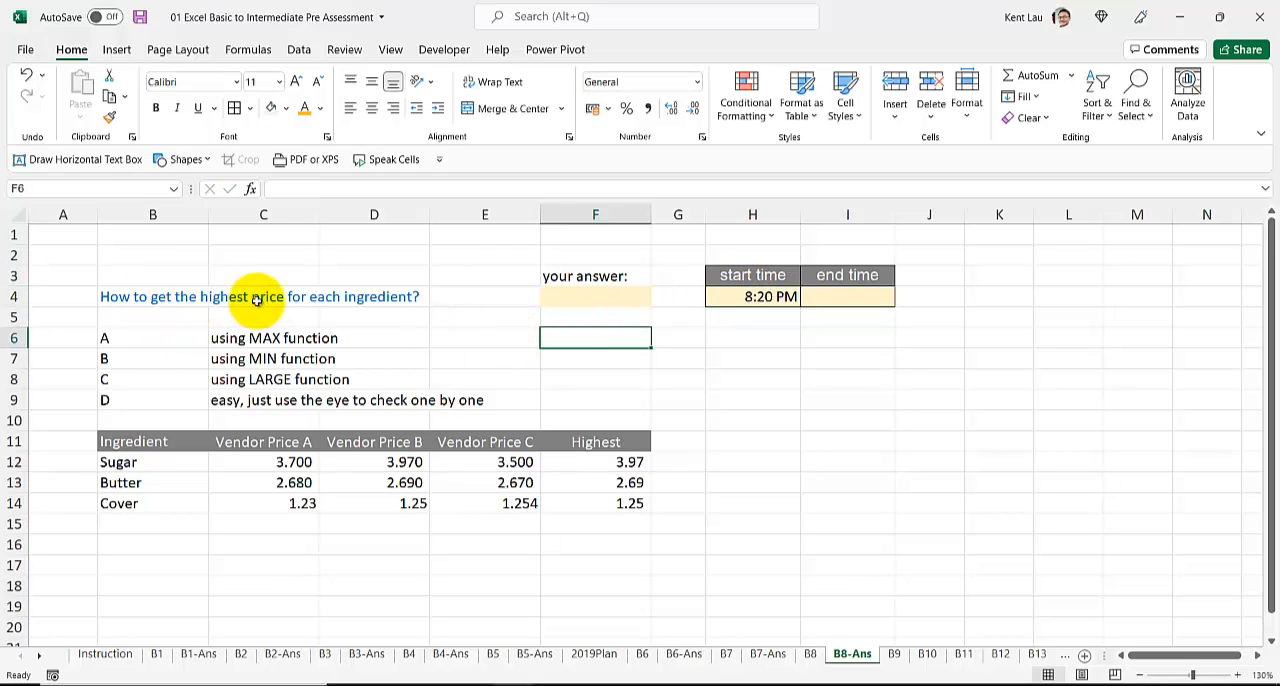
Step: Fill the Highest price cells F12:F14 on B8-Ans with yellow
click(607, 462)
drag(595, 471, 594, 506)
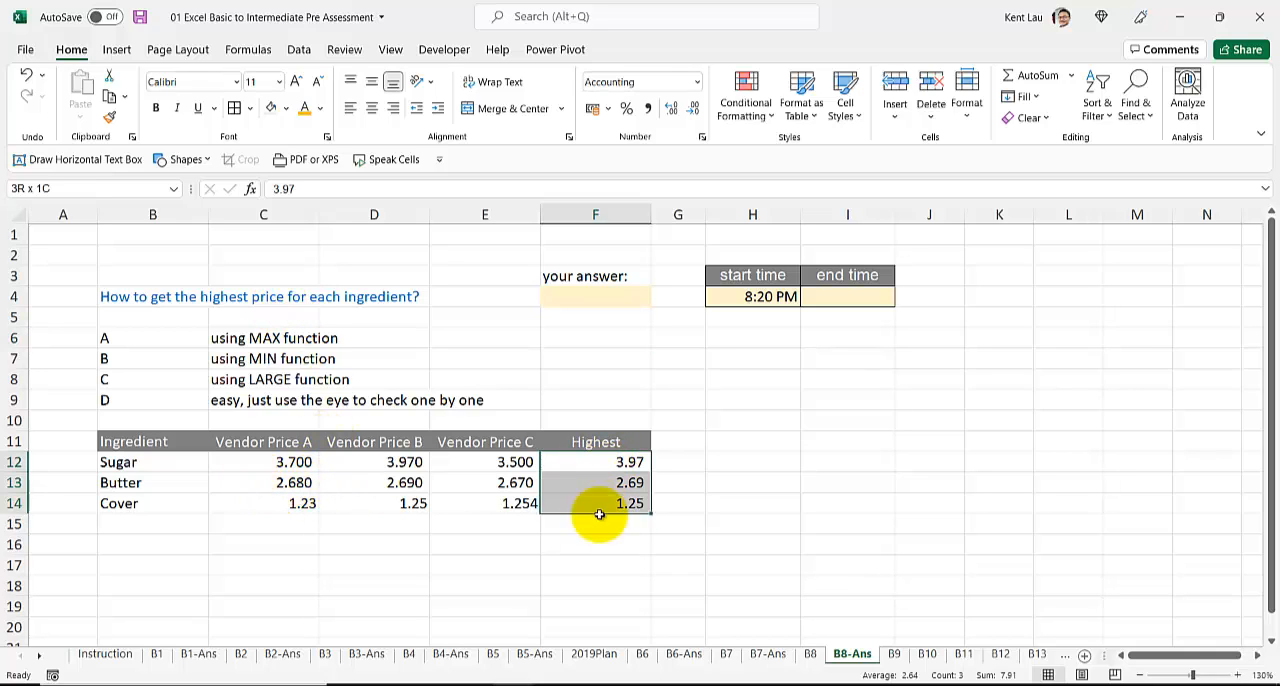
click(287, 109)
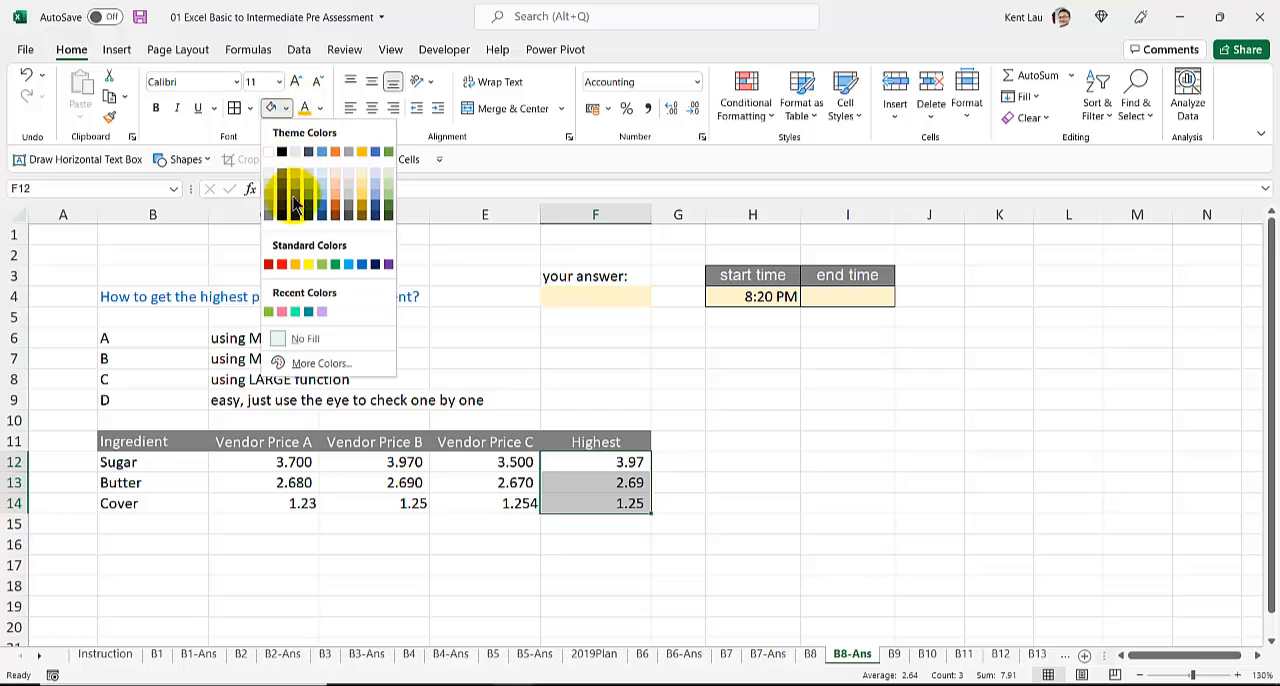
click(306, 263)
click(554, 501)
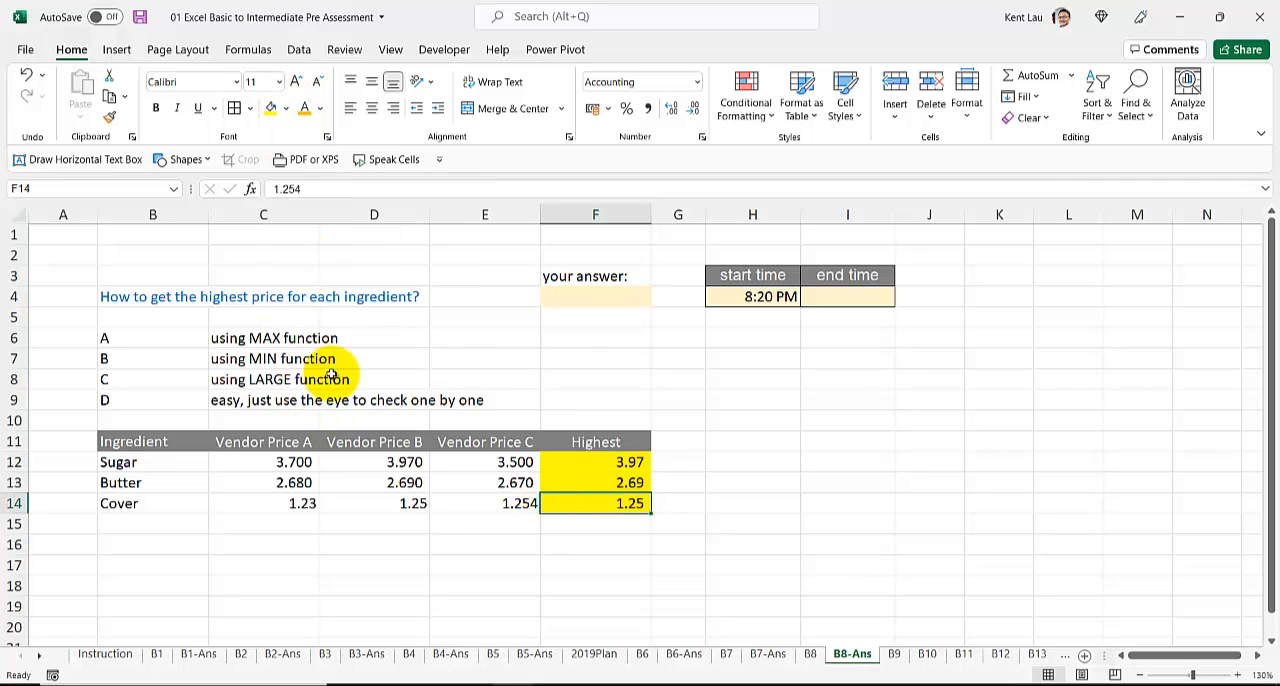
Step: Answer A in F4 and record the current time, 8:21 PM, as the end time in I4
click(592, 295)
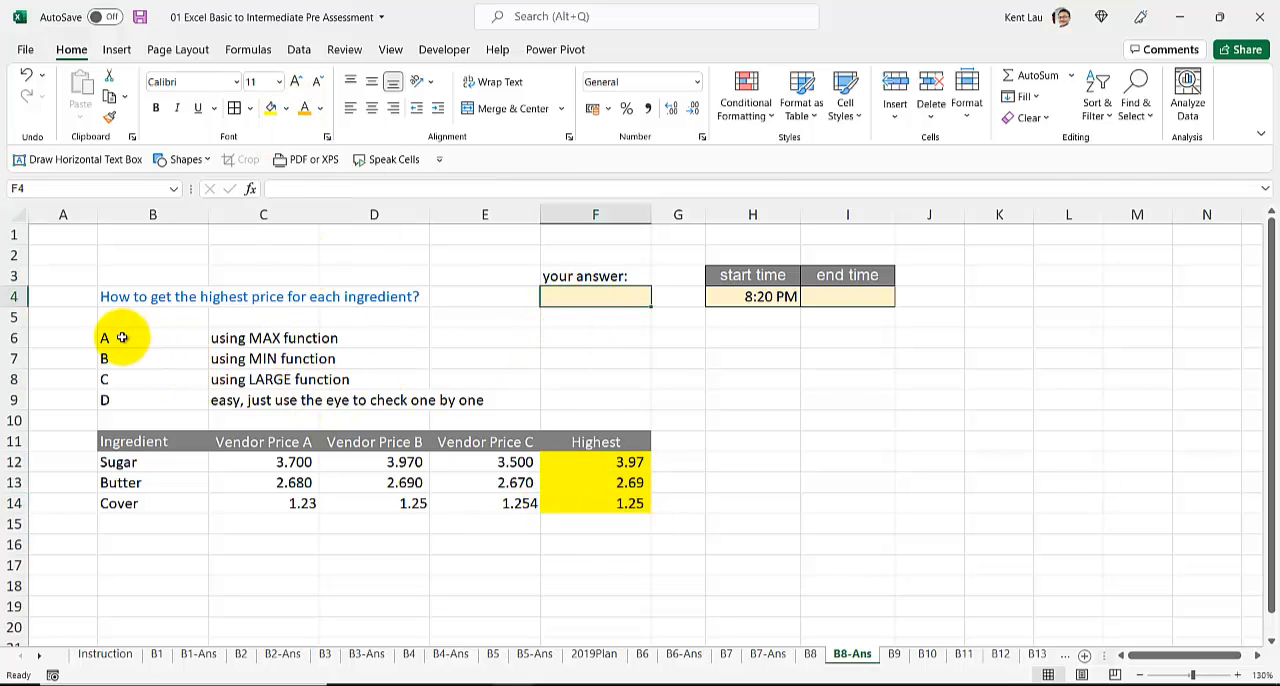
text(A)
click(437, 374)
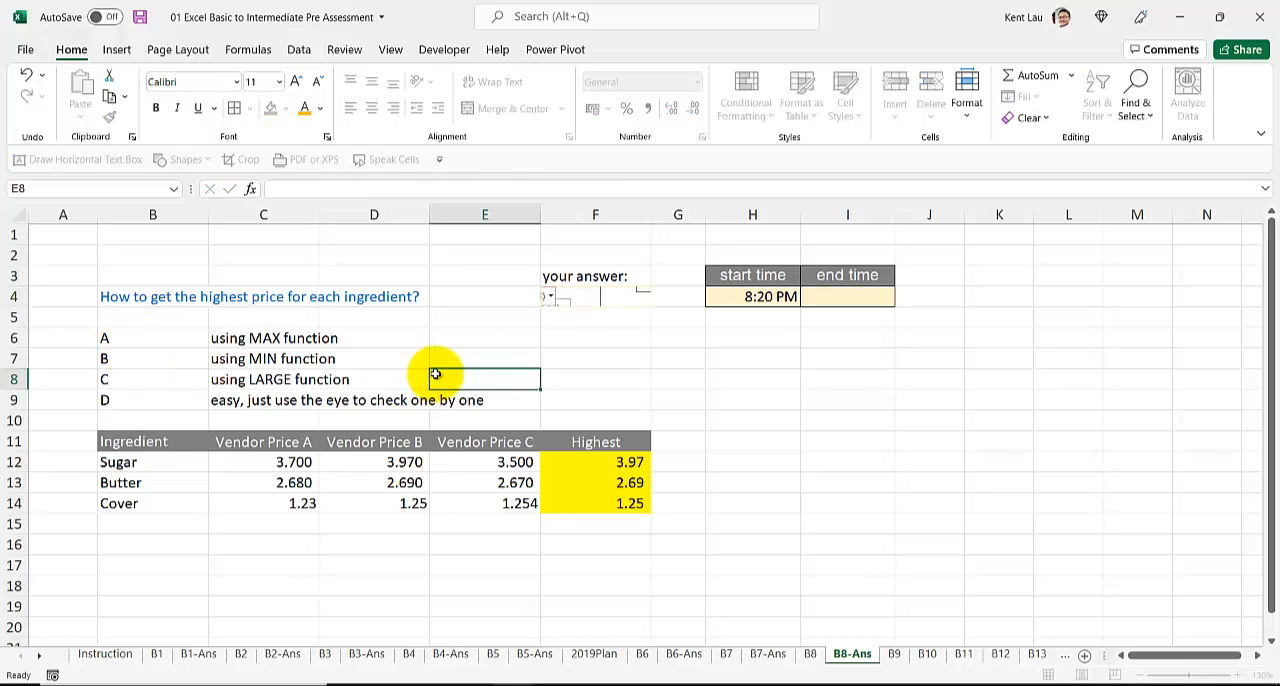
click(816, 295)
key(ctrl+shift+semicolon)
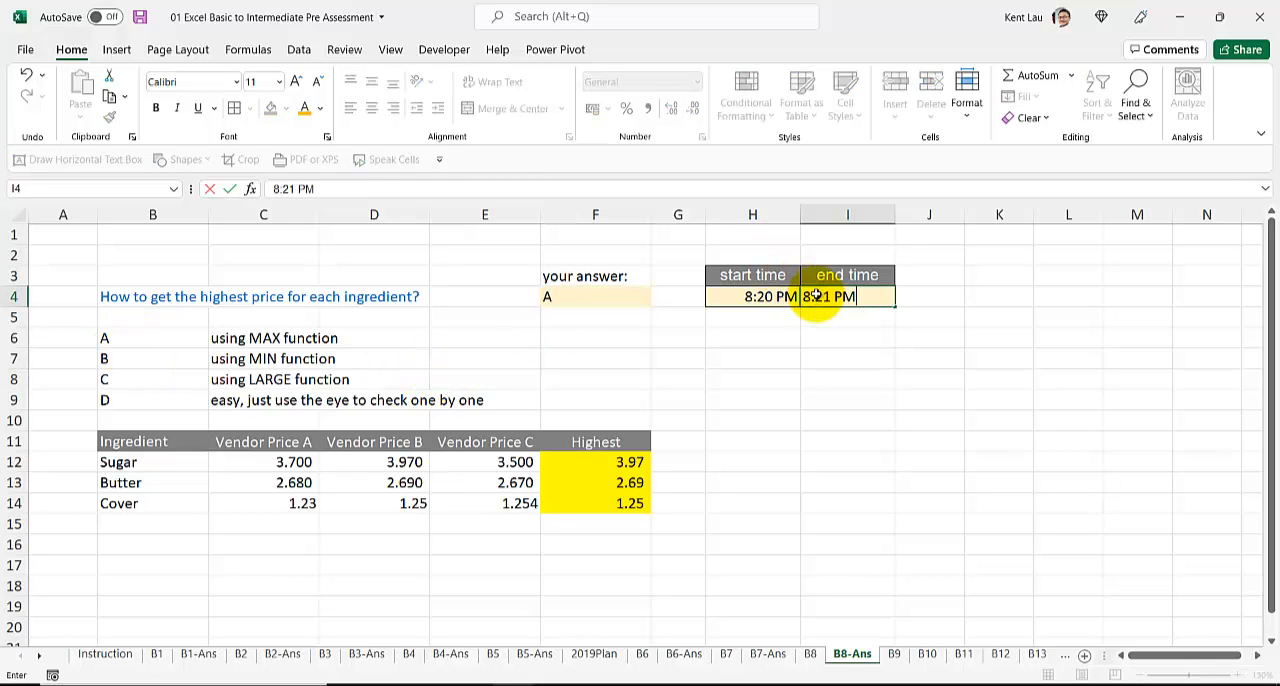
key(Return)
Step: Duplicate sheet B9 right after the original and name the copy B9-Ans
click(895, 655)
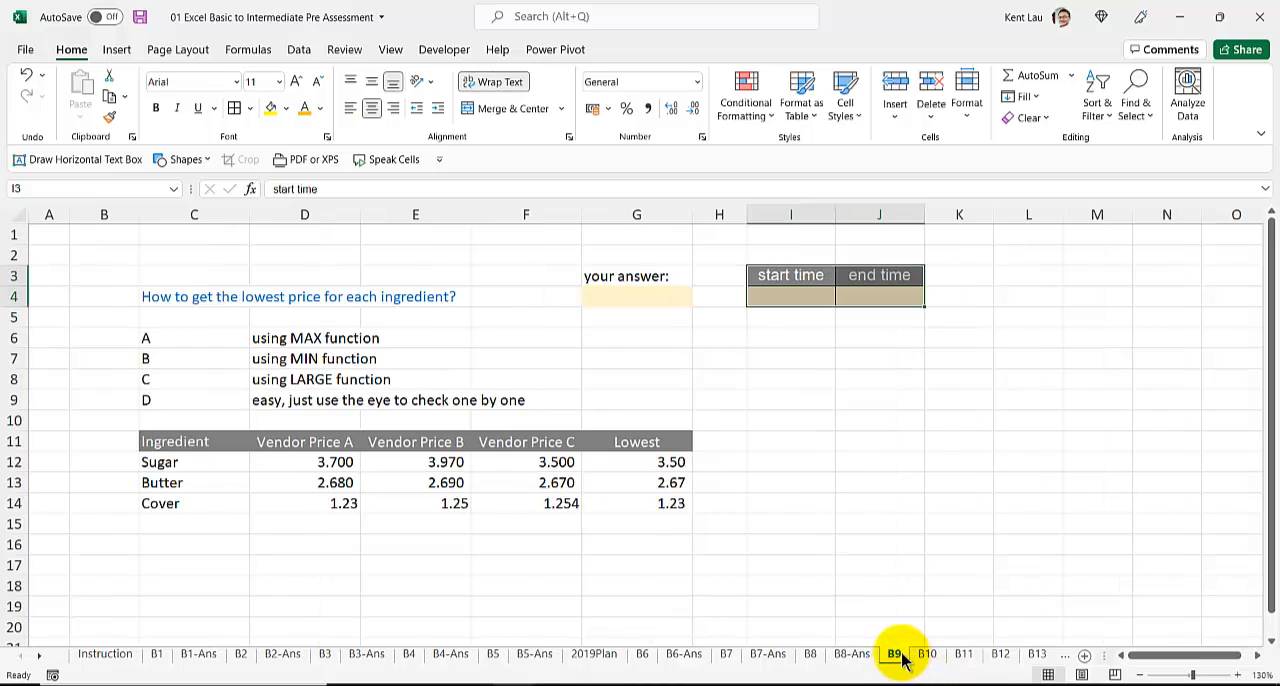
double_click(930, 658)
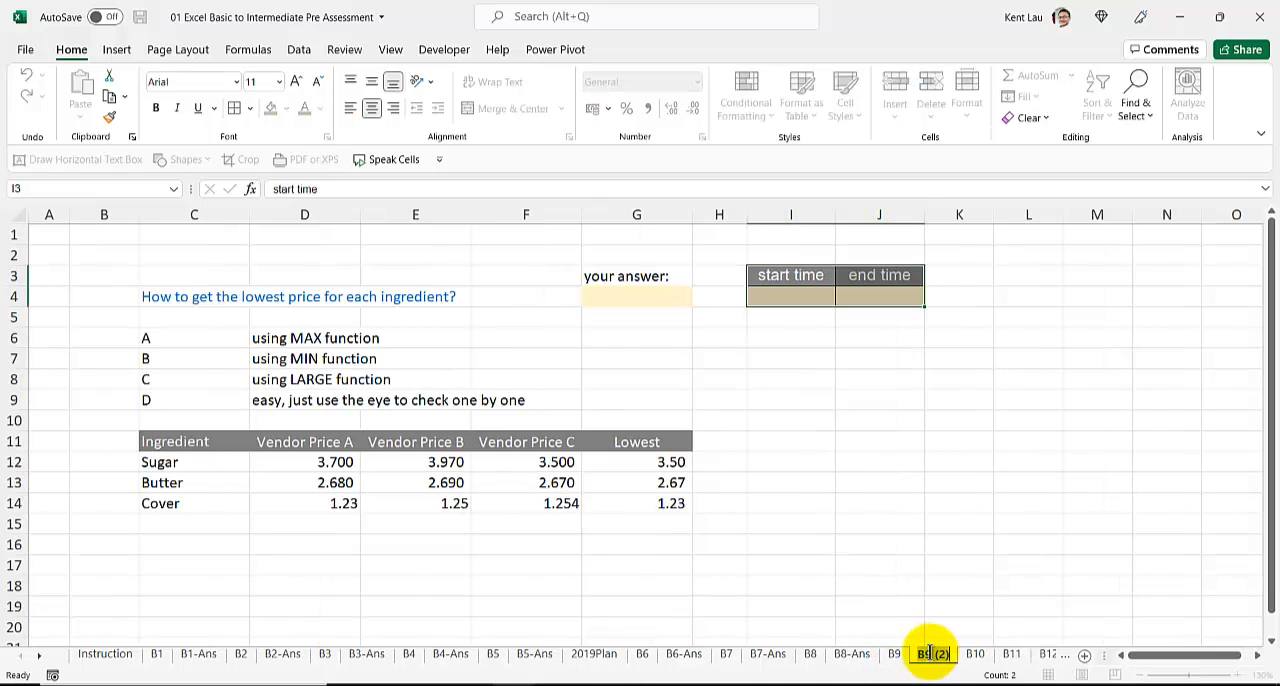
text(B9-An)
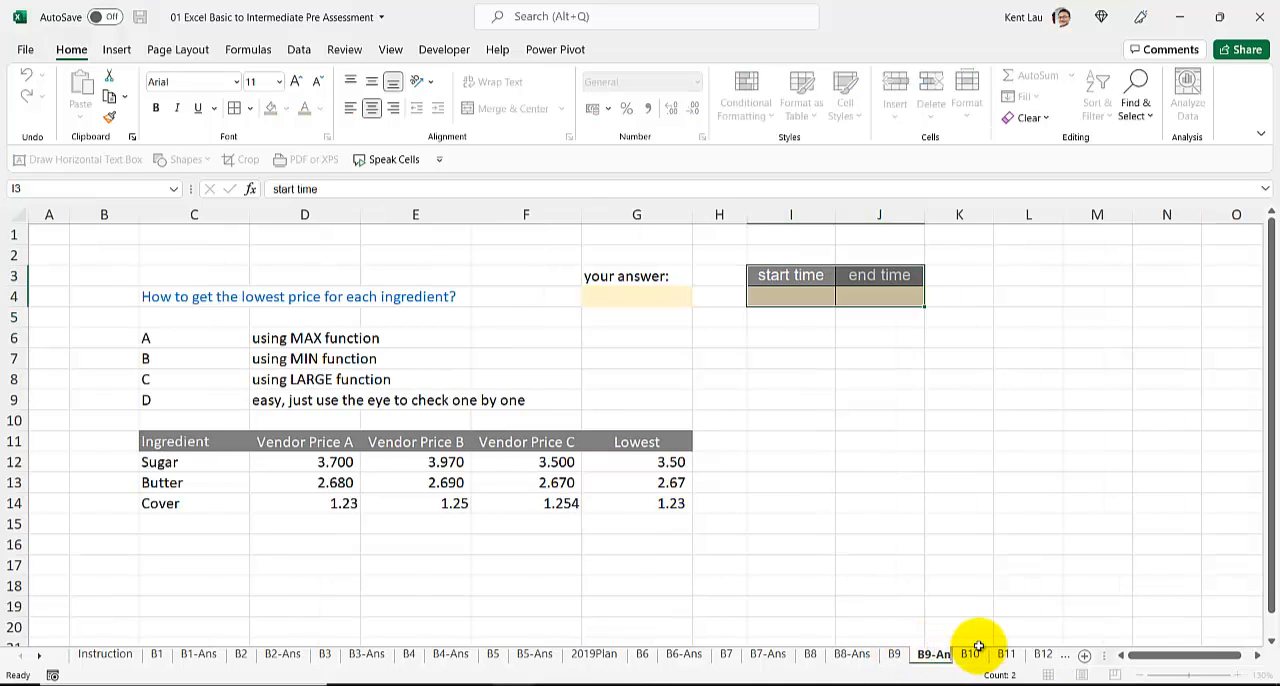
text(s)
key(Return)
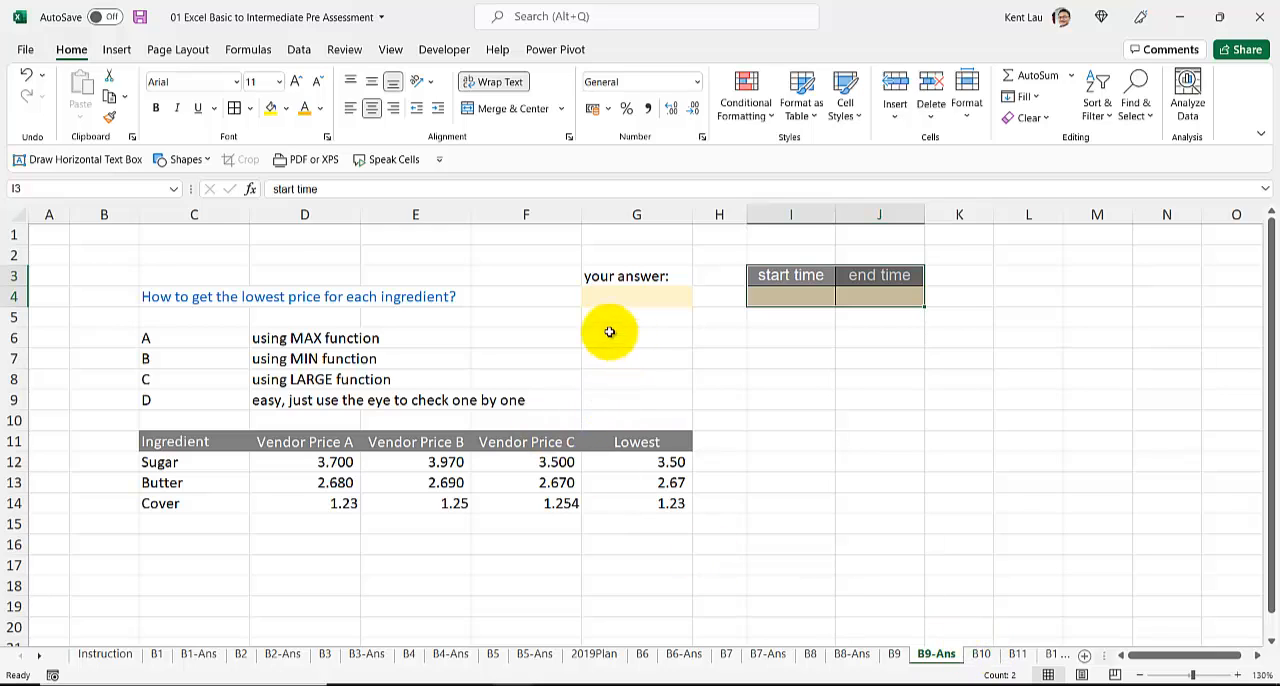
Step: Fill the Lowest price cells G12:G14 with yellow and enter B as the answer in G4
drag(612, 463, 610, 503)
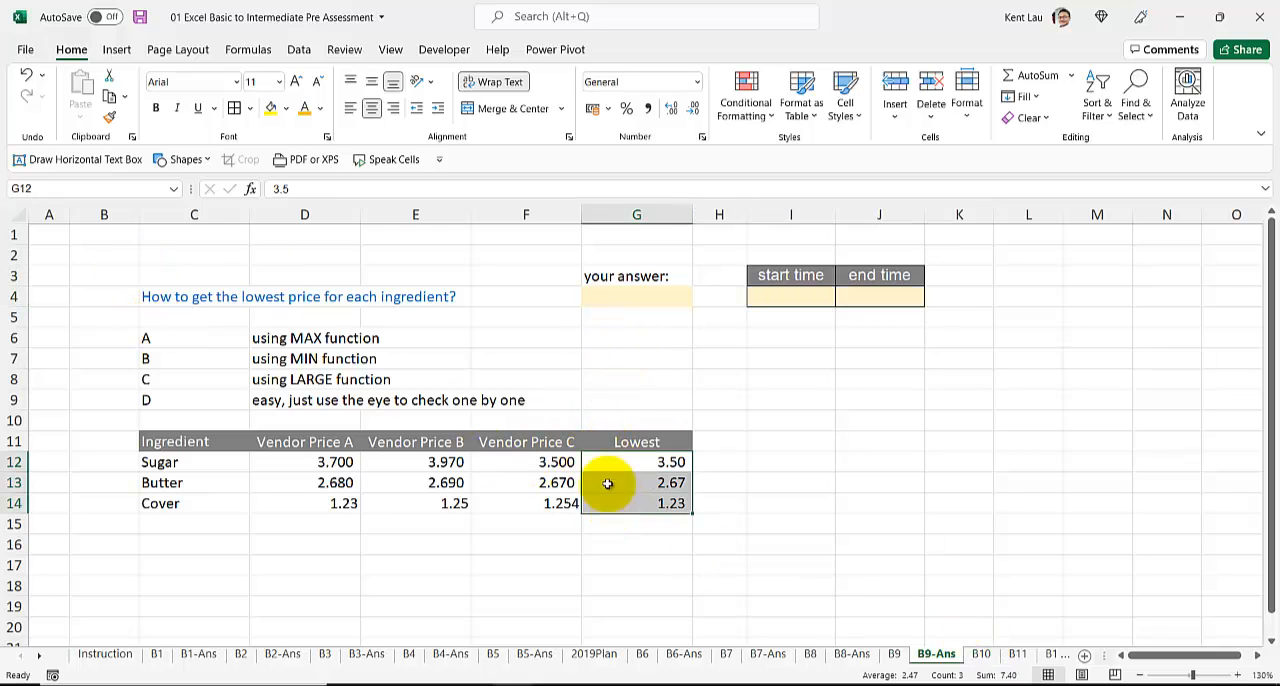
click(268, 107)
click(627, 296)
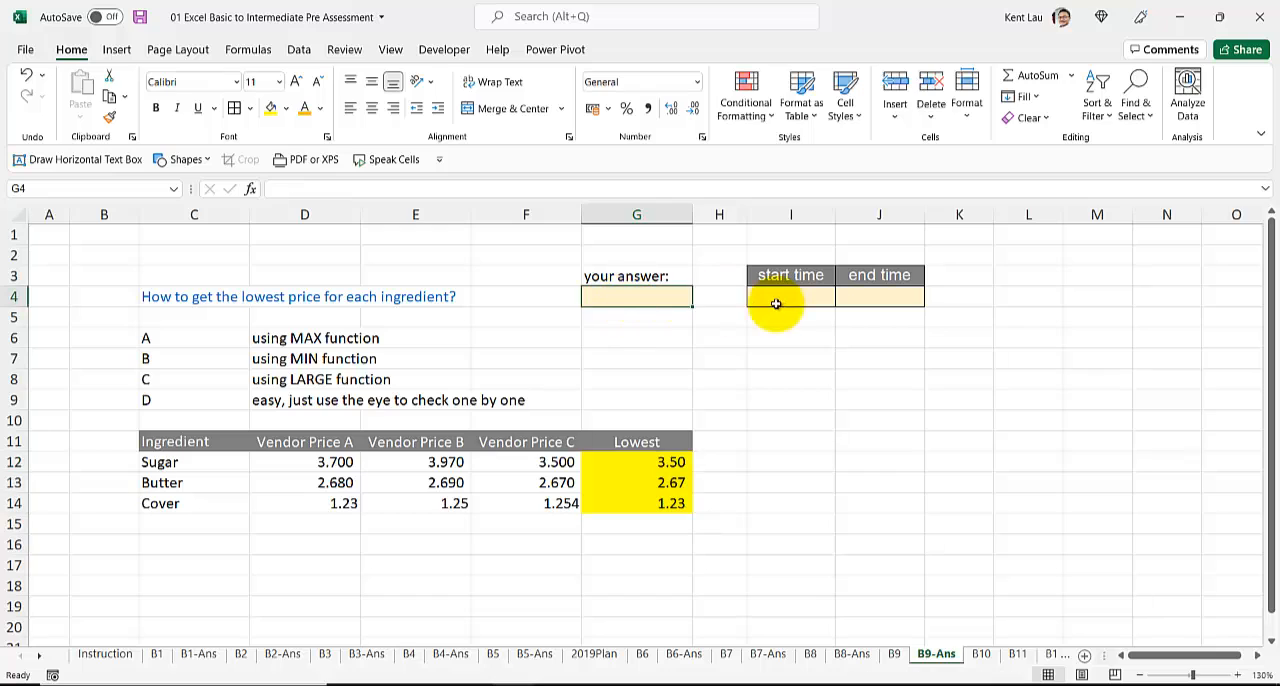
text(B)
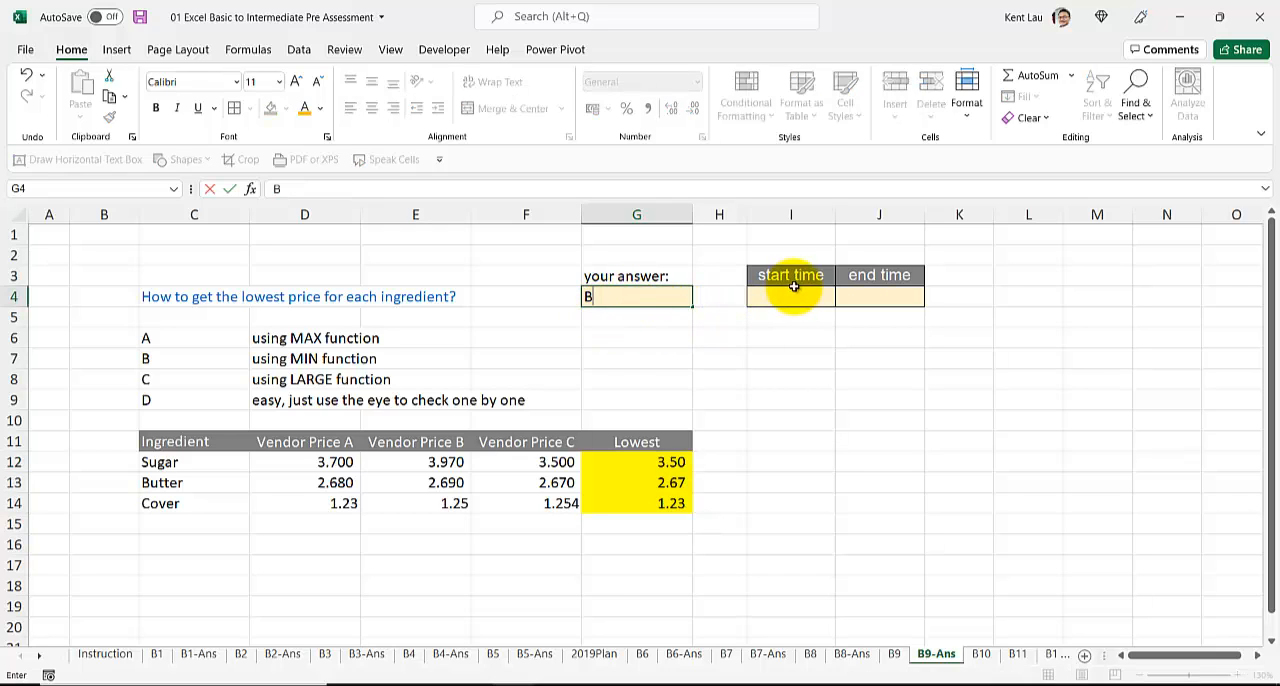
Step: Record the current time as the start time in I4, 8:21 PM, and as the end time in J4 of B9-Ans
click(796, 297)
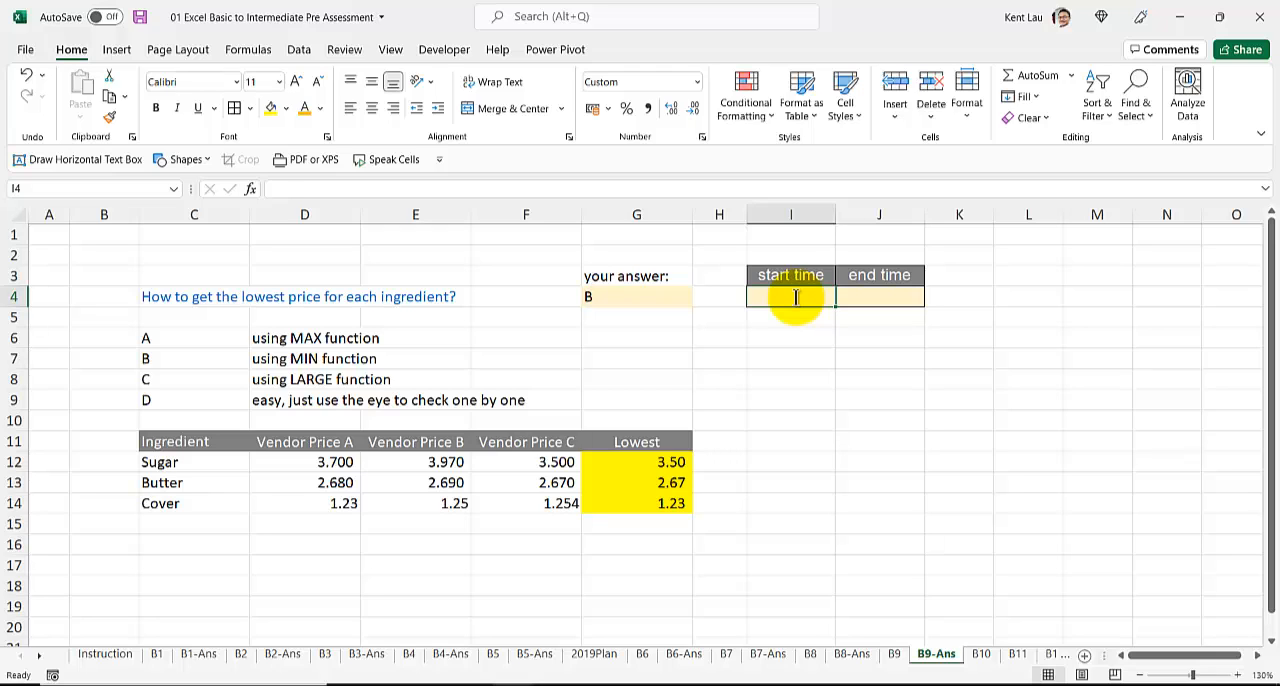
key(ctrl+shift+semicolon)
key(Return)
click(796, 297)
key(Right)
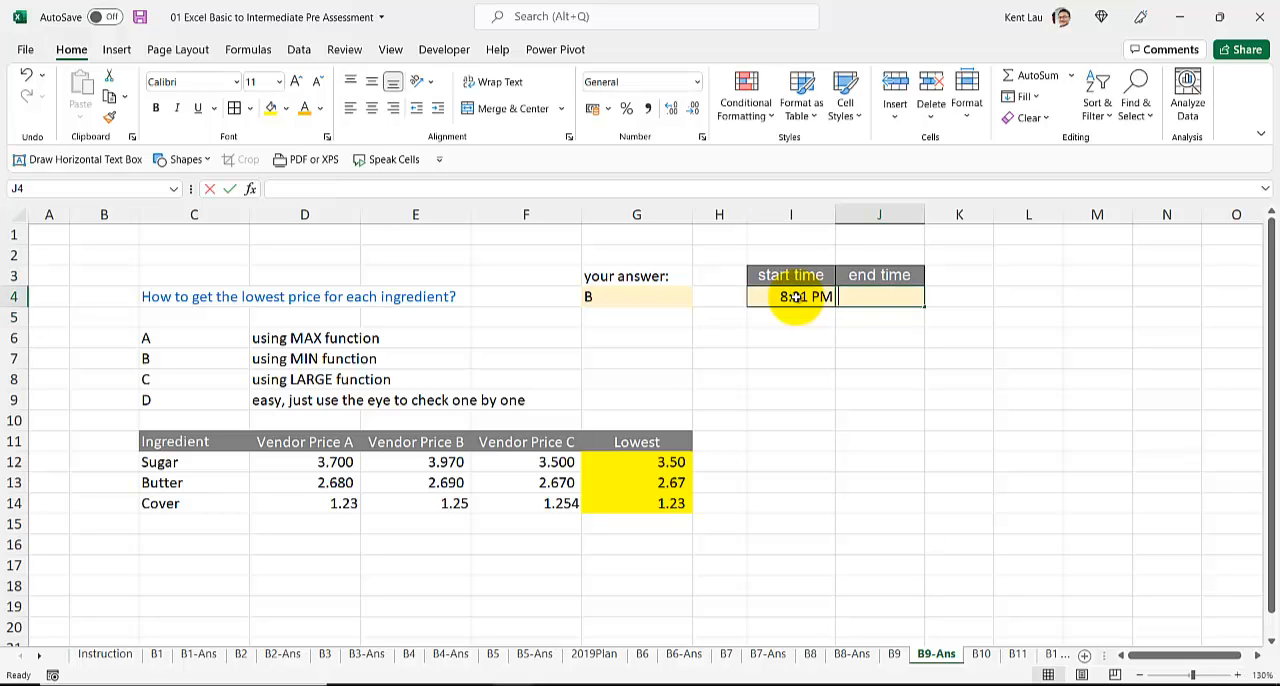
key(ctrl+shift+semicolon)
key(Return)
Step: Open sheet B10 and examine the copy-format instructions, the header row and the order table down to its last row
click(983, 656)
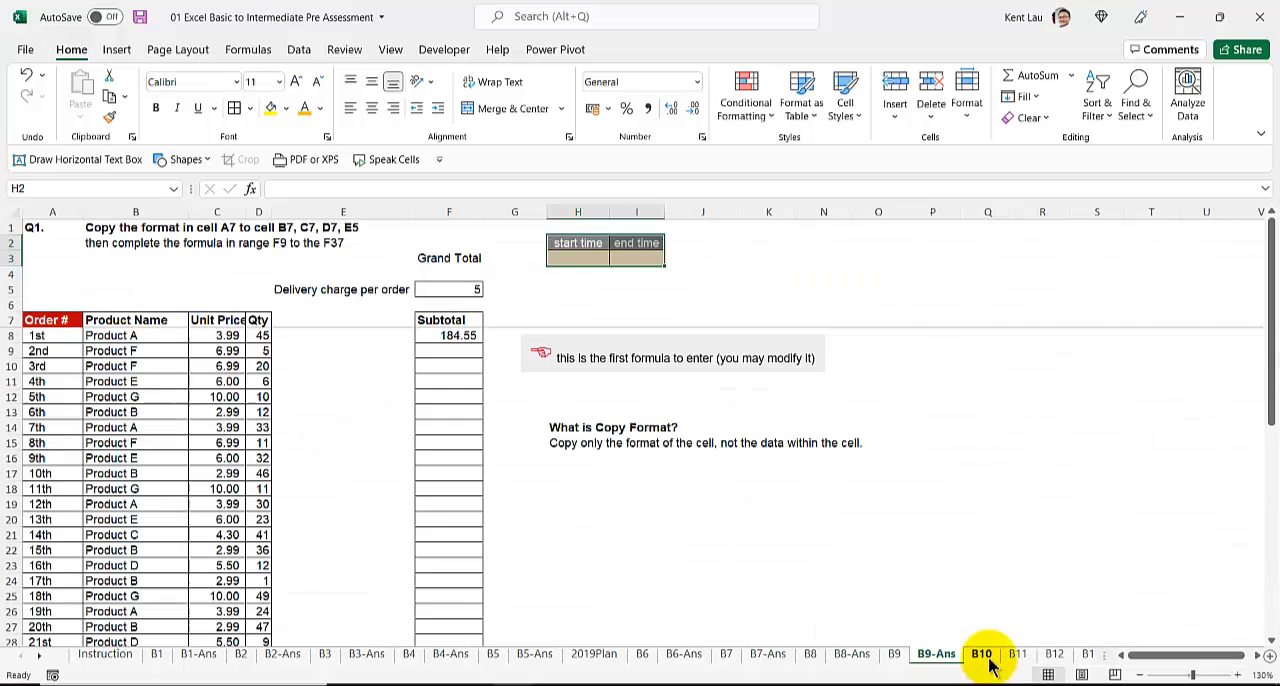
scroll(513, 420, down, 3)
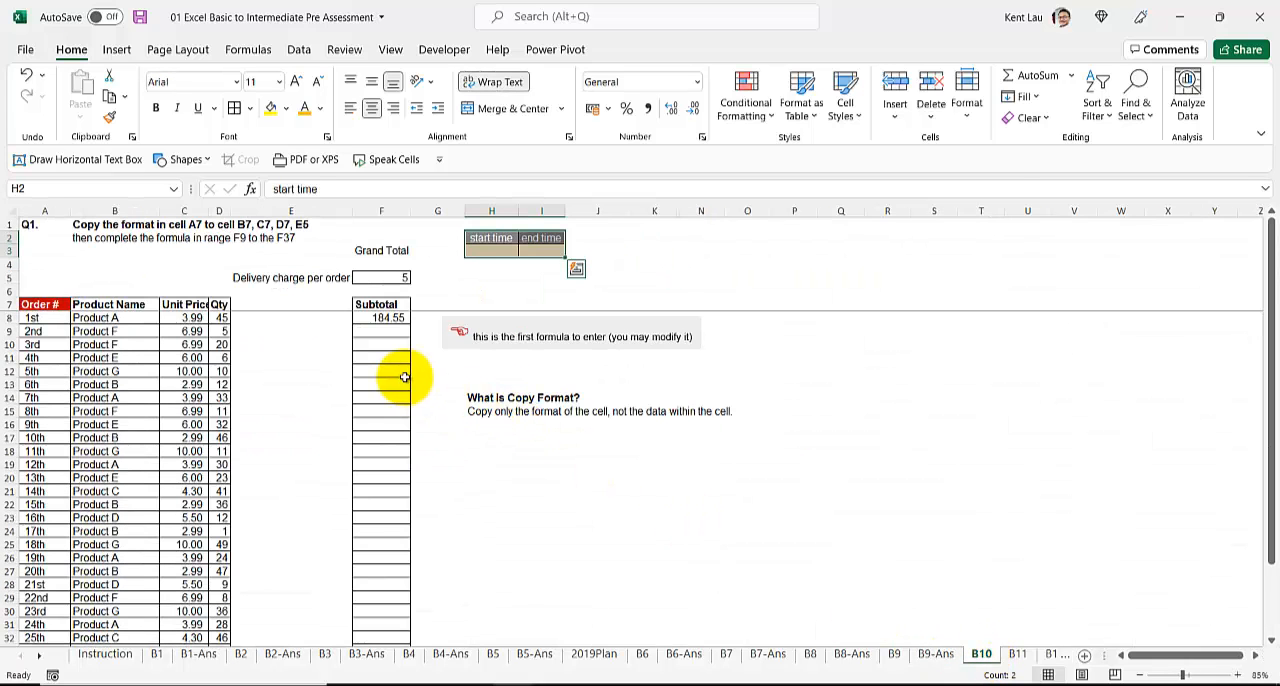
scroll(404, 377, up, 1)
scroll(405, 390, down, 1)
scroll(390, 400, down, 3)
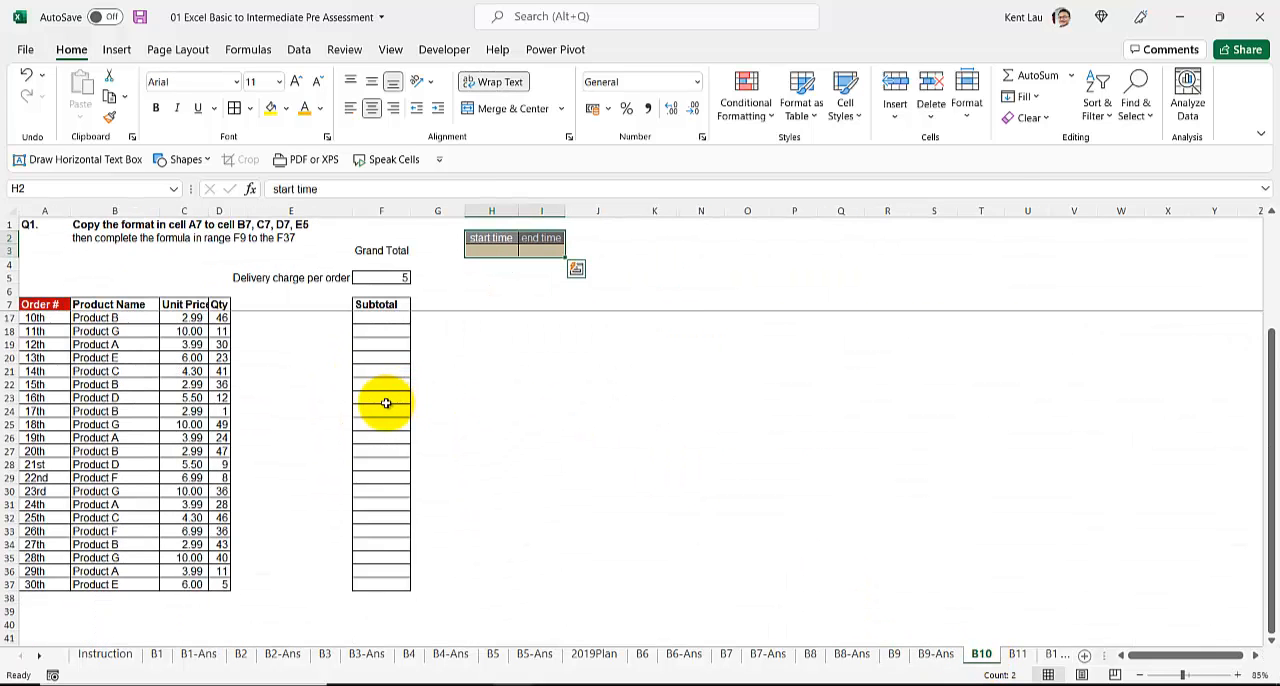
scroll(382, 403, up, 3)
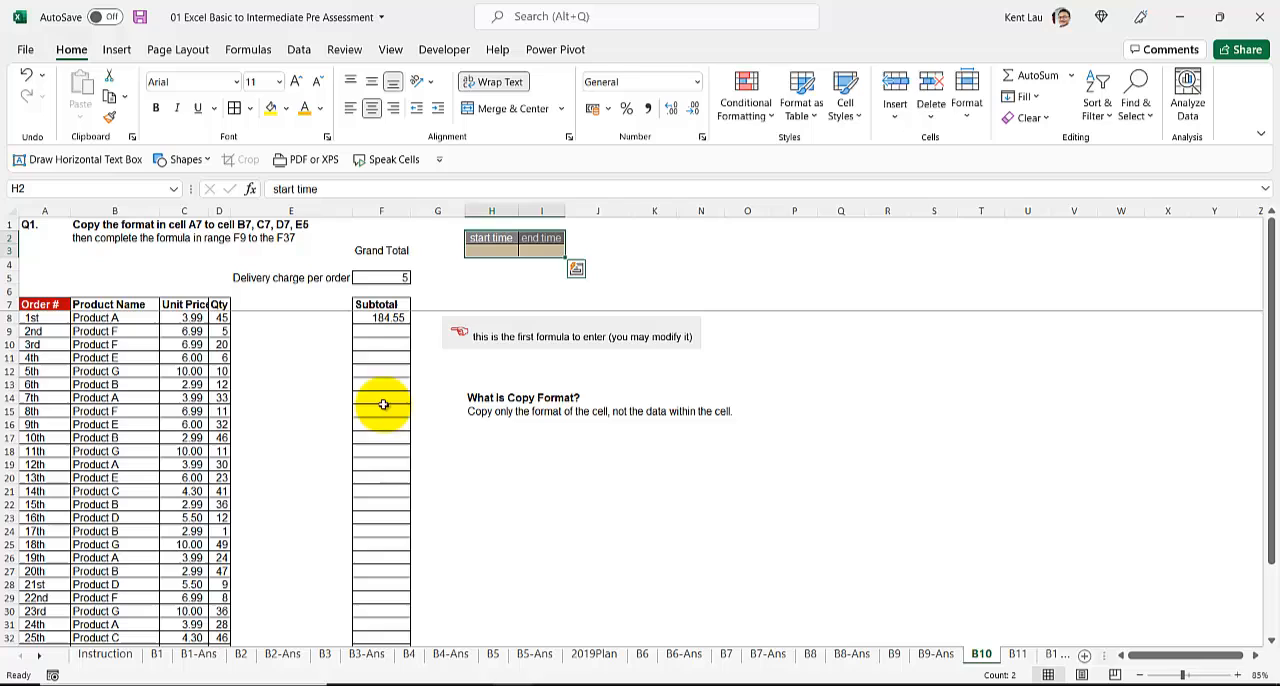
click(88, 226)
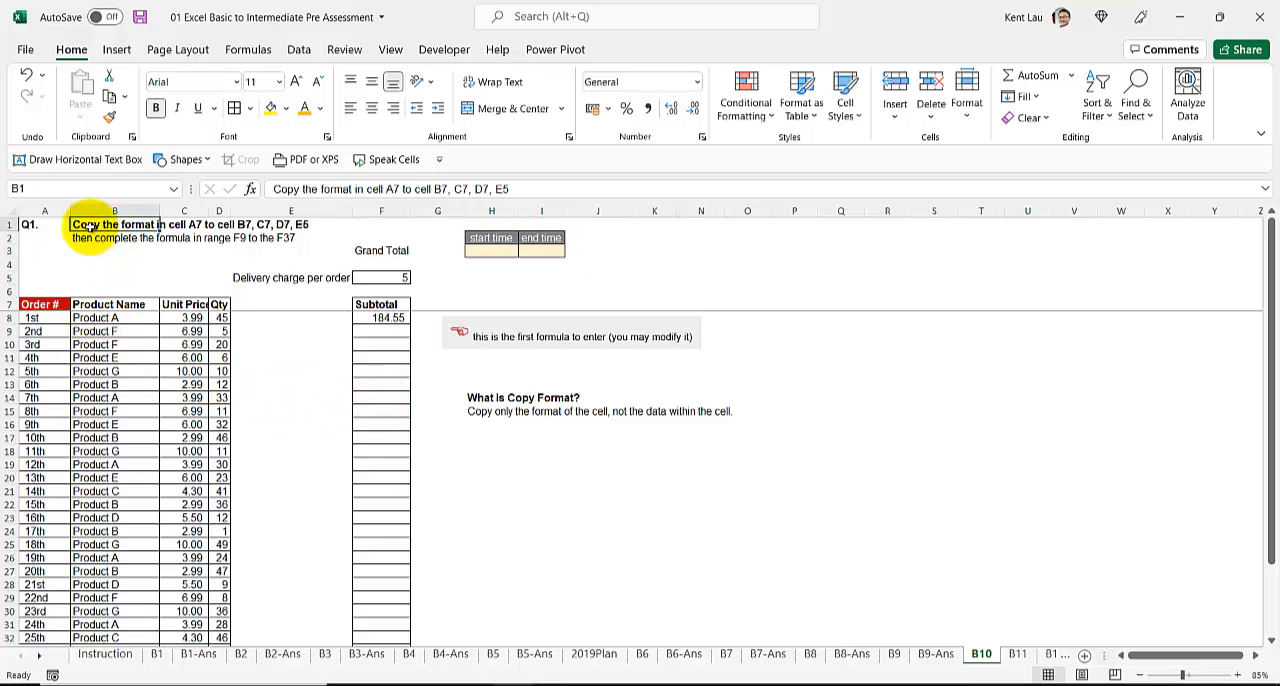
click(44, 305)
drag(115, 306, 188, 307)
Step: Record the current time, 8:21 PM, as the start time in H3 of B10
click(40, 306)
click(110, 117)
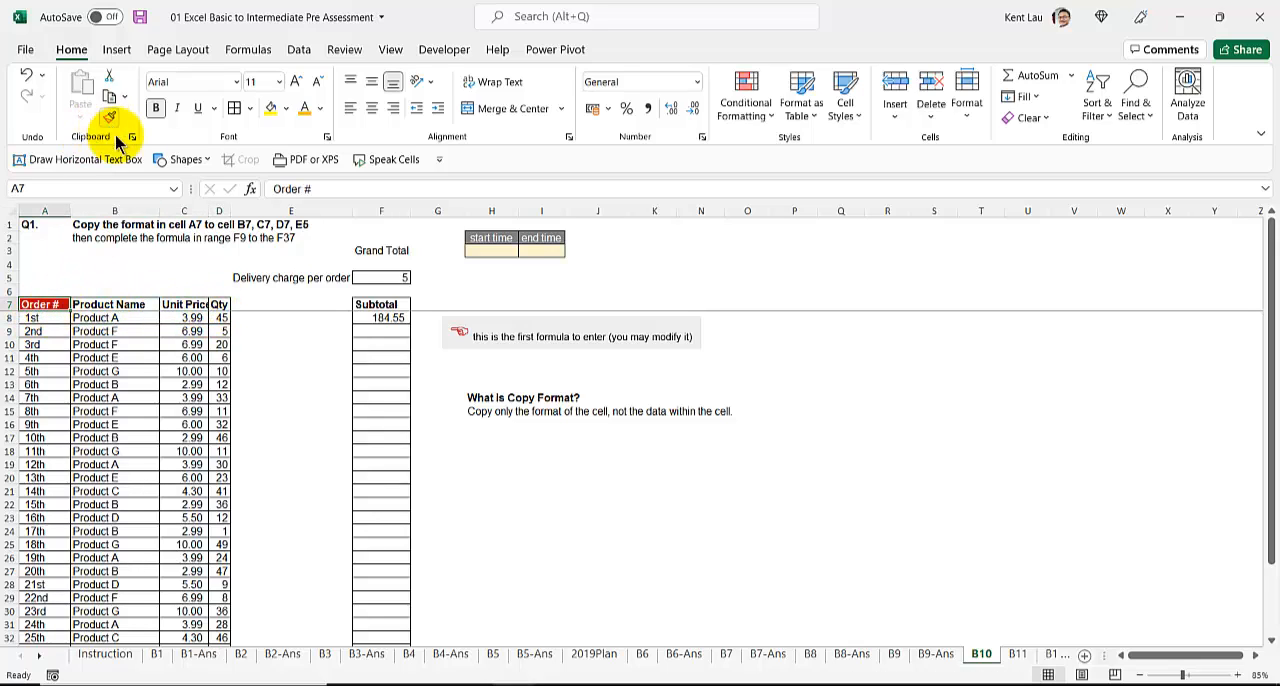
drag(498, 238, 507, 251)
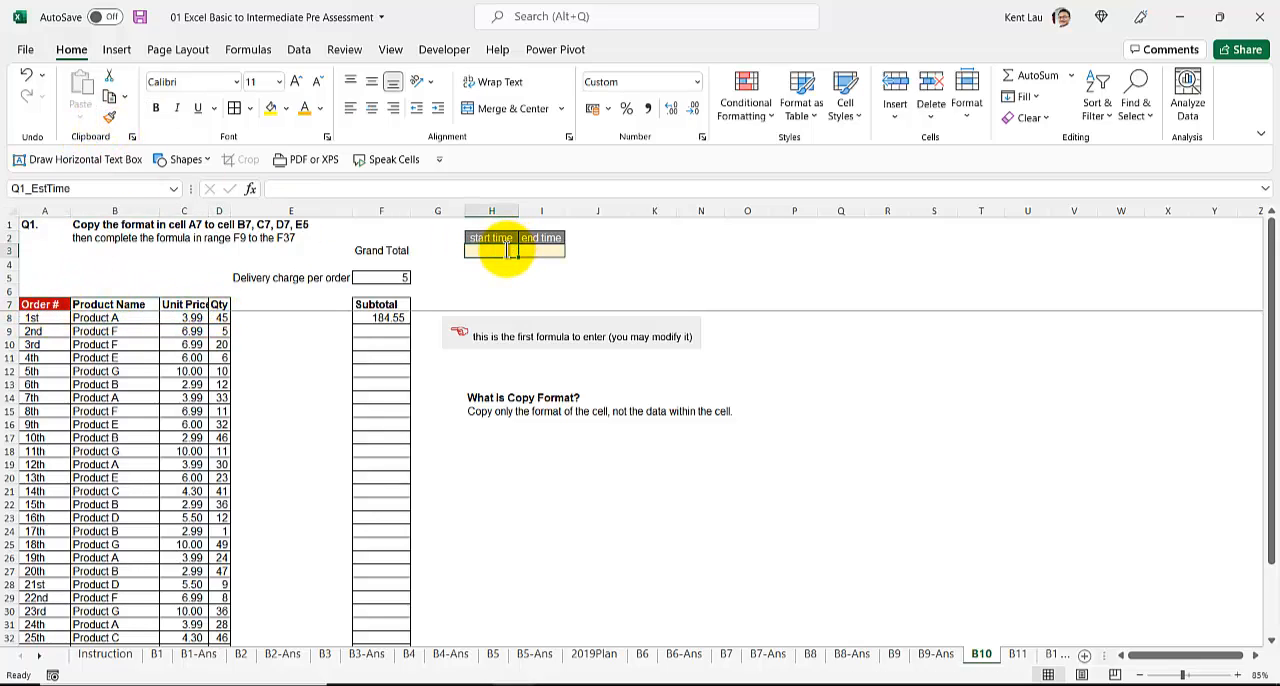
Step: Copy the format of header cell A7 to the headers in B7:D7
click(42, 305)
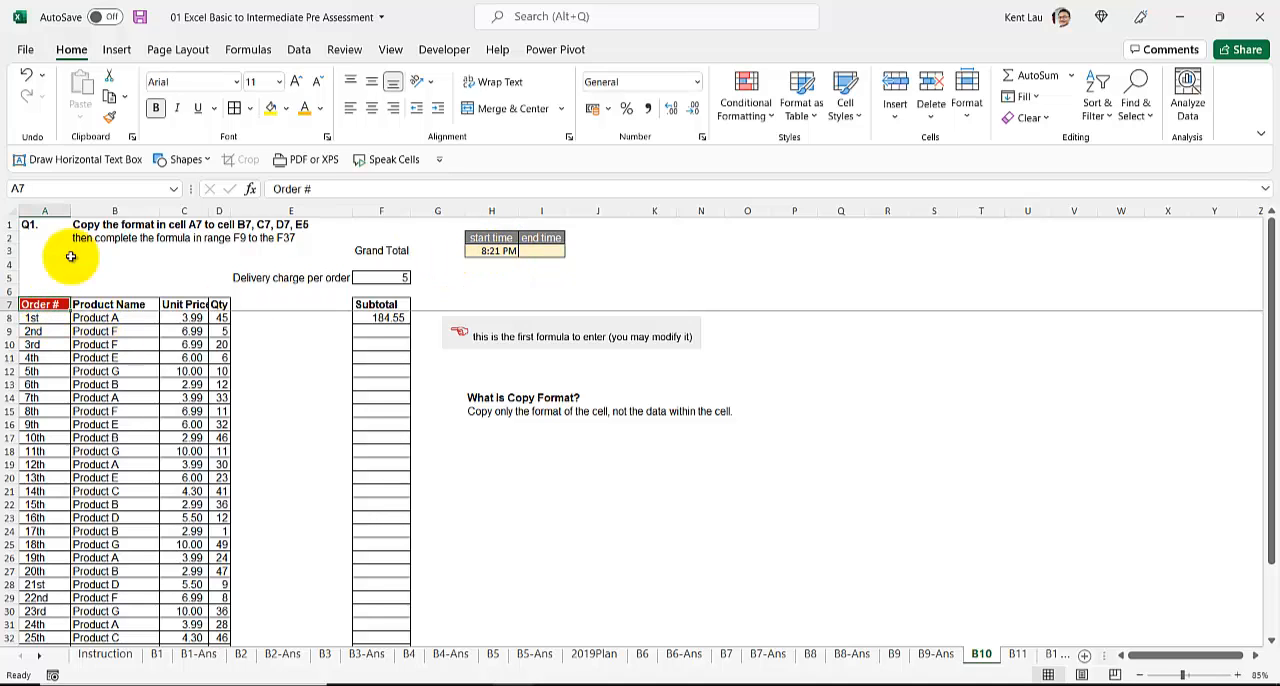
click(110, 117)
drag(108, 304, 216, 309)
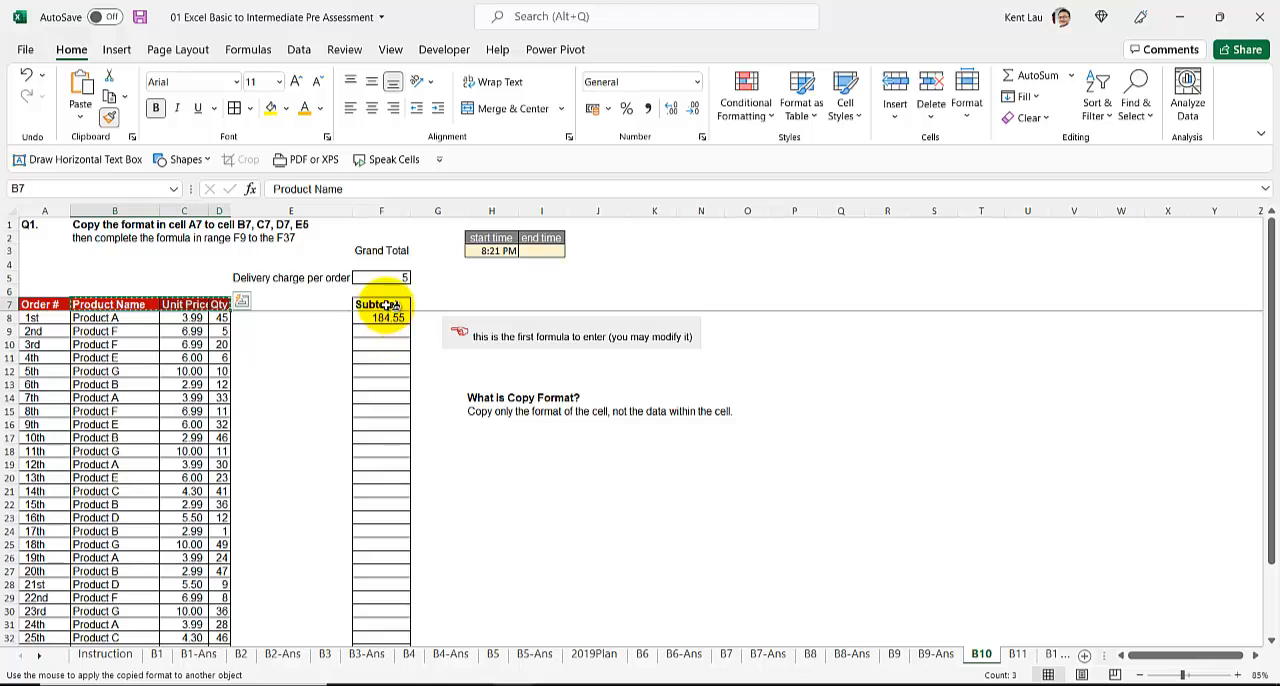
Step: Undo the header format painted across F7:H7, and copy the format of D7 to the Subtotal header F7 only
drag(387, 305, 491, 305)
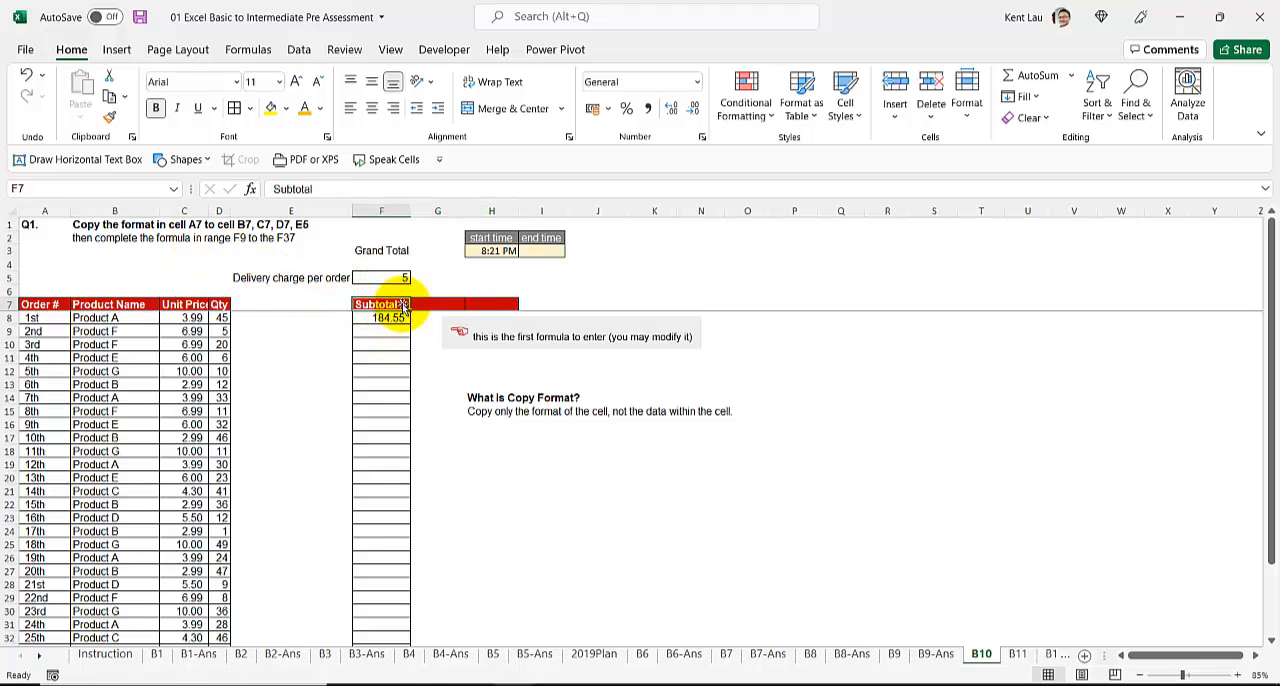
key(ctrl+z)
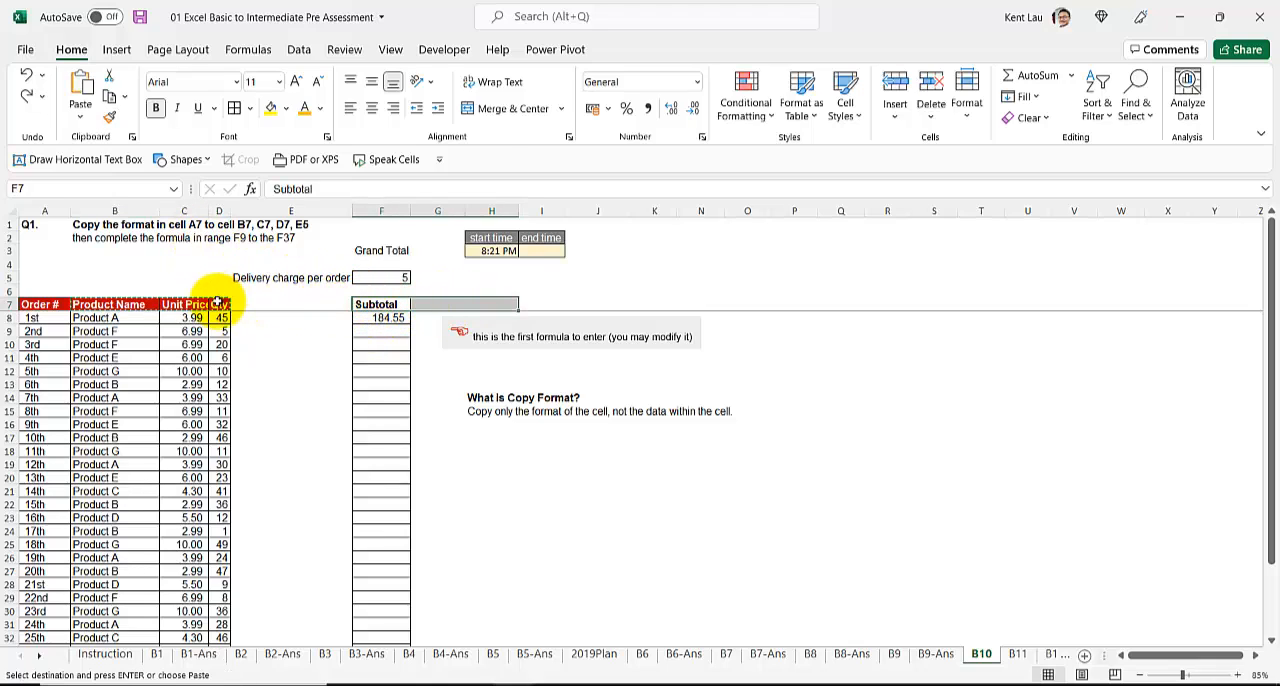
click(217, 305)
click(108, 118)
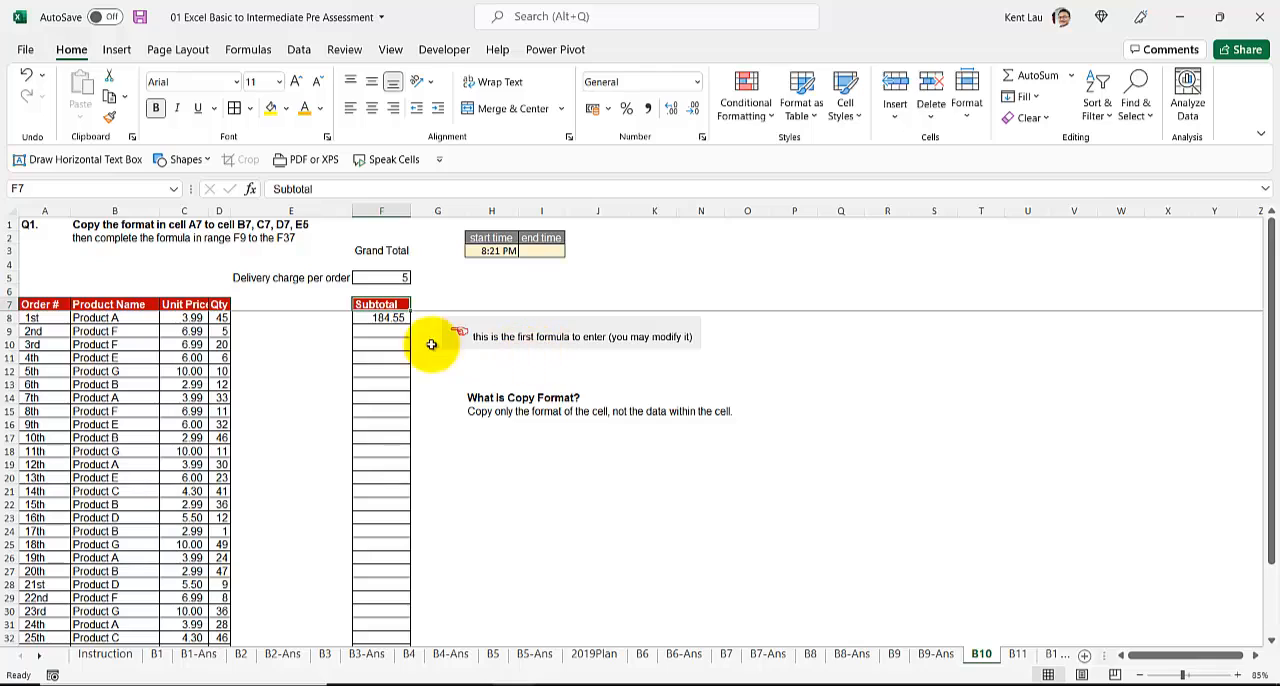
Step: Change the Subtotal formula in F8 to =C8*D8+F$5 and fill it down through F37
click(389, 330)
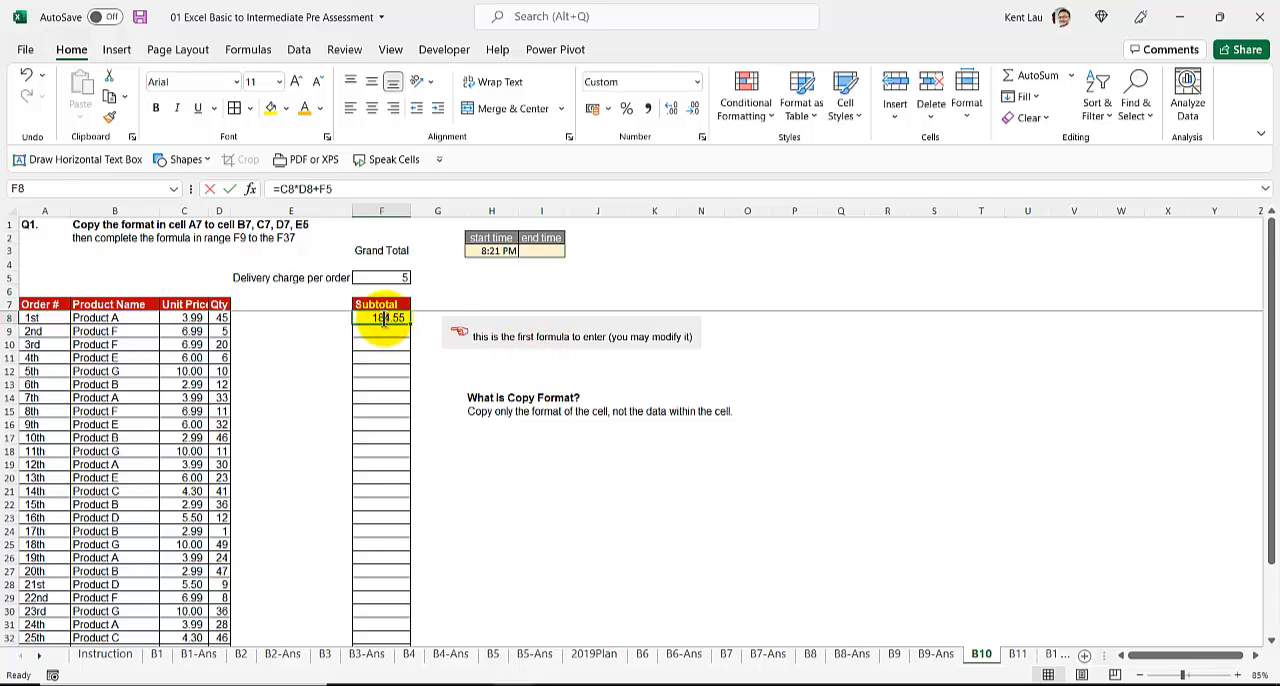
double_click(383, 318)
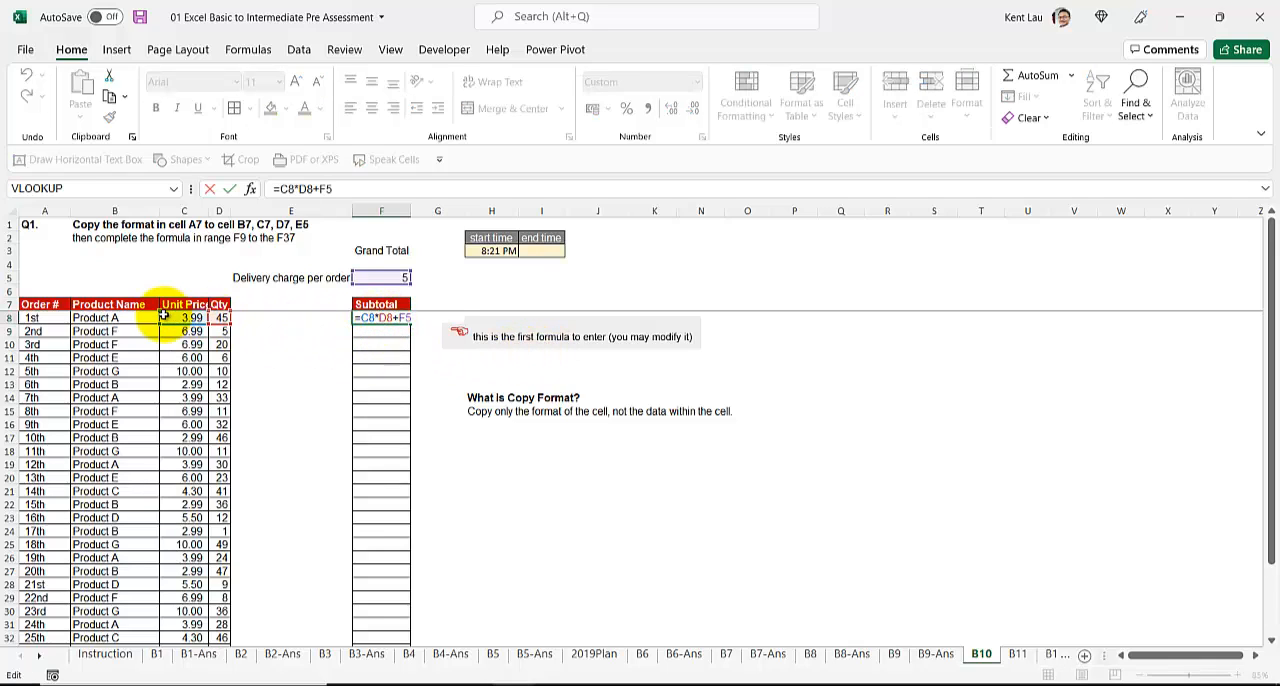
click(386, 274)
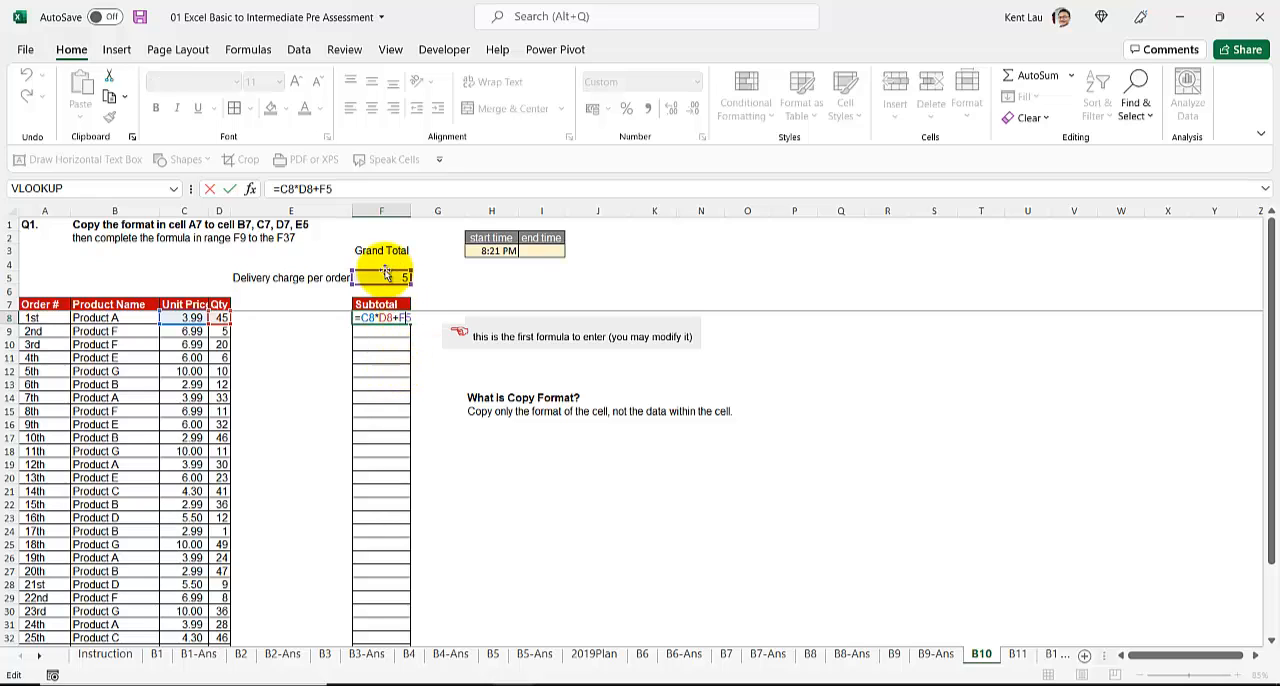
key(ctrl+Return)
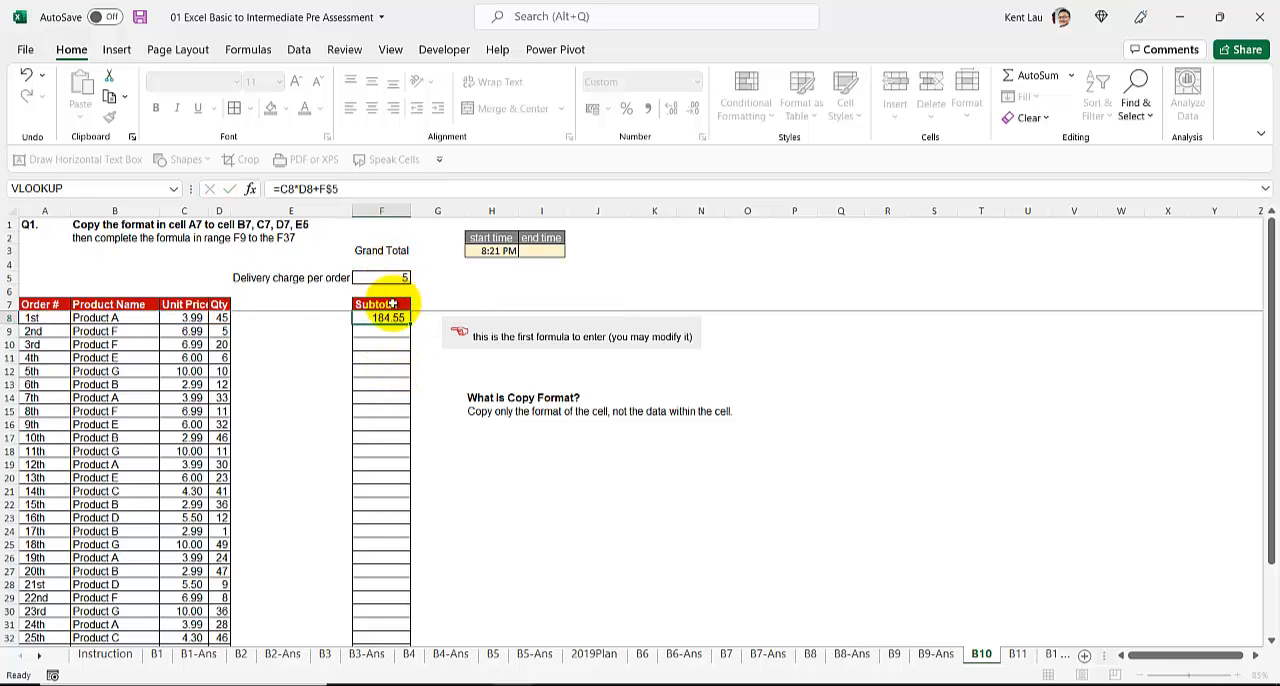
key(Left)
click(392, 318)
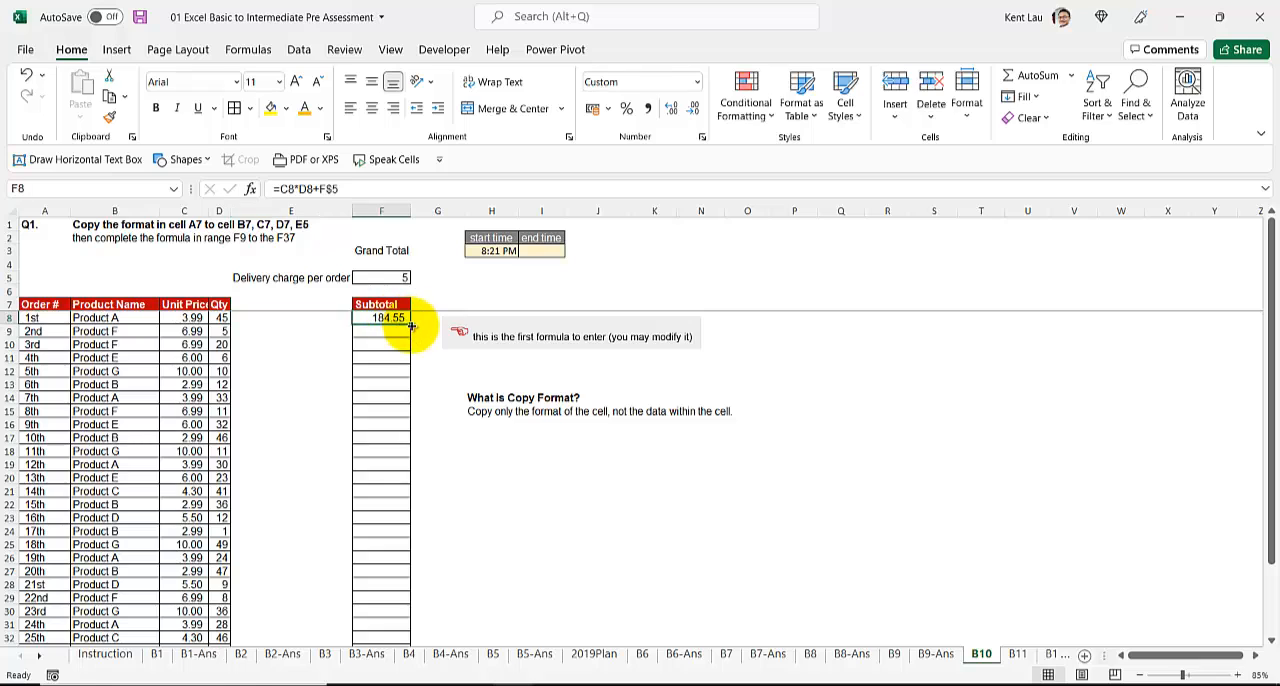
drag(408, 324, 414, 625)
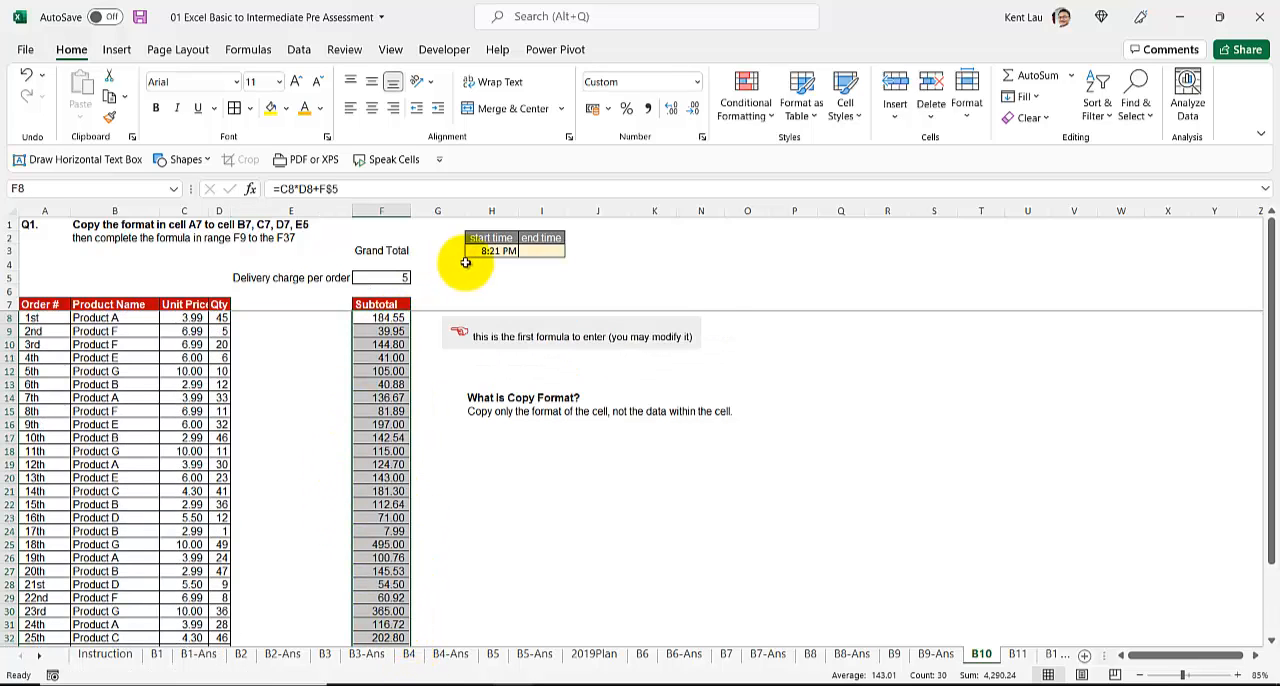
Step: Record the current time, 8:22 PM, as the end time in I3 of B10
click(546, 252)
key(ctrl+shift+semicolon)
key(Return)
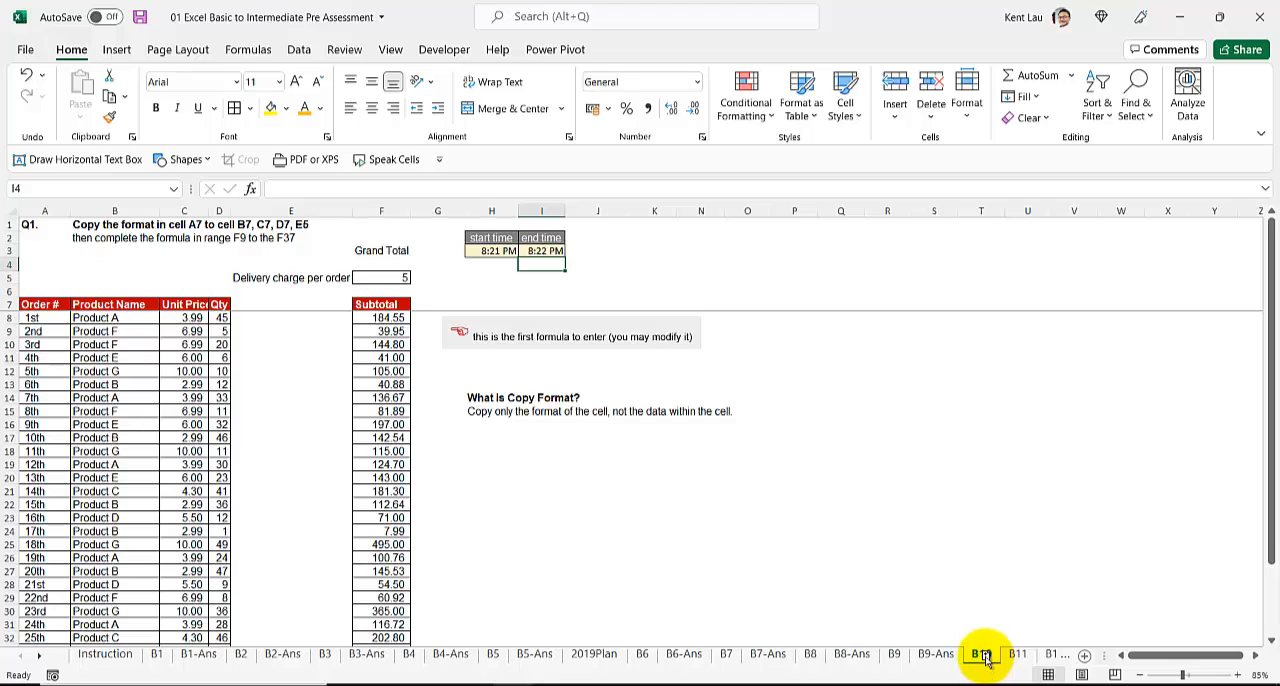
Step: Duplicate the B10 worksheet directly after the original and rename the copy B10-Ans
drag(1011, 652, 1065, 660)
double_click(1017, 655)
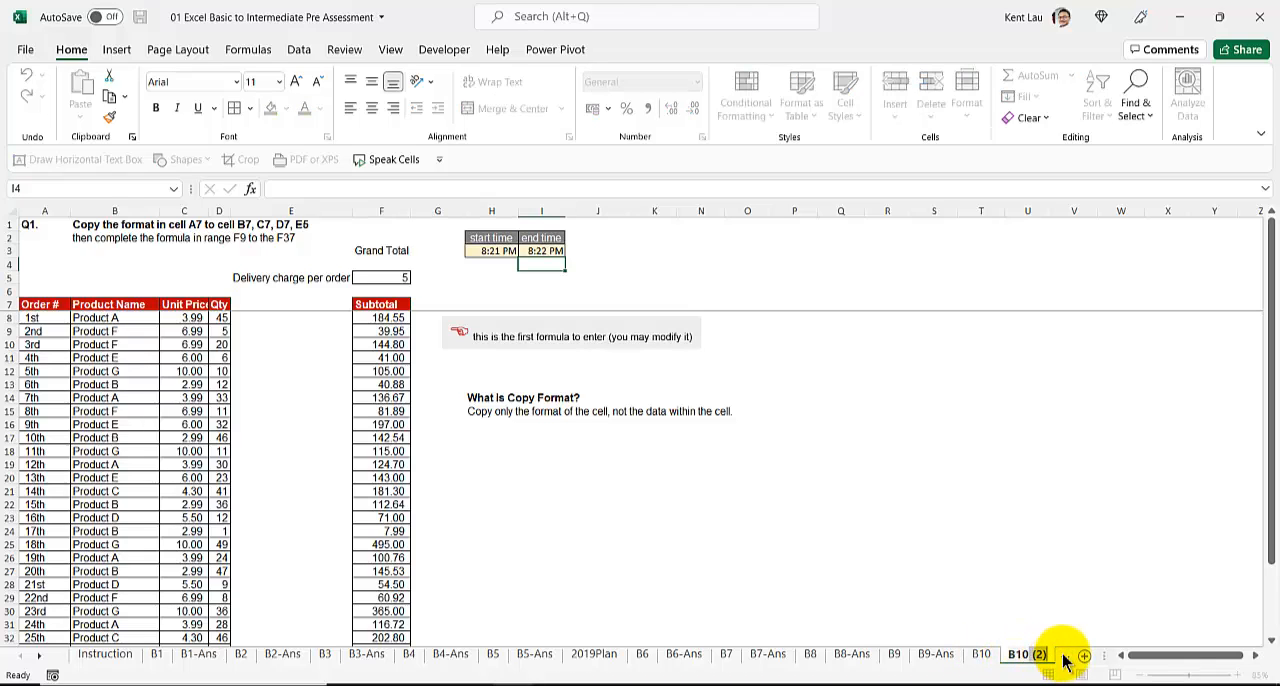
key(Return)
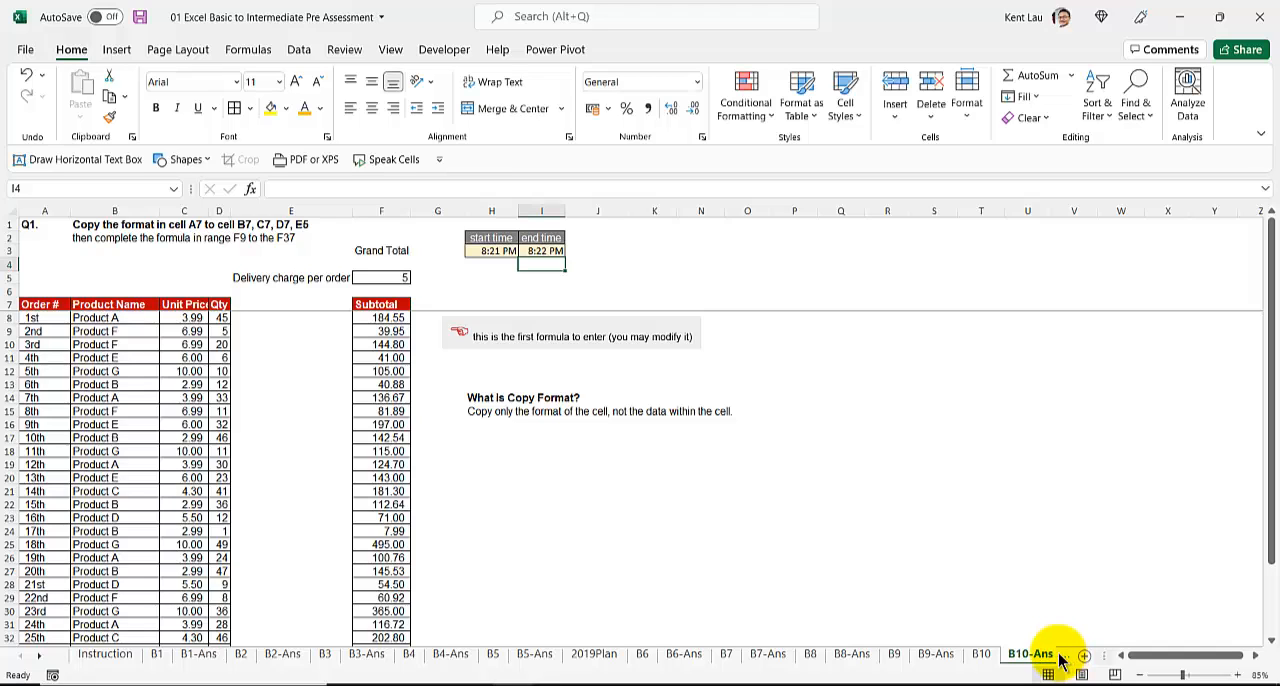
Step: On the original B10 sheet, delete the filled-down Subtotal formulas in F9:F37, keeping the one in F8
click(982, 655)
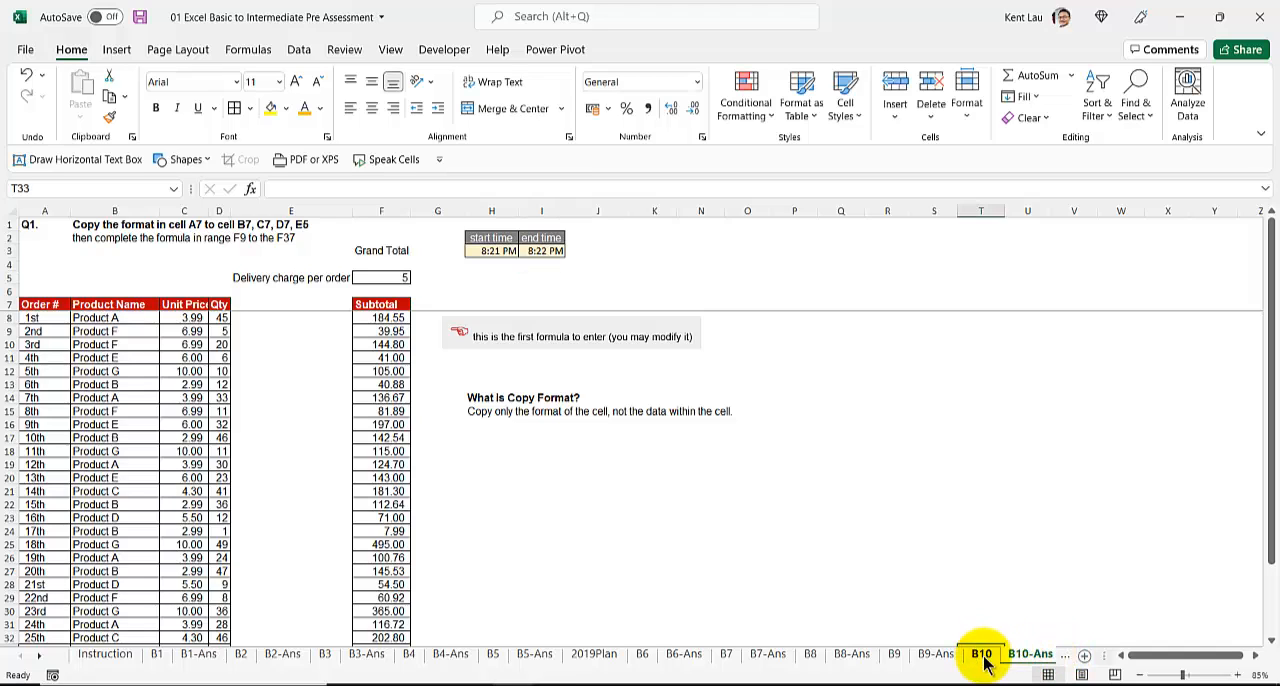
click(367, 308)
click(367, 320)
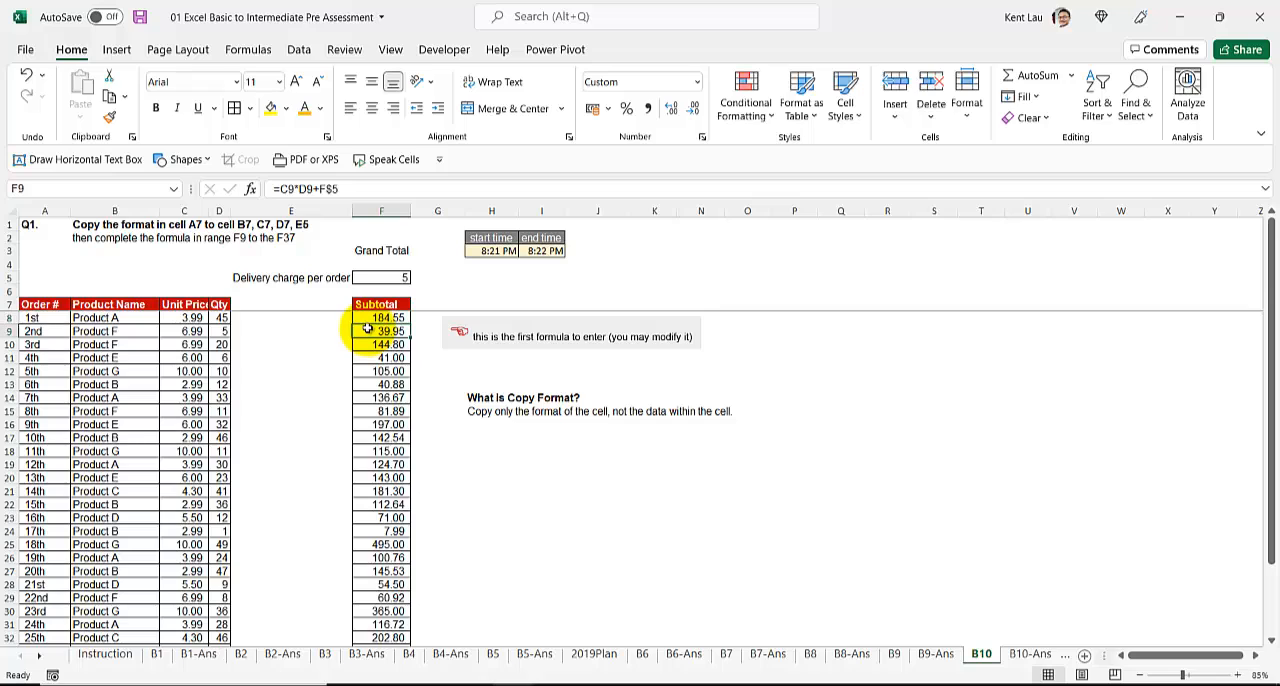
key(ctrl+shift+Down)
key(Delete)
scroll(230, 366, up, 2)
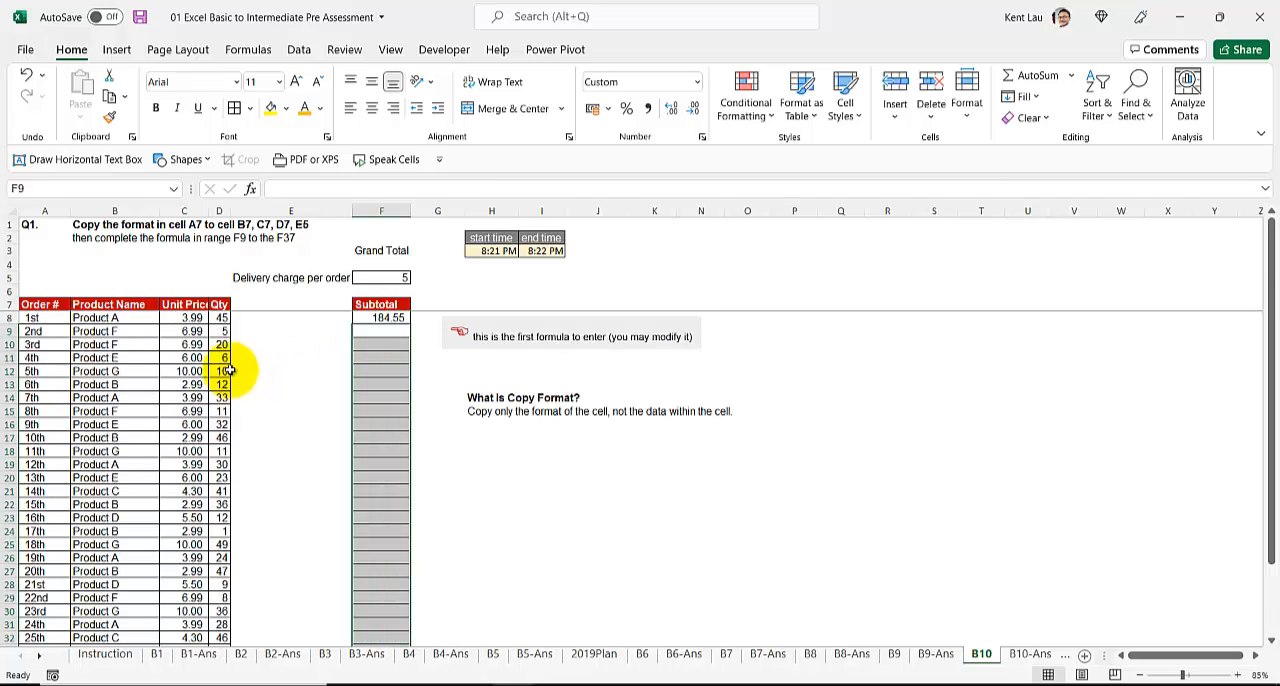
Step: Clear the formatting of the header cells B7:F7 on B10, keeping their text
drag(105, 304, 391, 304)
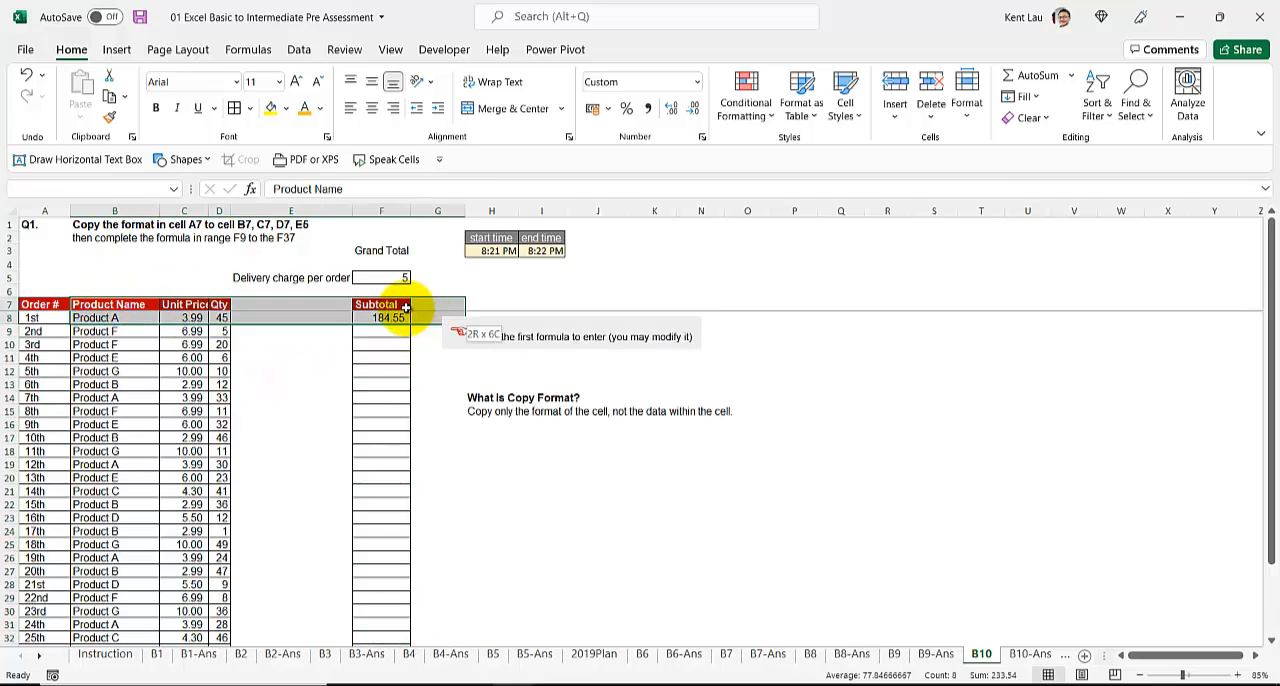
click(1046, 118)
click(1062, 167)
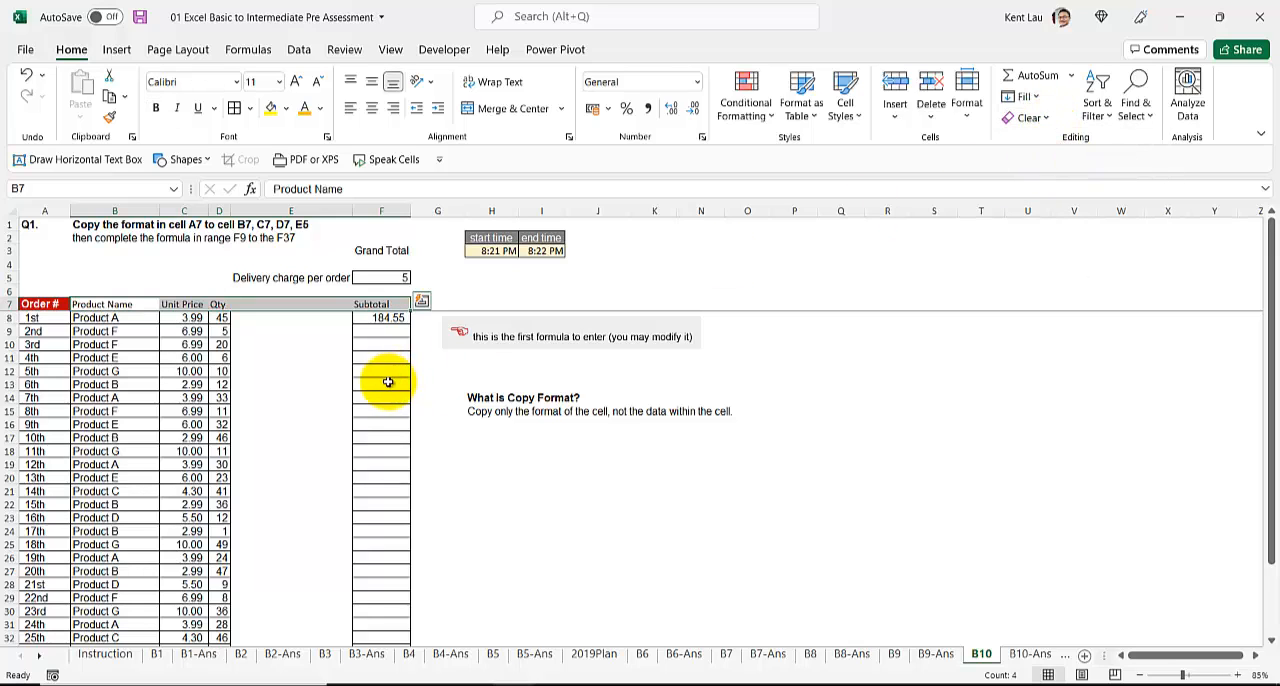
click(269, 384)
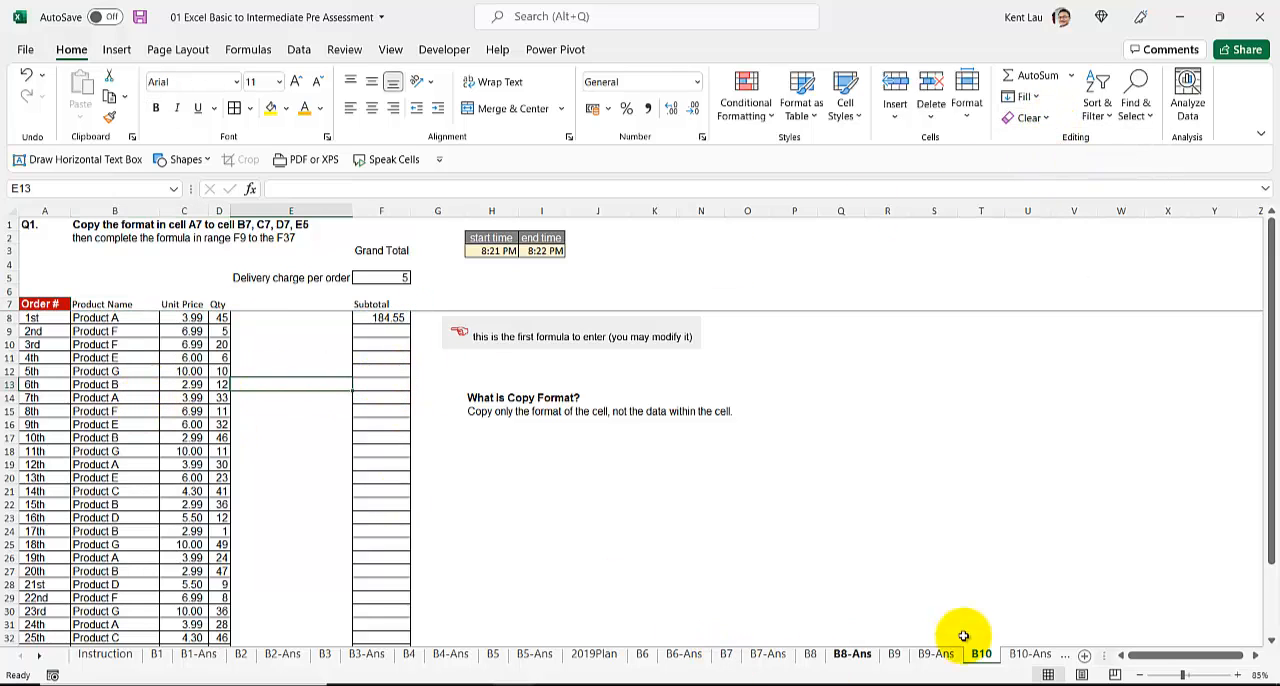
Step: Duplicate the B11 worksheet directly after the original and rename the copy B11-Ans
click(1028, 655)
click(1040, 655)
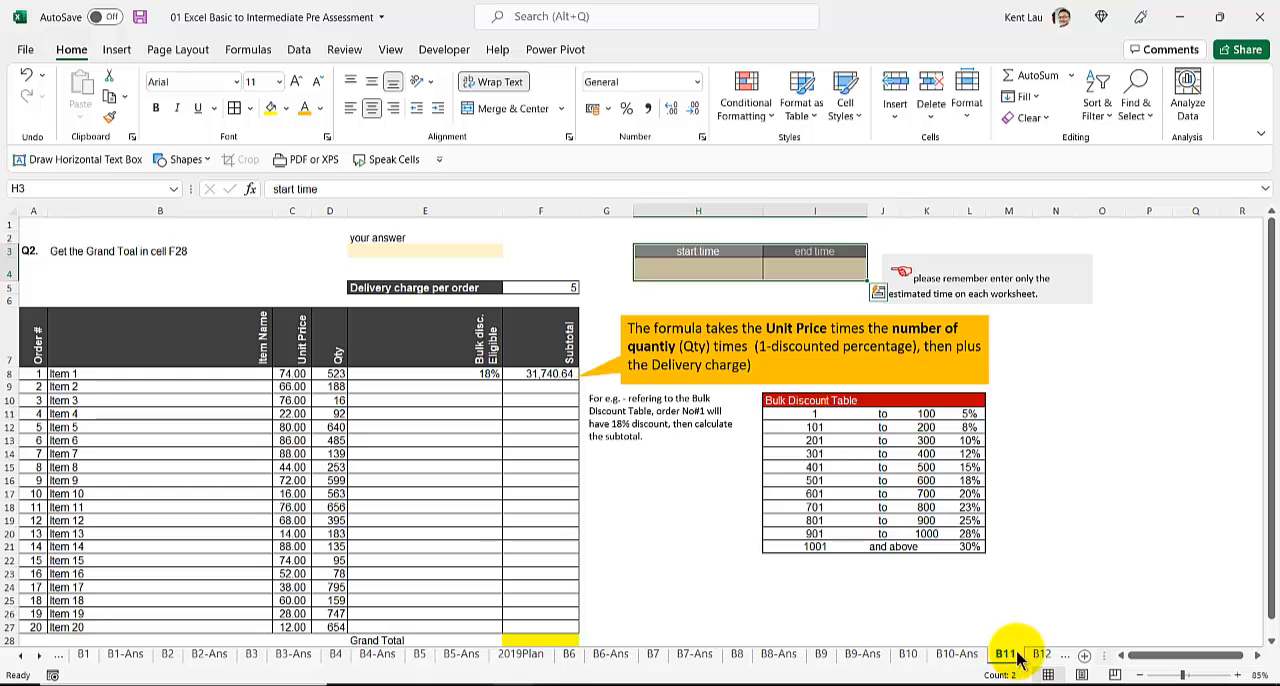
click(1035, 652)
drag(1022, 651, 1050, 649)
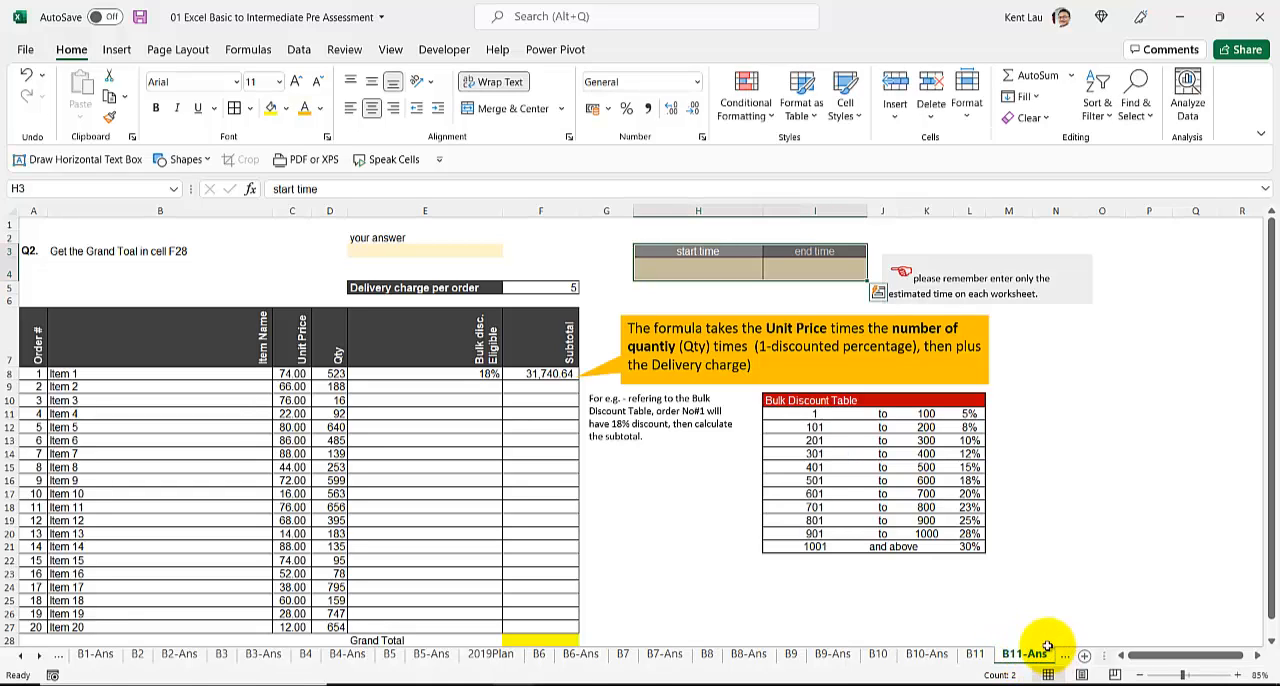
Step: Record the current time, 8:22 PM, as the start time in H4 of B11-Ans
click(740, 269)
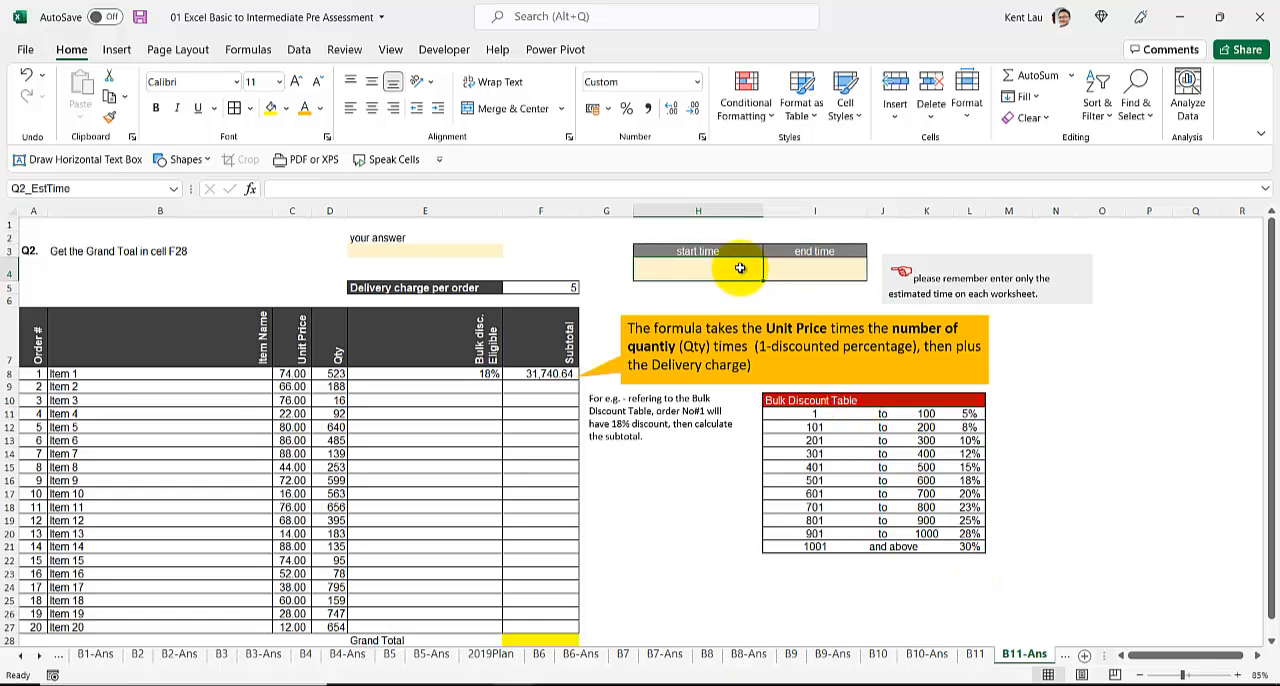
key(ctrl+shift+semicolon)
key(Return)
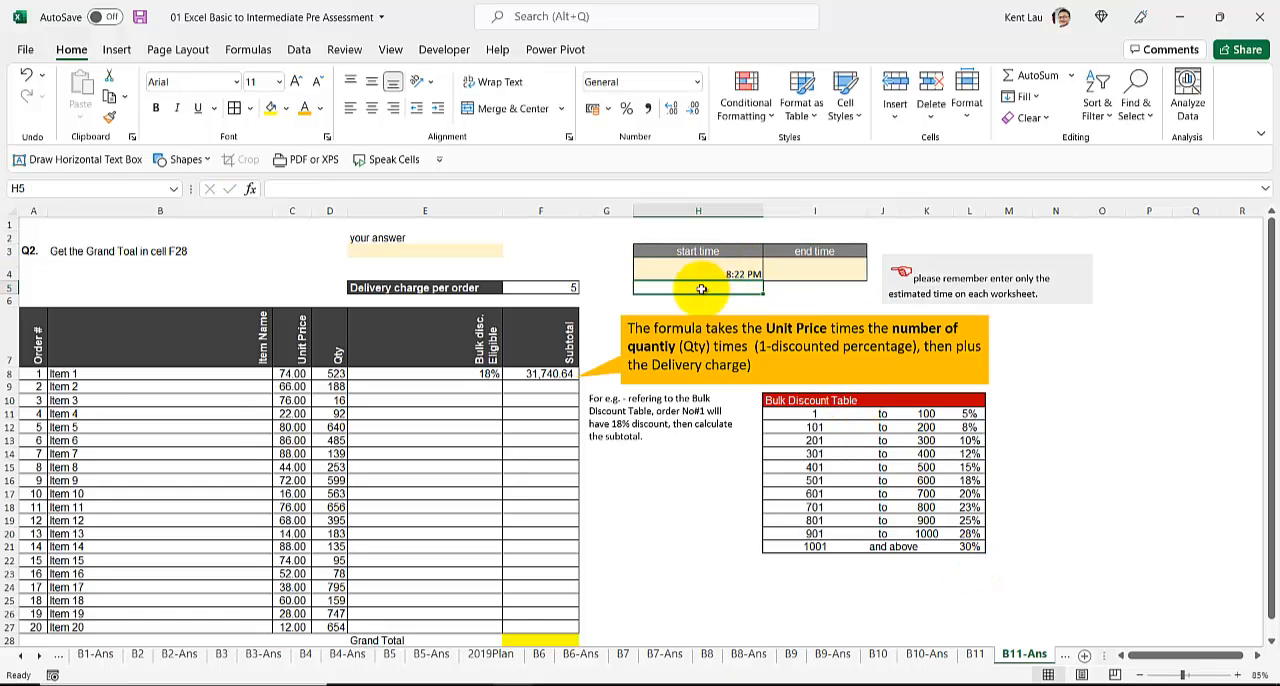
Step: Examine the Grand Total question, the discount and subtotal columns, and the note explaining order 1's bulk discount
click(488, 374)
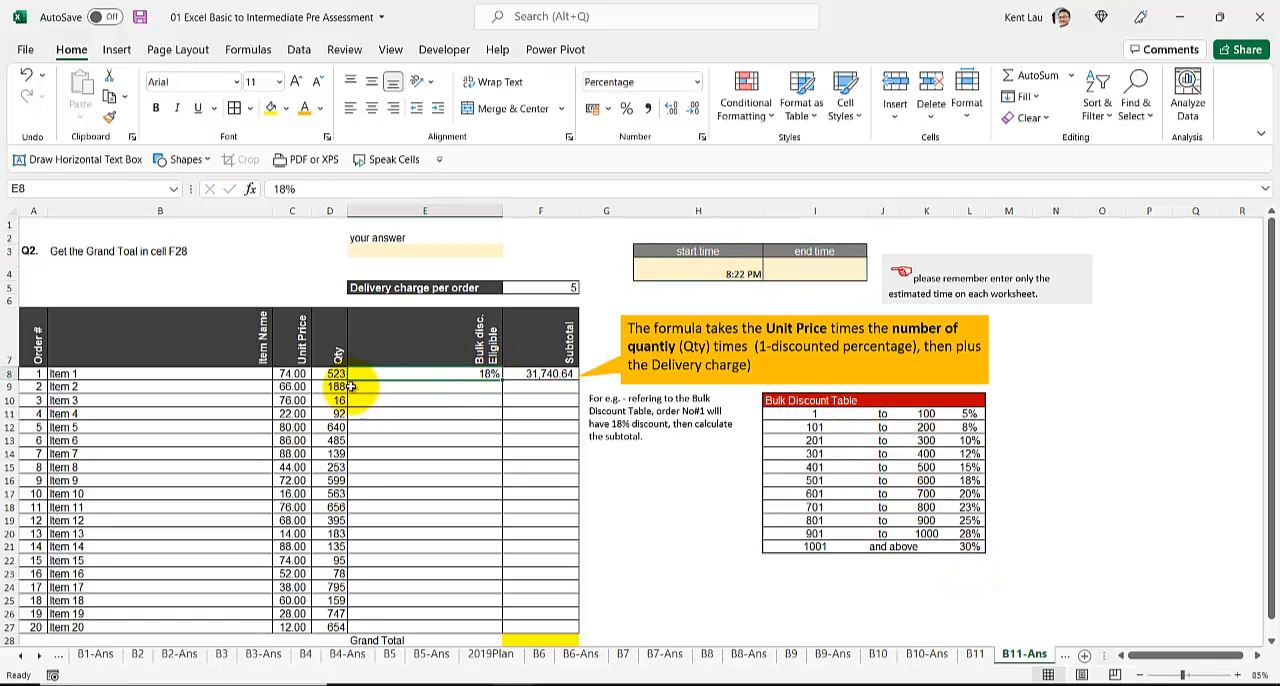
click(140, 253)
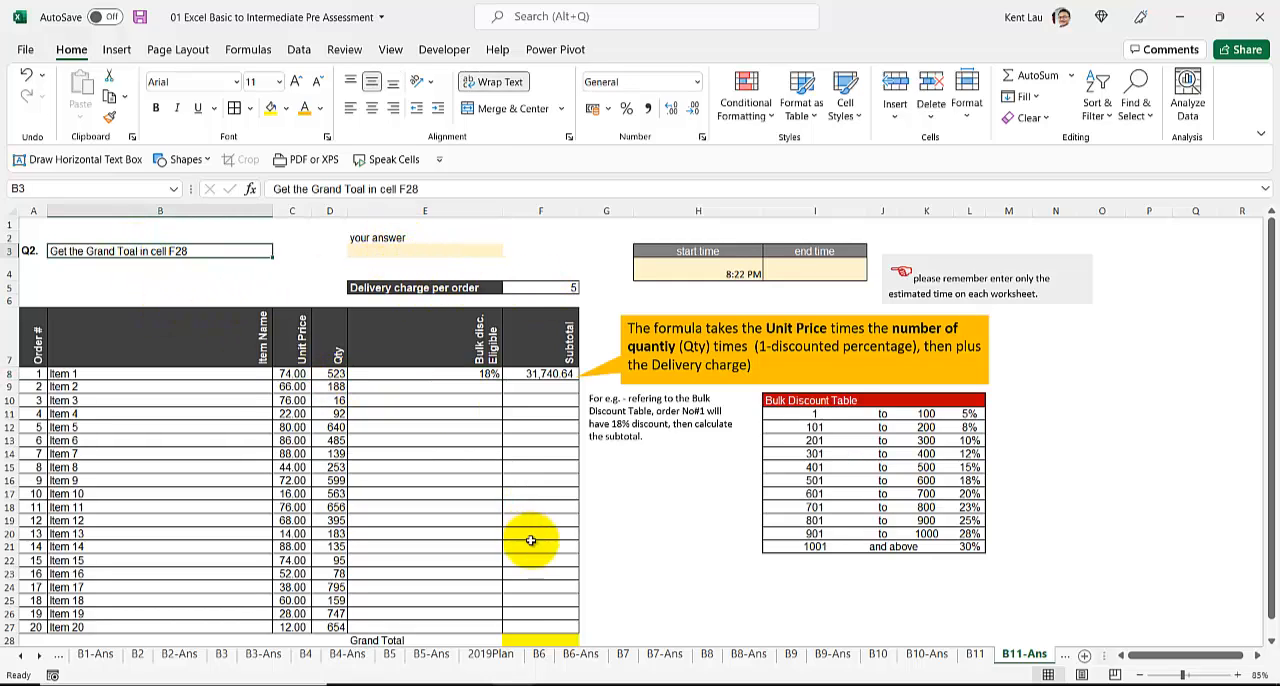
click(515, 638)
scroll(491, 600, down, 1)
scroll(500, 600, up, 1)
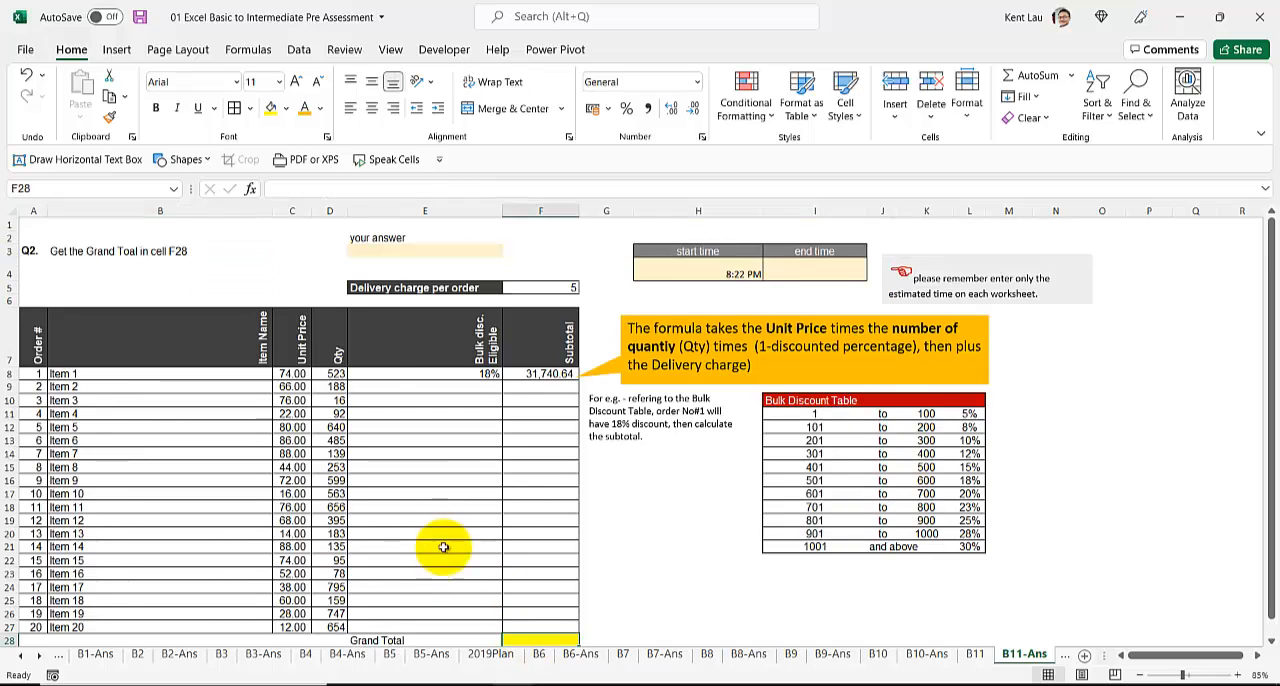
click(190, 251)
drag(538, 403, 541, 626)
click(450, 373)
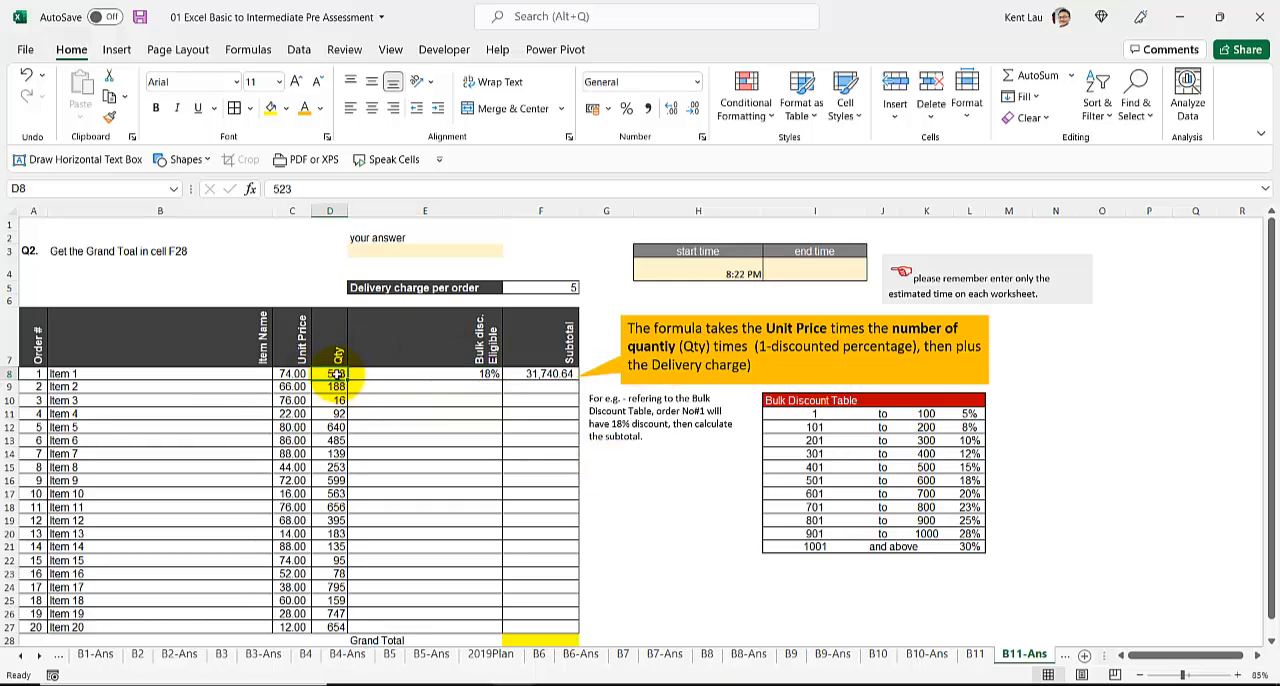
click(612, 450)
drag(612, 450, 613, 450)
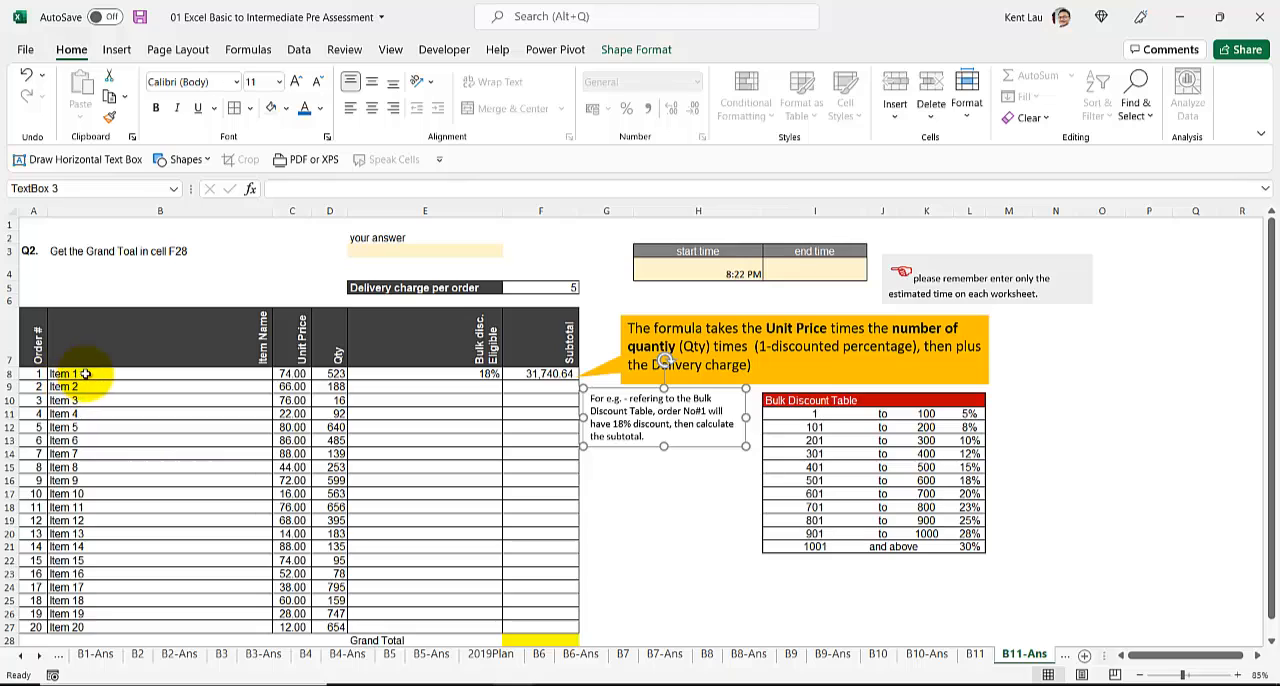
click(412, 375)
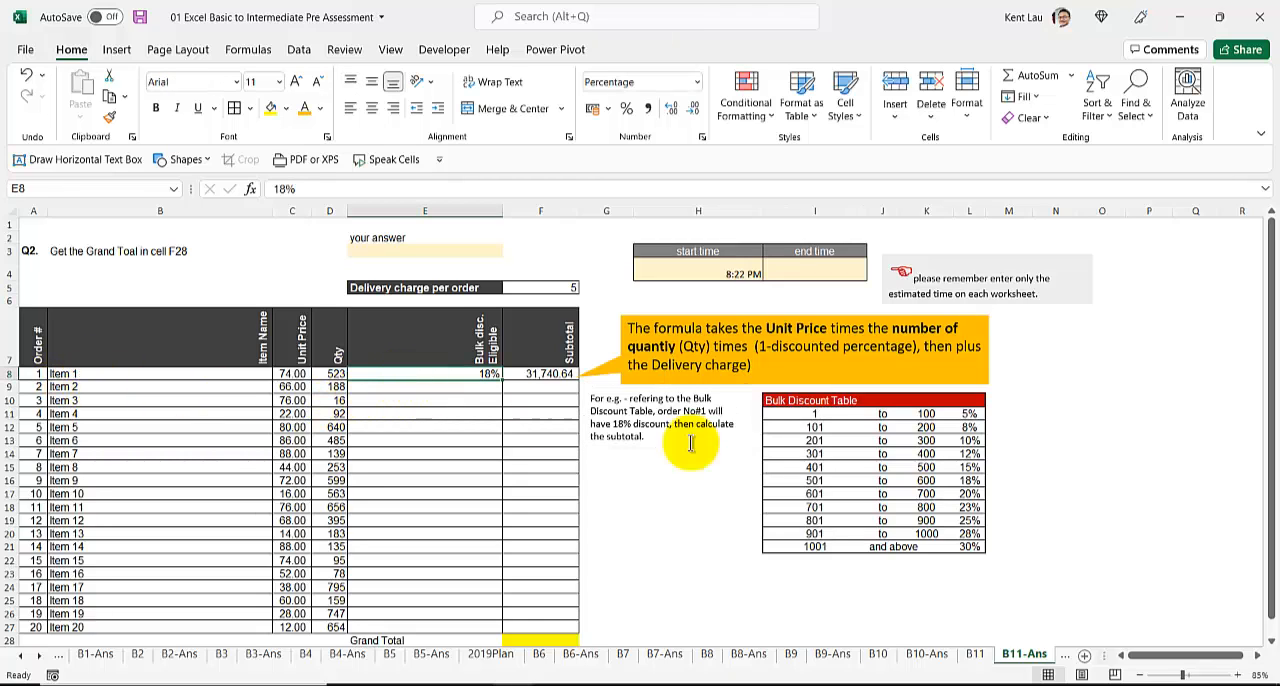
Step: Highlight the 501 to 600 row of the Bulk Discount Table with a light green fill
drag(814, 480, 970, 481)
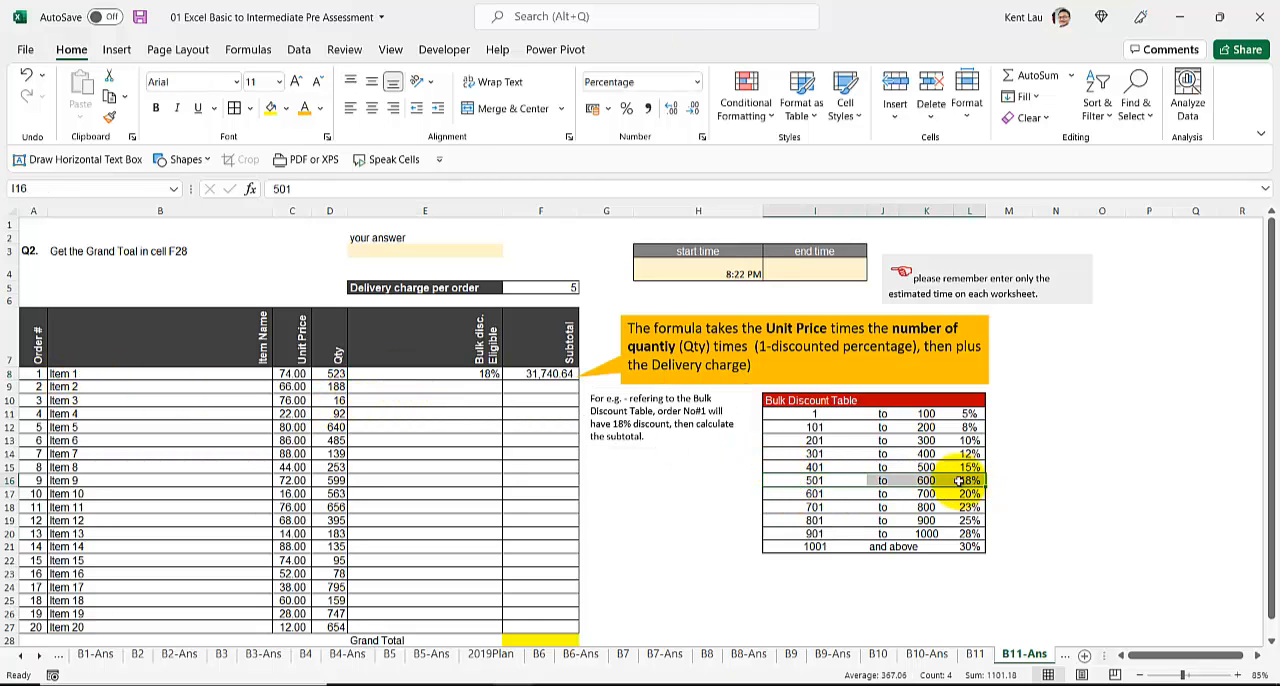
click(286, 109)
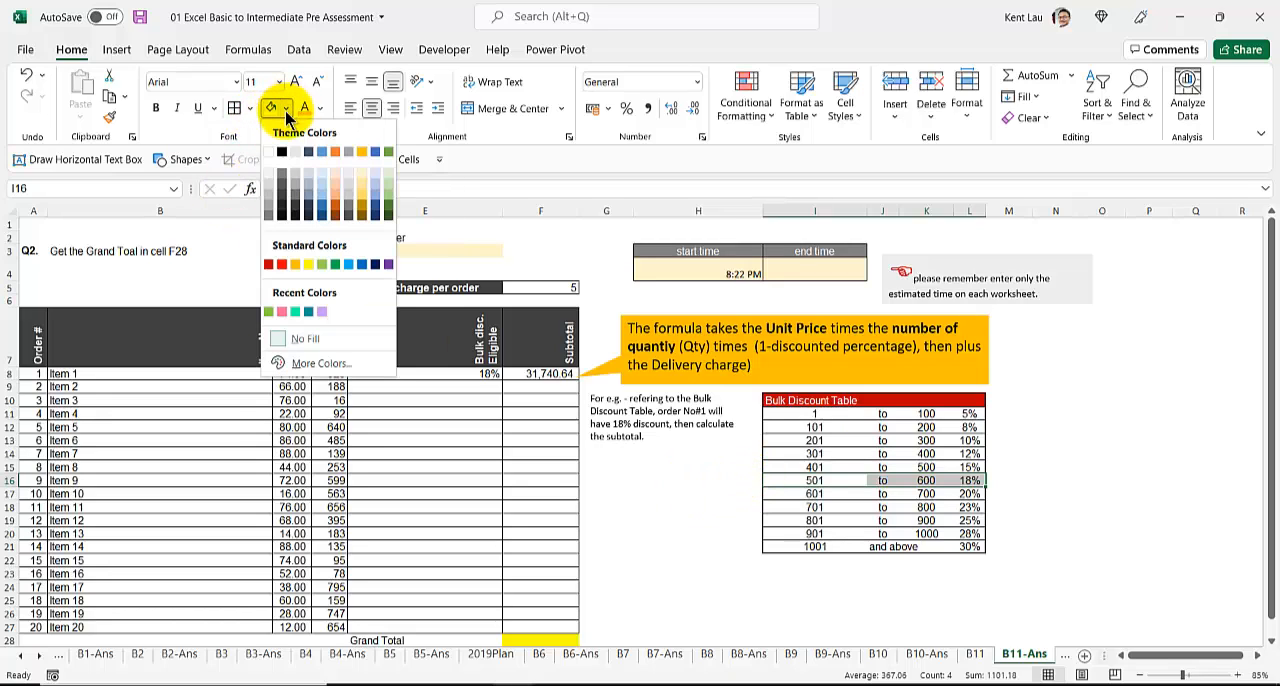
click(388, 190)
click(425, 386)
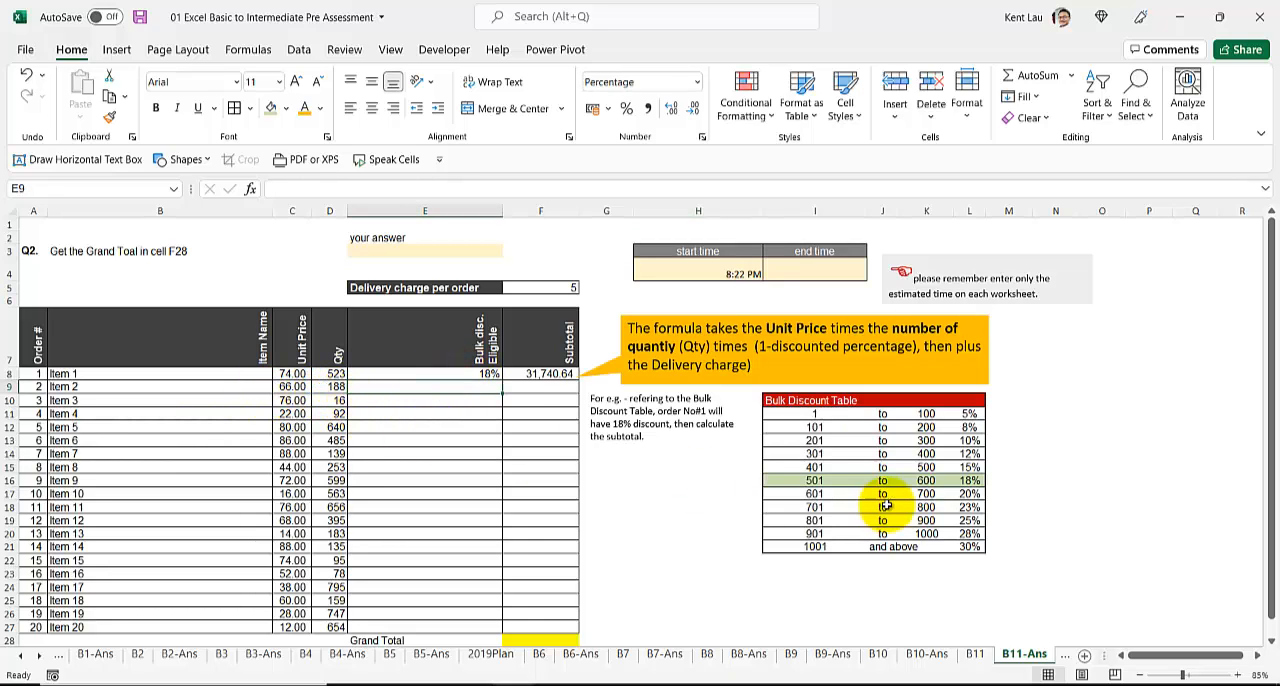
click(810, 427)
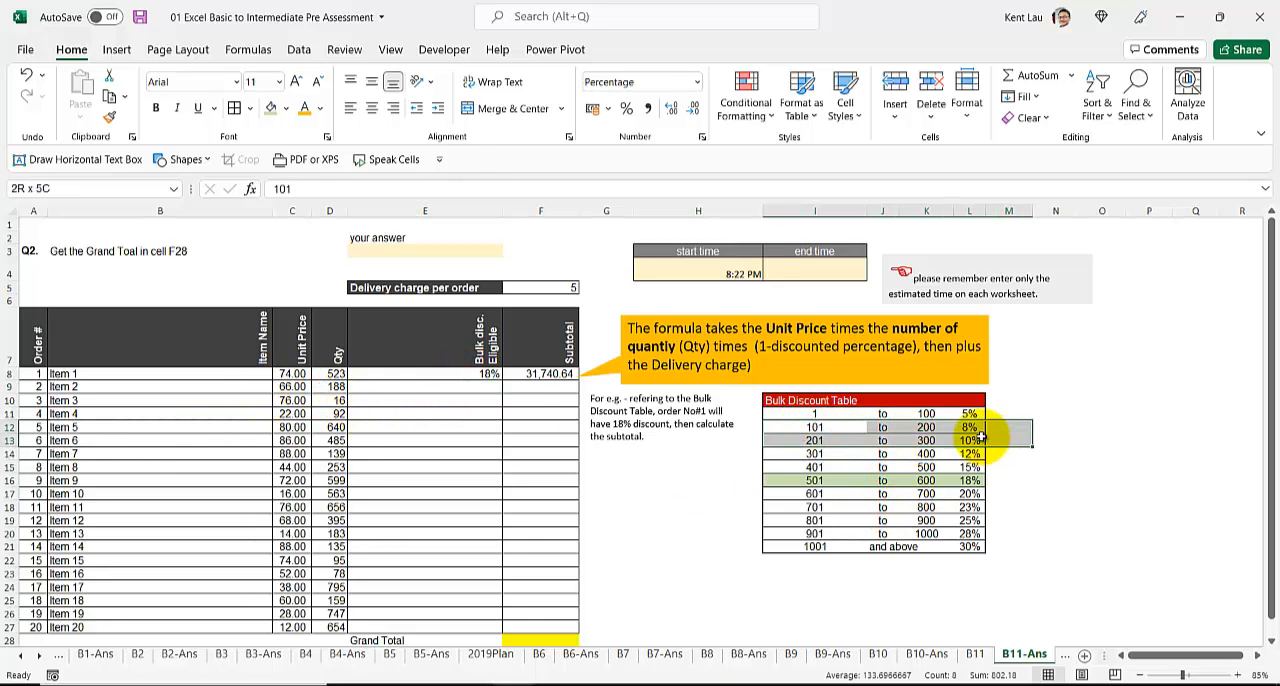
Step: Replace the fixed discount in E8 with the approximate-match formula =VLOOKUP(D8,I11:L21,4,TRUE)
click(405, 387)
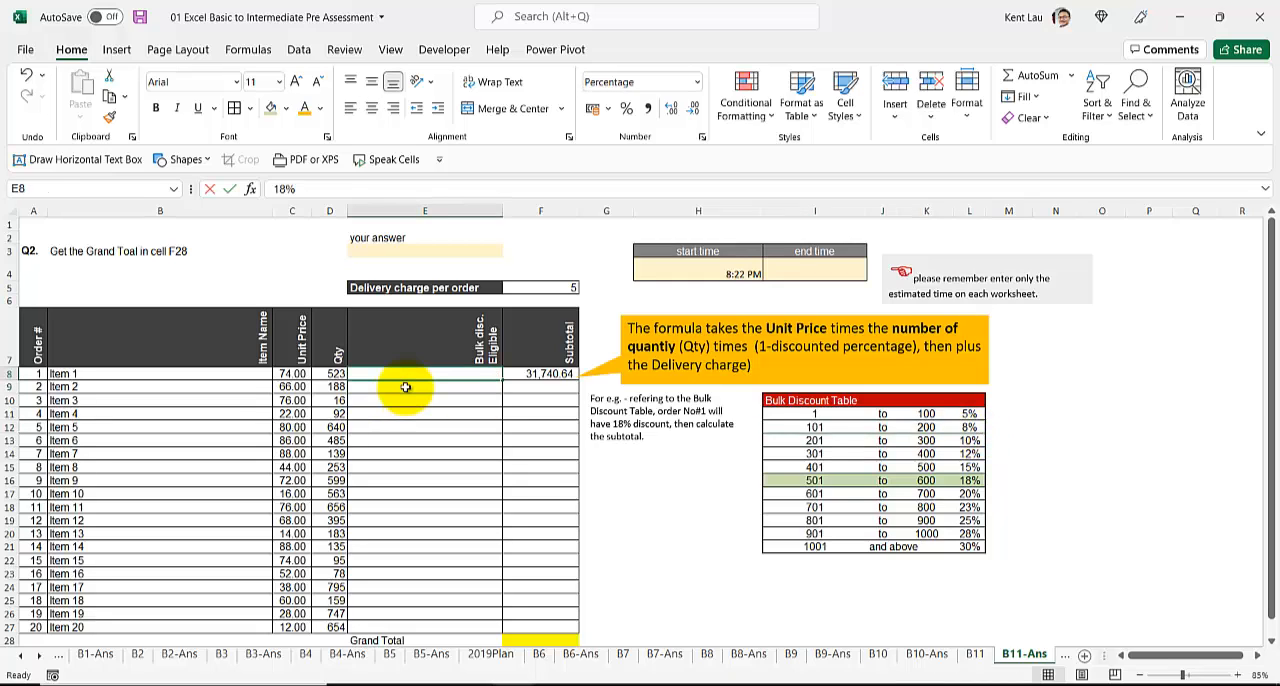
text(=vl)
key(Tab)
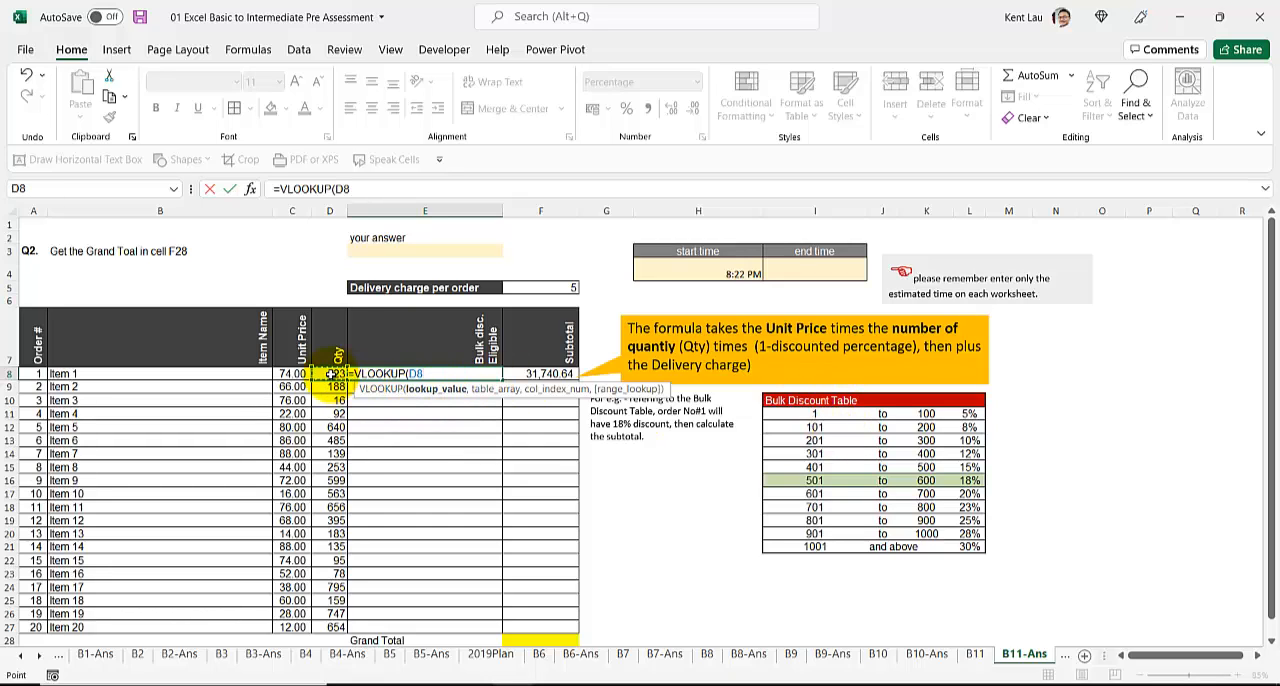
text(,)
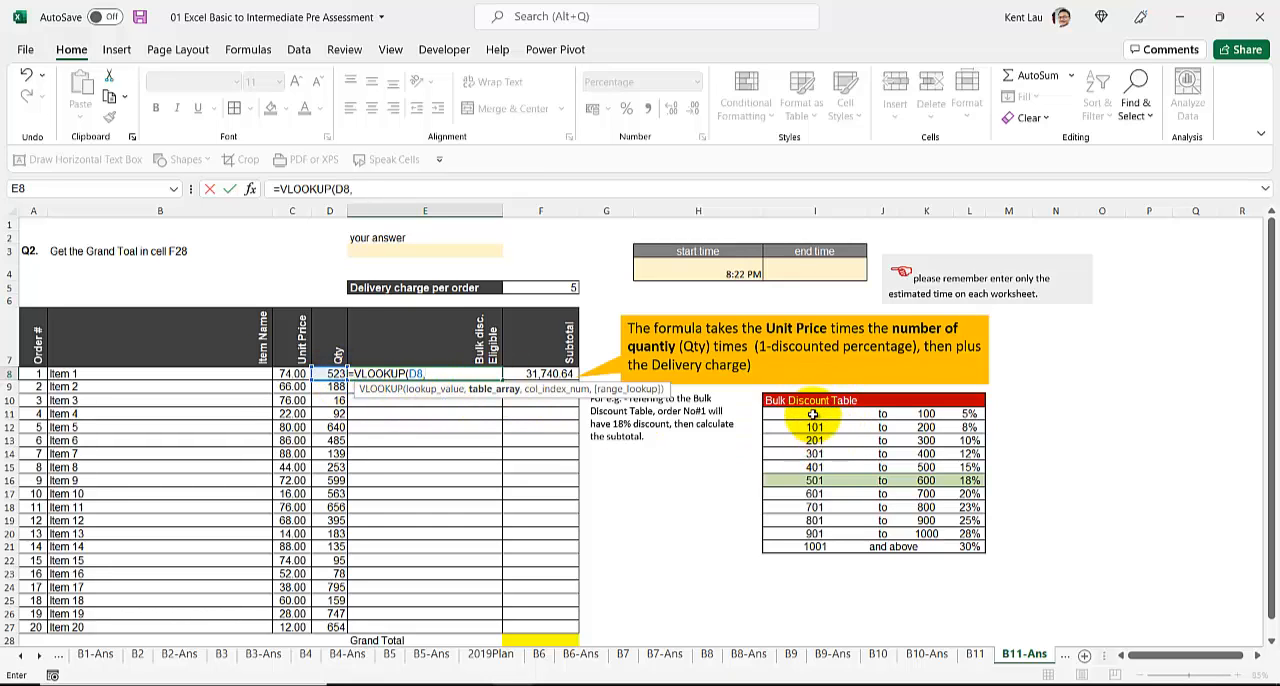
drag(814, 414, 965, 545)
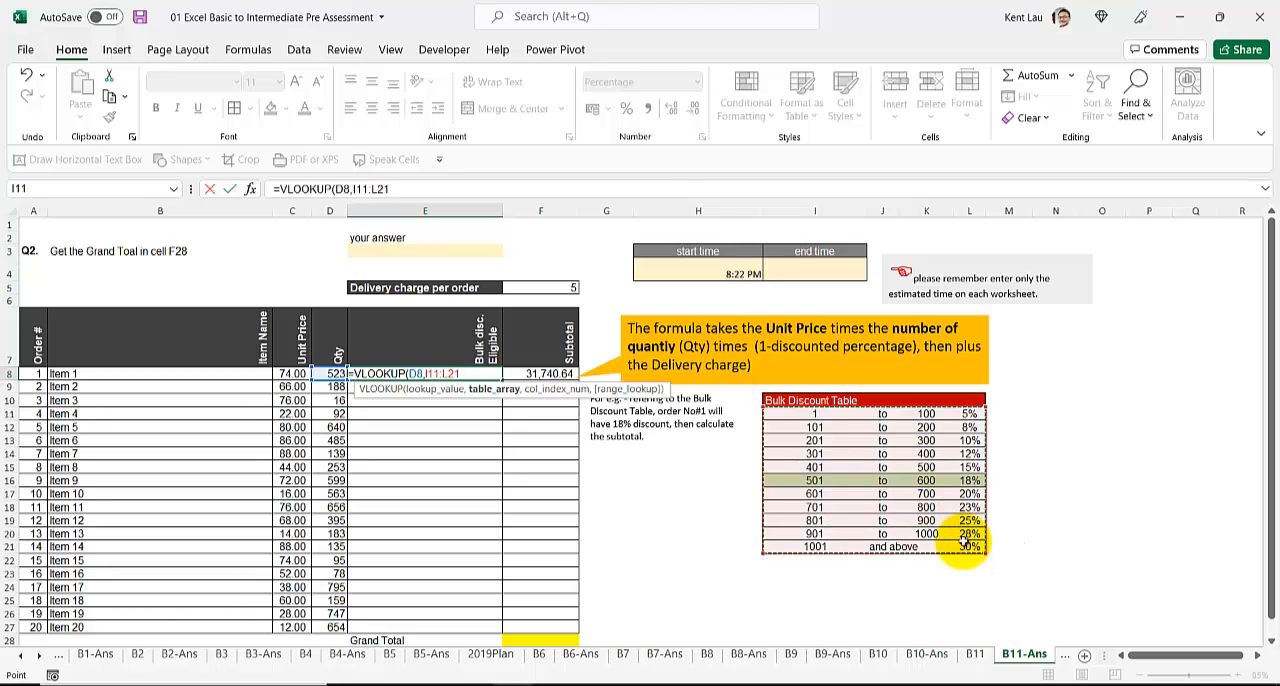
text(,4,0)
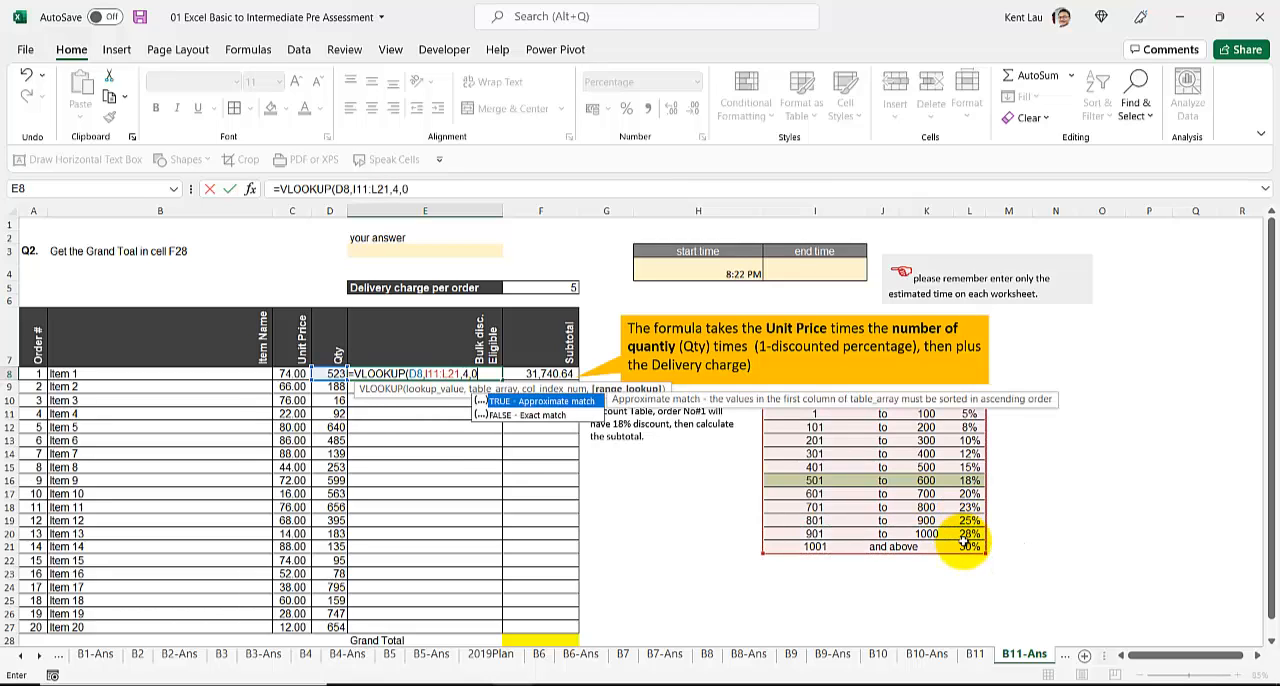
key(BackSpace)
text(true)
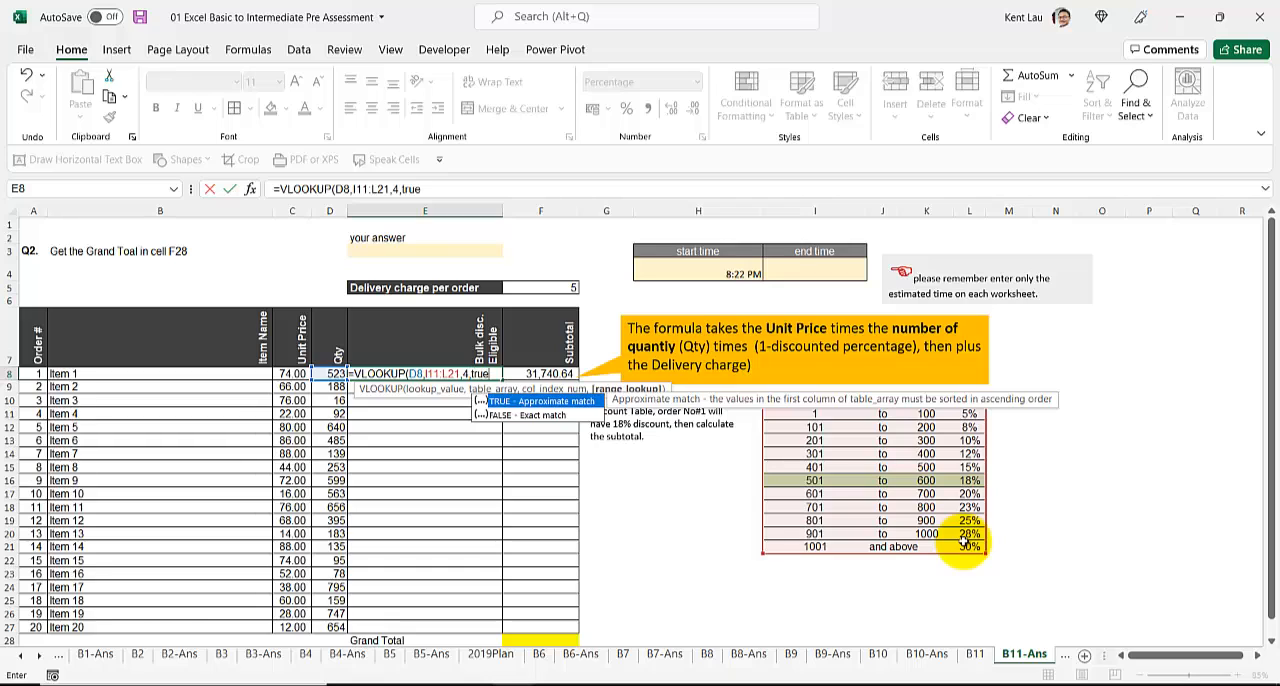
key(Return)
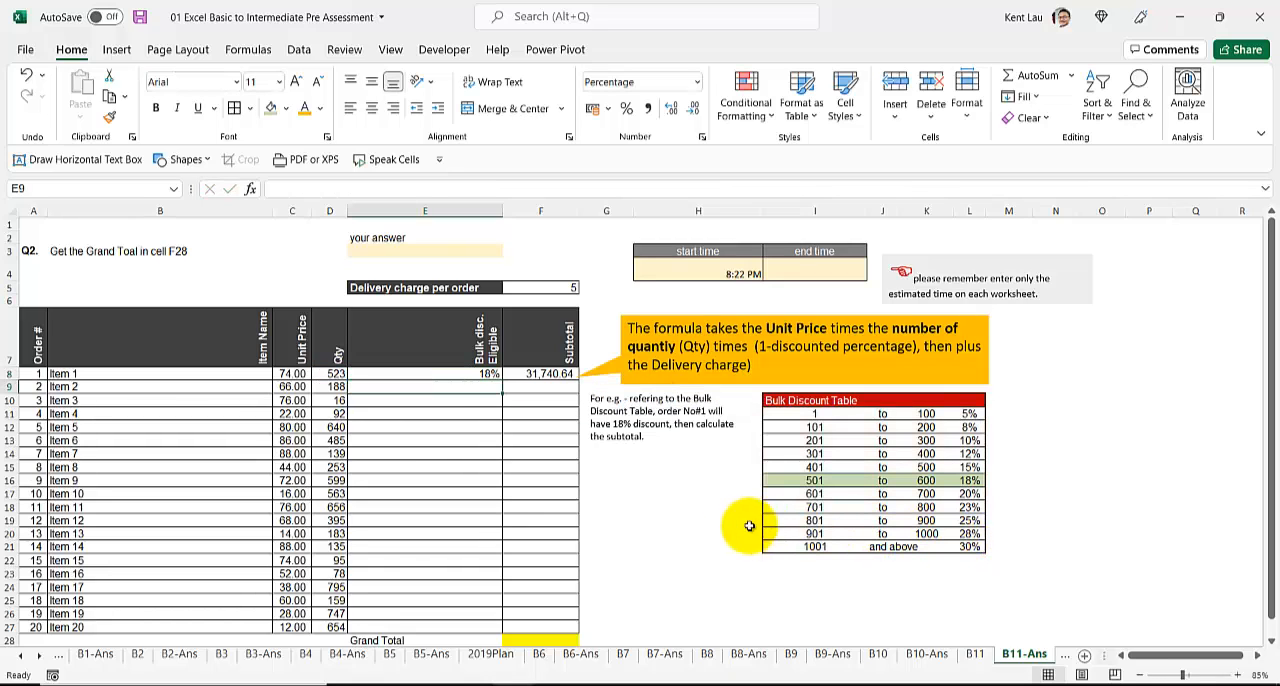
Step: Make the lookup range in E8 absolute as $I$11:$L$21 and fill the formula down through E27
click(435, 372)
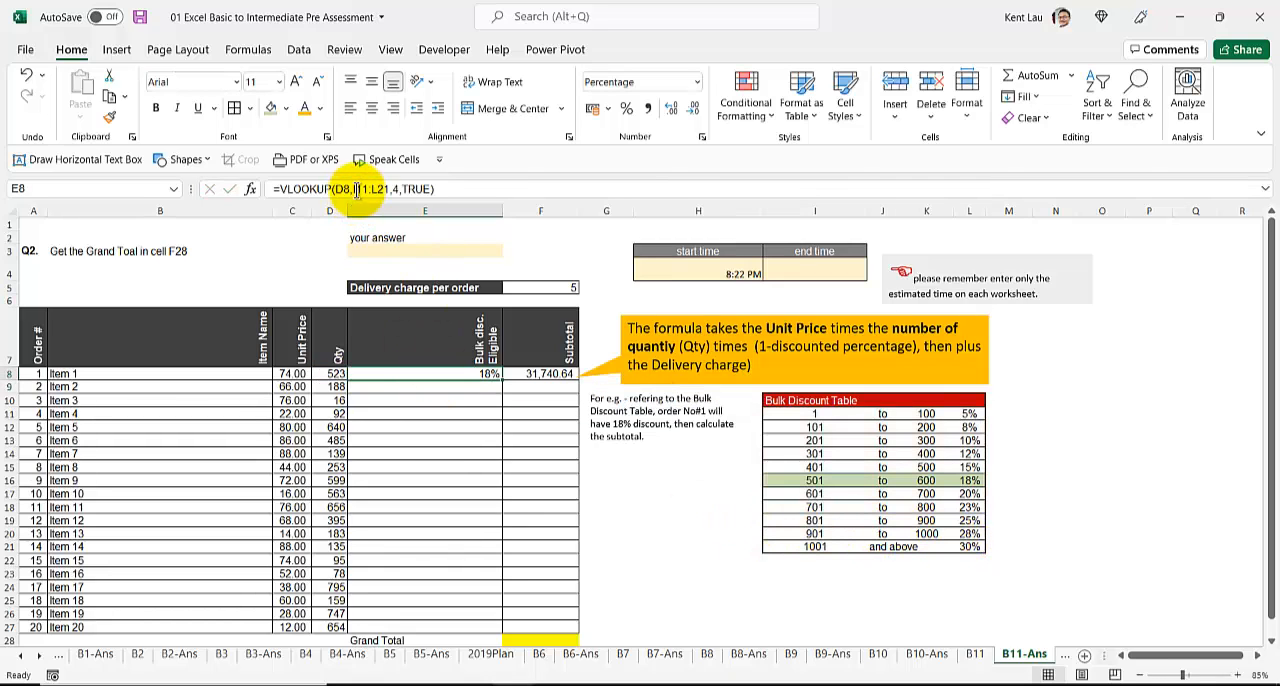
drag(356, 190, 395, 190)
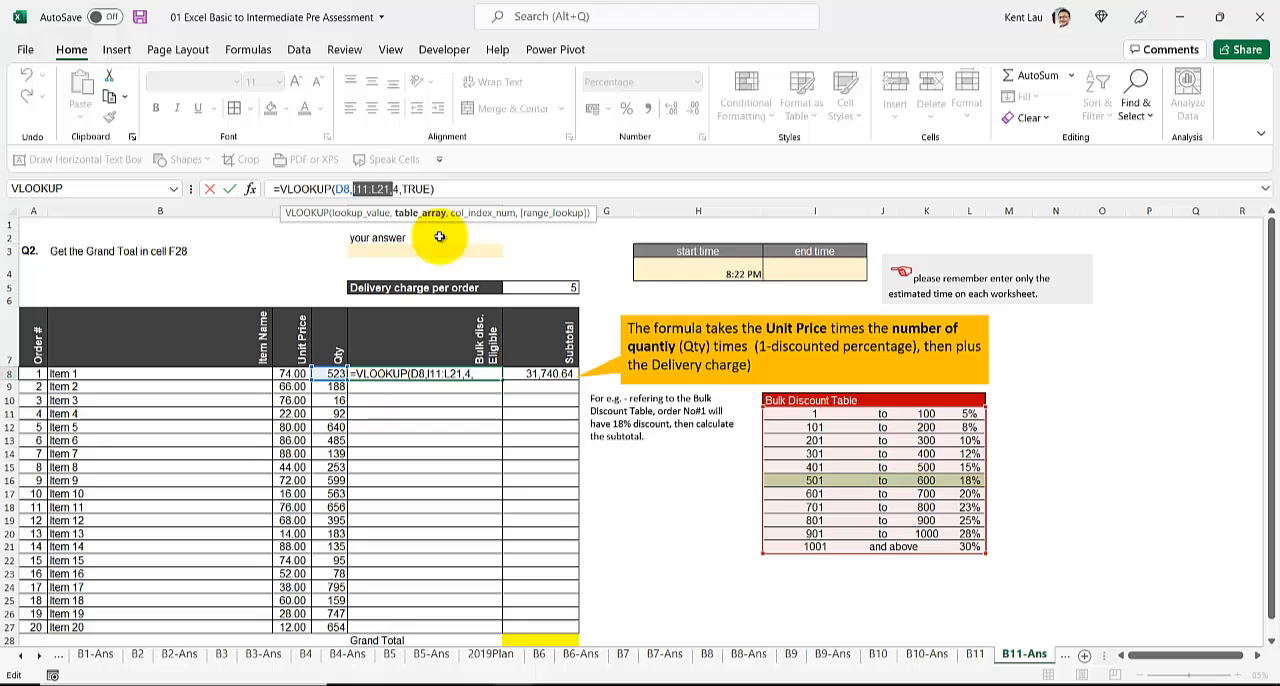
click(387, 183)
drag(390, 189, 366, 189)
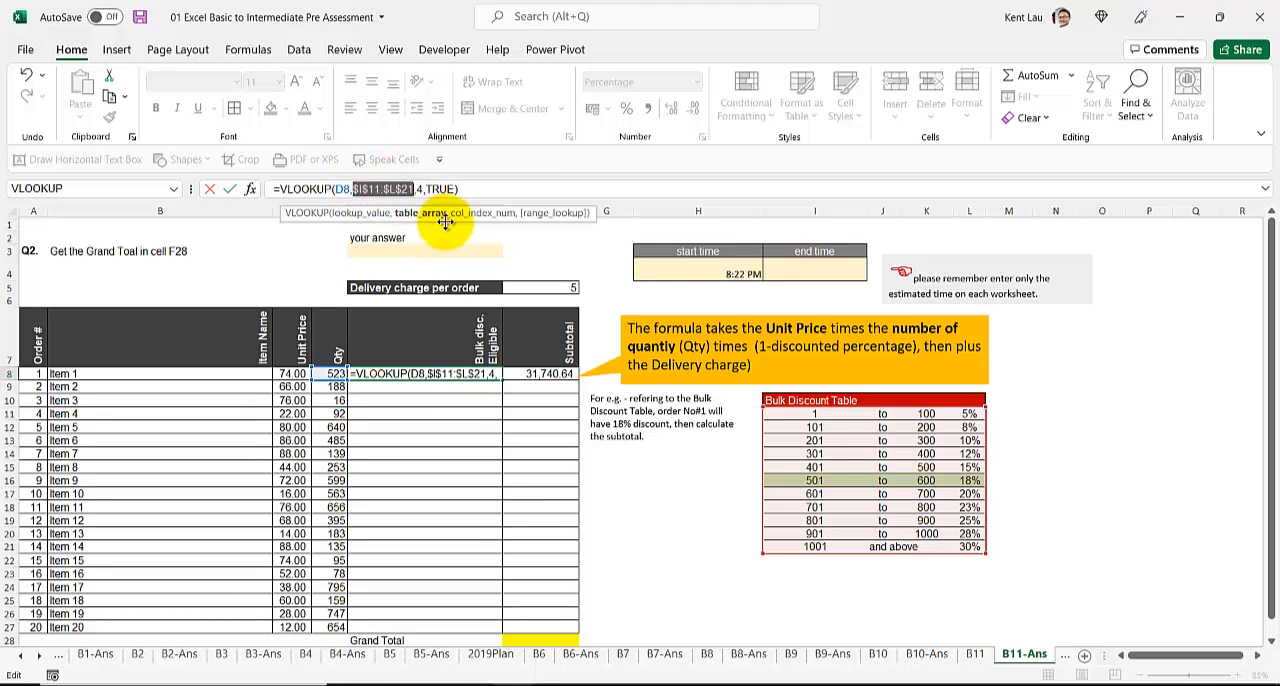
key(Return)
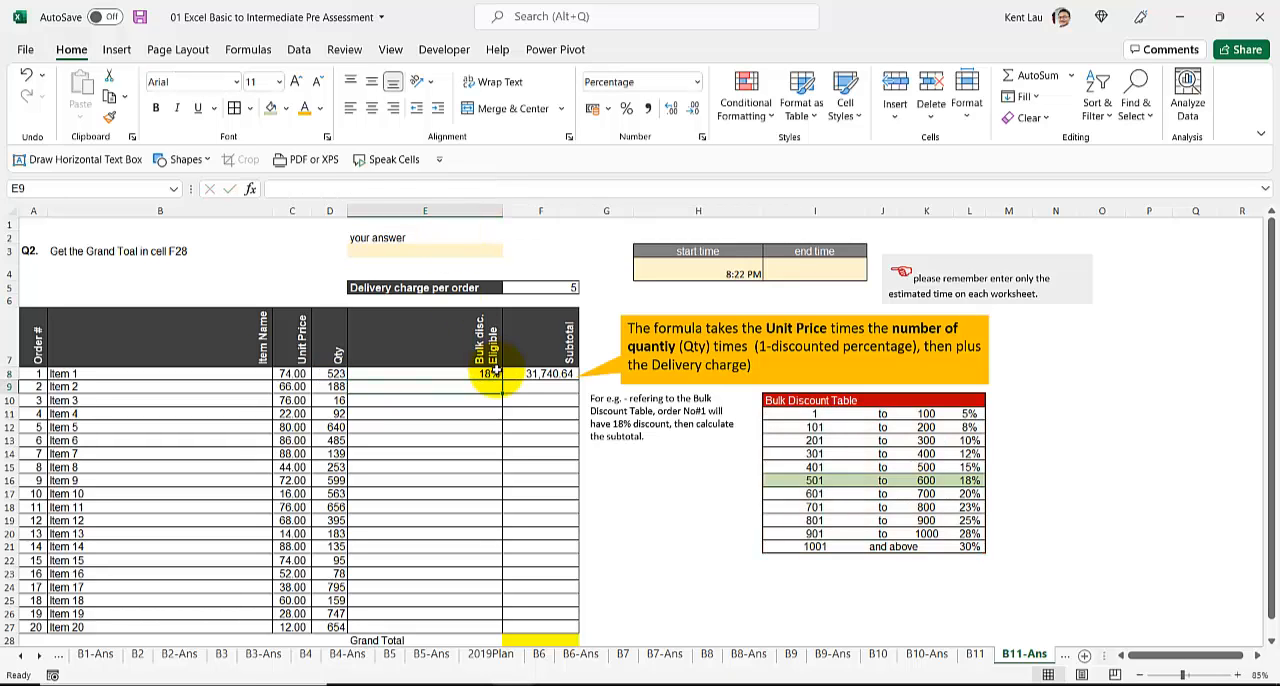
click(496, 372)
double_click(502, 380)
Step: Make the delivery charge reference F5 absolute in the F8 subtotal formula and fill it down through F27, moving the callout aside
click(531, 373)
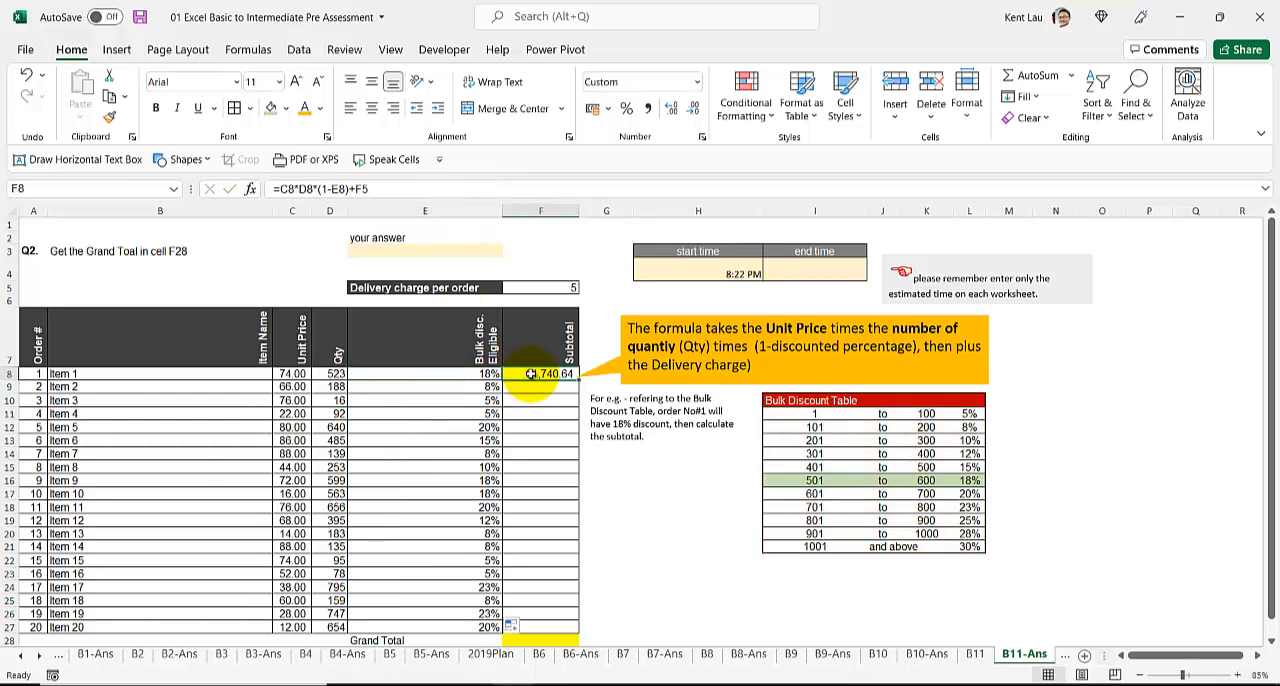
double_click(531, 373)
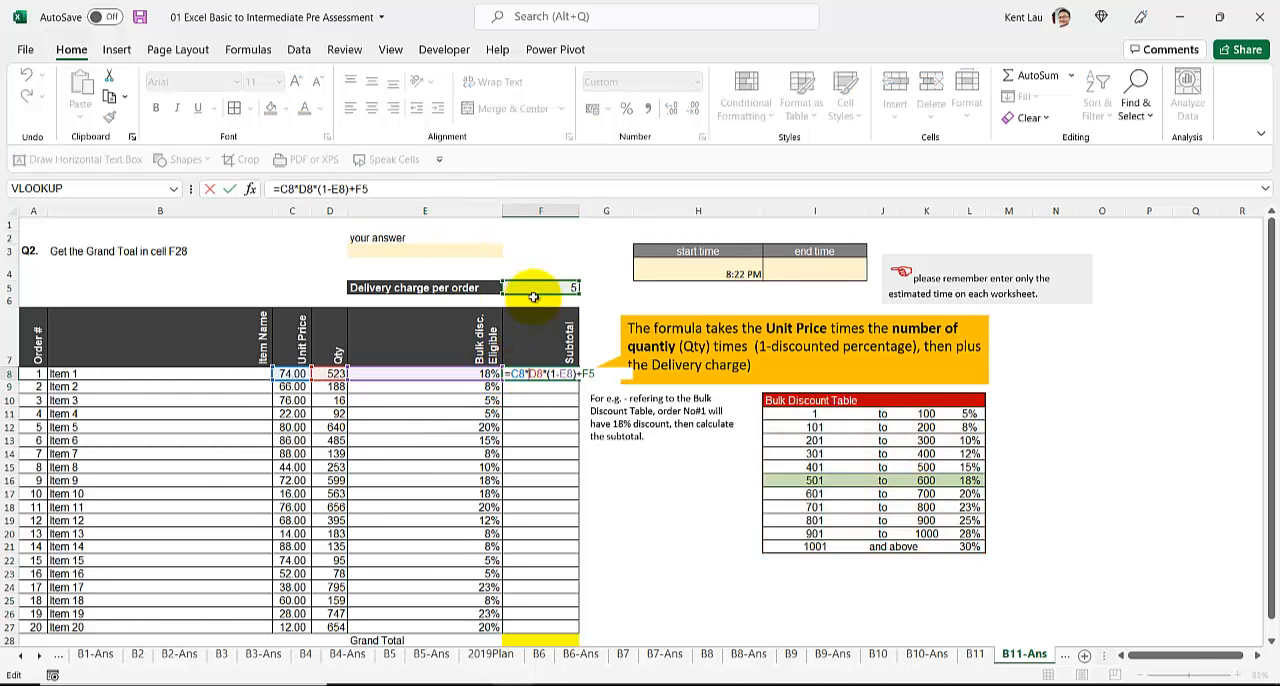
double_click(644, 366)
drag(621, 331, 654, 332)
click(565, 378)
double_click(565, 376)
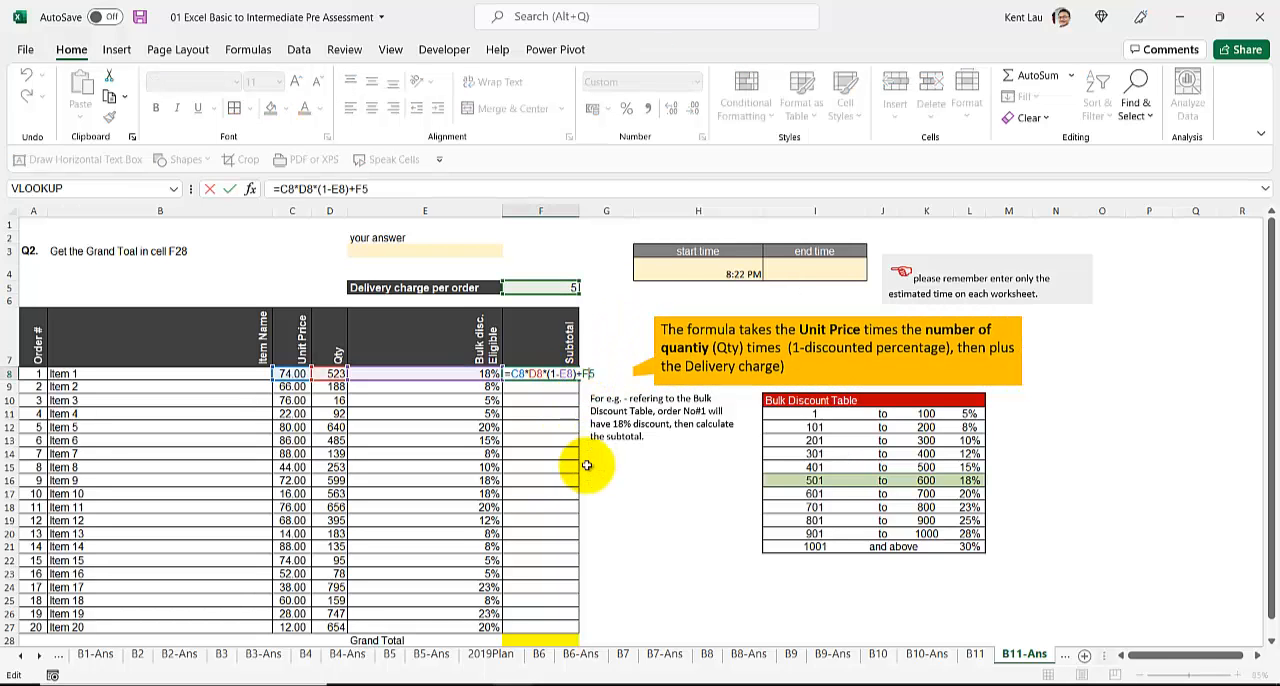
key(ctrl+Return)
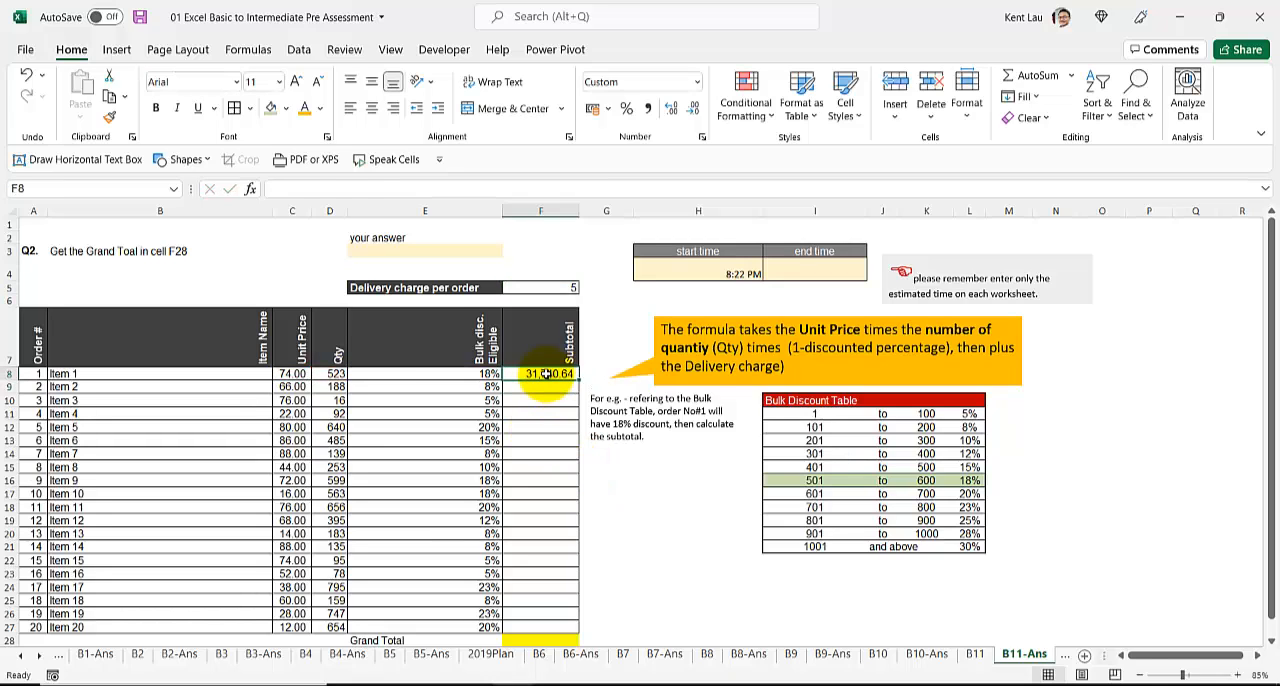
drag(578, 381, 530, 605)
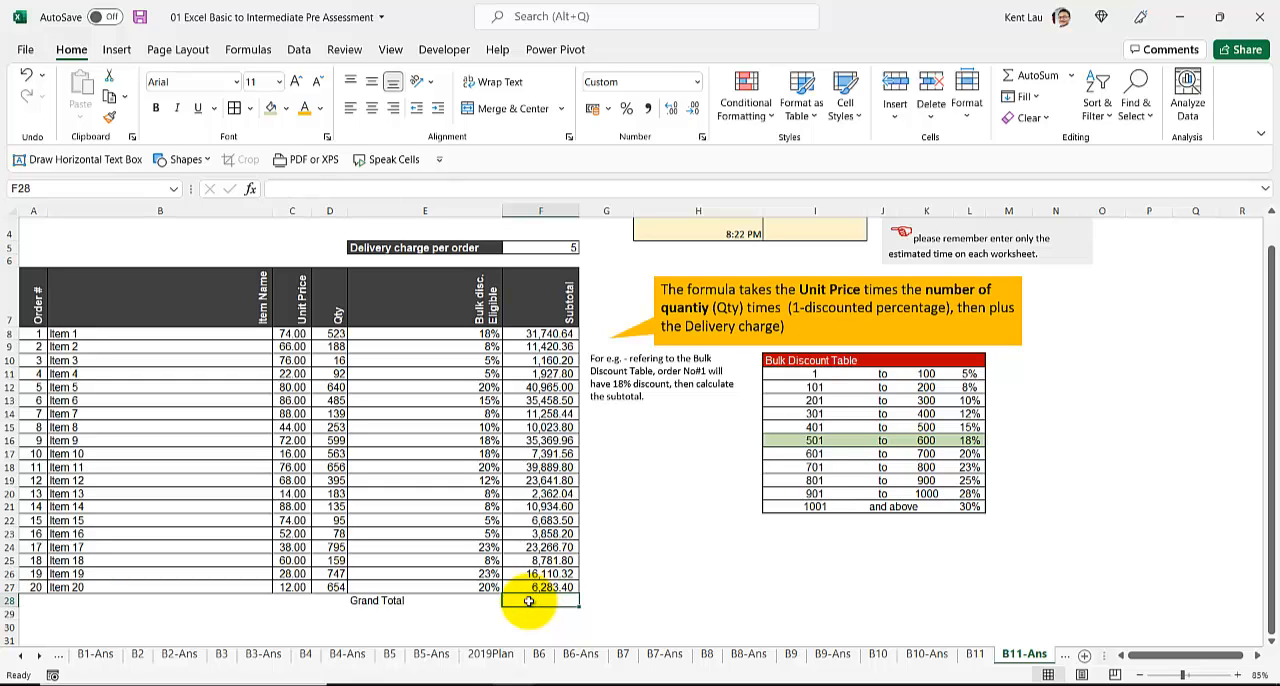
Step: Calculate the Grand Total in F28 with =SUM(F8:F27) and copy it as a value into answer cell E3
key(Return)
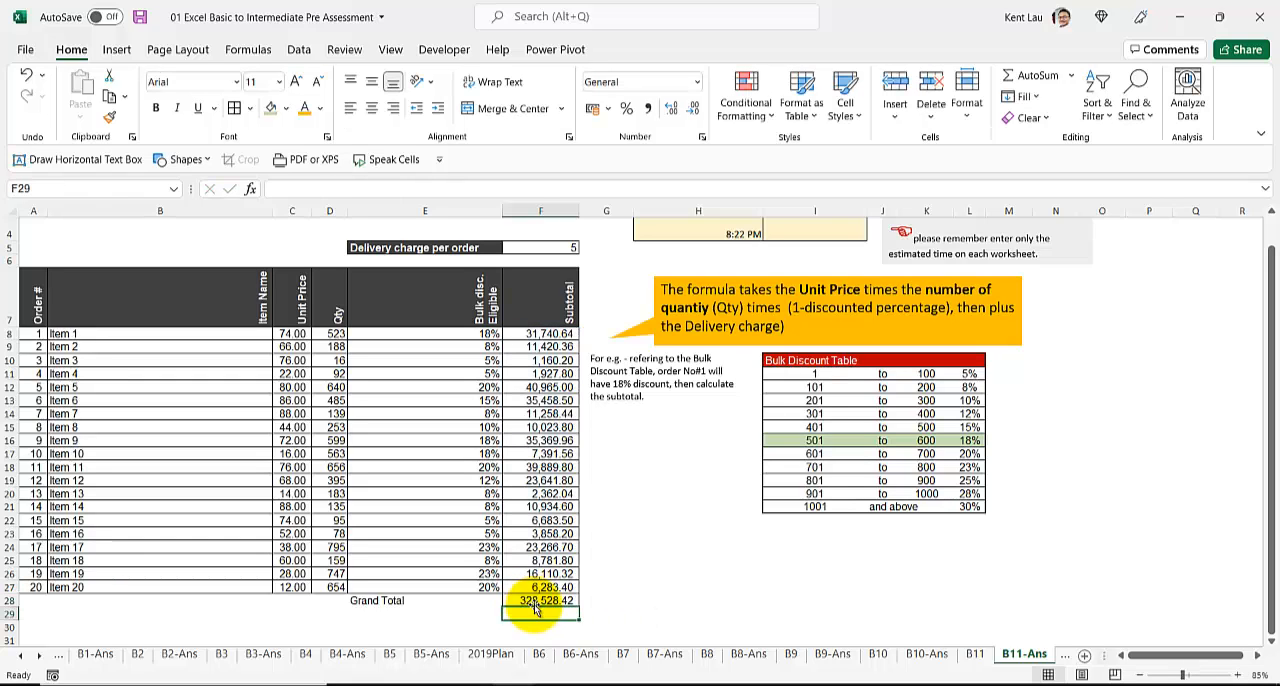
click(537, 600)
scroll(372, 470, up, 1)
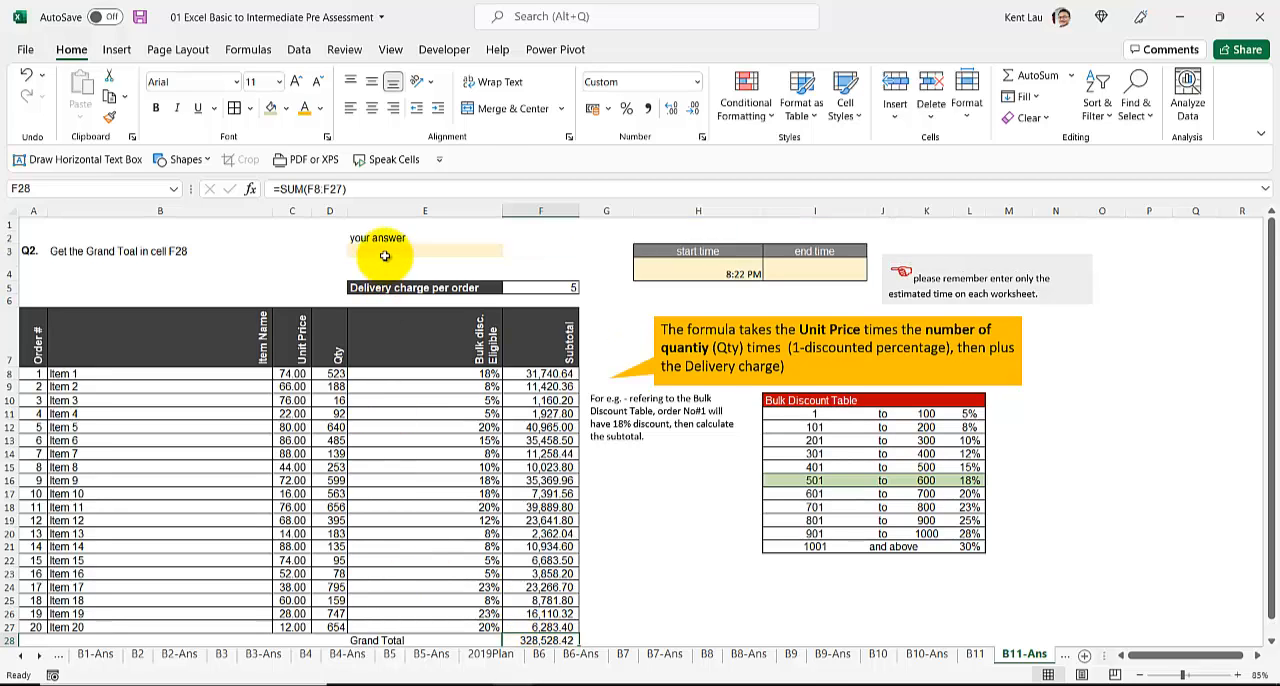
scroll(390, 400, down, 3)
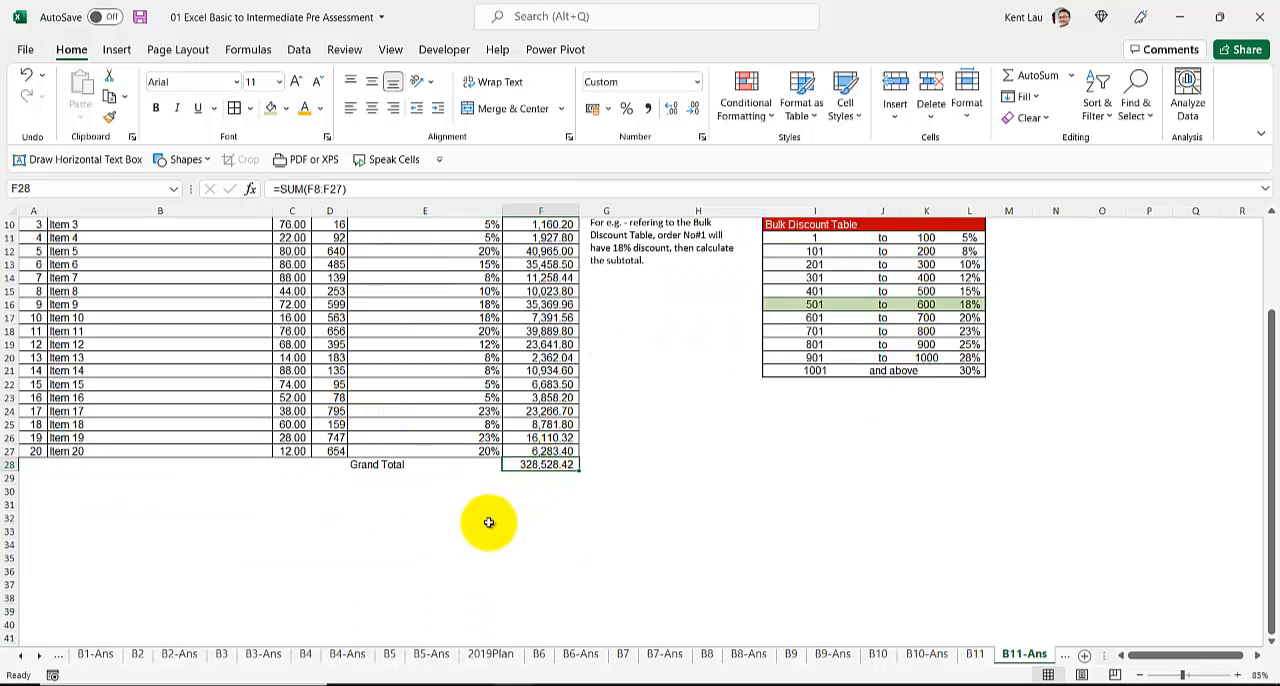
key(ctrl+c)
scroll(480, 518, up, 3)
right_click(429, 251)
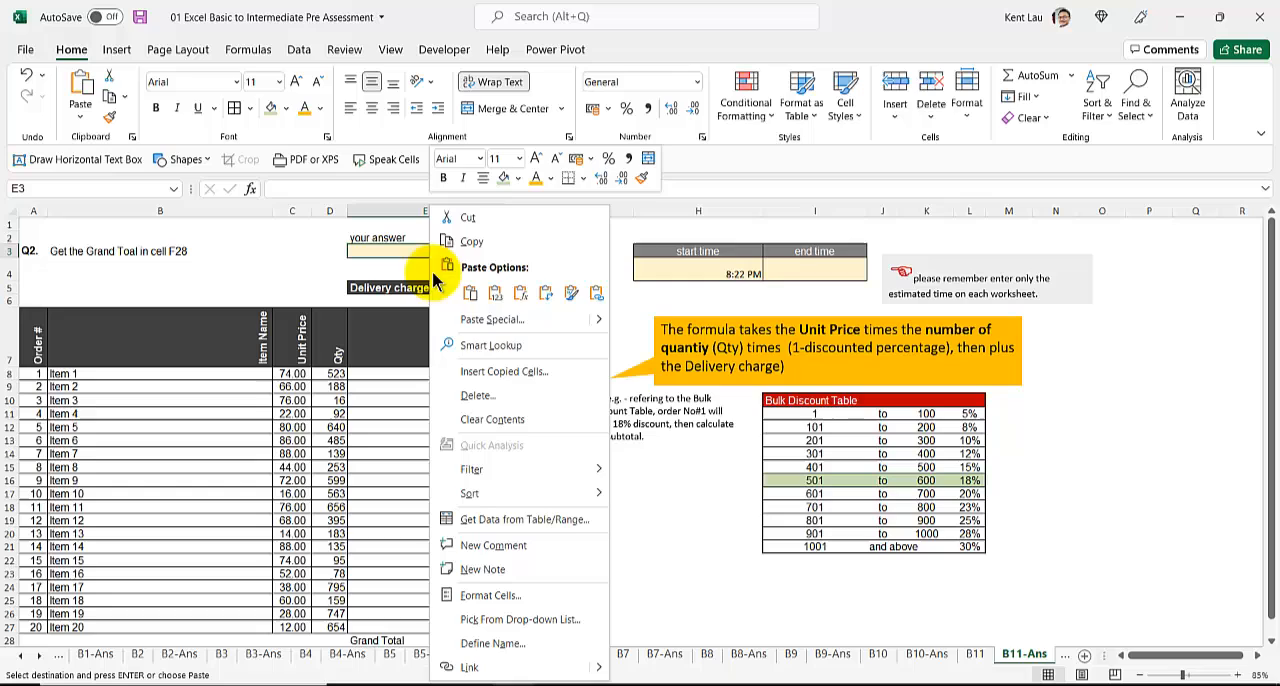
click(498, 294)
Step: Record the current time, 8:24 PM, as the end time in I4 of the B11-Ans sheet
click(855, 271)
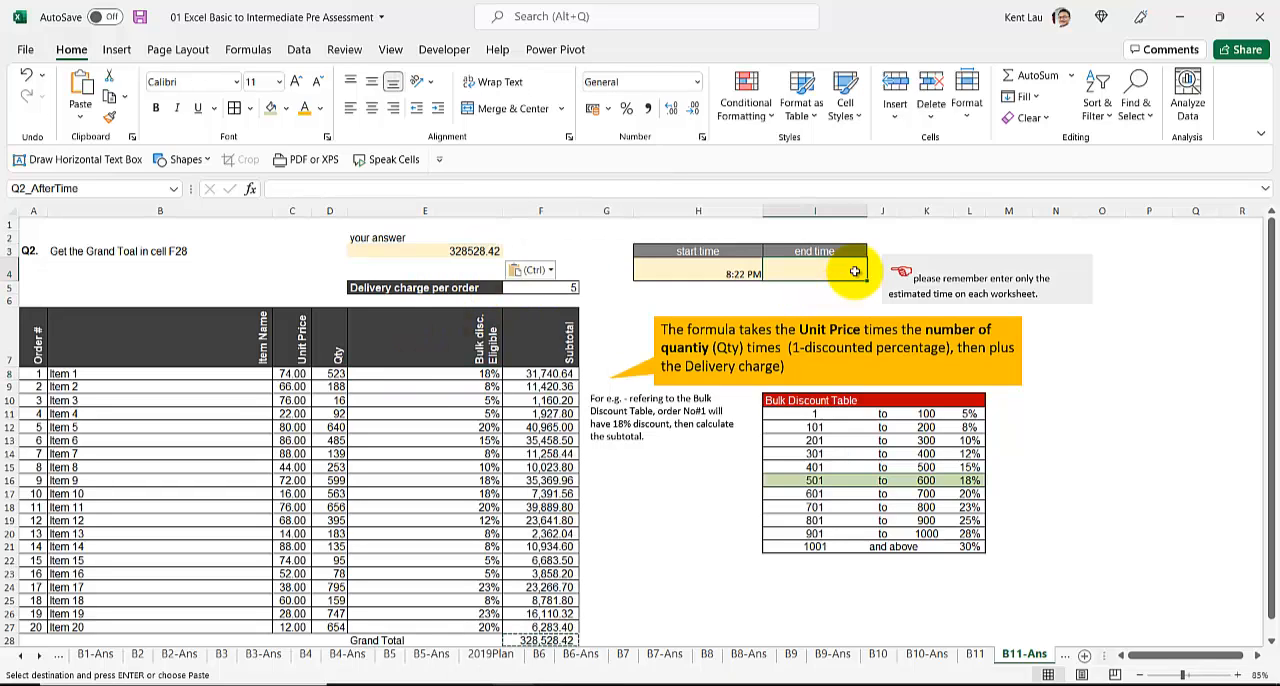
key(ctrl+shift+semicolon)
key(Return)
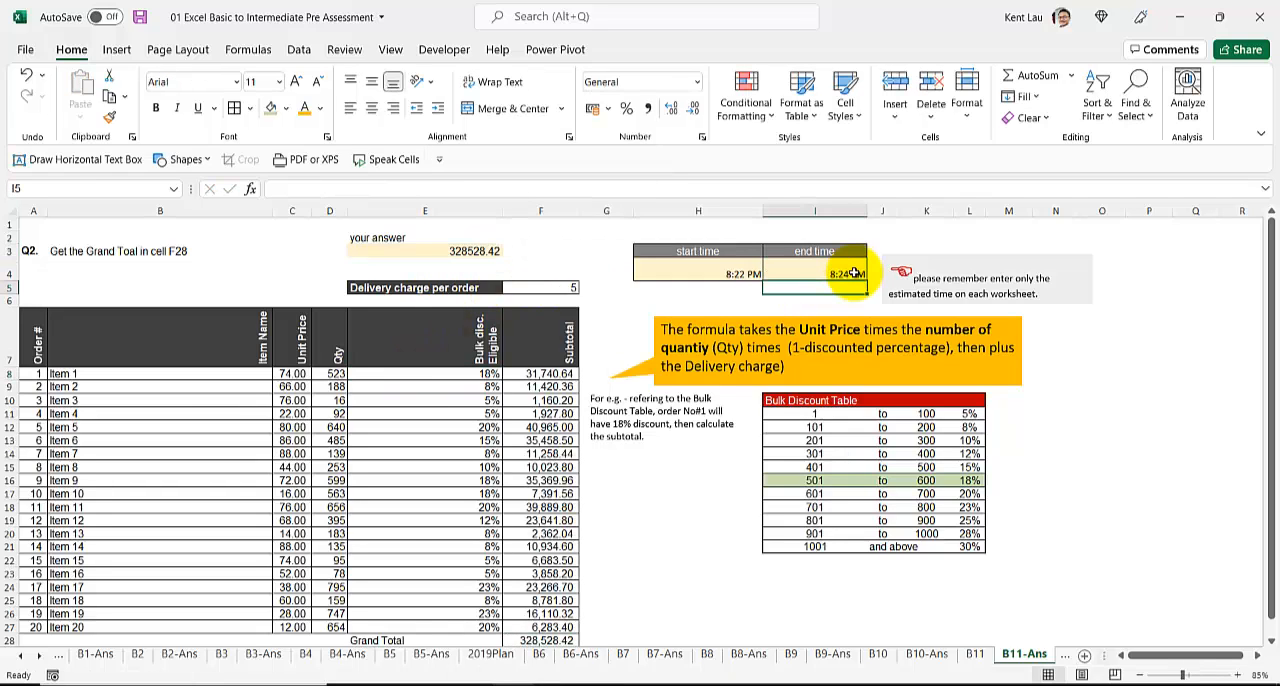
Step: Duplicate the B12 worksheet directly after the original and rename the copy B12-Ans
click(1064, 655)
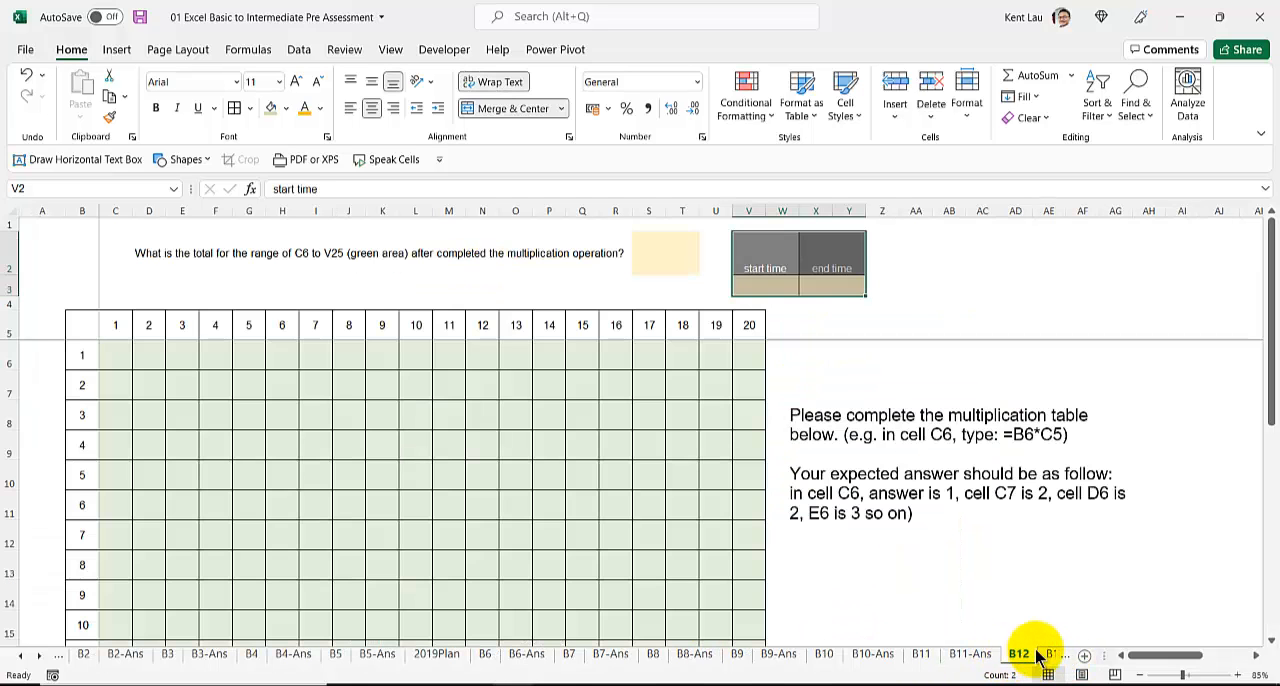
drag(1040, 648, 980, 651)
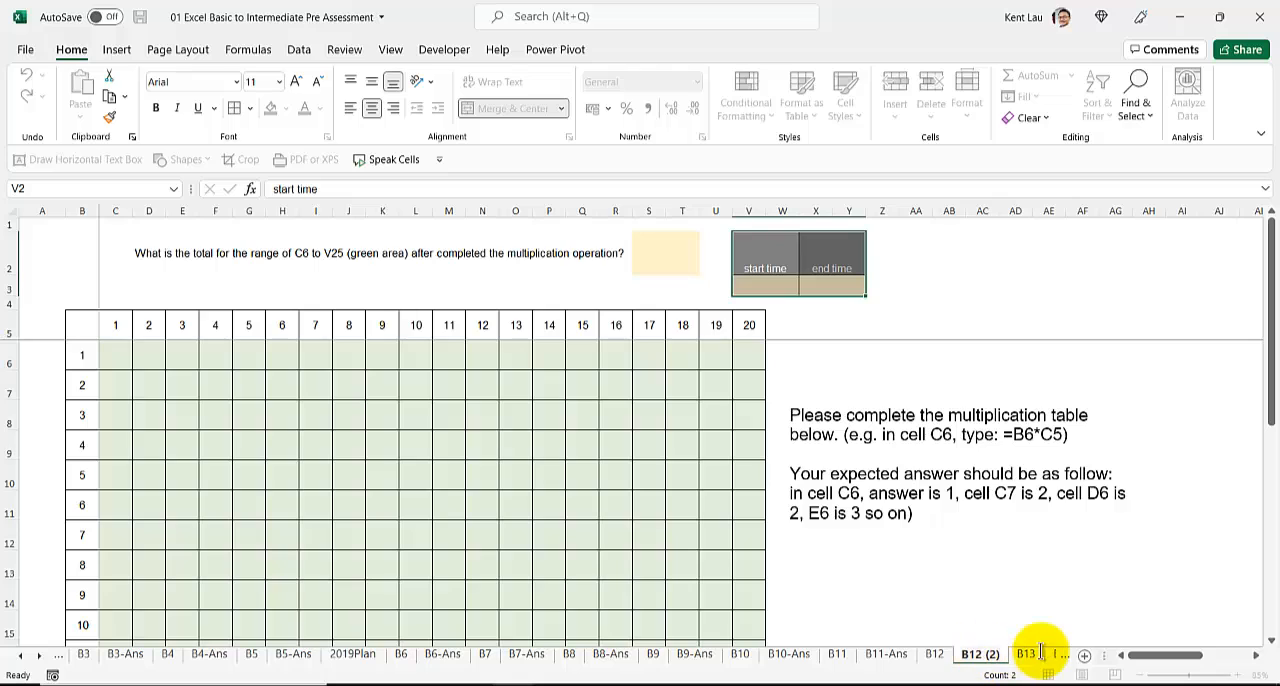
text(B12-Ans)
key(Return)
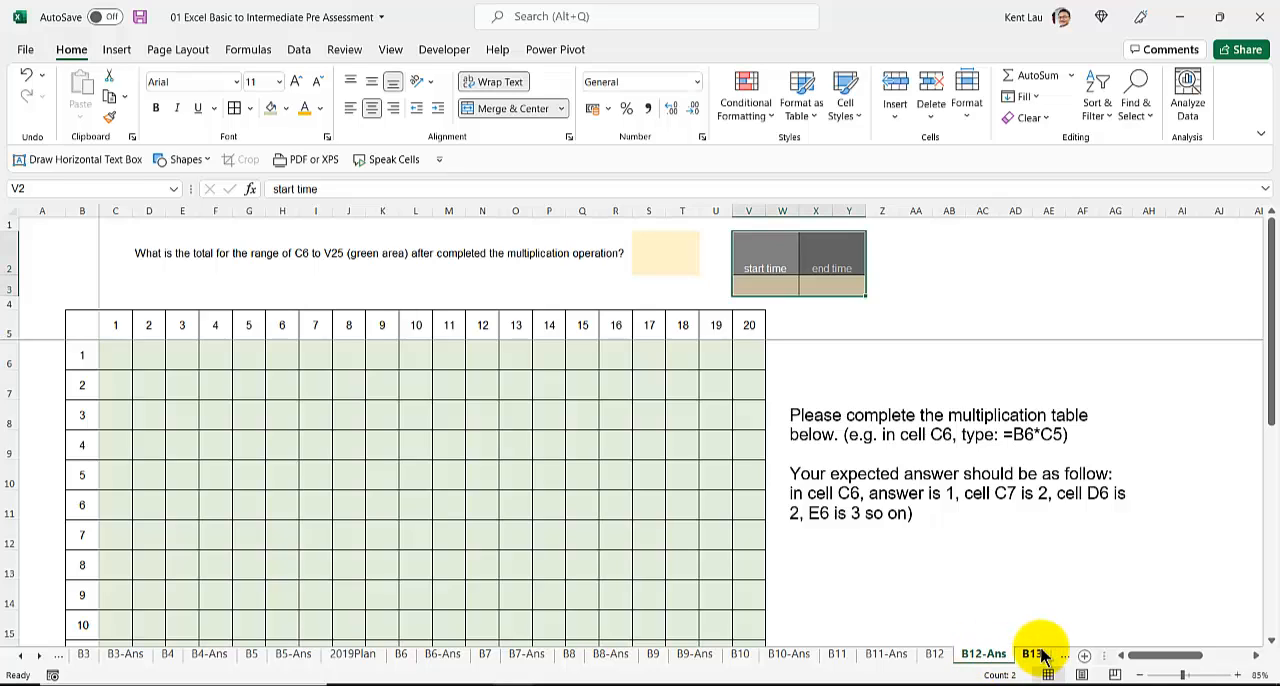
Step: Record the current time, 8:24 PM, as the start time in V3 of the B12-Ans sheet
click(764, 291)
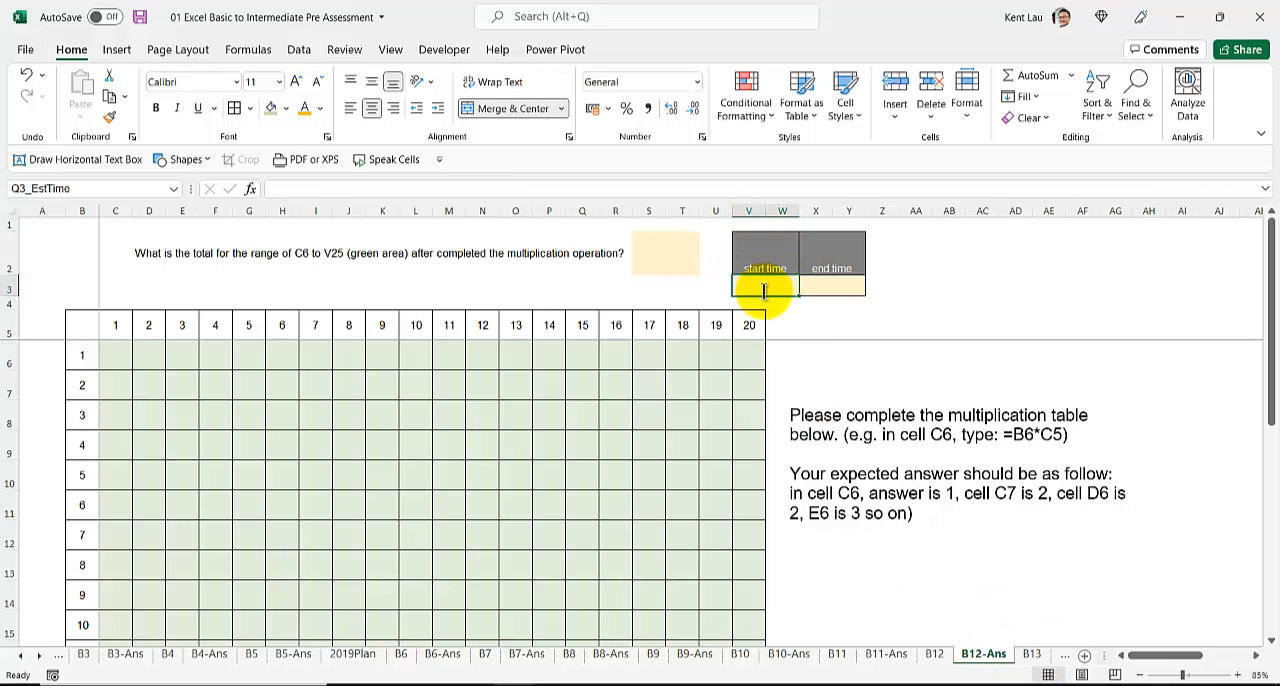
key(ctrl+shift+semicolon)
click(686, 378)
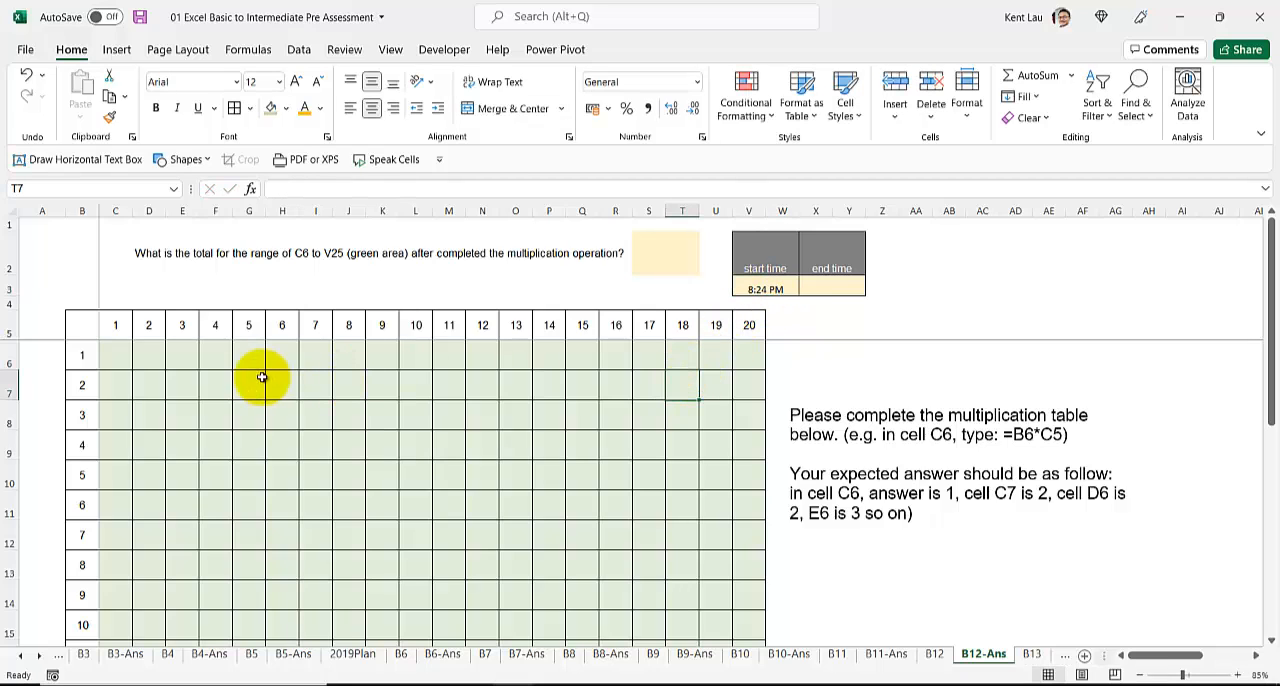
Step: Move the instruction text box beside the multiplication table slightly upward and review the question in D2
click(824, 407)
drag(820, 400, 827, 372)
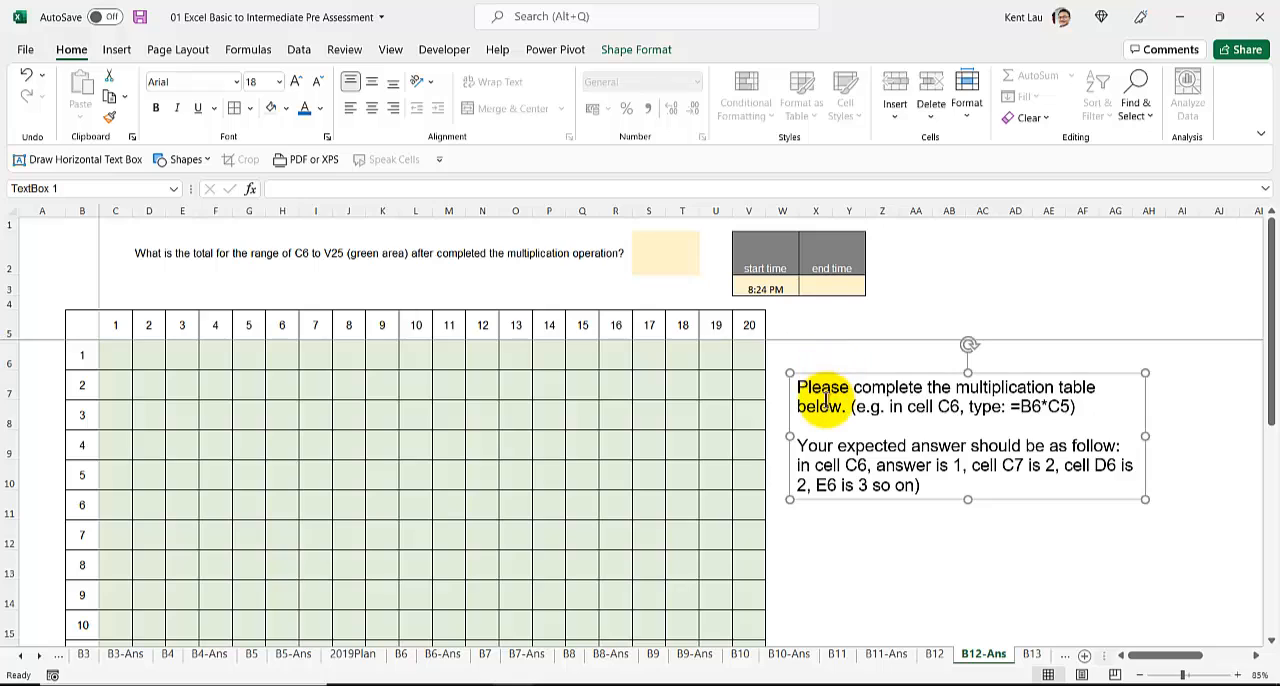
click(161, 253)
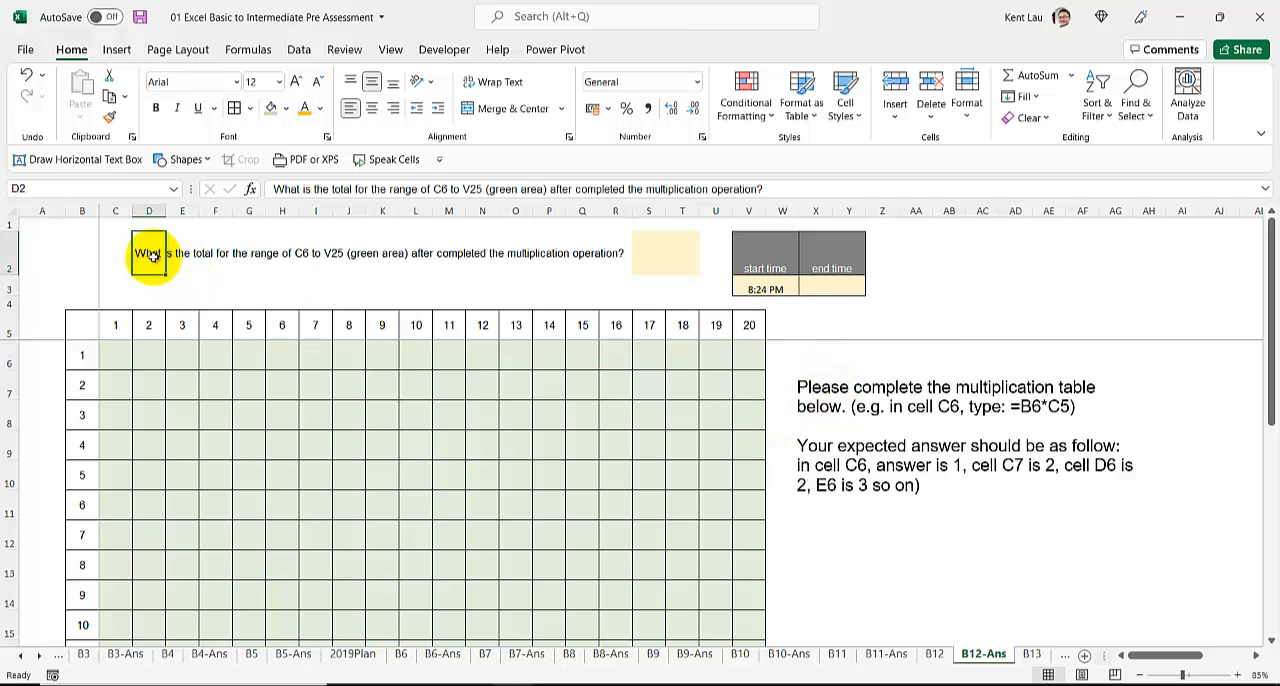
click(806, 378)
drag(806, 378, 806, 370)
click(798, 384)
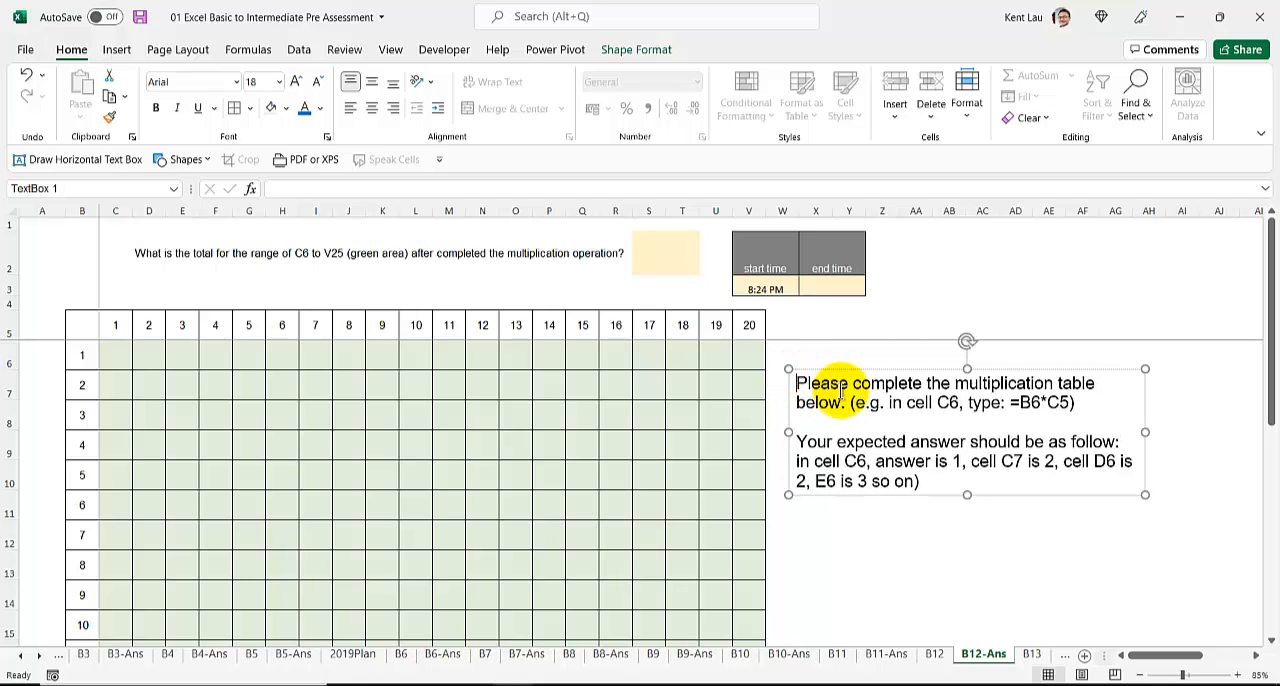
Step: Enter the formula =B6*C5 in the multiplication table's first cell, C6
click(120, 360)
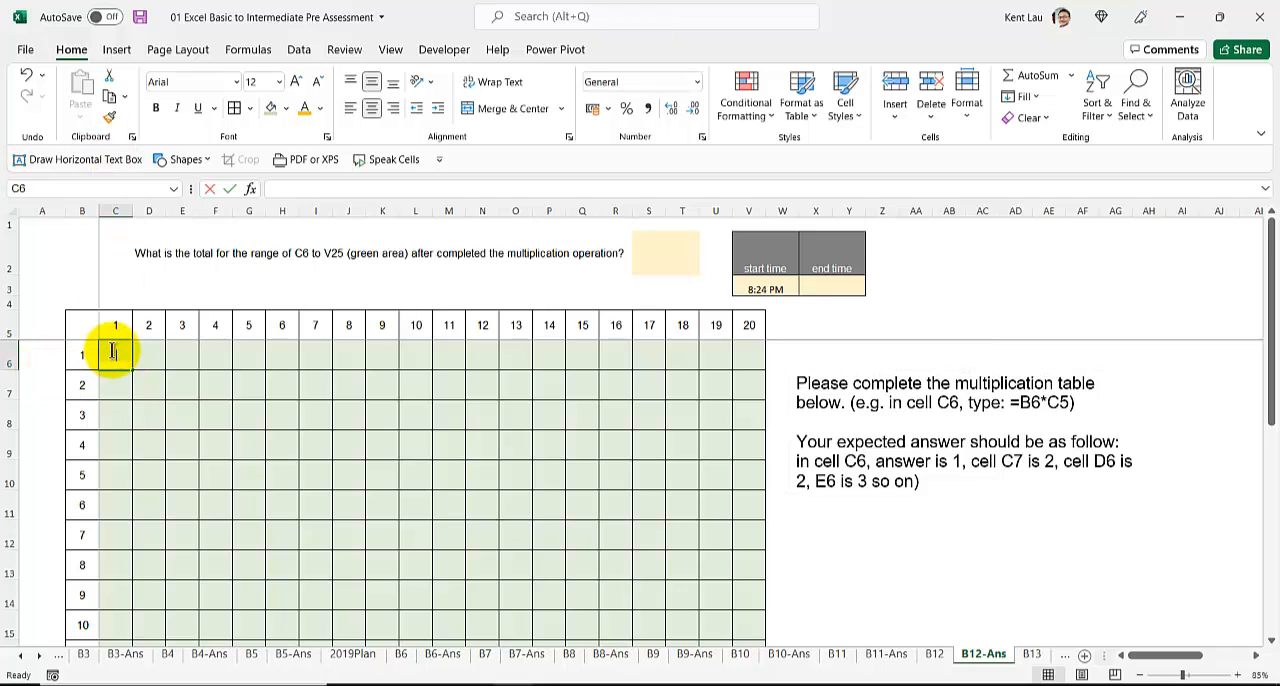
text(=)
click(82, 360)
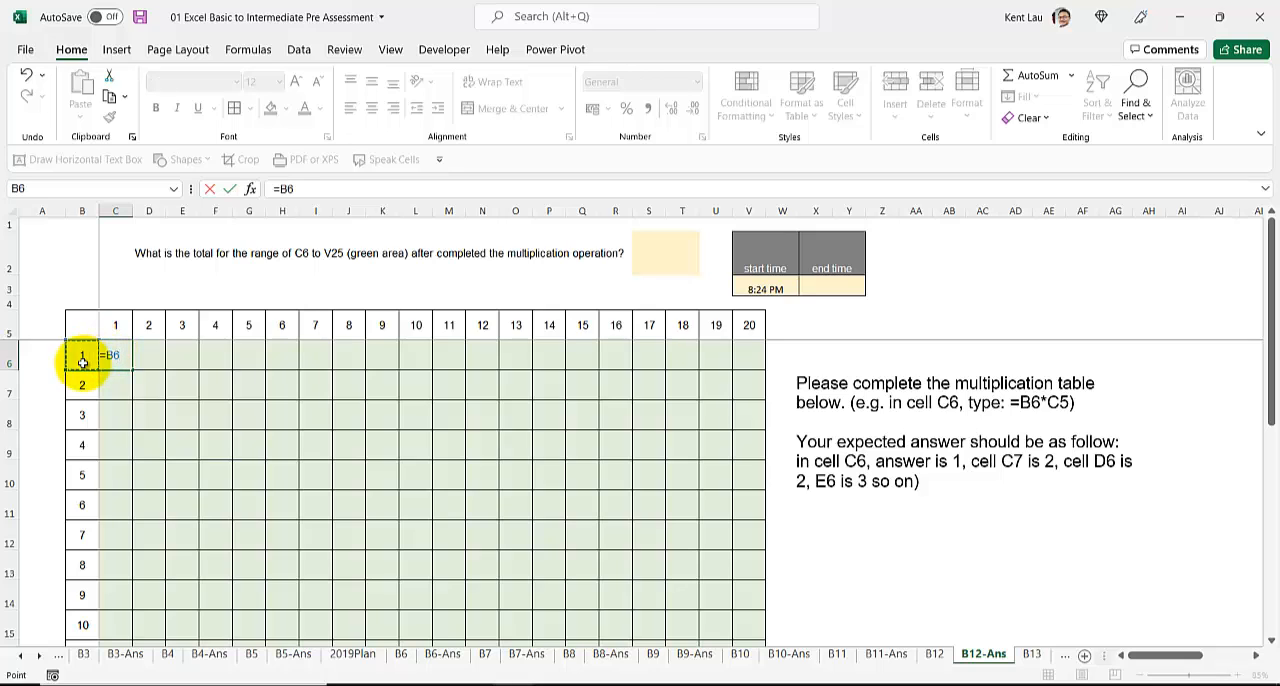
click(117, 324)
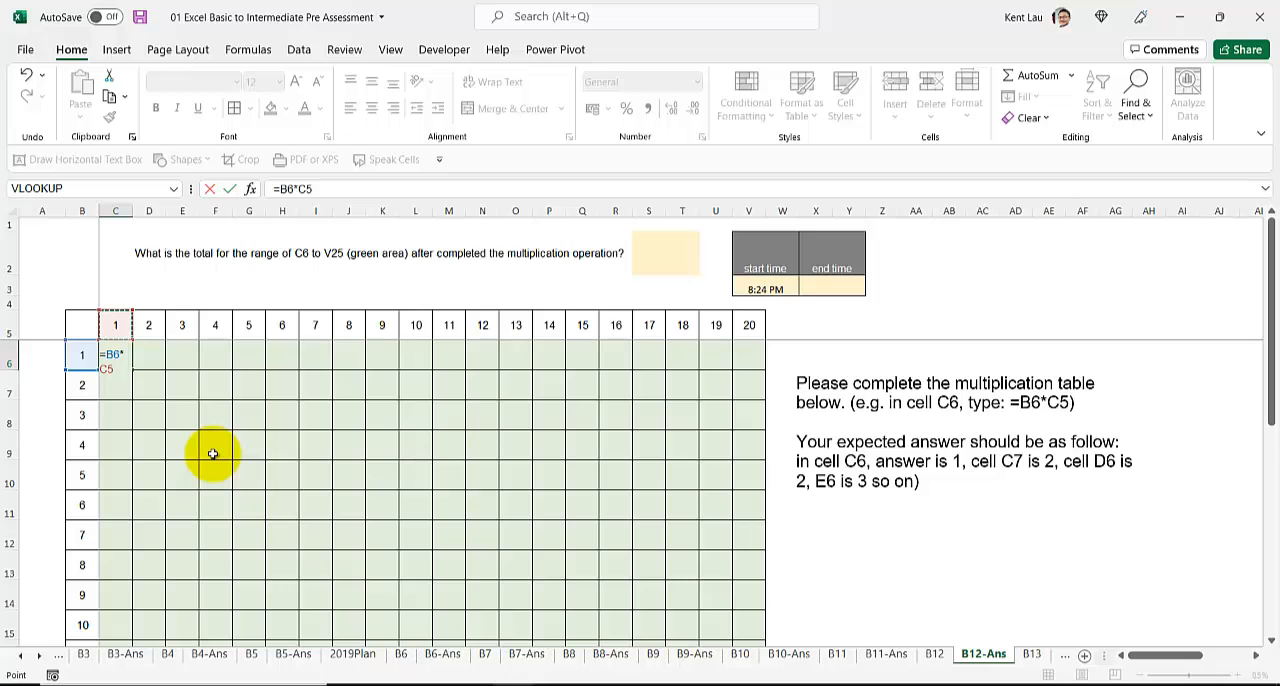
key(Return)
click(117, 355)
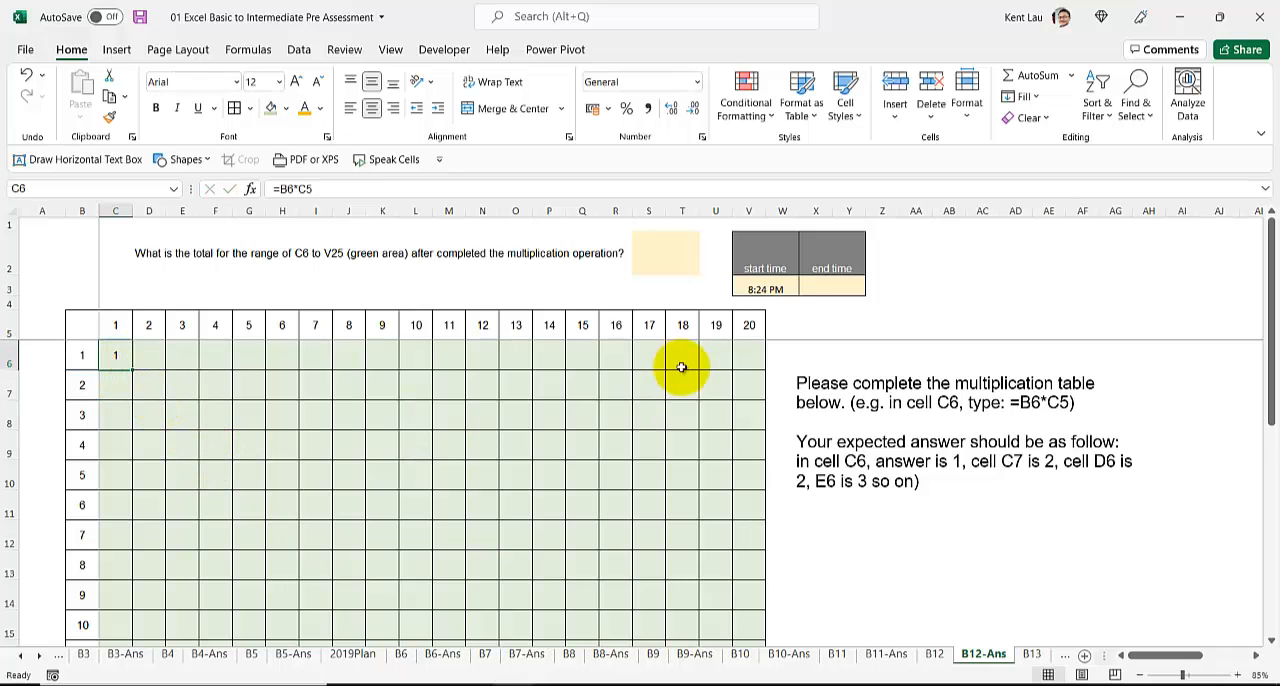
Step: Change the formula in C6 to mixed references, =$B6*C$5, and fill it across the row through V6
double_click(117, 356)
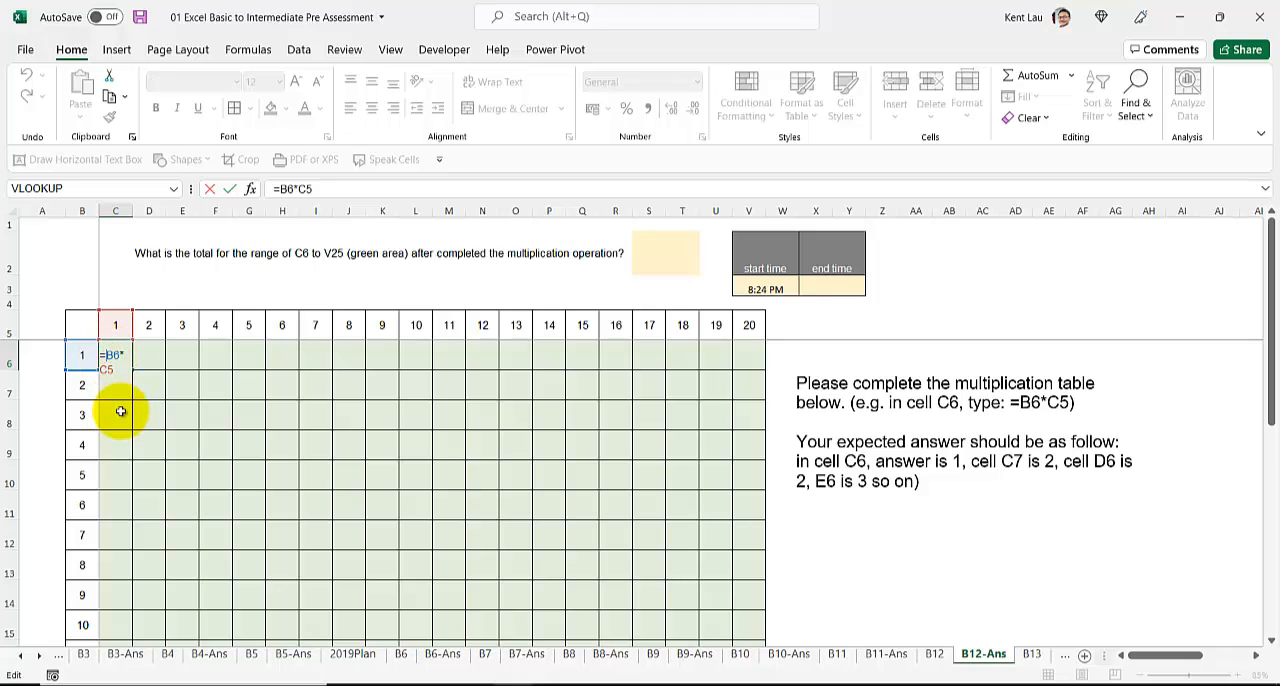
text($)
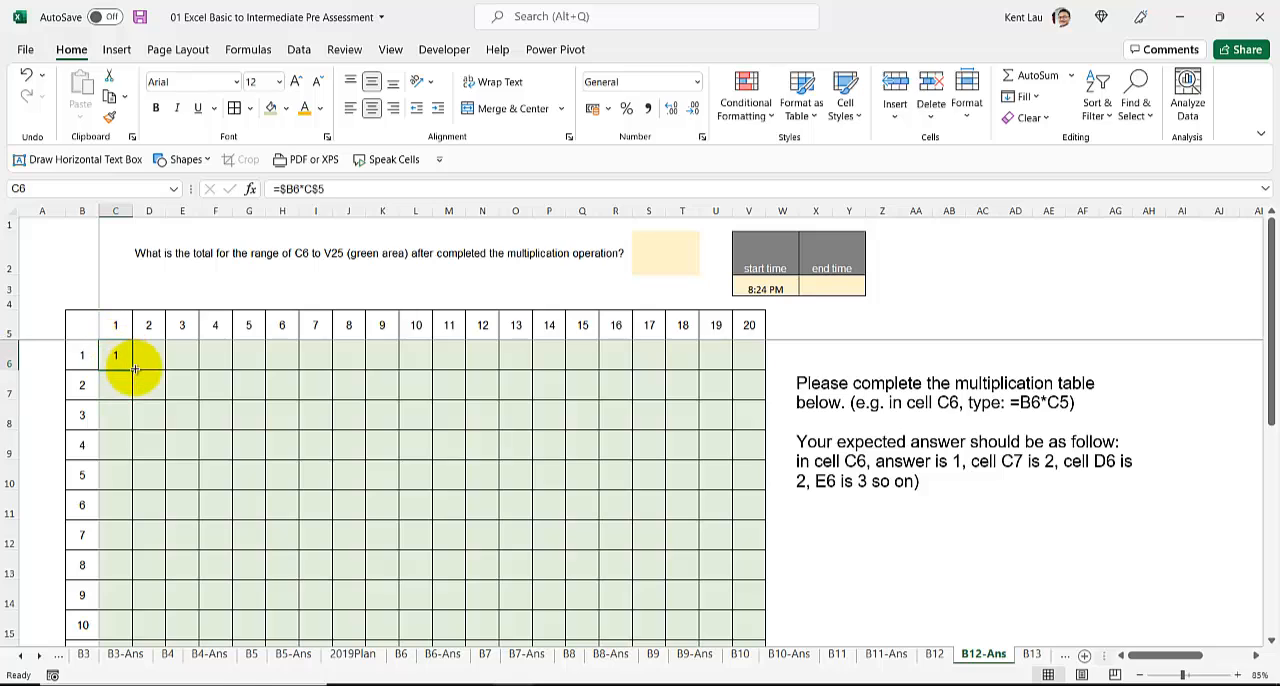
drag(135, 369, 760, 367)
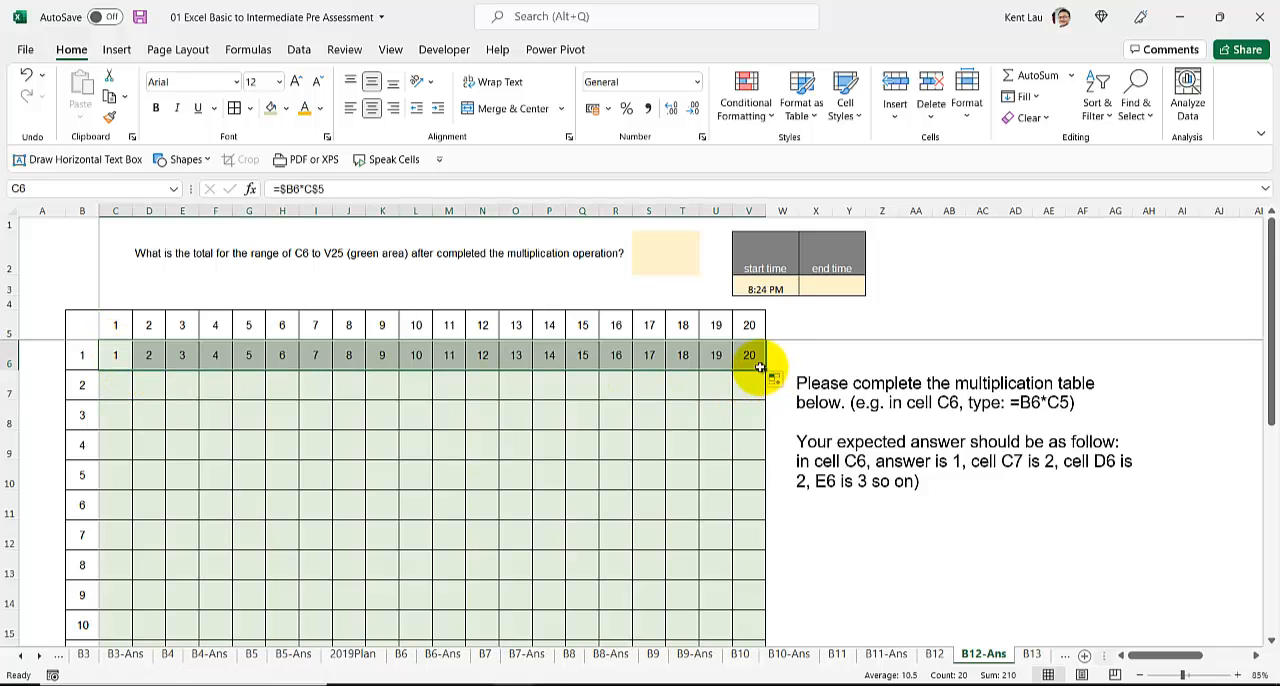
click(757, 360)
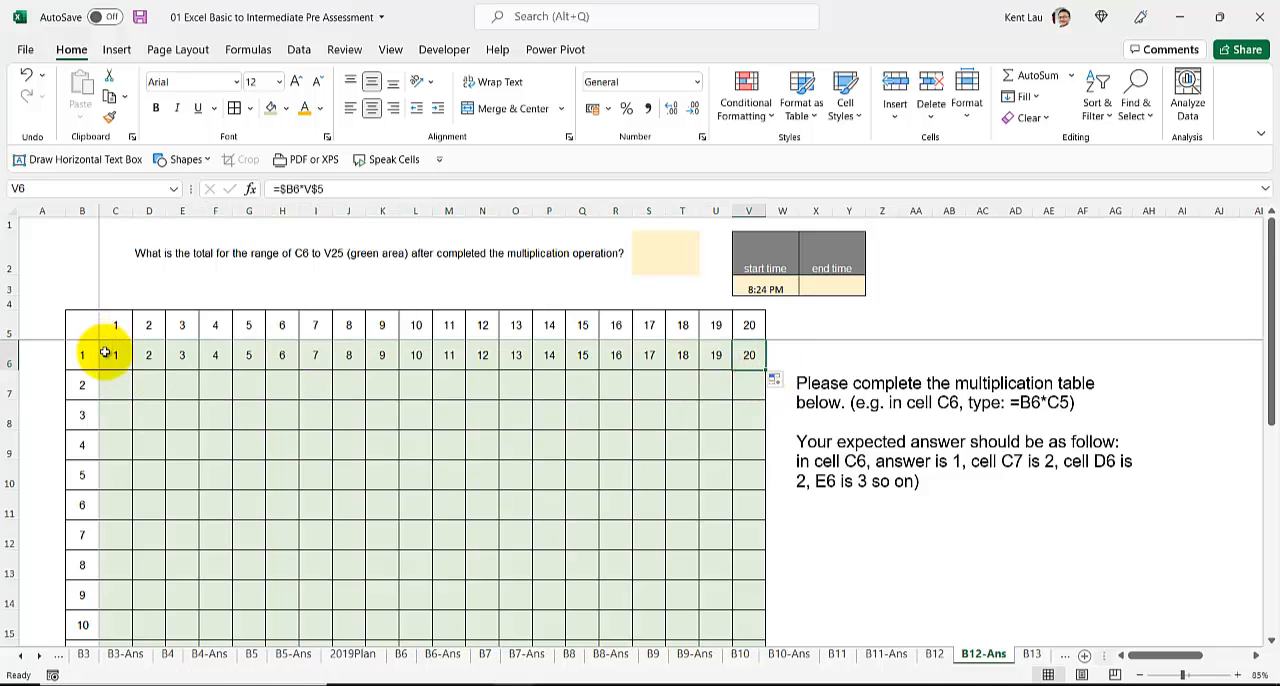
Step: Fill the formulas in C6:V6 down through row 25 to complete the multiplication table
drag(106, 355, 766, 365)
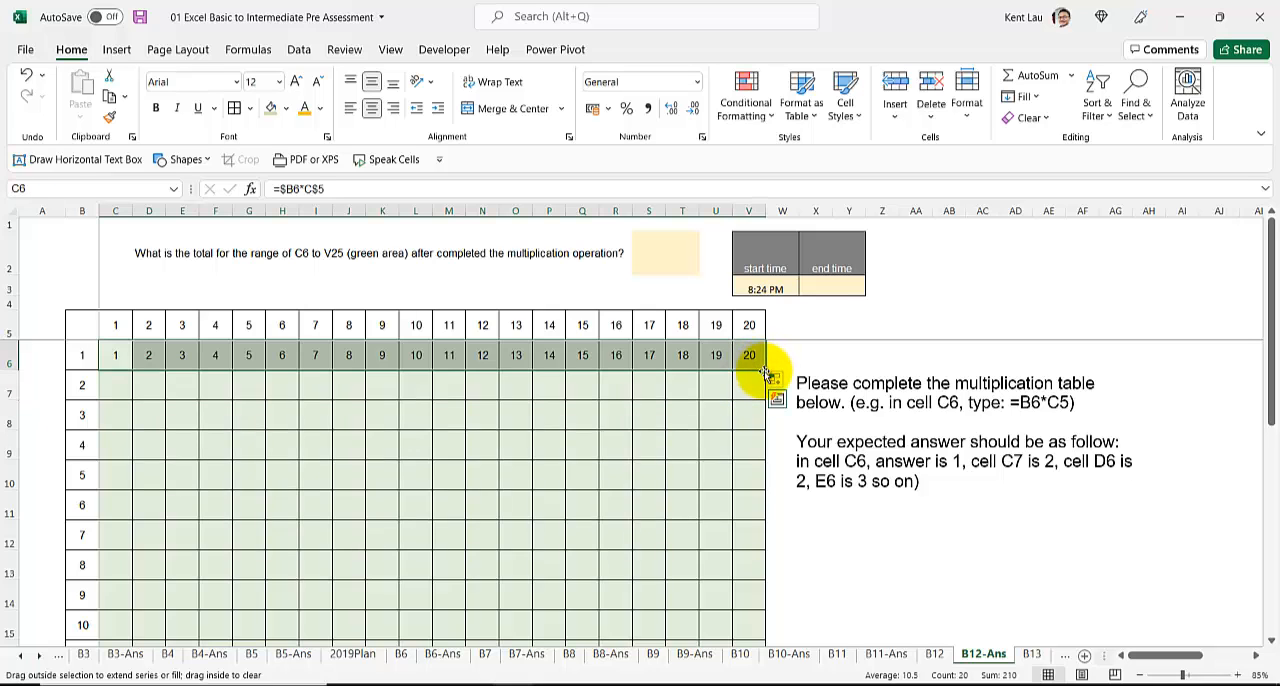
double_click(770, 378)
scroll(374, 443, down, 1)
click(375, 445)
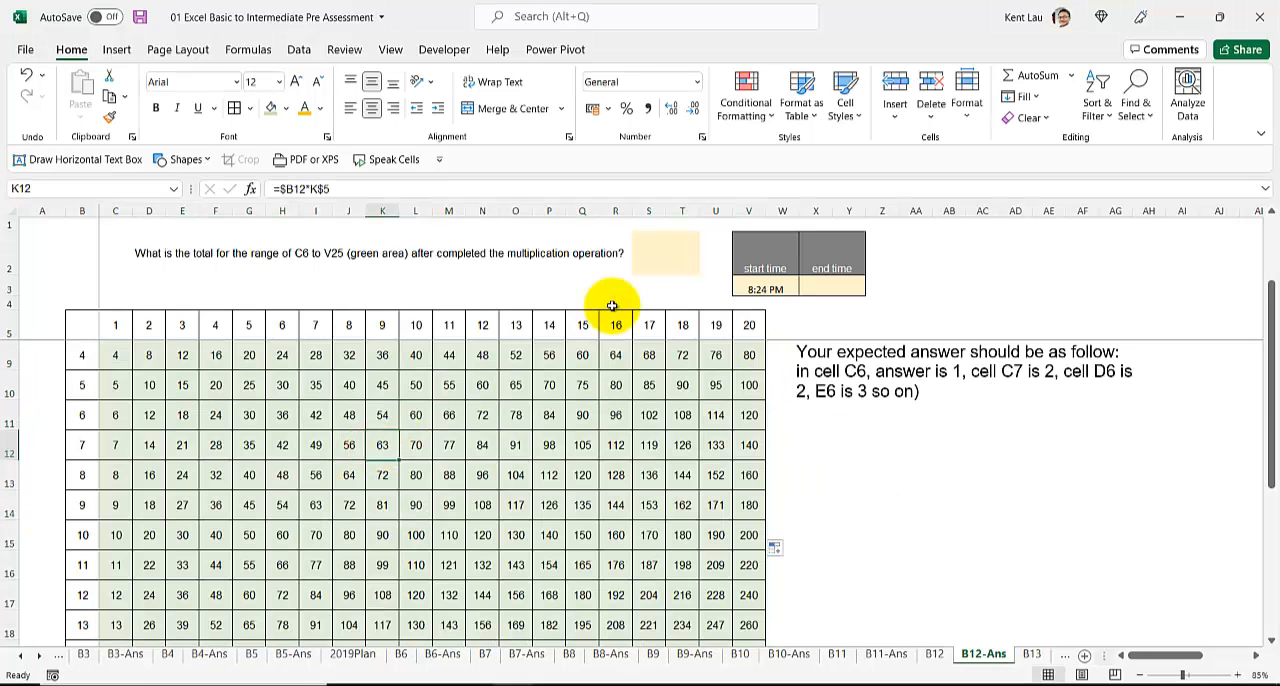
Step: Total the green multiplication area in answer cell S2 with a SUM formula over C6:V25
click(640, 268)
scroll(615, 320, up, 1)
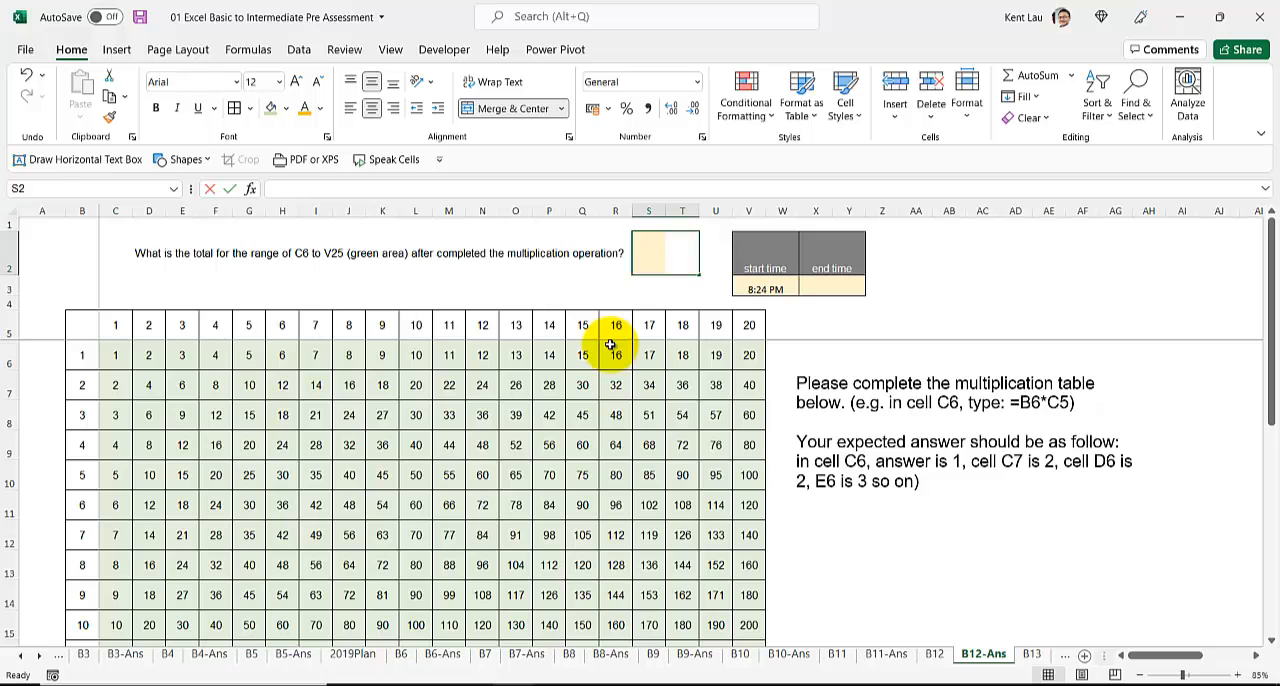
text(=sum()
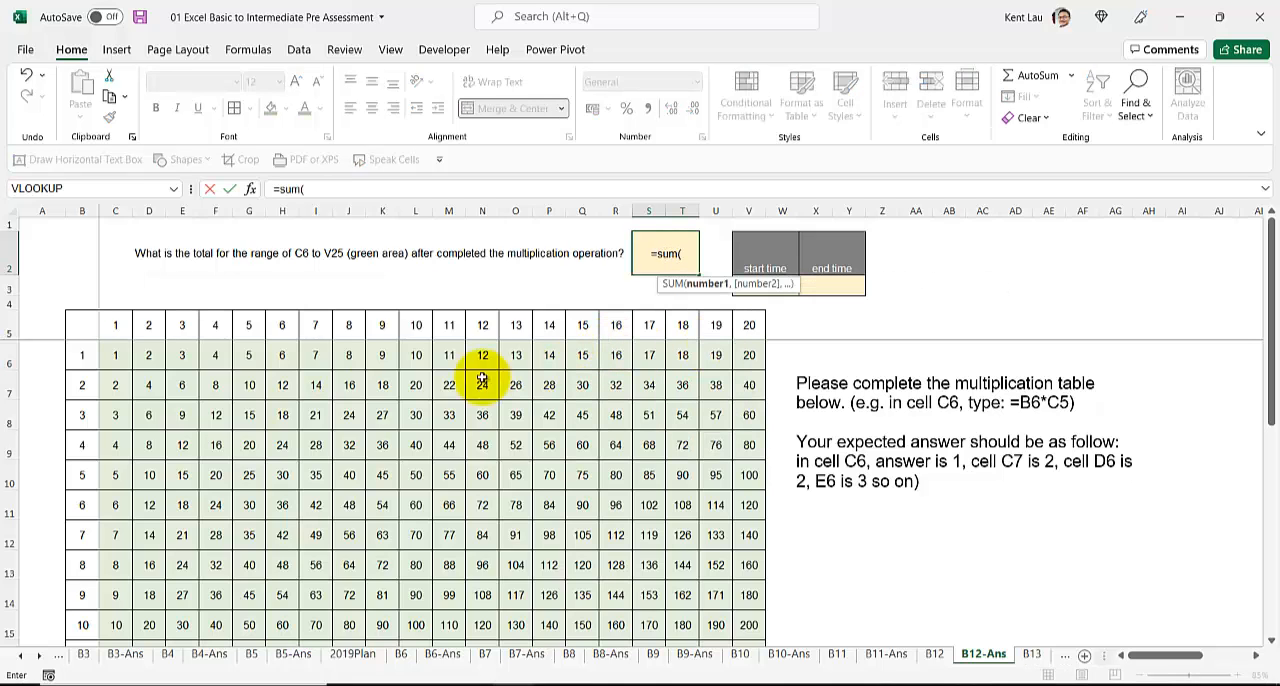
click(116, 356)
scroll(591, 592, down, 6)
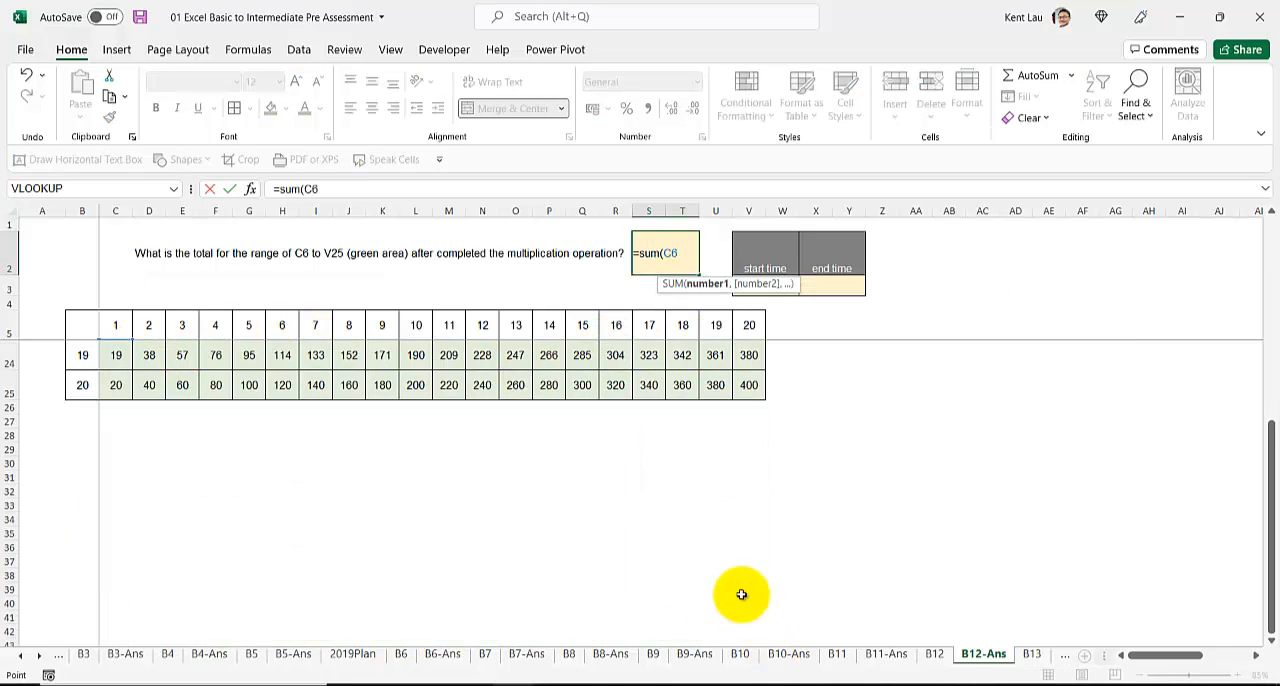
shift+click(749, 386)
key(Return)
scroll(545, 428, up, 4)
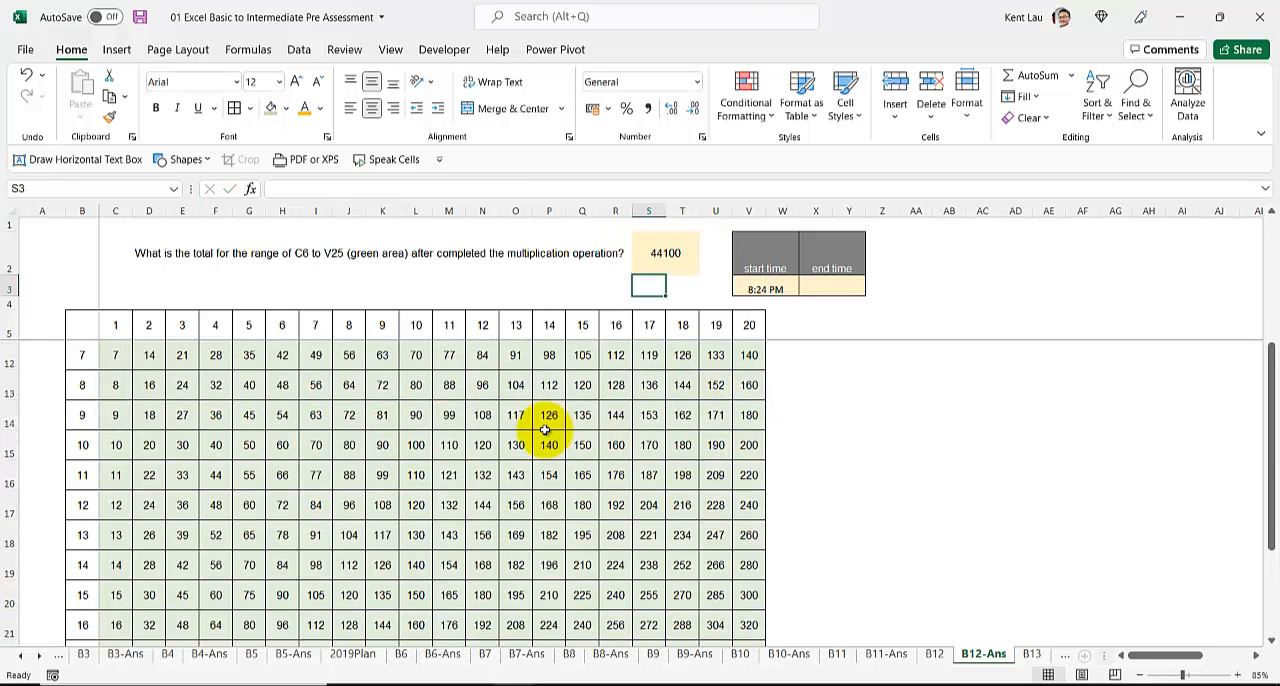
scroll(545, 428, up, 2)
Step: Record the current time, 8:25 PM, as the end time in X3 of the B12-Ans sheet
click(829, 289)
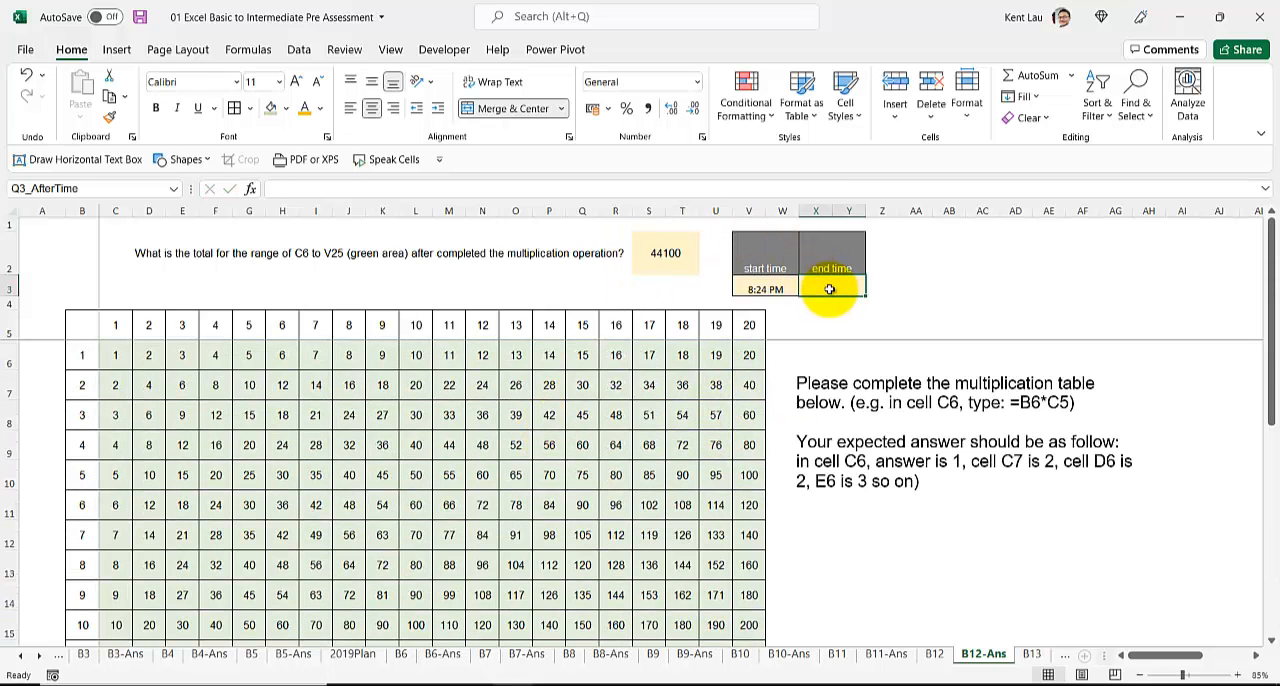
key(ctrl+shift+semicolon)
key(Return)
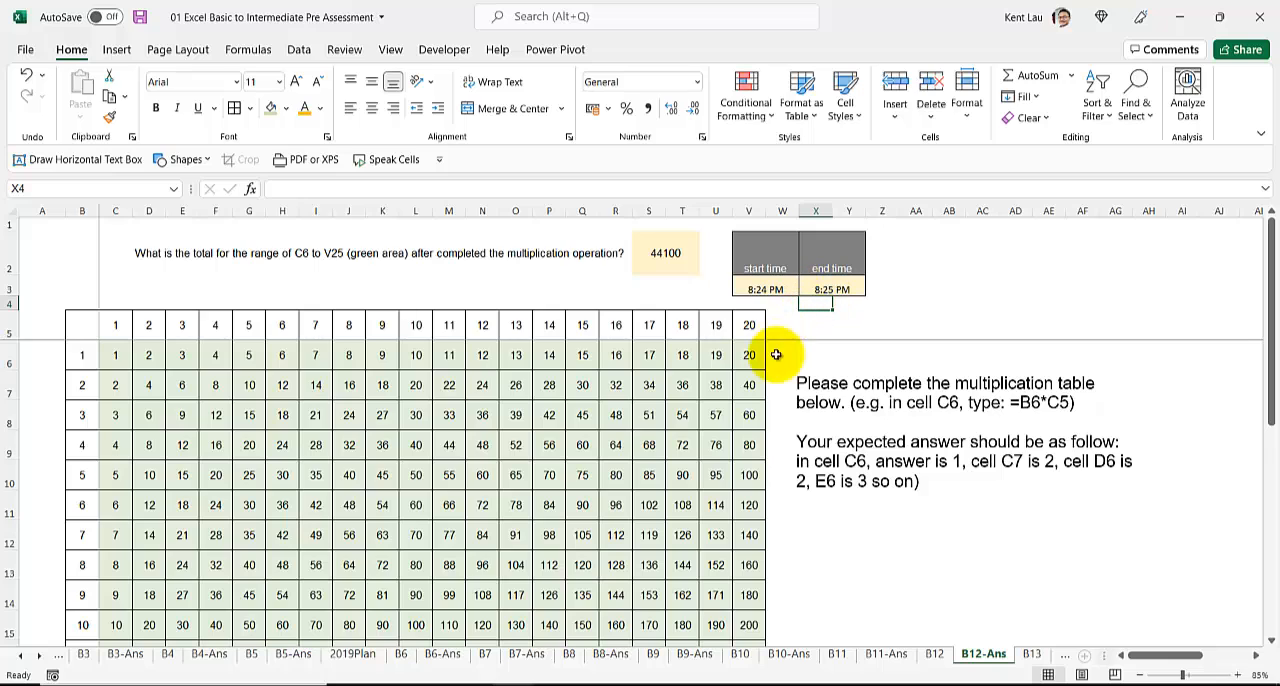
Step: Duplicate the B13 worksheet directly after the original and rename the copy B13-Ans
click(1030, 654)
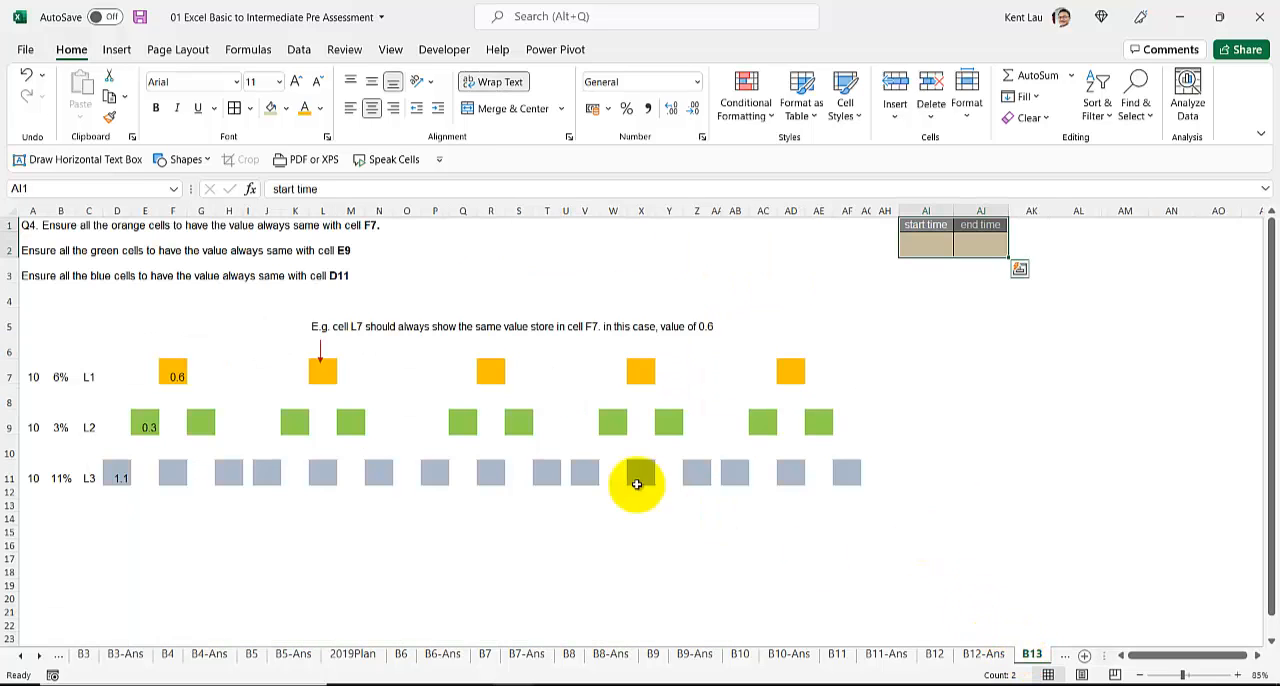
click(763, 545)
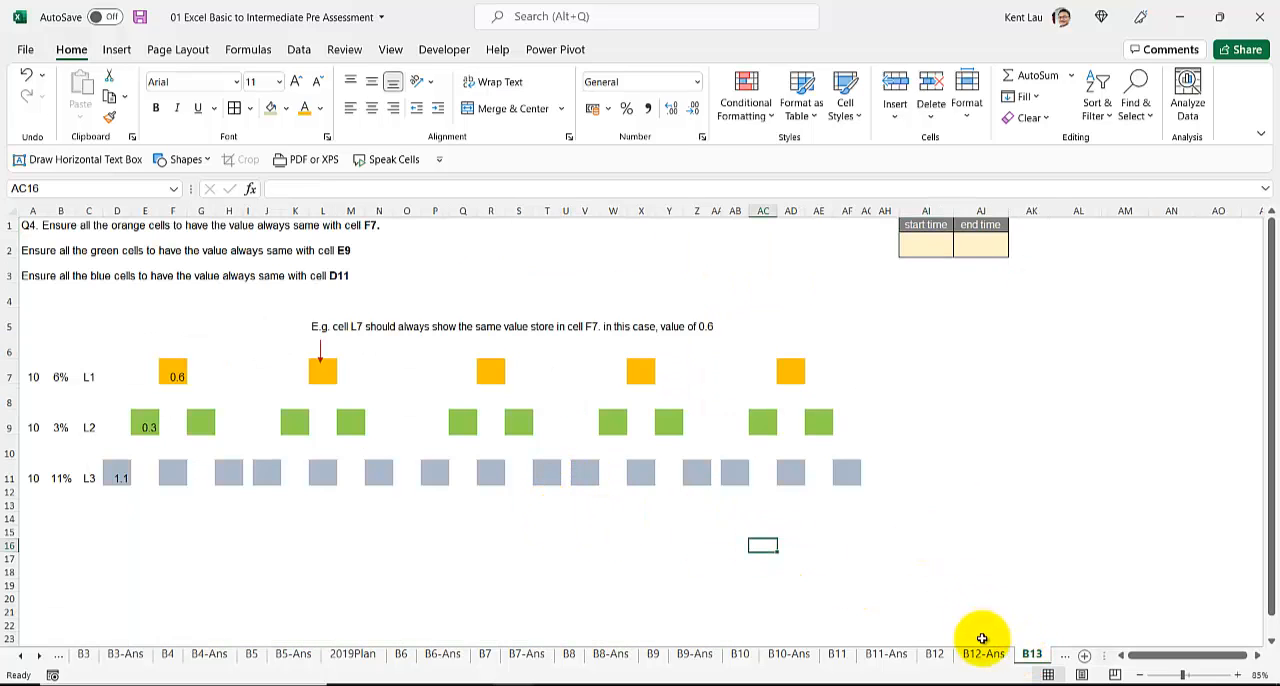
click(1060, 655)
click(1058, 656)
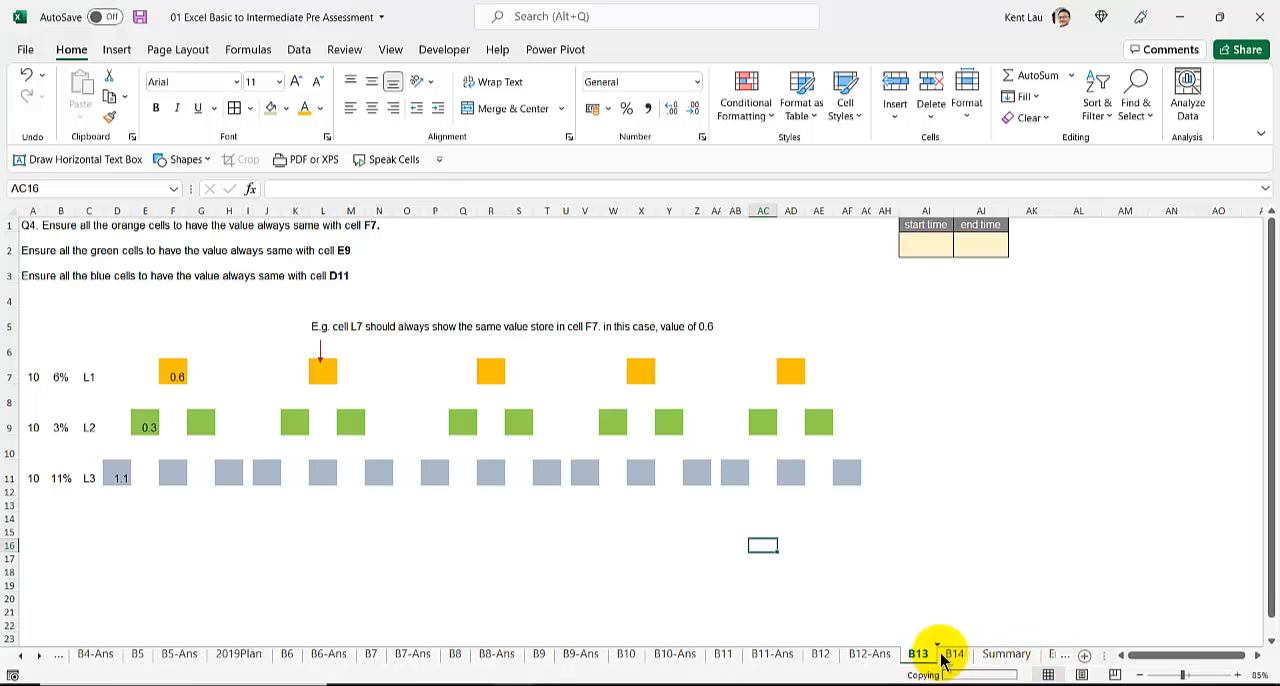
double_click(957, 655)
drag(965, 652, 1003, 653)
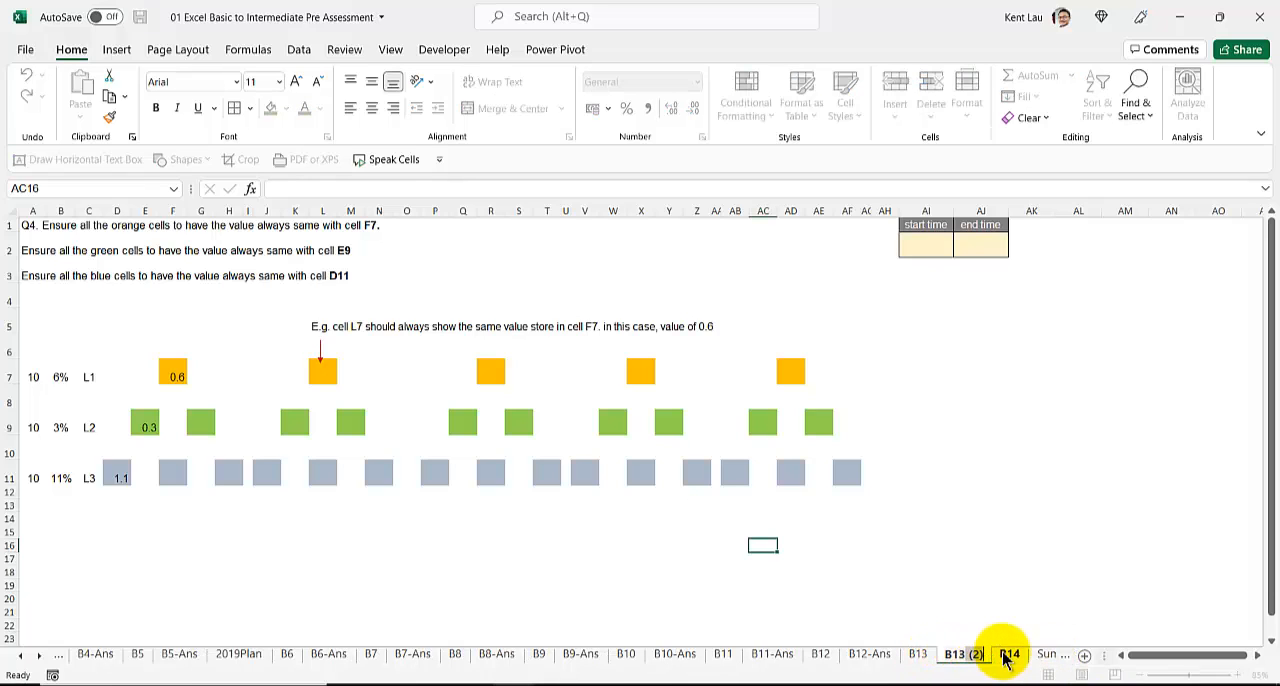
text(-Ans)
key(Return)
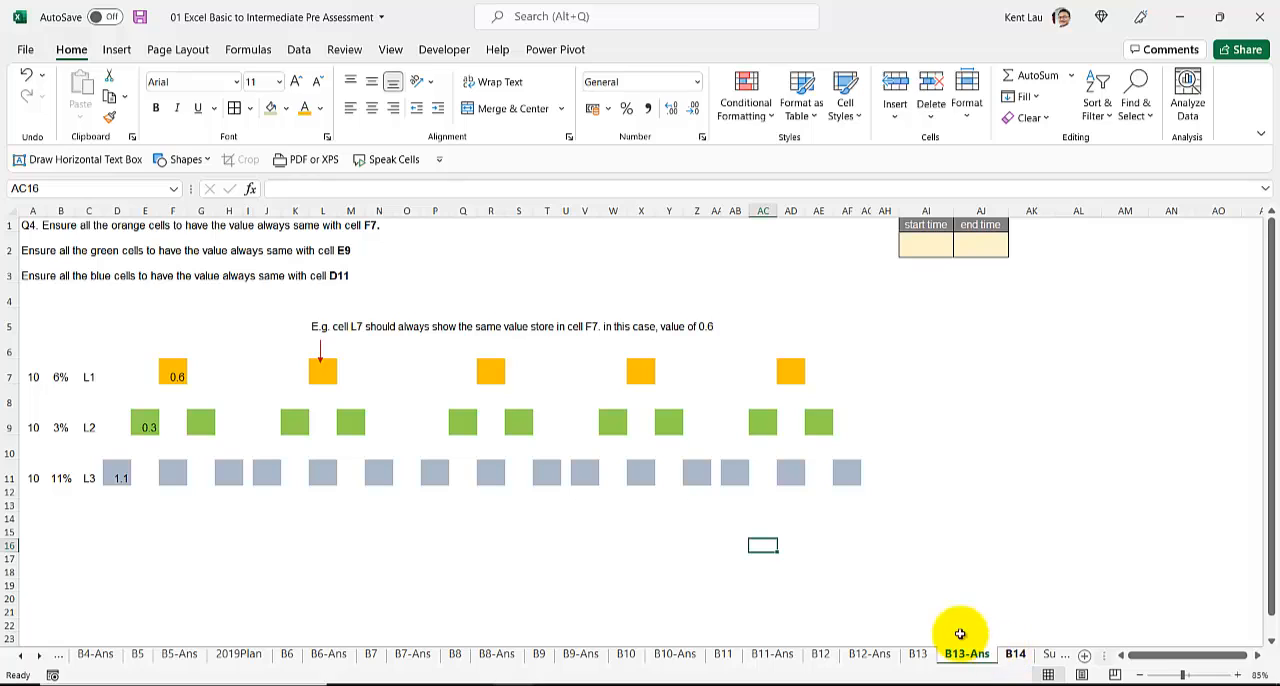
Step: Link the orange cells L7, R7, X7 and AD7 to F7 by entering =$F$7 in all of them at once
click(916, 243)
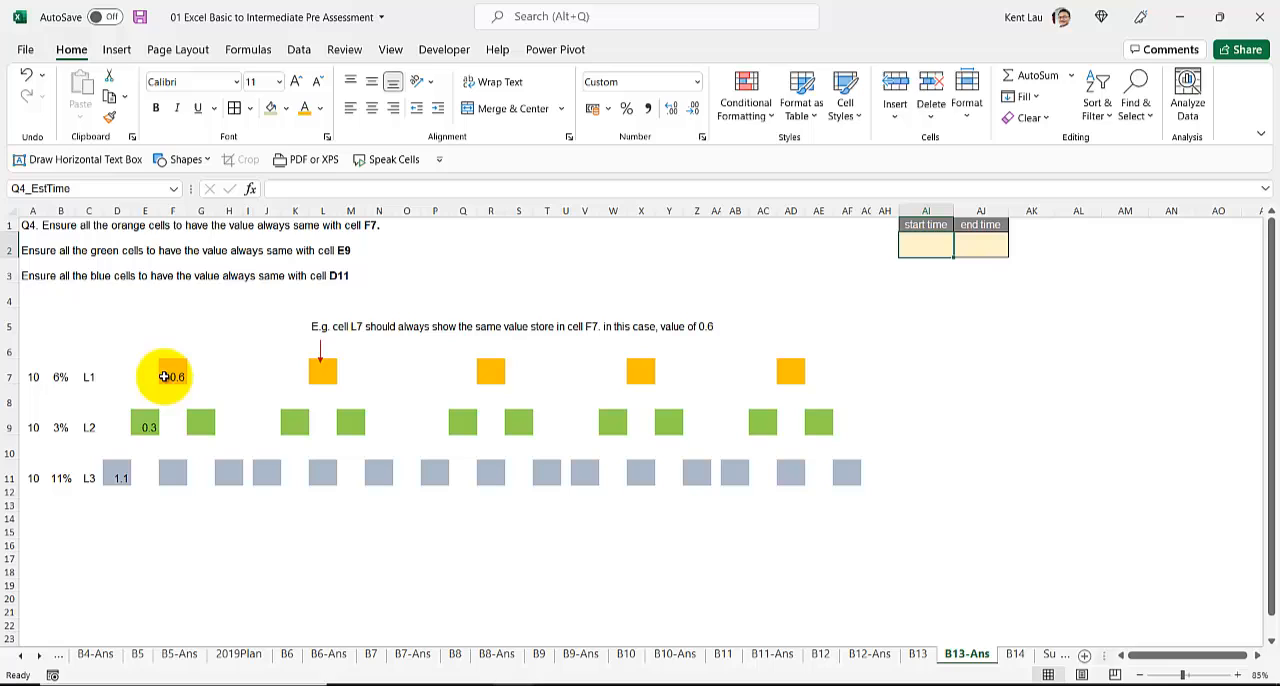
click(323, 371)
ctrl+click(484, 372)
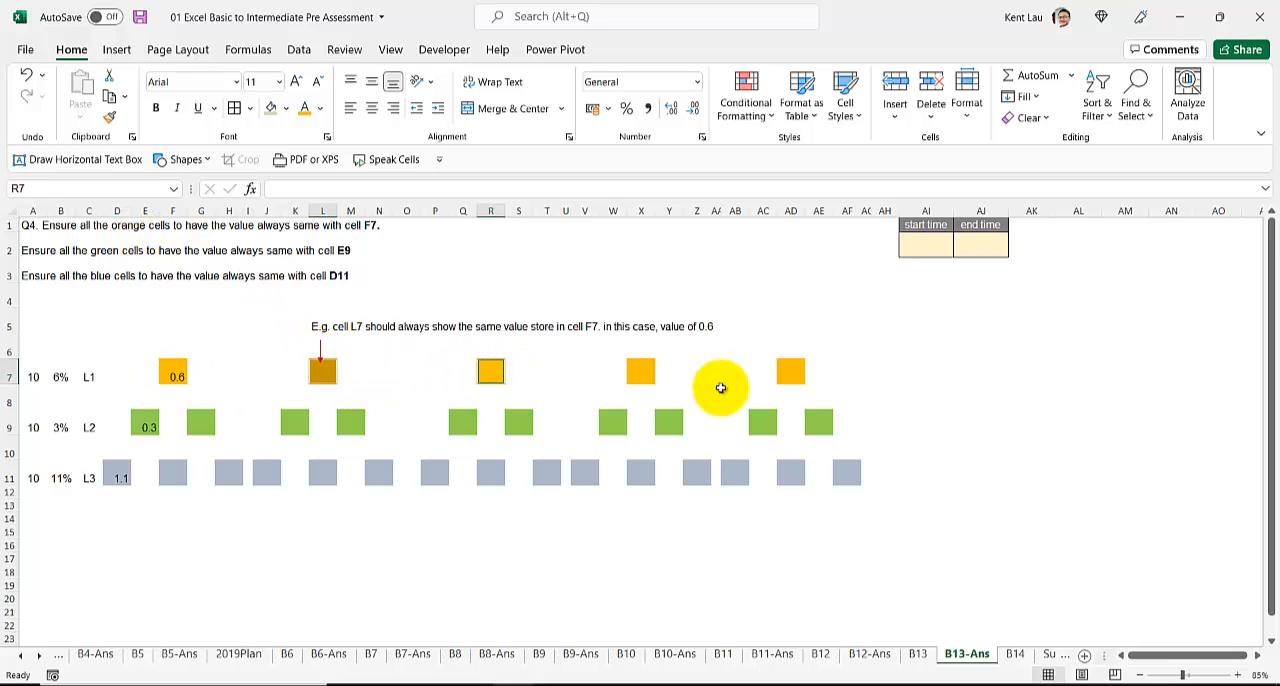
click(323, 372)
ctrl+click(491, 371)
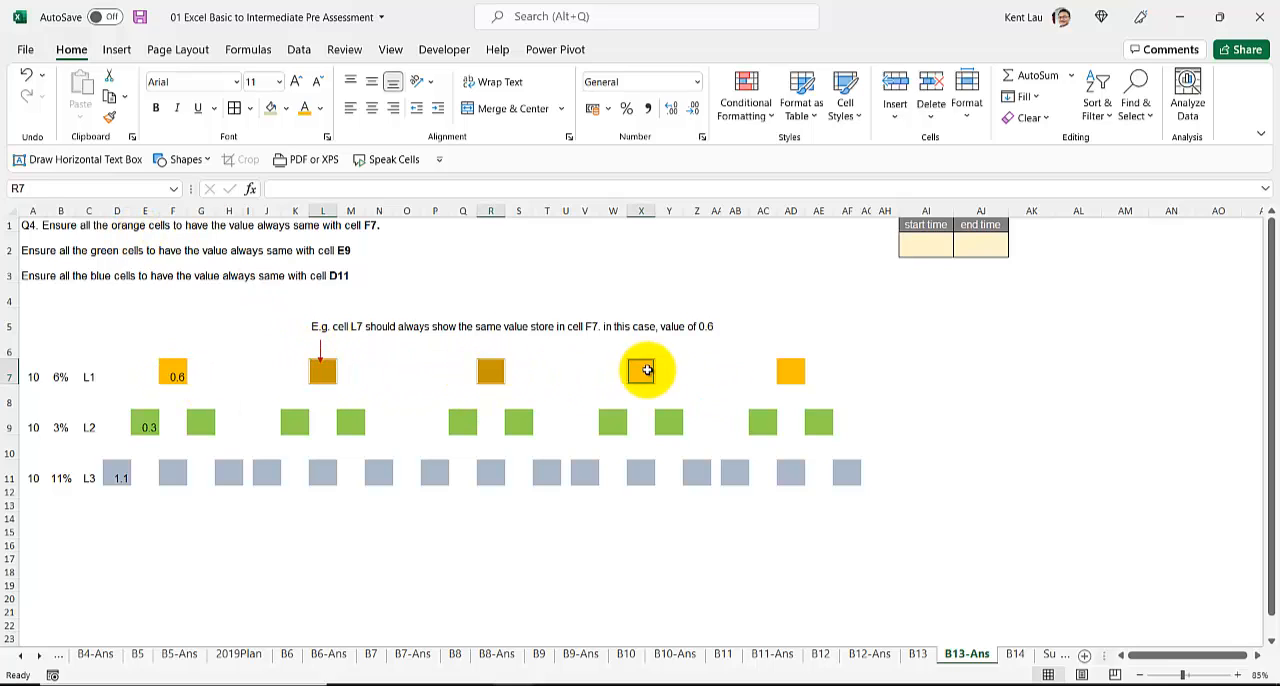
ctrl+click(641, 370)
ctrl+click(795, 373)
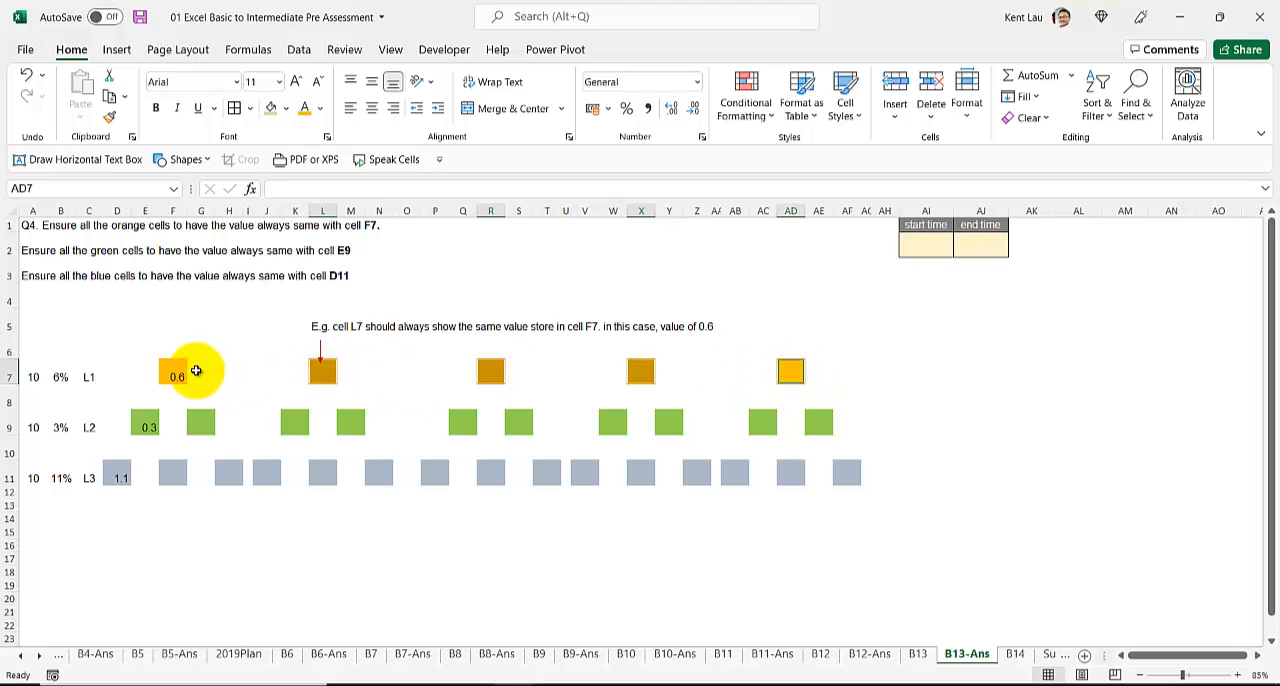
text(=)
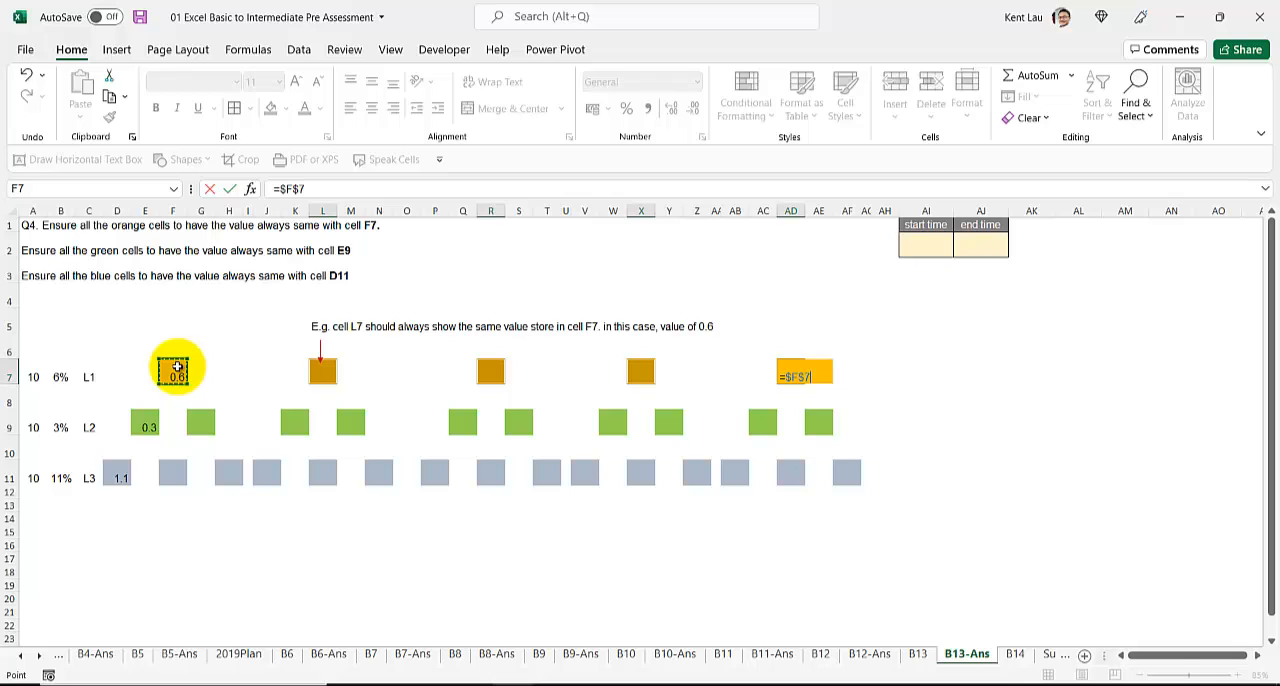
key(ctrl+Return)
Step: Link all the other green cells in row 9, from G9 to AE9, to E9 by entering =$E$9 in them together
click(201, 423)
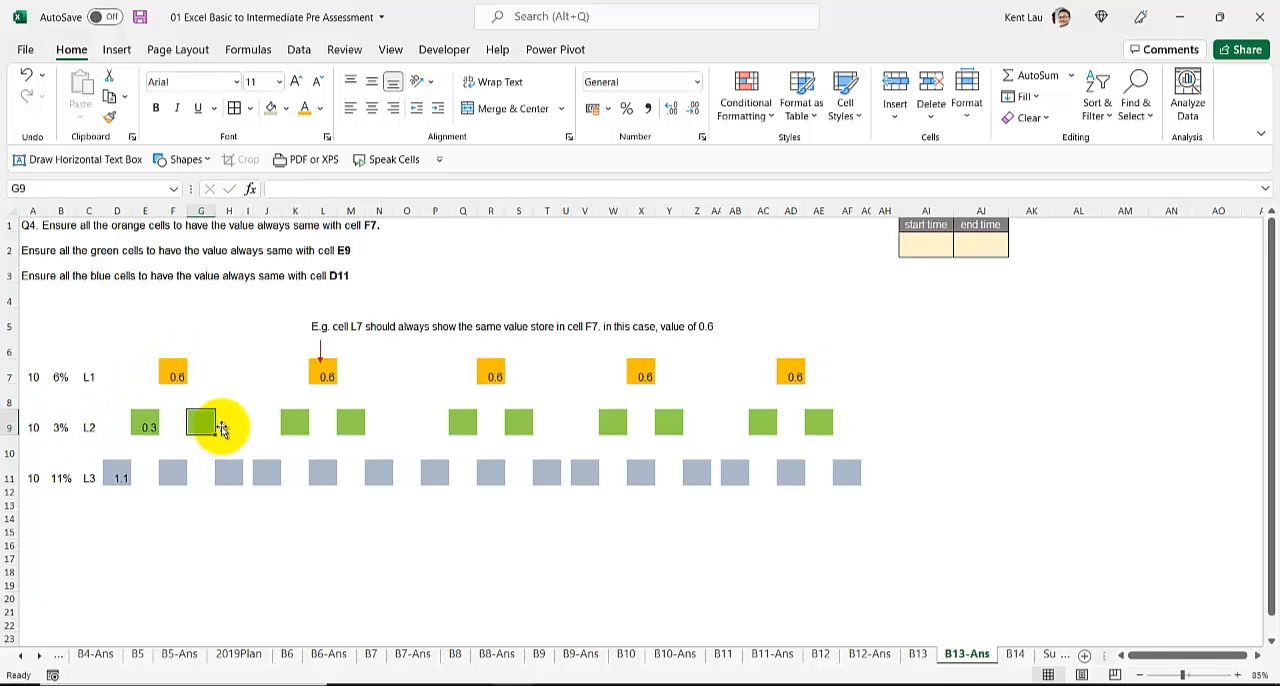
ctrl+click(293, 424)
ctrl+click(352, 425)
ctrl+click(462, 423)
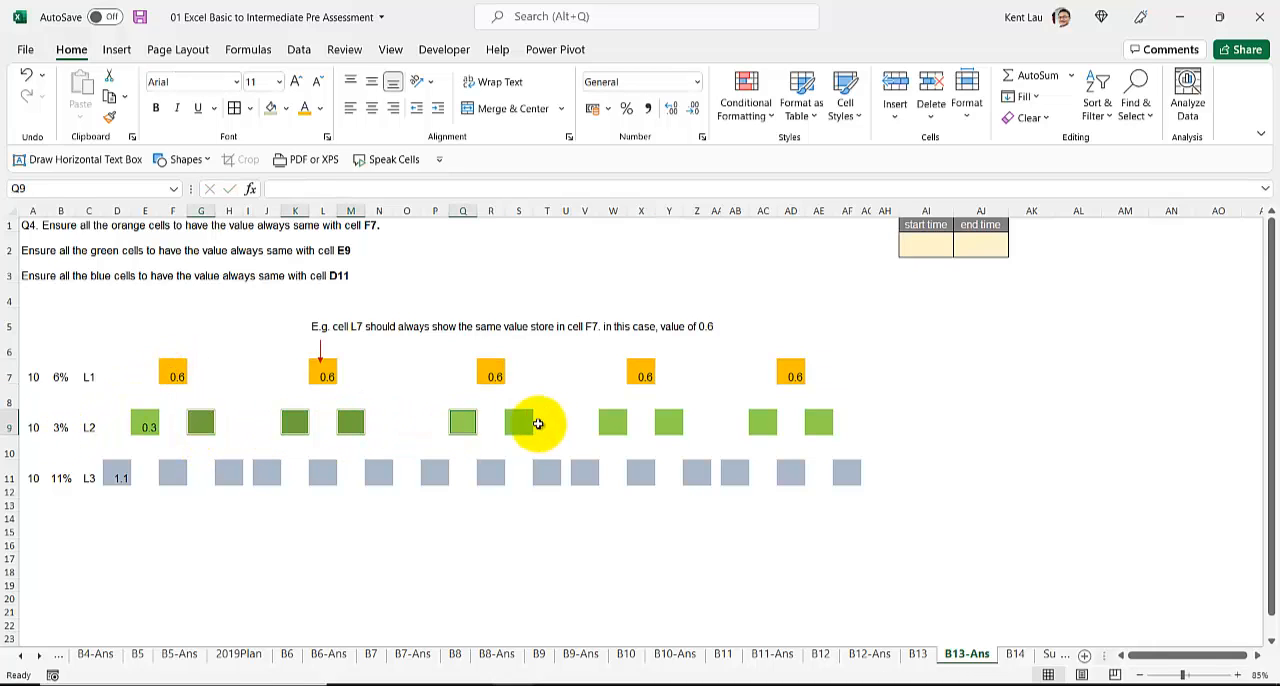
ctrl+click(612, 422)
ctrl+click(668, 422)
ctrl+click(762, 422)
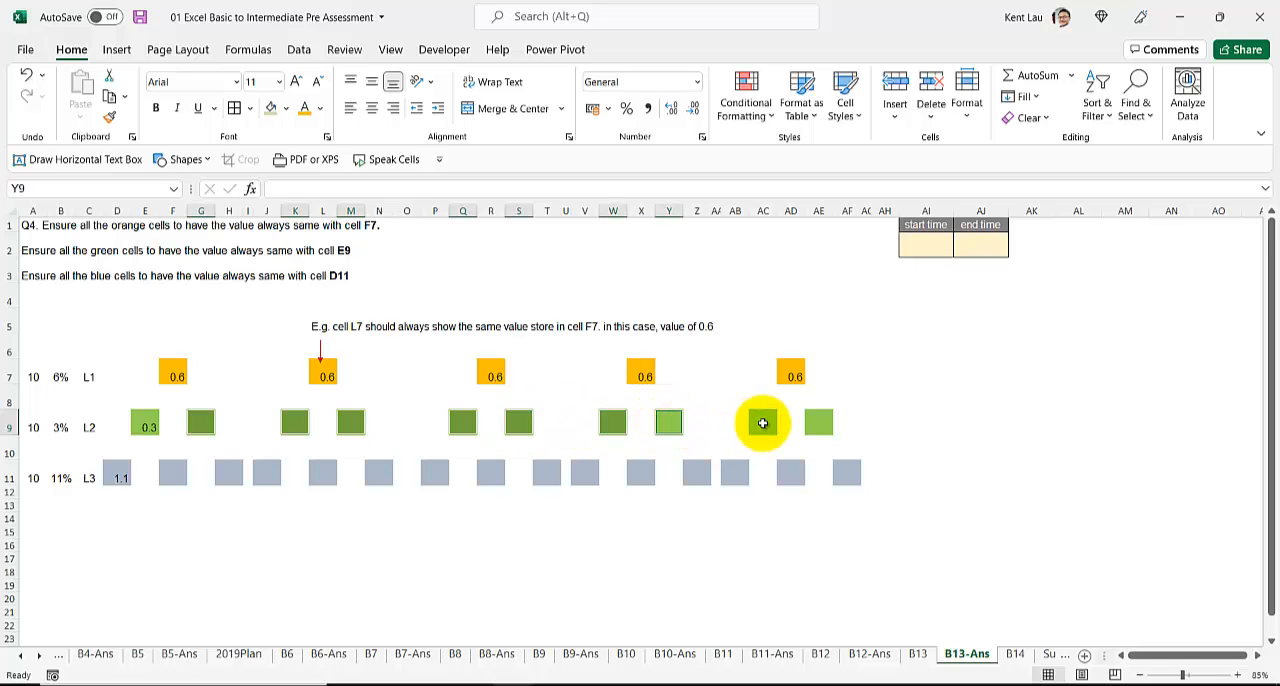
text(=)
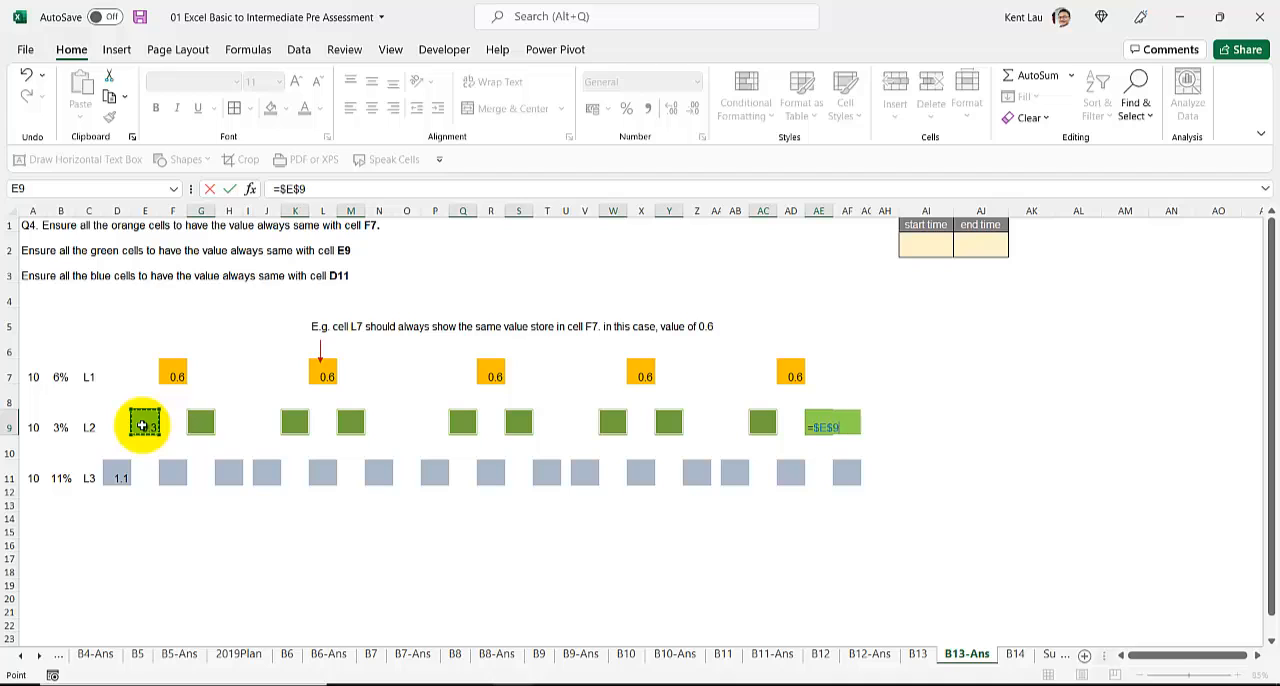
key(ctrl+Return)
Step: Link all the other blue cells in row 11, from F11 to AF11, to D11 by entering =$D$11 in them together
click(173, 473)
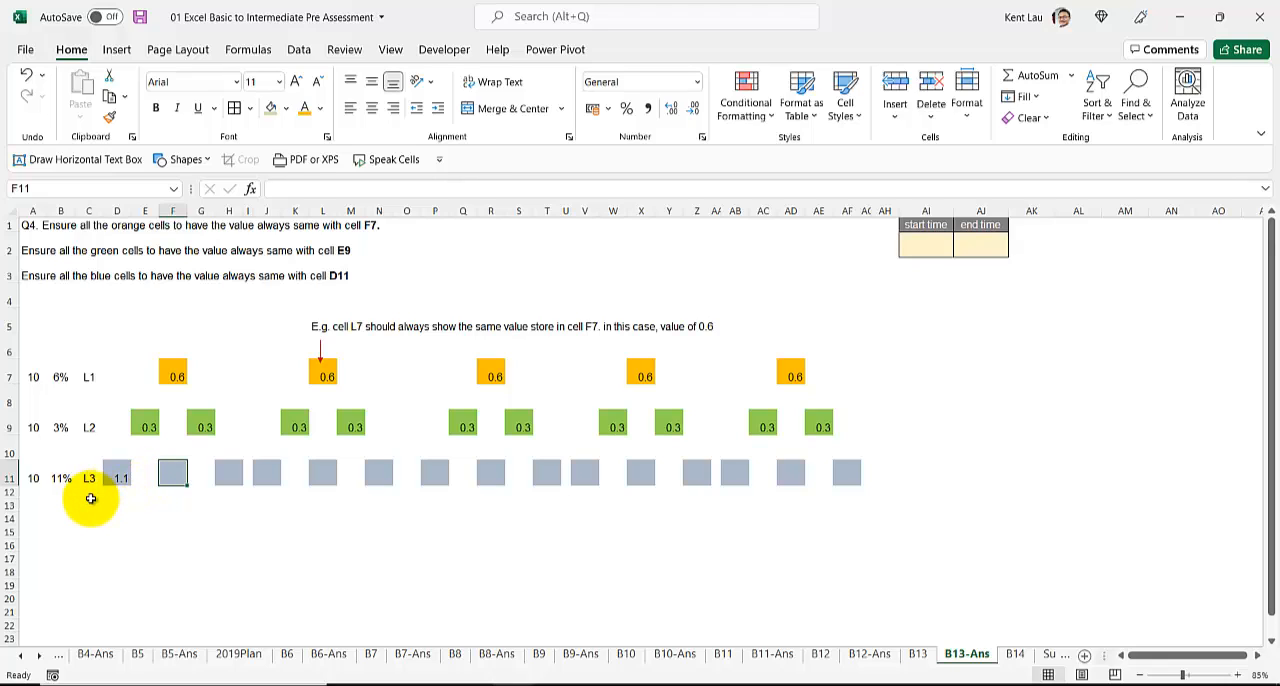
ctrl+click(267, 473)
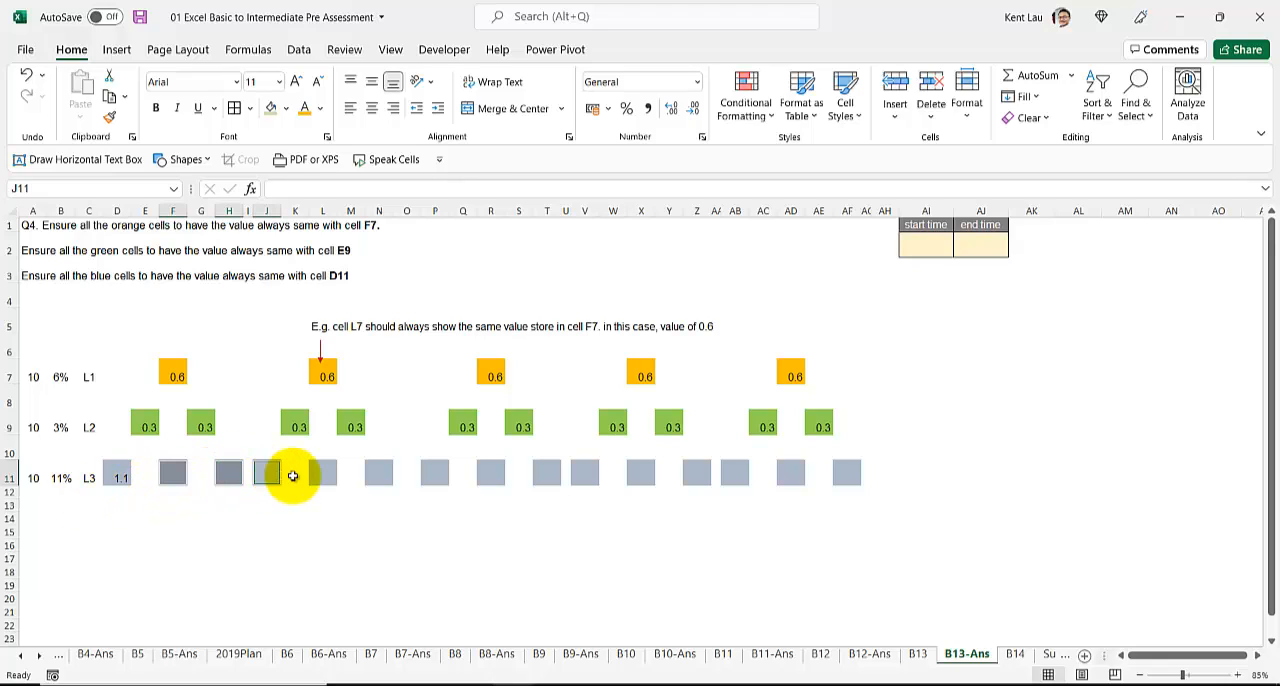
ctrl+click(323, 473)
ctrl+click(379, 473)
ctrl+click(437, 473)
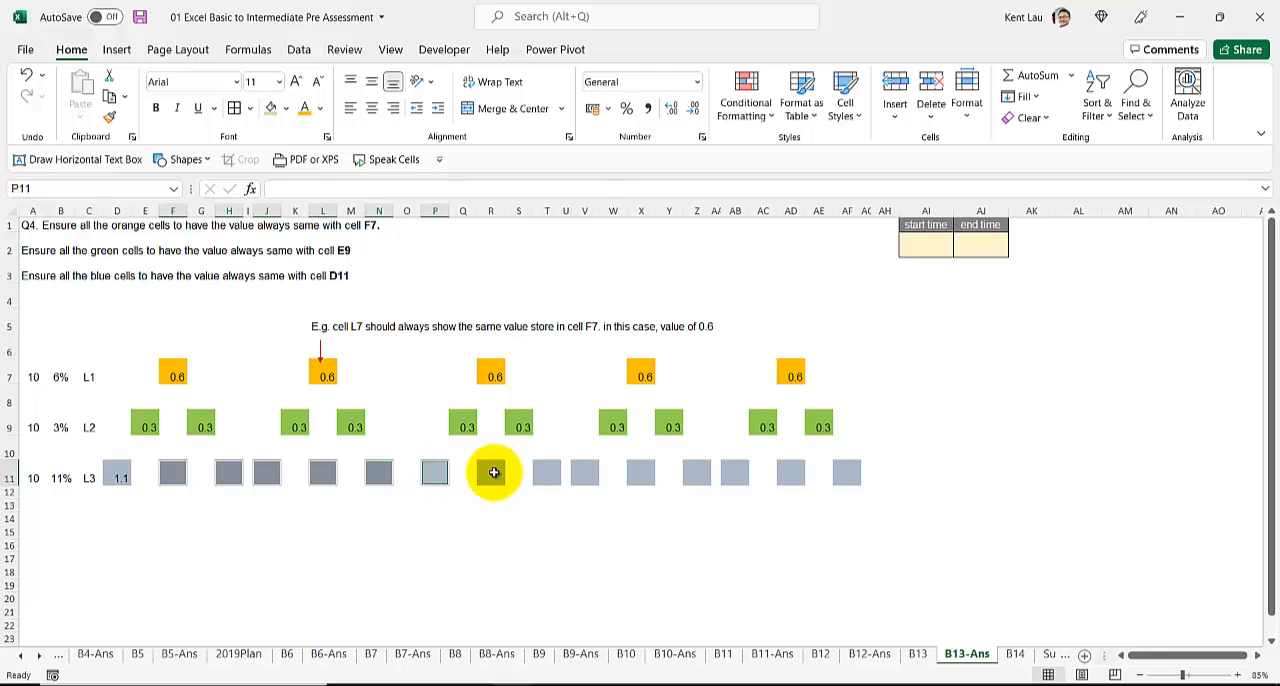
ctrl+click(491, 473)
ctrl+click(547, 473)
ctrl+click(585, 473)
ctrl+click(640, 473)
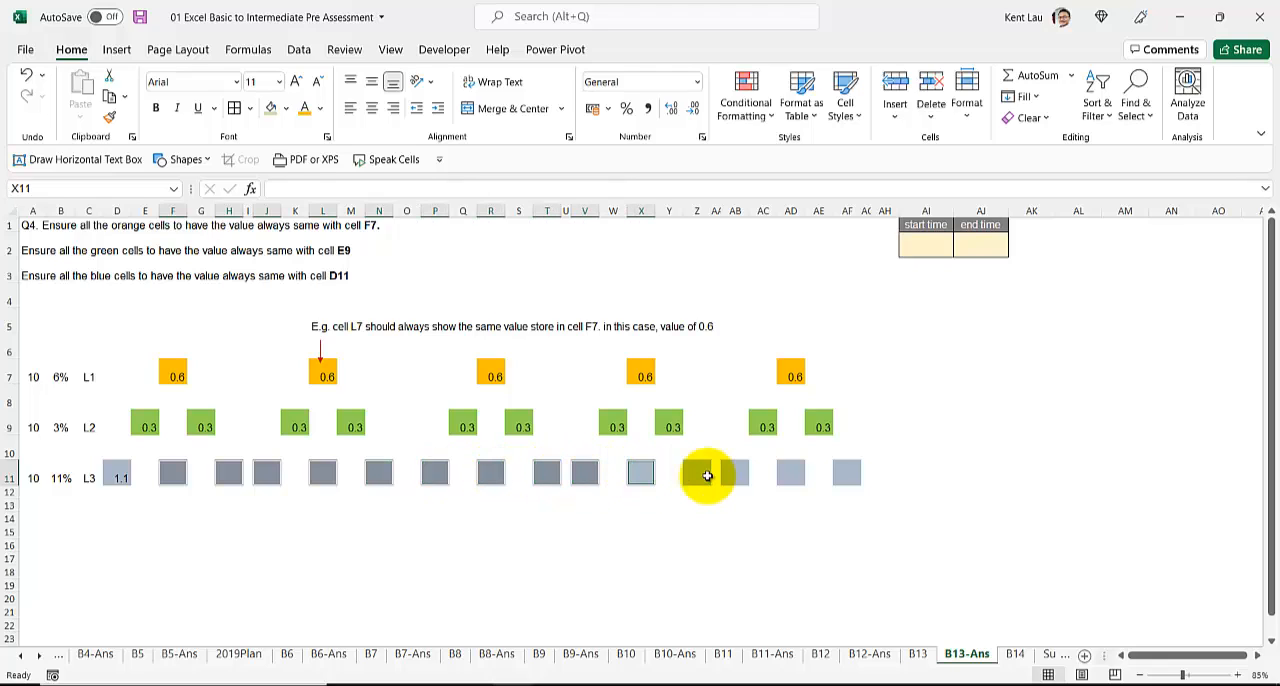
ctrl+click(697, 473)
ctrl+click(735, 473)
ctrl+click(790, 473)
ctrl+click(847, 473)
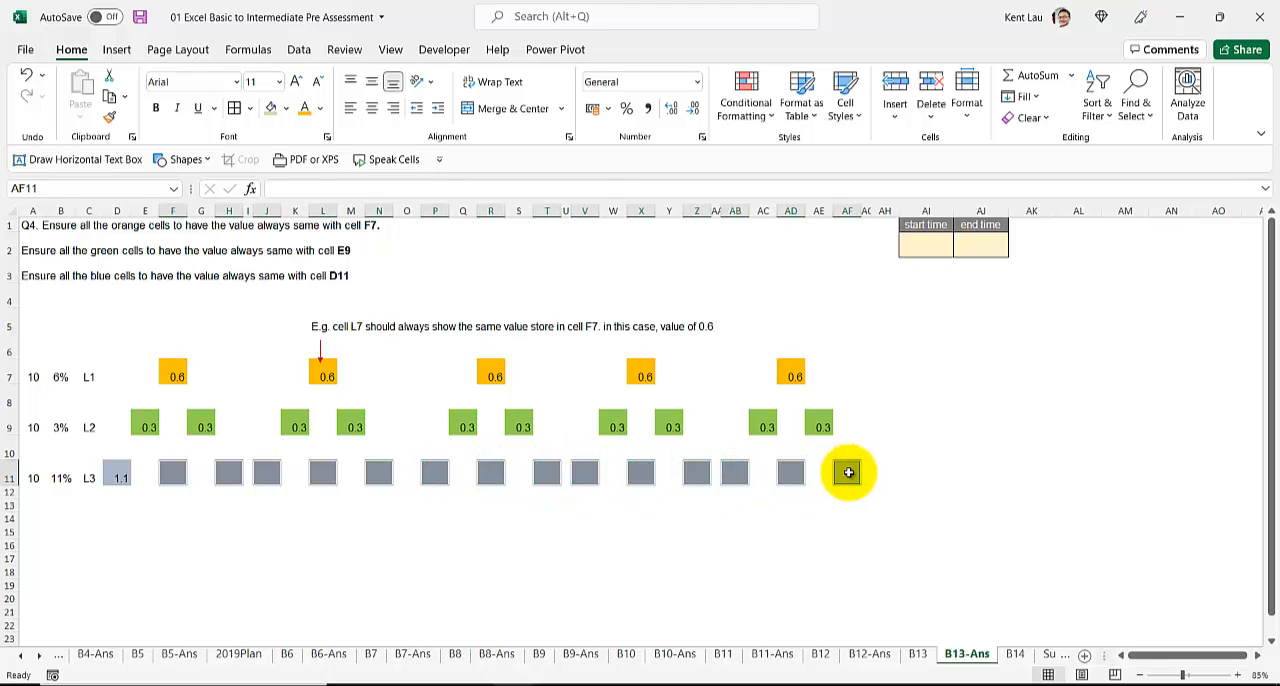
text(=)
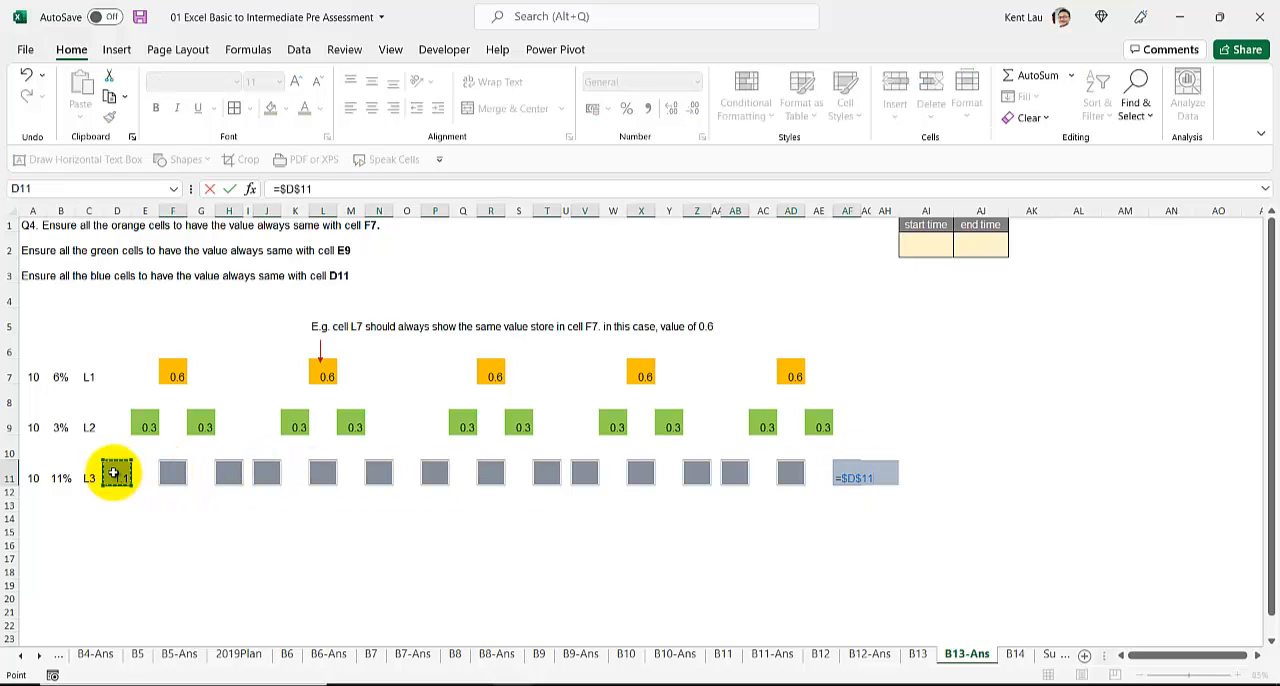
key(ctrl+Return)
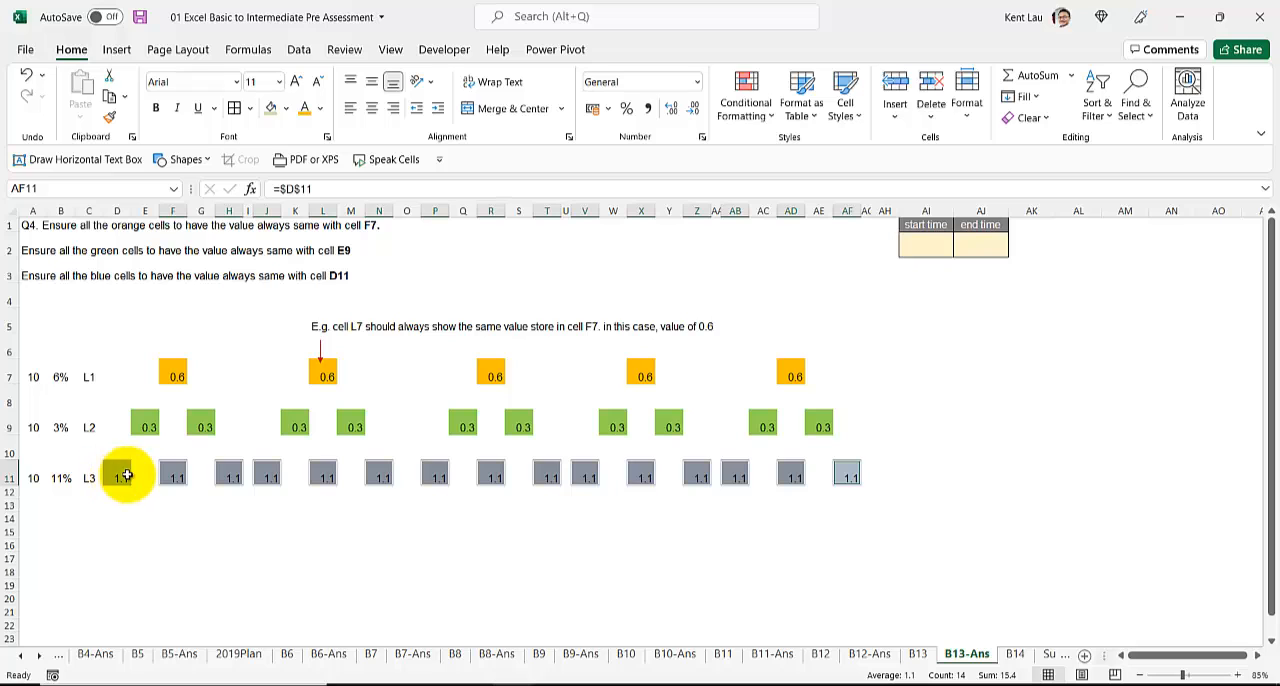
Step: Duplicate the B14 worksheet after the original and rename the copy B14-Ans
click(924, 246)
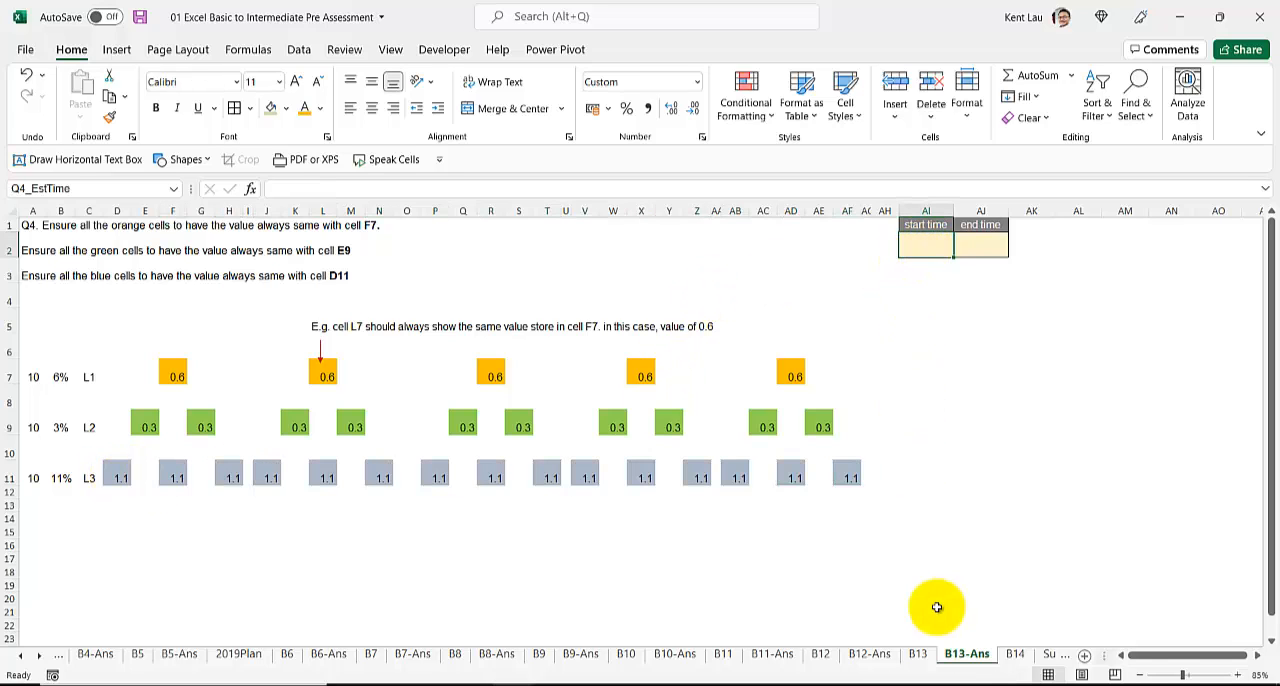
click(1013, 654)
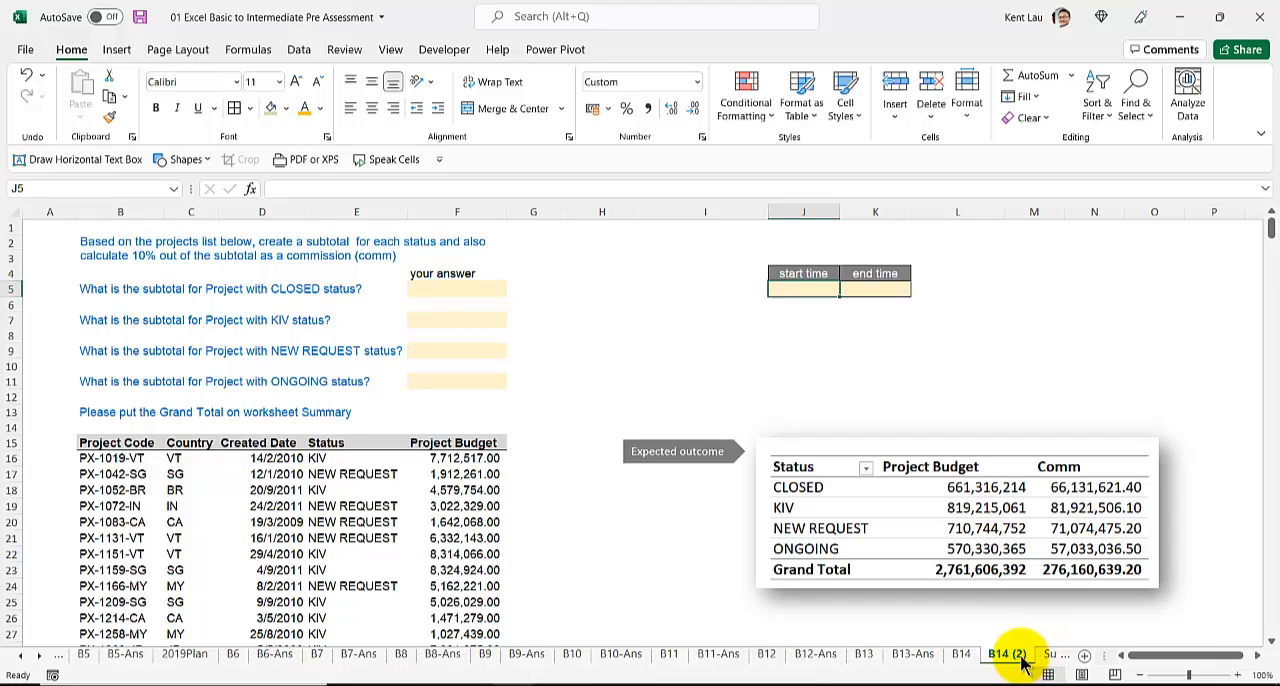
double_click(1008, 654)
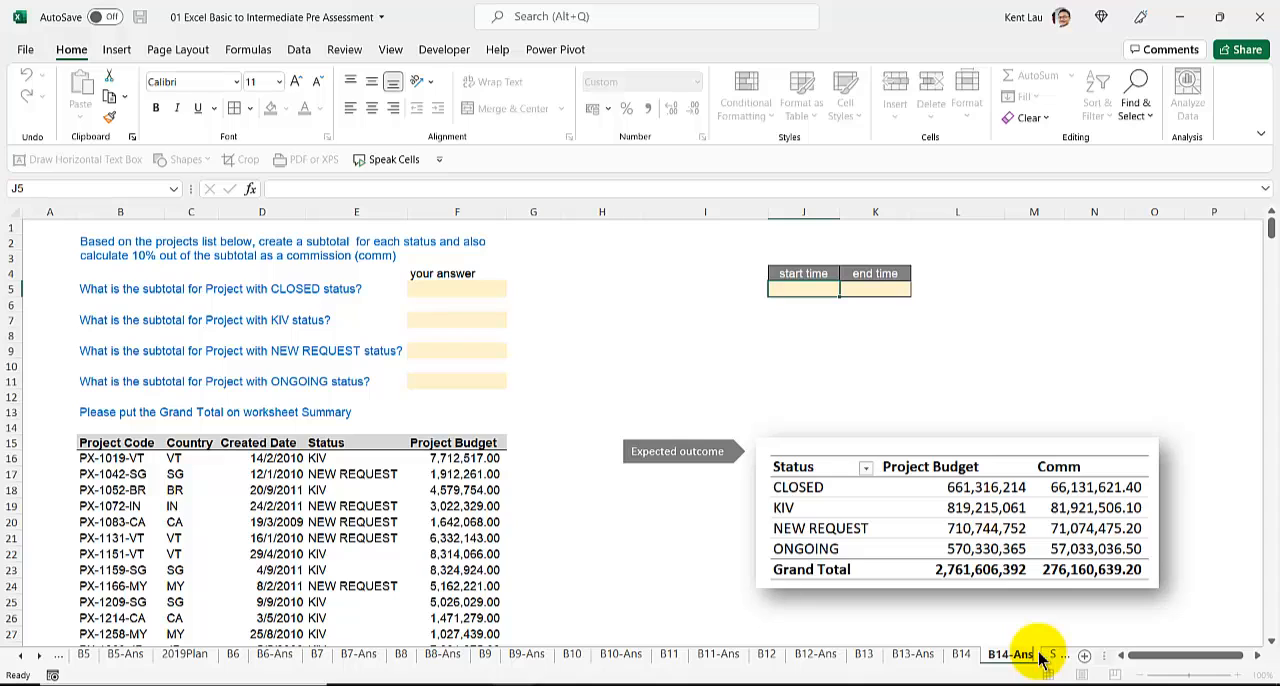
key(Return)
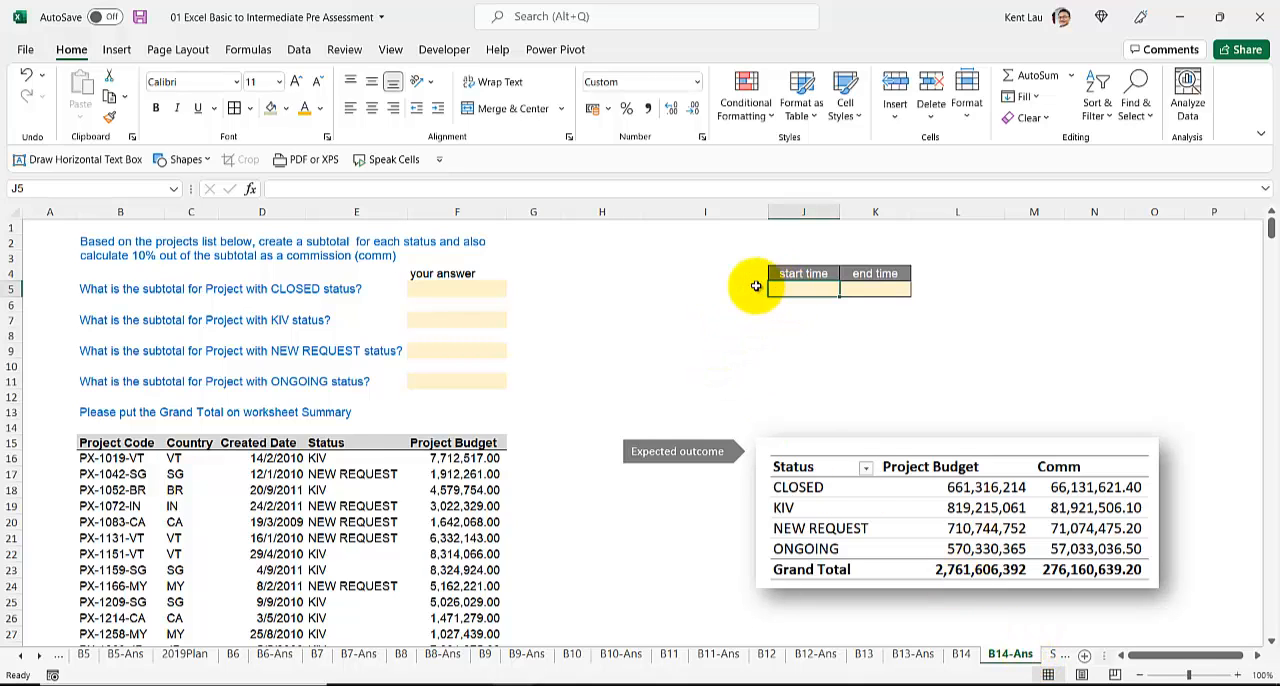
Step: Record the current time, 8:26 PM, as the start time in J5 of the B14-Ans sheet
ctrl+scroll(756, 286, down, 1)
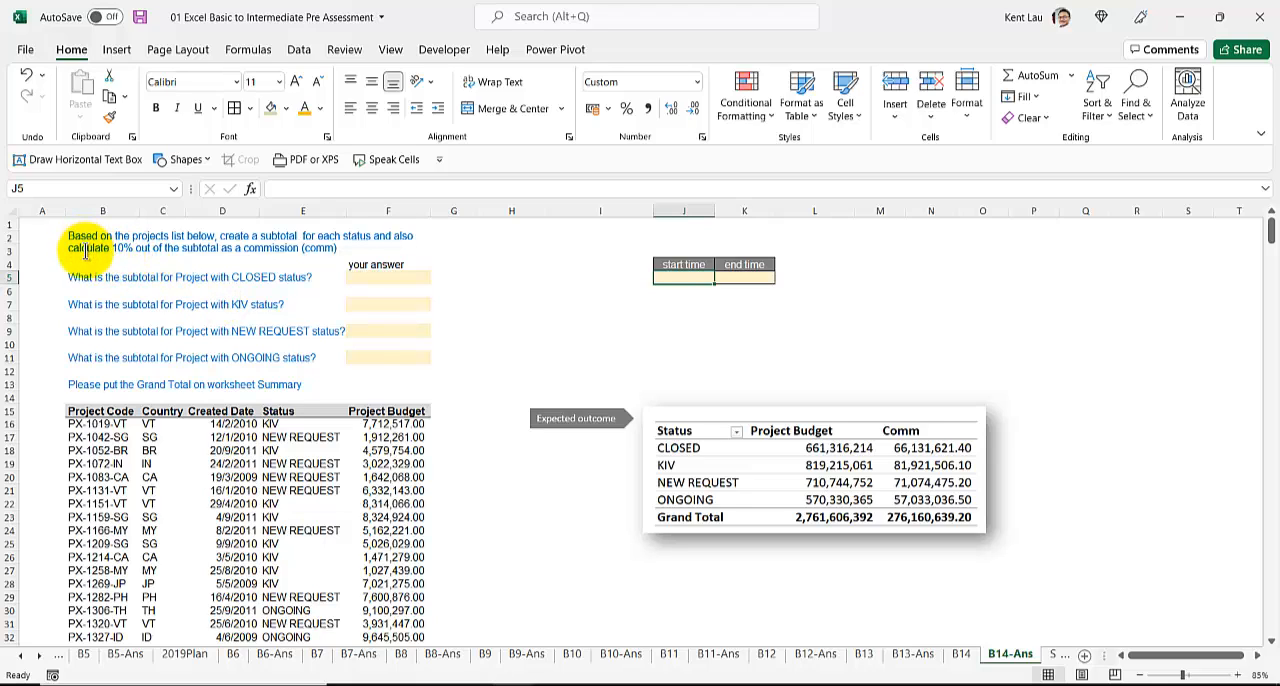
key(Return)
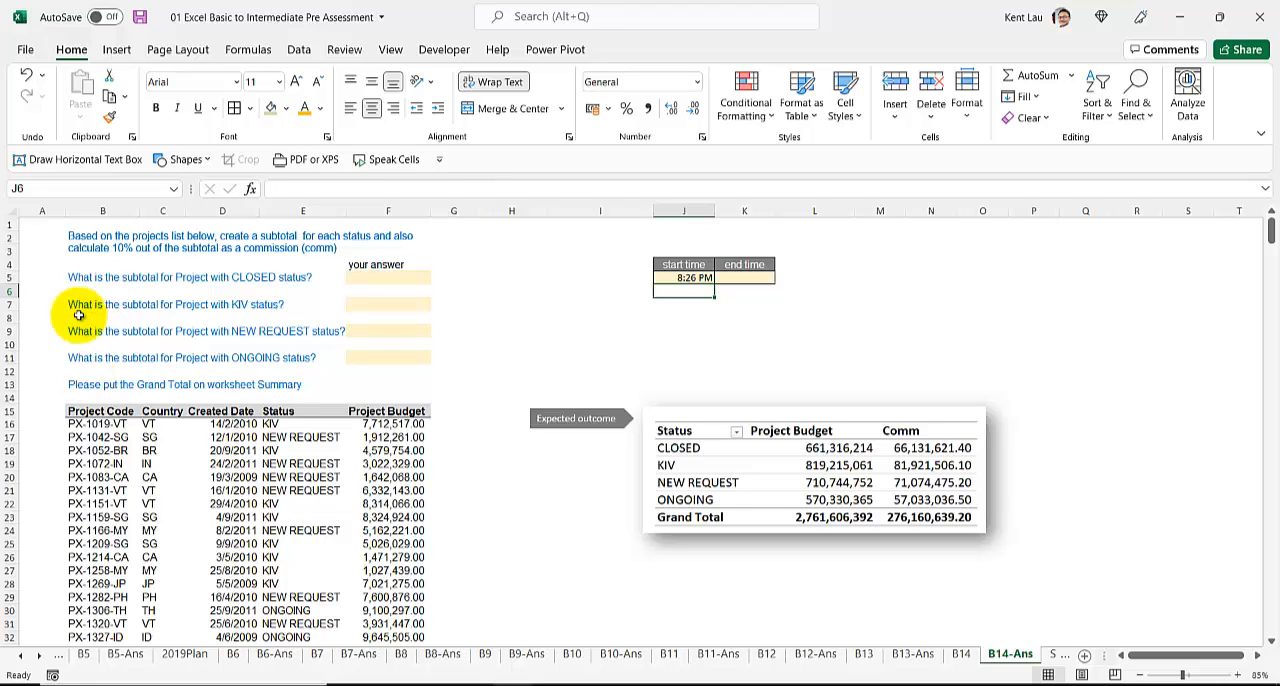
Step: Review the subtotal and commission instructions, the answer cells, the project list and the expected outcome picture
click(77, 240)
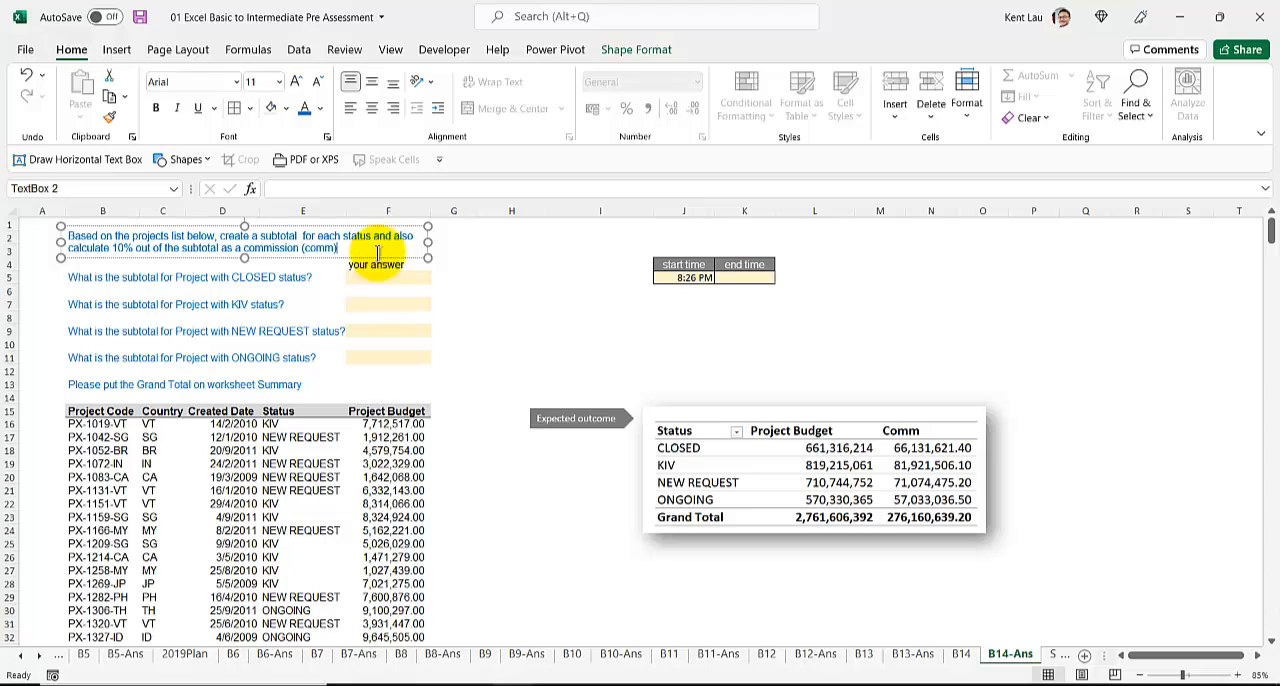
click(673, 463)
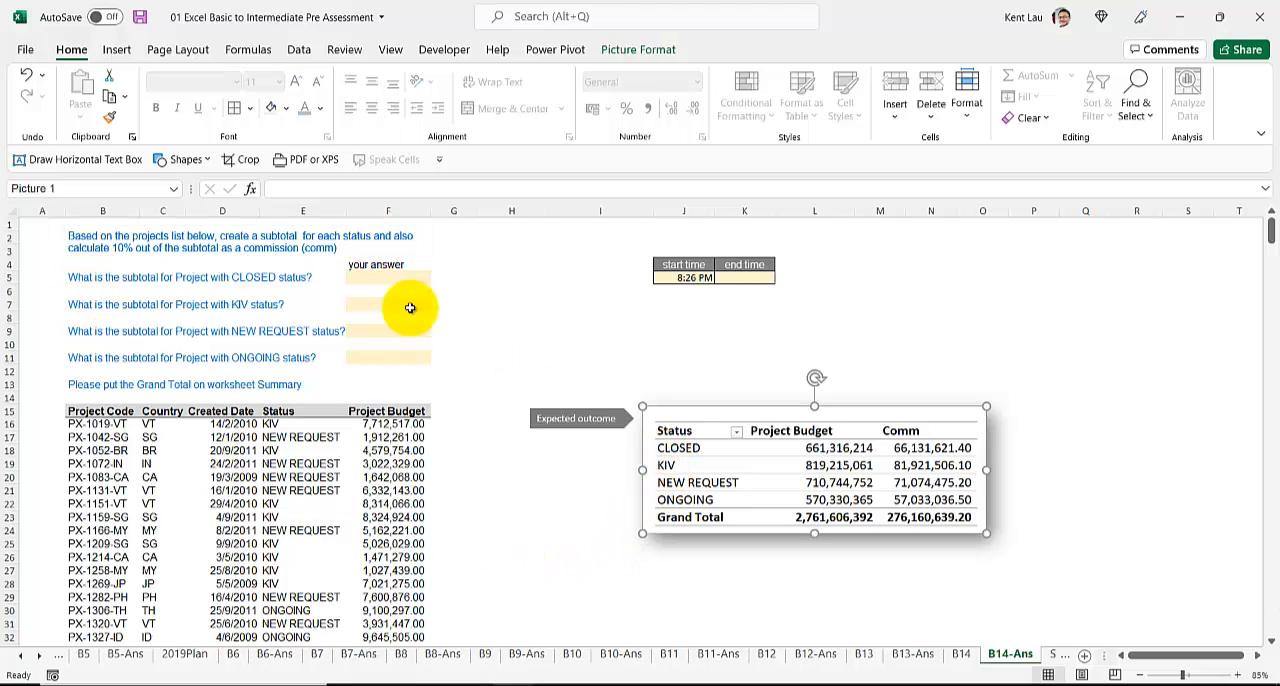
click(420, 278)
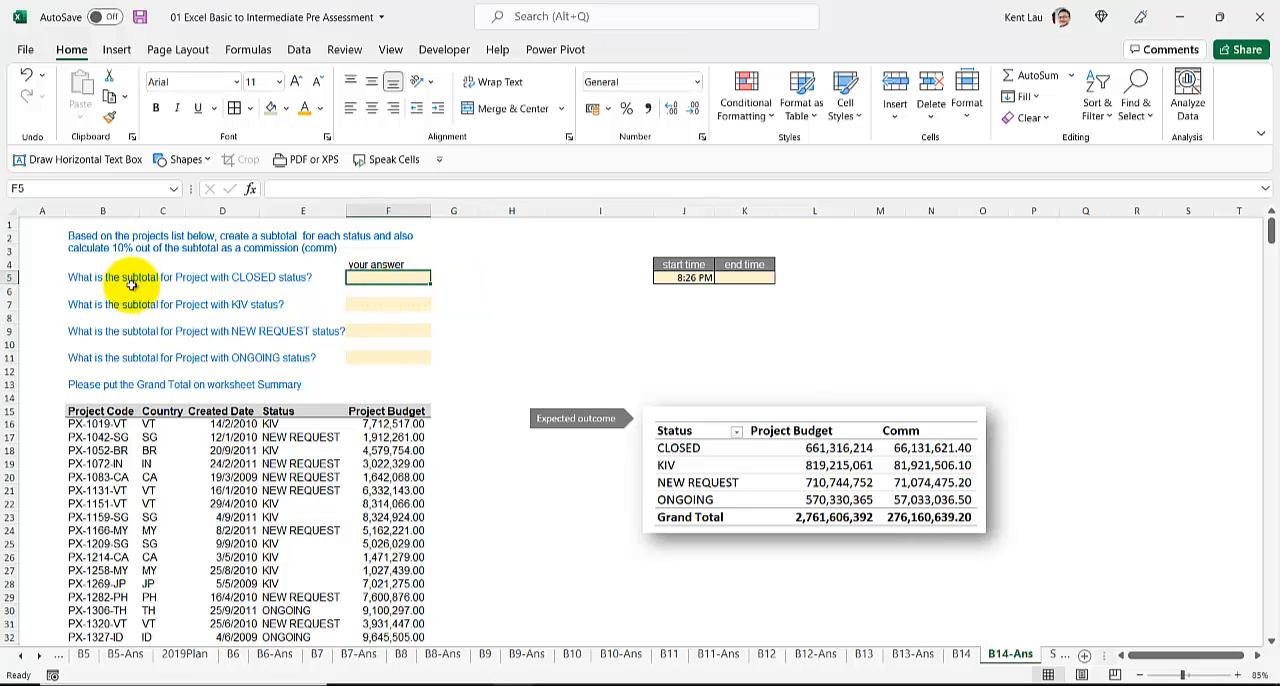
click(303, 477)
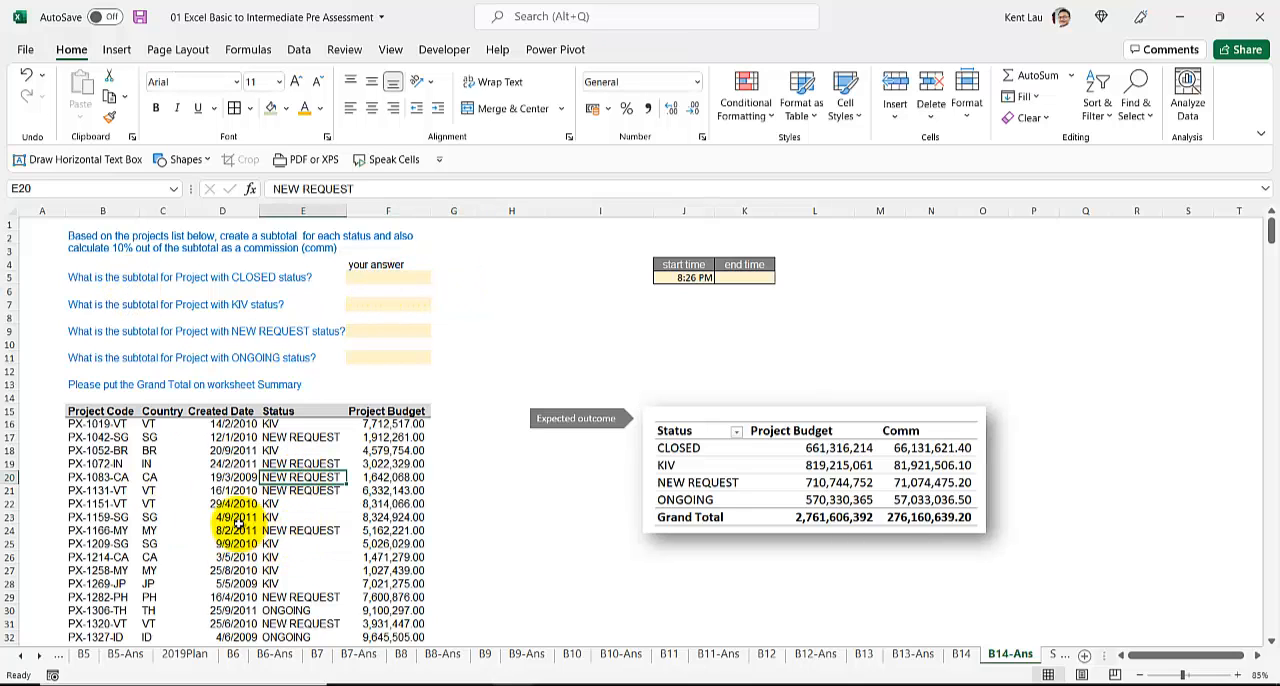
click(240, 464)
click(755, 515)
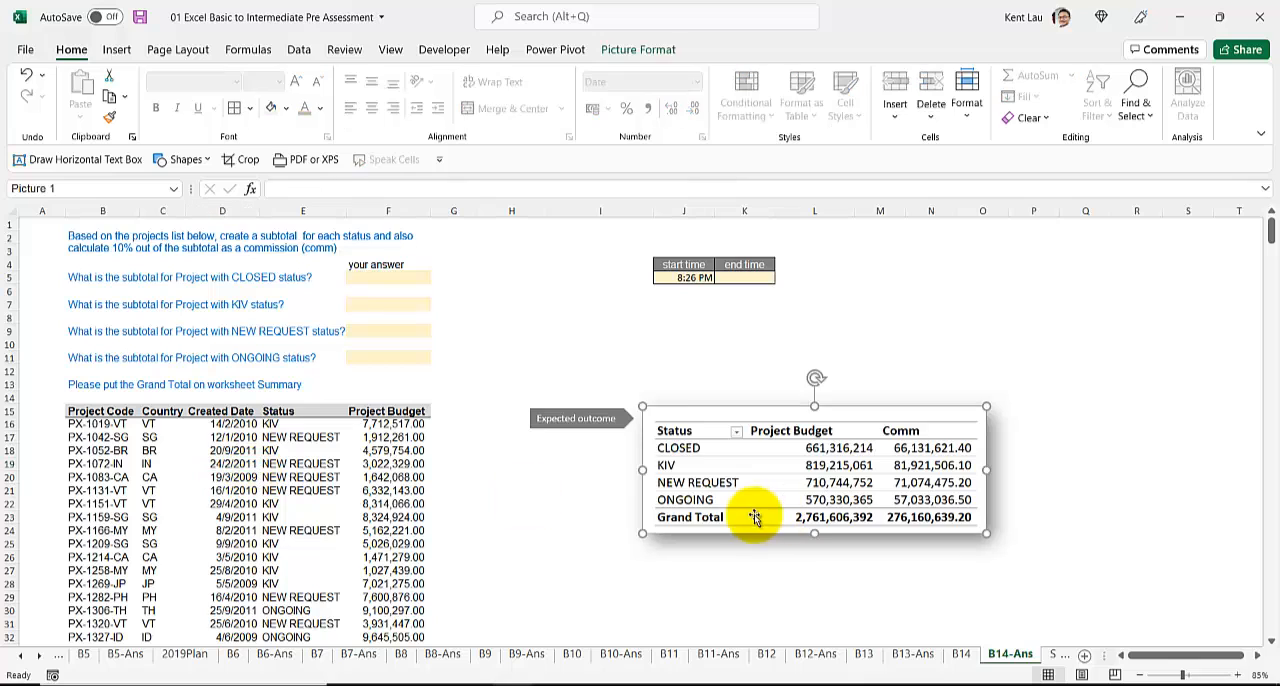
Step: Create a PivotTable from the project list B15:F510, placed on the existing B14-Ans worksheet at cell I25
click(266, 436)
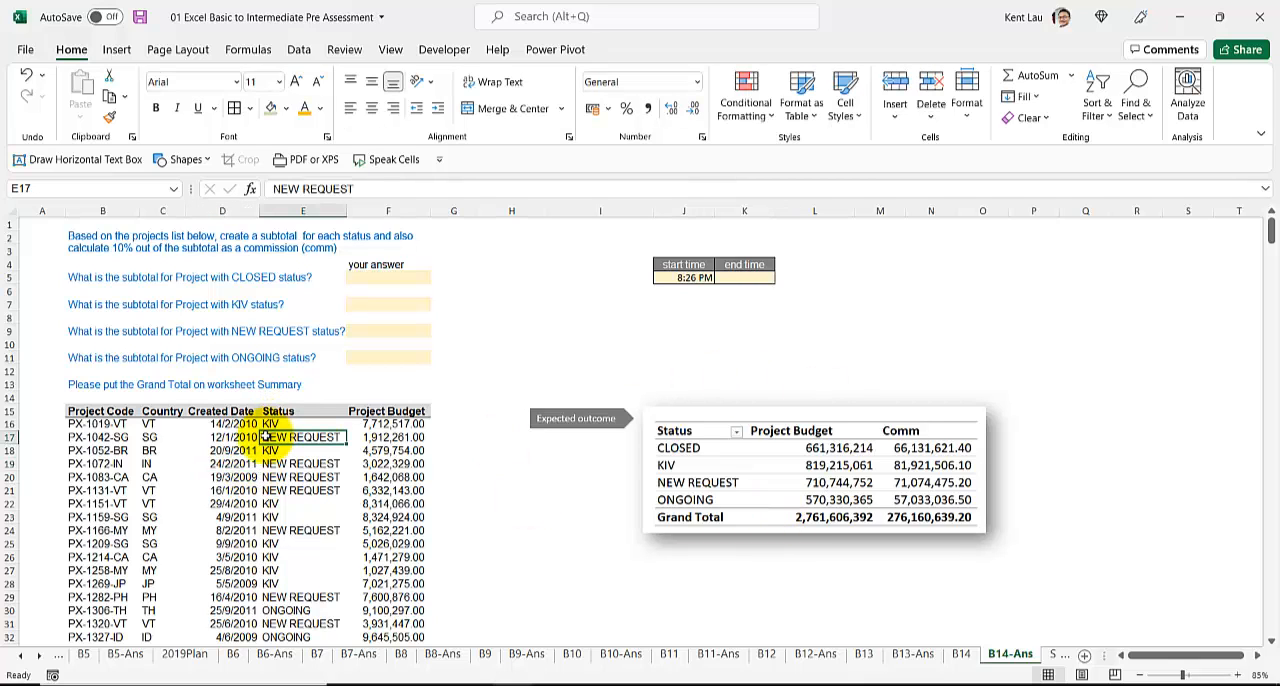
click(117, 51)
click(24, 82)
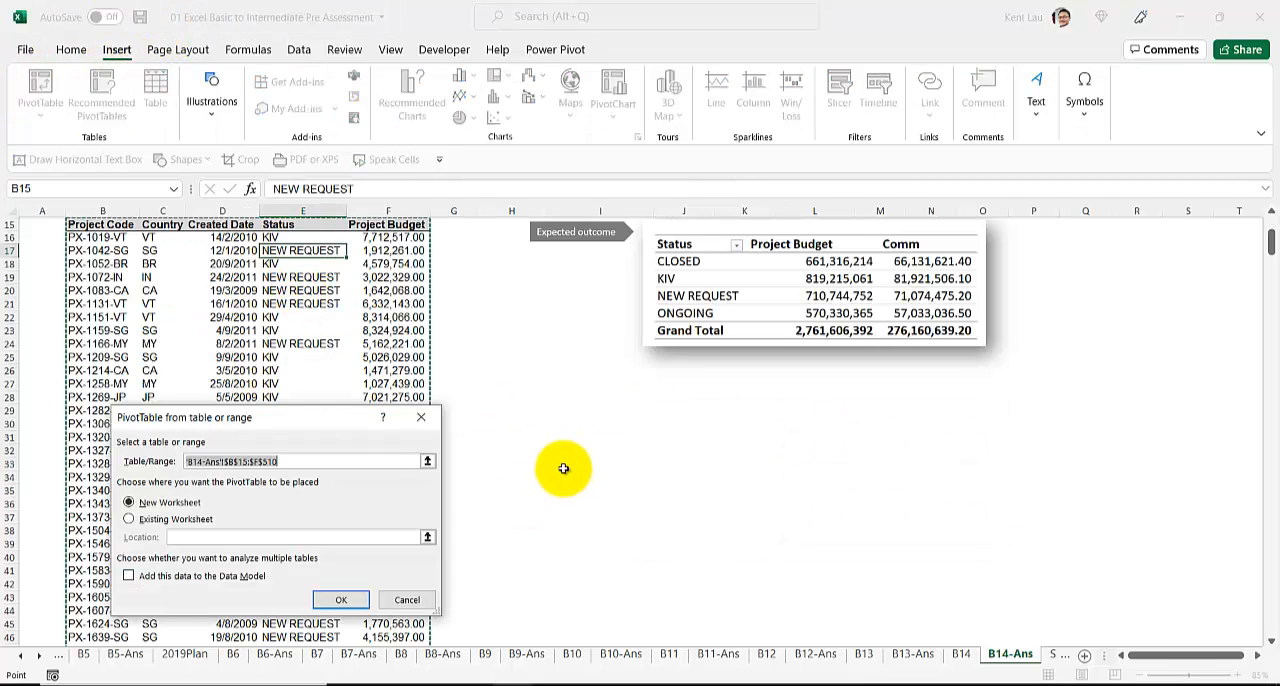
click(130, 519)
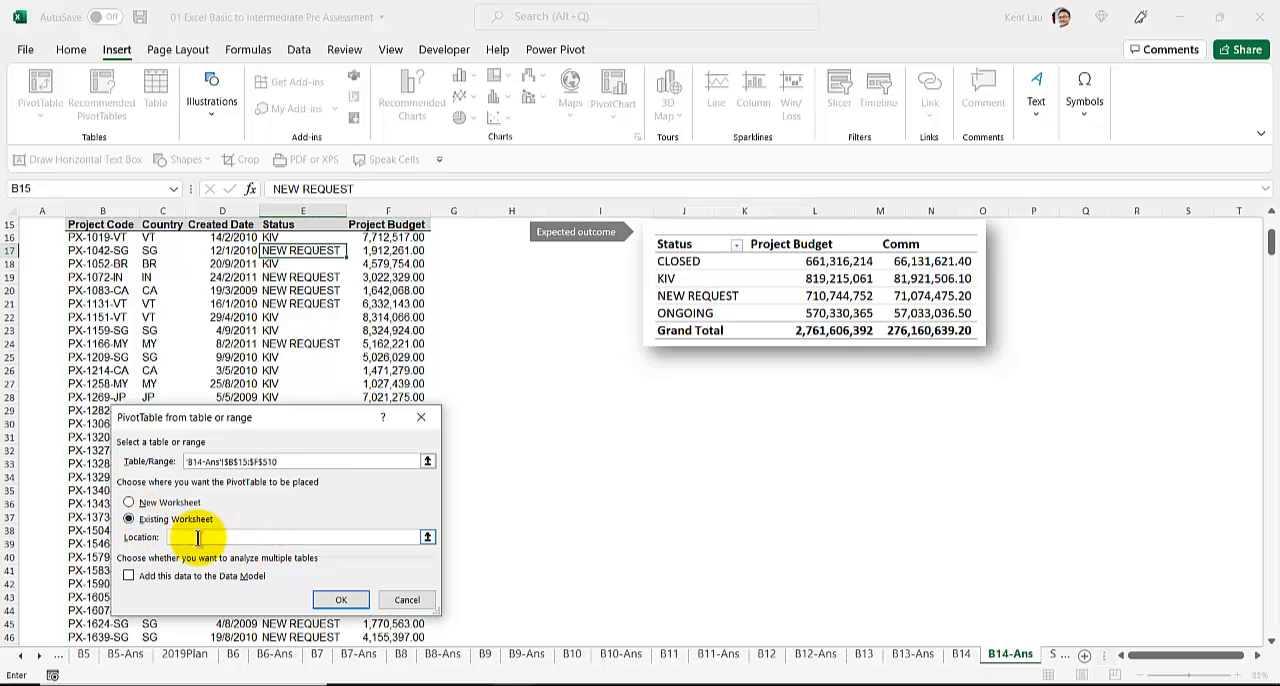
click(557, 373)
click(543, 385)
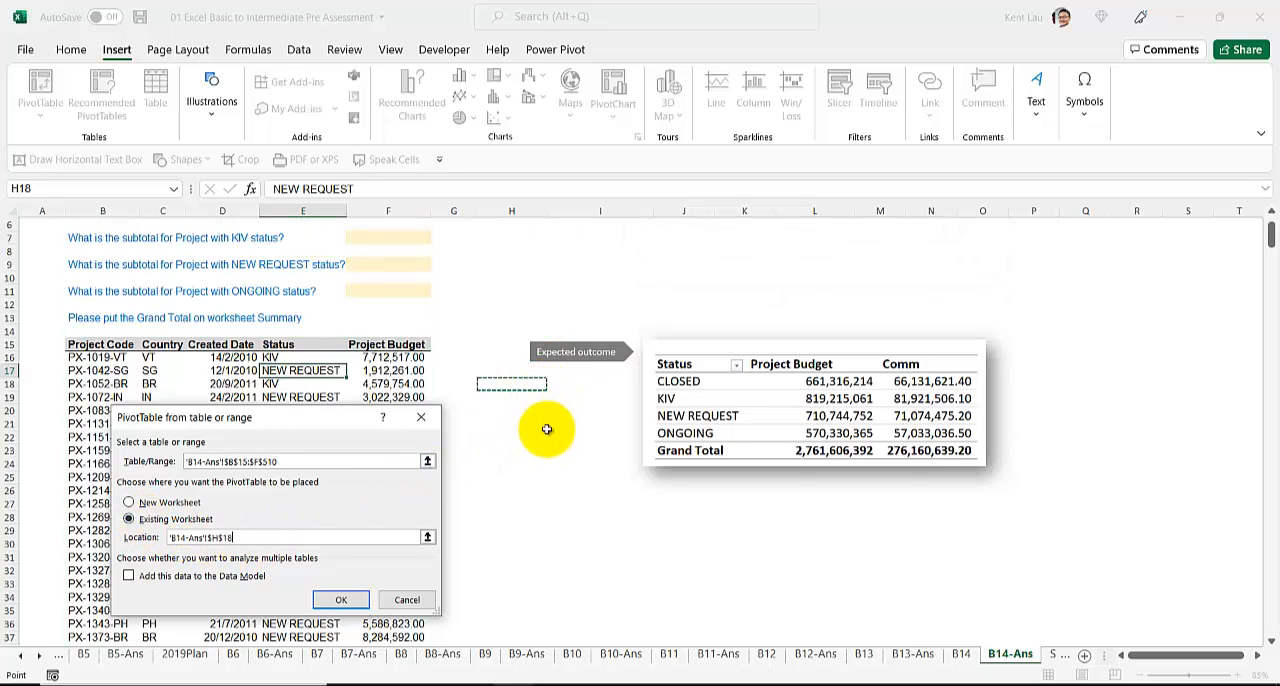
click(559, 473)
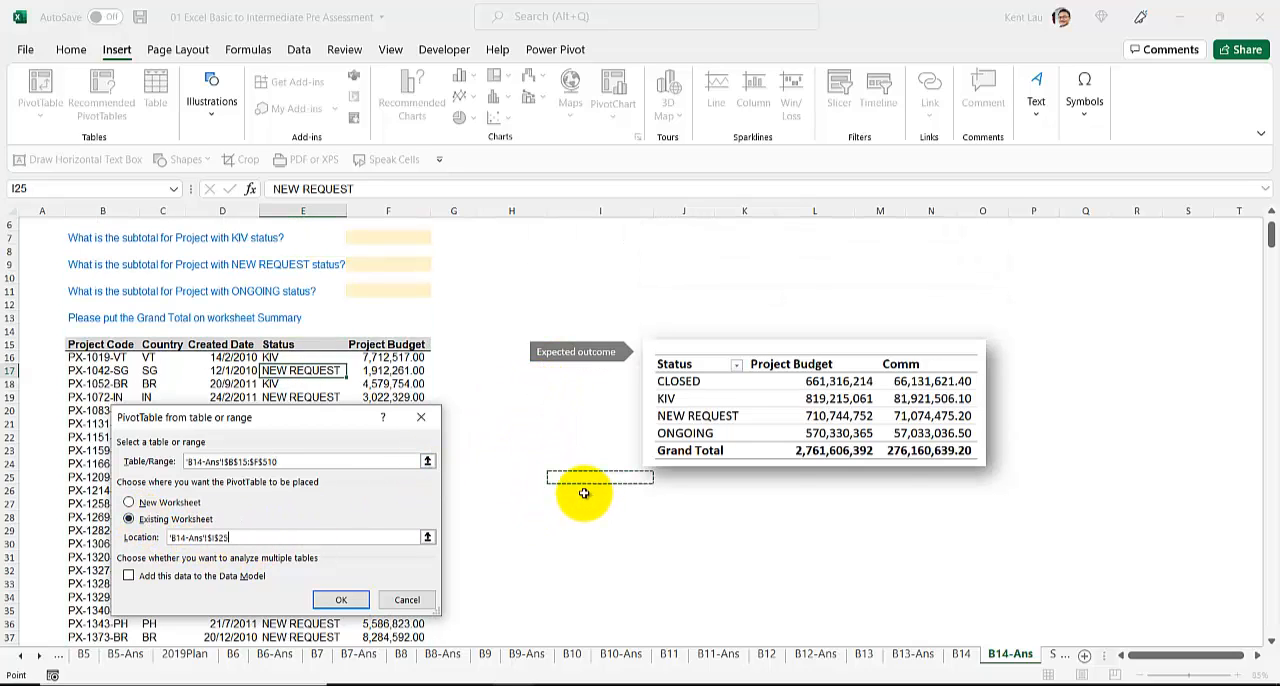
click(338, 600)
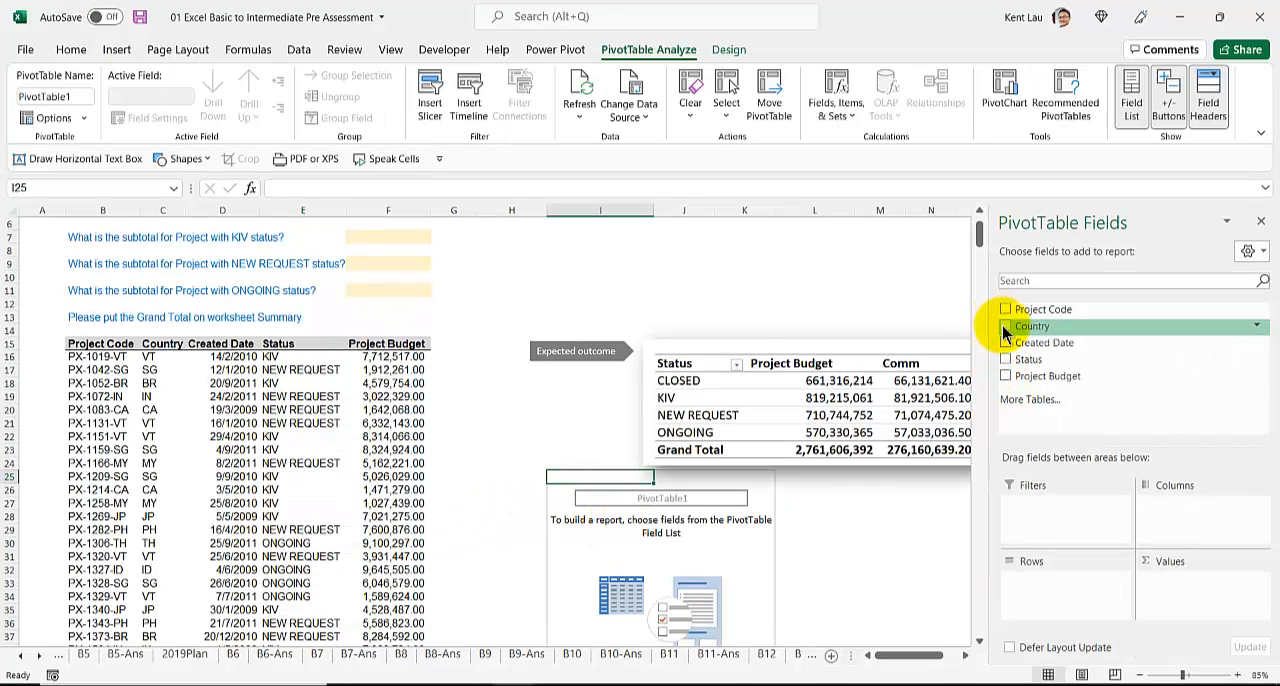
Step: Summarise Project Budget by Status in the PivotTable and format the sums as Number with 2 decimals and a thousands separator
click(1006, 359)
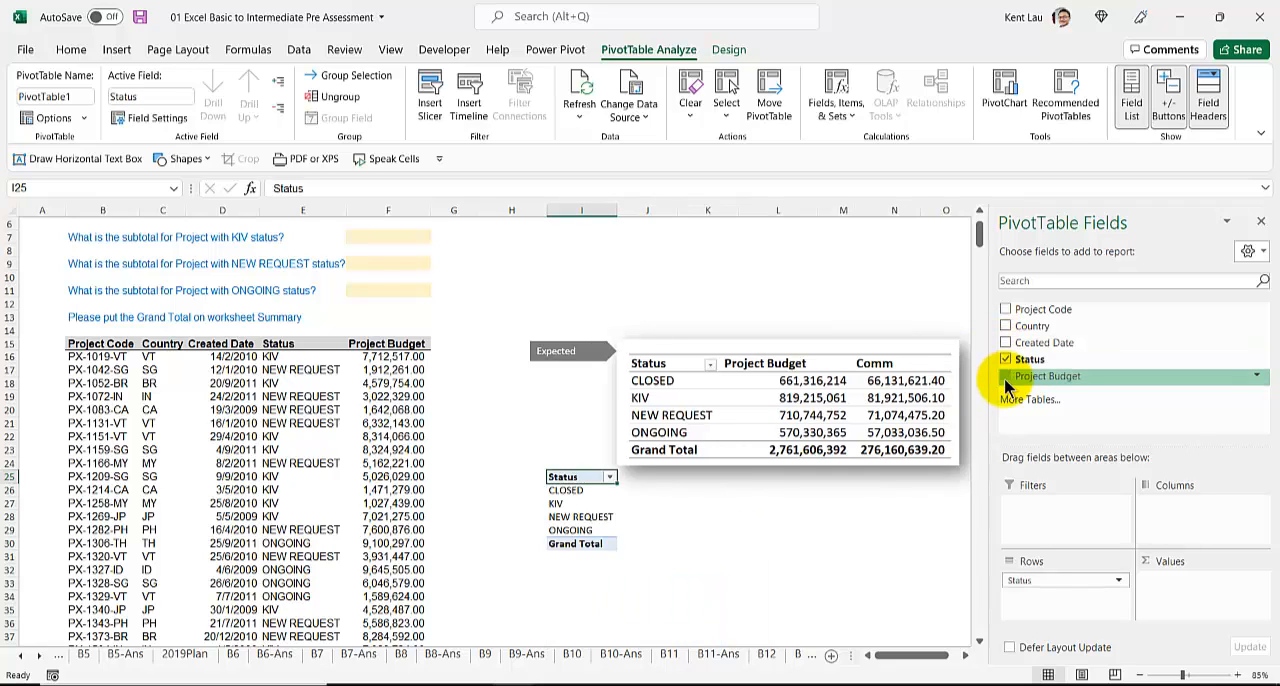
click(1005, 378)
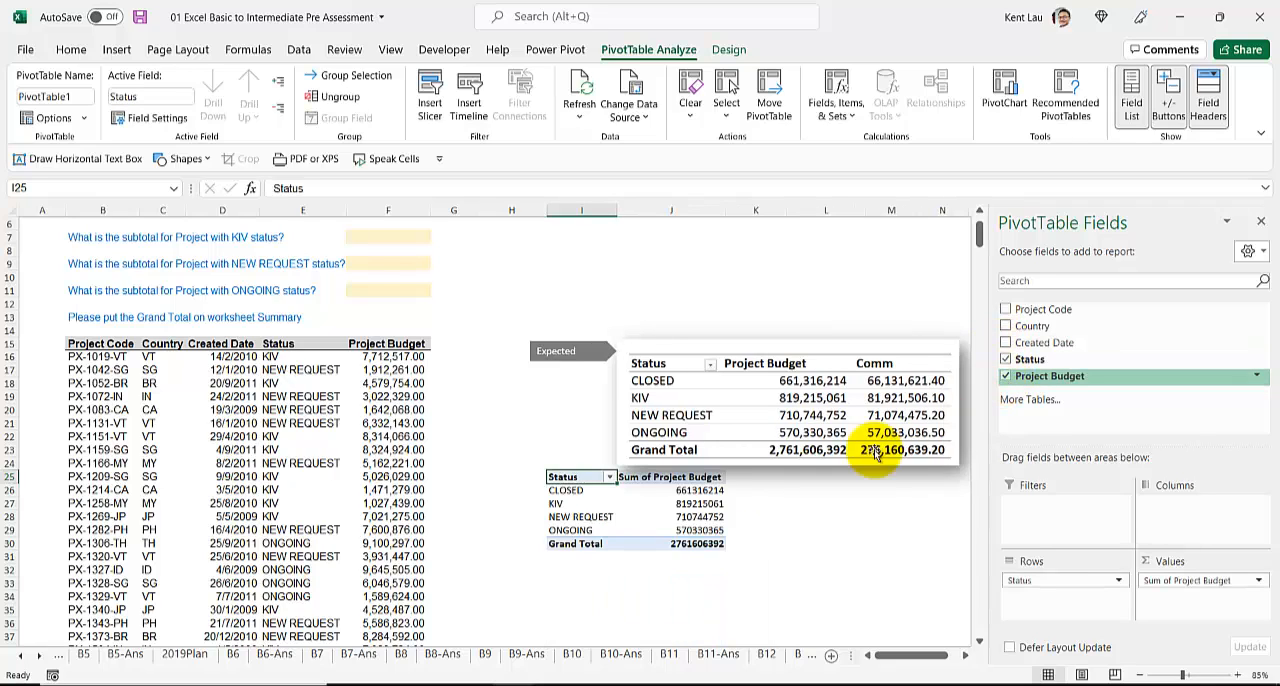
right_click(666, 505)
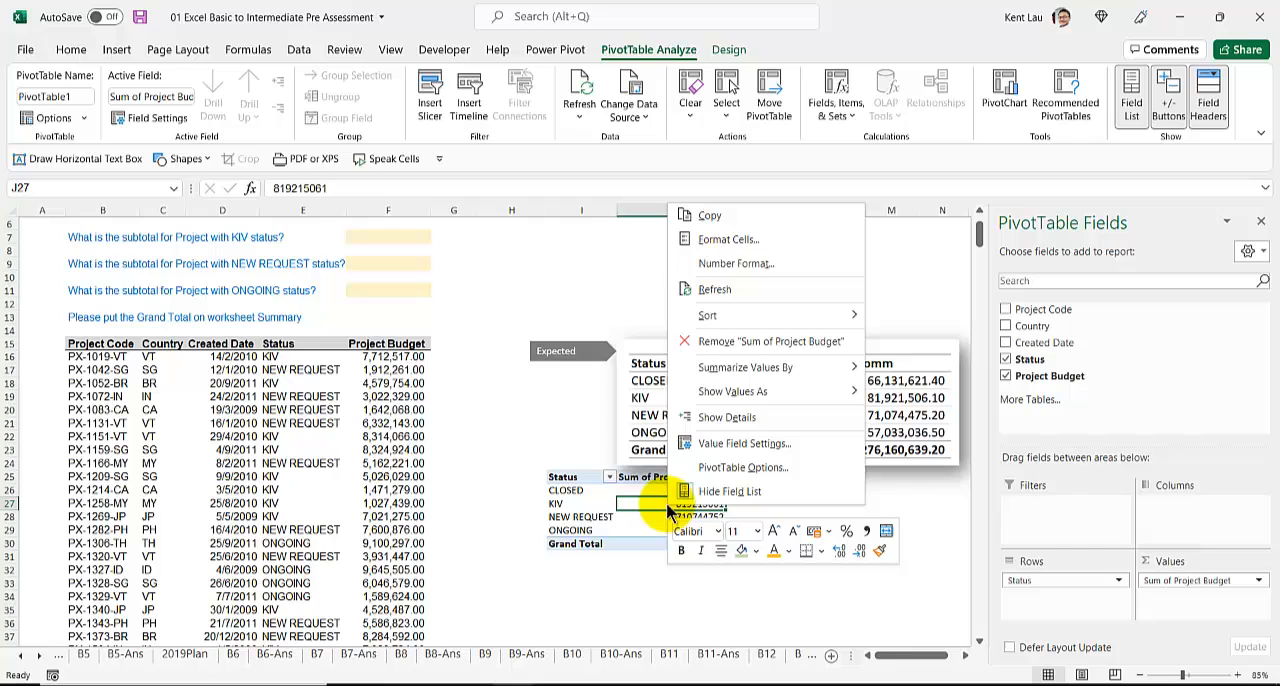
click(732, 264)
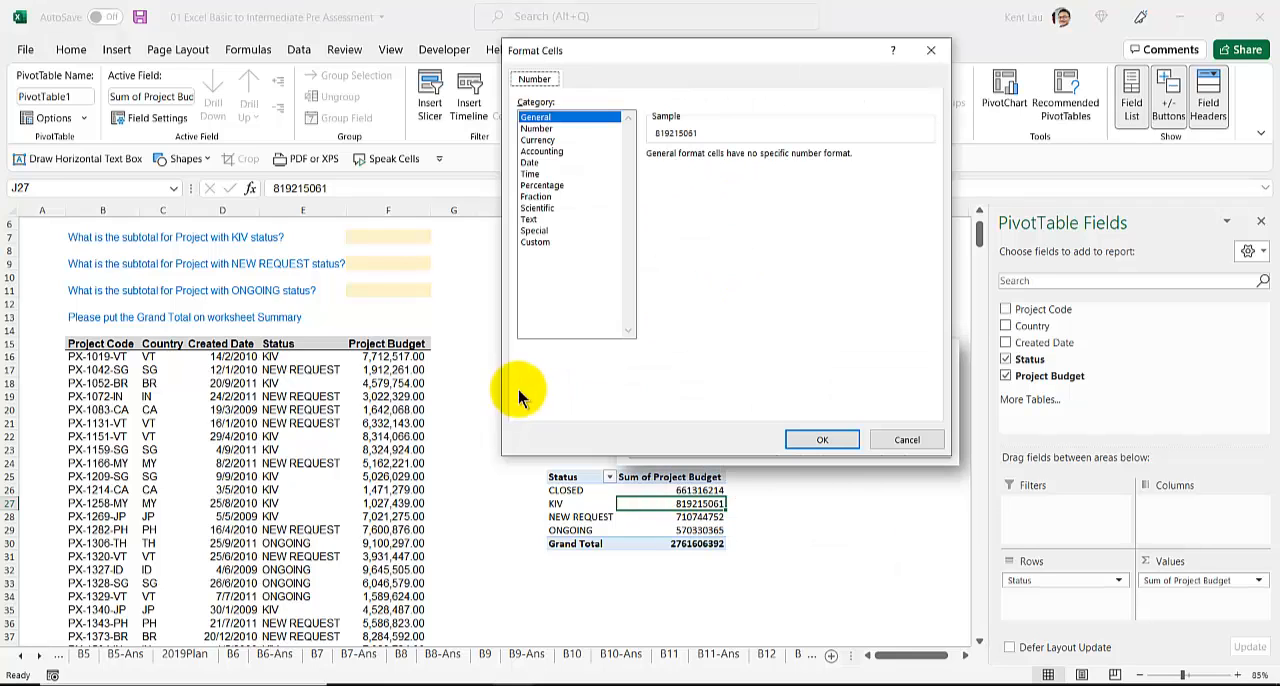
click(537, 129)
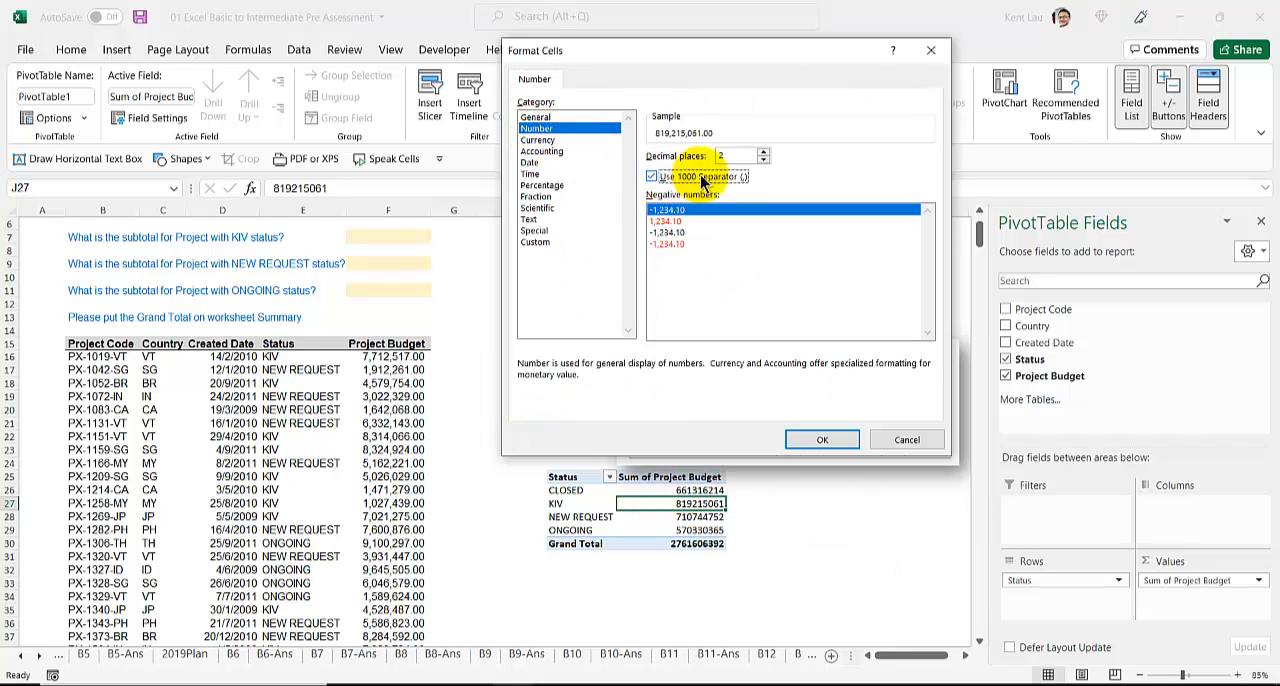
click(652, 176)
click(822, 440)
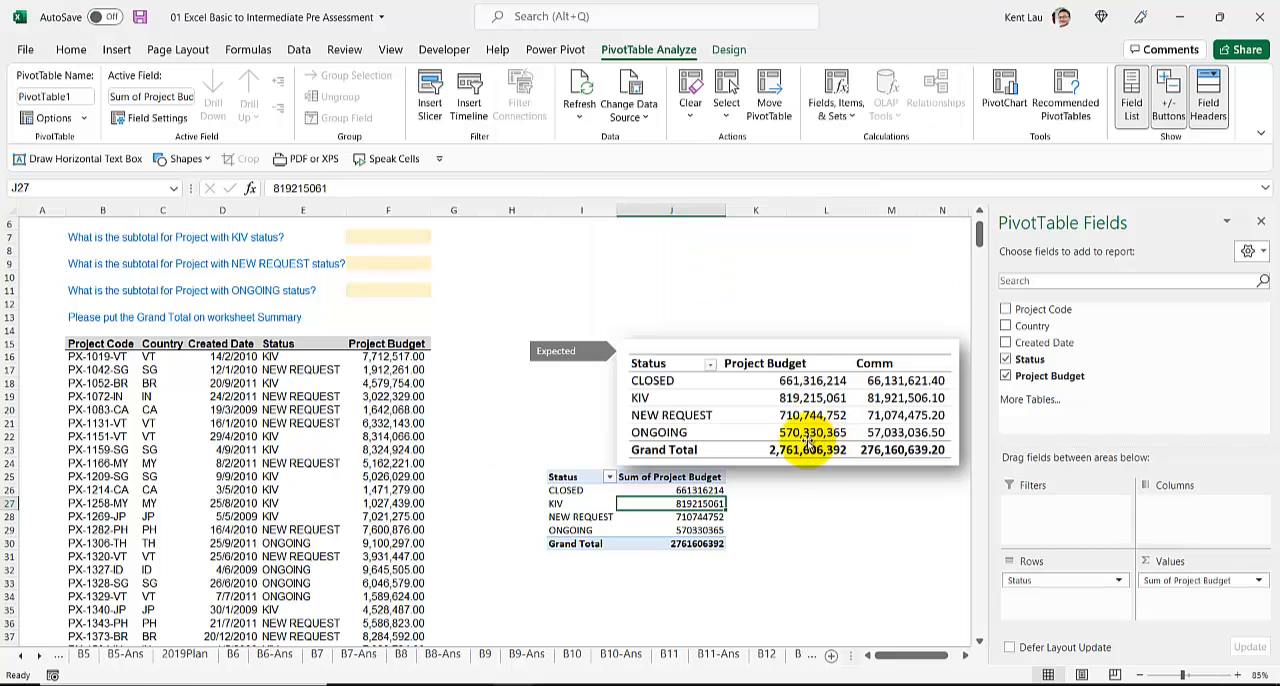
Step: Copy the CLOSED subtotal from the PivotTable and paste it as a value into answer cell F5
click(652, 487)
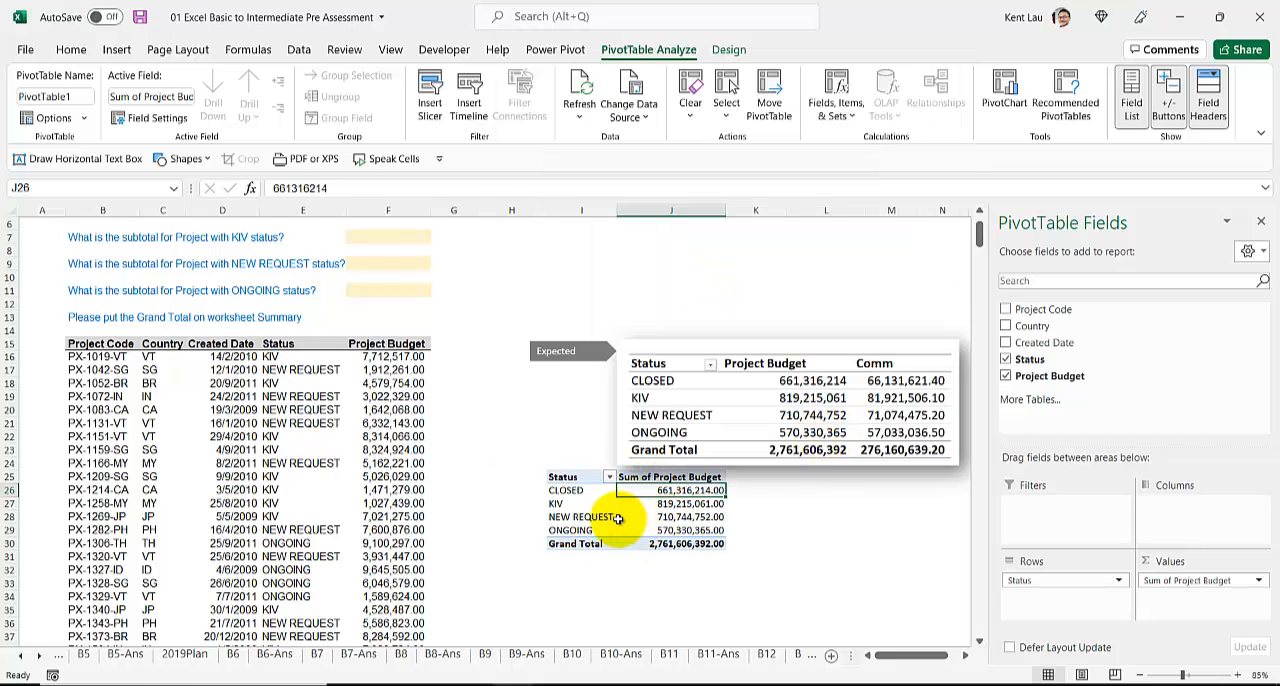
scroll(618, 518, up, 3)
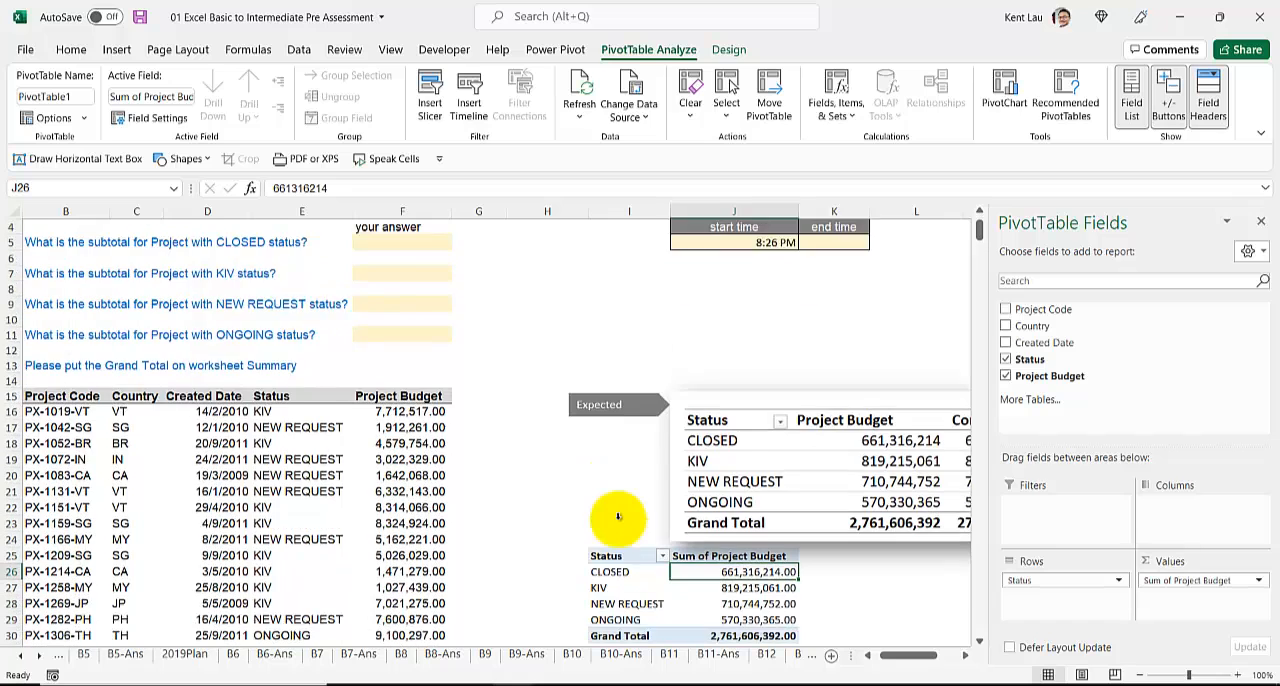
scroll(620, 512, down, 1)
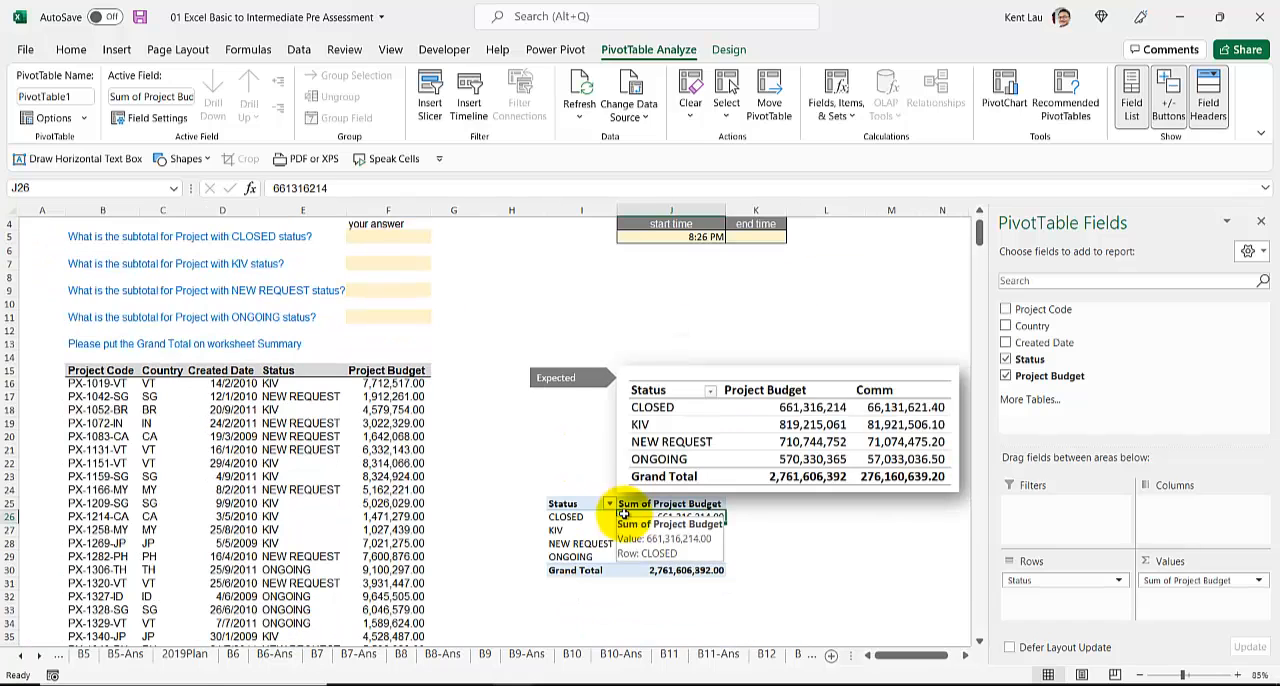
key(ctrl+c)
scroll(381, 359, up, 1)
right_click(381, 275)
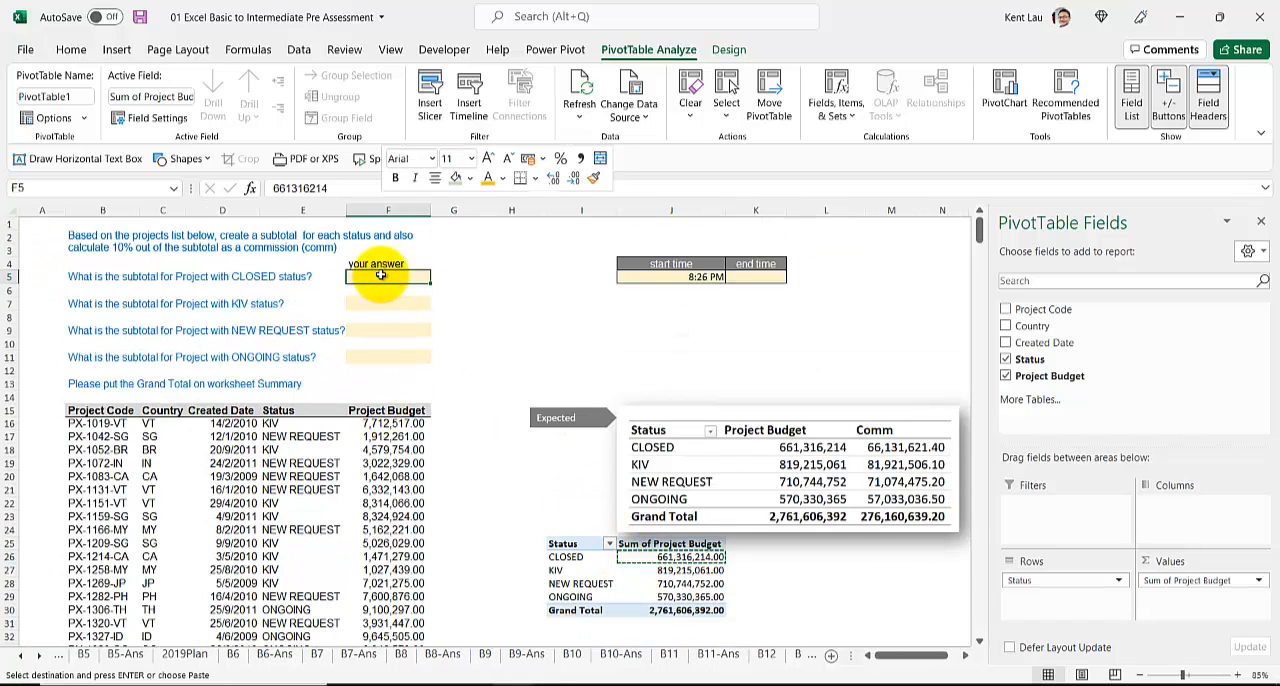
click(450, 294)
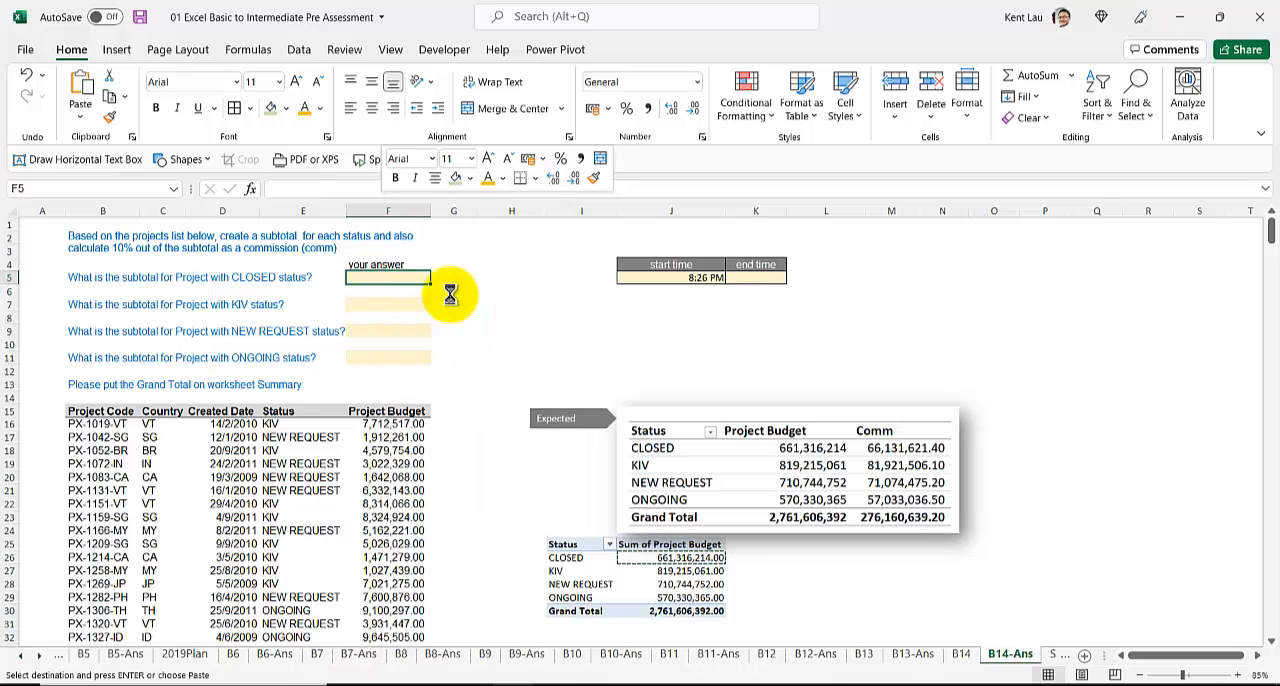
Step: Copy the KIV subtotal from the PivotTable and paste it as a value into answer cell F7
click(660, 571)
key(ctrl+c)
click(388, 304)
right_click(388, 304)
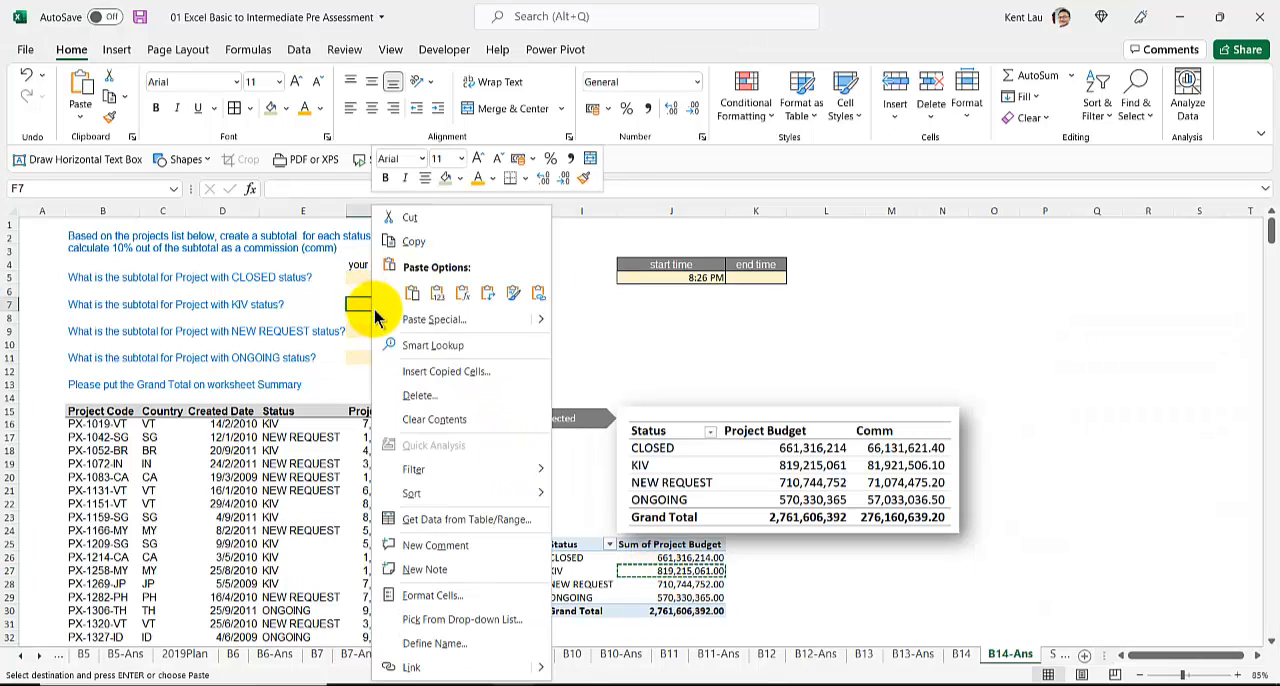
click(450, 294)
Step: Copy the NEW REQUEST subtotal from the PivotTable and paste it as a value into answer cell F9
click(668, 584)
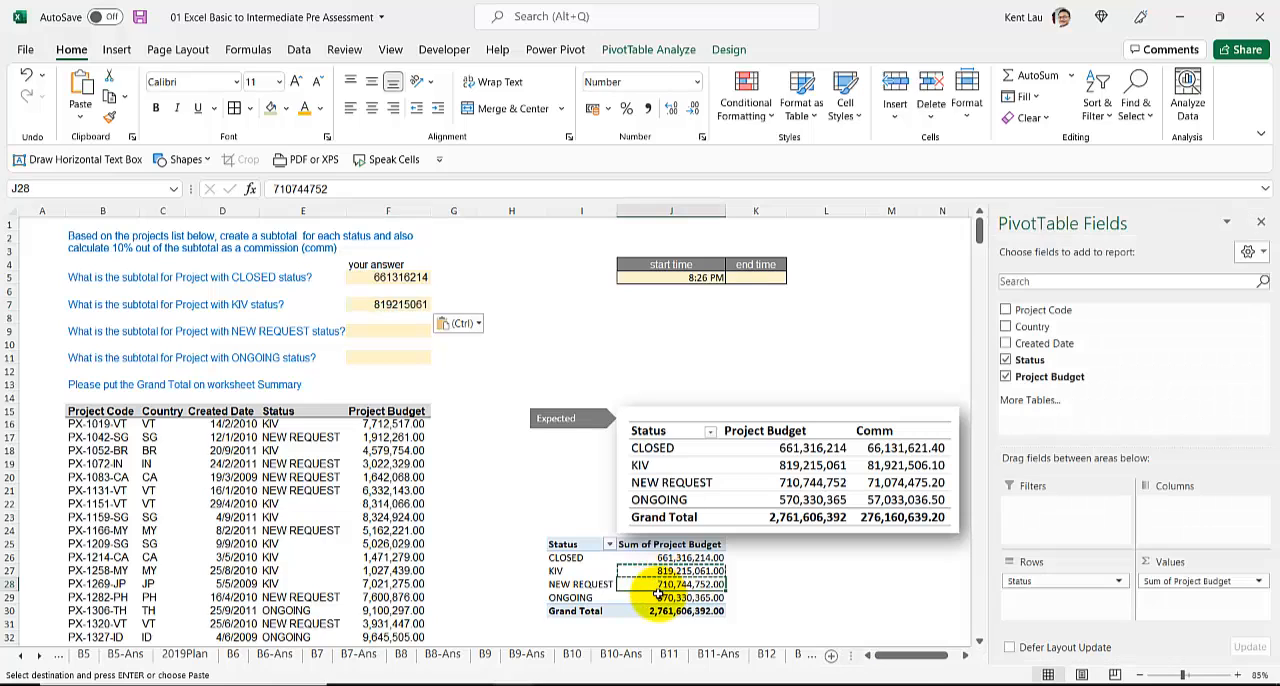
key(ctrl+c)
click(391, 332)
right_click(391, 332)
click(457, 292)
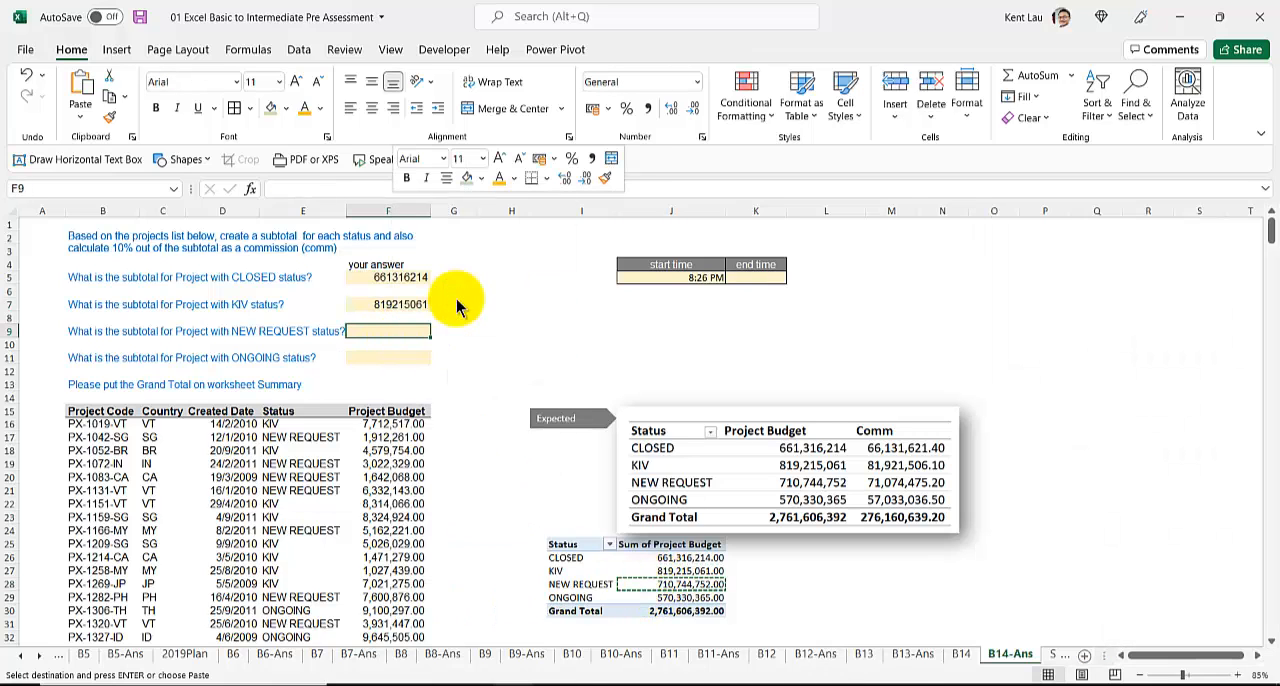
Step: Copy the ONGOING subtotal from the PivotTable and paste it as a value into answer cell F11
click(680, 597)
key(ctrl+c)
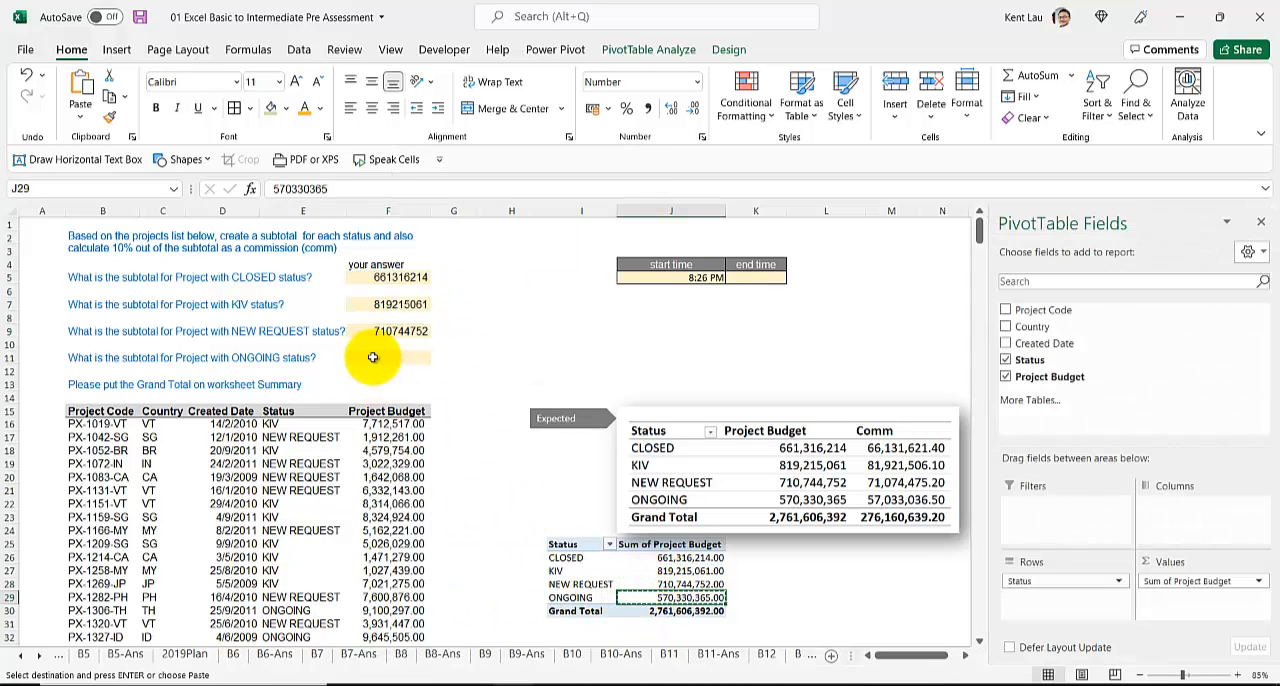
click(370, 358)
right_click(370, 358)
click(440, 298)
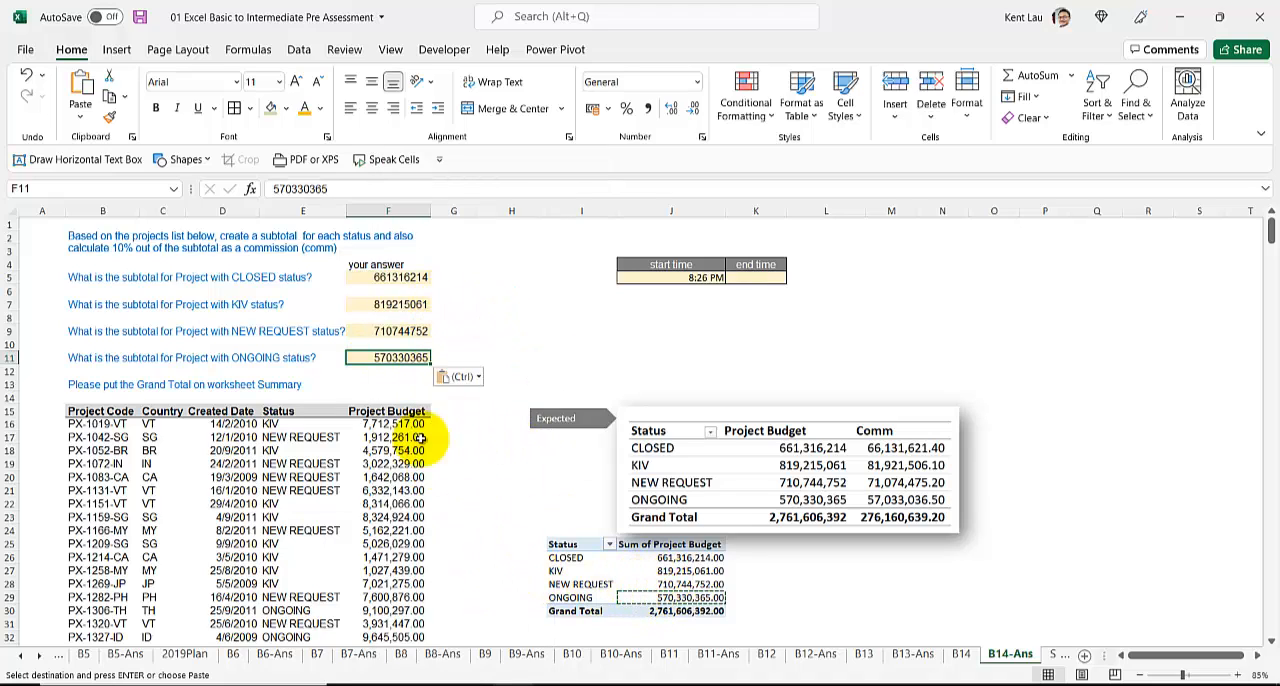
click(163, 385)
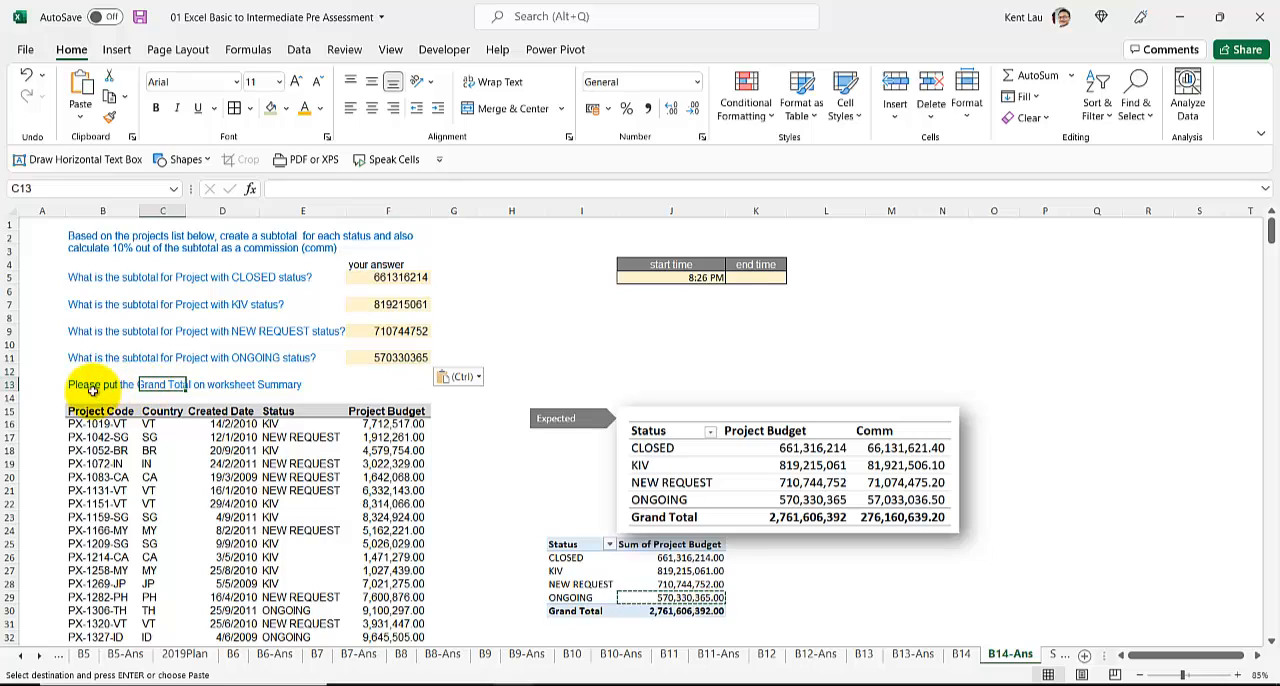
click(1049, 655)
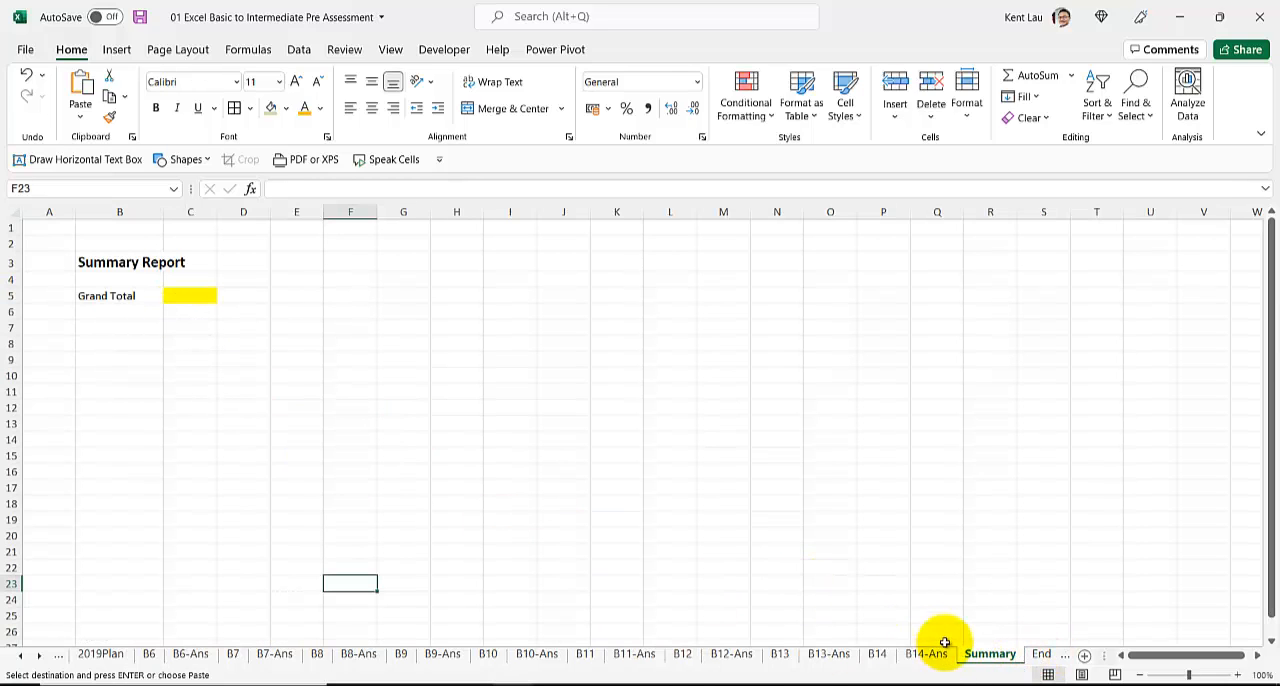
click(945, 655)
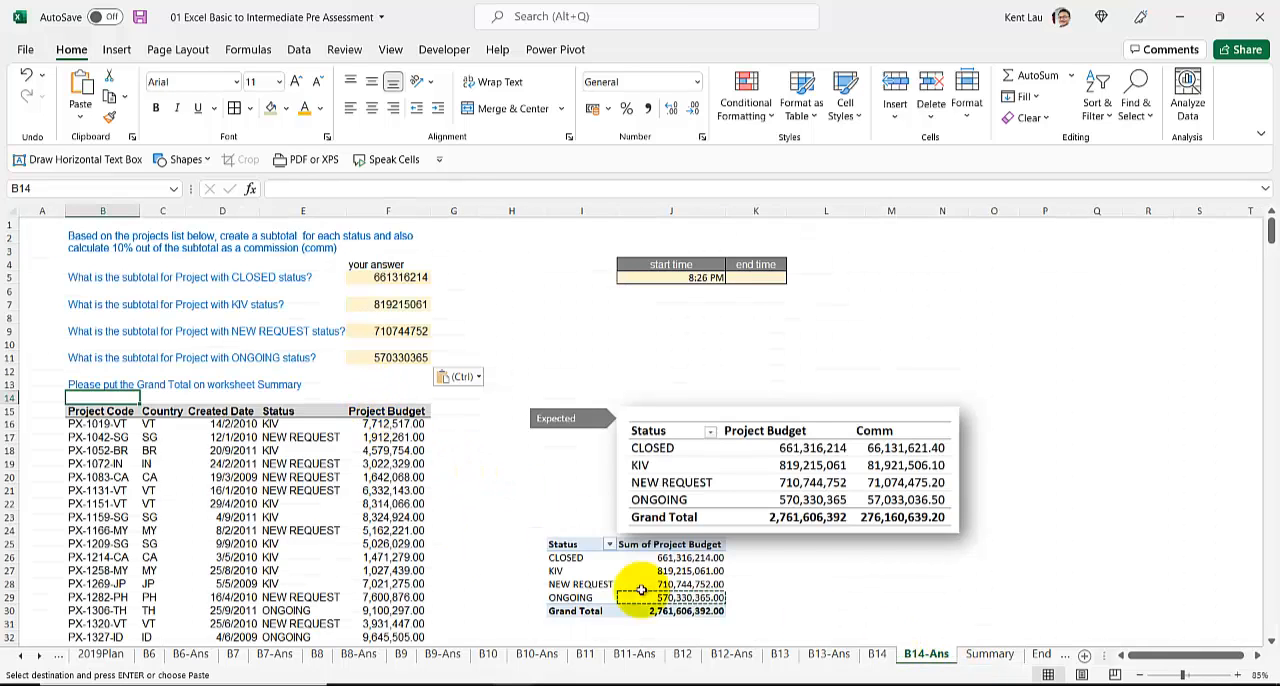
click(690, 610)
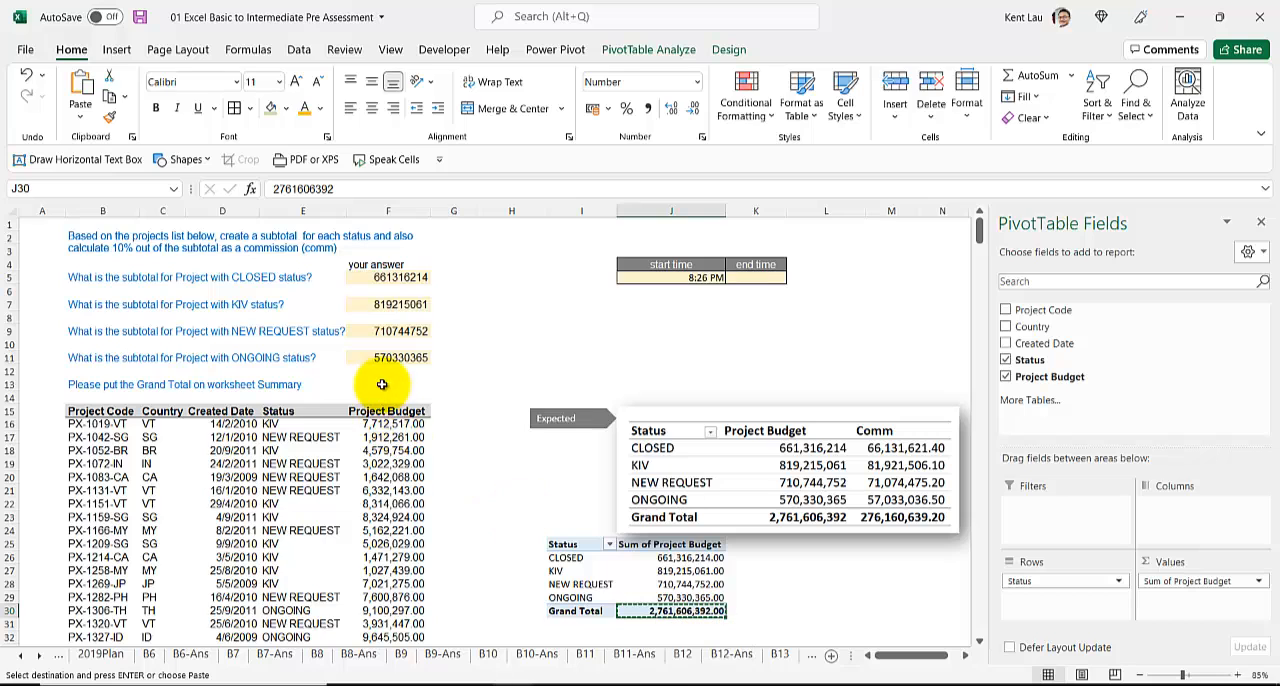
scroll(384, 420, down, 2)
scroll(384, 470, up, 2)
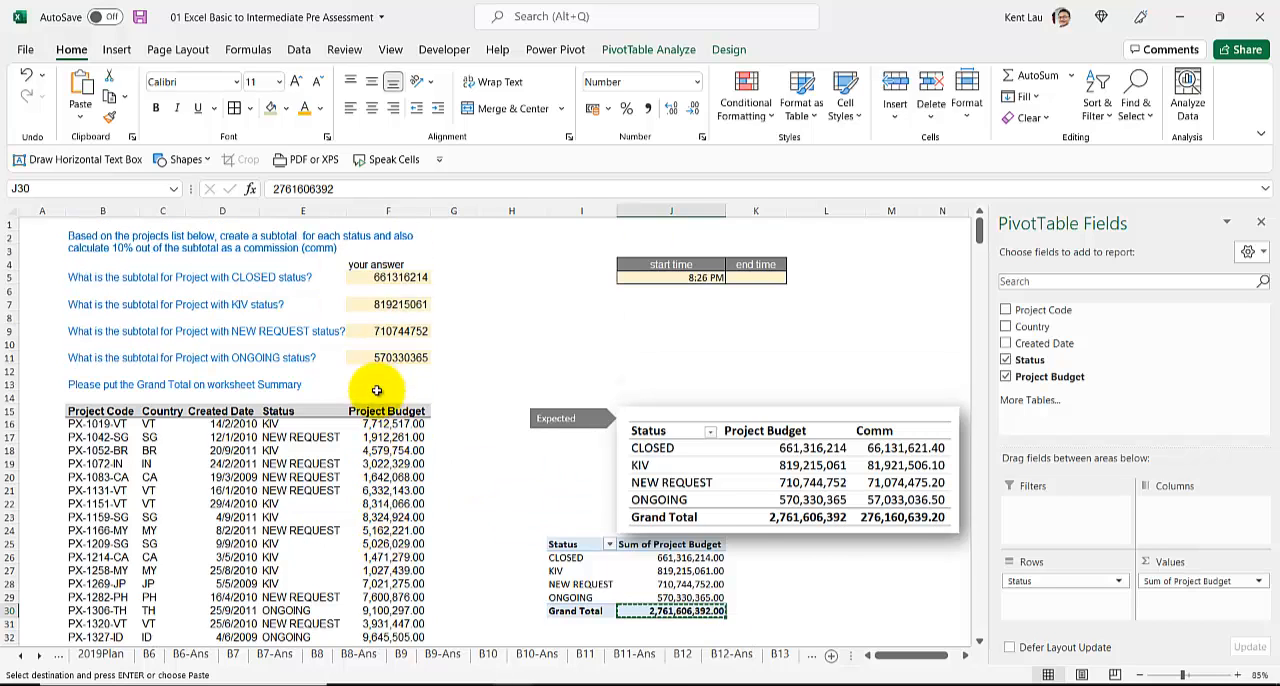
Step: Total the Project Budget column in F13 with the formula =SUM(F16:F510)
click(375, 384)
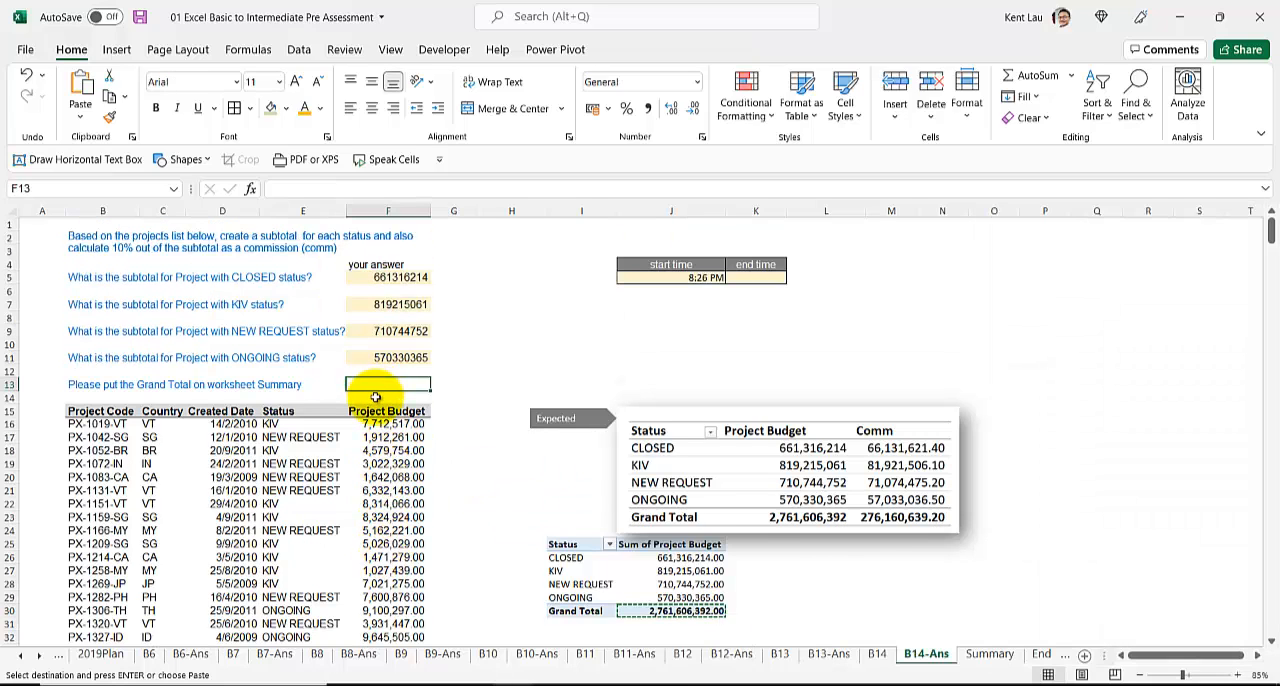
text(=sum()
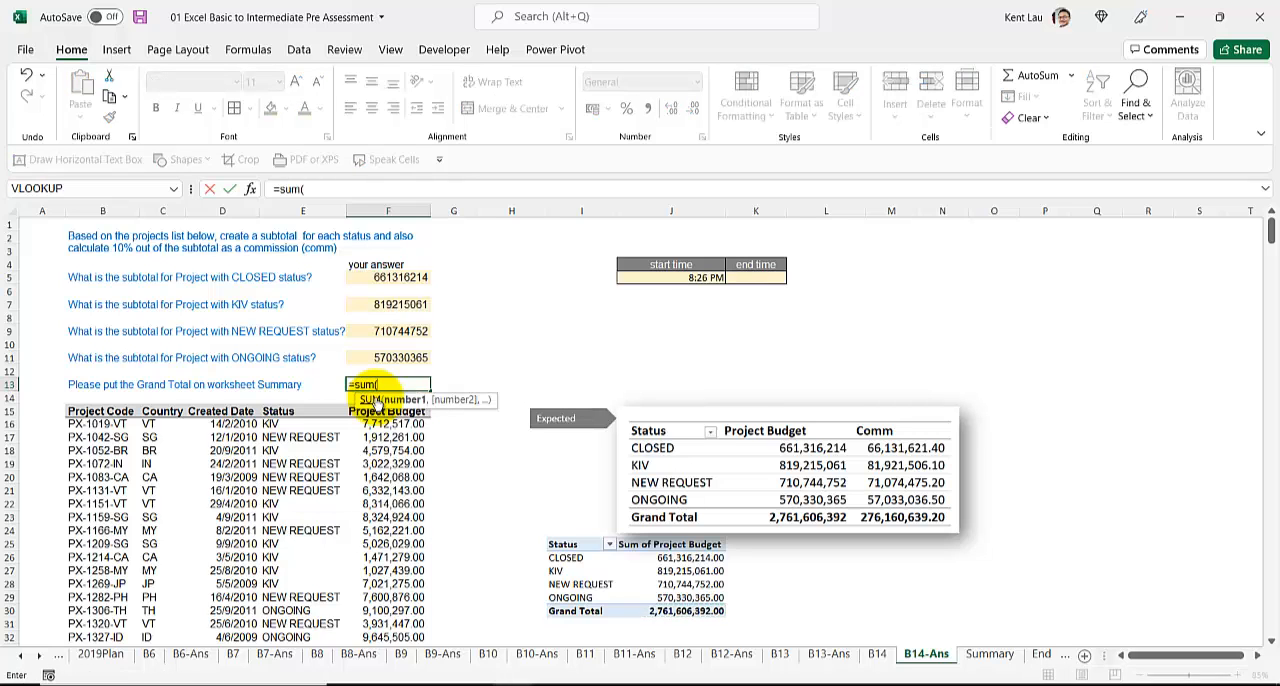
key(ctrl+shift+Down)
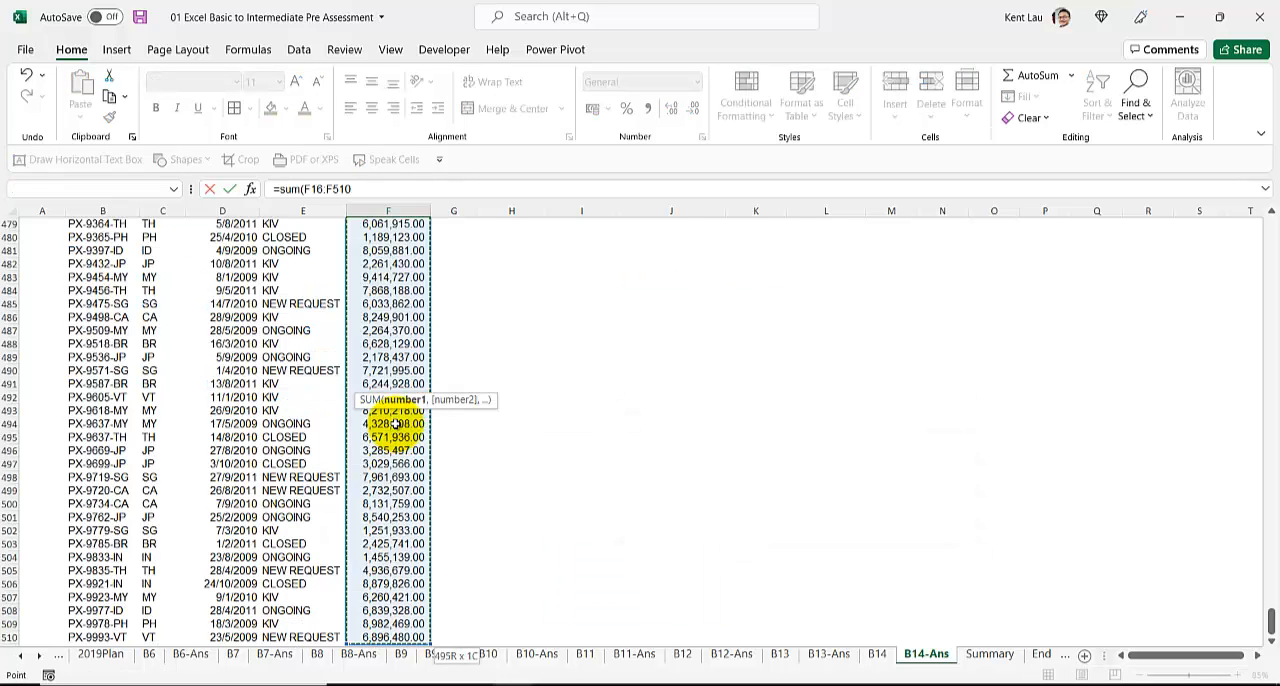
key(Return)
scroll(395, 423, up, 5)
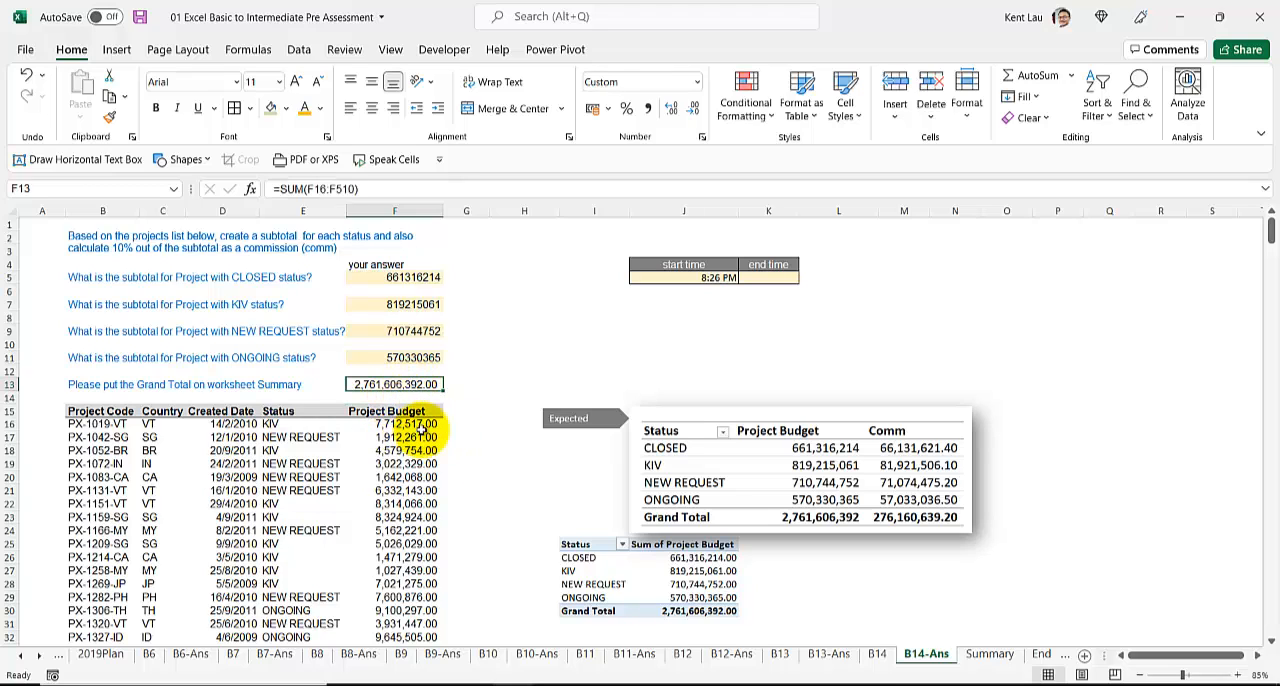
Step: Link the yellow Grand Total cell C5 on the Summary sheet to F13 of the B14-Ans sheet
click(988, 655)
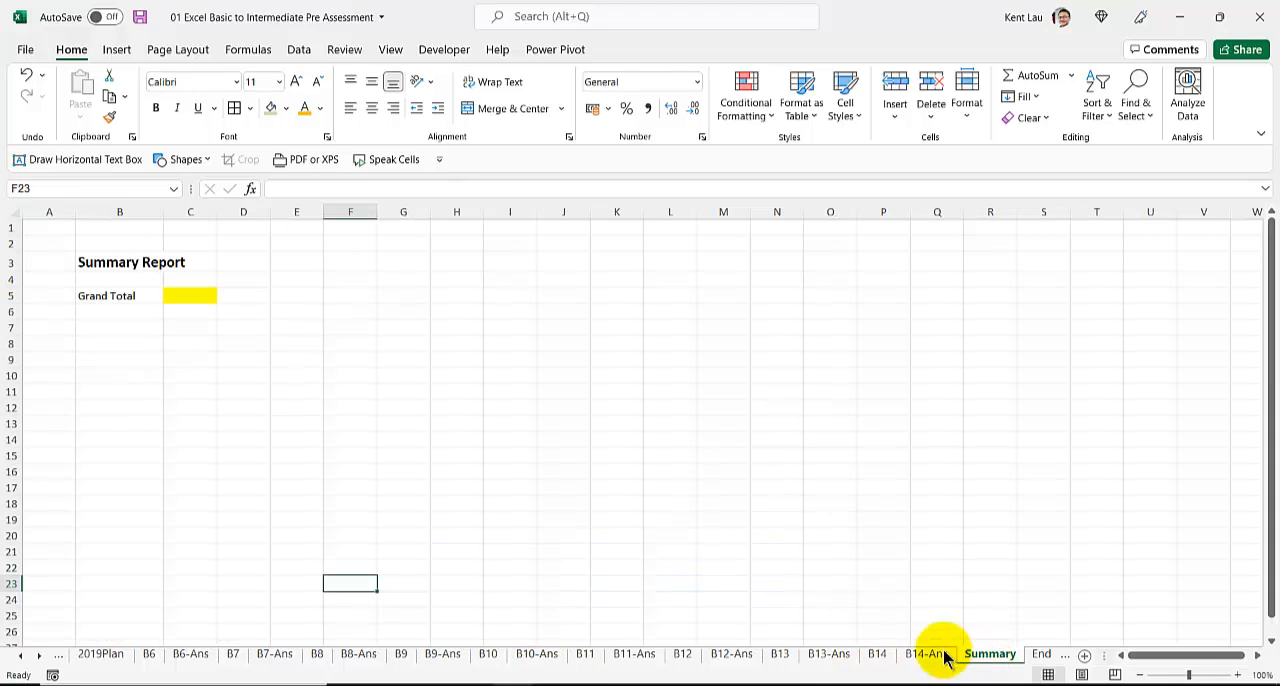
click(179, 295)
text(=)
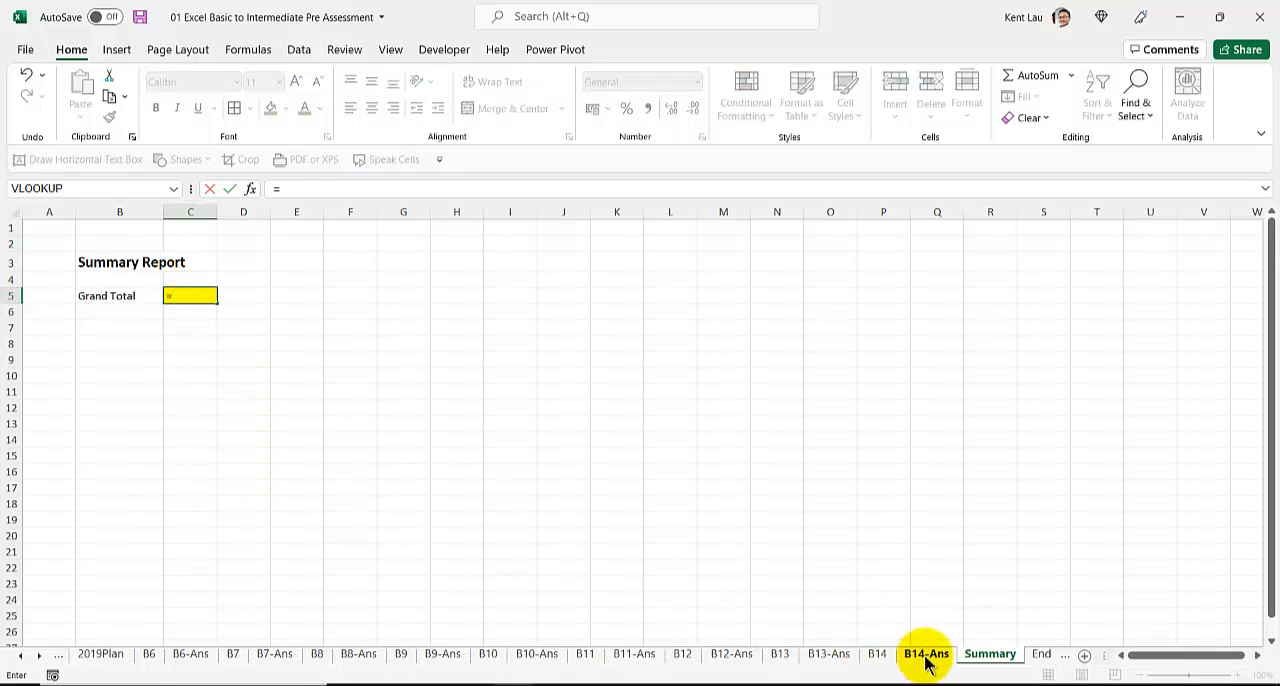
click(922, 654)
click(380, 385)
key(Return)
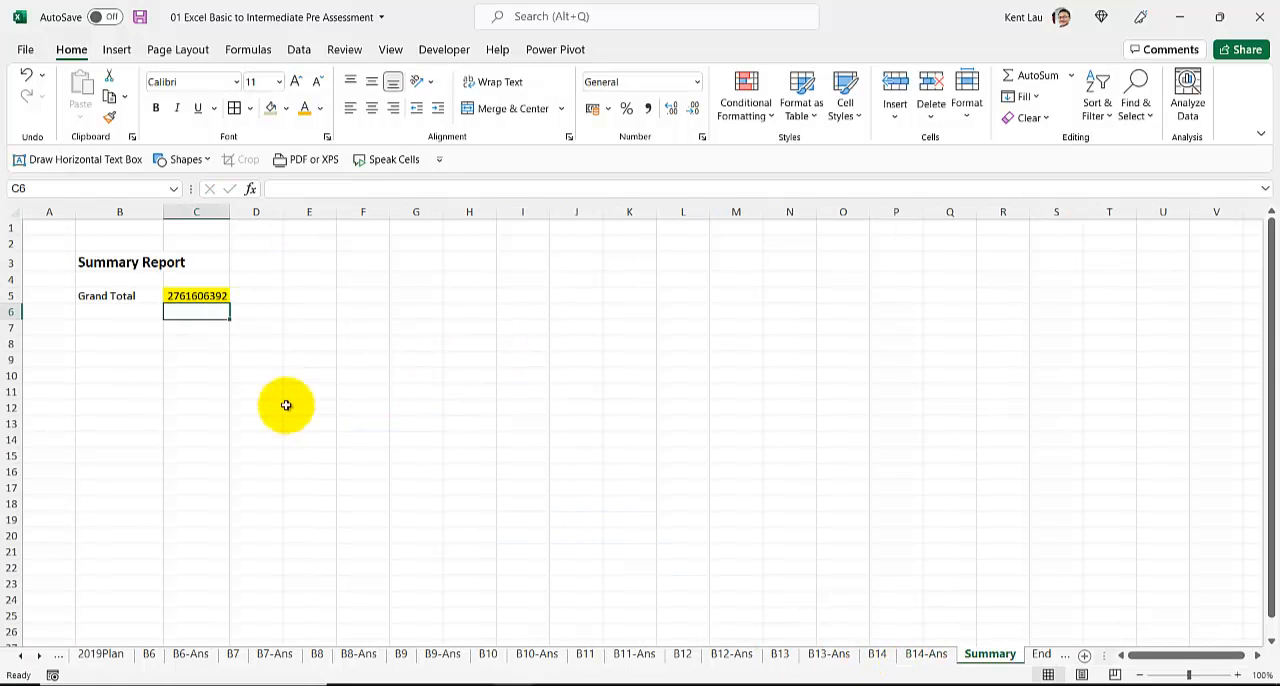
Step: Enter the current time as the end time in cell K5 of the B14-Ans sheet
click(922, 654)
click(757, 280)
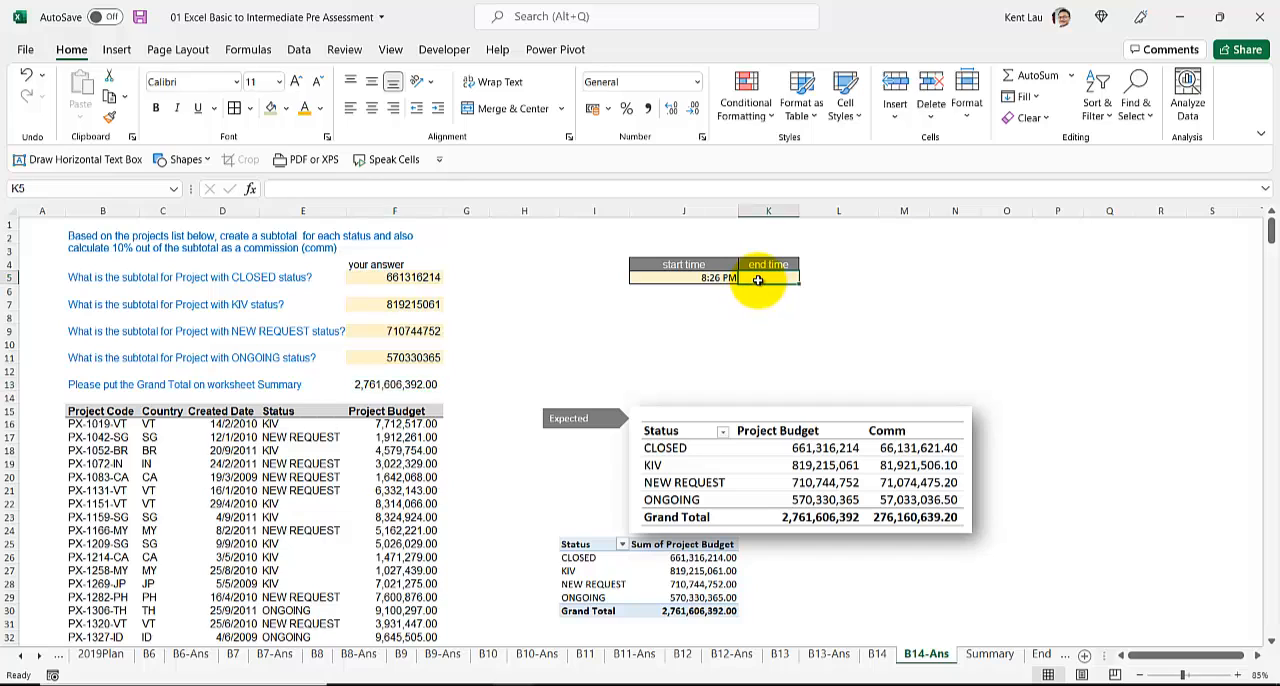
key(ctrl+shift+semicolon)
key(Return)
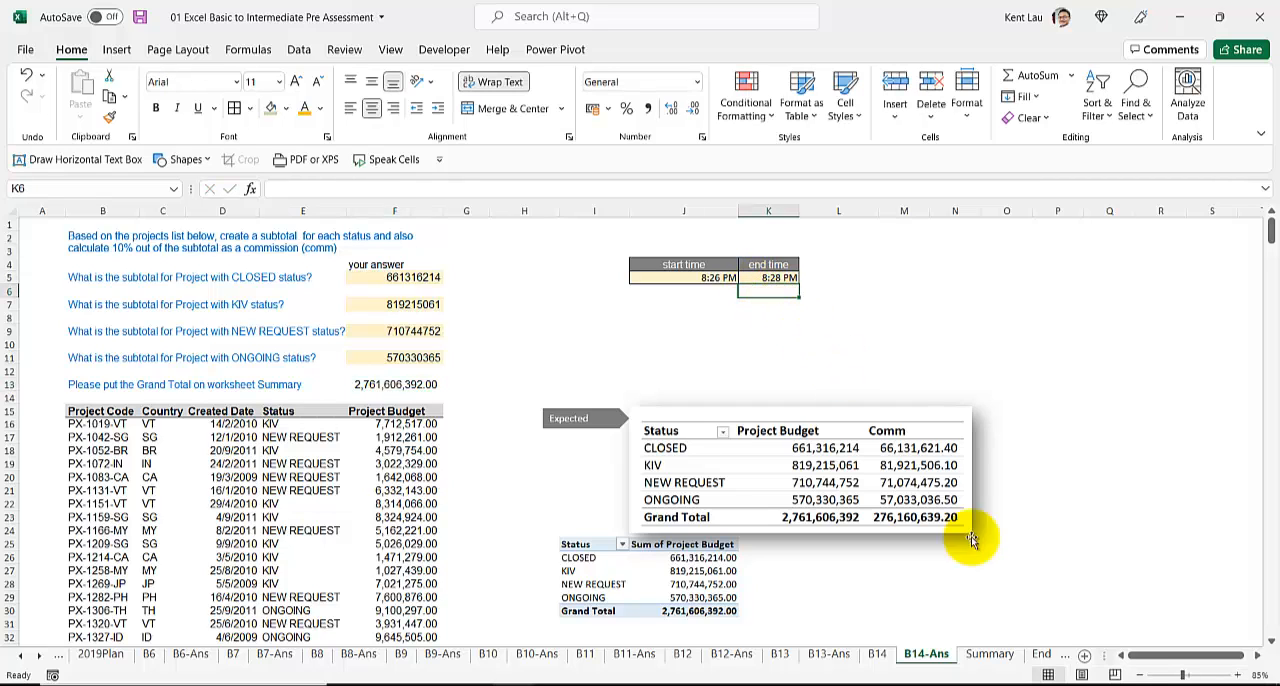
Step: End the pre-assessment on the End sheet so that its end time is recorded
click(1041, 655)
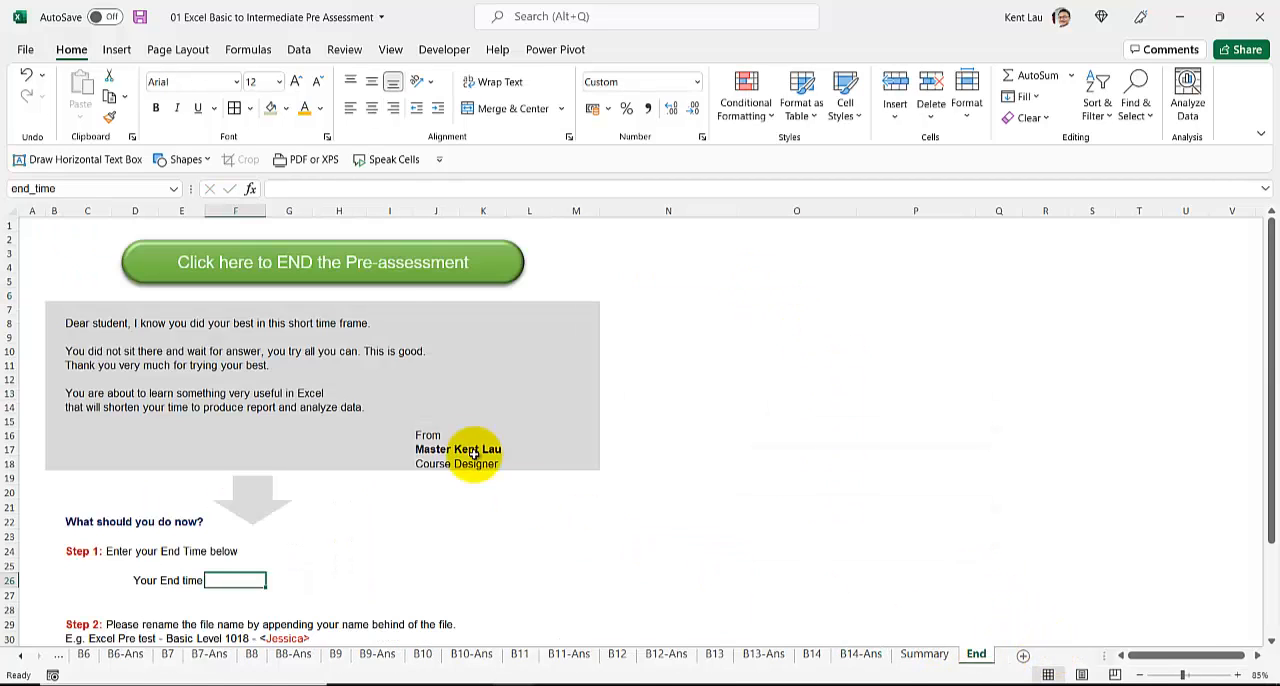
click(354, 281)
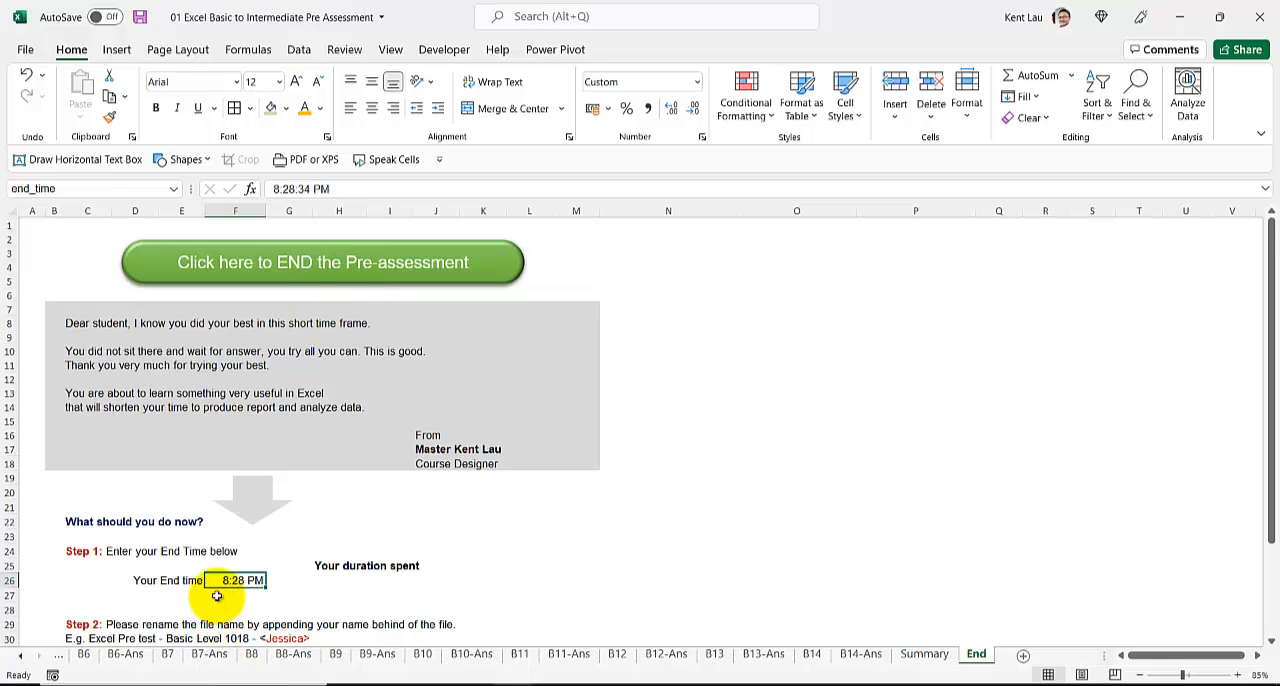
Step: Replace the duration formula in H26 of the End sheet with =end_time-start_time, using the named cells
click(336, 580)
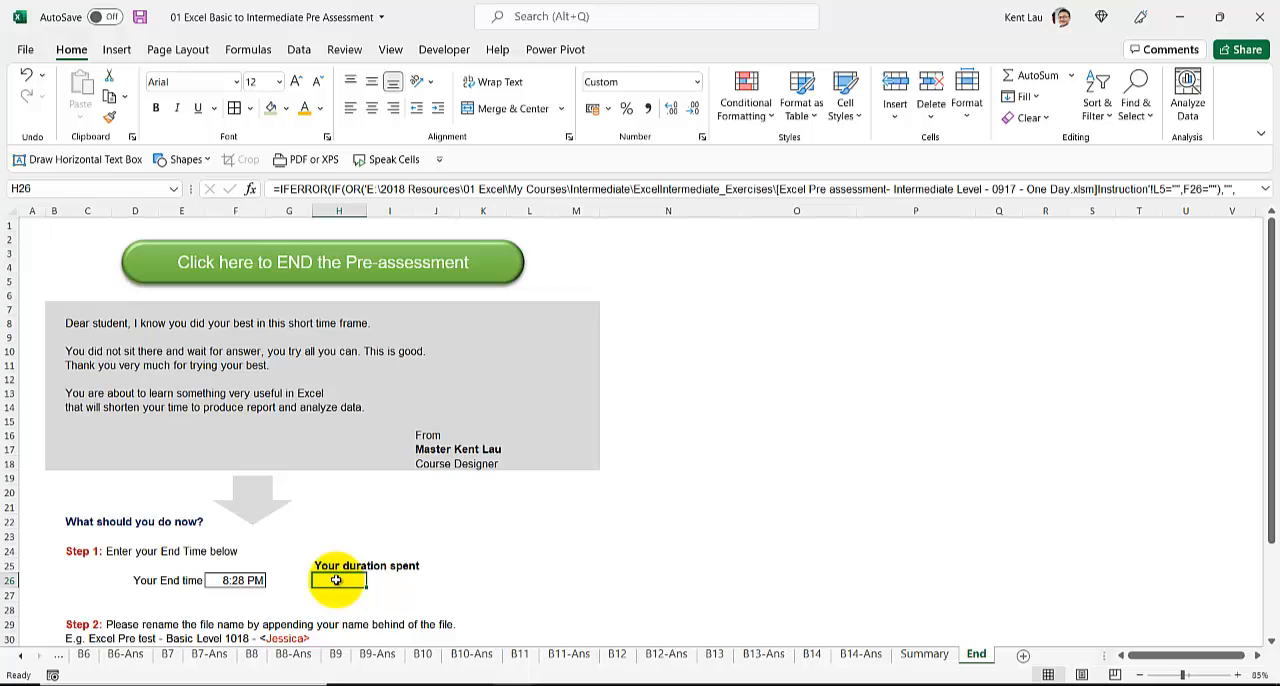
key(BackSpace)
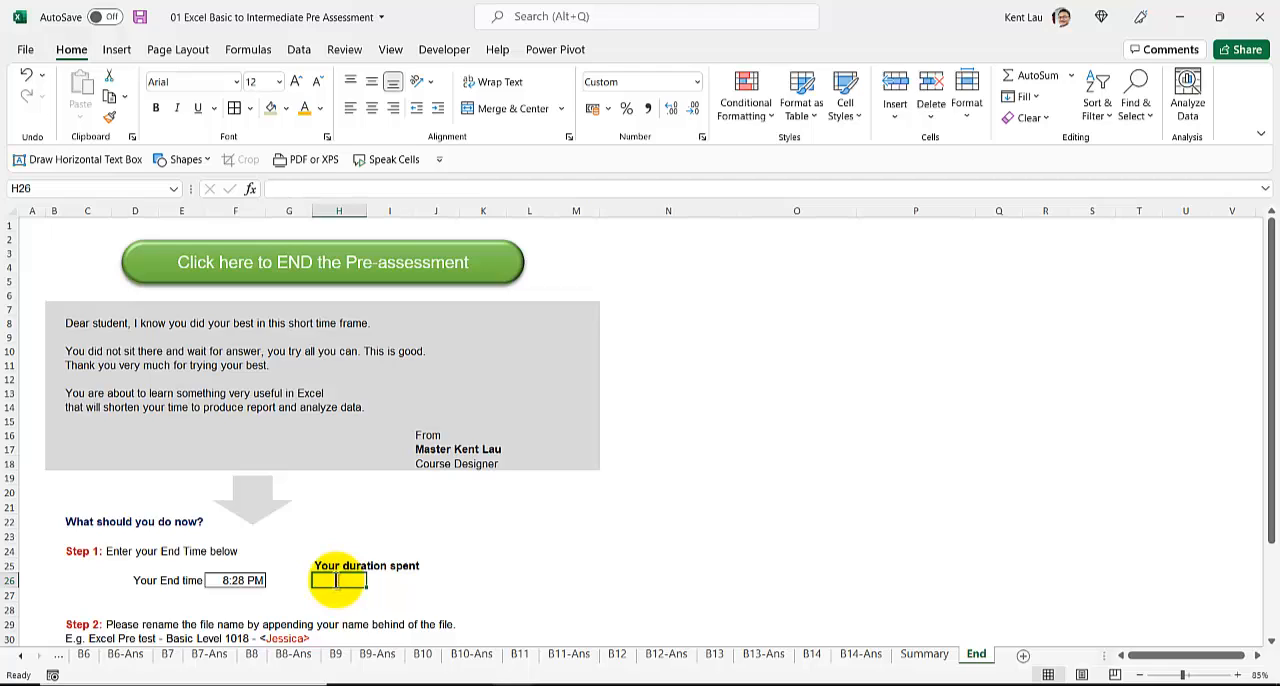
text(=)
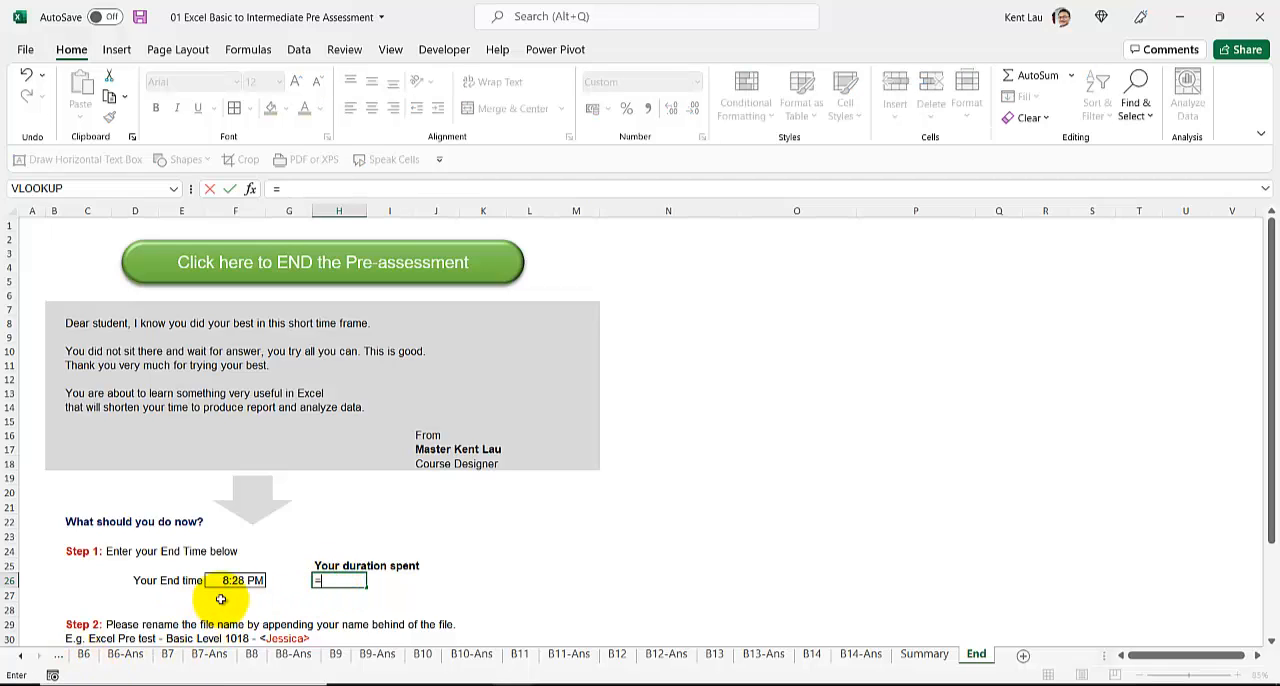
click(226, 592)
click(230, 580)
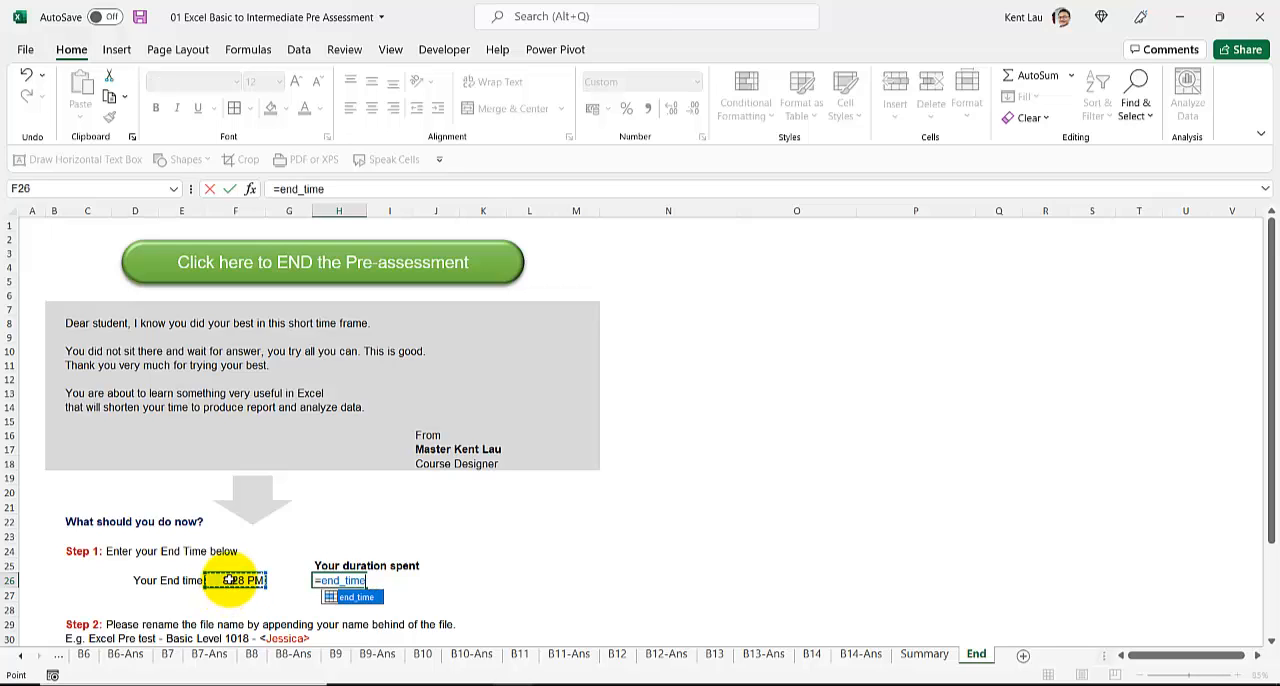
text(-)
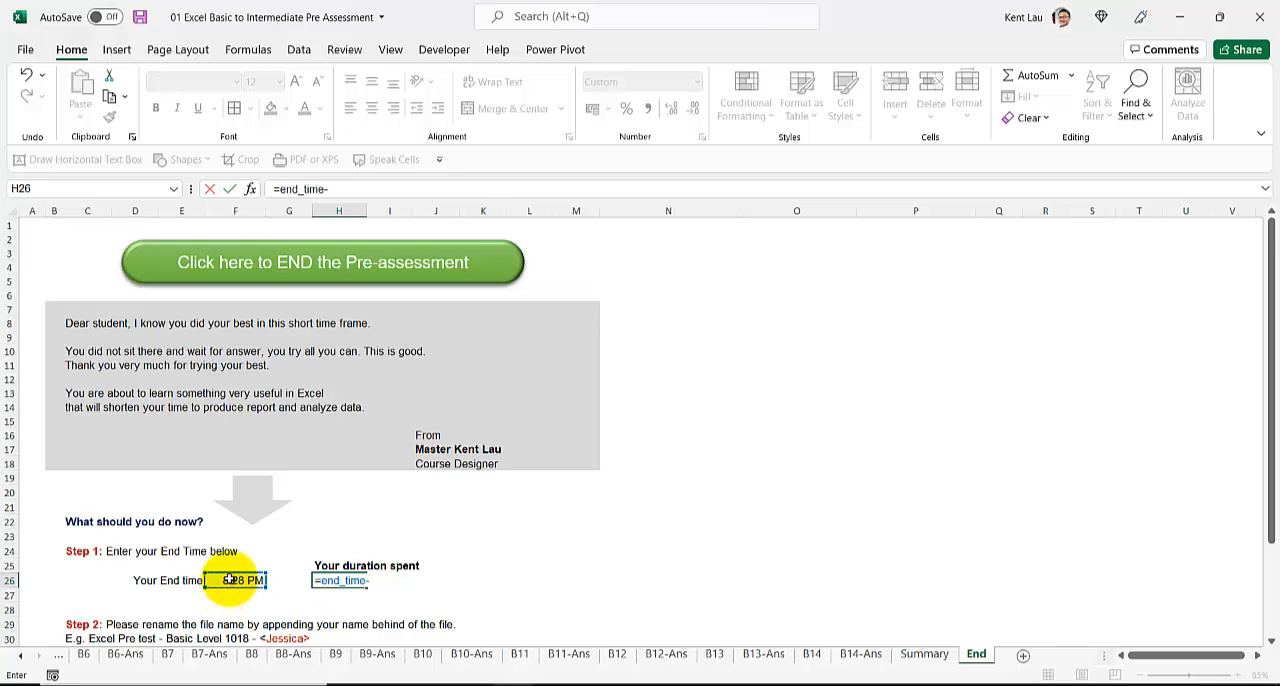
text(st)
key(Down)
key(Down)
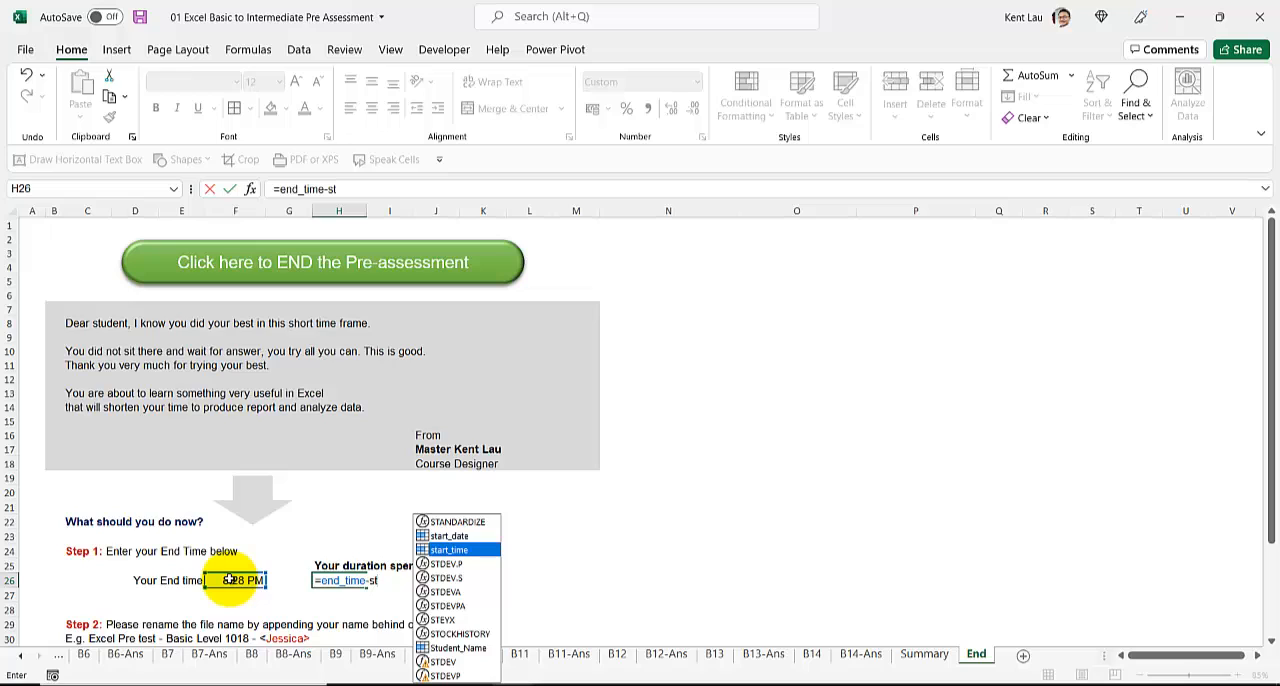
key(Return)
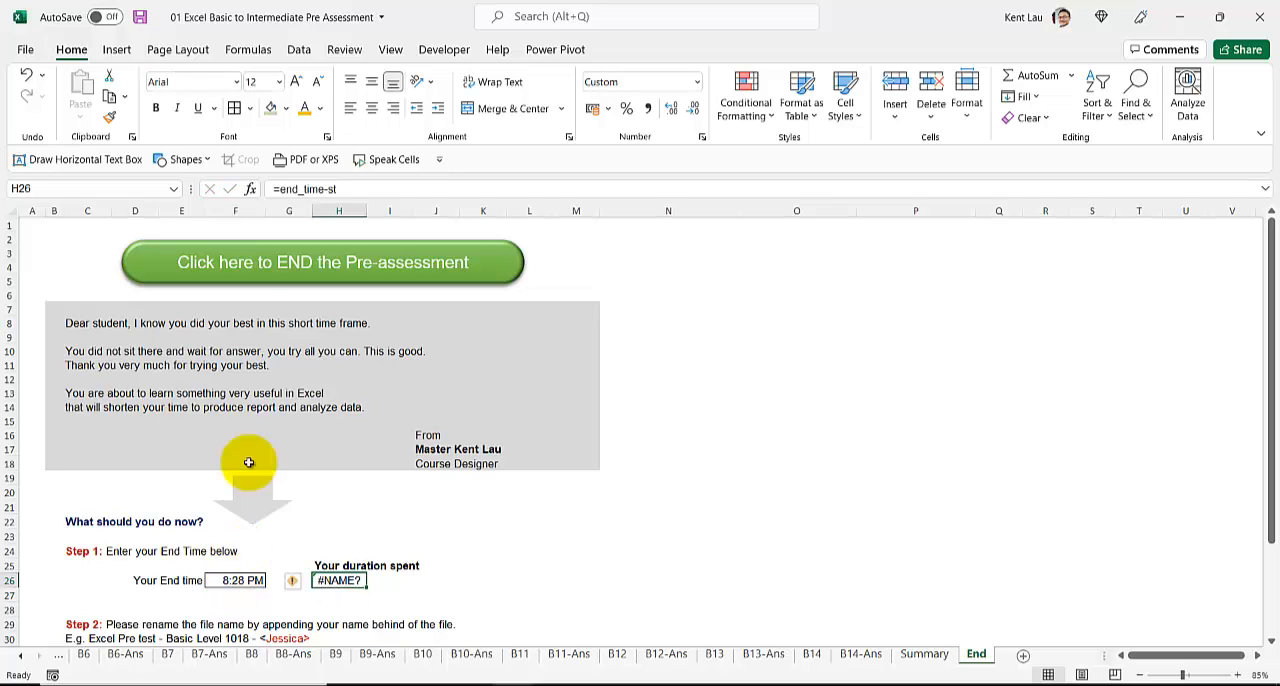
click(396, 193)
text(a)
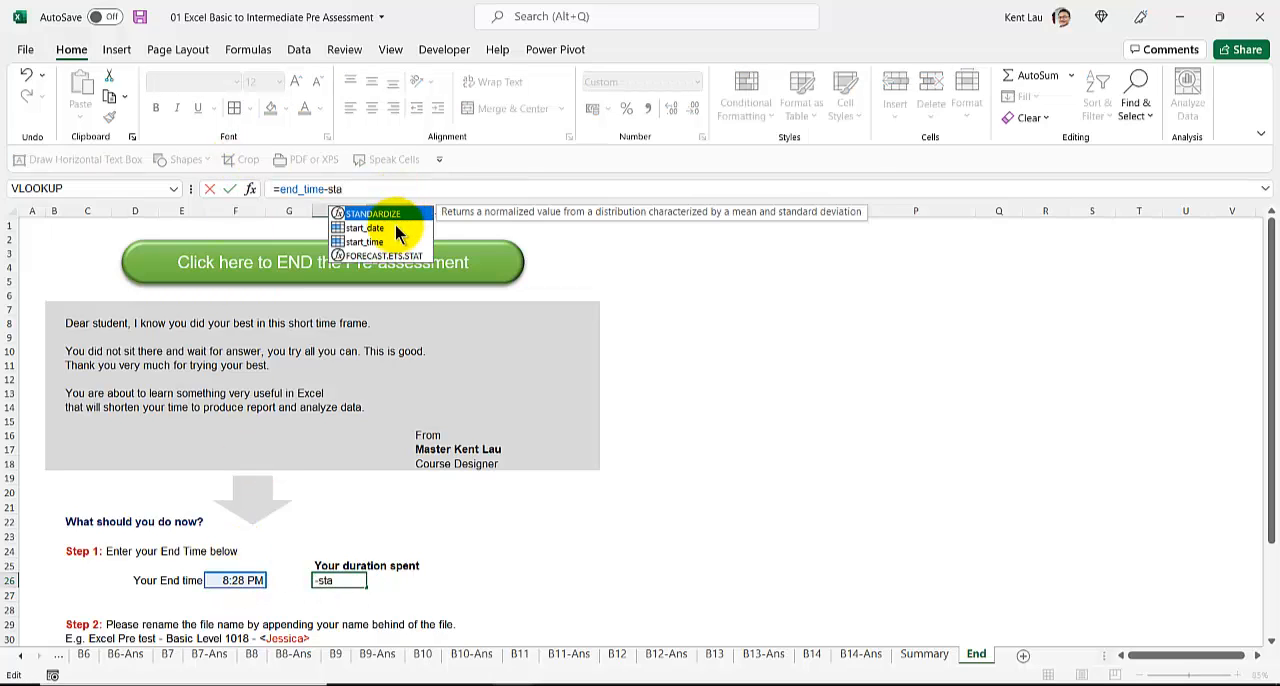
double_click(396, 243)
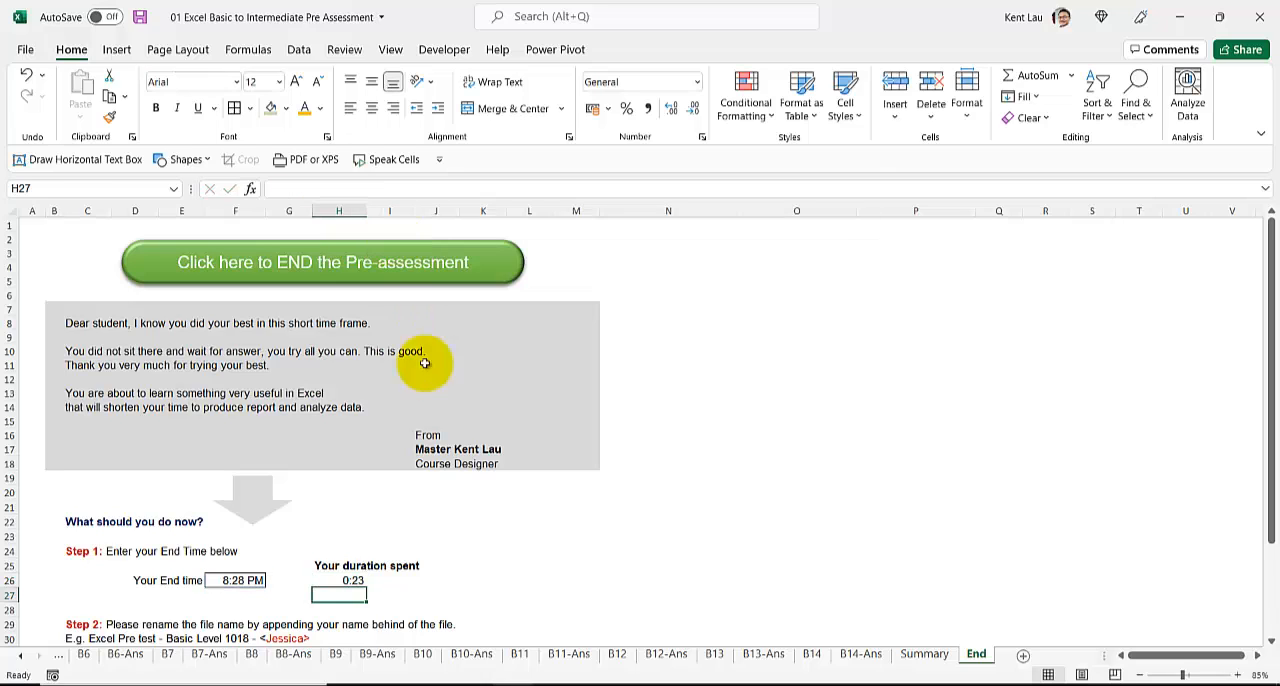
click(340, 576)
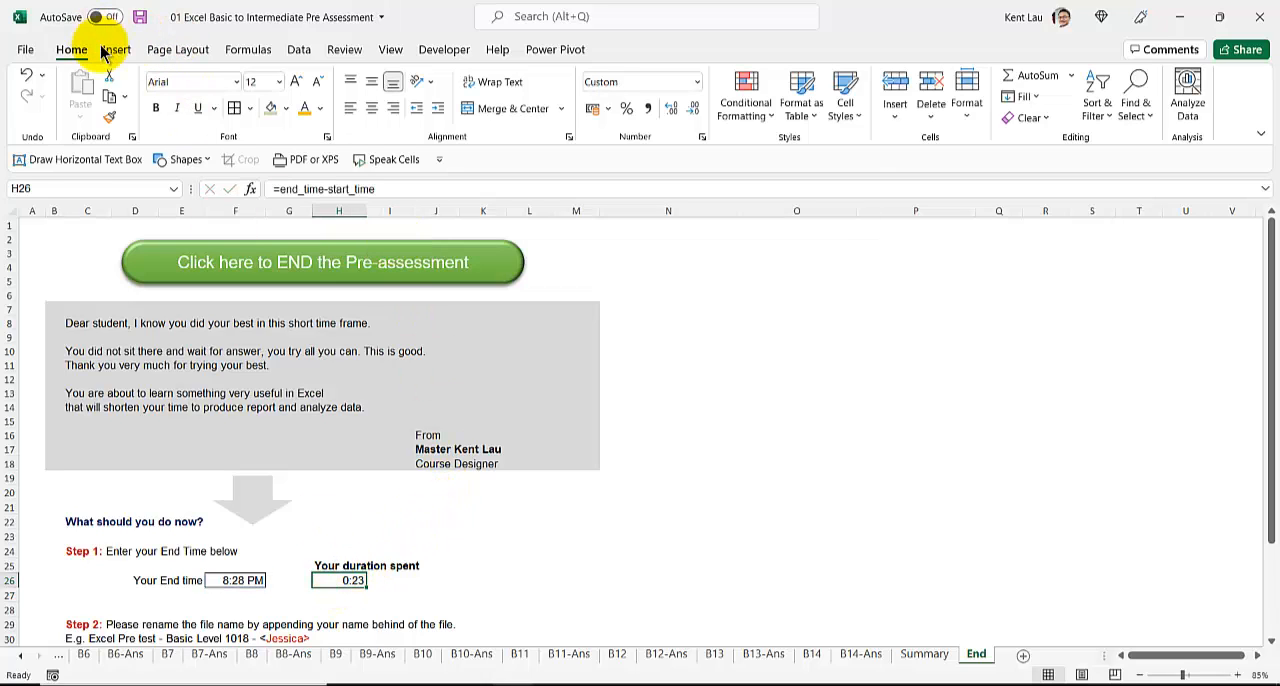
Step: Label the duration with the unit "minutes" in cell I26
click(380, 580)
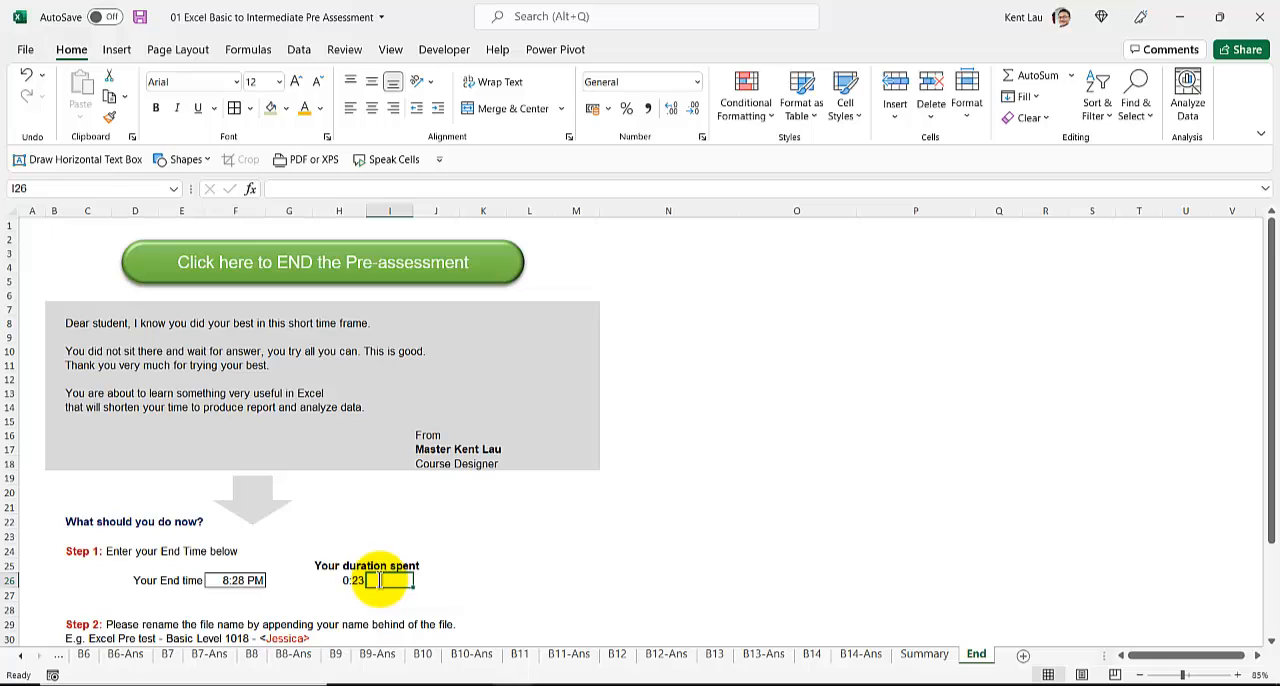
text(minutes)
key(Return)
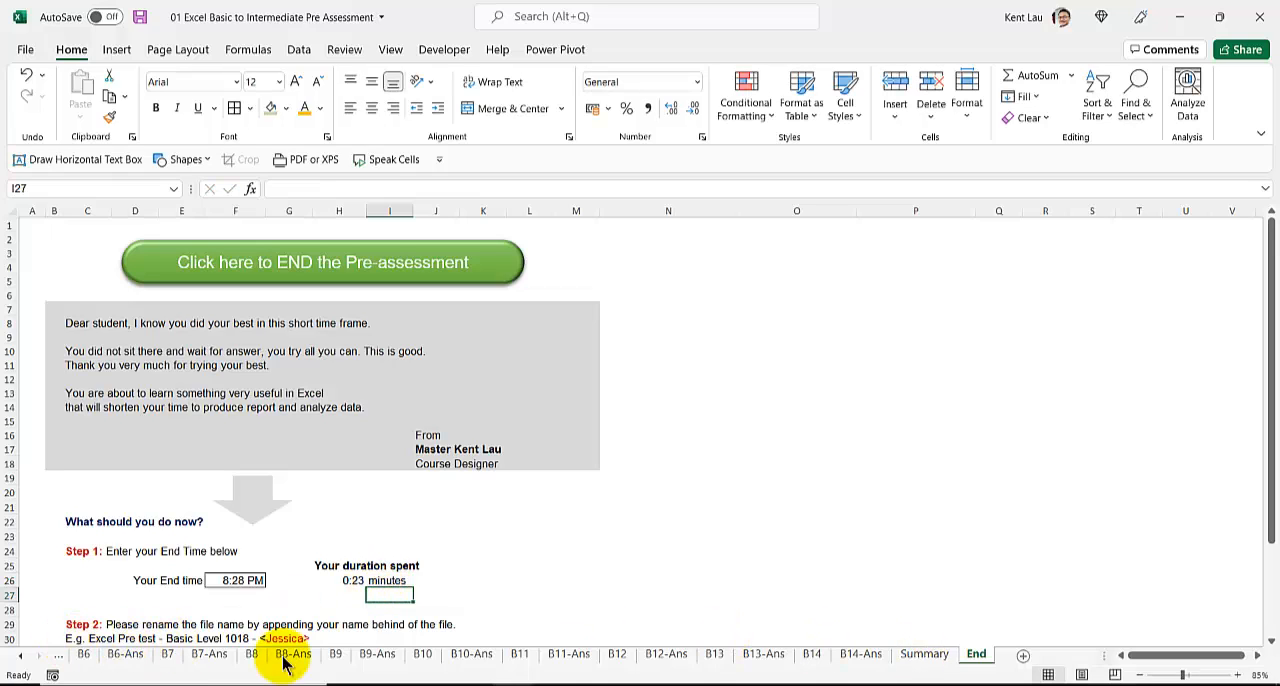
Step: Go back to the first exercise and compare the B1 question sheet with the completed B1-Ans sheet
click(22, 656)
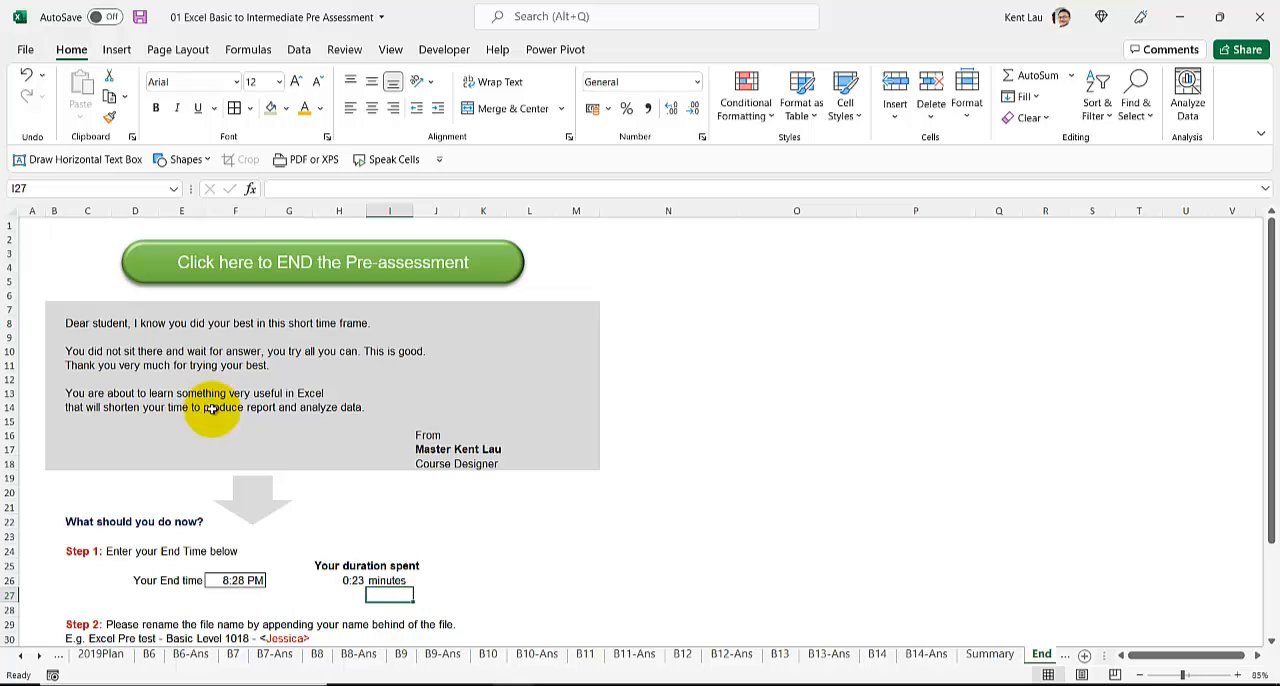
drag(22, 658, 22, 658)
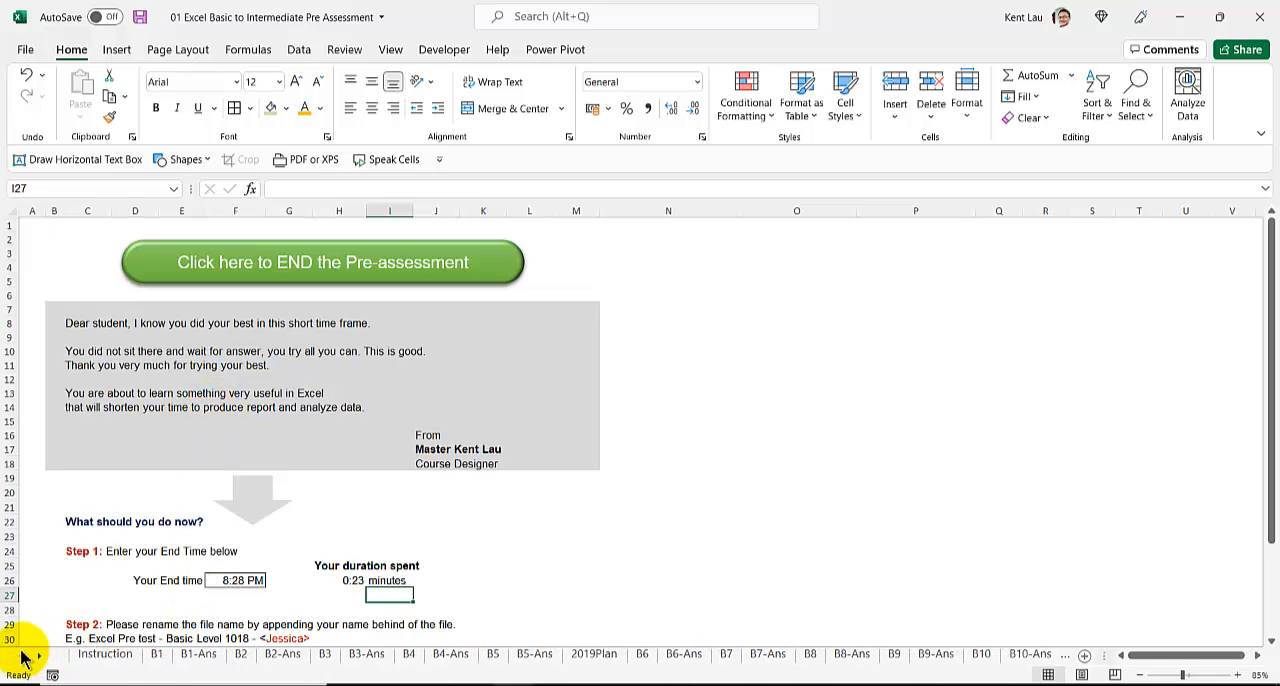
click(199, 656)
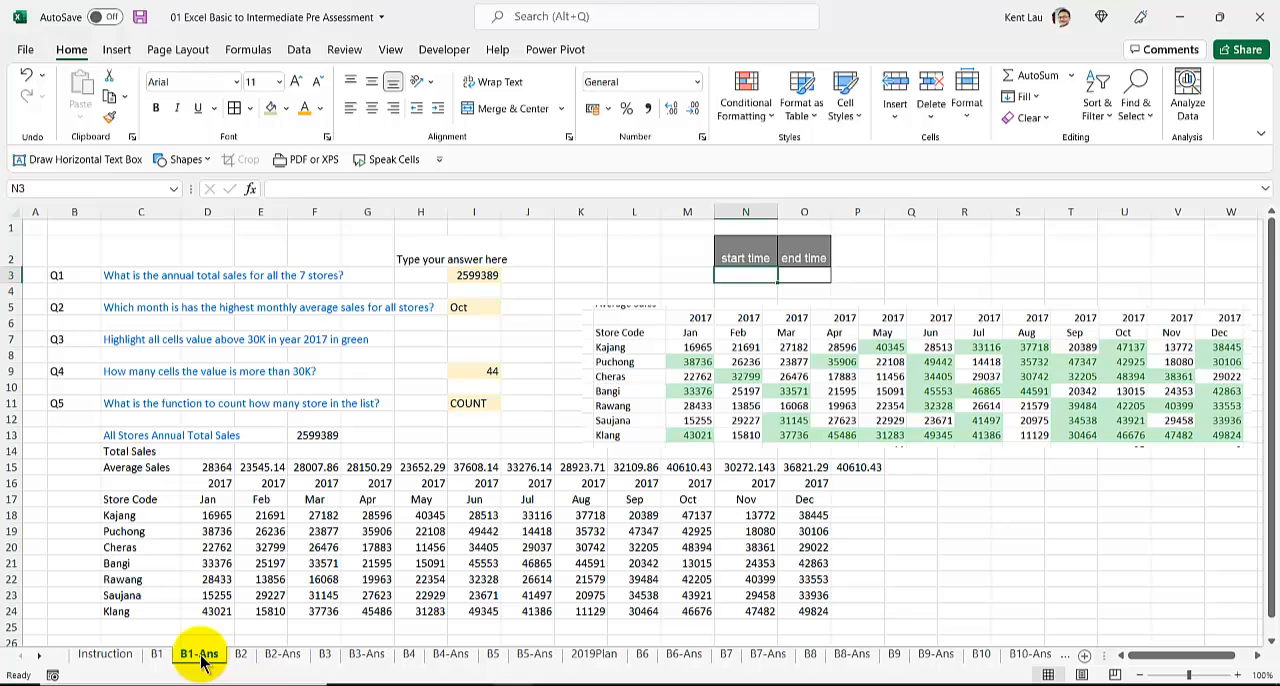
click(205, 502)
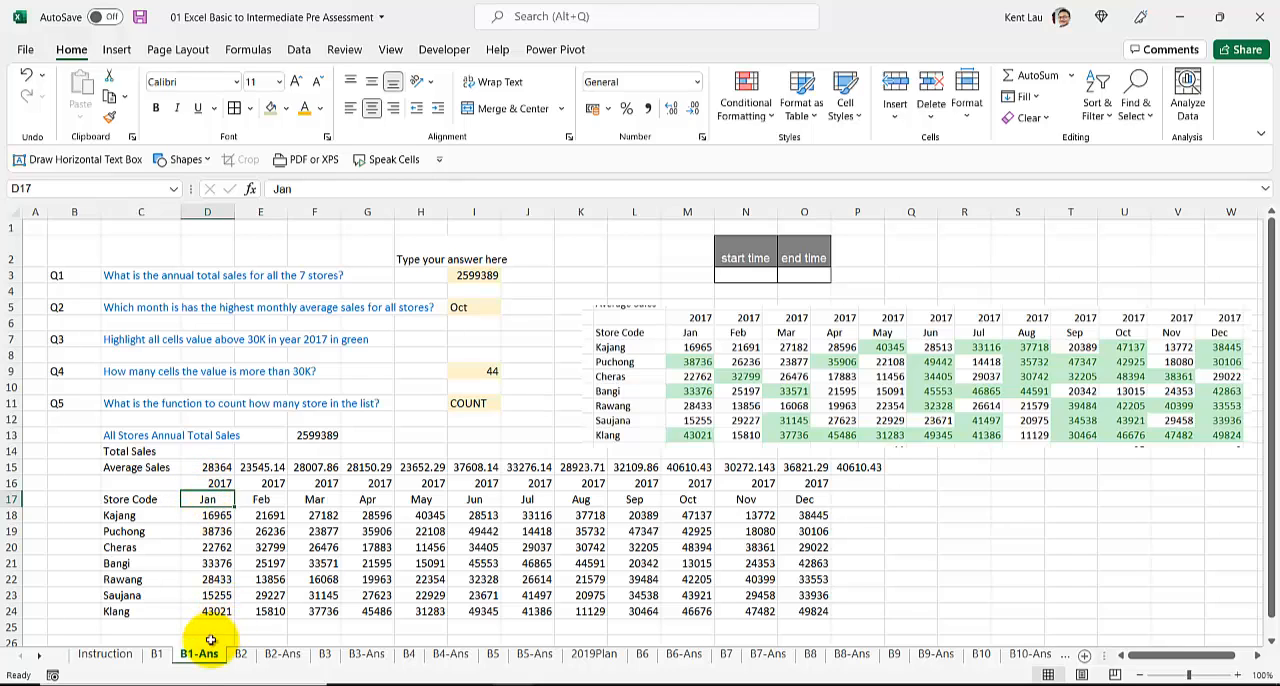
click(741, 272)
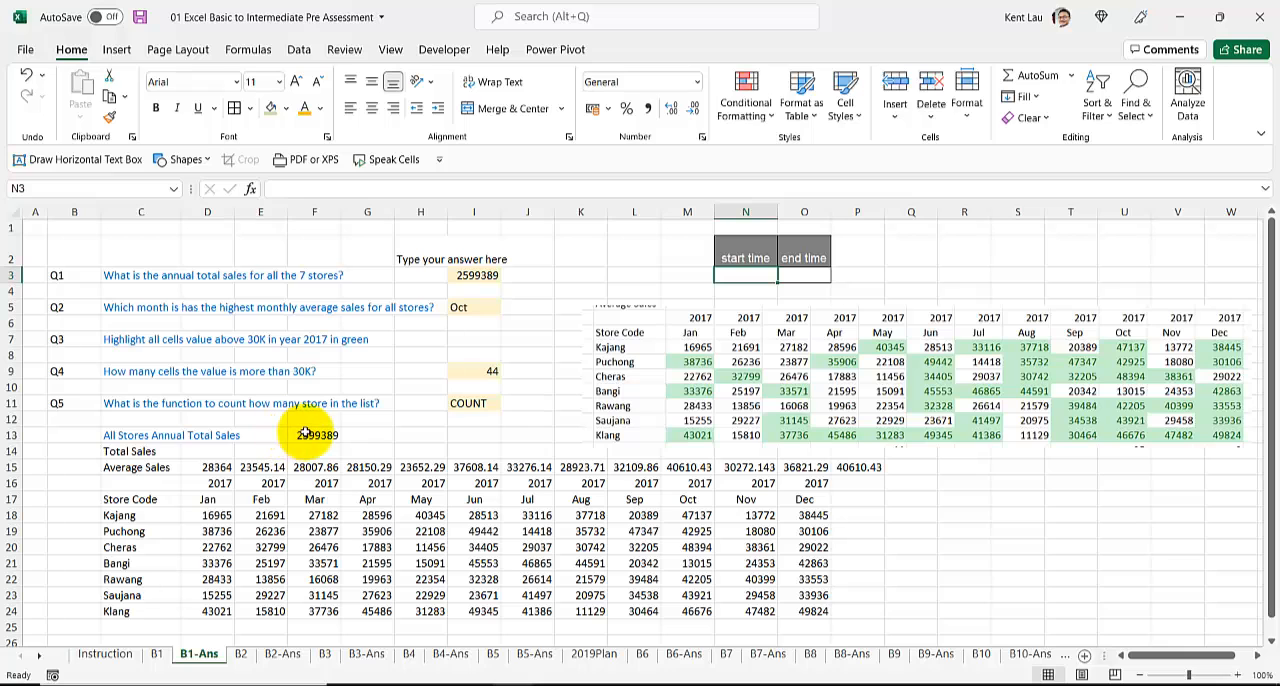
click(157, 655)
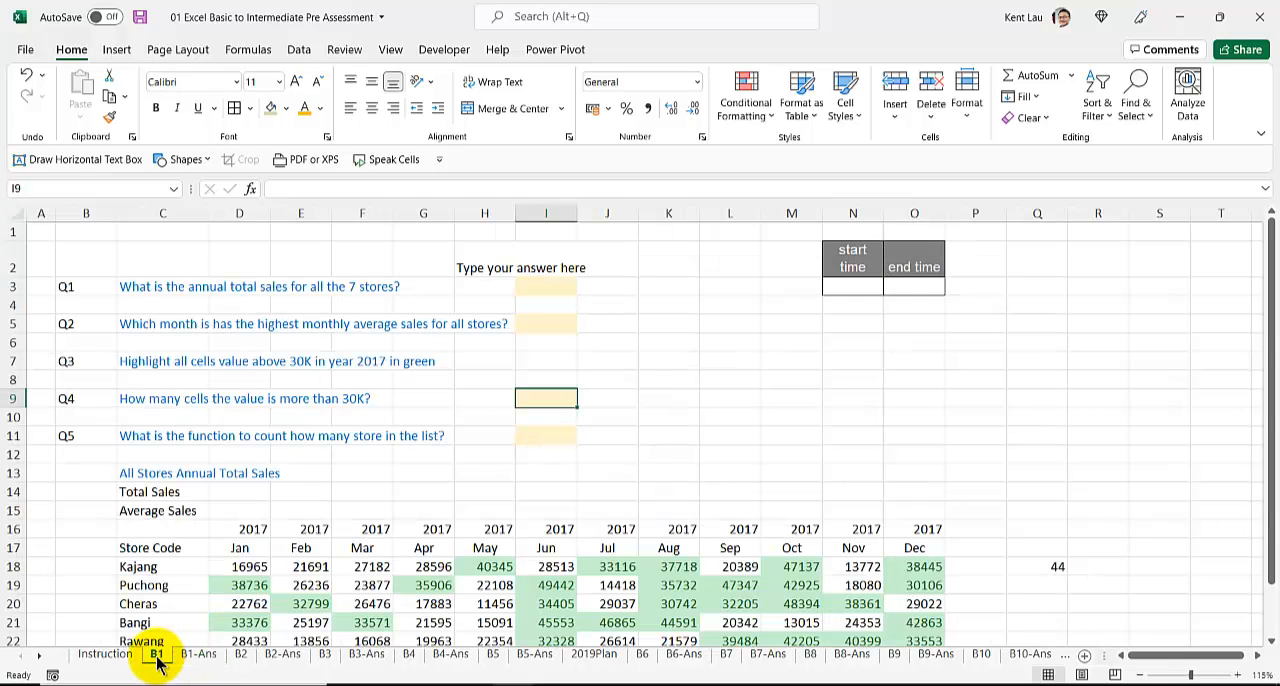
click(184, 655)
click(160, 655)
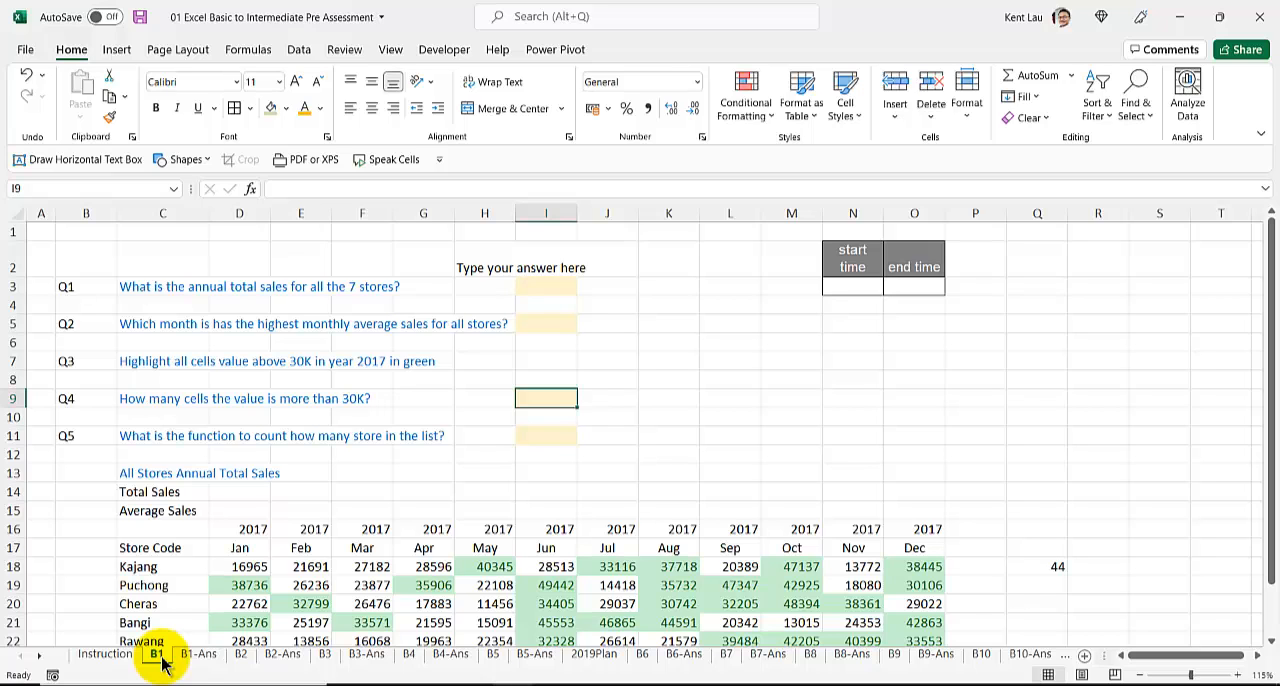
click(198, 655)
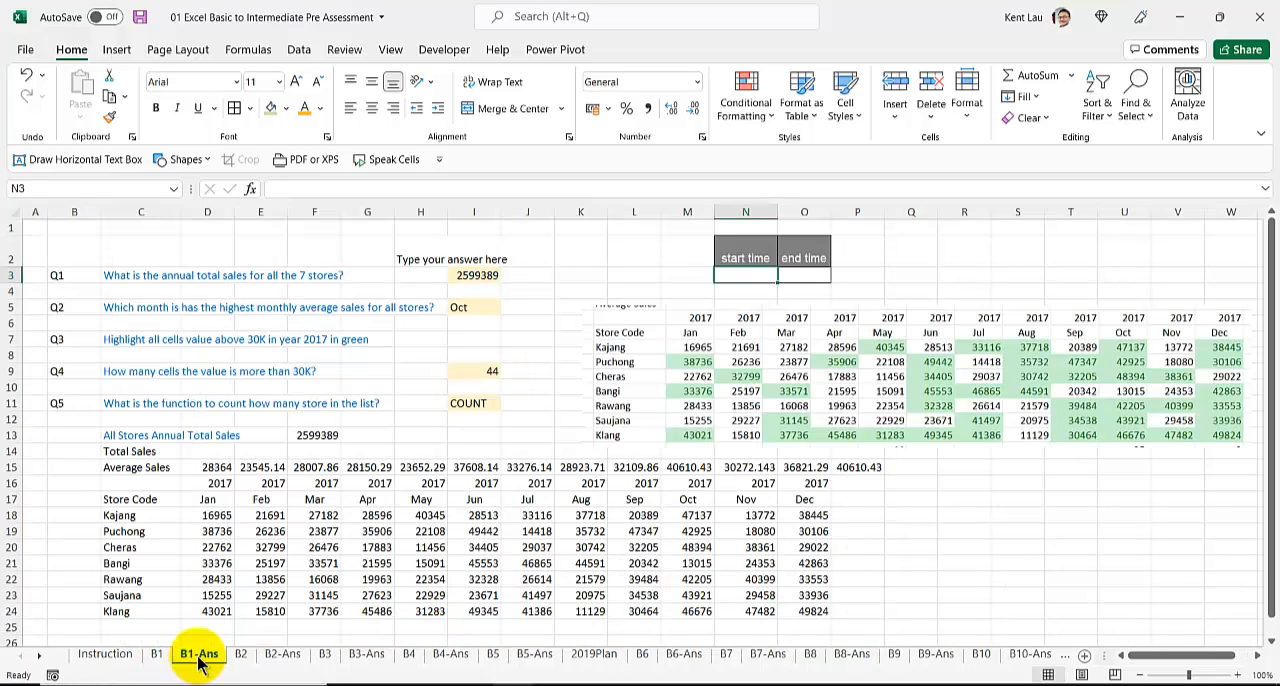
click(158, 655)
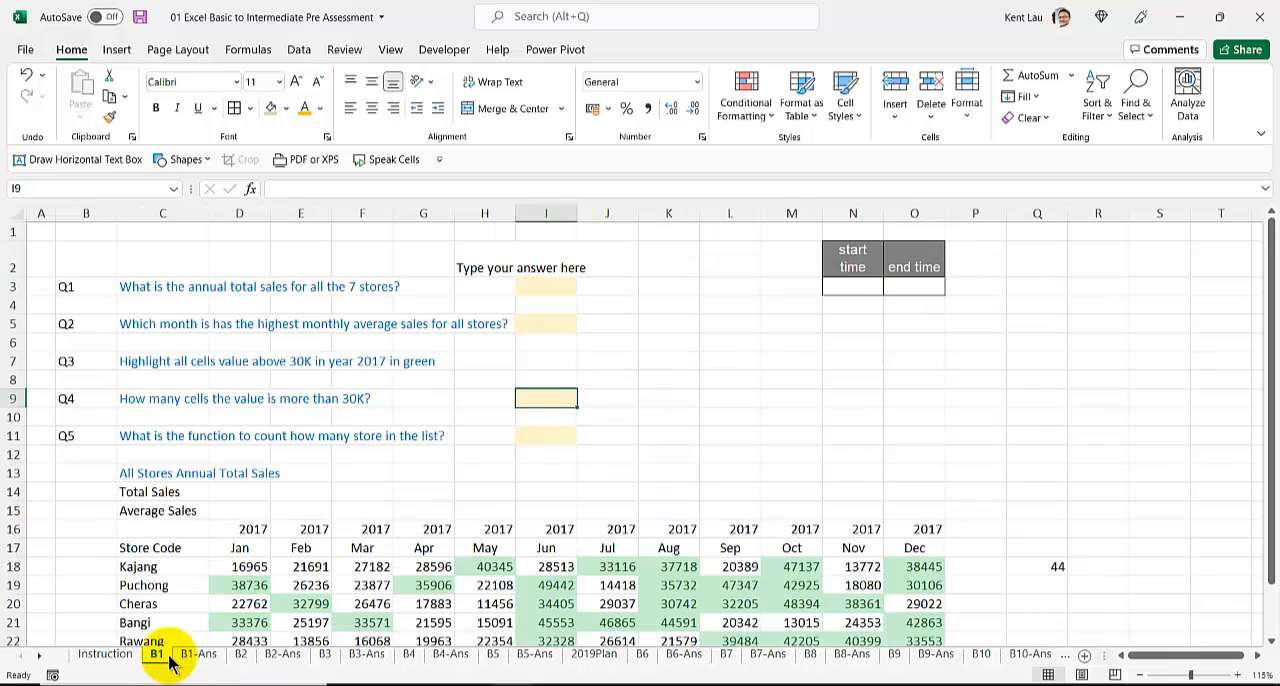
click(198, 655)
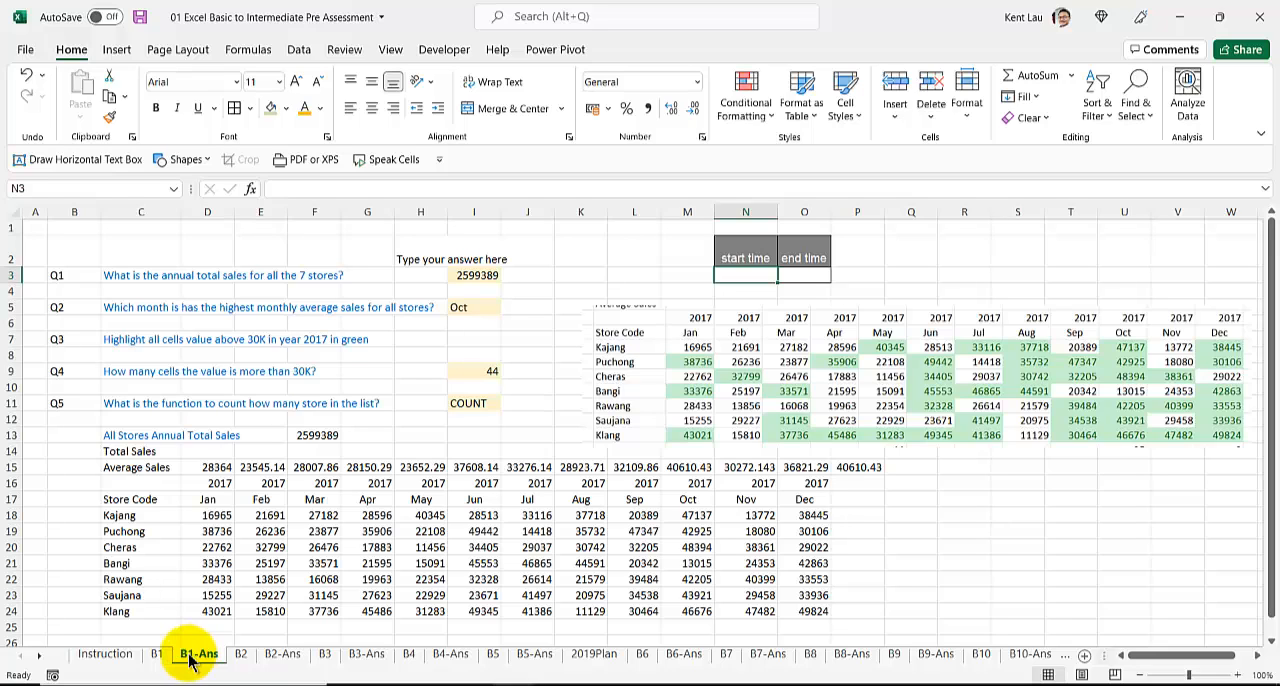
click(157, 655)
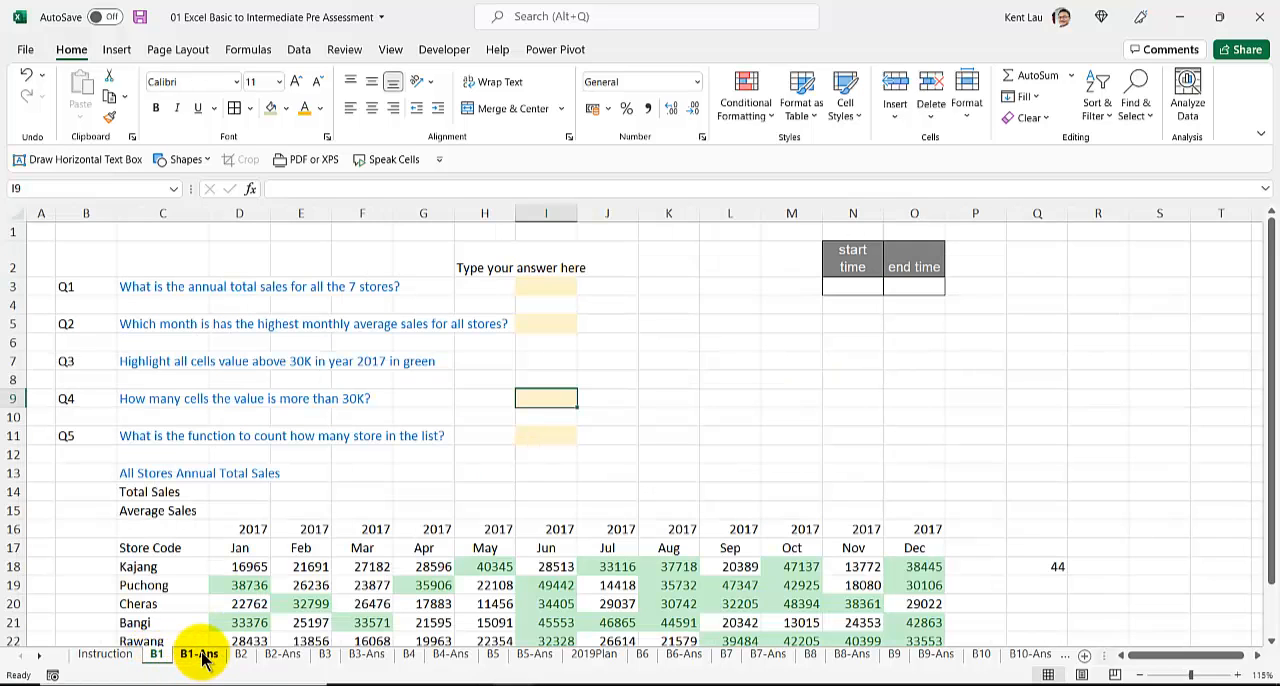